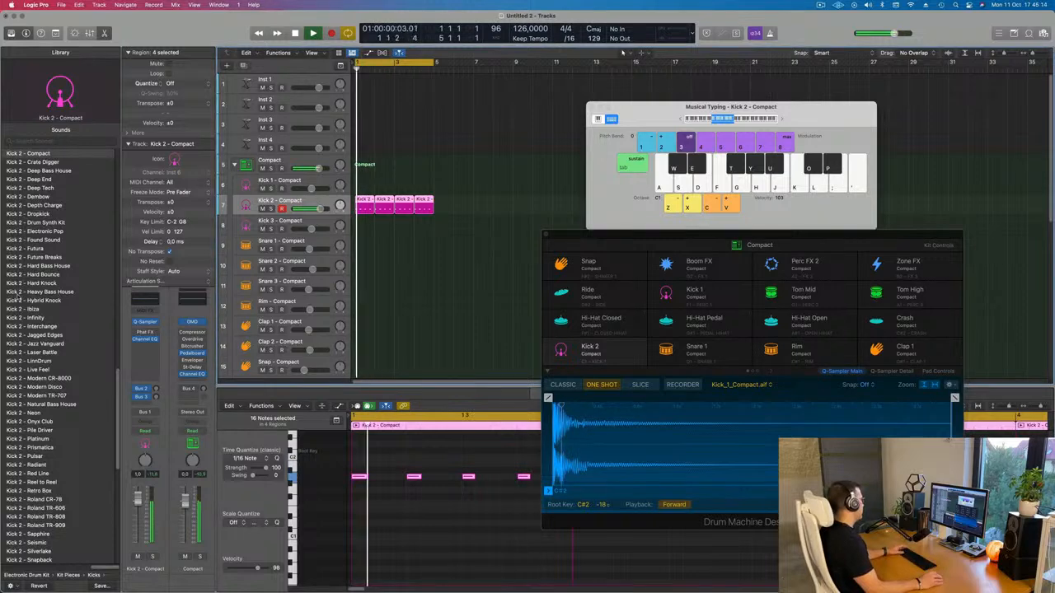
# - Replace the Kick 2 sound with Kick - Blazing Hot from the Library, after auditioning Kick - Birdland Calls
pyautogui.scroll(10, 33, 297)
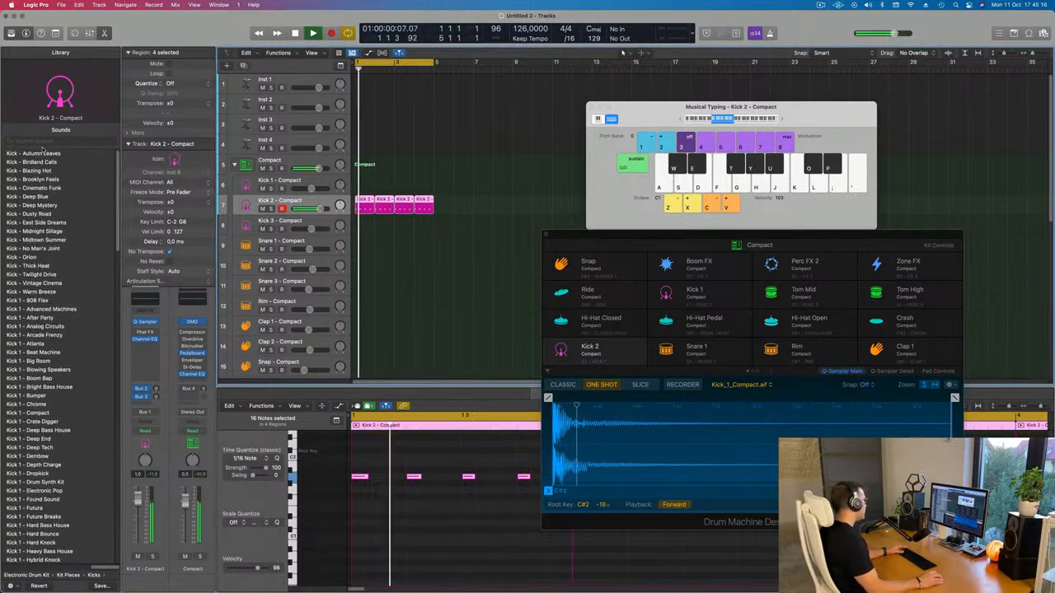
pyautogui.click(39, 162)
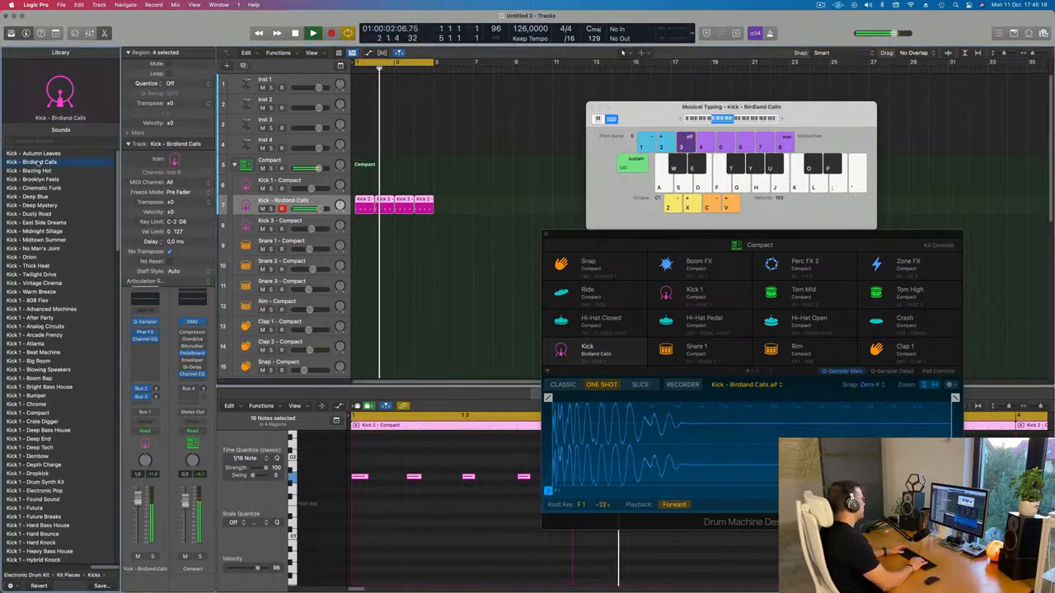
pyautogui.press('Down')
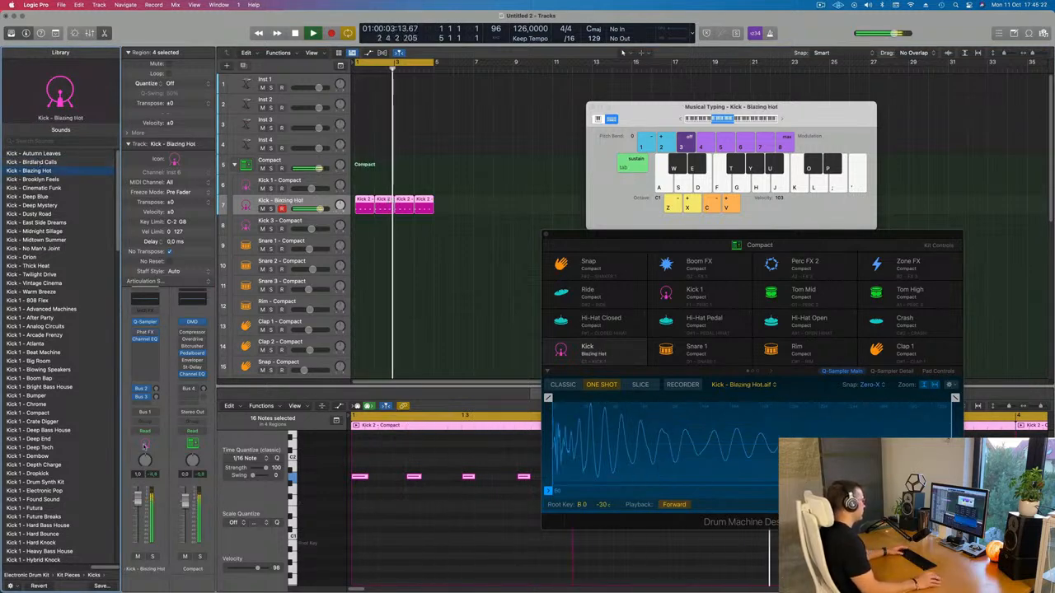
# - Transpose the selected kick notes down one octave and move the Drum Machine Designer window clear of the piano roll
pyautogui.press('Tab')
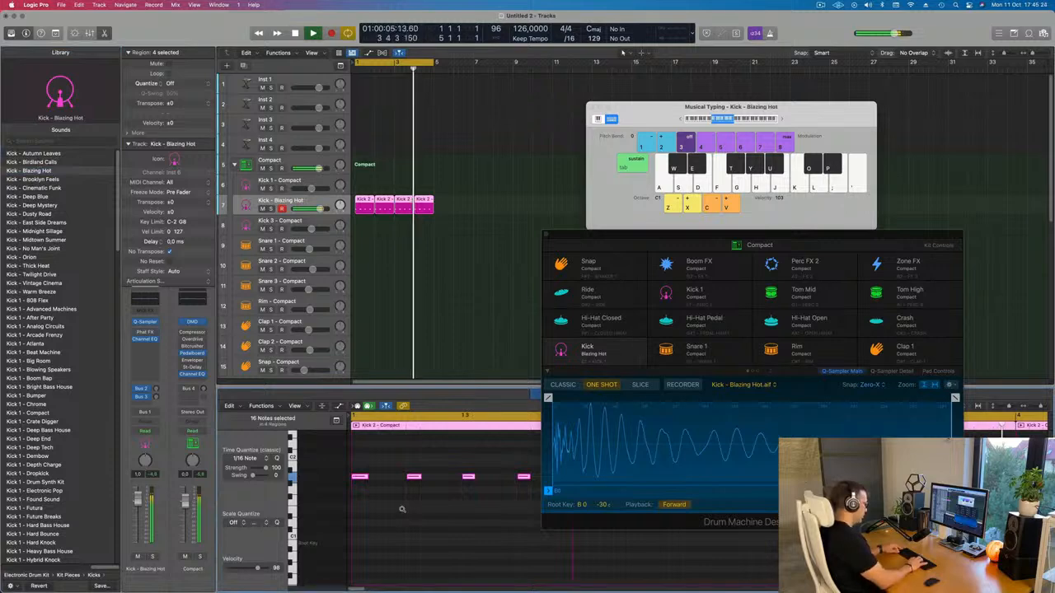
pyautogui.hotkey('alt', 'shift', 'Down')
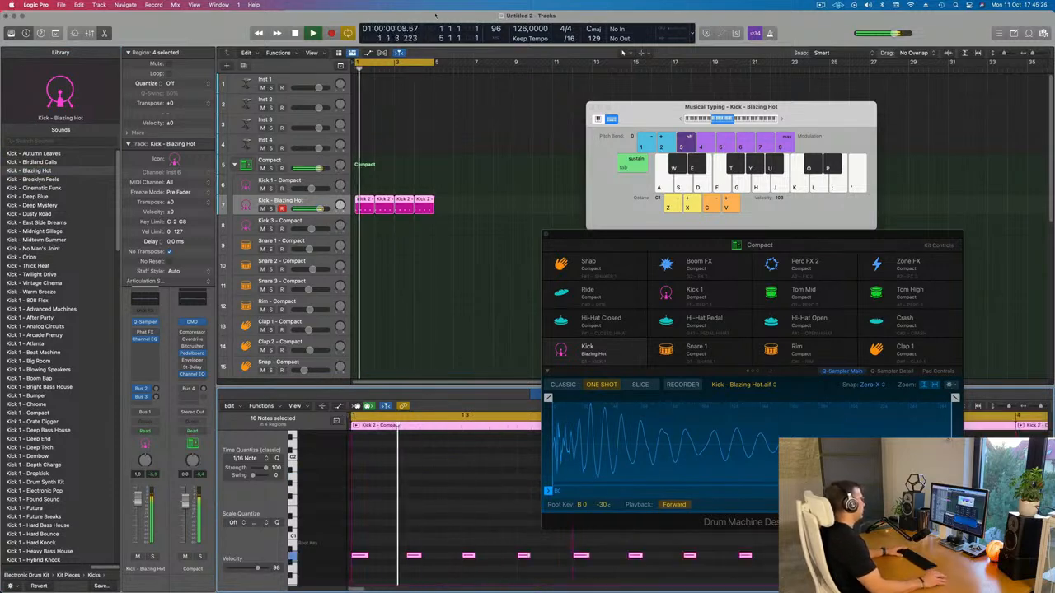
pyautogui.moveTo(824, 247); pyautogui.dragTo(879, 109)
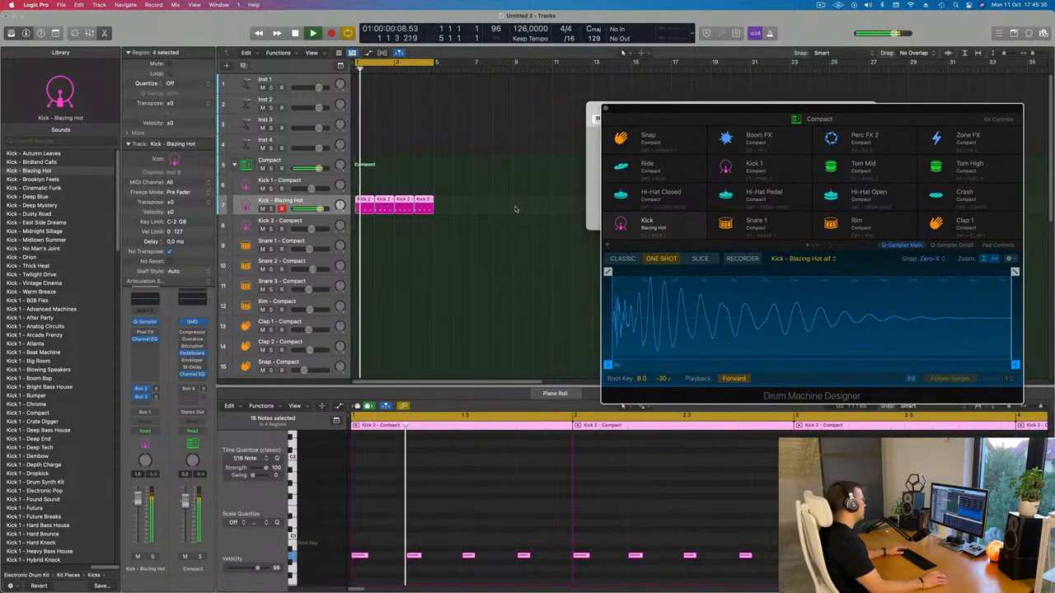
# - Copy the first kick region to the Snare 2 track at bar 1 and play it back
pyautogui.click(533, 234)
pyautogui.scroll(-5, 528, 234)
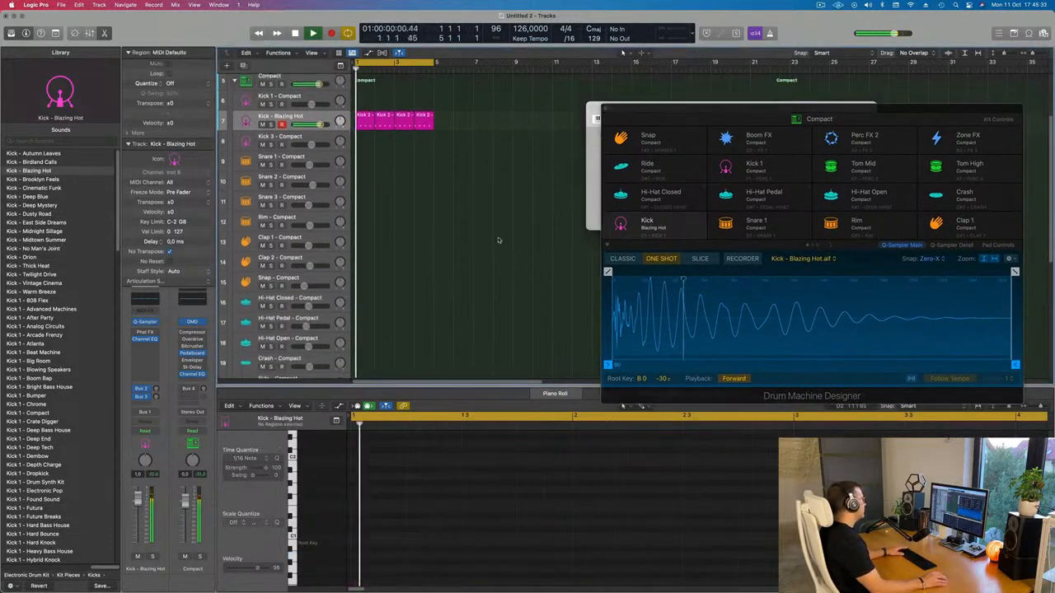
pyautogui.press('space')
pyautogui.scroll(3, 486, 244)
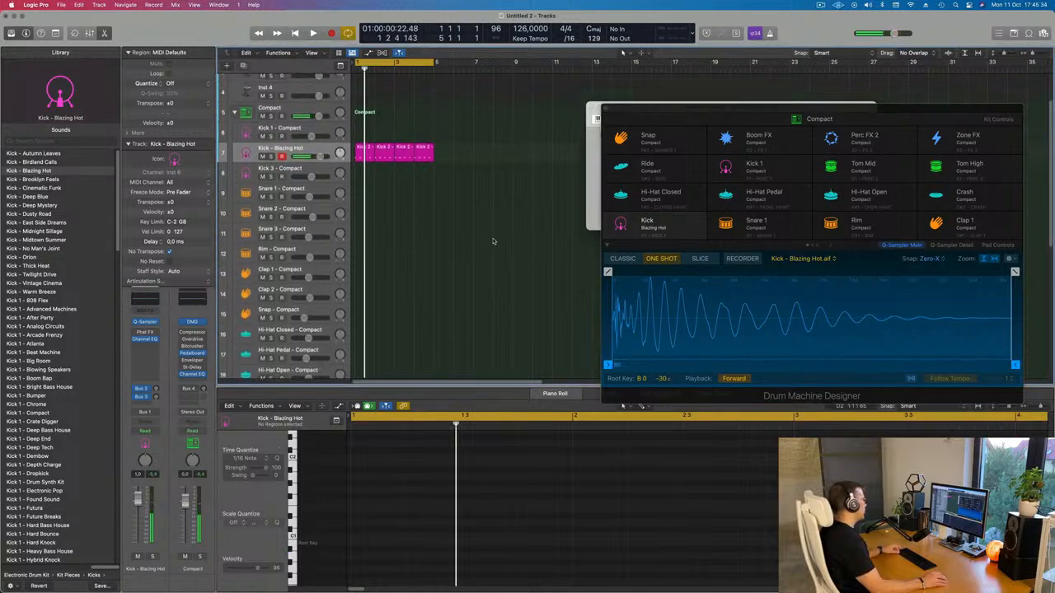
pyautogui.click(360, 155)
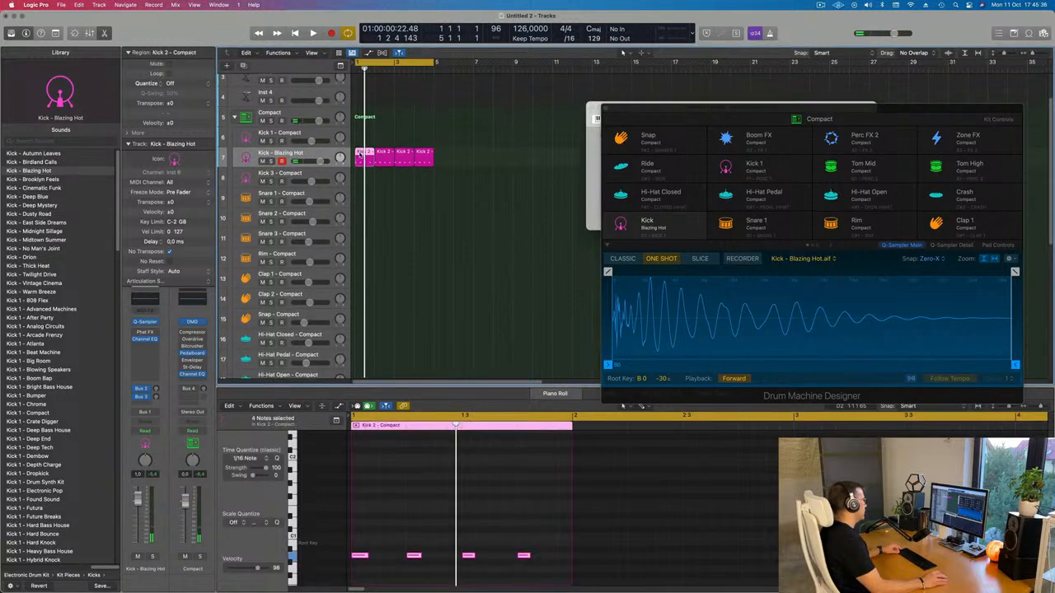
pyautogui.moveTo(361, 155); pyautogui.dragTo(362, 216)
pyautogui.press('space')
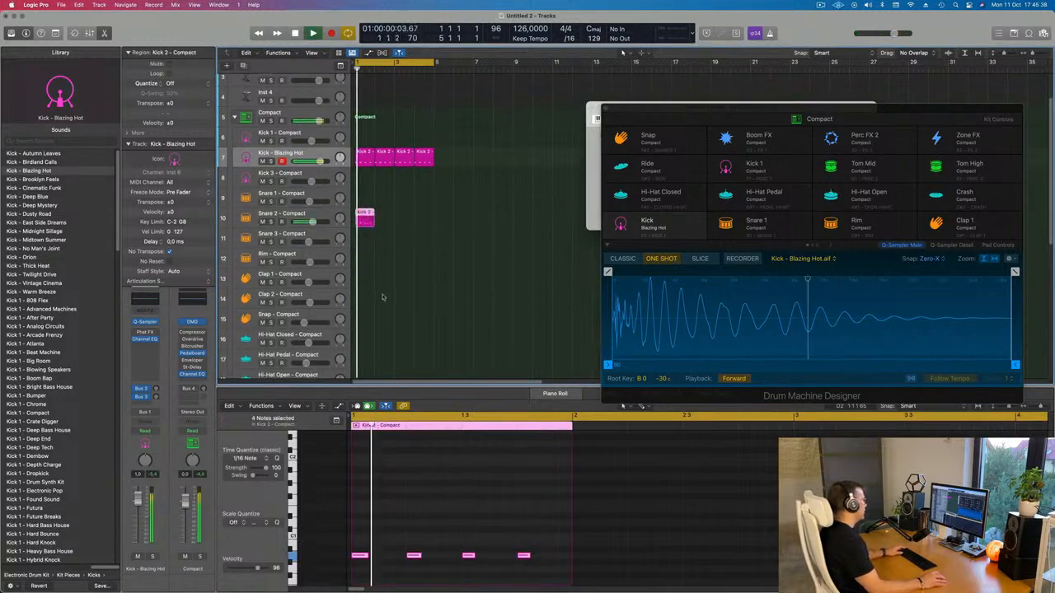
# - Delete the notes on beats 1 and 3 of the Snare 2 region and raise the remaining notes two octaves
pyautogui.scroll(-1, 535, 580)
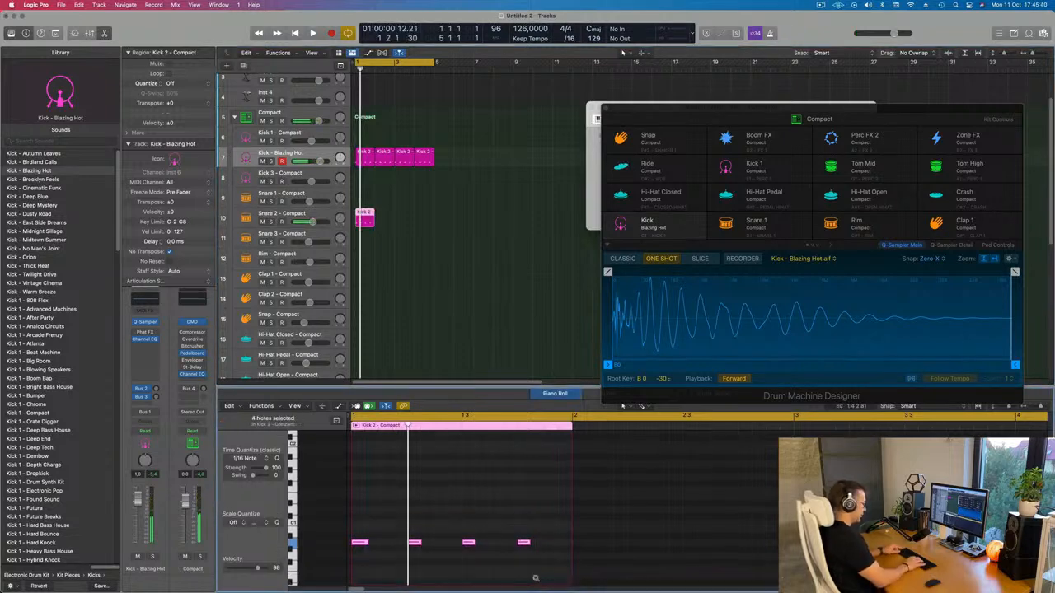
pyautogui.scroll(5, 535, 580)
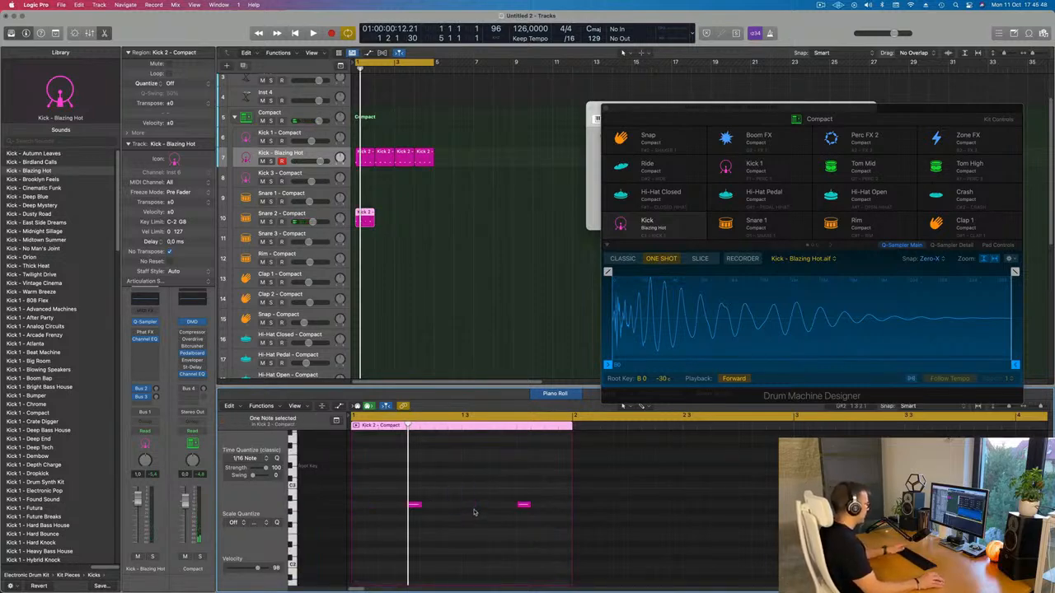
pyautogui.press('space')
pyautogui.click(437, 215)
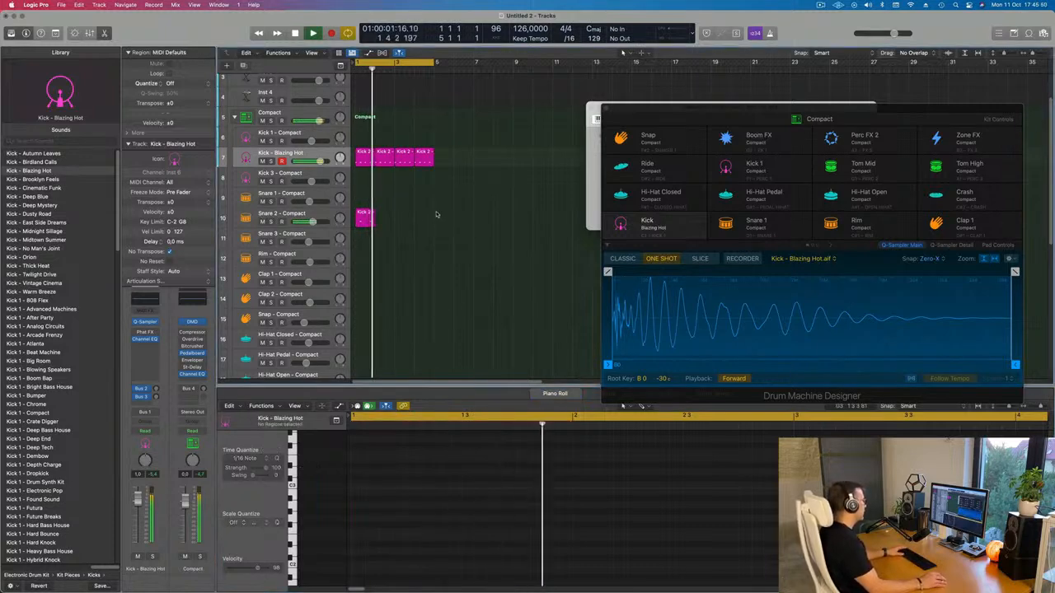
# - Repeat the Snare 2 region three times so the snare pattern fills bars 1 to 4
pyautogui.press('space')
pyautogui.moveTo(437, 215); pyautogui.dragTo(351, 236)
pyautogui.press('super+r')
pyautogui.press('super+r')
pyautogui.press('super+r')
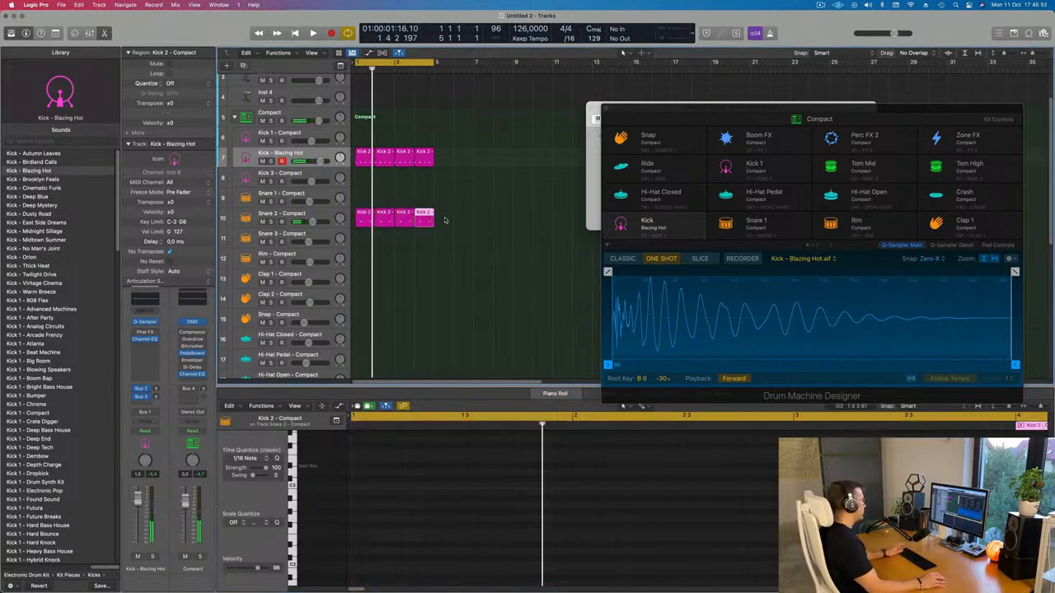
# - Lower the Snare 2 track volume to -12.0 dB while the loop plays
pyautogui.click(319, 216)
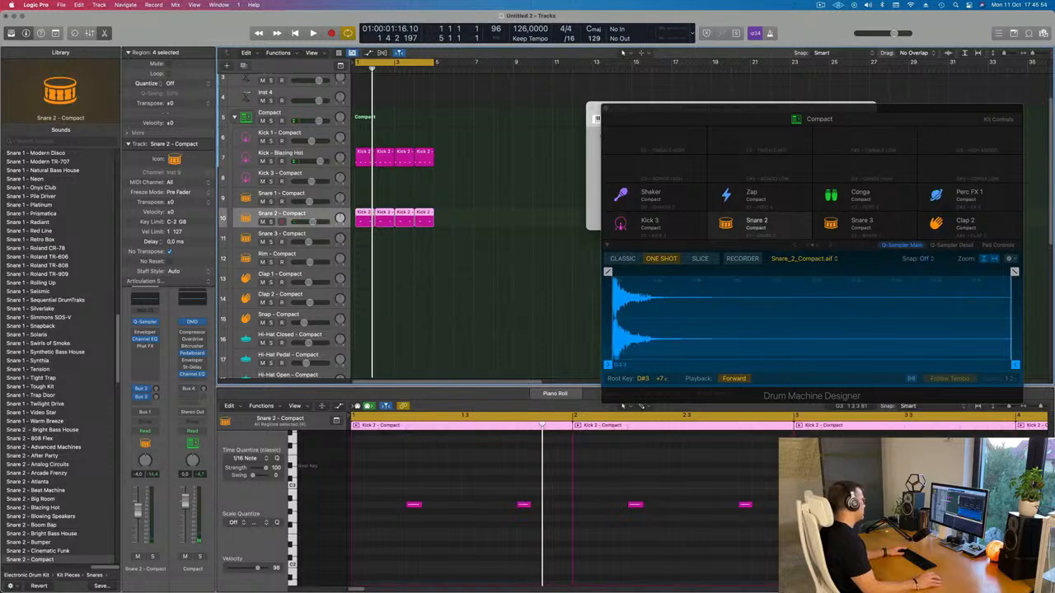
pyautogui.press('space')
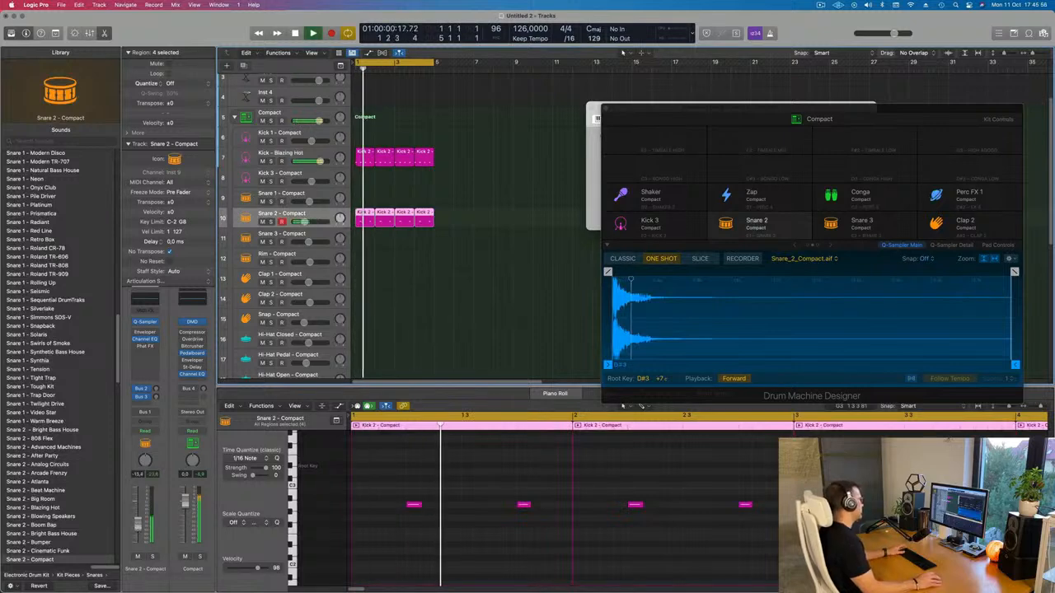
pyautogui.scroll(-2, 515, 238)
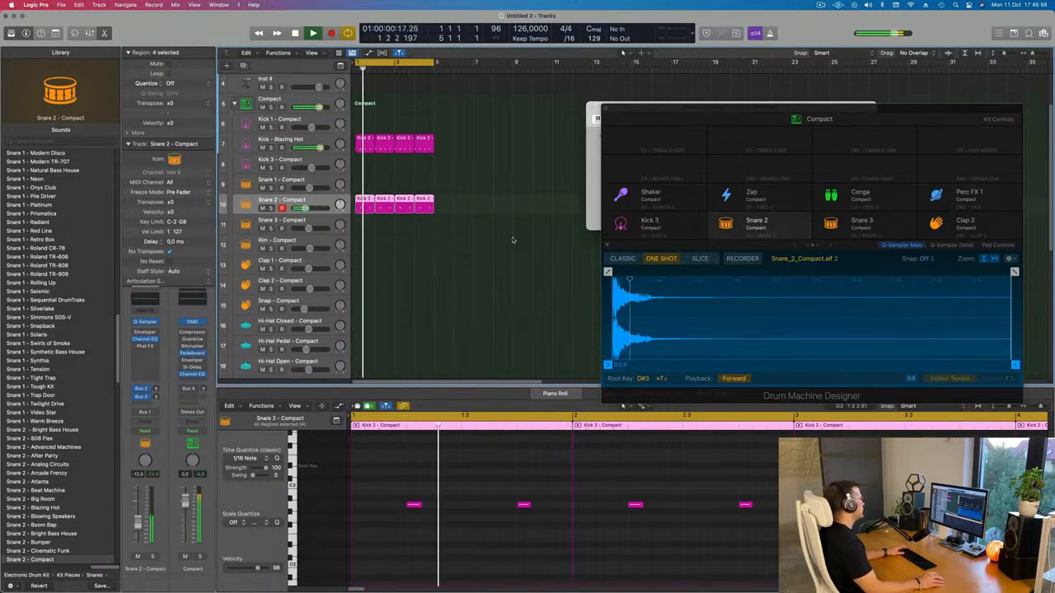
pyautogui.press('space')
# - Copy the first kick region to the Hi-Hat Closed track and shift its four notes onto the offbeats
pyautogui.scroll(-3, 462, 206)
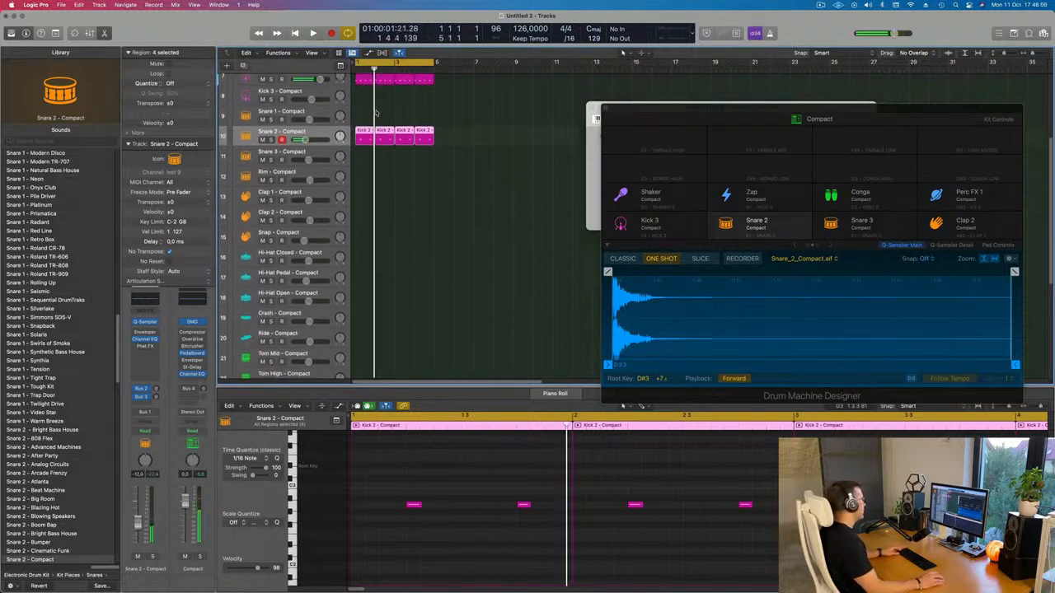
pyautogui.scroll(1, 396, 132)
pyautogui.click(361, 96)
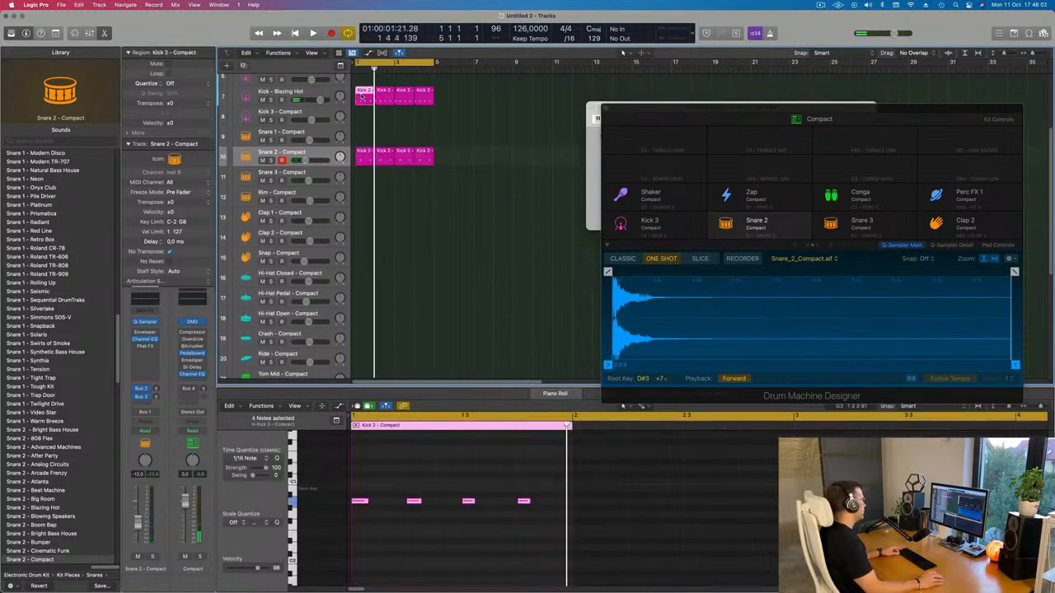
pyautogui.moveTo(361, 96); pyautogui.dragTo(347, 281)
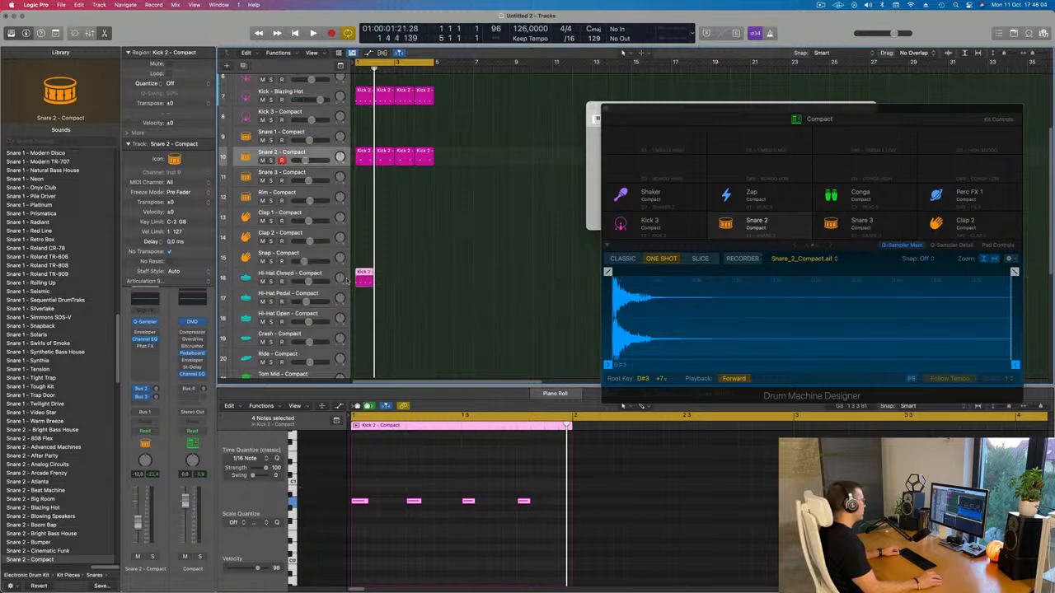
pyautogui.moveTo(366, 477); pyautogui.dragTo(537, 529)
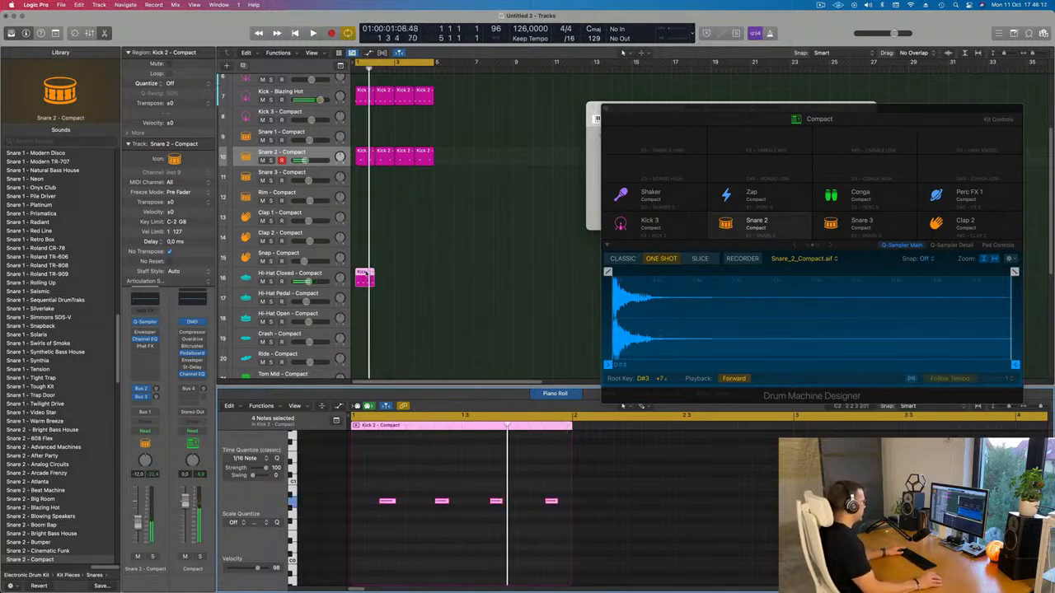
# - Move the offbeat region to the Hi-Hat Pedal track and transpose its notes while listening to the loop
pyautogui.moveTo(366, 273); pyautogui.dragTo(367, 299)
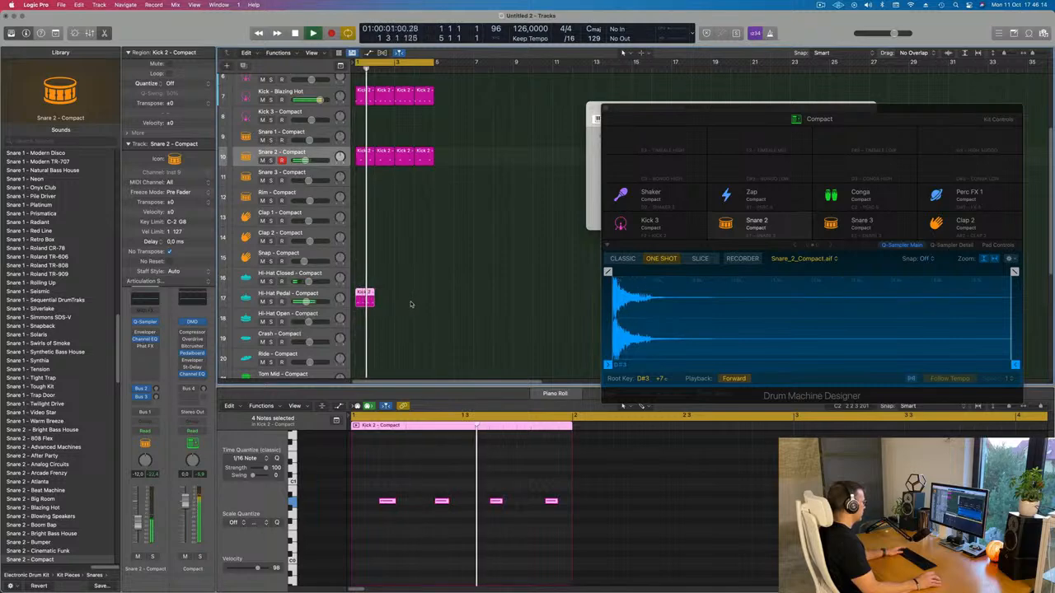
pyautogui.scroll(-2, 410, 304)
pyautogui.scroll(3, 386, 475)
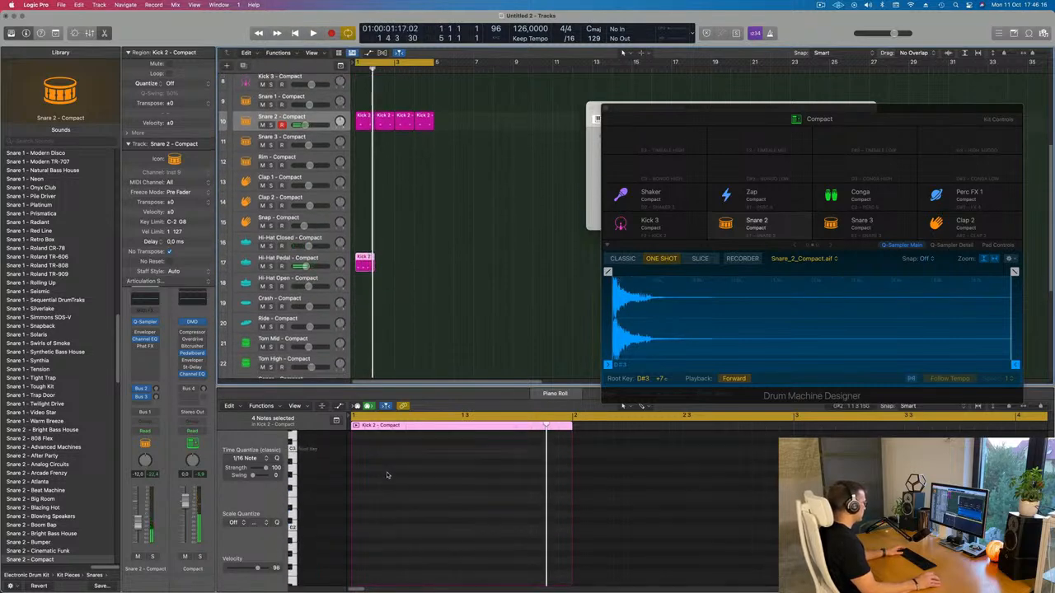
pyautogui.click(410, 528)
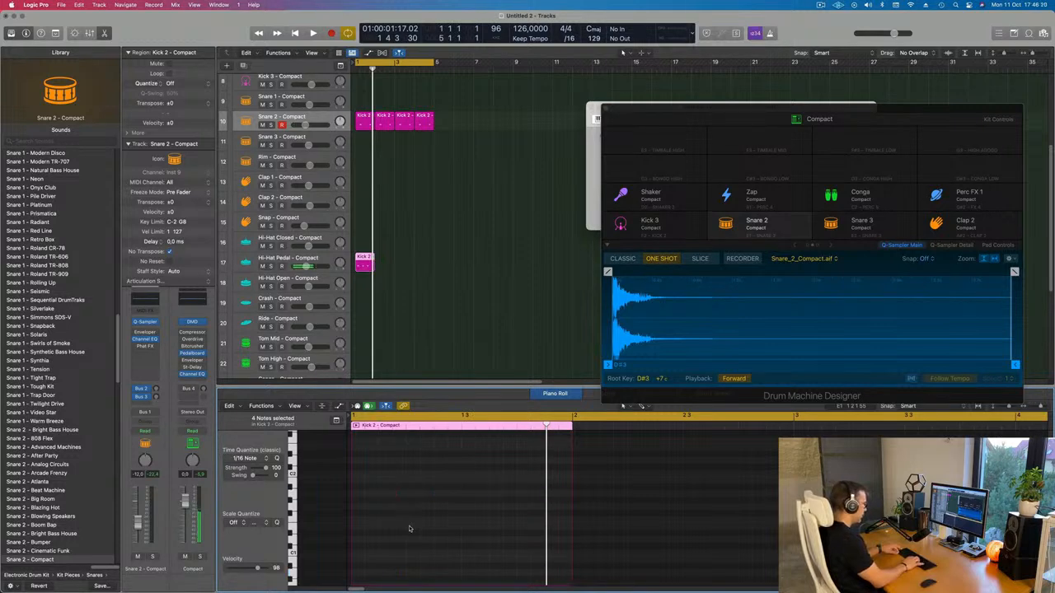
pyautogui.scroll(3, 412, 494)
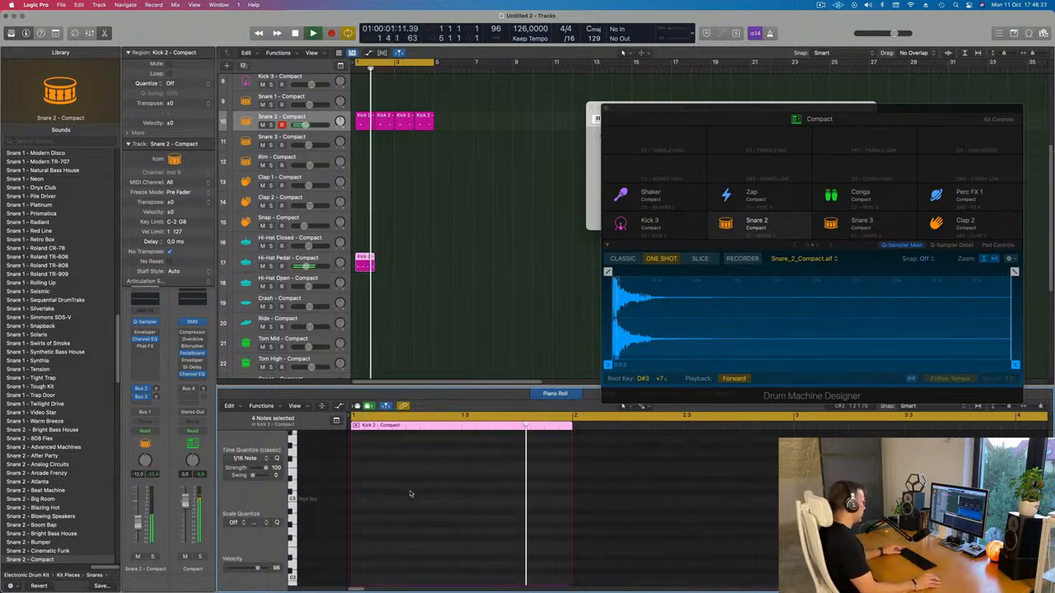
# - Repeat the Hi-Hat Pedal region to fill bars 1 to 4 and play back the loop
pyautogui.moveTo(366, 262); pyautogui.dragTo(422, 261)
pyautogui.moveTo(490, 248); pyautogui.dragTo(368, 280)
pyautogui.press('super+z')
pyautogui.press('space')
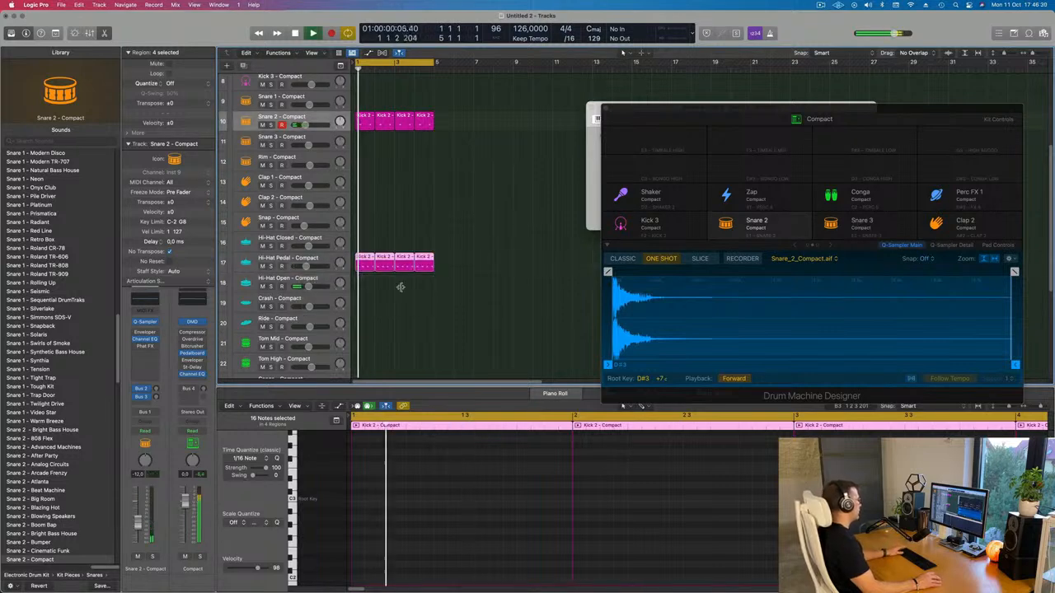
# - Copy the first Hi-Hat Pedal region to the Ride track at bar 1
pyautogui.press('super+Left')
pyautogui.press('super+Left')
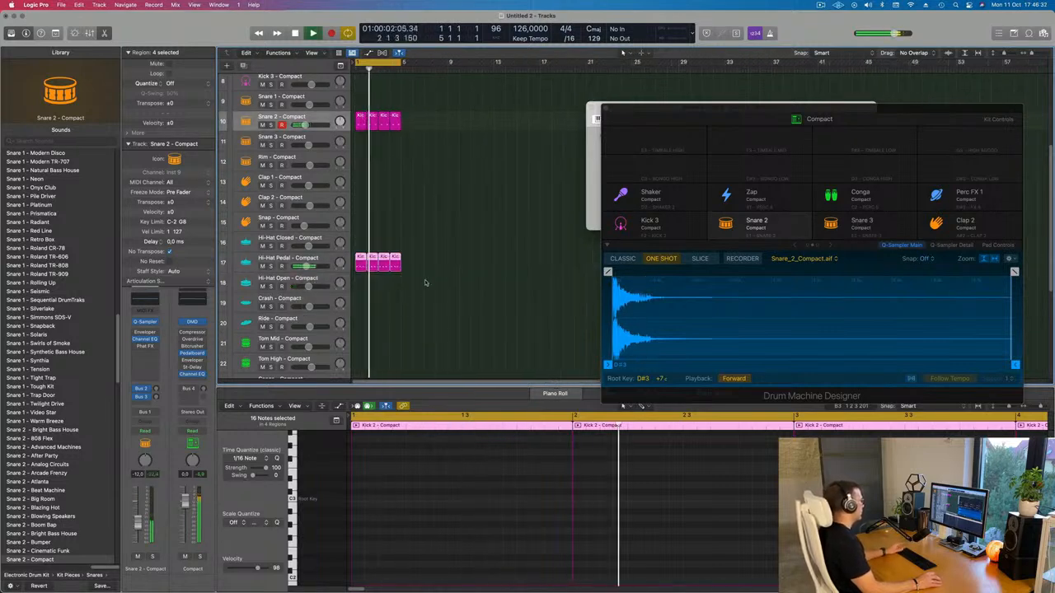
pyautogui.scroll(-3, 449, 247)
pyautogui.press('space')
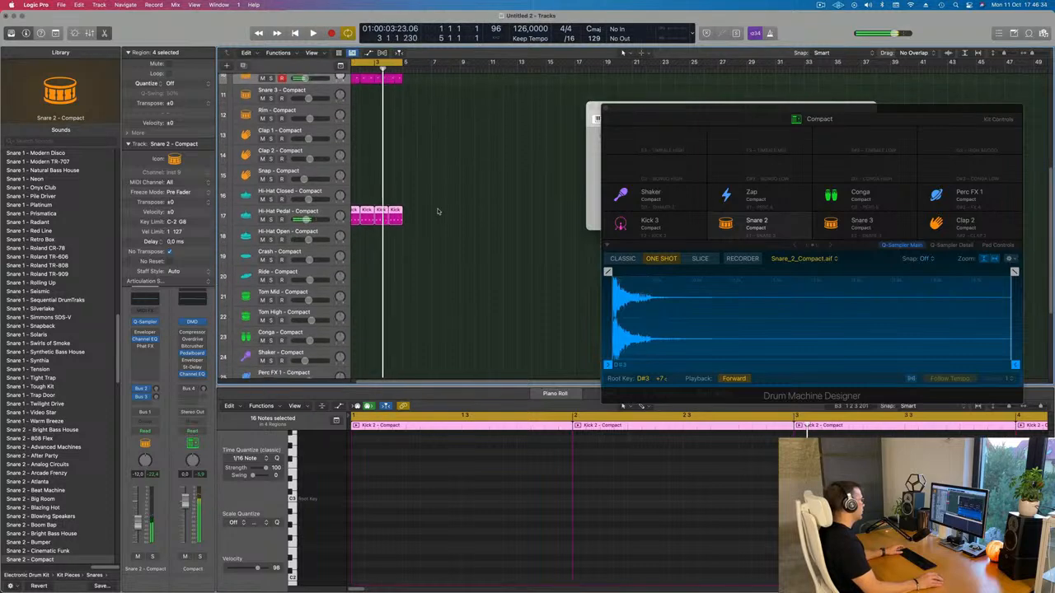
pyautogui.press('super+Right')
pyautogui.click(361, 209)
pyautogui.click(361, 209)
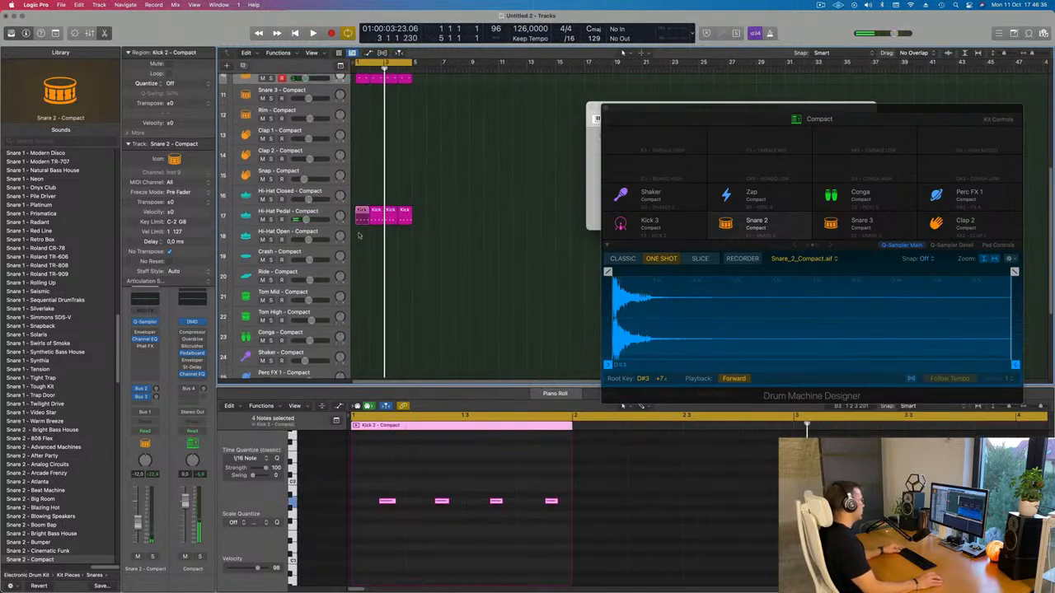
pyautogui.moveTo(361, 216); pyautogui.dragTo(361, 276)
# - Shift the four notes of the Ride region back onto the main beats and play the loop
pyautogui.moveTo(375, 483); pyautogui.dragTo(642, 516)
pyautogui.moveTo(381, 504); pyautogui.dragTo(353, 503)
pyautogui.press('space')
pyautogui.press('super+Down')
pyautogui.press('super+Down')
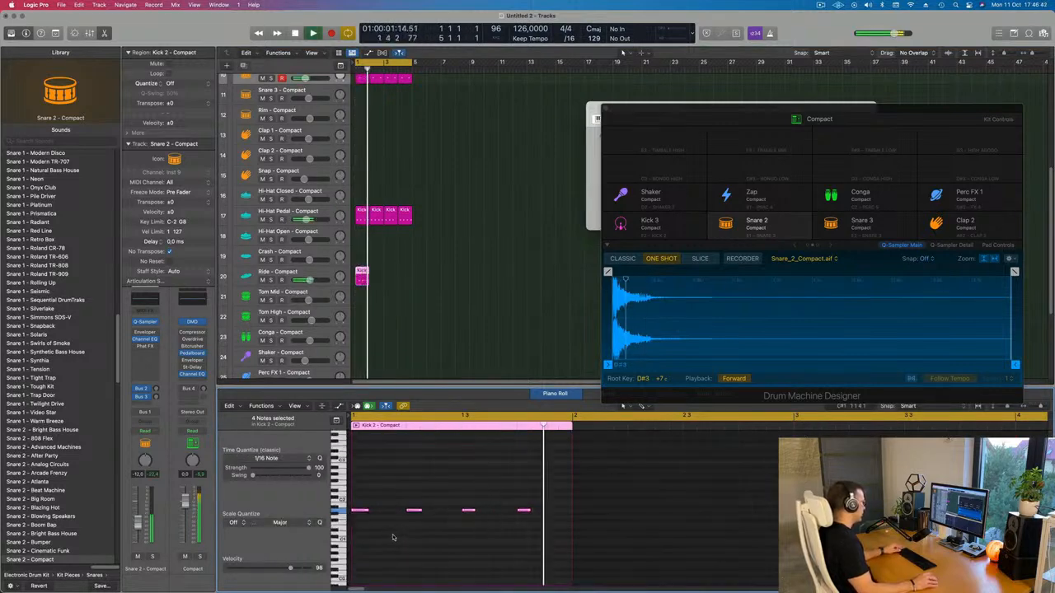
# - Select the four notes of the Ride region and transpose them by ear while the loop plays
pyautogui.click(360, 519)
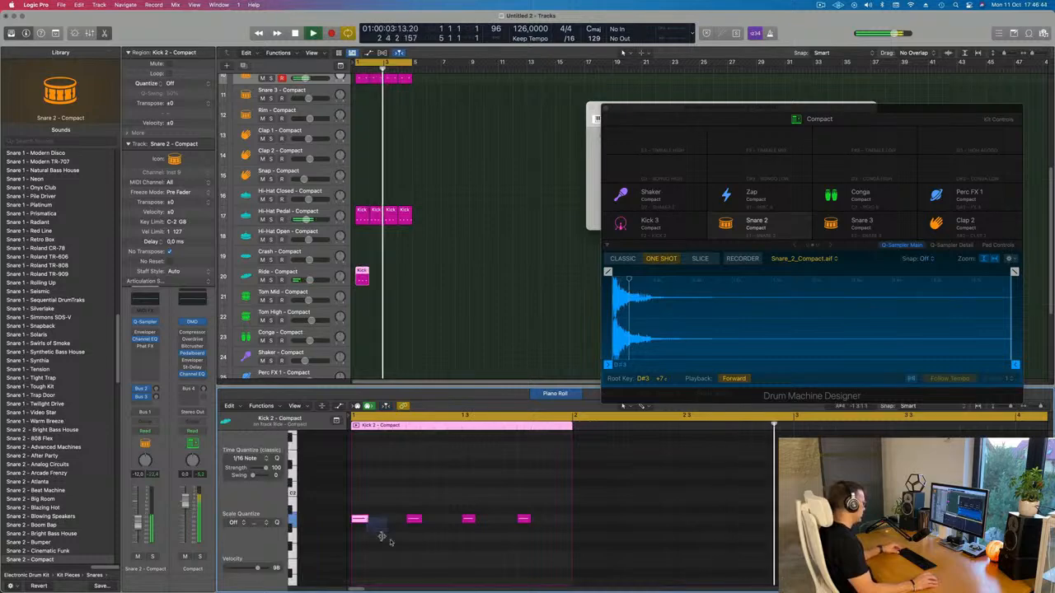
pyautogui.press('super+s')
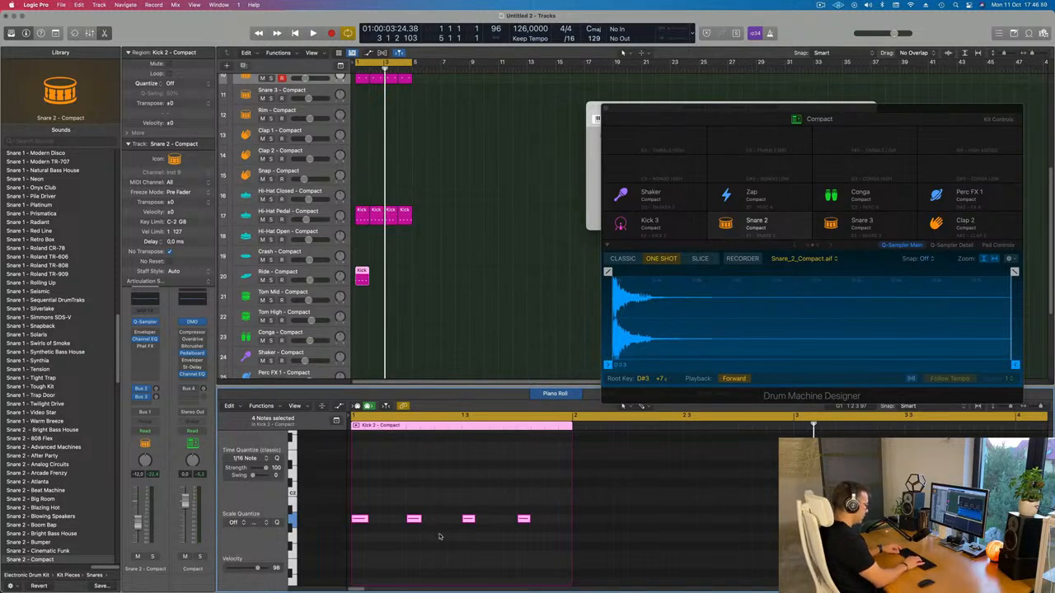
pyautogui.press('space')
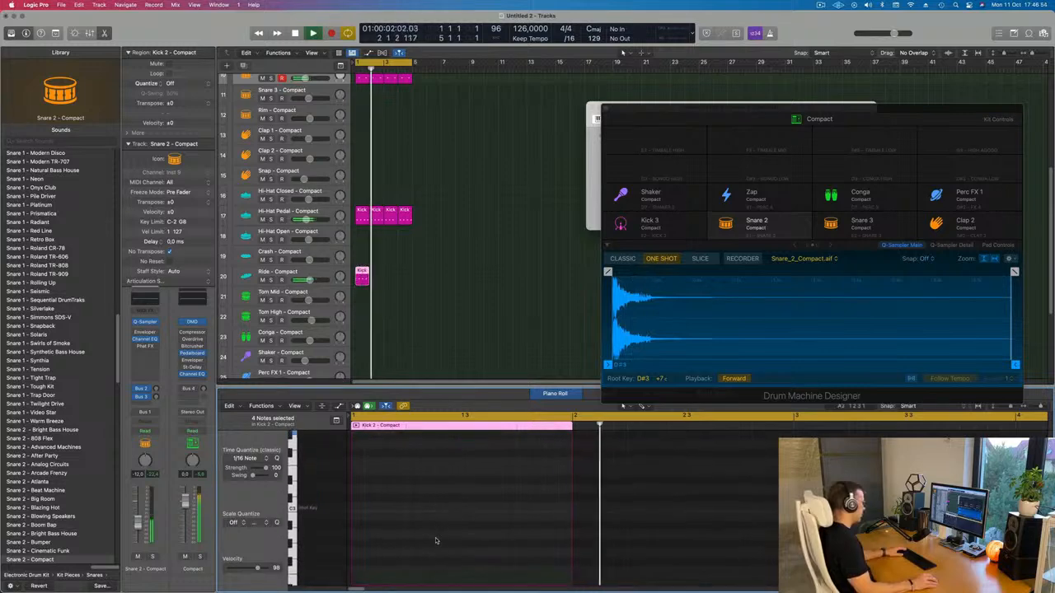
pyautogui.scroll(3, 436, 540)
pyautogui.hotkey('alt', 'shift', 'Left')
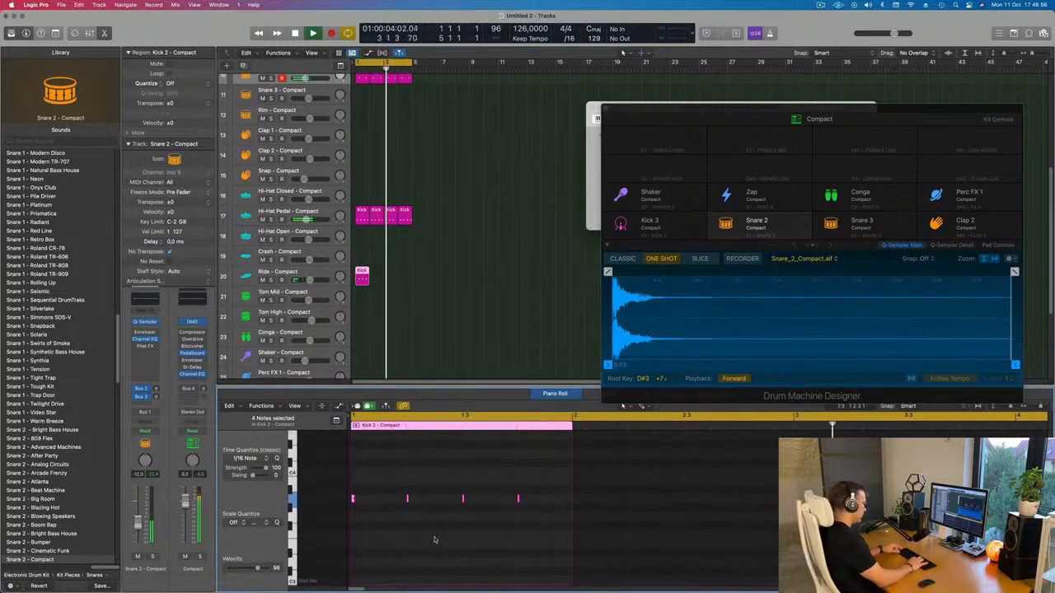
pyautogui.hotkey('alt', 'shift', 'Right')
pyautogui.hotkey('alt', 'shift', 'Up')
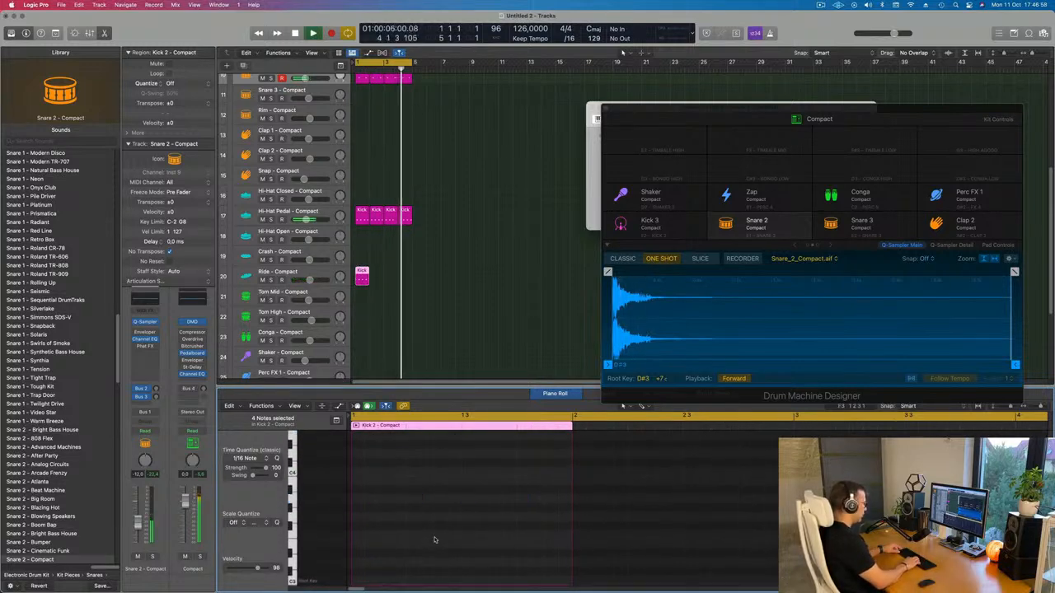
# - Repeat the Ride region to fill bars 1 to 4 and delete the extra copy at bar 5
pyautogui.click(370, 272)
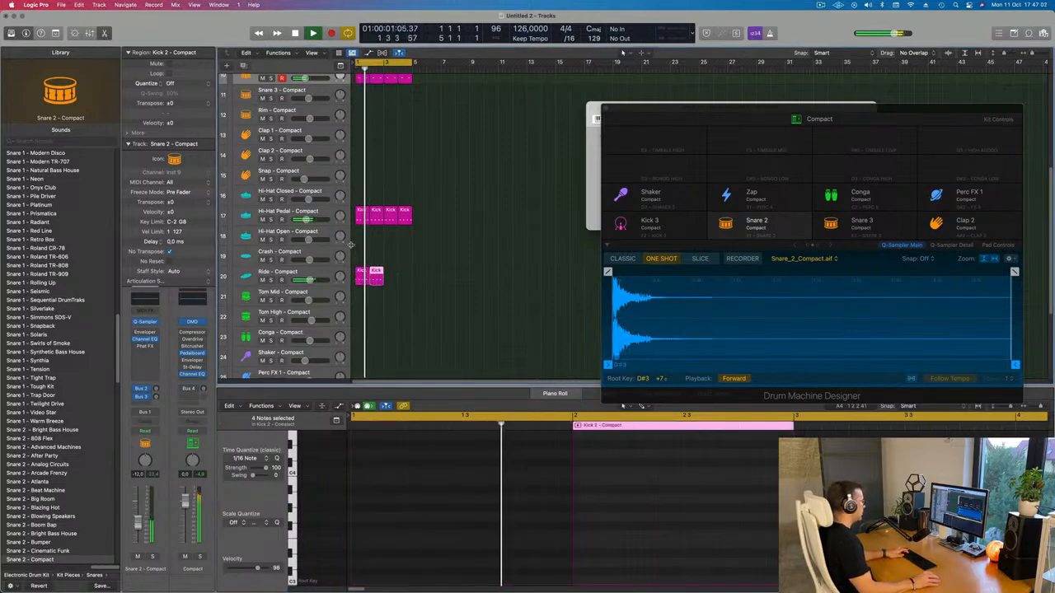
pyautogui.moveTo(370, 272); pyautogui.dragTo(420, 293)
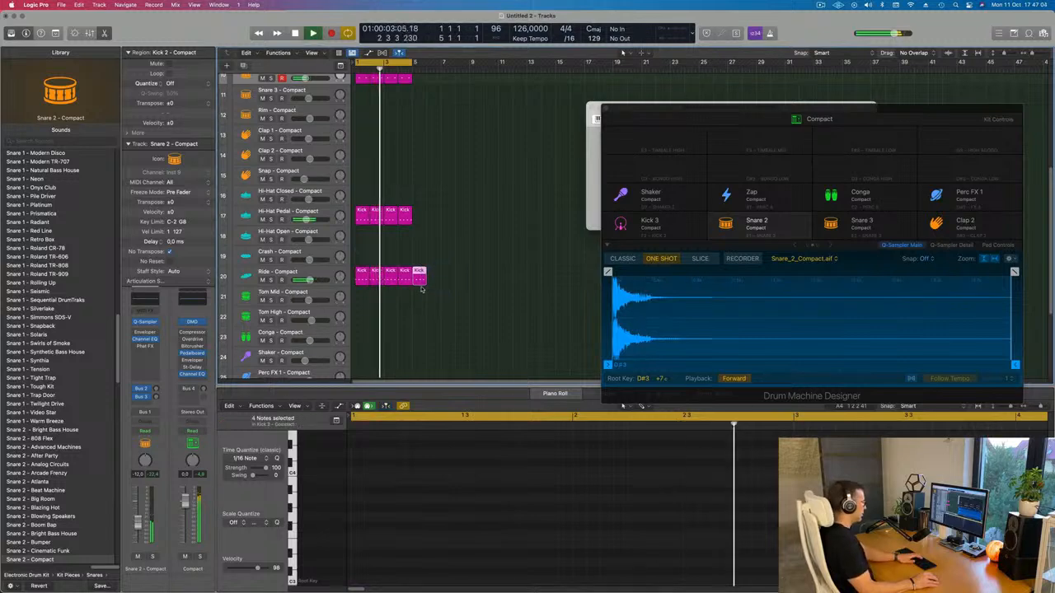
pyautogui.press('Delete')
pyautogui.press('space')
# - Lower the Ride track's volume and adjust its reverb and delay send levels during loop playback
pyautogui.click(320, 273)
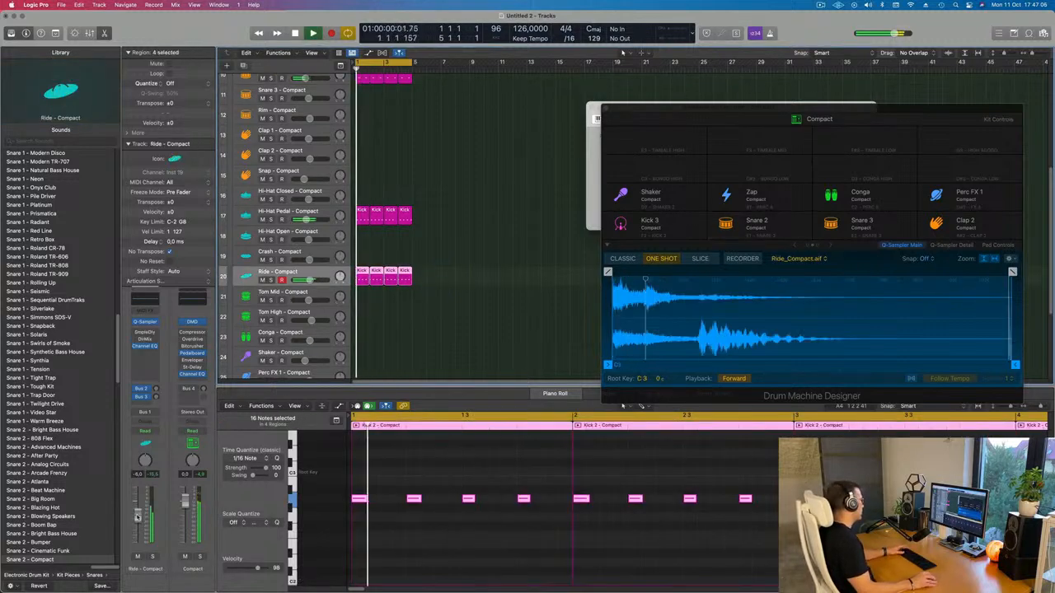
pyautogui.press('space')
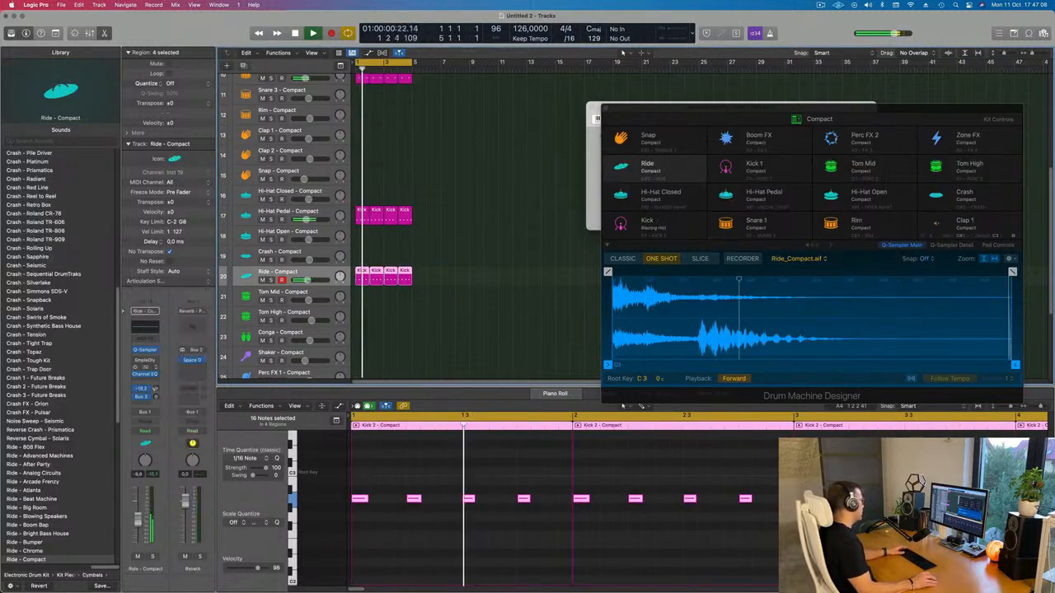
pyautogui.press('space')
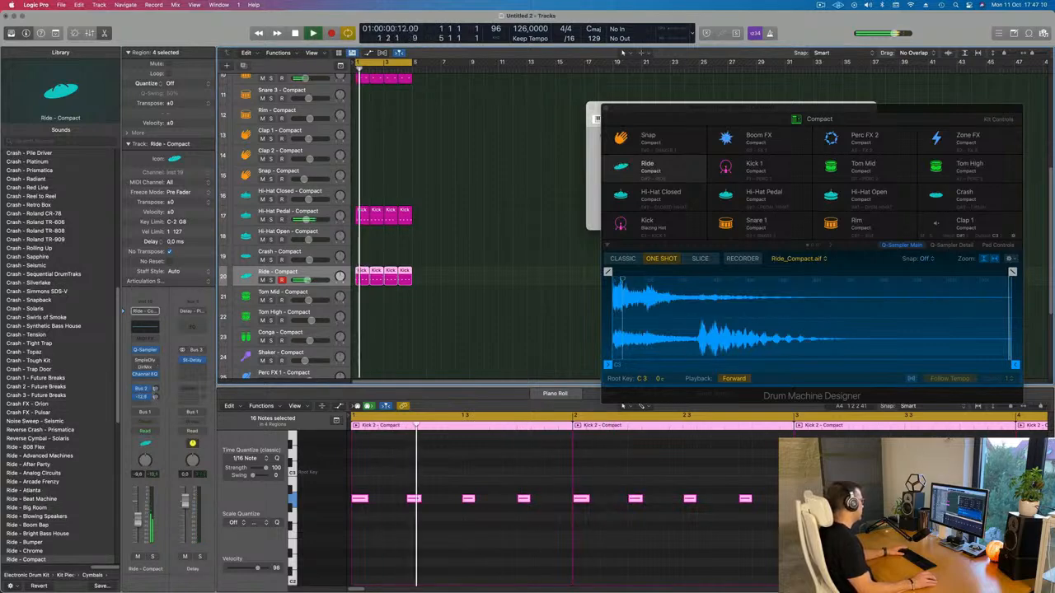
pyautogui.press('space')
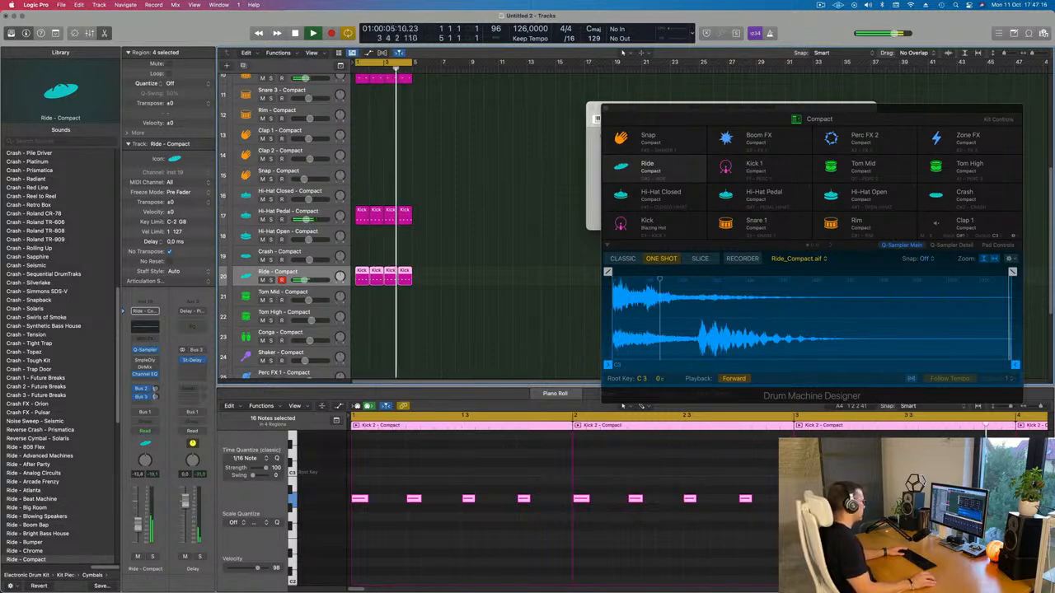
# - Select the Kick - Blazing Hot track and slightly lower the overall level of the Compact kit
pyautogui.scroll(8, 509, 245)
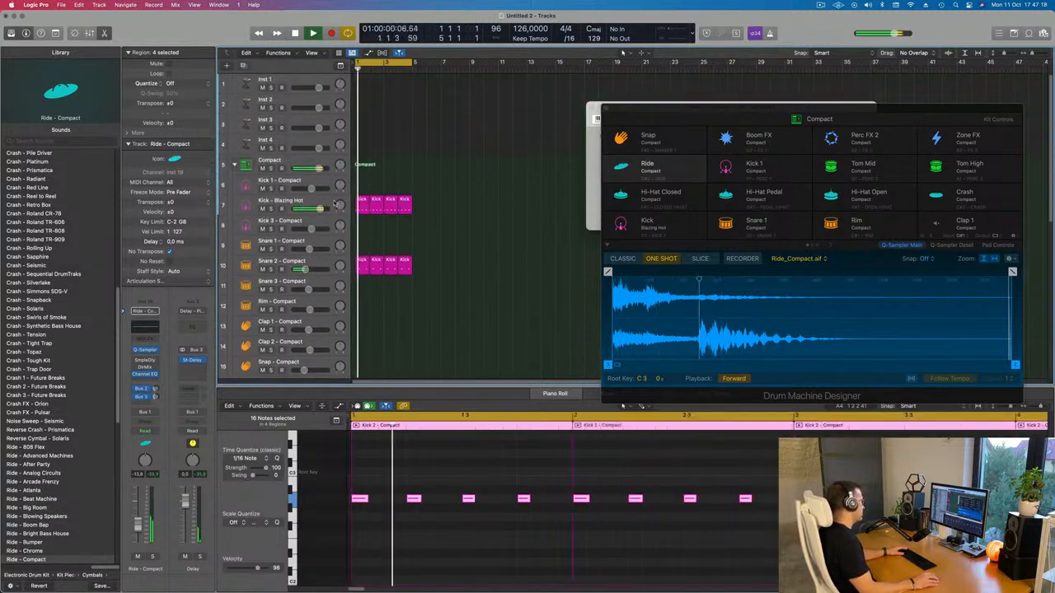
pyautogui.click(269, 208)
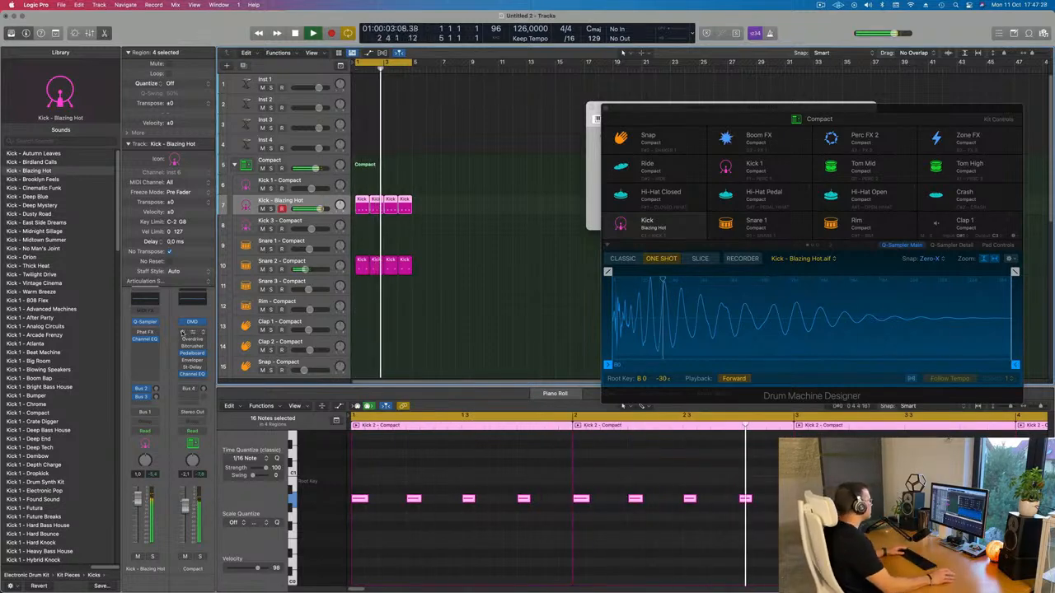
# - Open Alchemy on the Inst 1 track and filter its preset browser to the Techno genre
pyautogui.click(282, 82)
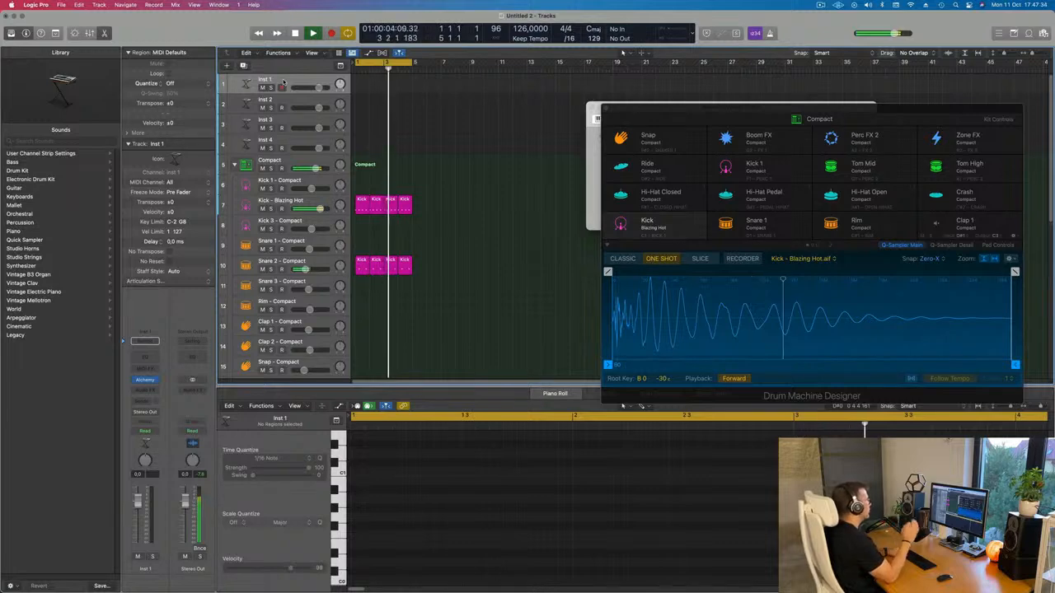
pyautogui.click(282, 86)
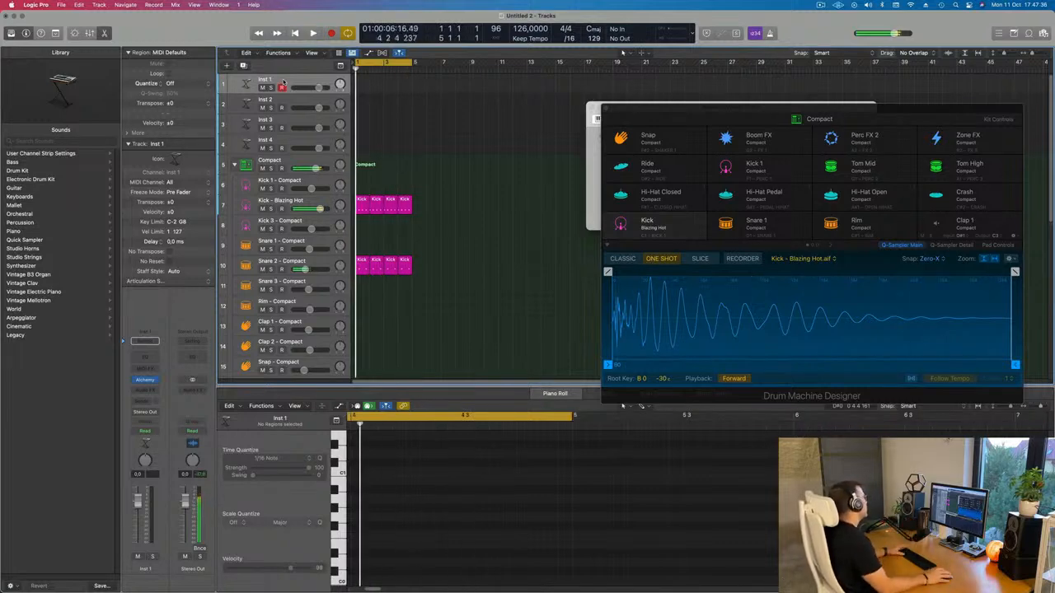
pyautogui.click(145, 380)
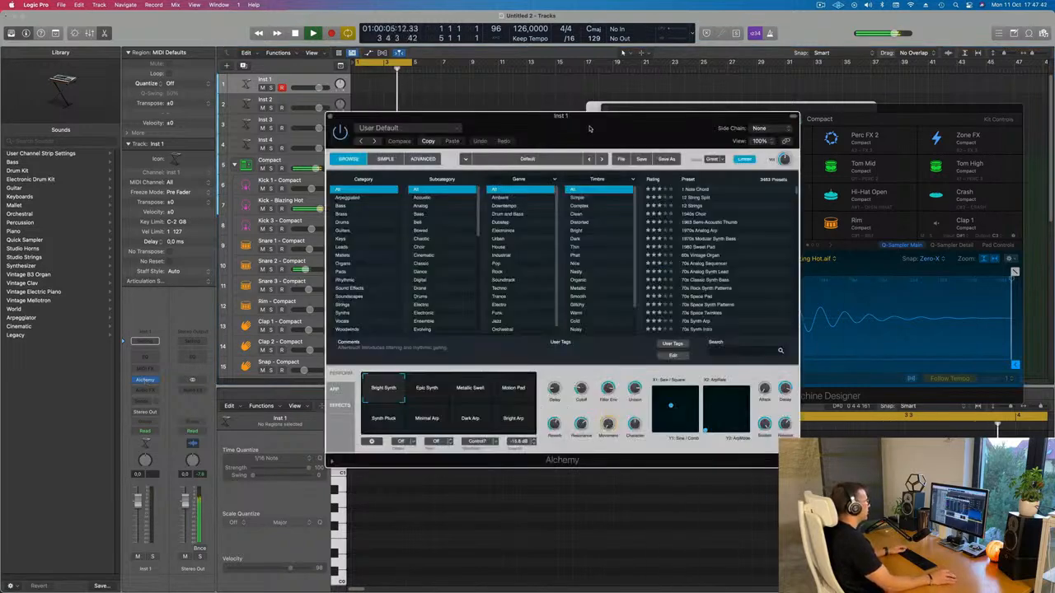
pyautogui.moveTo(589, 127); pyautogui.dragTo(547, 107)
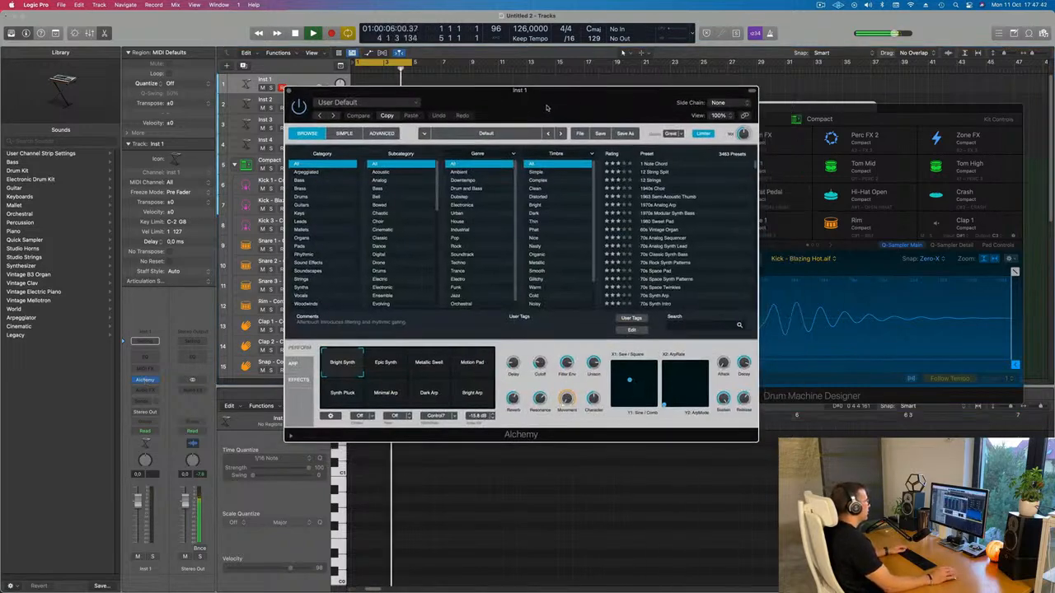
pyautogui.click(458, 264)
# - Browse the Techno presets, load Buzz Fuzz Phaser Bass, and reposition the Alchemy window
pyautogui.scroll(-2, 651, 238)
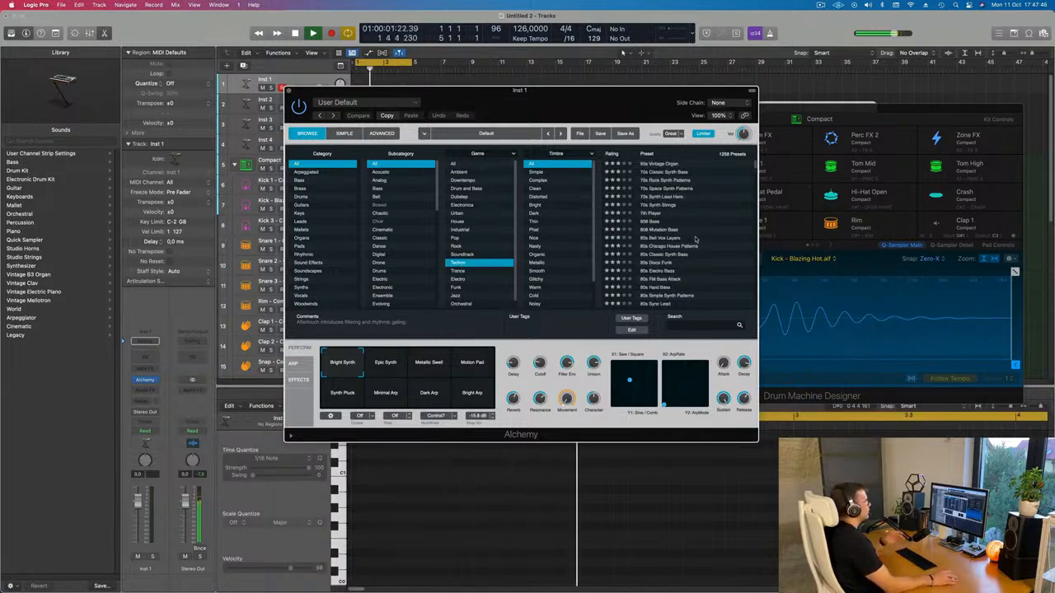
pyautogui.scroll(-3, 720, 242)
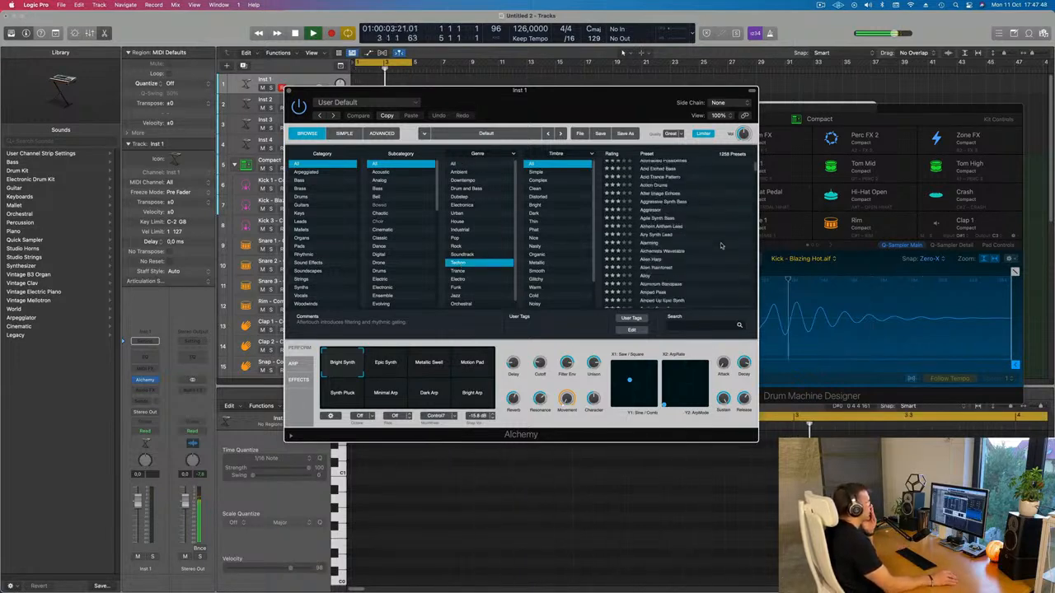
pyautogui.scroll(-5, 720, 244)
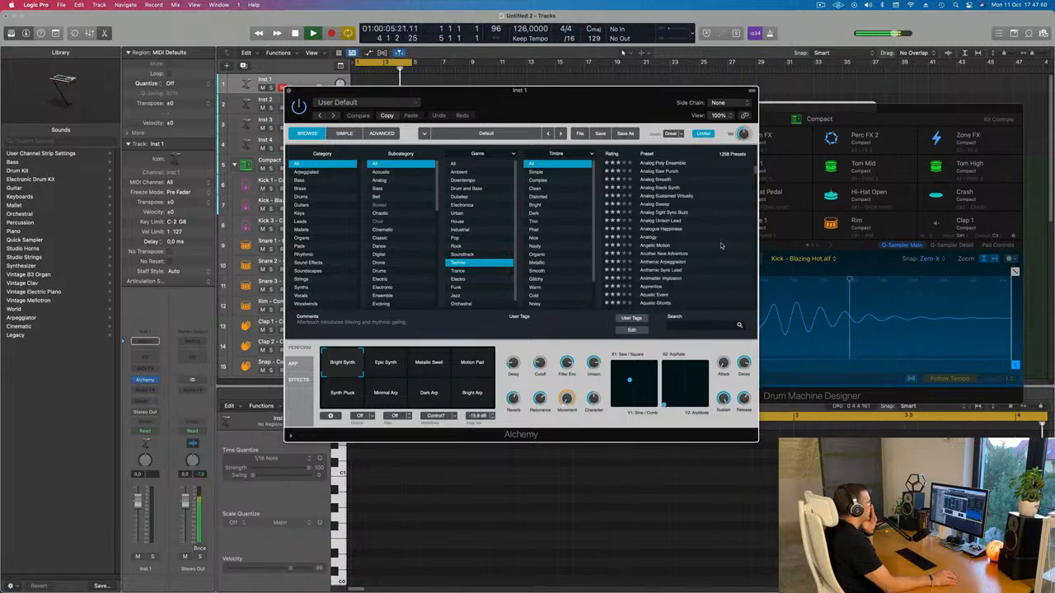
pyautogui.scroll(-15, 720, 245)
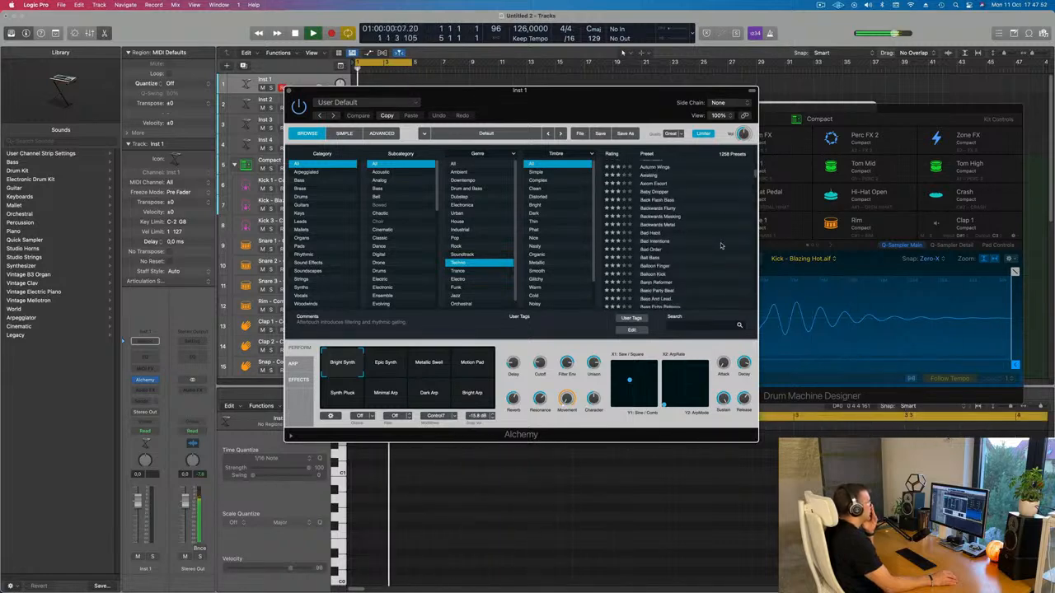
pyautogui.scroll(-10, 721, 245)
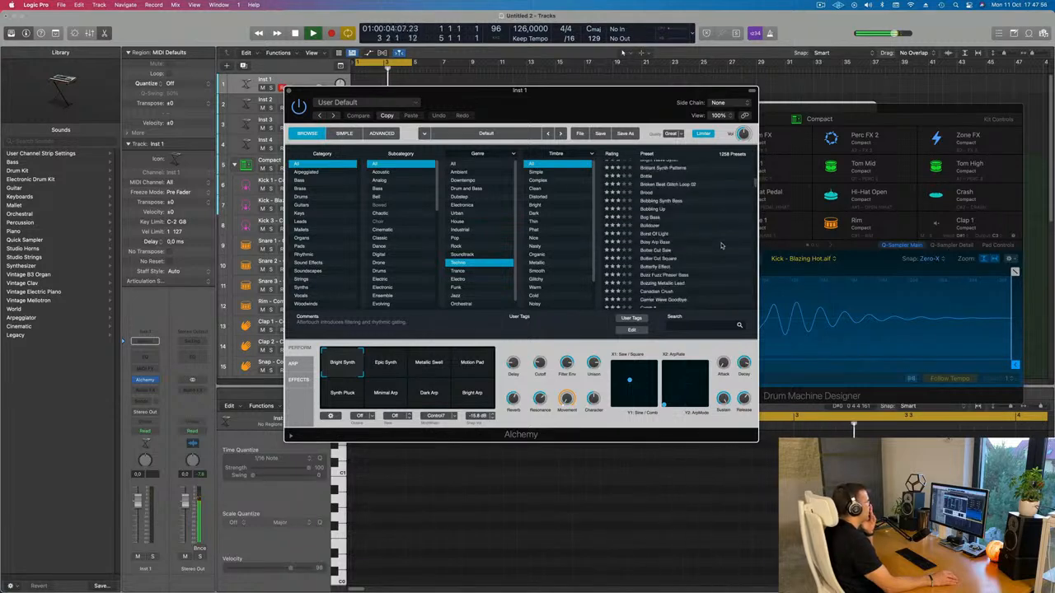
pyautogui.scroll(-2, 721, 245)
pyautogui.moveTo(641, 97); pyautogui.dragTo(664, 103)
pyautogui.click(688, 266)
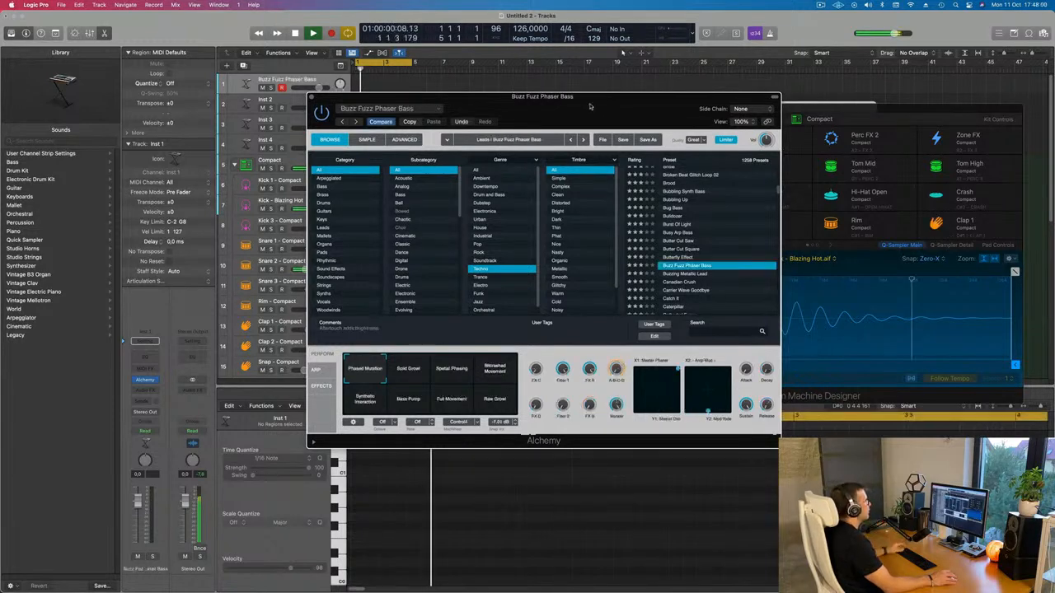
pyautogui.moveTo(577, 112); pyautogui.dragTo(662, 174)
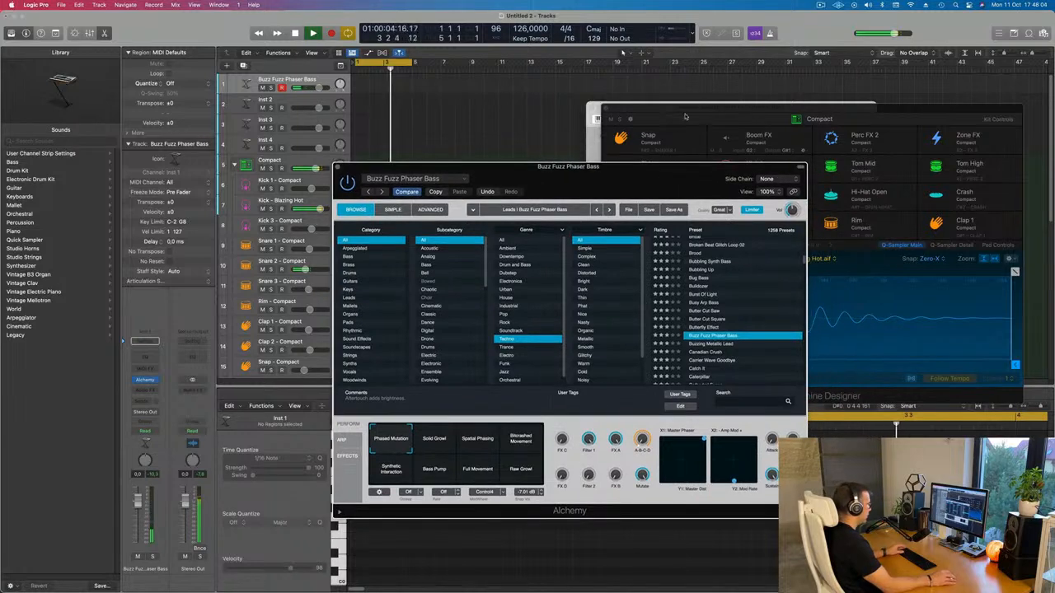
# - Show Musical Typing, play test notes over the loop, and lower the synth track's volume to -14.6 dB
pyautogui.press('super+k')
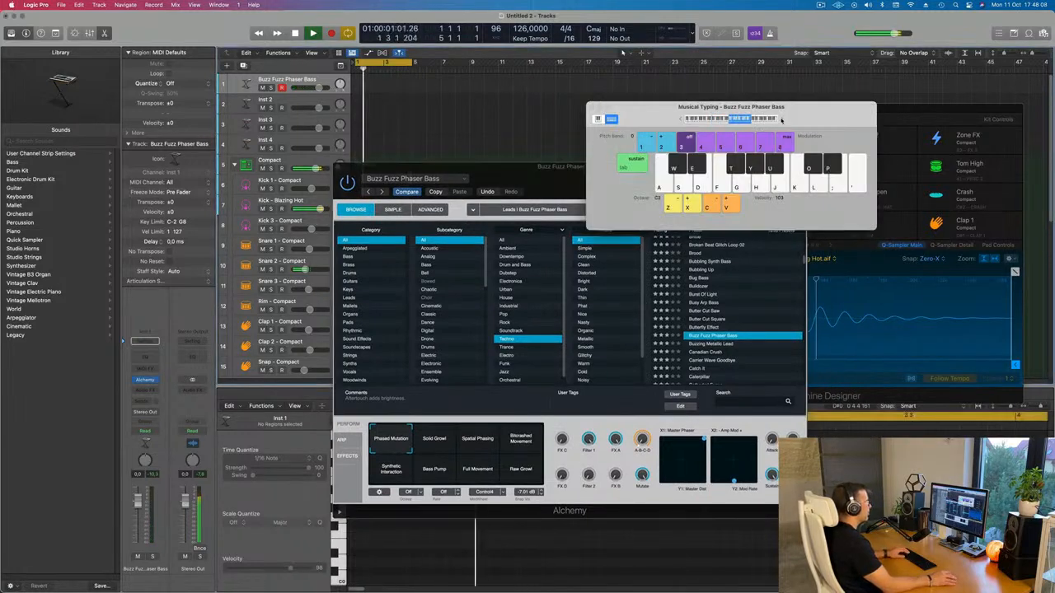
pyautogui.press('f')
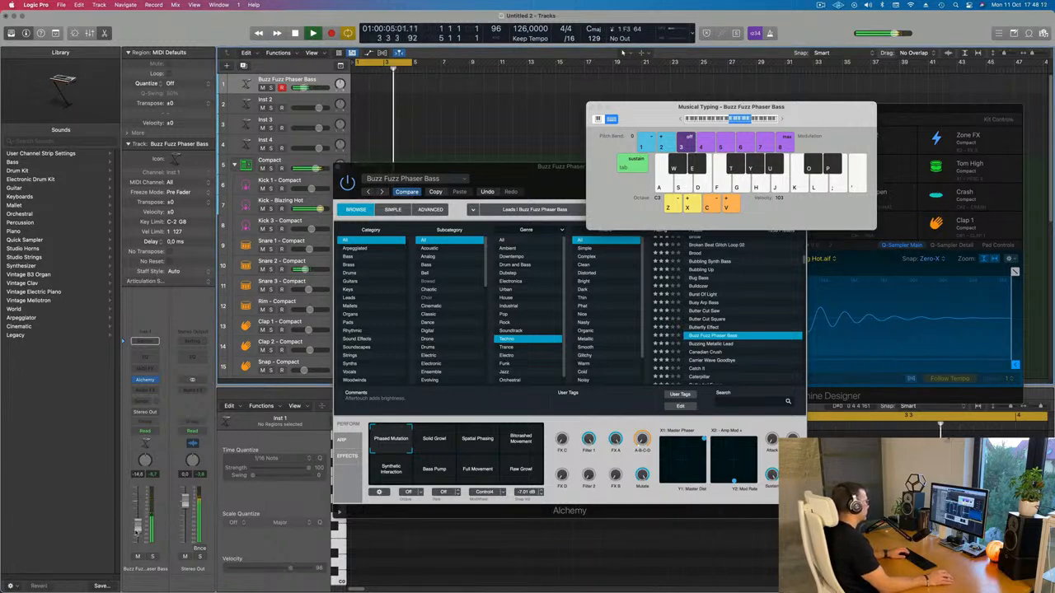
pyautogui.press('f')
# - Compare the Canadian Crush and Buzzing Metallic Lead presets, then give Canadian Crush five stars and try its Ambient variation
pyautogui.click(687, 353)
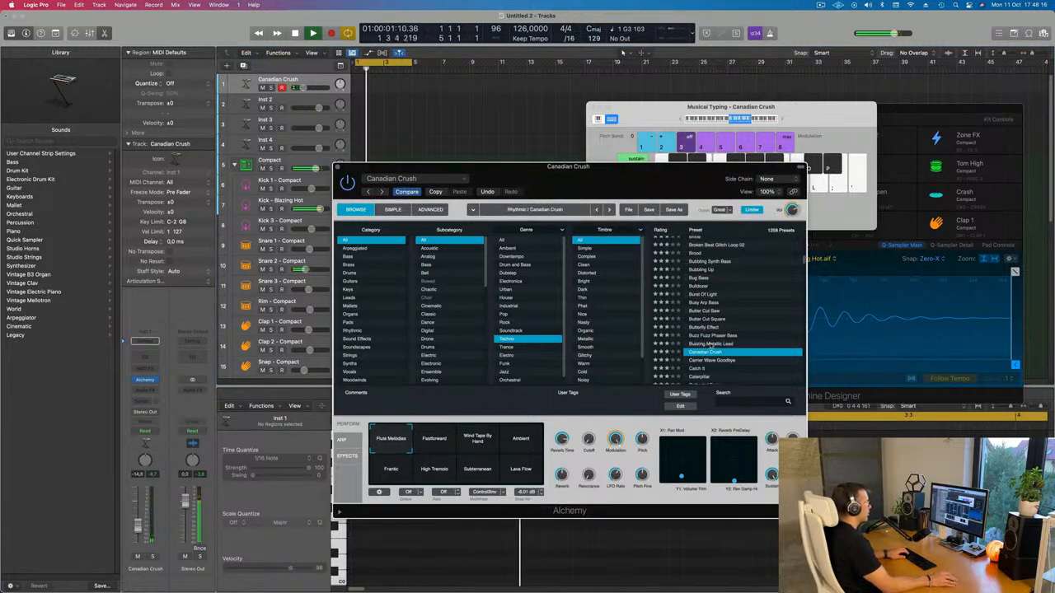
pyautogui.click(707, 343)
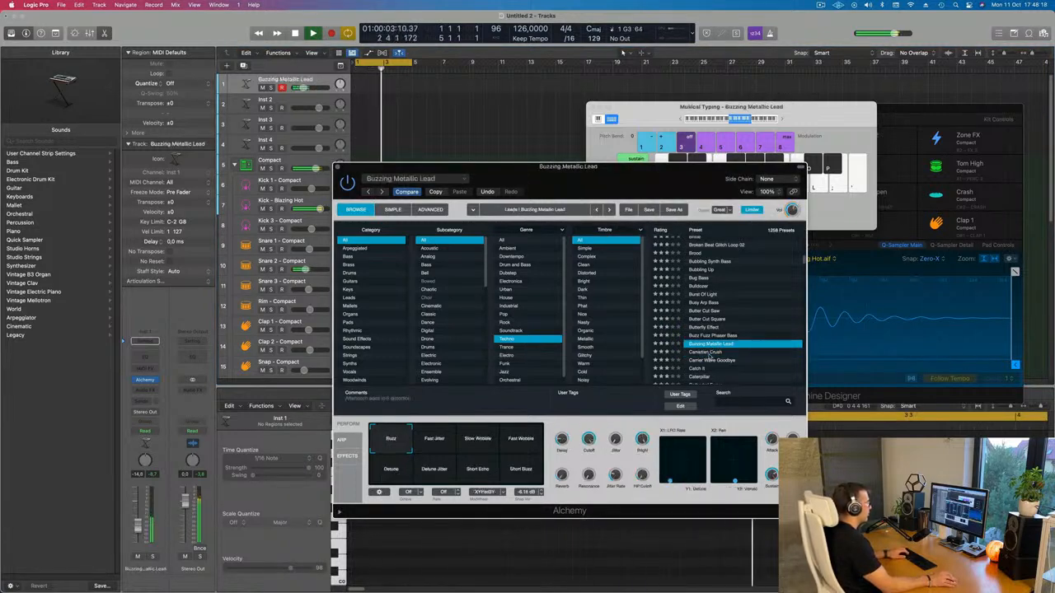
pyautogui.click(706, 352)
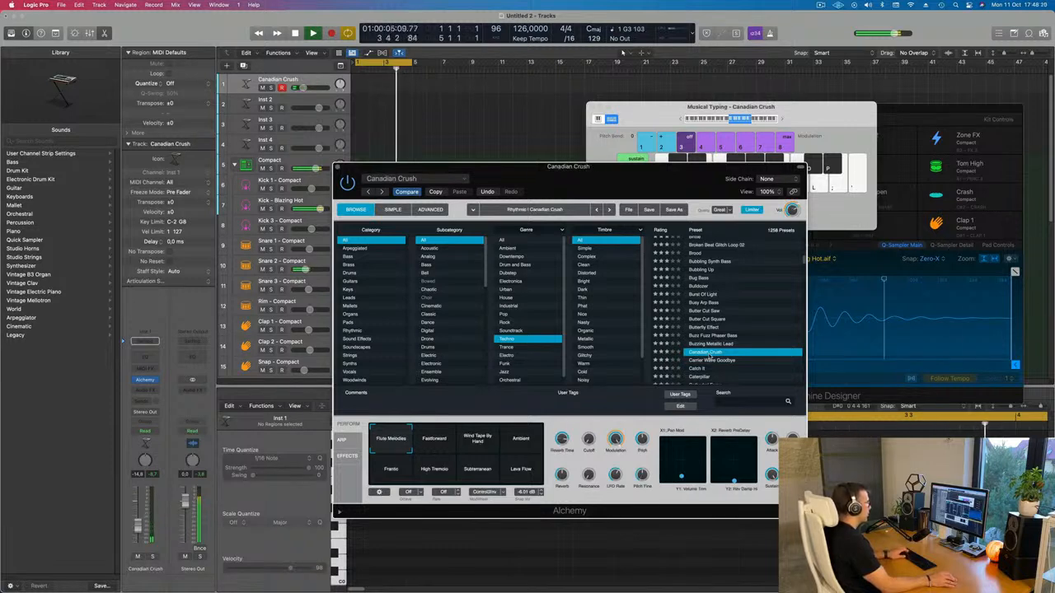
pyautogui.click(520, 442)
# - Audition the Caterpillar preset against the beat, then load the Chill Sustain preset instead
pyautogui.scroll(-3, 722, 314)
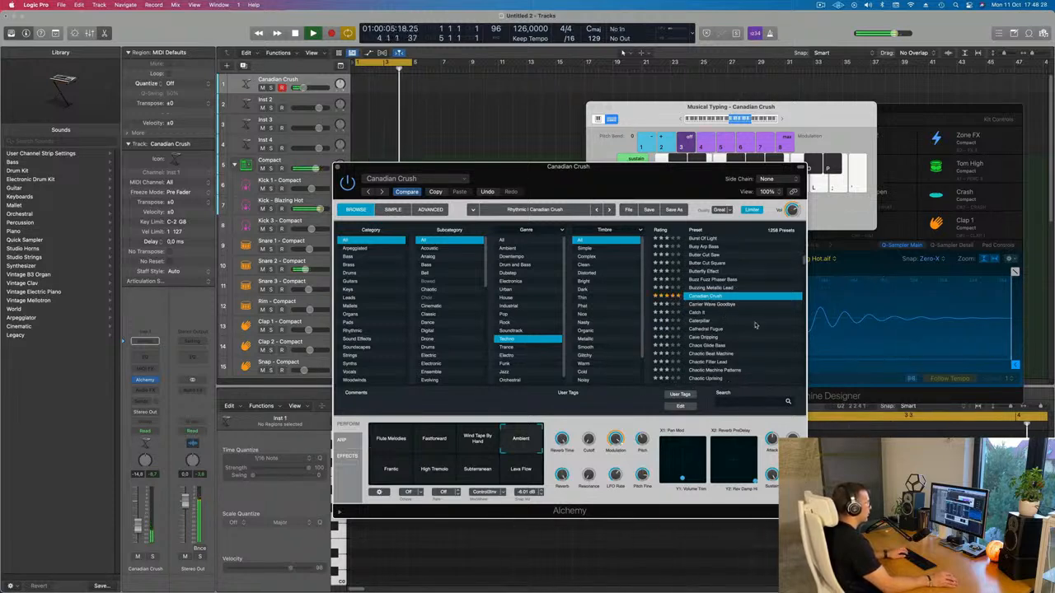
pyautogui.scroll(-2, 735, 324)
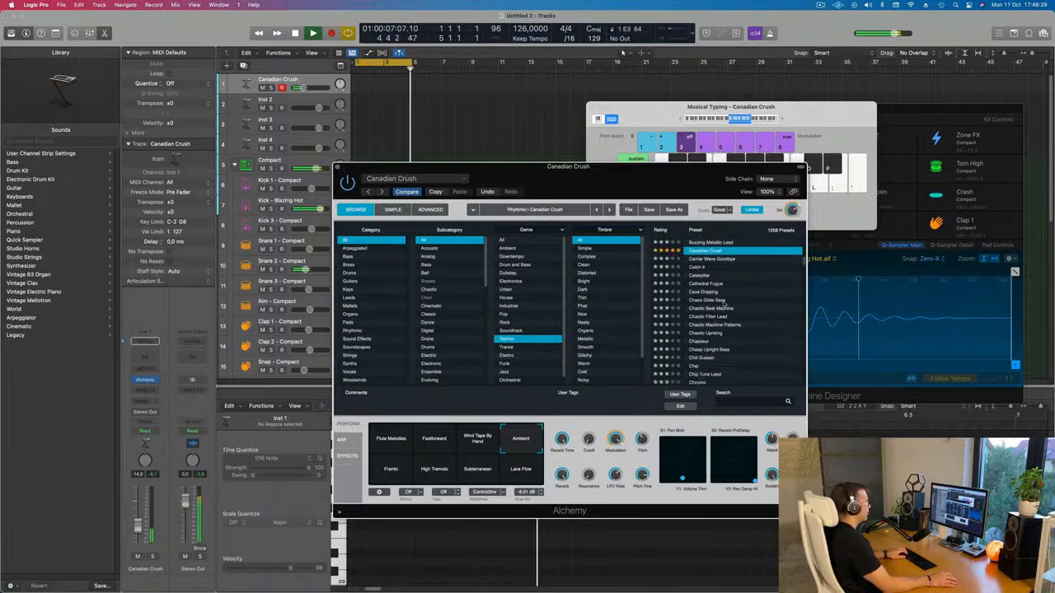
pyautogui.click(698, 276)
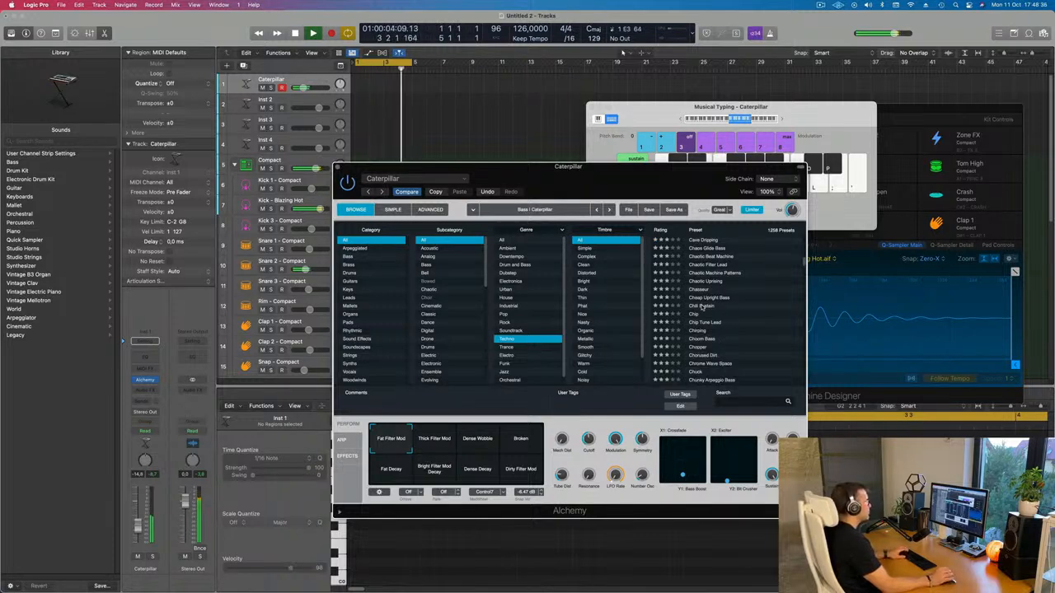
pyautogui.click(701, 306)
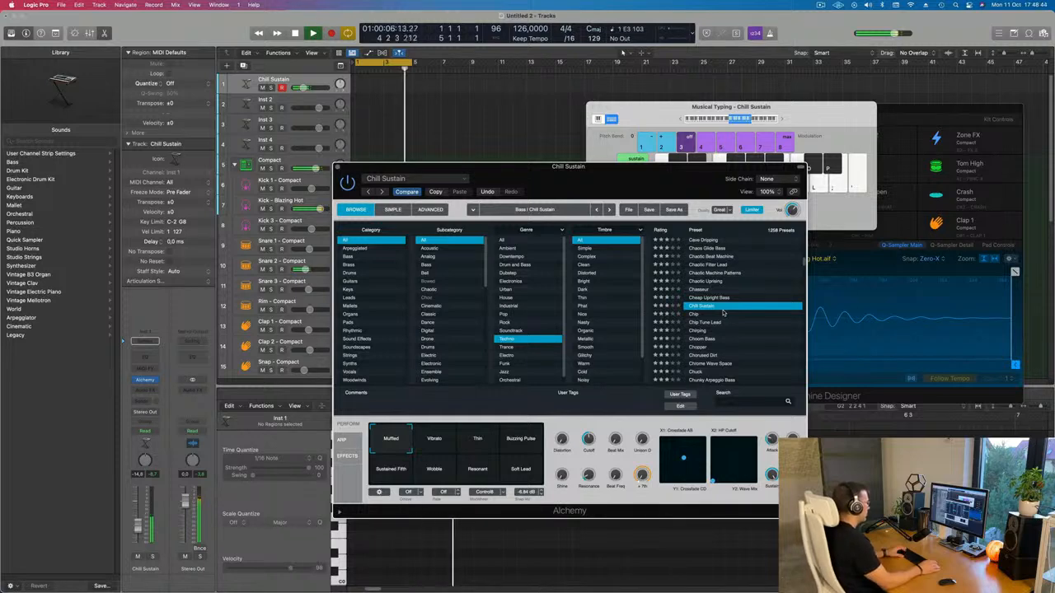
# - Record a short synth part on the Chill Sustain track from bar 1 over the looping drums
pyautogui.press('r')
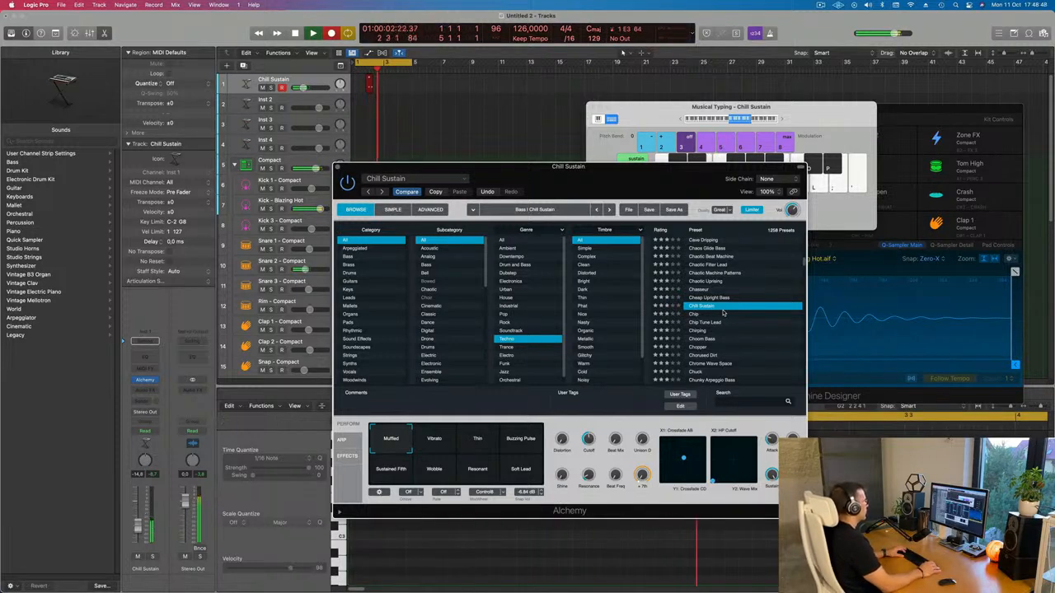
pyautogui.hotkey('shift', 'r')
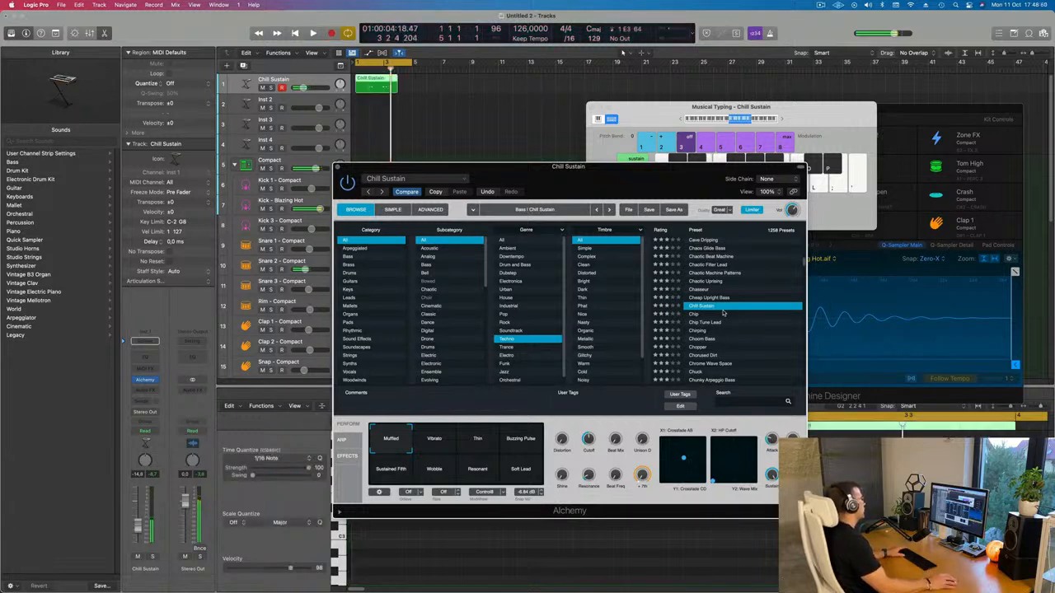
# - Move the Alchemy window aside and play the loop while examining the recorded Chill Sustain notes in the Piano Roll
pyautogui.moveTo(568, 166); pyautogui.dragTo(1053, 229)
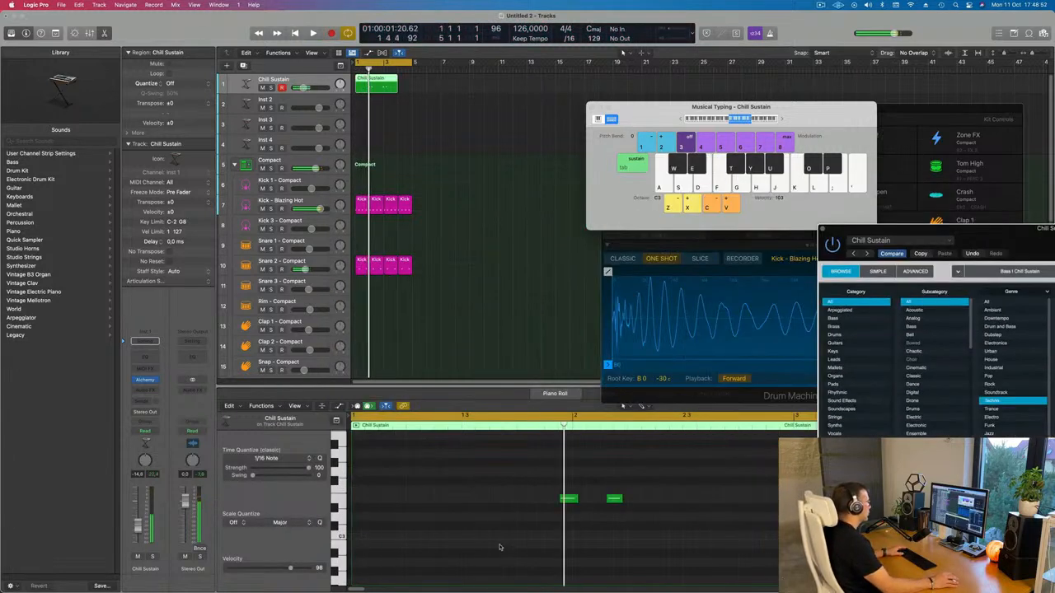
pyautogui.press('space')
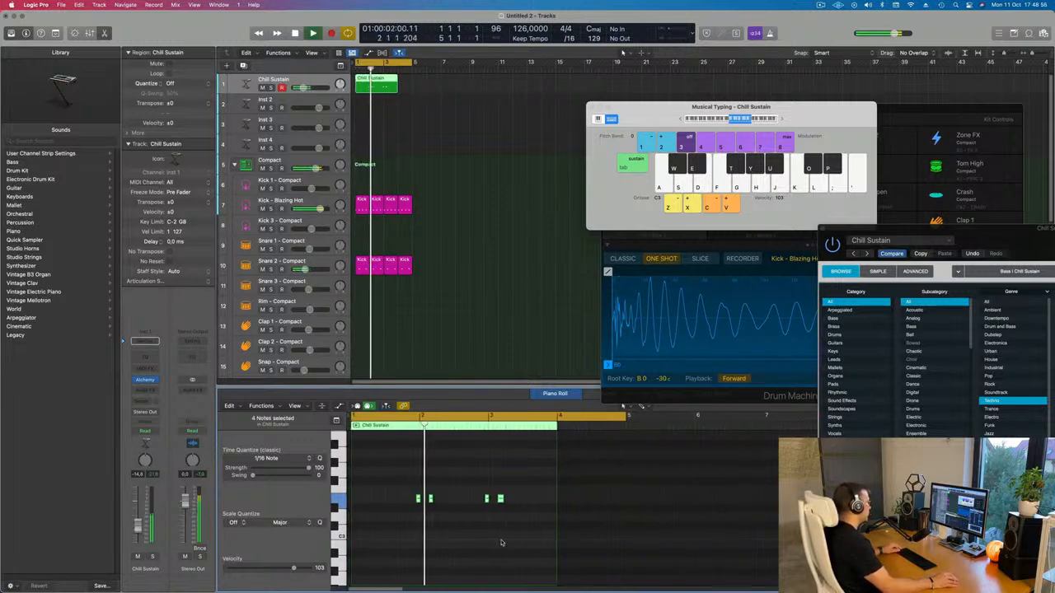
pyautogui.scroll(3, 502, 542)
pyautogui.scroll(-2, 504, 544)
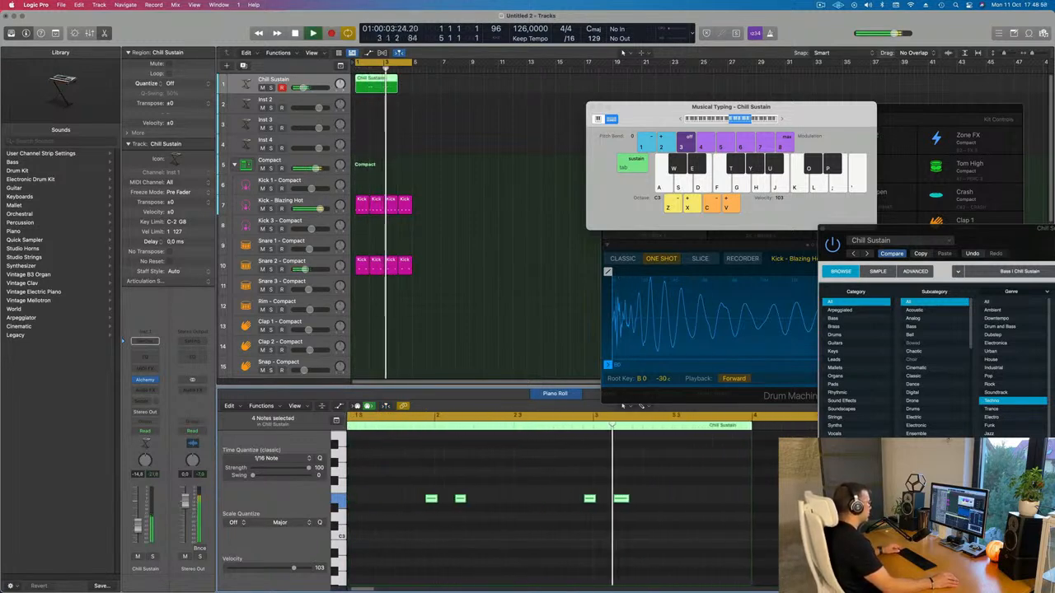
pyautogui.scroll(2, 514, 521)
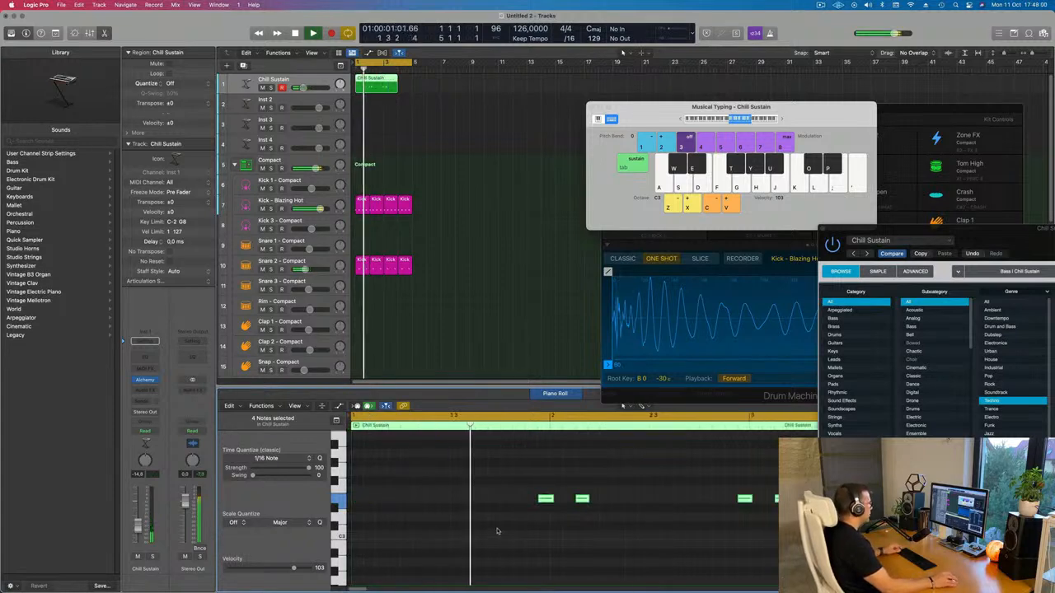
pyautogui.scroll(-1, 488, 526)
pyautogui.scroll(-2, 493, 524)
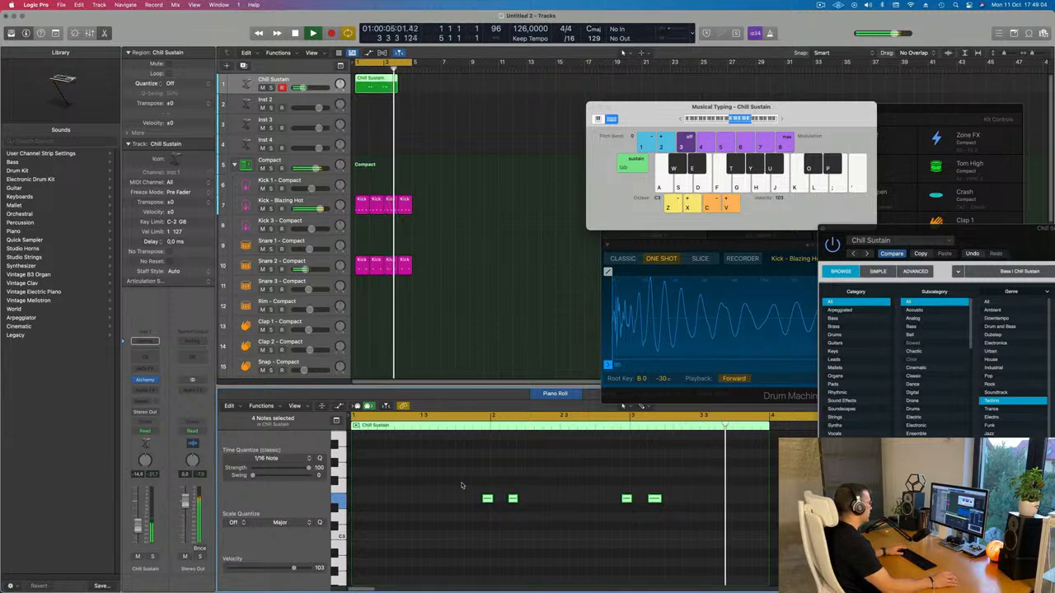
# - Shift all four recorded synth notes half a bar earlier and play the loop to check the timing
pyautogui.press('space')
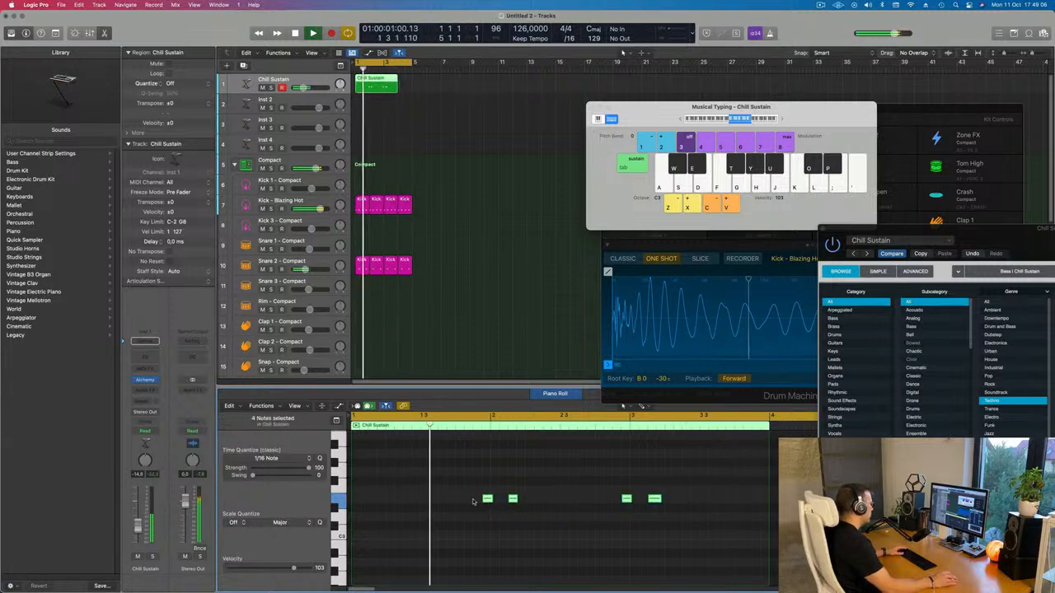
pyautogui.moveTo(487, 500); pyautogui.dragTo(417, 500)
pyautogui.press('space')
pyautogui.scroll(5, 425, 539)
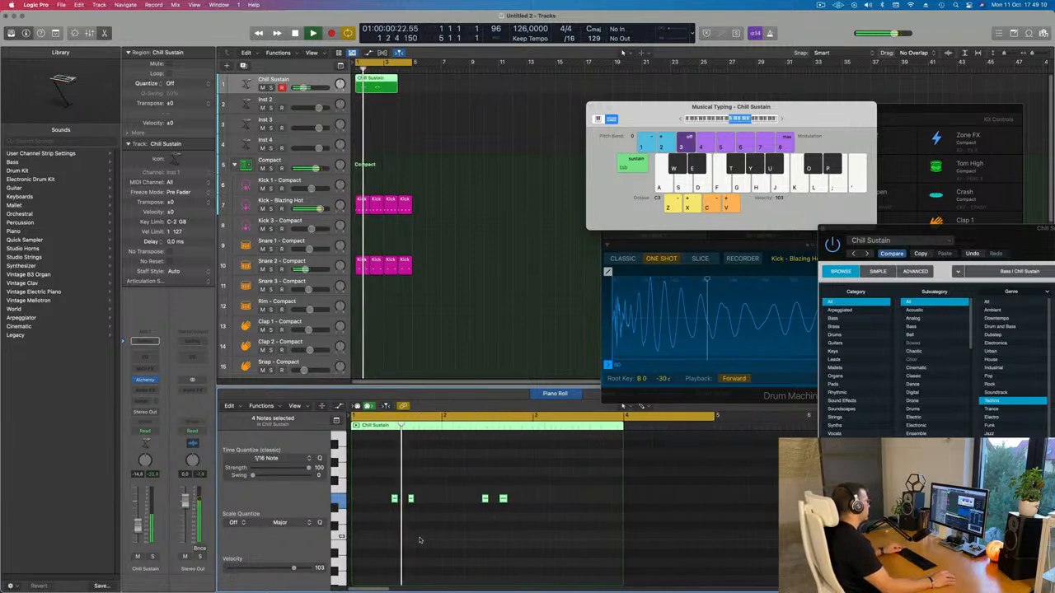
pyautogui.scroll(-5, 432, 538)
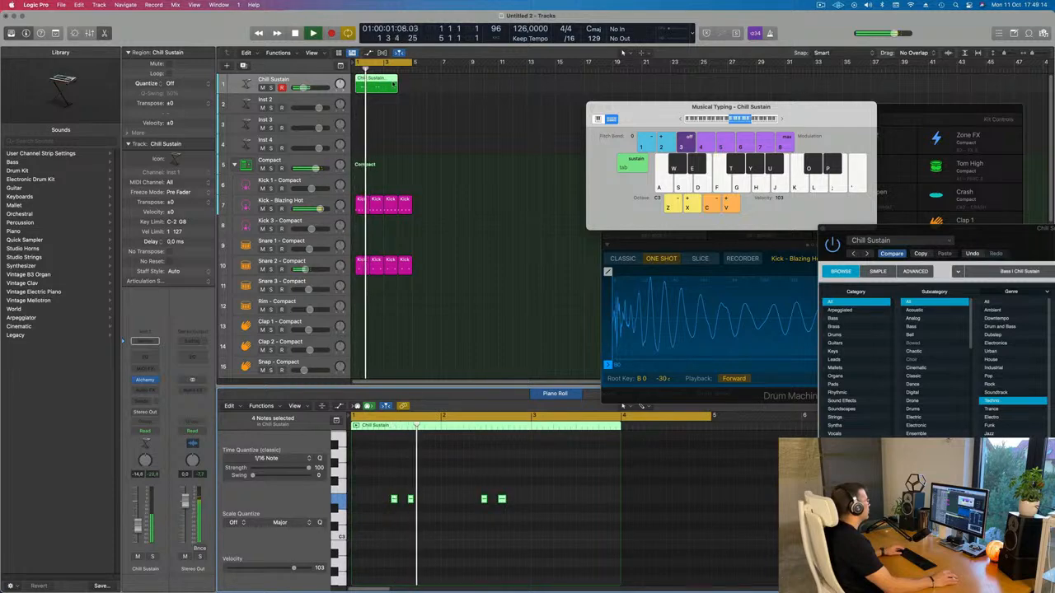
# - Trim the Chill Sustain region to end at bar 3 and repeat it once to fill the four-bar loop
pyautogui.press('r')
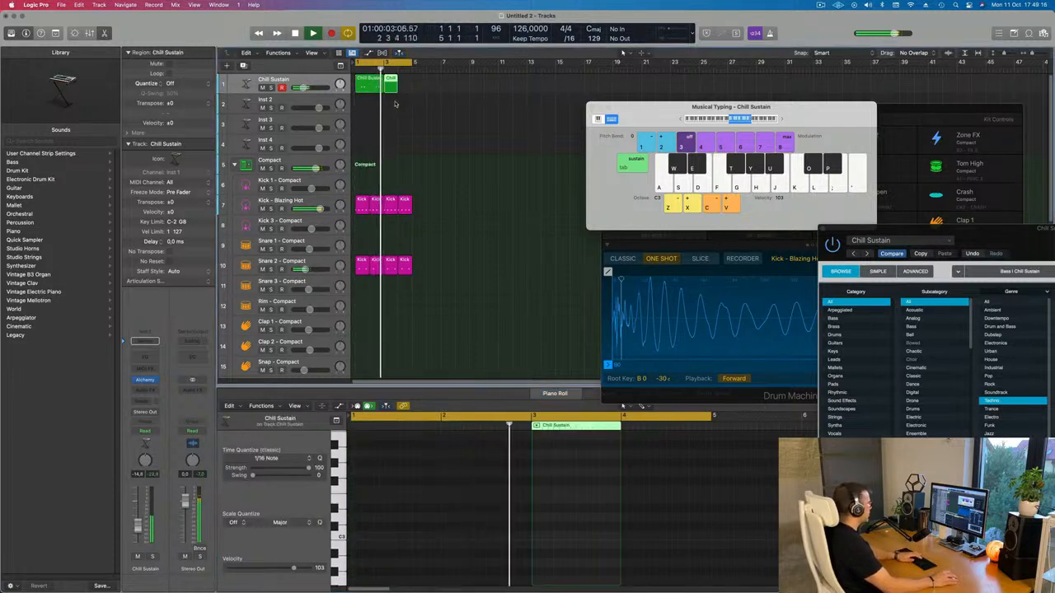
pyautogui.press('Delete')
pyautogui.click(370, 87)
pyautogui.press('super+r')
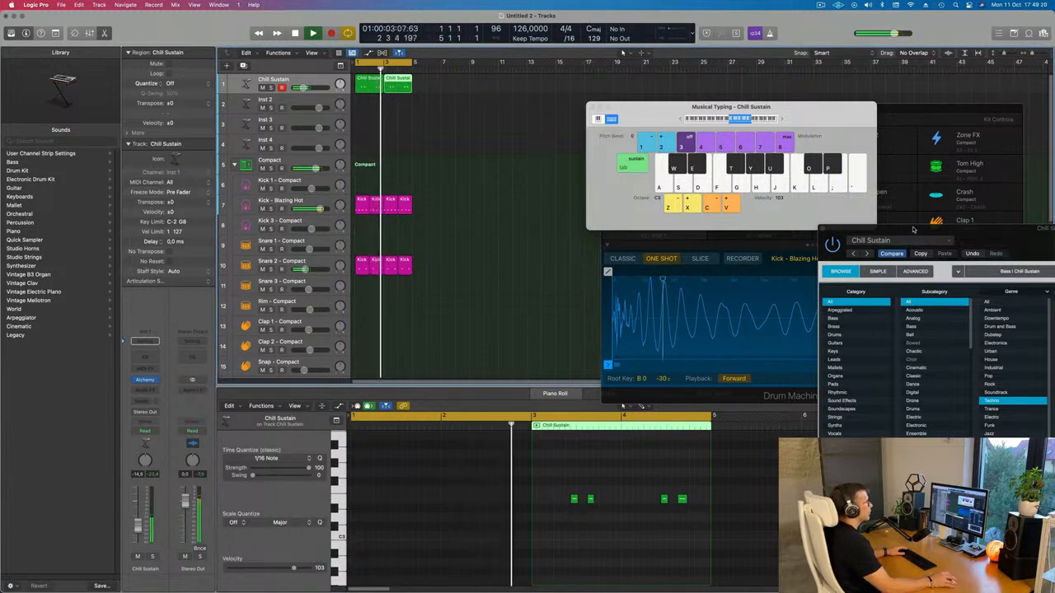
# - Bring the Alchemy window back into view, stop playback, and load the Classic Choir preset
pyautogui.moveTo(914, 230); pyautogui.dragTo(488, 79)
pyautogui.press('space')
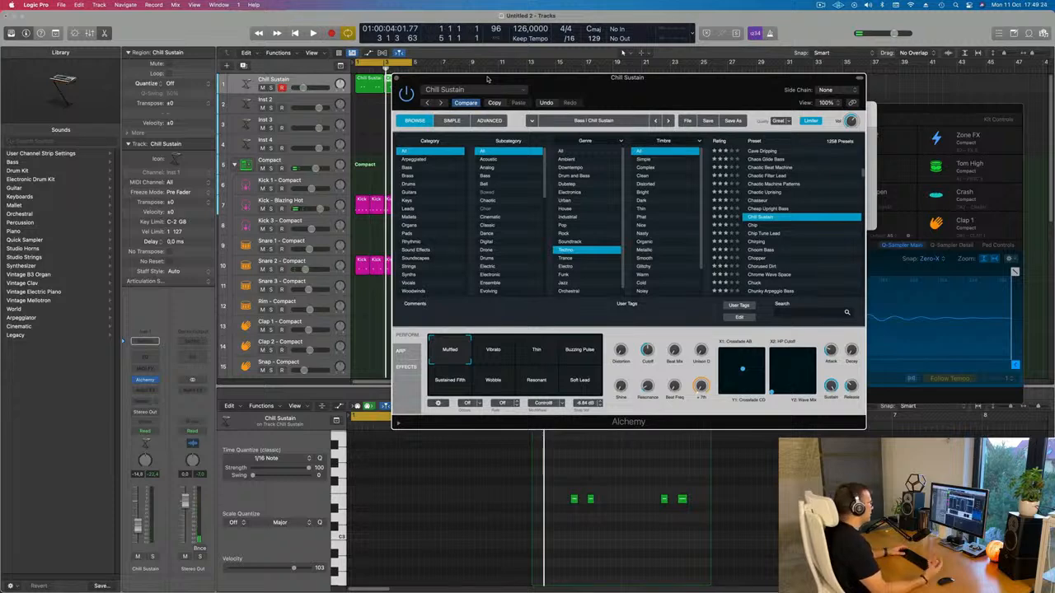
pyautogui.moveTo(665, 88); pyautogui.dragTo(653, 125)
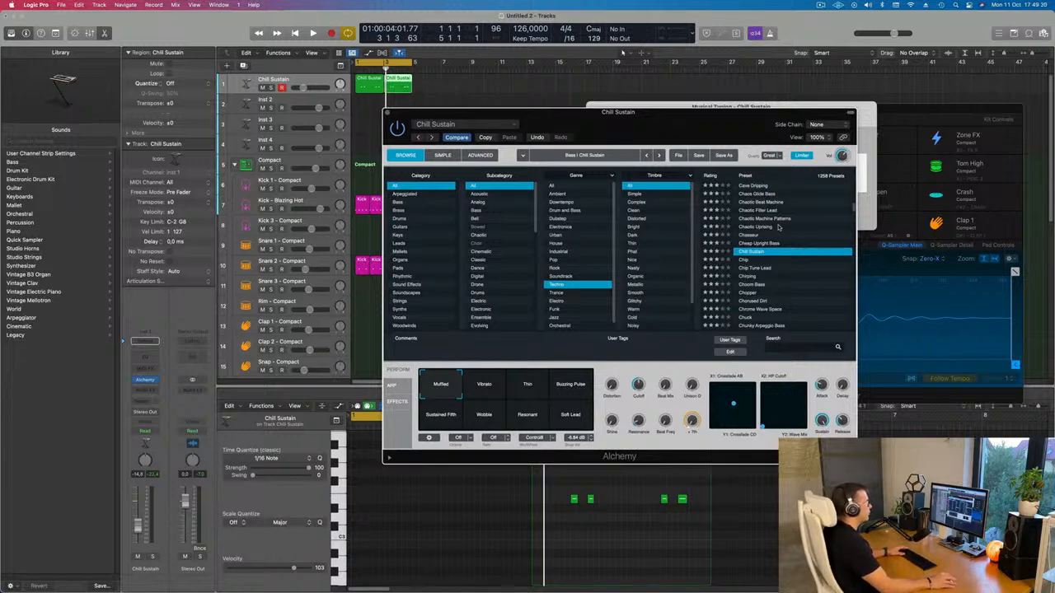
pyautogui.scroll(-4, 779, 229)
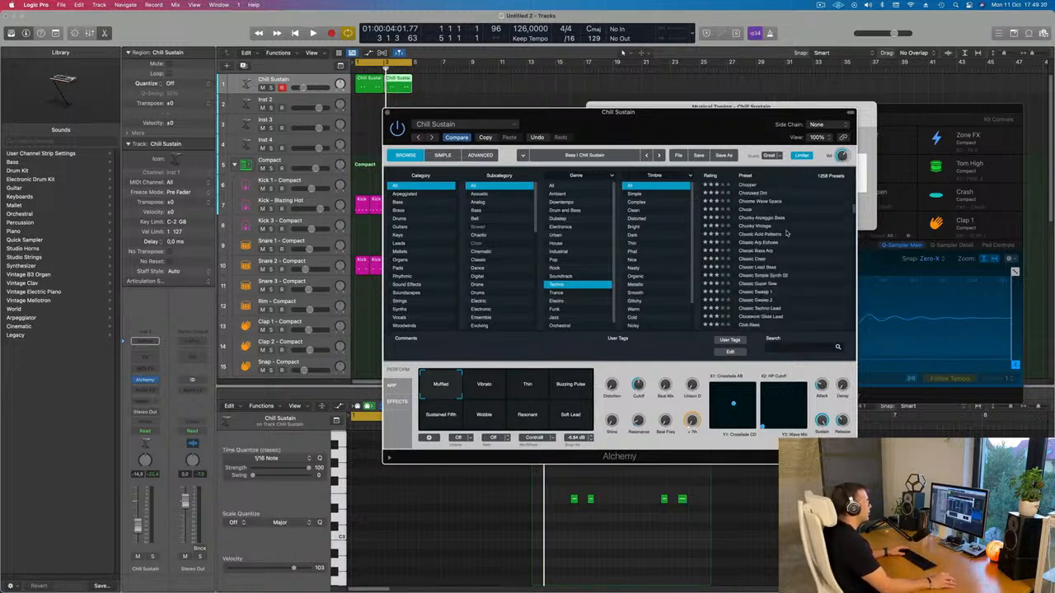
pyautogui.click(751, 260)
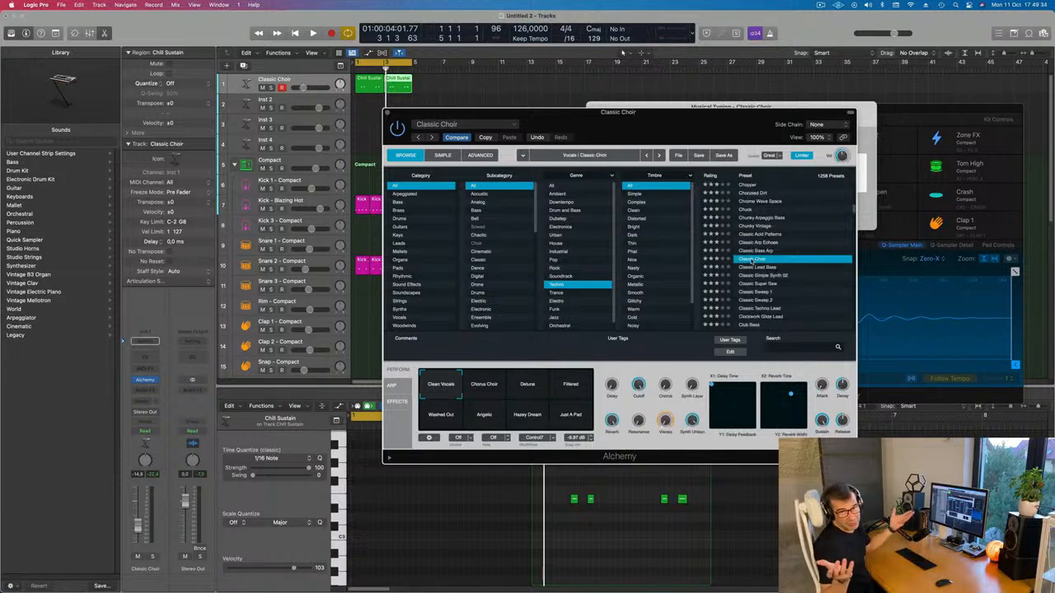
# - Load the Darker Forest preset and compare its Droning Pattern, Dissonant, Metal Hits and Percussive Rhythm variations over the loop
pyautogui.scroll(-8, 751, 260)
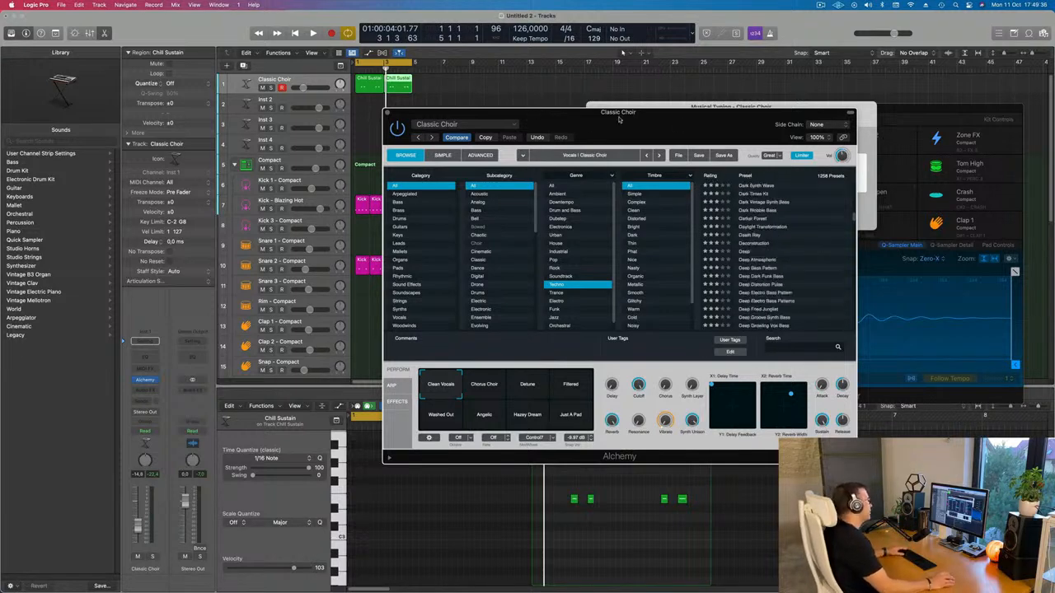
pyautogui.moveTo(621, 119); pyautogui.dragTo(657, 139)
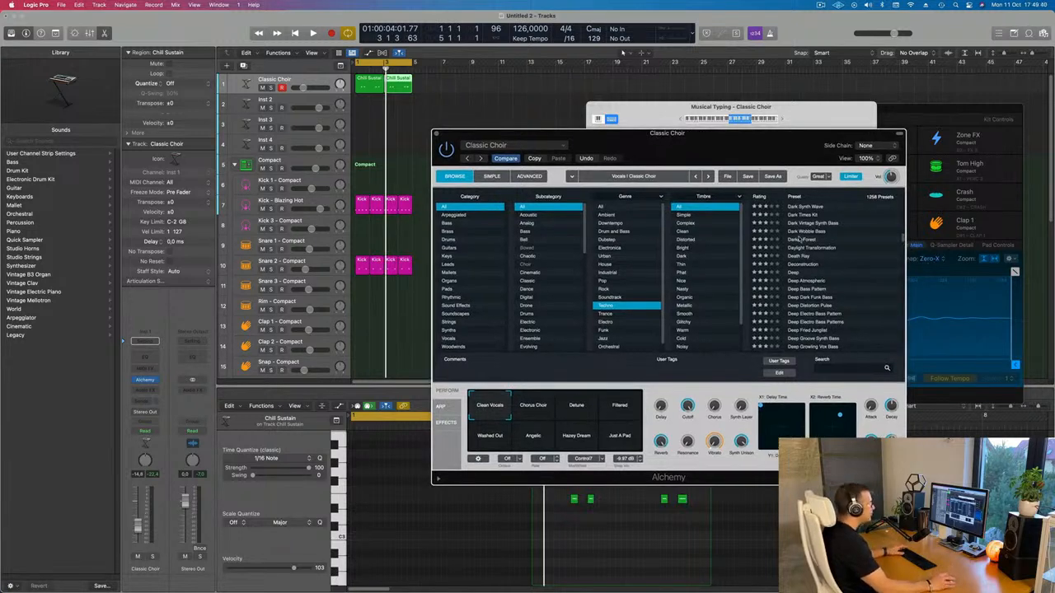
pyautogui.press('space')
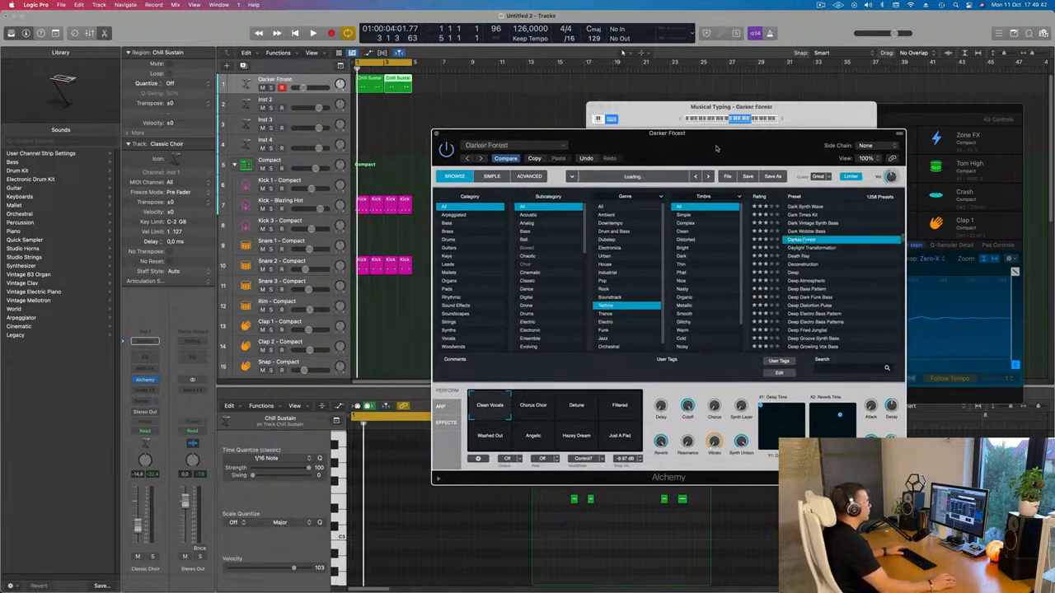
pyautogui.moveTo(717, 149); pyautogui.dragTo(666, 159)
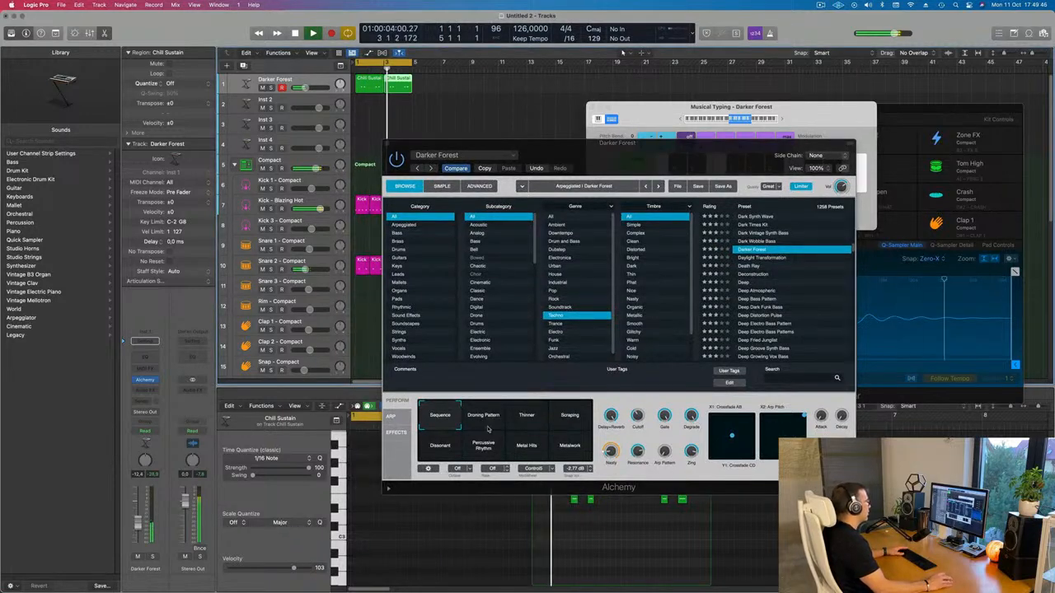
pyautogui.click(543, 421)
pyautogui.click(486, 417)
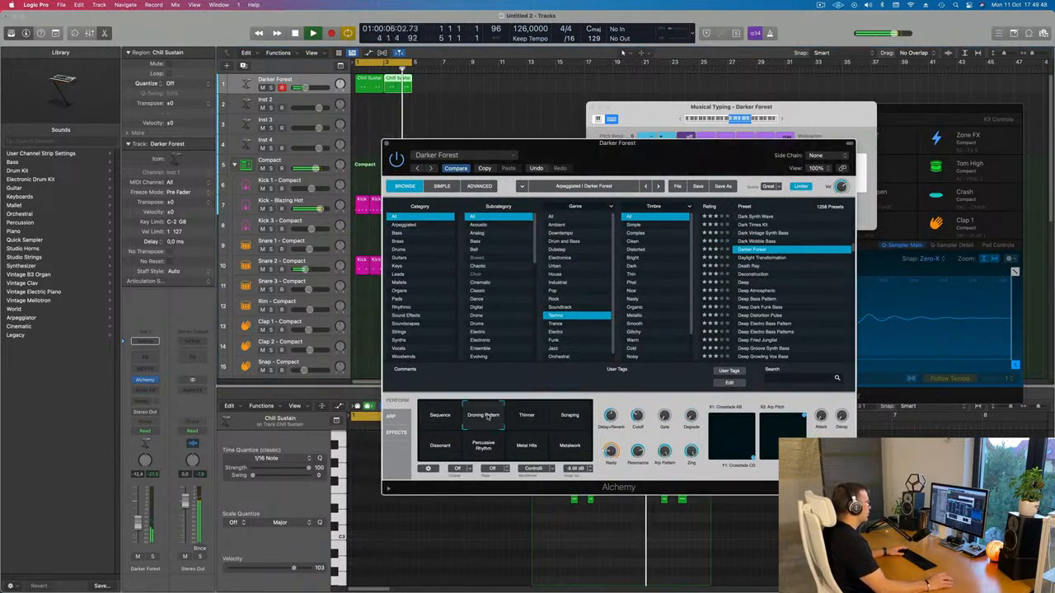
pyautogui.click(437, 456)
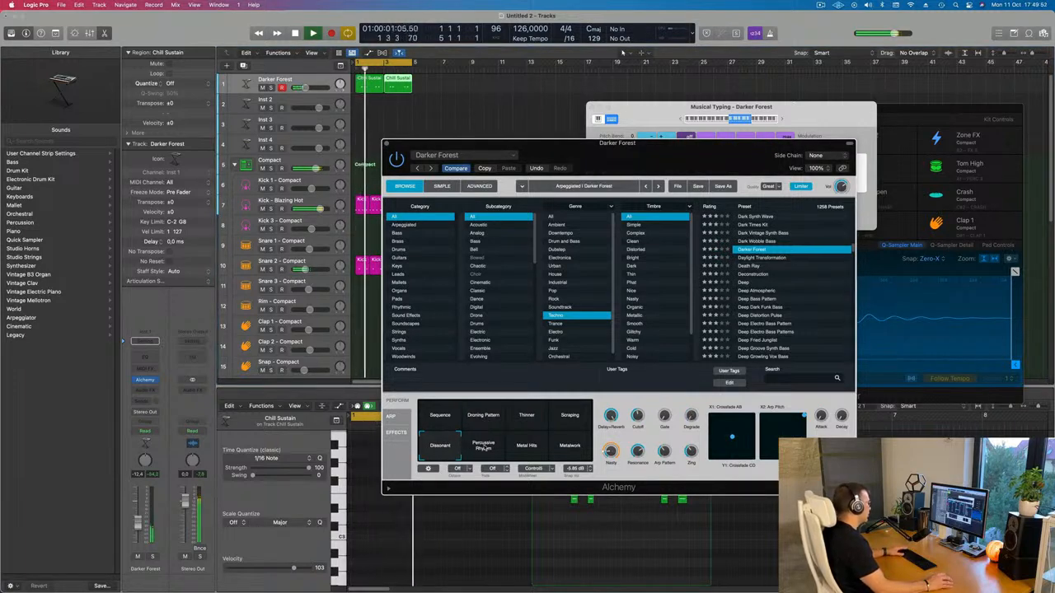
pyautogui.click(527, 449)
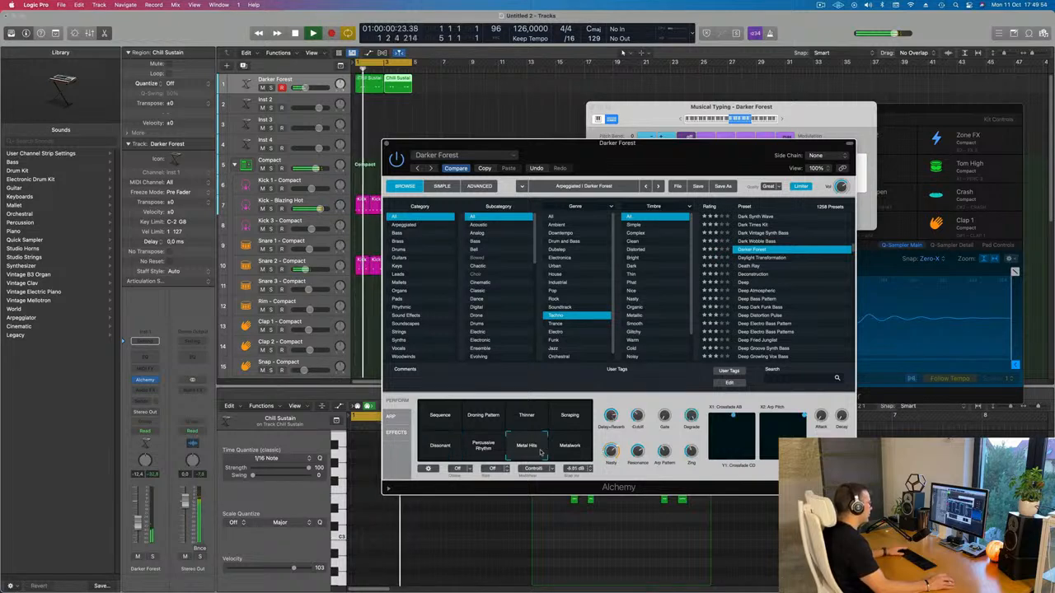
pyautogui.click(477, 451)
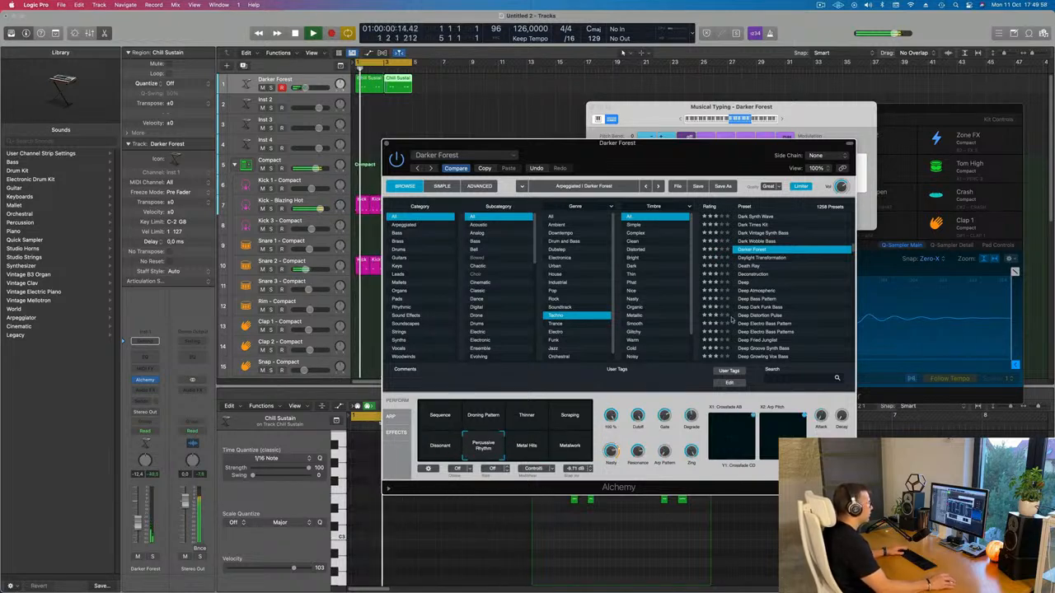
# - Load the Deep preset and try its Brighter and + Fifth variations against the beat
pyautogui.scroll(-5, 767, 284)
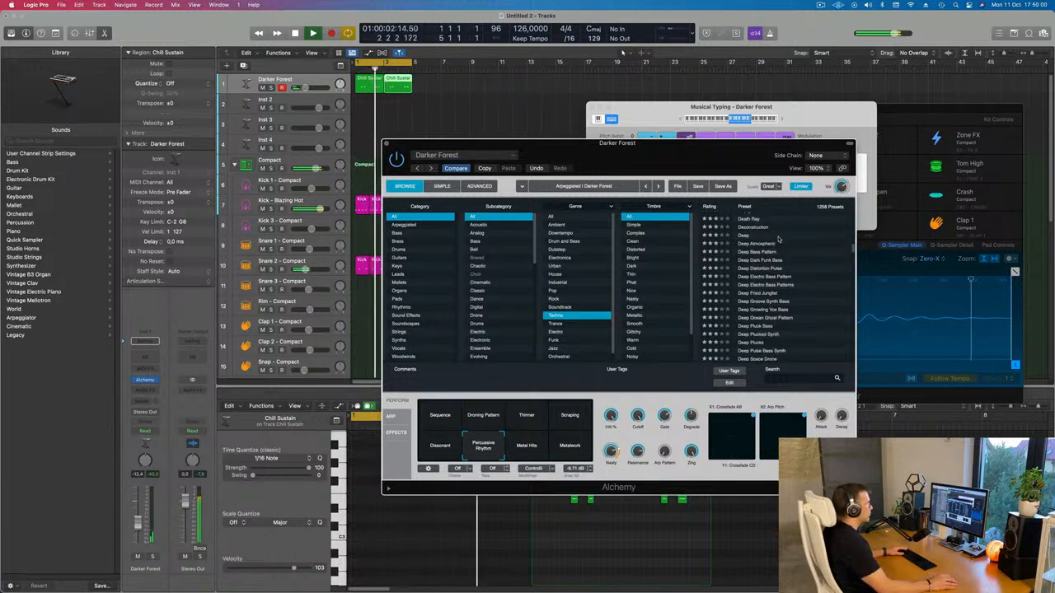
pyautogui.click(752, 237)
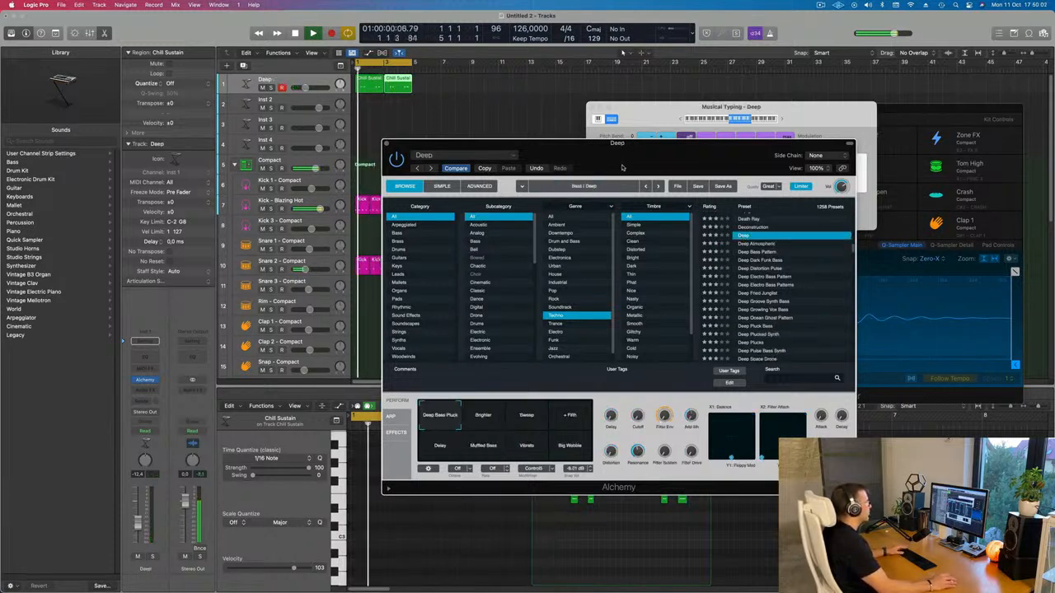
pyautogui.moveTo(625, 155); pyautogui.dragTo(591, 215)
pyautogui.click(414, 475)
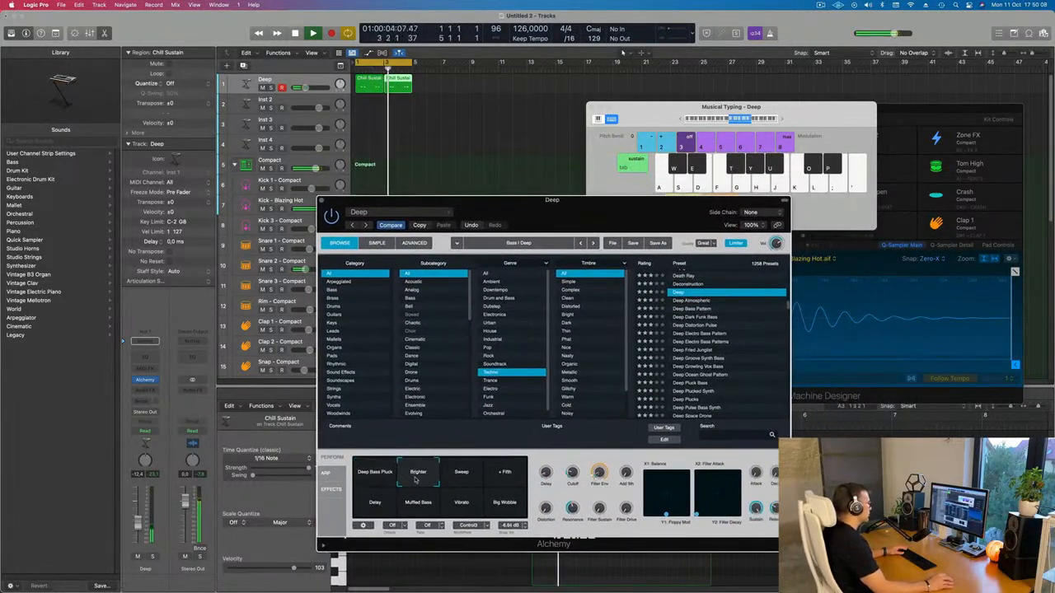
pyautogui.click(505, 475)
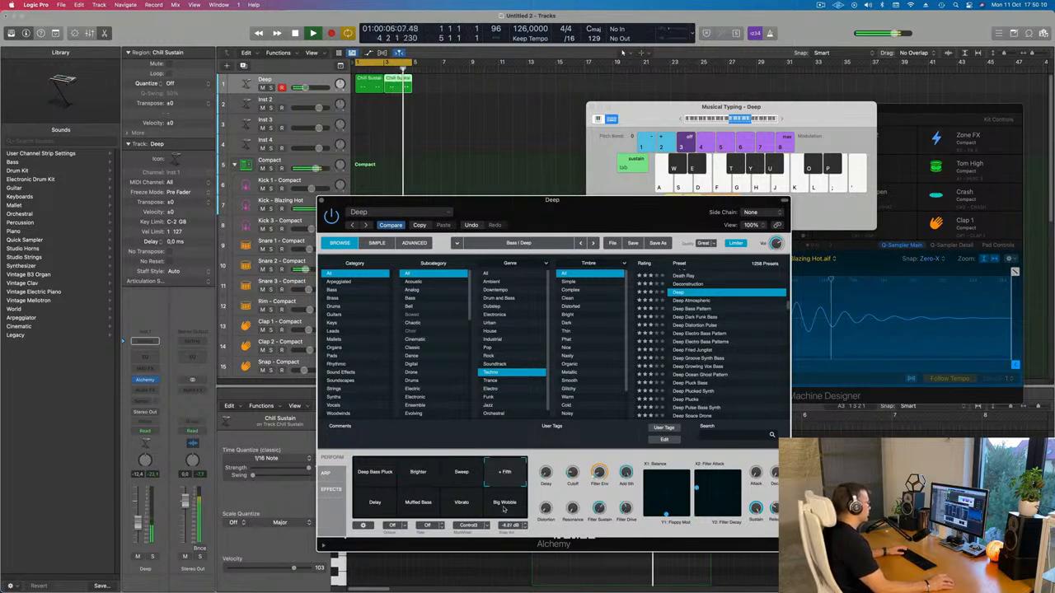
# - Audition the Deep Sweep Lead, Deep Techno Bass and Deep Thump Bass presets over the loop
pyautogui.scroll(-5, 703, 355)
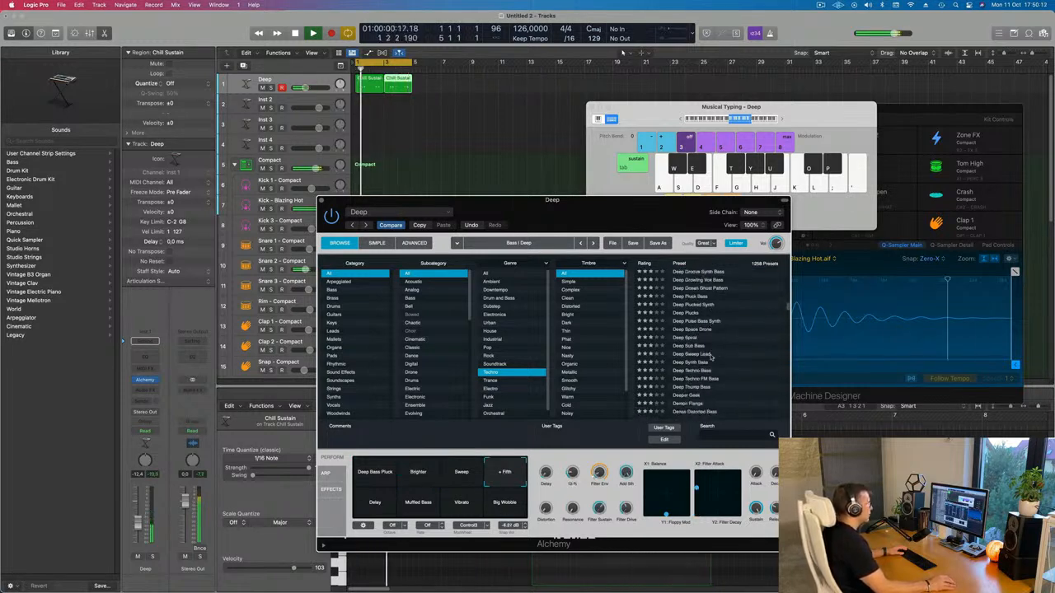
pyautogui.click(688, 355)
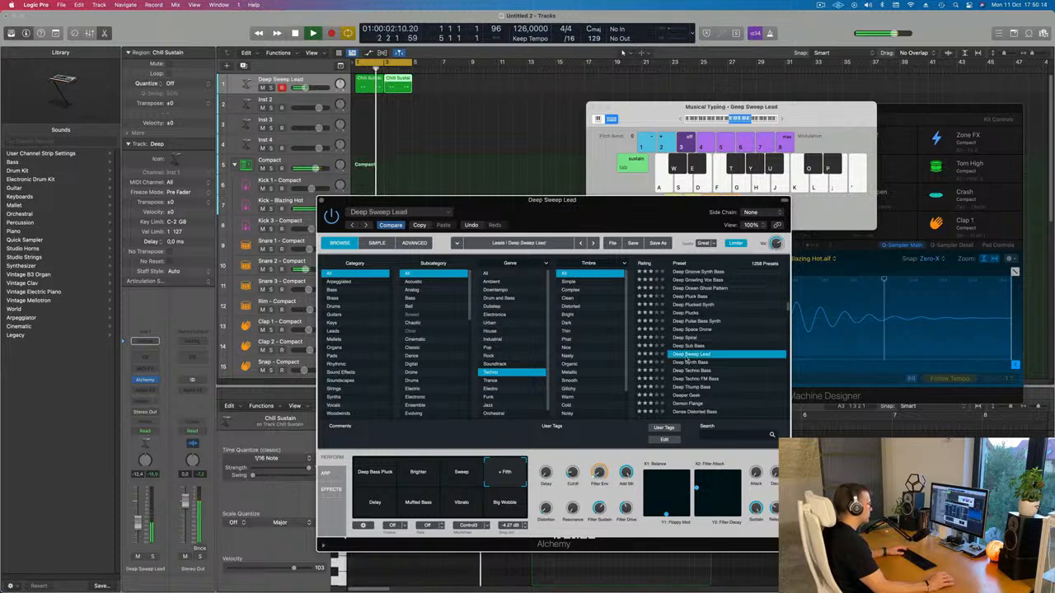
pyautogui.scroll(-2, 741, 349)
pyautogui.click(706, 334)
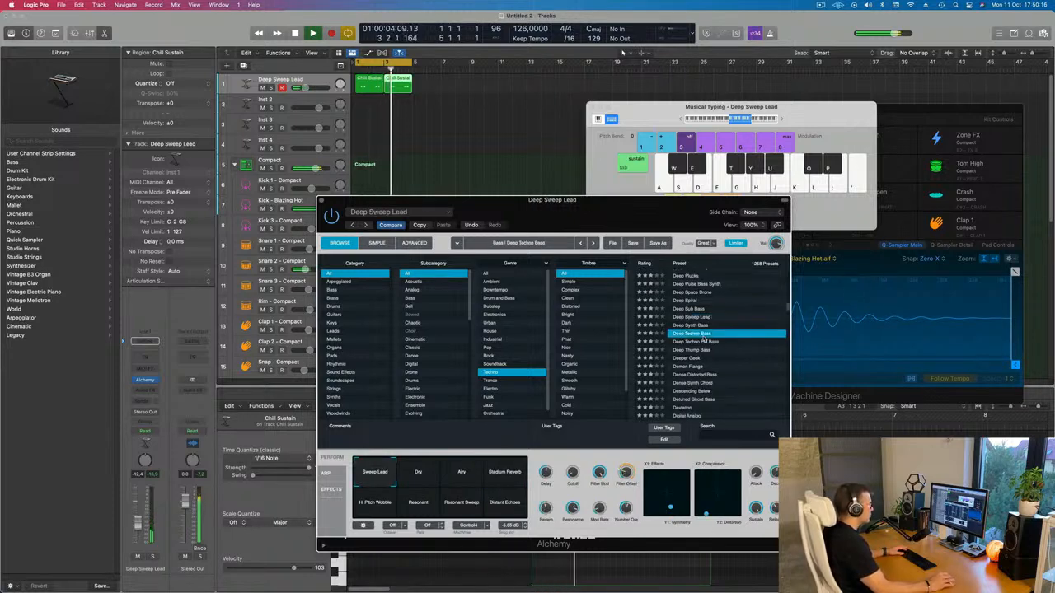
pyautogui.scroll(-2, 750, 355)
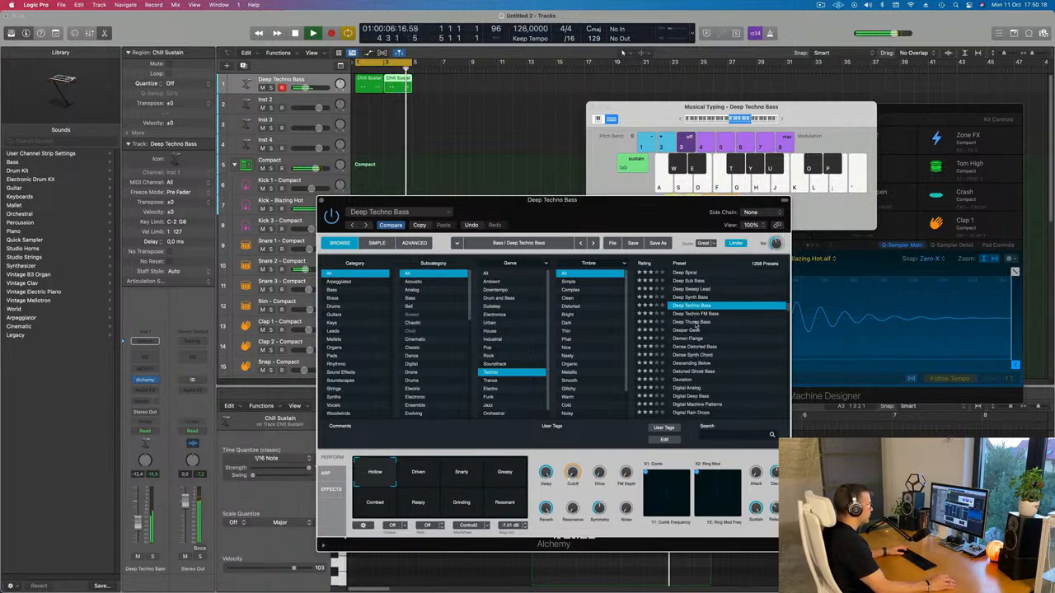
pyautogui.click(696, 323)
pyautogui.scroll(-2, 751, 340)
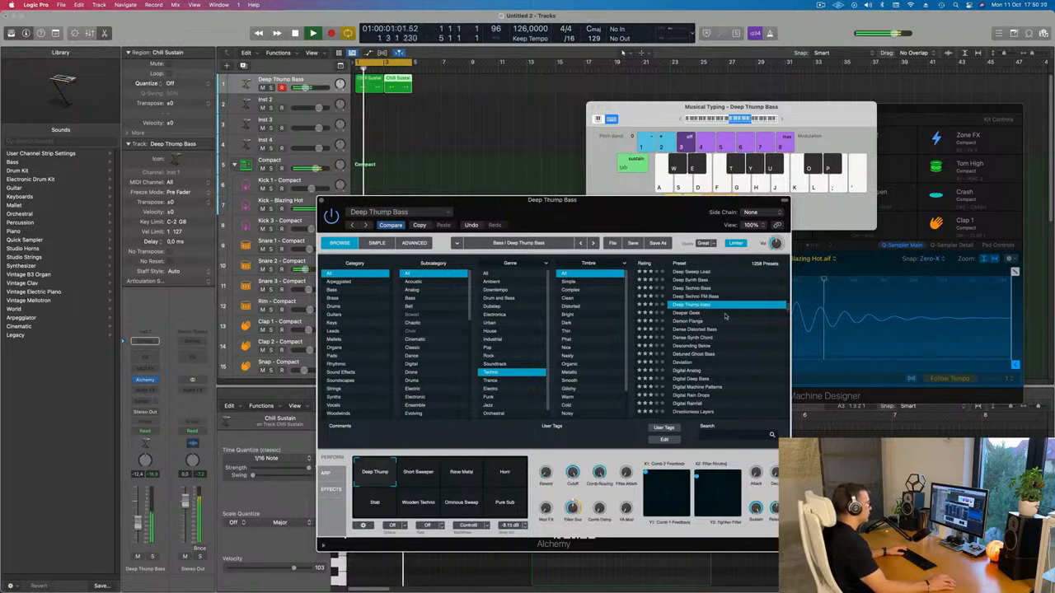
# - Audition the Digital Analog and Digital Rainfall presets over the playing loop
pyautogui.scroll(-3, 733, 326)
pyautogui.click(745, 339)
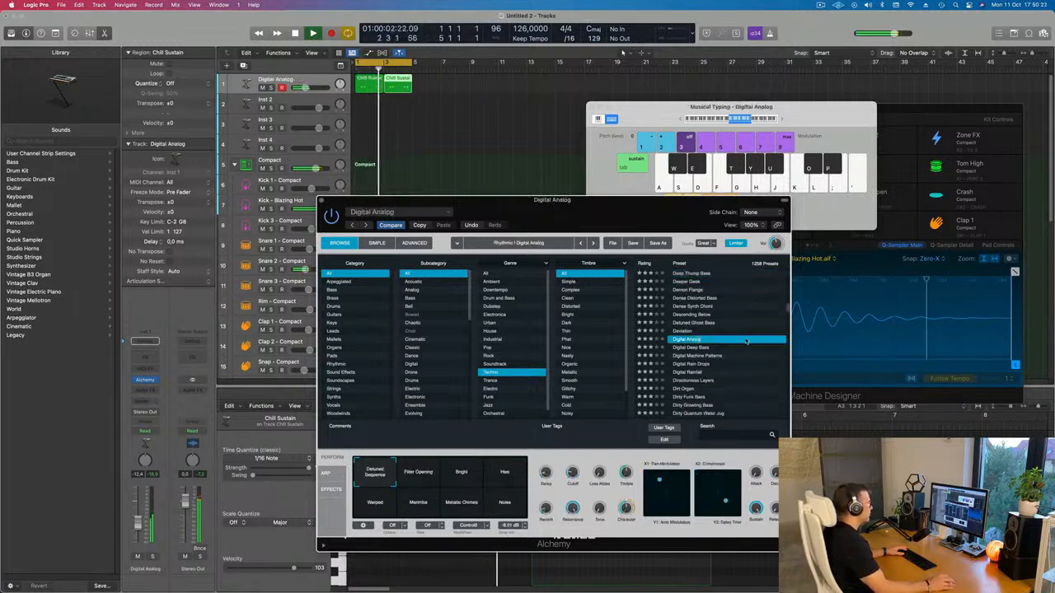
pyautogui.scroll(-3, 726, 339)
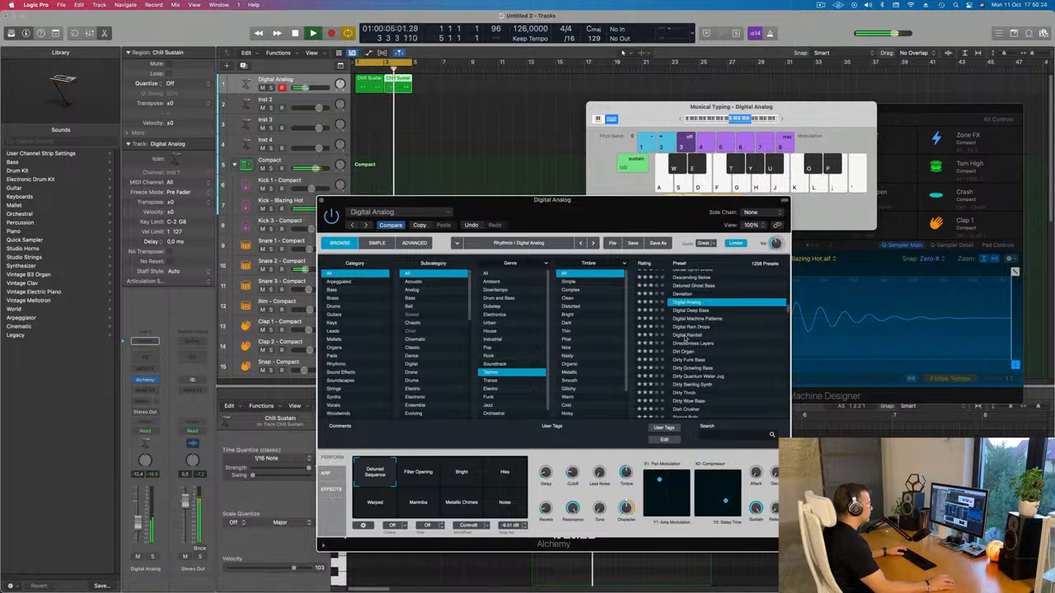
pyautogui.click(689, 337)
pyautogui.scroll(-8, 742, 341)
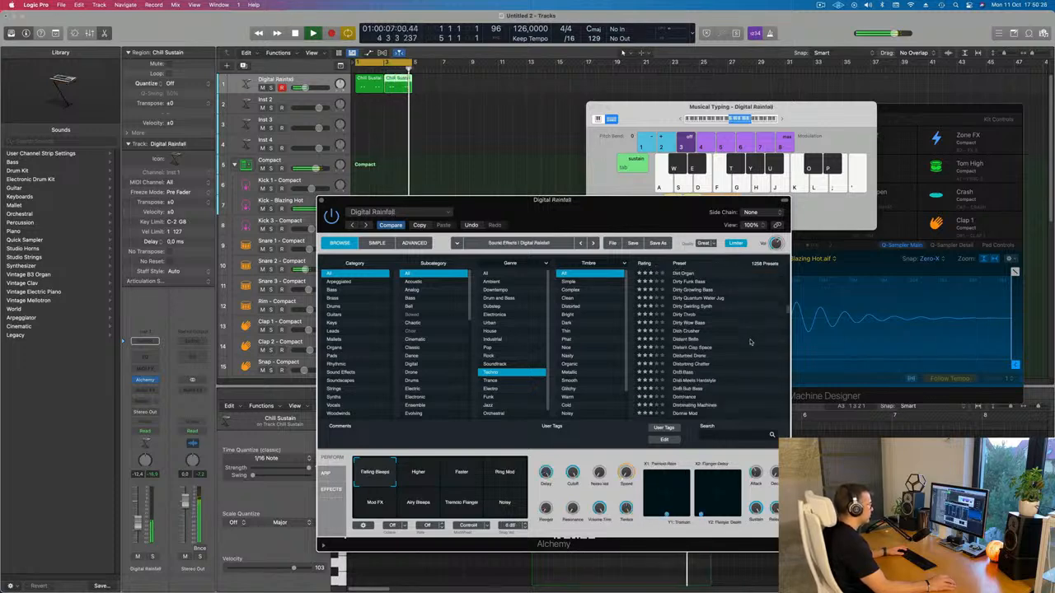
# - Audition the Dubstep Drum Set and Echo Percussion Patterns presets and move the Alchemy window clear of the drum regions
pyautogui.scroll(-2, 750, 342)
pyautogui.scroll(-5, 726, 371)
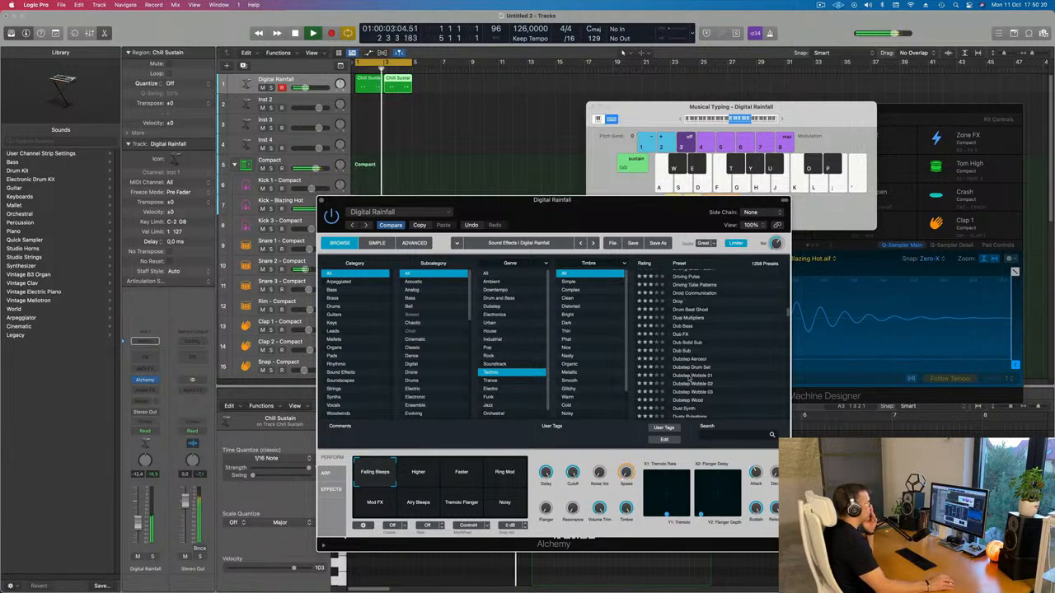
pyautogui.click(732, 366)
pyautogui.scroll(-8, 734, 363)
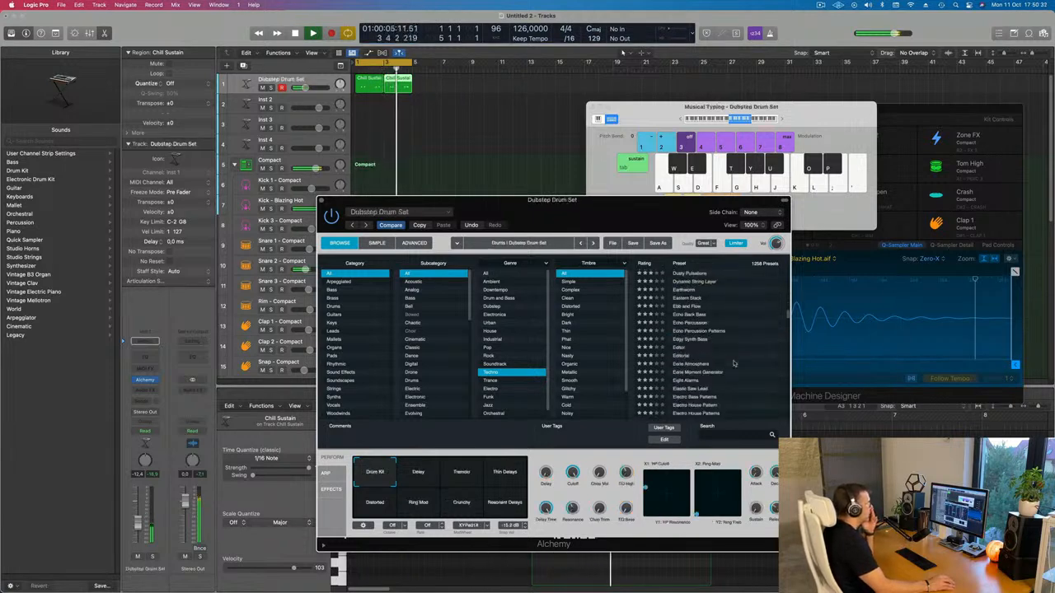
pyautogui.click(690, 332)
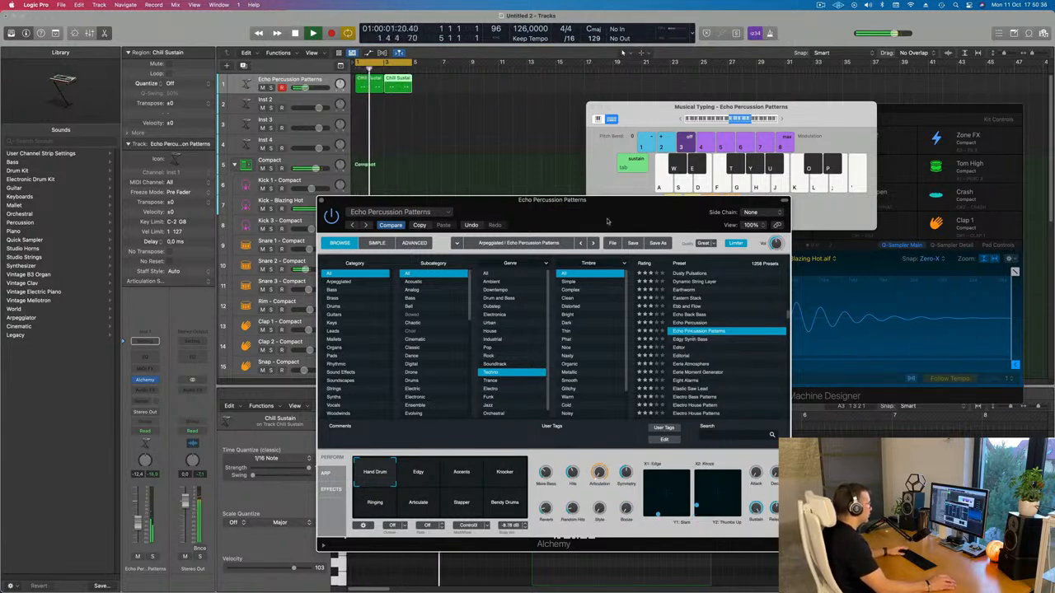
pyautogui.moveTo(607, 221); pyautogui.dragTo(692, 179)
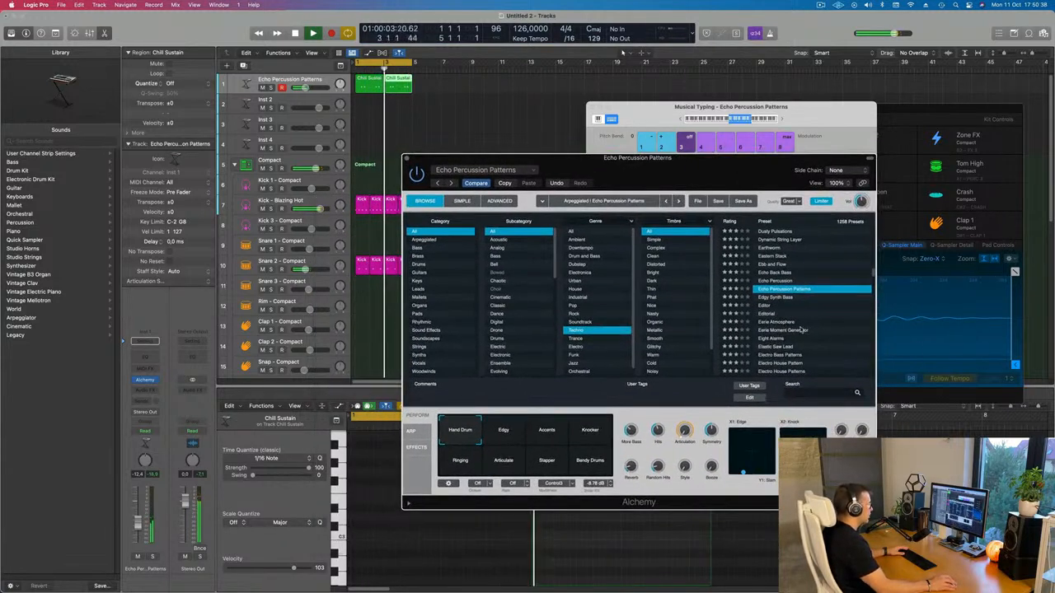
# - Narrow the Techno presets in Alchemy to those with a Noisy timbre
pyautogui.scroll(-1, 799, 322)
pyautogui.scroll(-8, 816, 305)
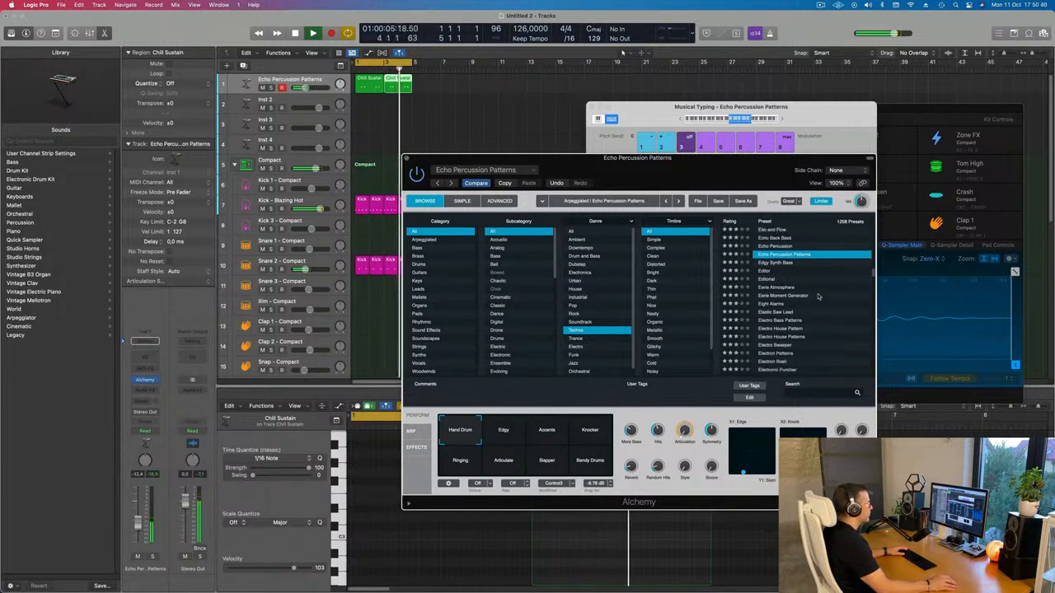
pyautogui.scroll(-2, 817, 318)
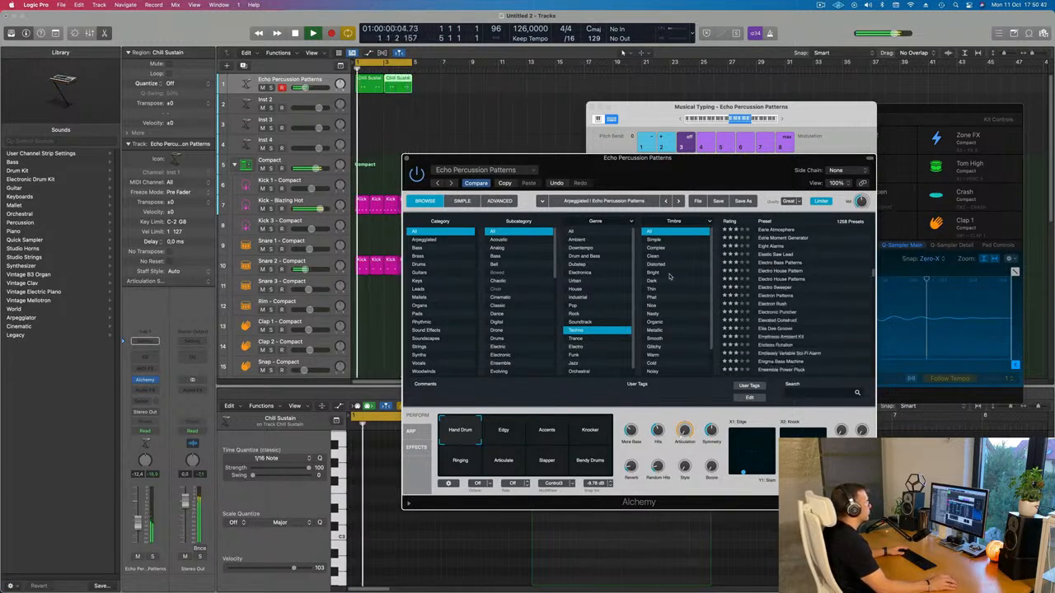
pyautogui.scroll(-1, 672, 283)
pyautogui.scroll(-3, 676, 297)
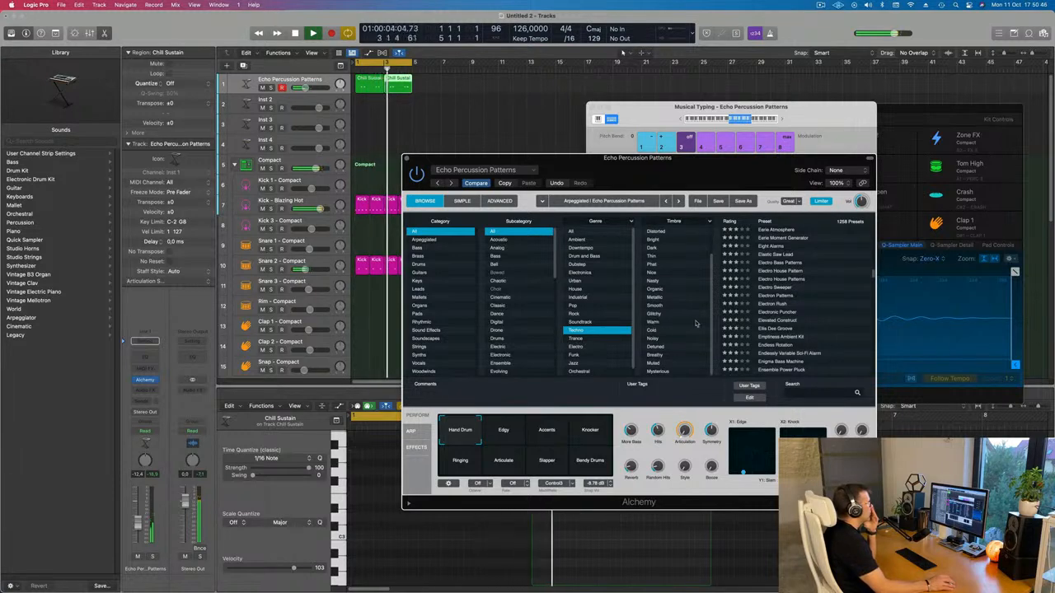
pyautogui.click(653, 341)
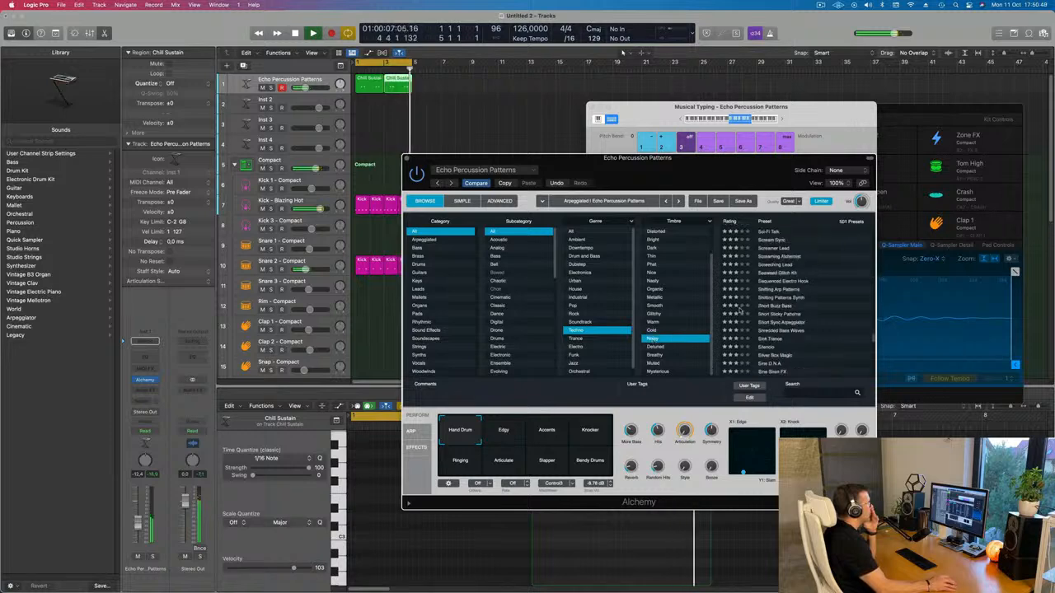
# - Audition the Seaweed Glitch Kit and Short Sticky Patterns presets over the loop, and load Sine D.N.A
pyautogui.click(785, 274)
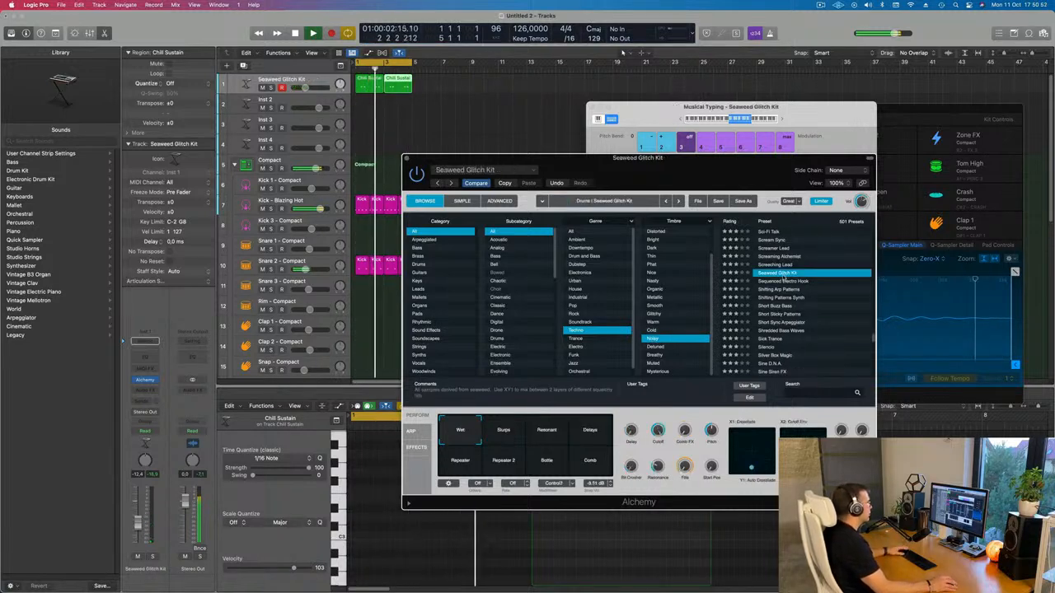
pyautogui.scroll(-2, 785, 306)
pyautogui.click(783, 296)
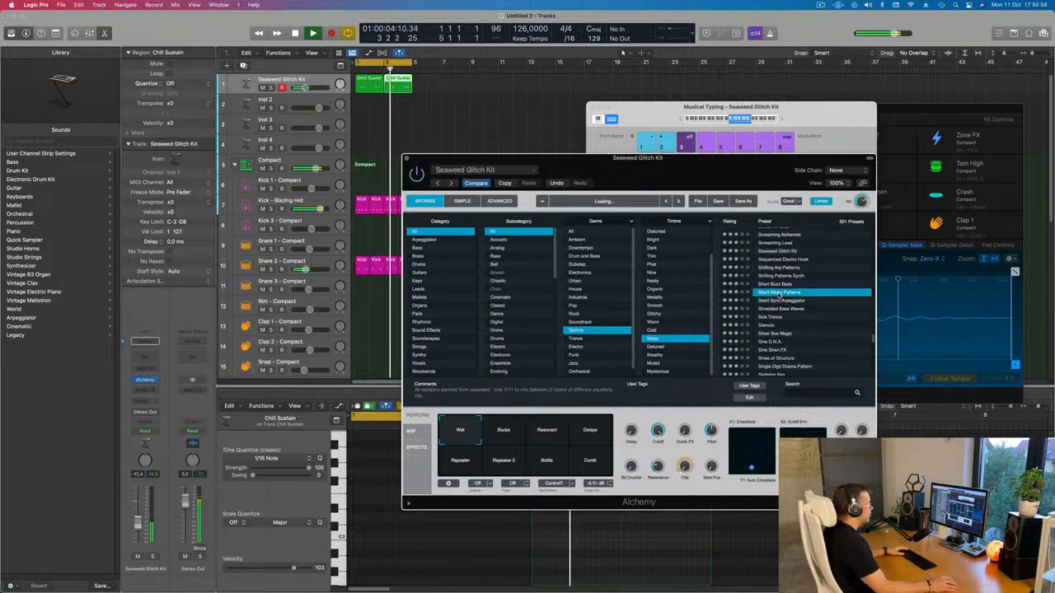
pyautogui.scroll(-3, 781, 301)
pyautogui.click(773, 309)
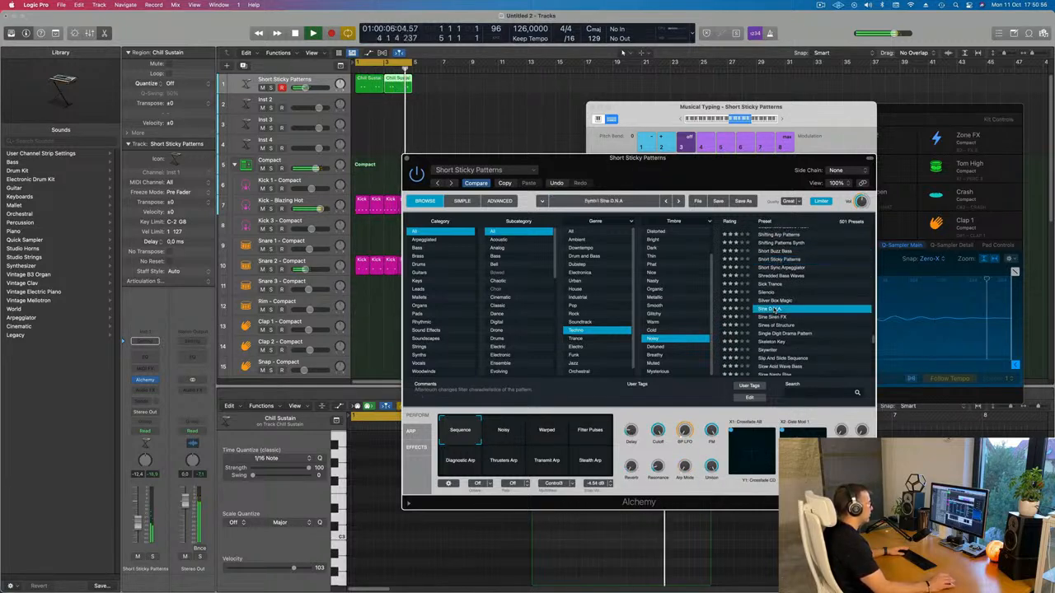
pyautogui.moveTo(723, 175); pyautogui.dragTo(772, 174)
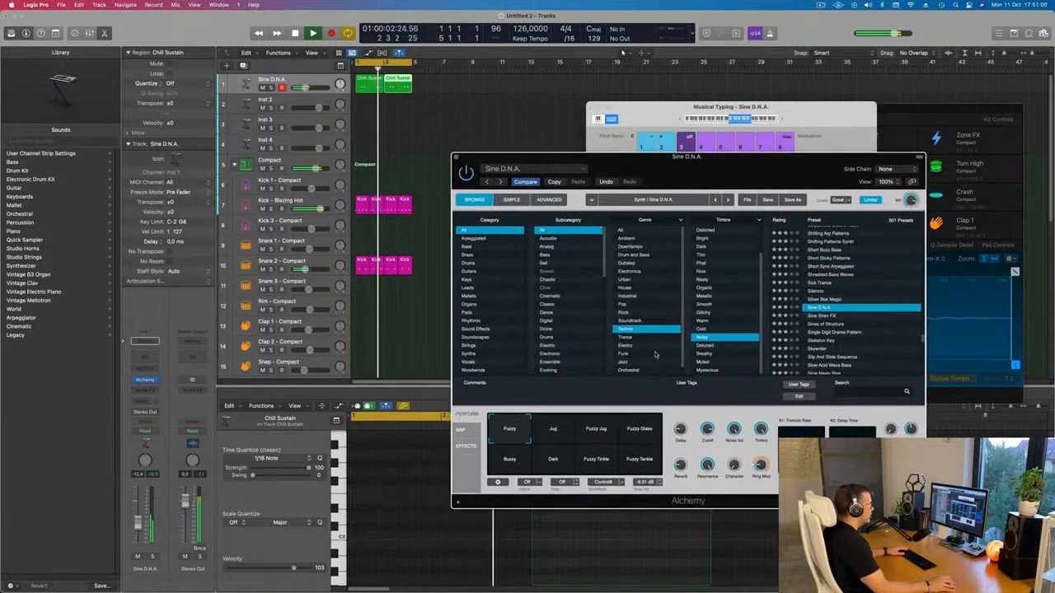
# - Compare the Jug, Fuzzy Jug, Fuzzy Glass and Buzzy variations of Sine D.N.A. and settle on Dark
pyautogui.click(549, 436)
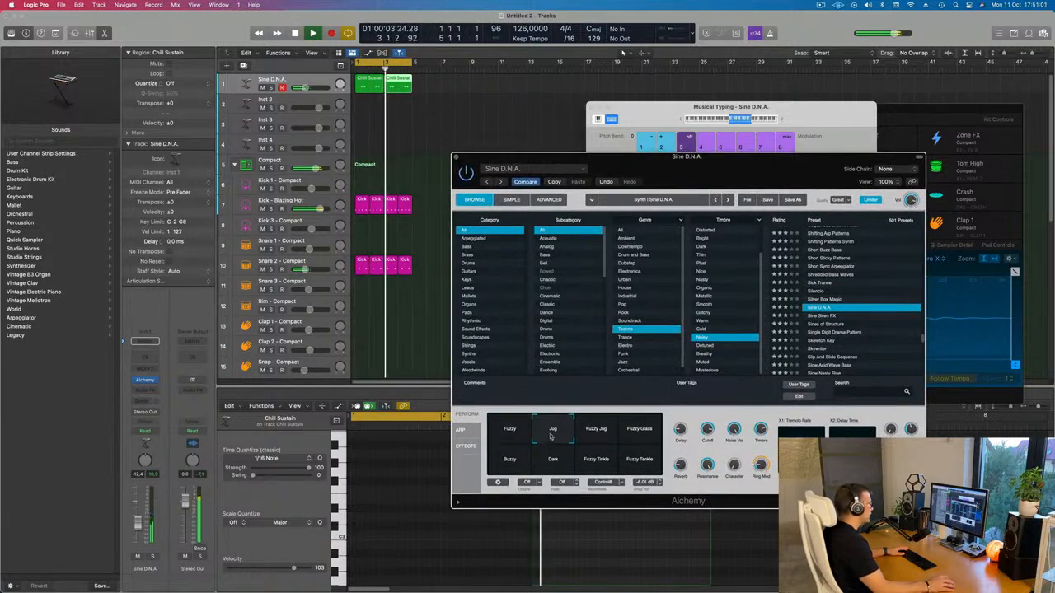
pyautogui.click(603, 436)
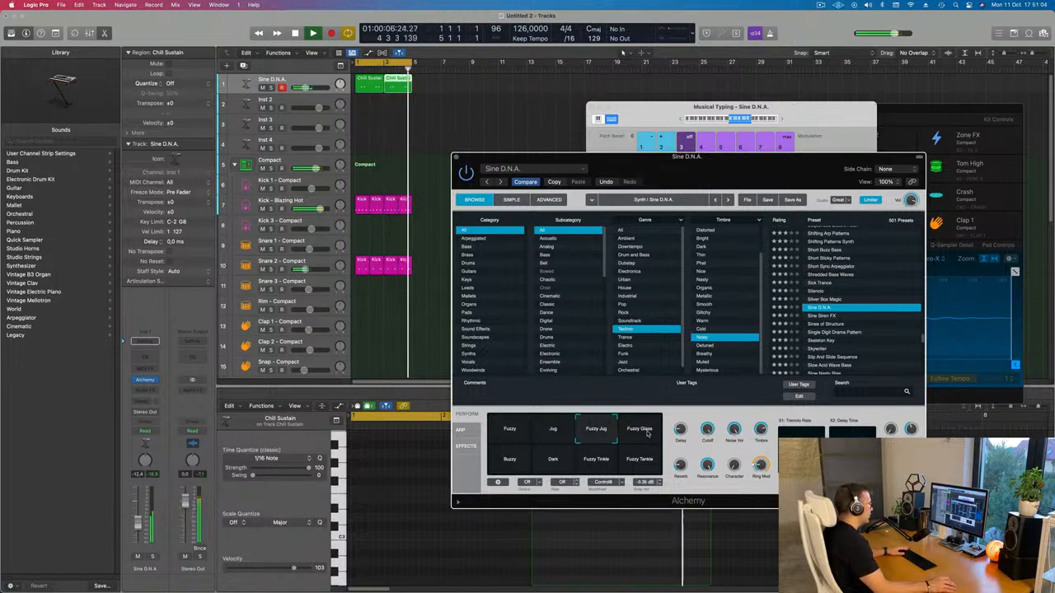
pyautogui.click(648, 434)
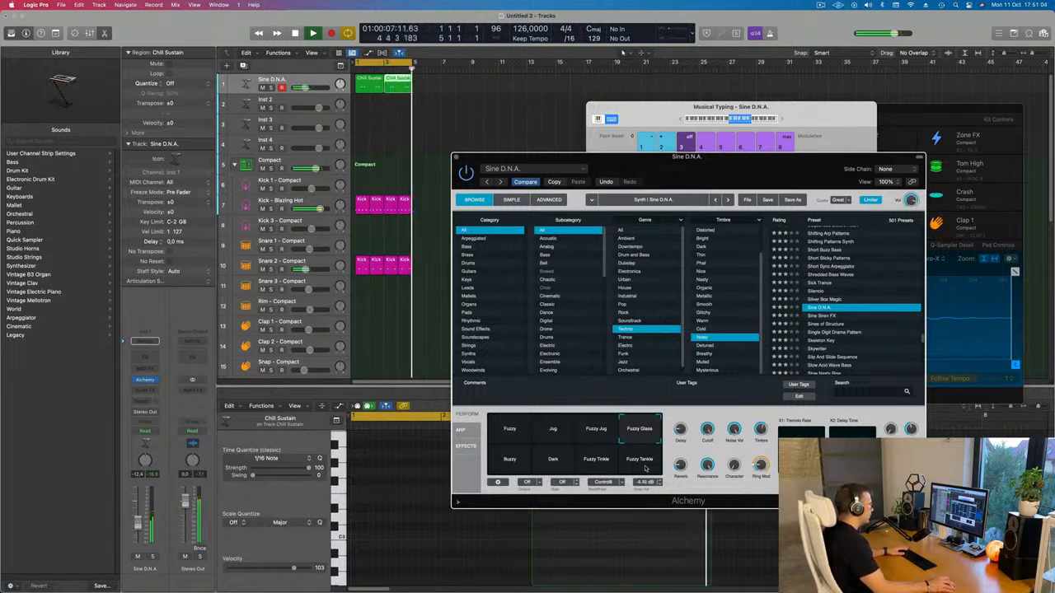
pyautogui.click(507, 463)
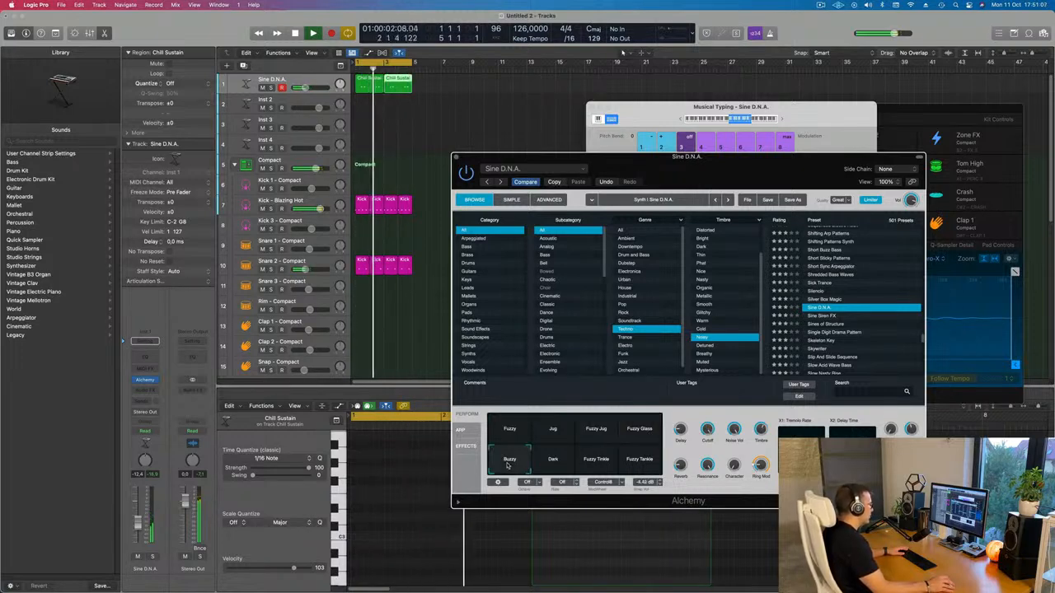
pyautogui.click(558, 463)
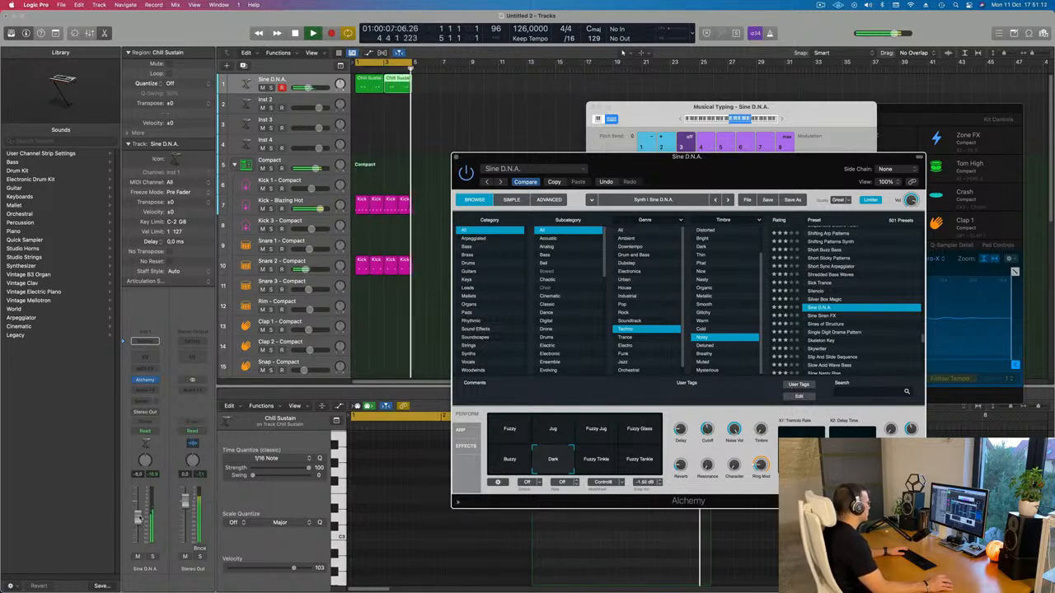
# - Close the Alchemy window and copy the first Ride region to the start of the Tom Mid track
pyautogui.moveTo(617, 155); pyautogui.dragTo(500, 231)
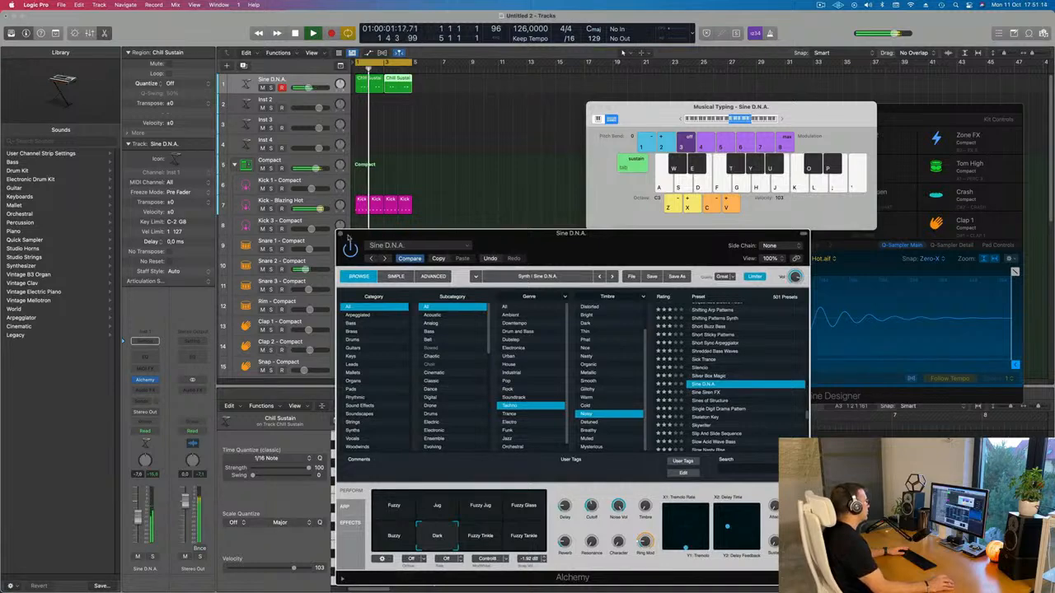
pyautogui.press('super+w')
pyautogui.scroll(-10, 485, 227)
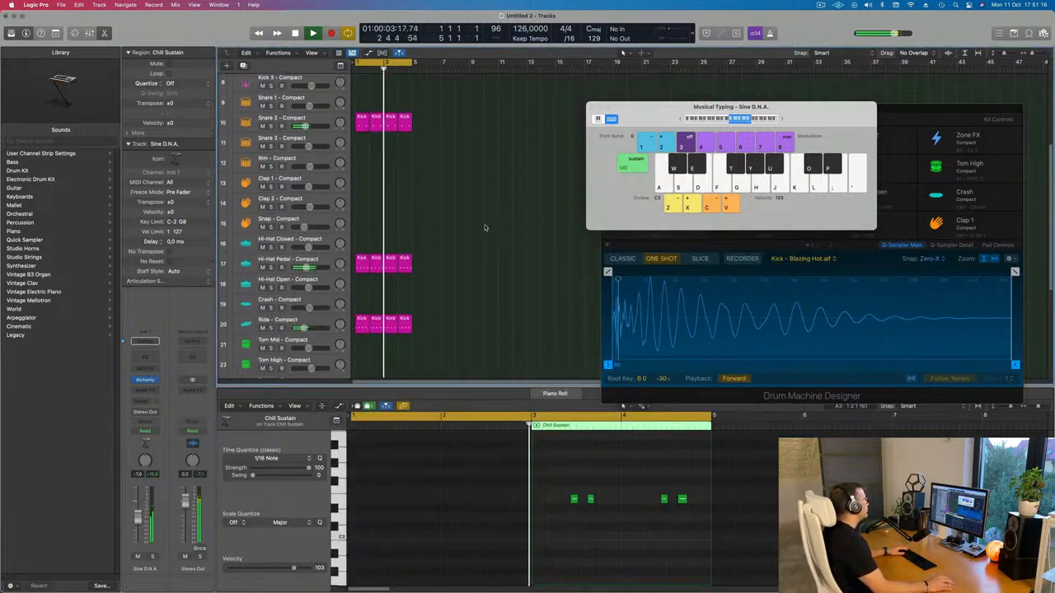
pyautogui.scroll(-5, 484, 229)
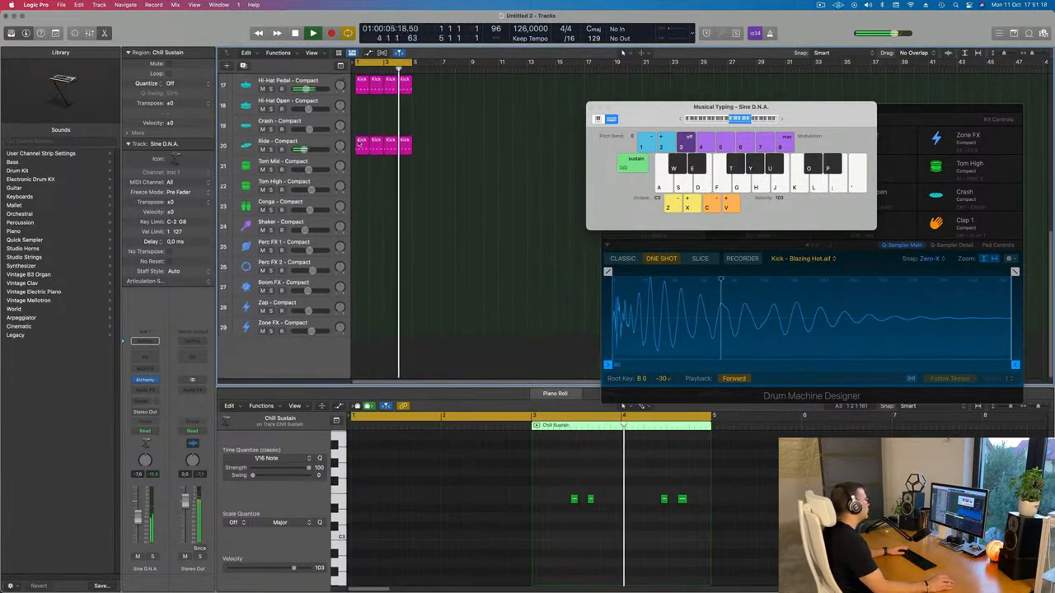
pyautogui.click(361, 146)
pyautogui.moveTo(361, 146); pyautogui.dragTo(363, 169)
# - Shift the last three notes of the Tom Mid region about a sixteenth note later
pyautogui.moveTo(347, 582); pyautogui.dragTo(336, 578)
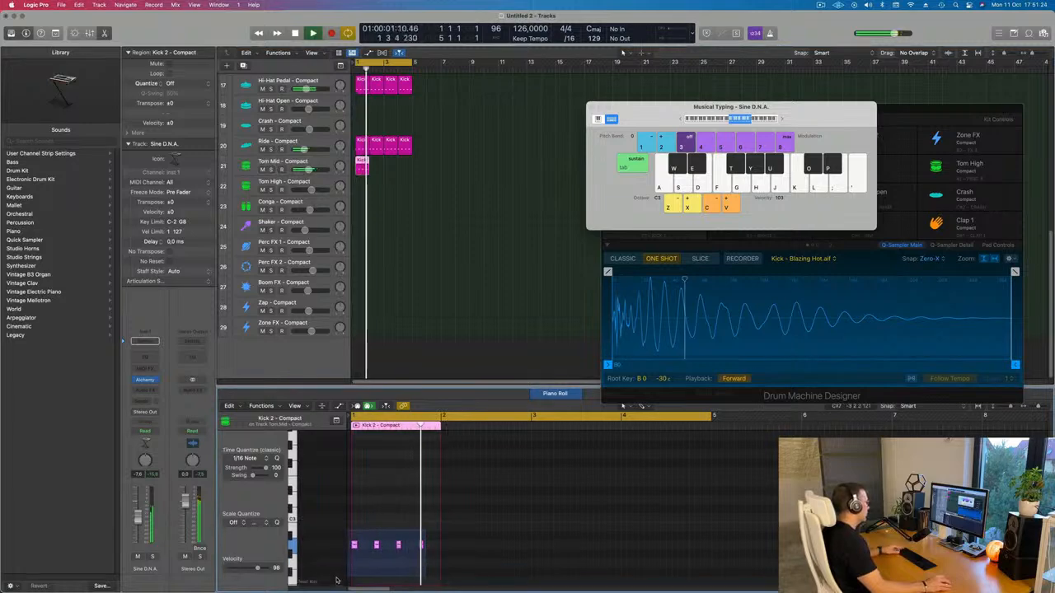
pyautogui.press('Delete')
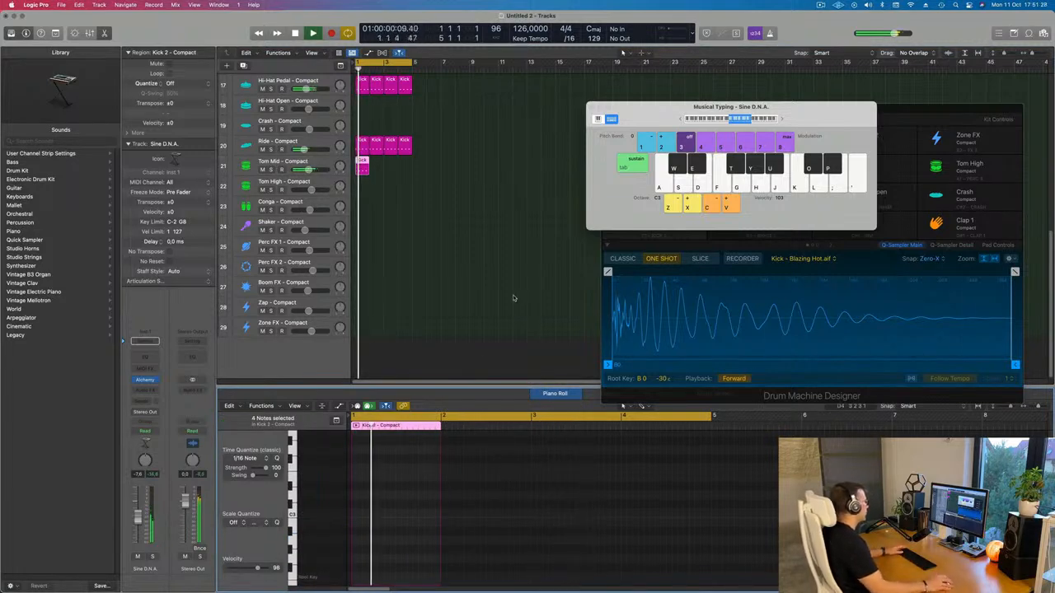
pyautogui.press('super+z')
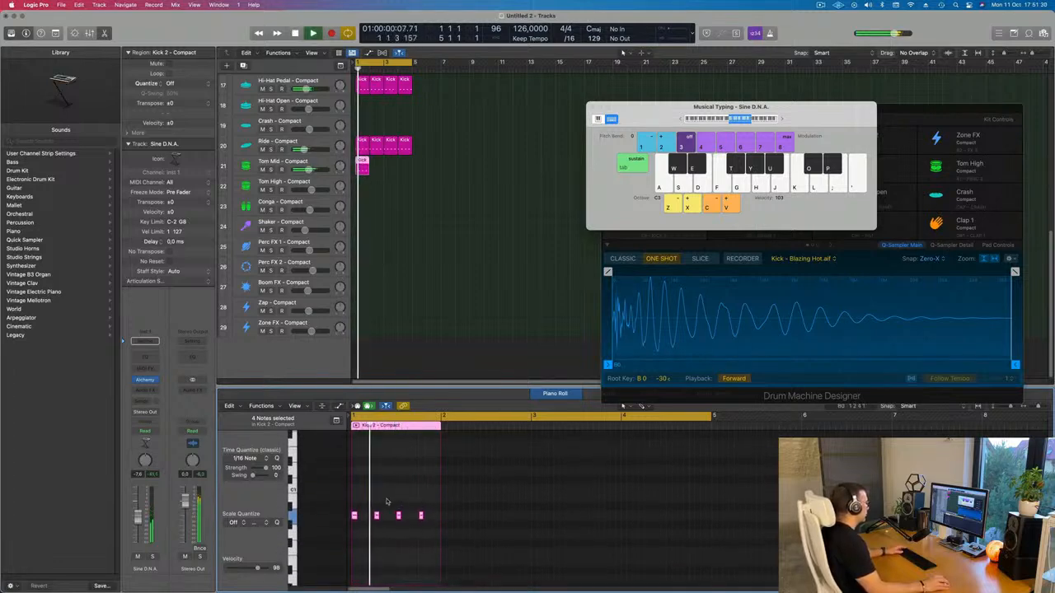
pyautogui.keyDown('shift'); pyautogui.click(421, 516); pyautogui.keyUp('shift')
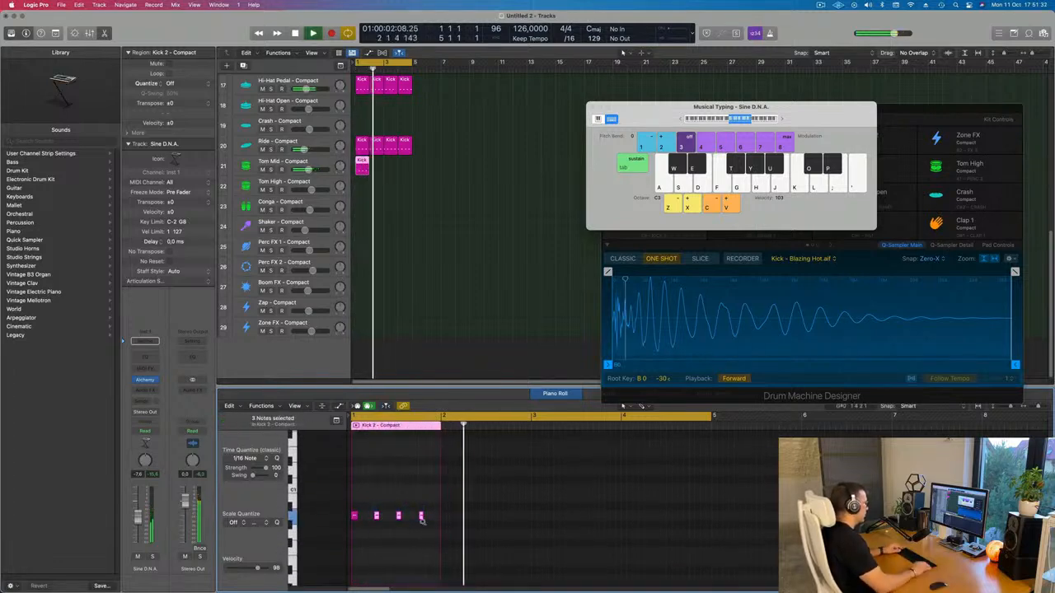
pyautogui.moveTo(421, 516); pyautogui.dragTo(424, 522)
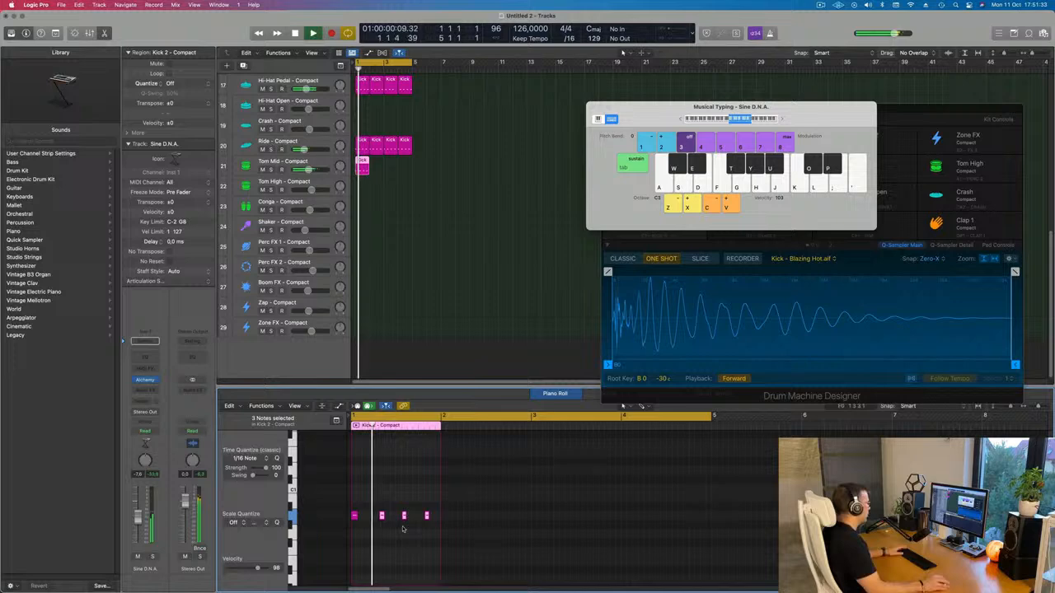
# - Delete the first and third notes of the Tom Mid region
pyautogui.click(353, 517)
pyautogui.press('space')
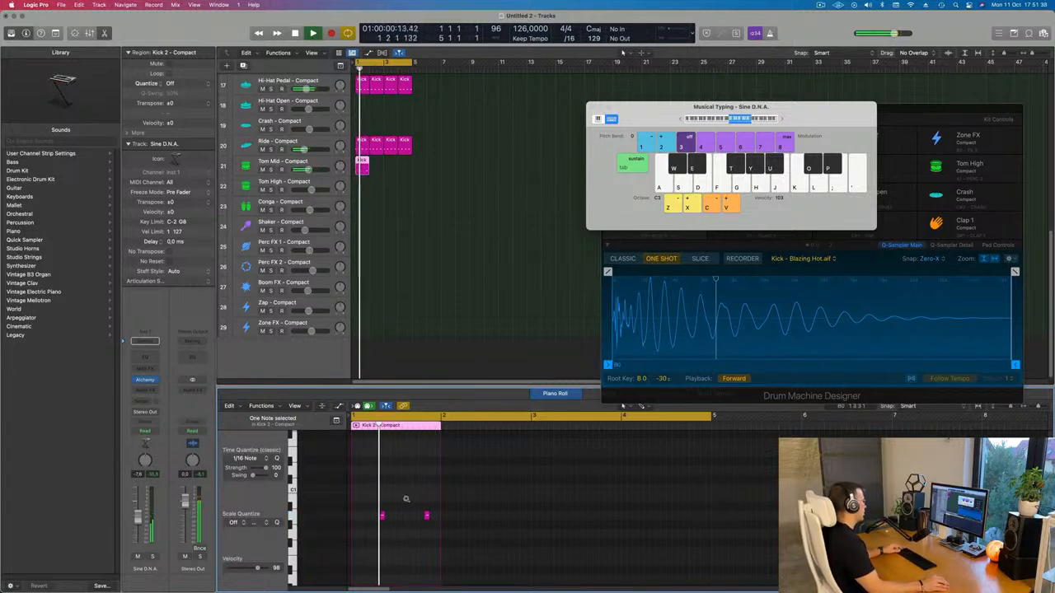
pyautogui.scroll(2, 396, 498)
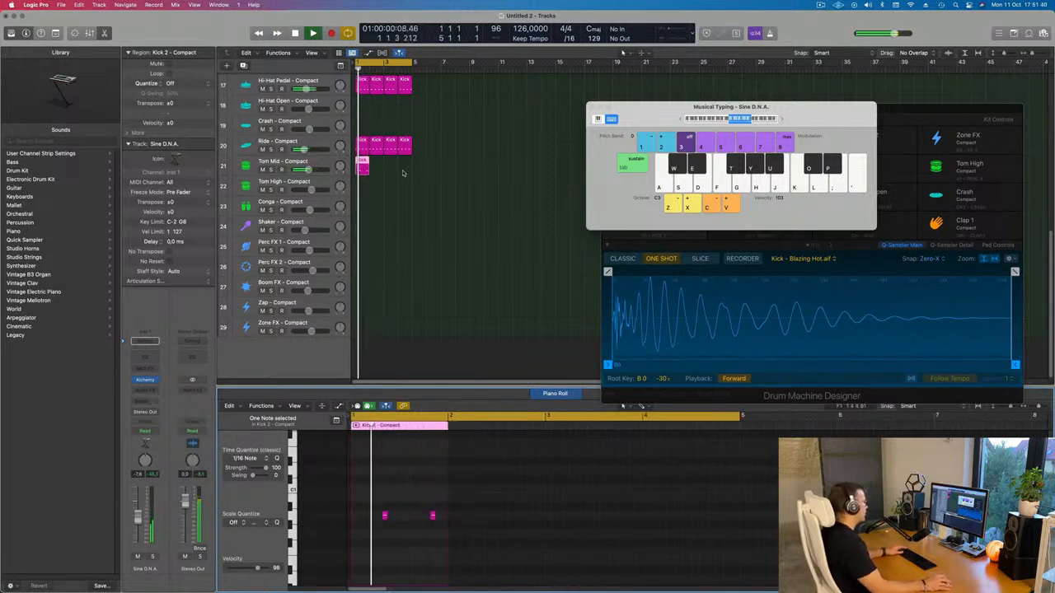
# - Repeat the one-bar Tom Mid region three times to fill the four-bar loop
pyautogui.click(361, 166)
pyautogui.press('super+r')
pyautogui.press('super+r')
pyautogui.press('super+r')
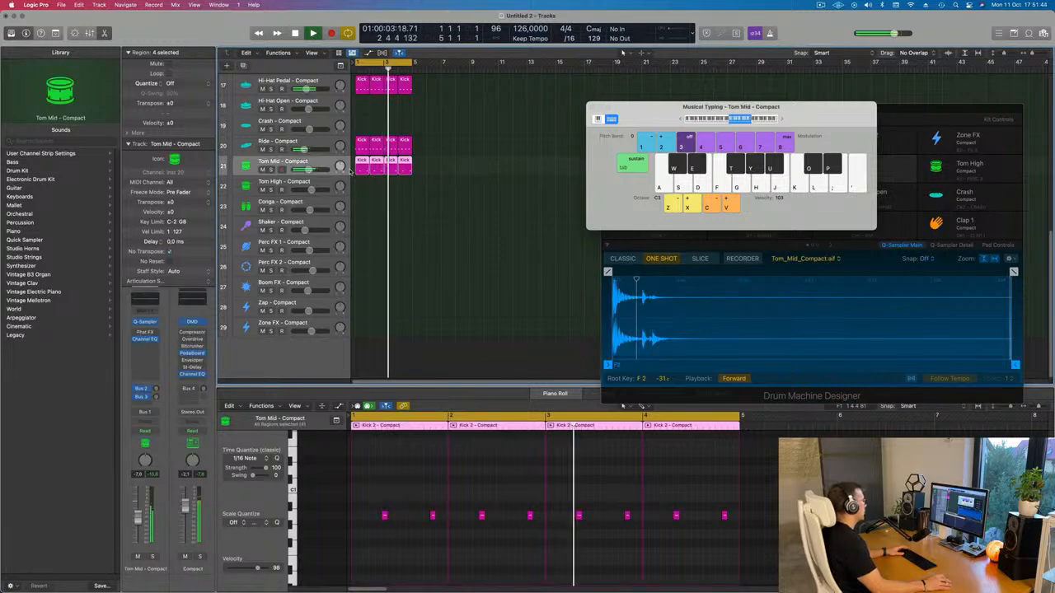
# - Move the four Tom Mid regions to the Tom High track and select that track
pyautogui.moveTo(361, 169); pyautogui.dragTo(364, 189)
pyautogui.click(403, 250)
pyautogui.press('super+Left')
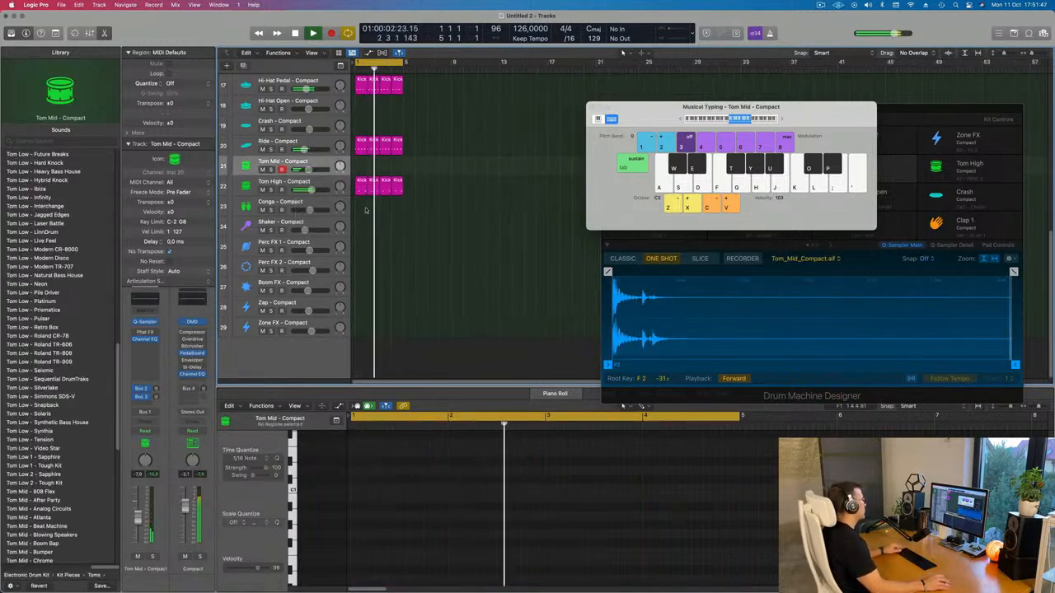
pyautogui.click(326, 186)
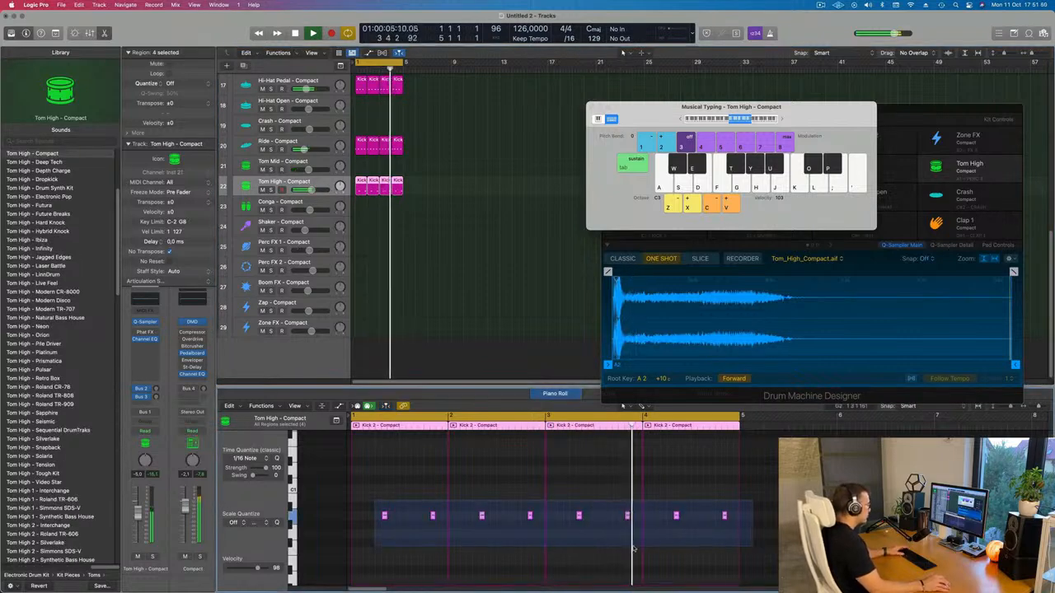
# - Select all the notes in the four Tom High regions and move the regions down to the Conga track
pyautogui.moveTo(633, 549); pyautogui.dragTo(633, 549)
pyautogui.moveTo(384, 517); pyautogui.dragTo(360, 527)
pyautogui.scroll(-2, 369, 535)
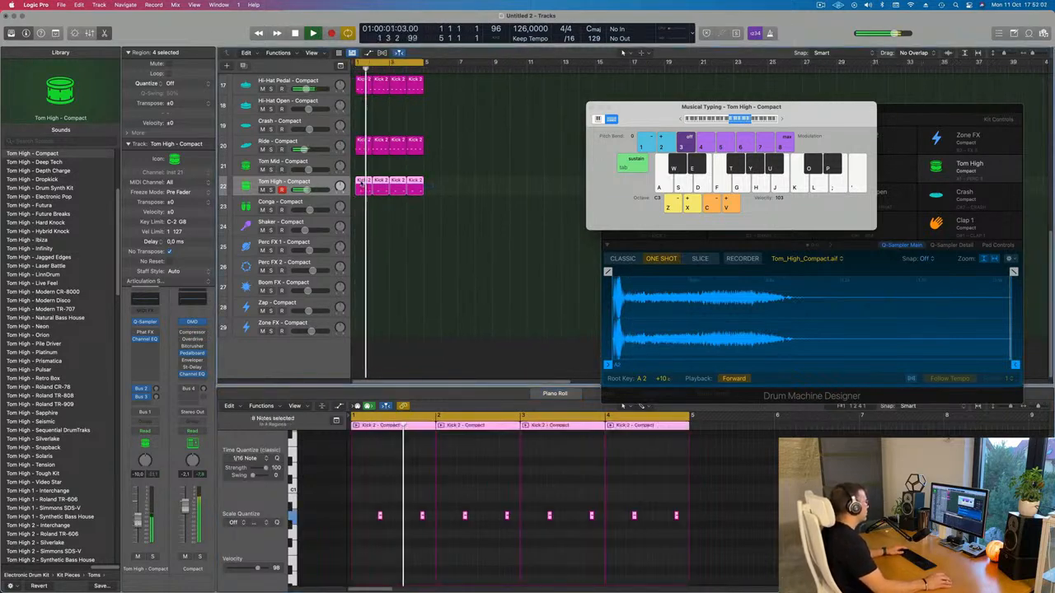
pyautogui.moveTo(420, 186); pyautogui.dragTo(369, 225)
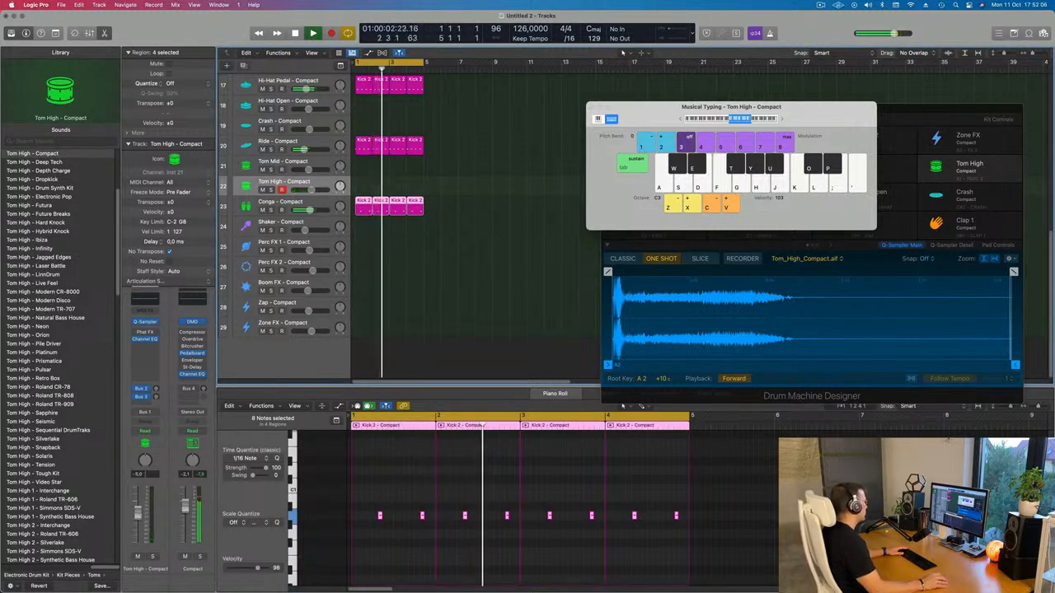
# - Select the Conga track and set its Bus 3 delay send to -9.7 dB
pyautogui.click(326, 208)
pyautogui.click(156, 397)
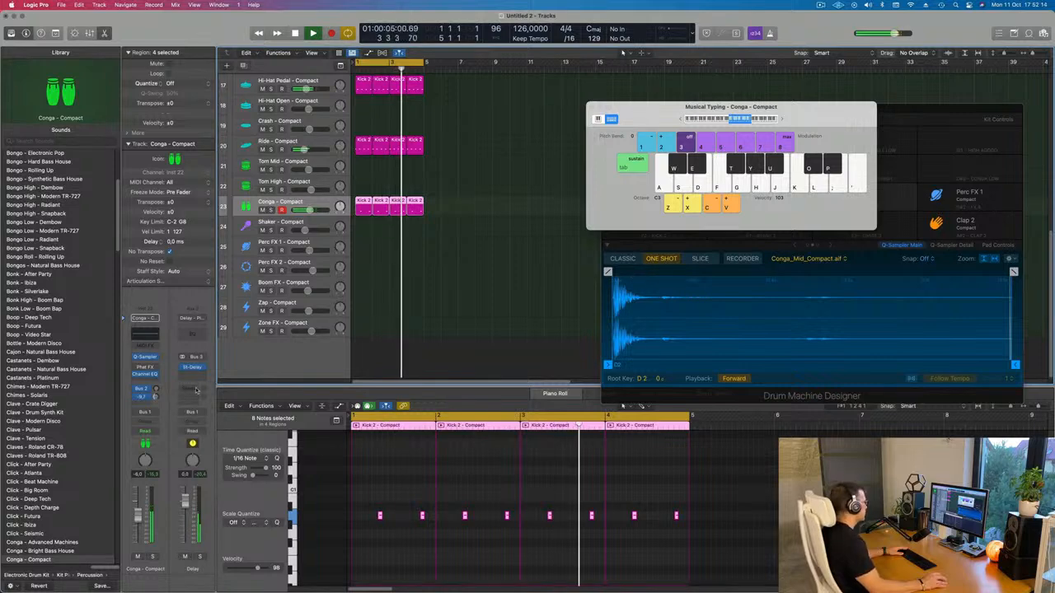
# - Duplicate the Sine D.N.A. track and copy its two Chill Sustain regions onto the duplicate
pyautogui.scroll(10, 523, 238)
pyautogui.click(522, 238)
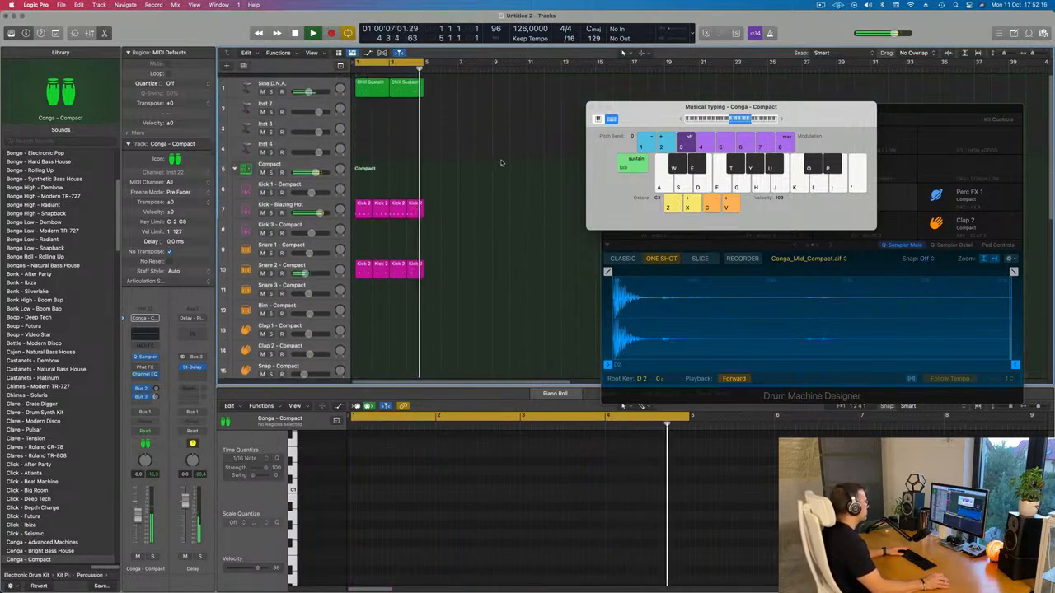
pyautogui.click(333, 80)
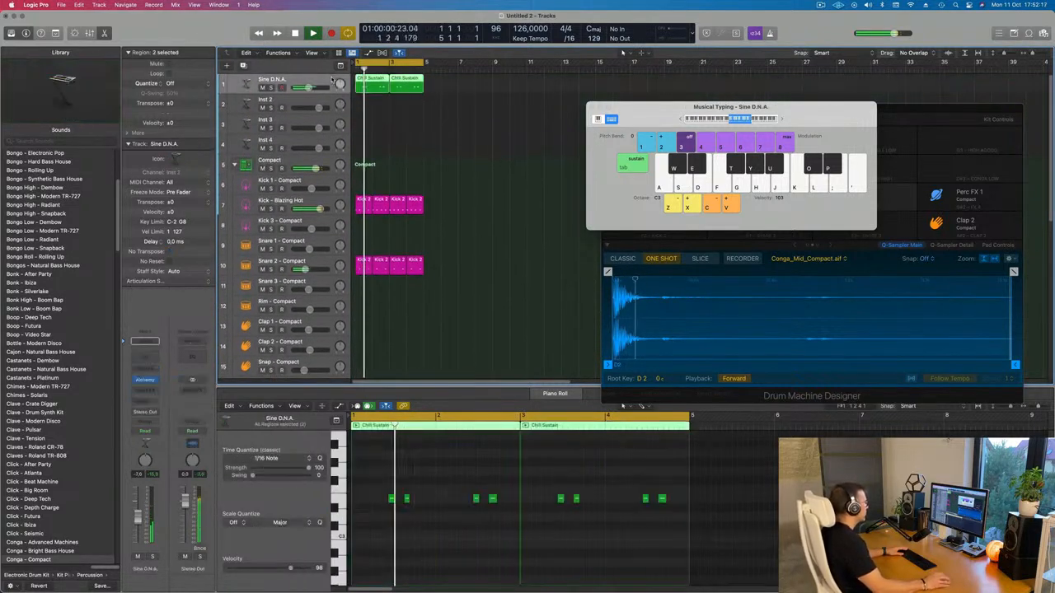
pyautogui.click(372, 108)
pyautogui.click(314, 79)
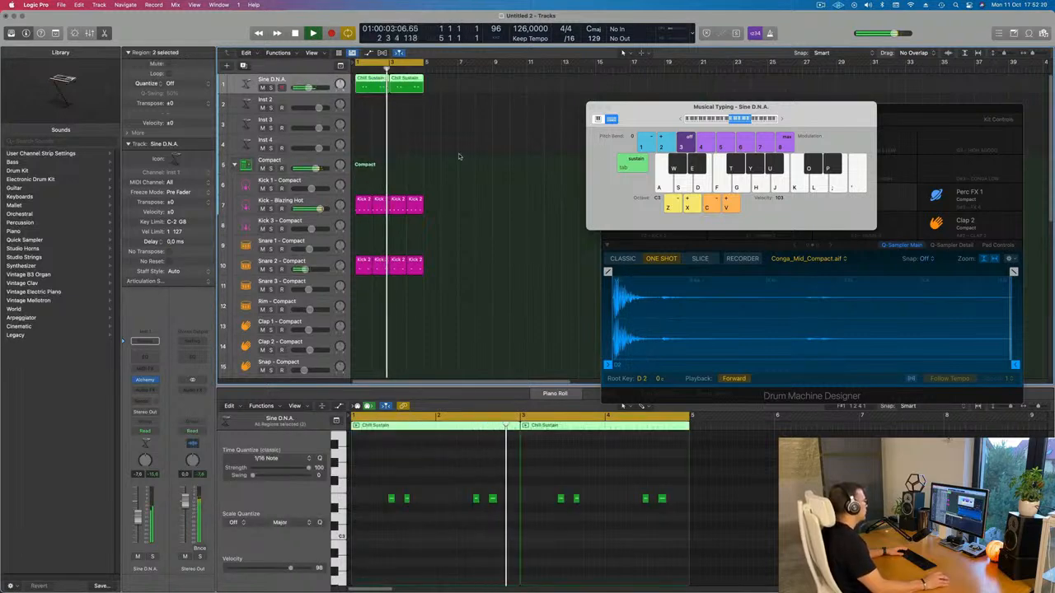
pyautogui.press('super+d')
pyautogui.moveTo(361, 84); pyautogui.dragTo(373, 103)
# - Select all the notes in the two copied Chill Sustain regions and transpose them down an octave
pyautogui.click(409, 470)
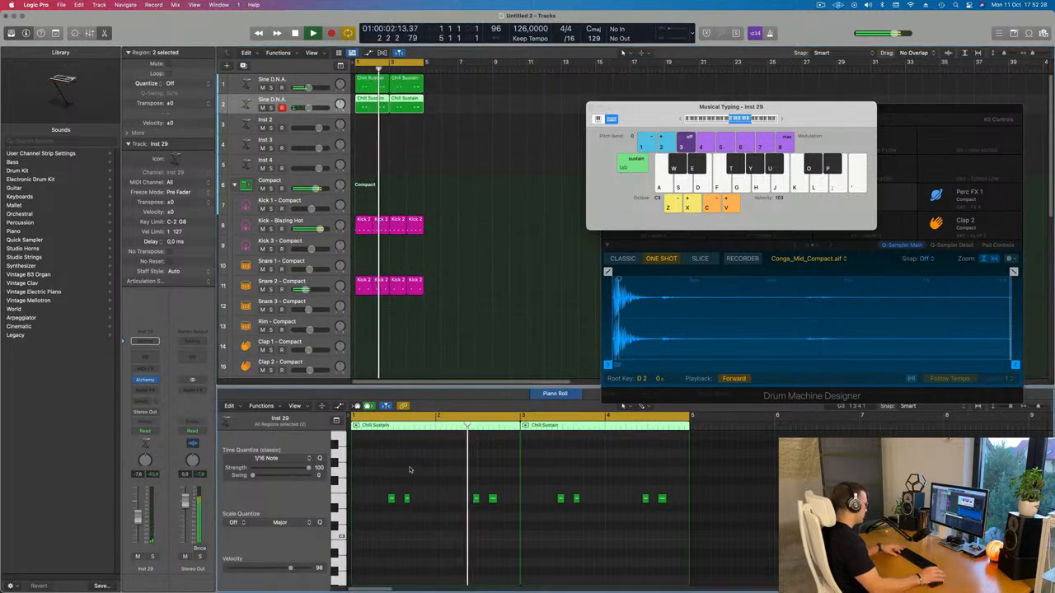
pyautogui.press('super+a')
pyautogui.press('Delete')
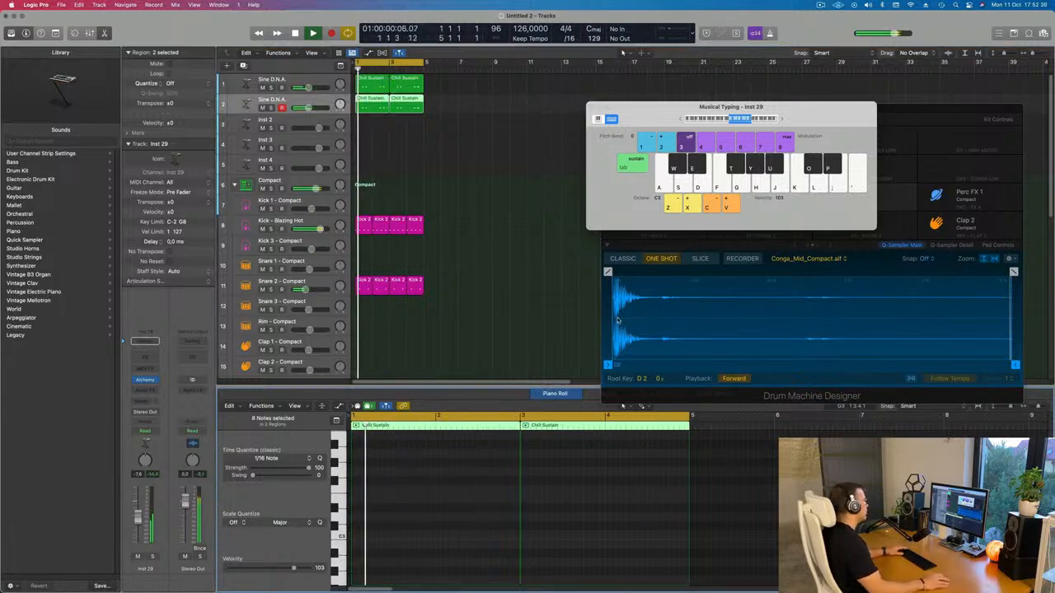
# - Open the Alchemy synth of the duplicated Sine D.N.A. track and filter its presets to the Synths category
pyautogui.click(307, 98)
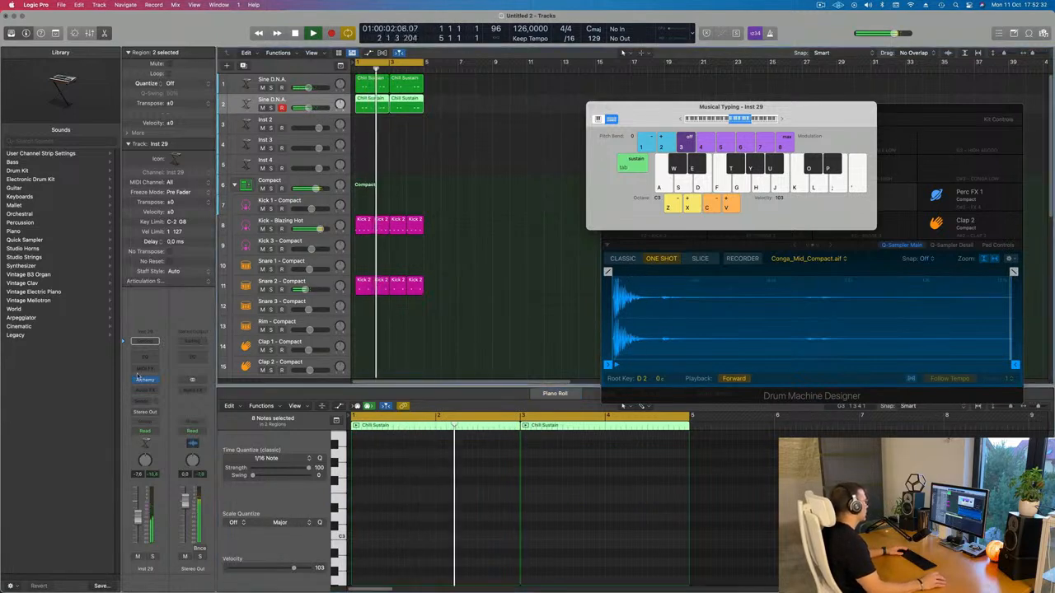
pyautogui.click(145, 380)
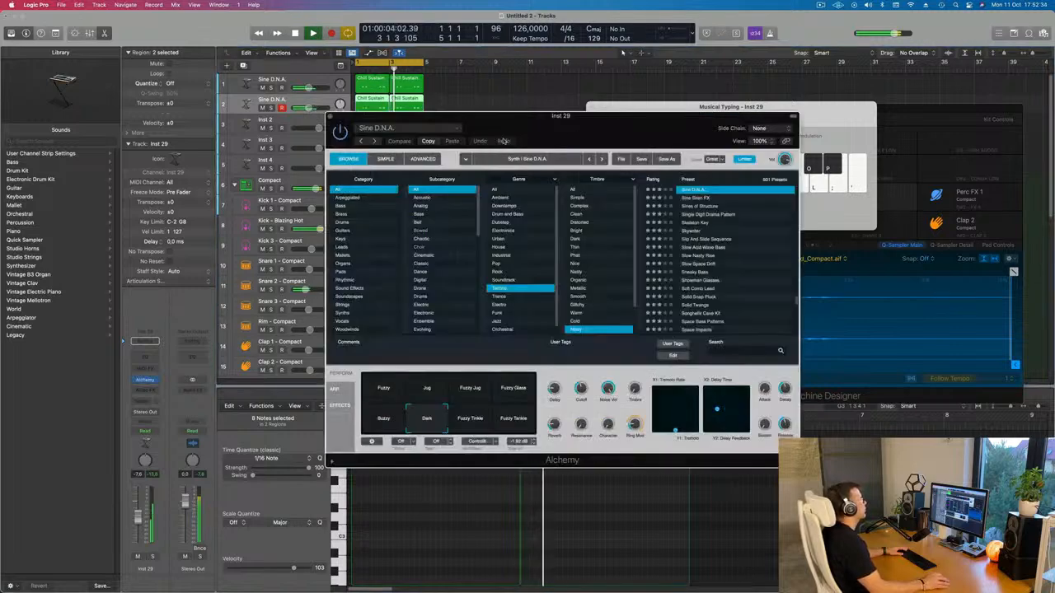
pyautogui.moveTo(624, 147); pyautogui.dragTo(518, 122)
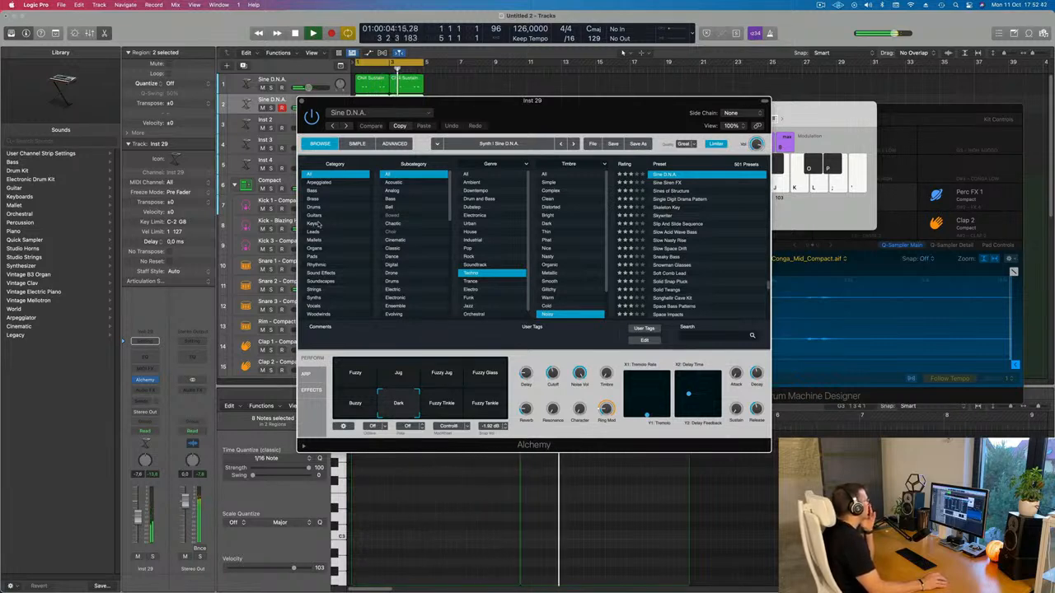
pyautogui.click(316, 298)
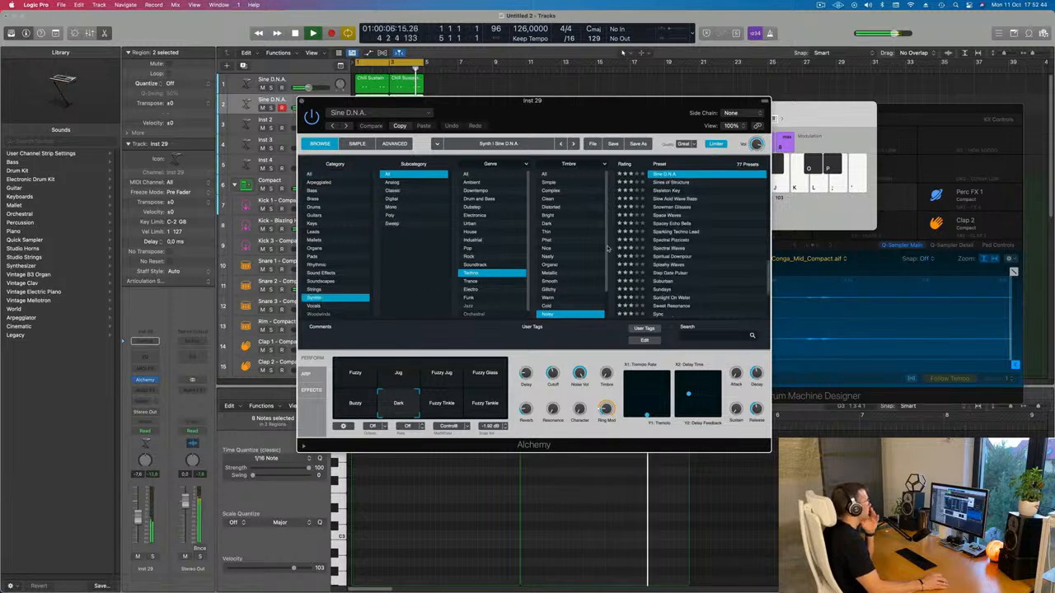
pyautogui.scroll(10, 680, 248)
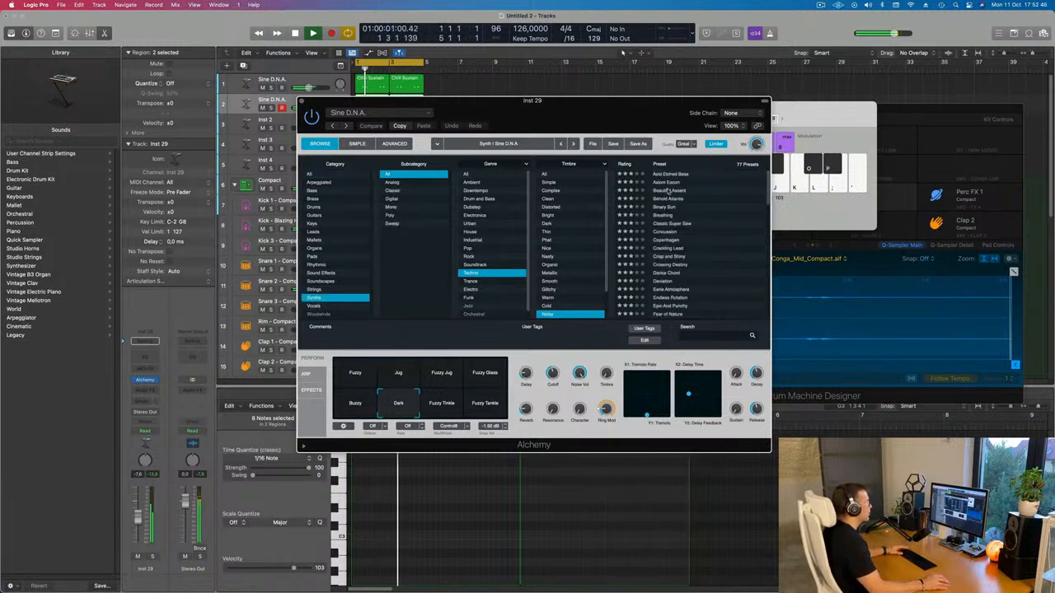
# - Audition Alchemy presets on the duplicated track, including Crisp and Shiny, Deviation and Eerie Atmosphere
pyautogui.click(668, 191)
pyautogui.moveTo(638, 119); pyautogui.dragTo(799, 97)
pyautogui.click(724, 244)
pyautogui.click(785, 270)
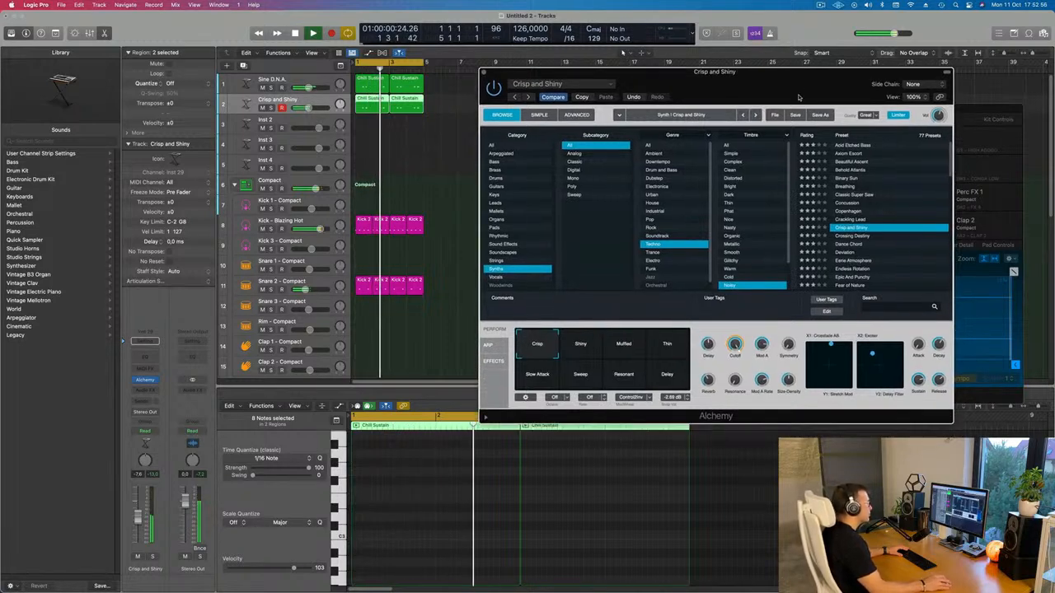
pyautogui.click(850, 253)
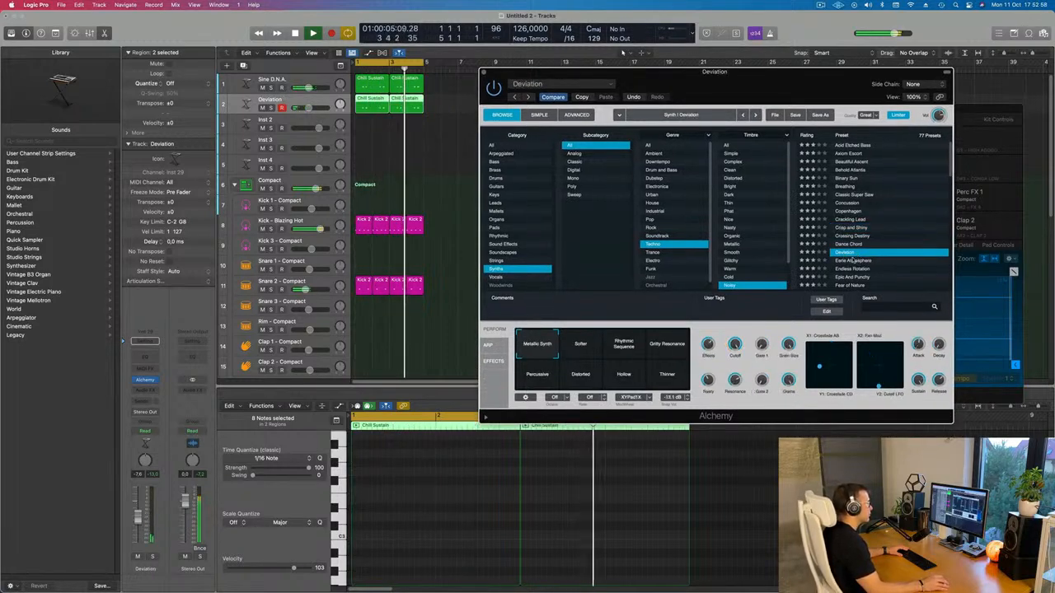
pyautogui.click(849, 261)
pyautogui.scroll(-2, 854, 247)
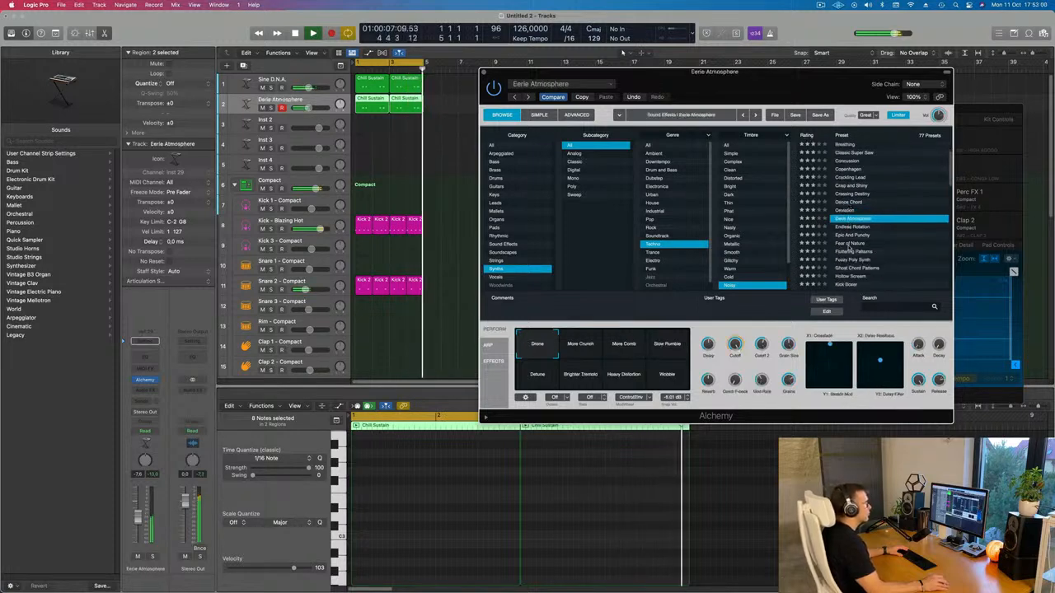
# - Audition the Epic And Punchy, Hollow Scream, Liquor Fumes, Living Room and Lyrical Chordal Patterns presets
pyautogui.click(874, 236)
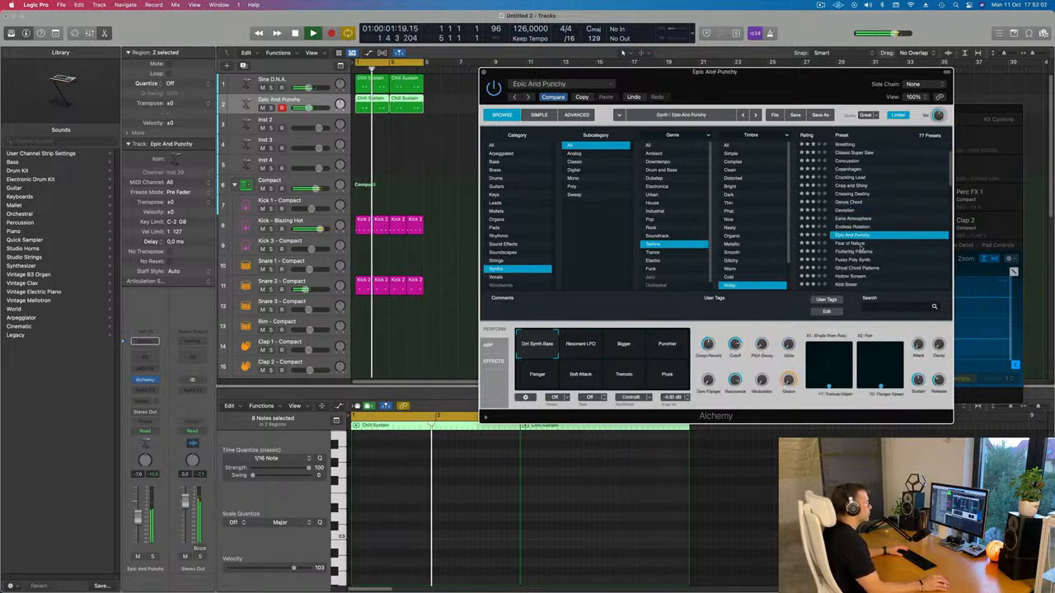
pyautogui.scroll(-2, 882, 241)
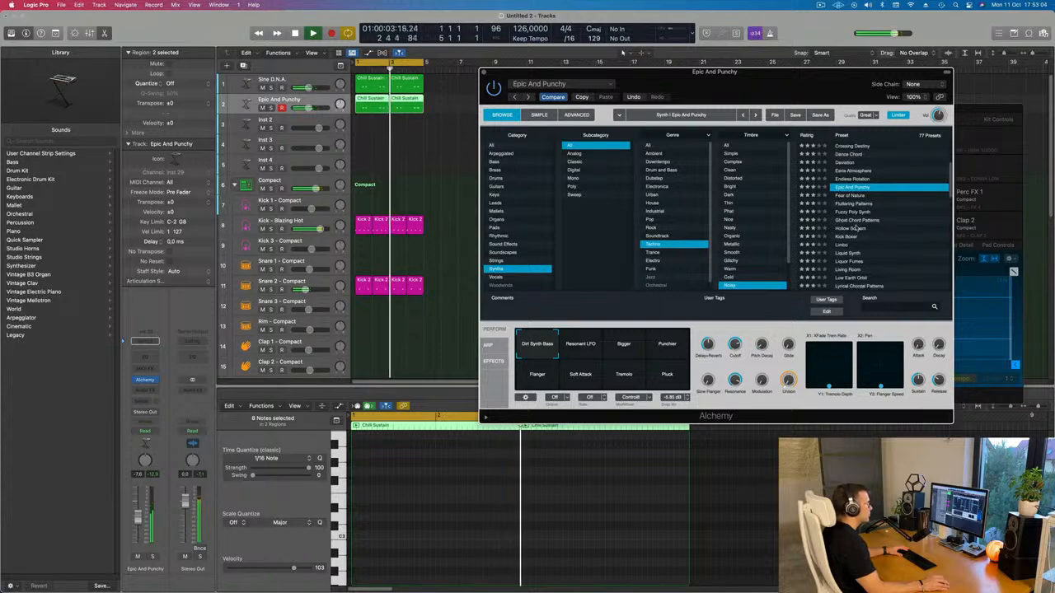
pyautogui.click(853, 228)
pyautogui.scroll(-2, 852, 222)
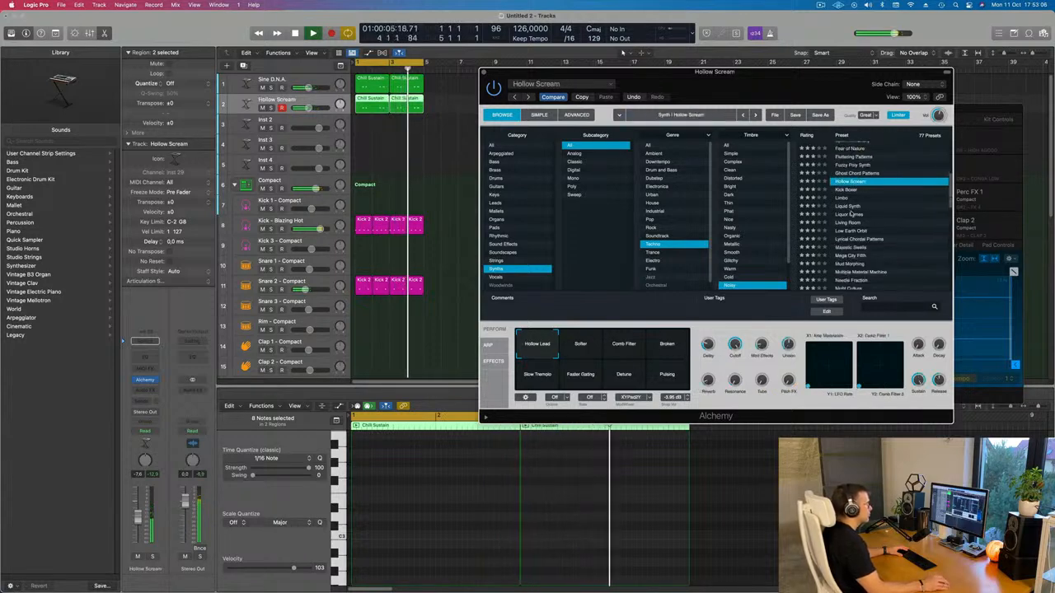
pyautogui.click(849, 214)
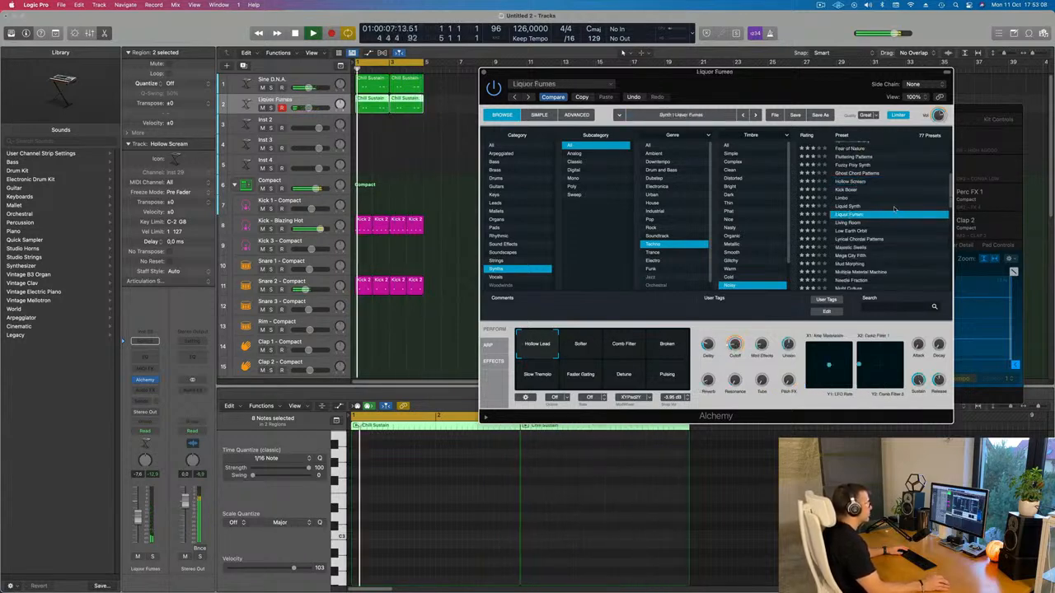
pyautogui.scroll(-1, 886, 204)
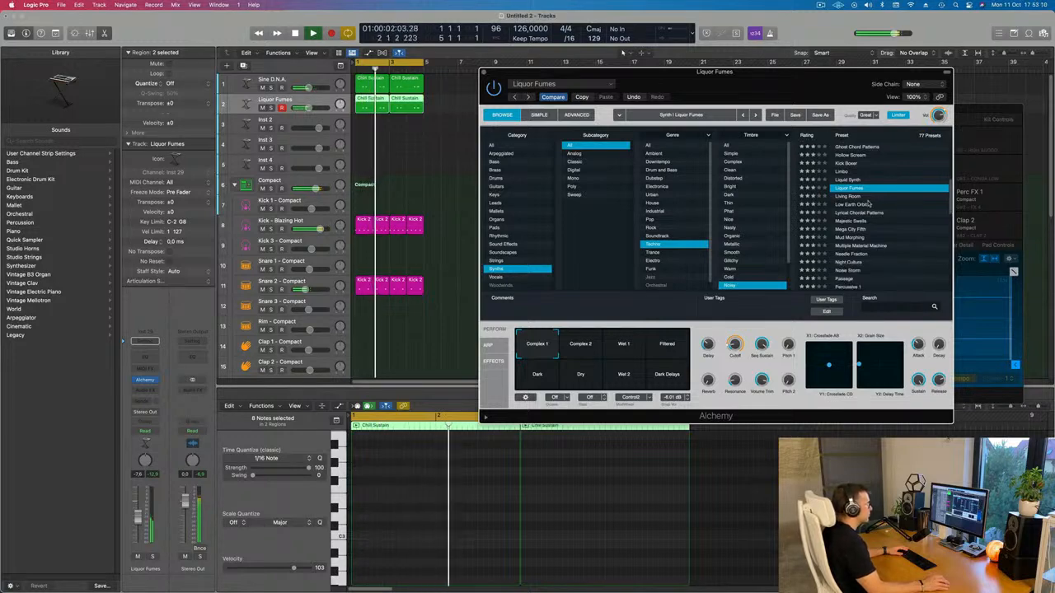
pyautogui.click(866, 198)
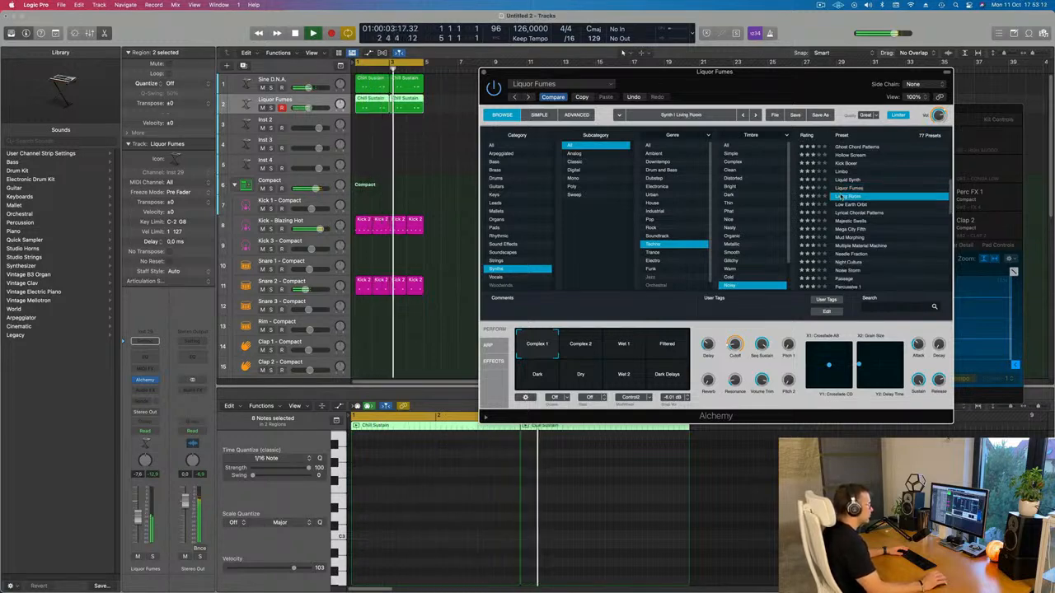
pyautogui.scroll(-1, 900, 237)
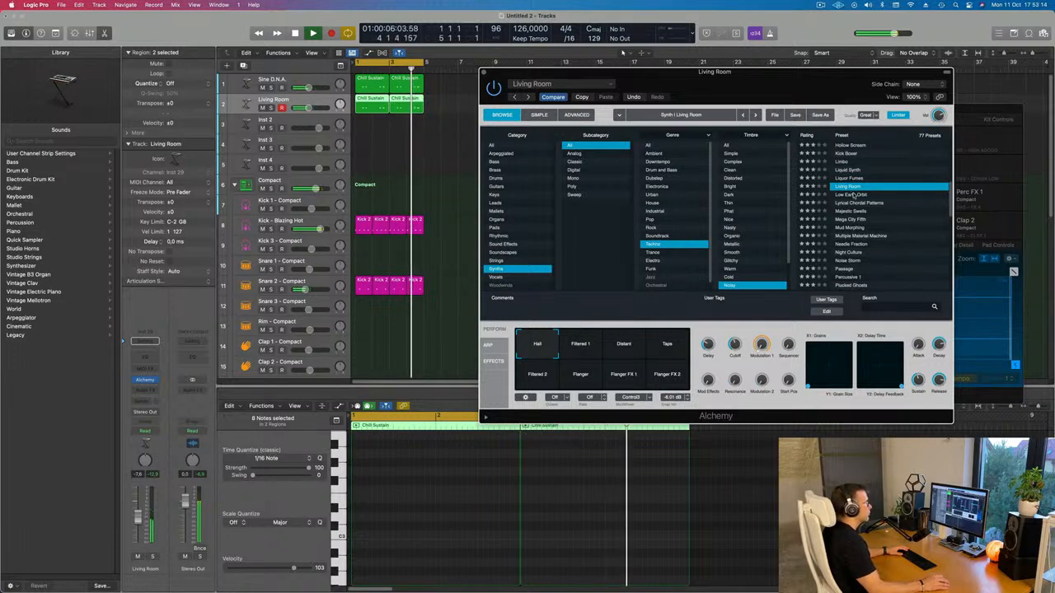
pyautogui.click(854, 204)
pyautogui.scroll(-5, 905, 222)
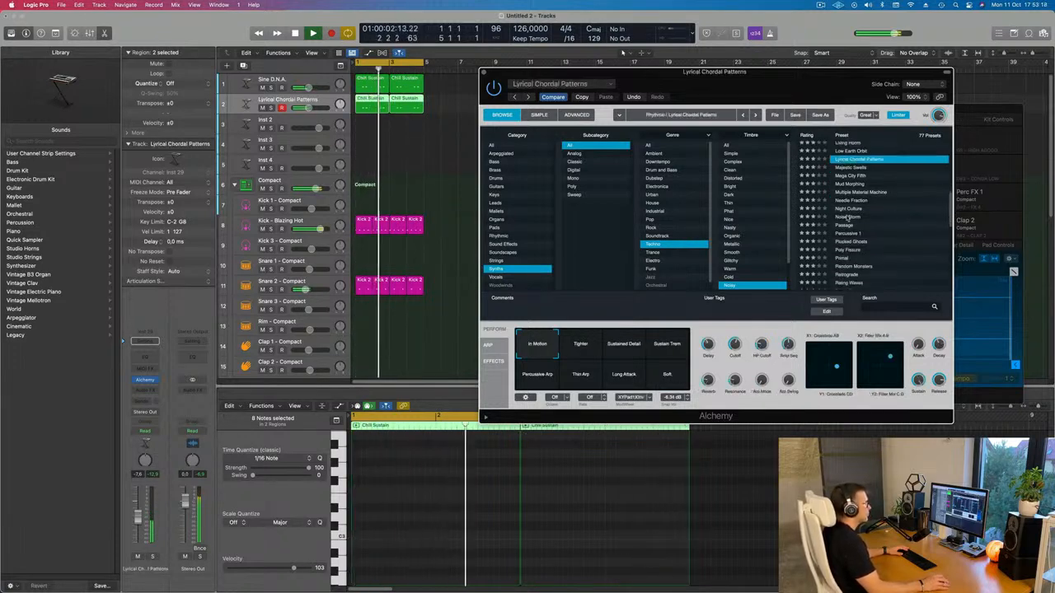
# - Load the Noise Storm preset and move the Alchemy window clear of the arrangement and piano roll
pyautogui.click(849, 218)
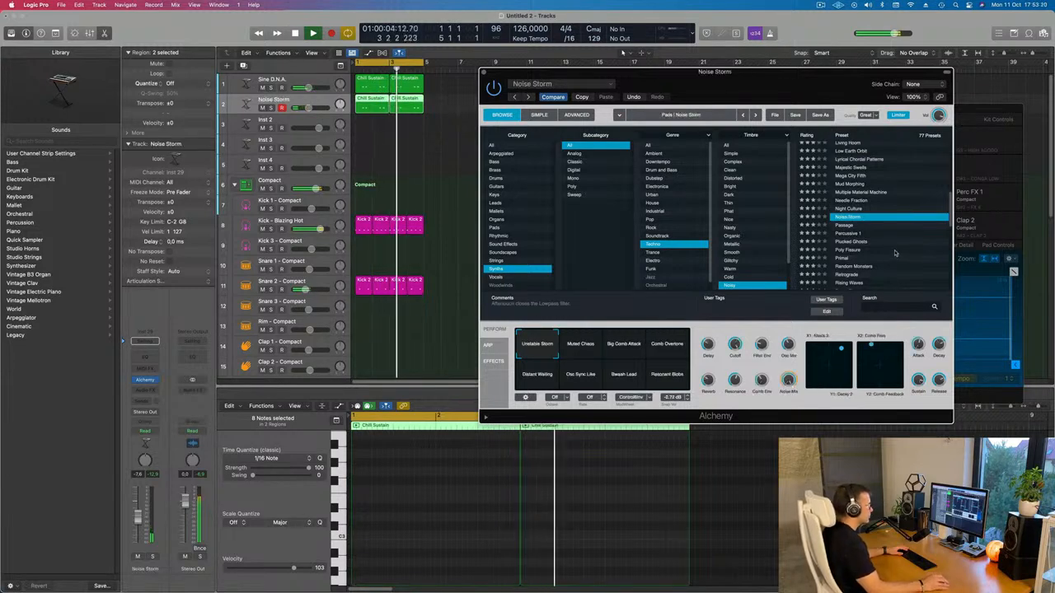
pyautogui.scroll(-3, 893, 264)
pyautogui.moveTo(824, 72); pyautogui.dragTo(980, 95)
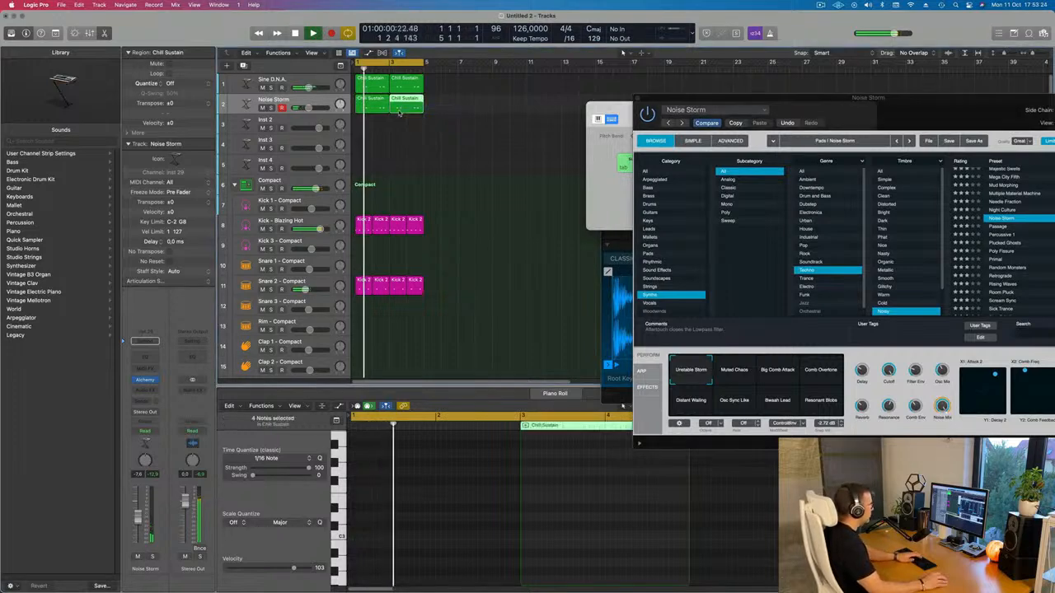
# - Delete the second copied region on the Noise Storm track and reduce the remaining region to two sustained one-bar notes
pyautogui.click(371, 104)
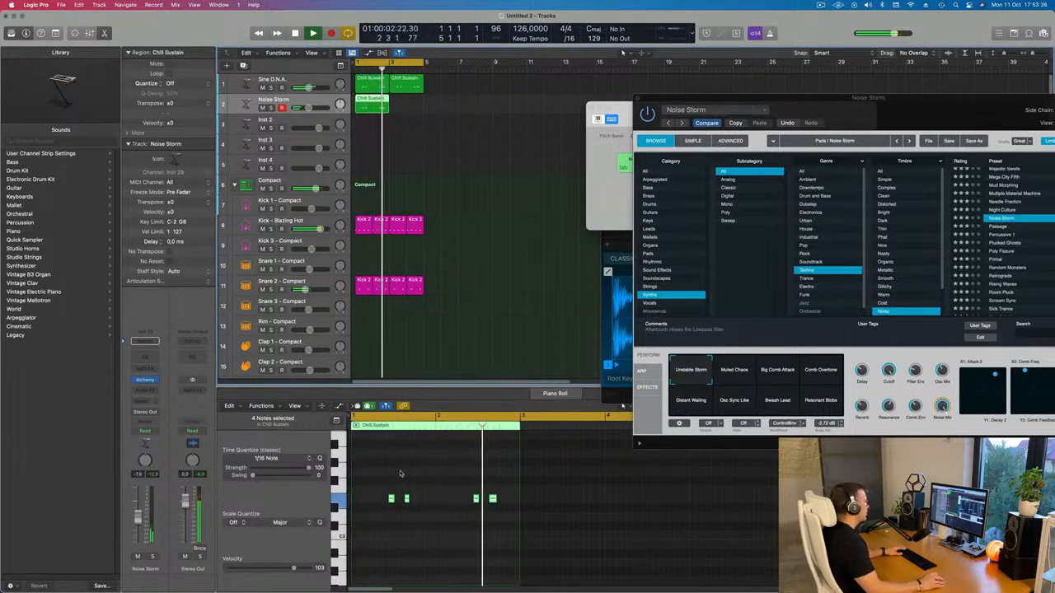
pyautogui.moveTo(511, 481); pyautogui.dragTo(465, 511)
pyautogui.press('BackSpace')
pyautogui.press('super+z')
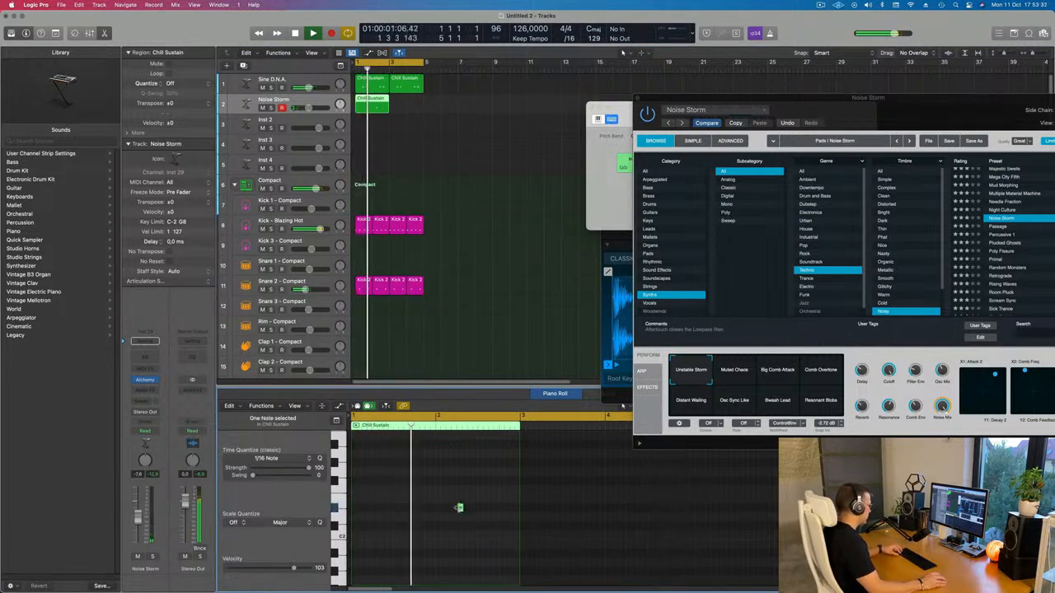
pyautogui.moveTo(391, 500); pyautogui.dragTo(435, 502)
pyautogui.press('super+r')
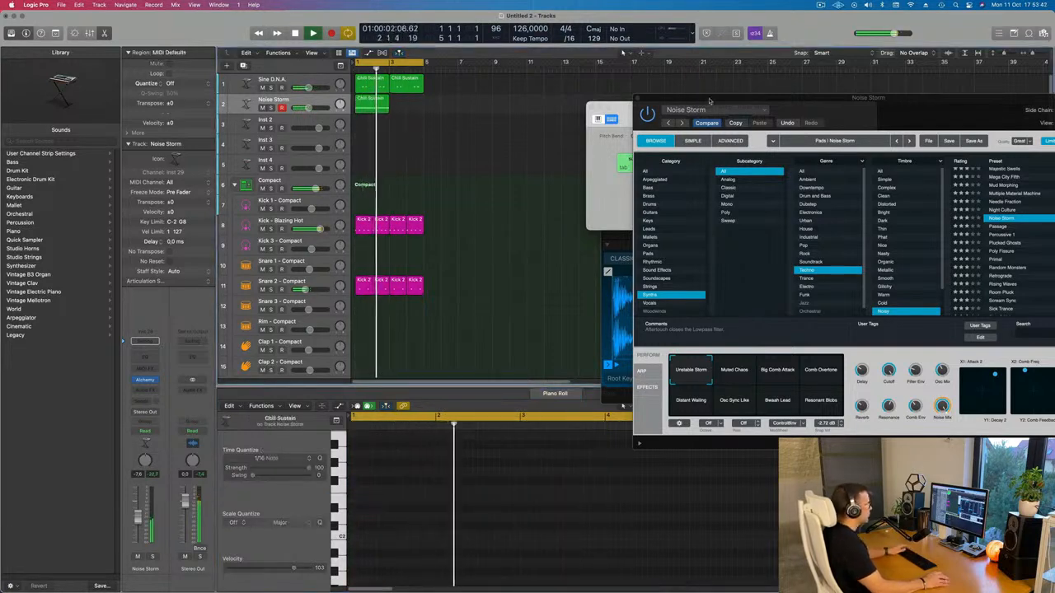
# - Repeat the two-bar Noise Storm region once to fill the four-bar loop, moving the Alchemy window for access
pyautogui.moveTo(801, 113); pyautogui.dragTo(575, 203)
pyautogui.click(372, 109)
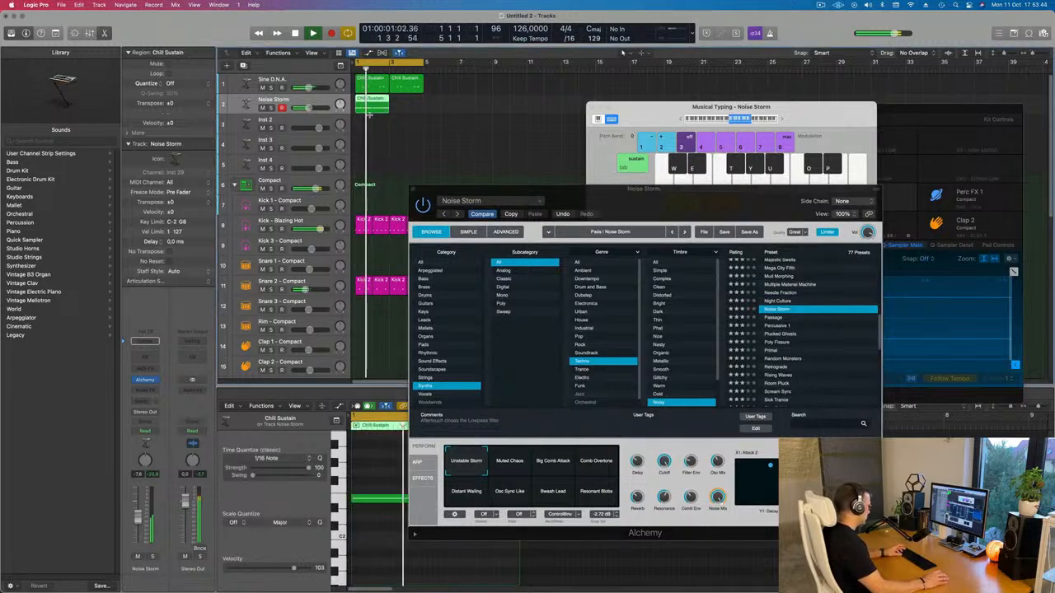
pyautogui.press('space')
pyautogui.moveTo(638, 191); pyautogui.dragTo(669, 152)
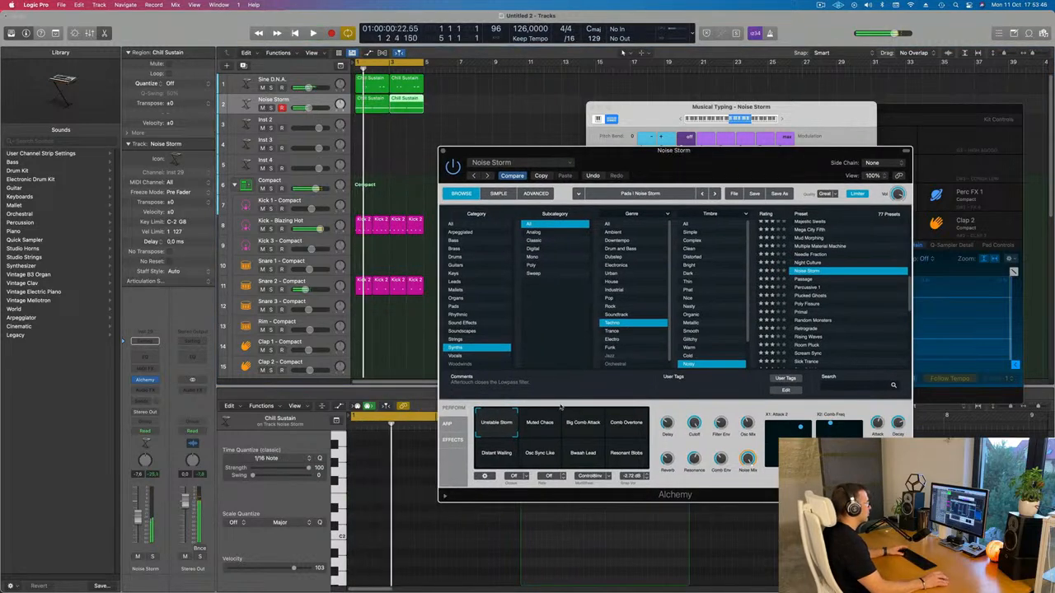
# - Audition Noise Storm's performance snapshots, including Big Comb Attack, Comb Overtone and Distant Wailing, and choose Osc Sync Like
pyautogui.click(538, 435)
pyautogui.click(596, 433)
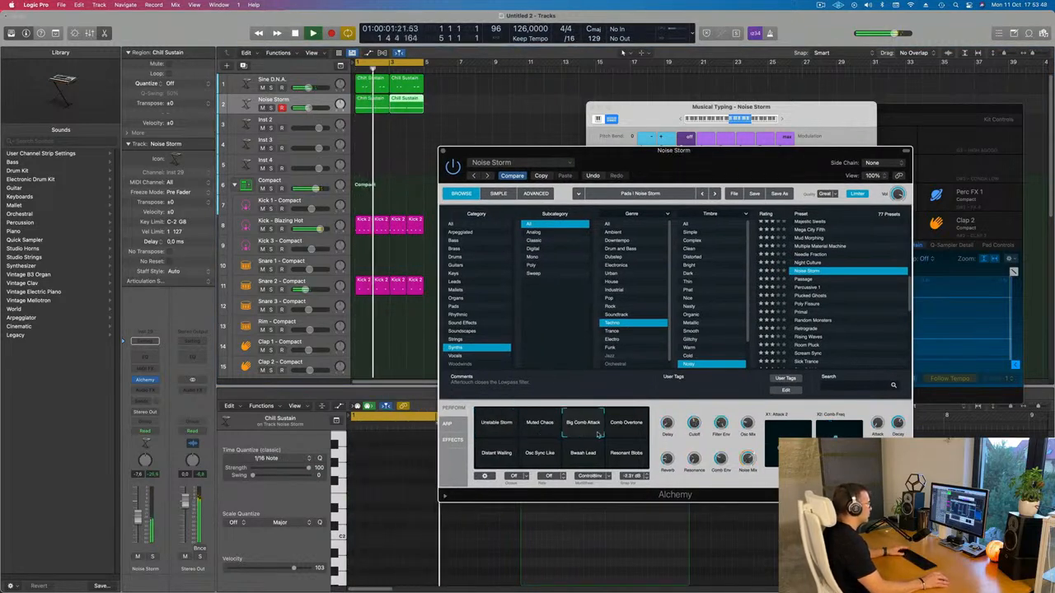
pyautogui.click(629, 428)
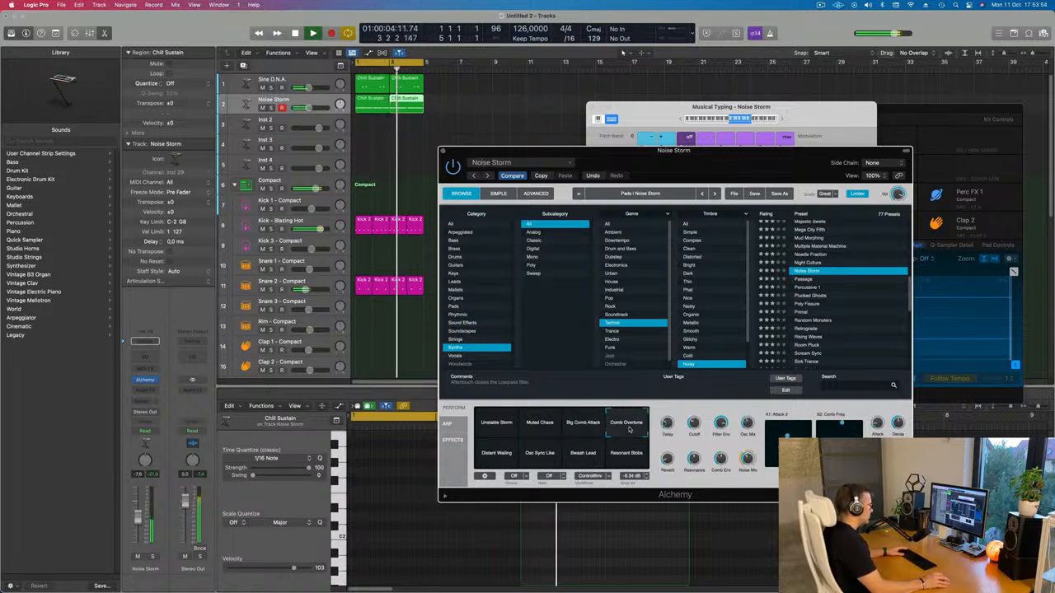
pyautogui.moveTo(683, 154); pyautogui.dragTo(686, 124)
pyautogui.click(495, 427)
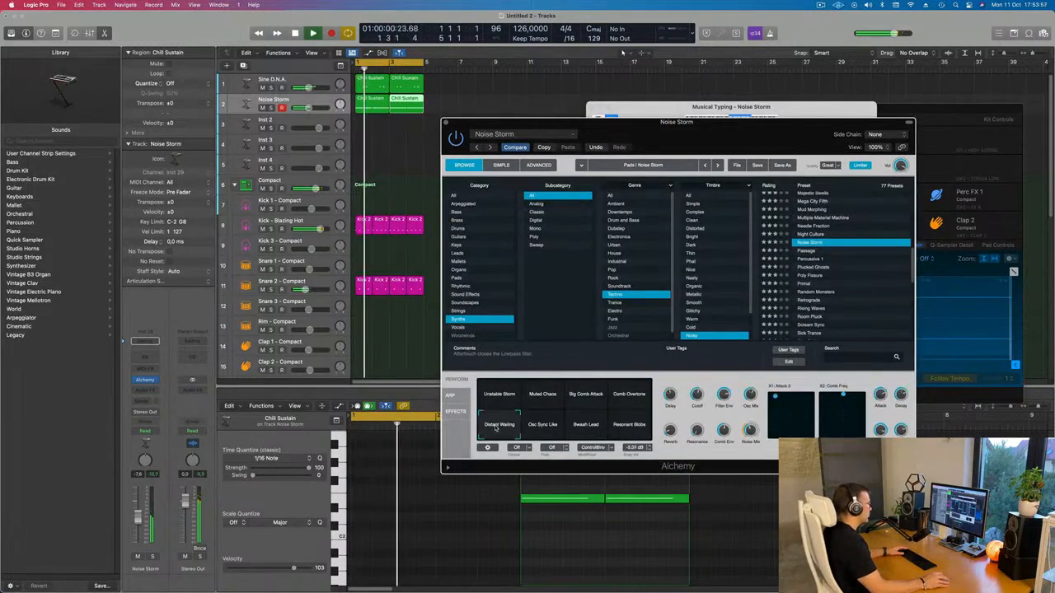
pyautogui.click(544, 427)
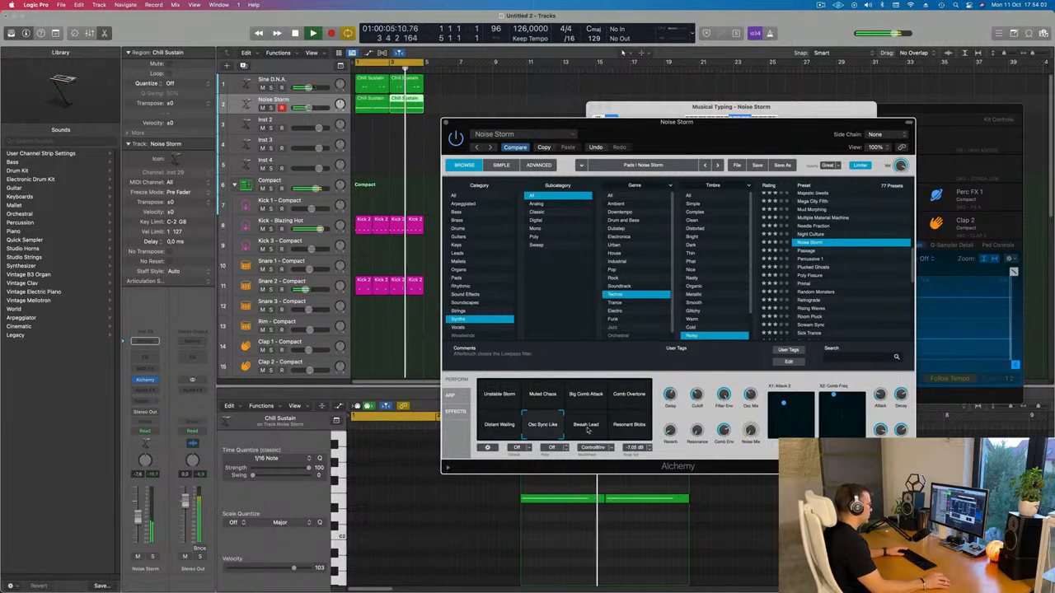
pyautogui.click(587, 427)
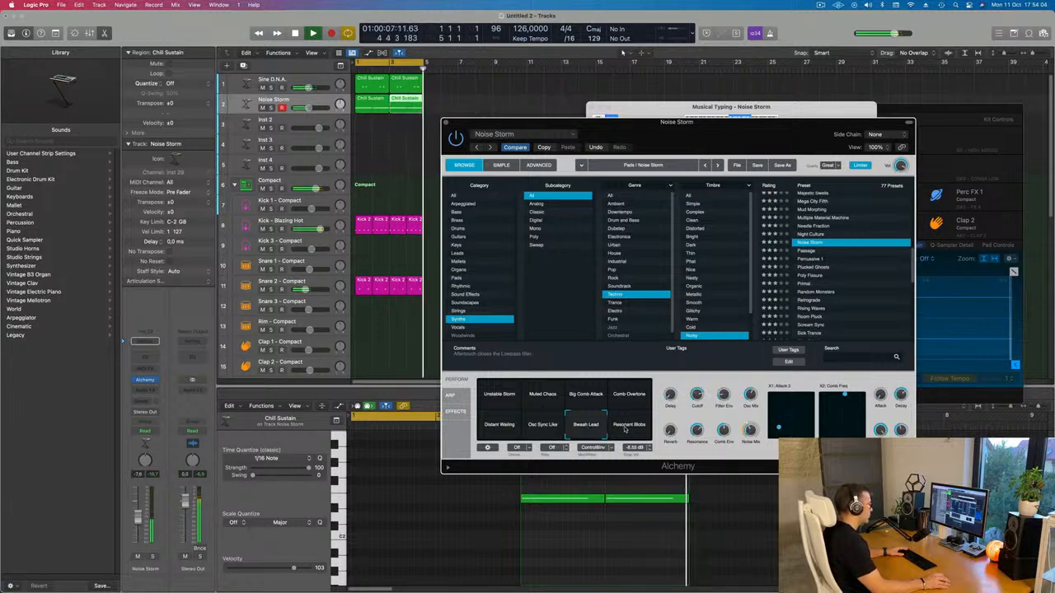
pyautogui.click(544, 428)
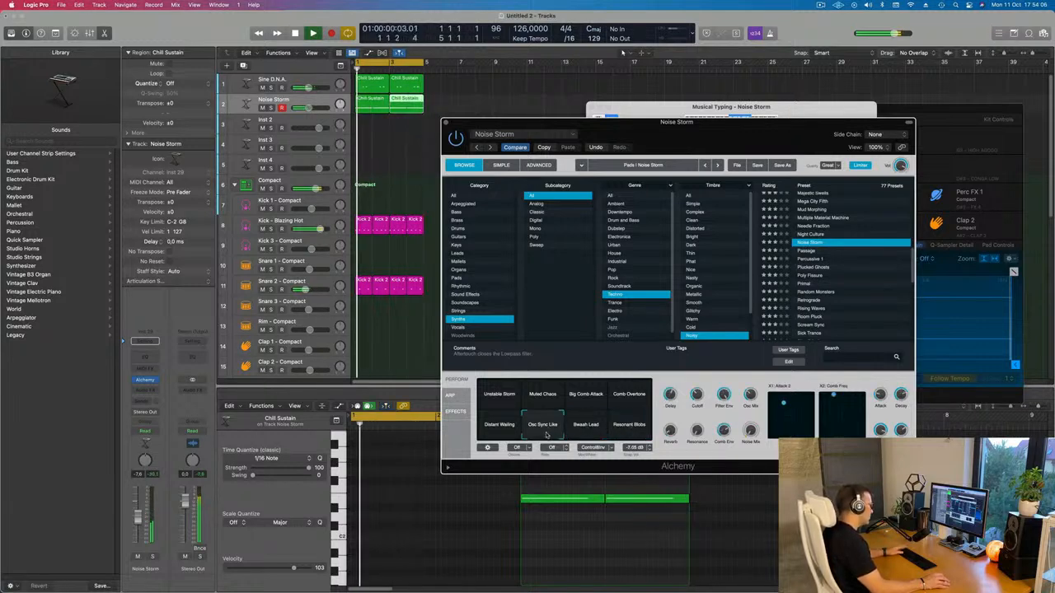
# - Lower the Noise Storm track's volume to about -16.2 dB and repeat all the loop's regions to fill 16 bars
pyautogui.moveTo(677, 121); pyautogui.dragTo(763, 89)
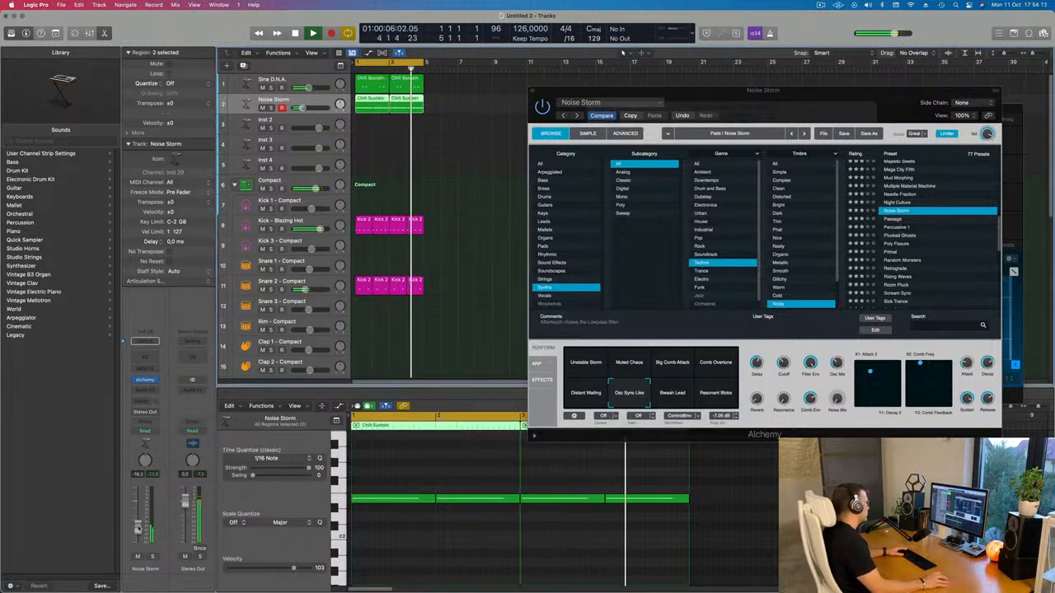
pyautogui.click(454, 155)
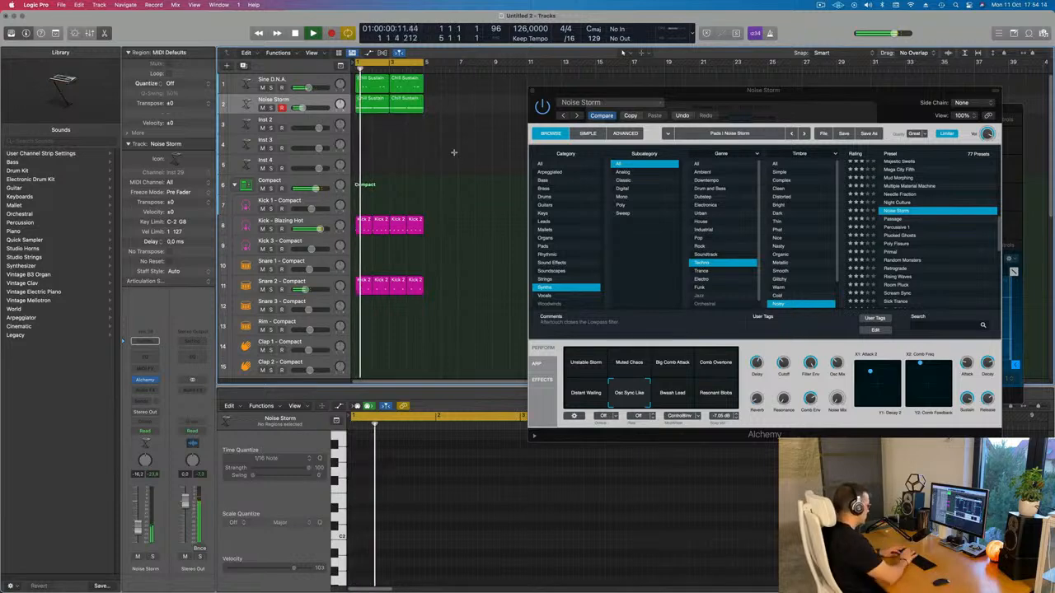
pyautogui.press('super+a')
pyautogui.press('super+r')
pyautogui.press('super+r')
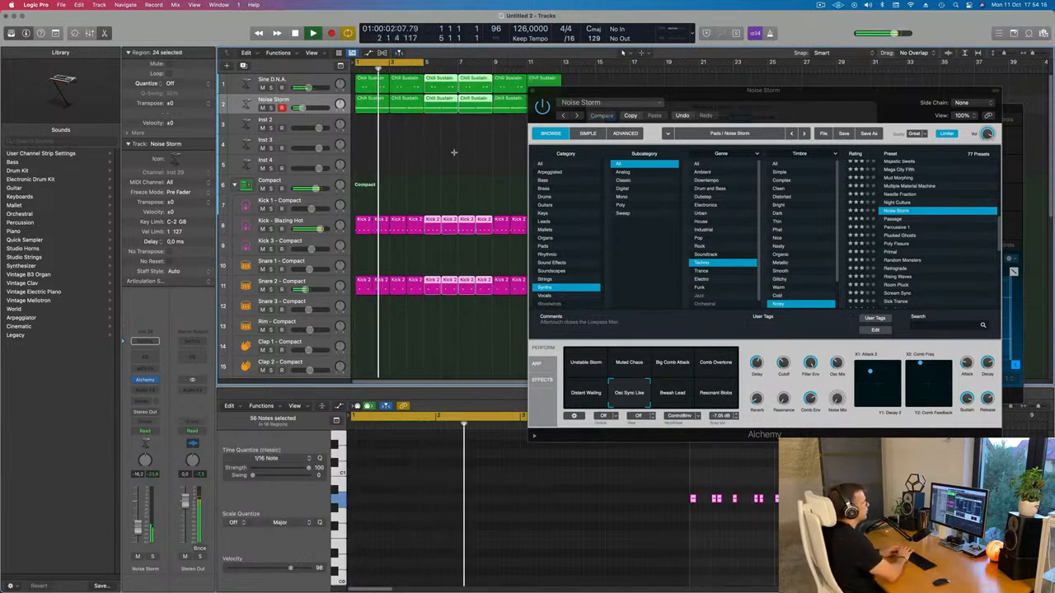
# - Extend the cycle range across all 16 bars and move the Alchemy and Musical Typing windows away from the regions
pyautogui.moveTo(784, 104); pyautogui.dragTo(556, 215)
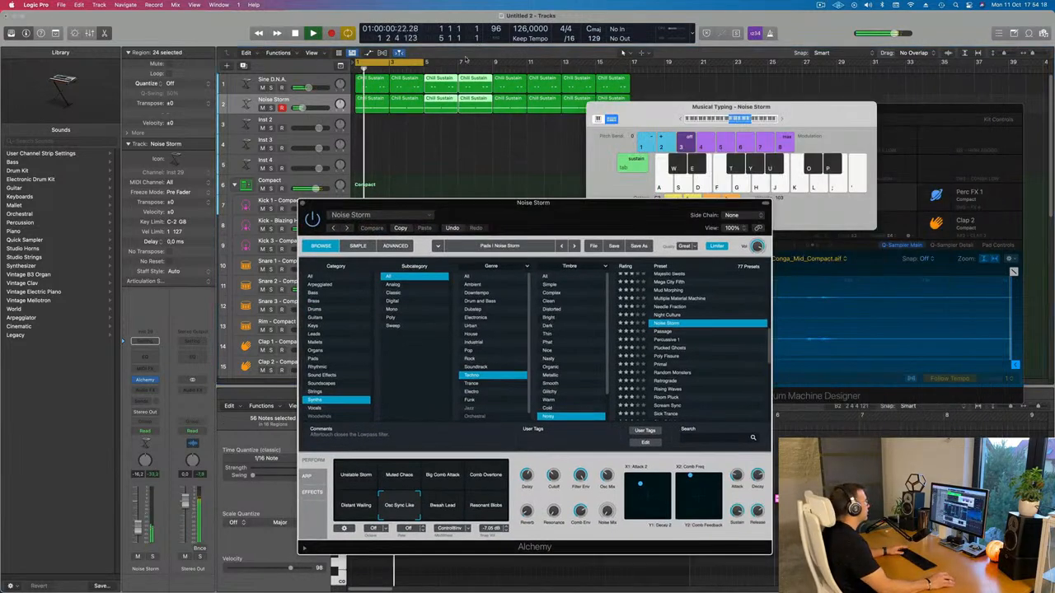
pyautogui.moveTo(425, 62); pyautogui.dragTo(628, 76)
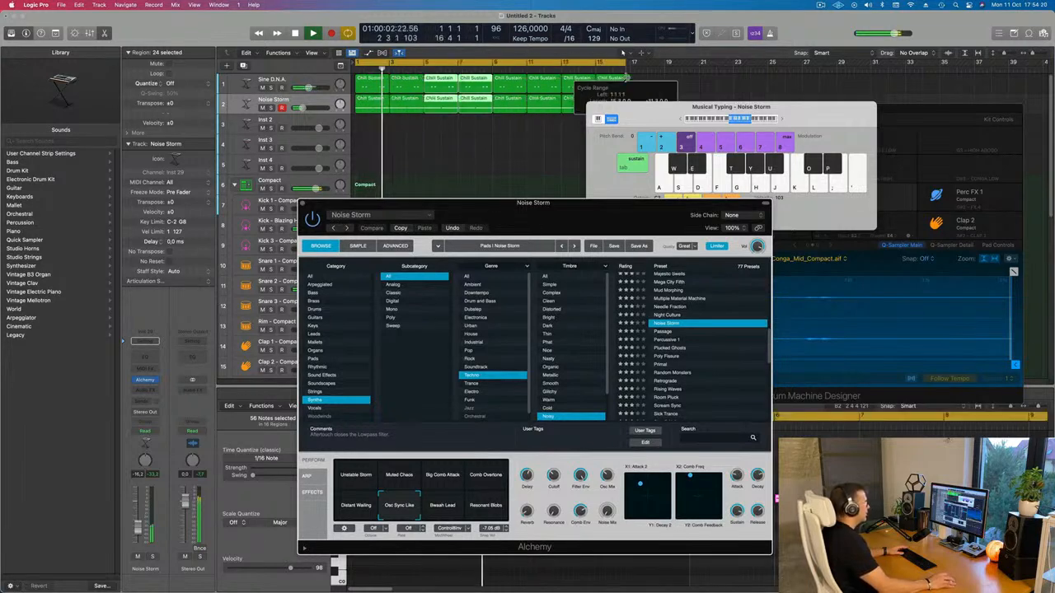
pyautogui.moveTo(654, 114); pyautogui.dragTo(825, 126)
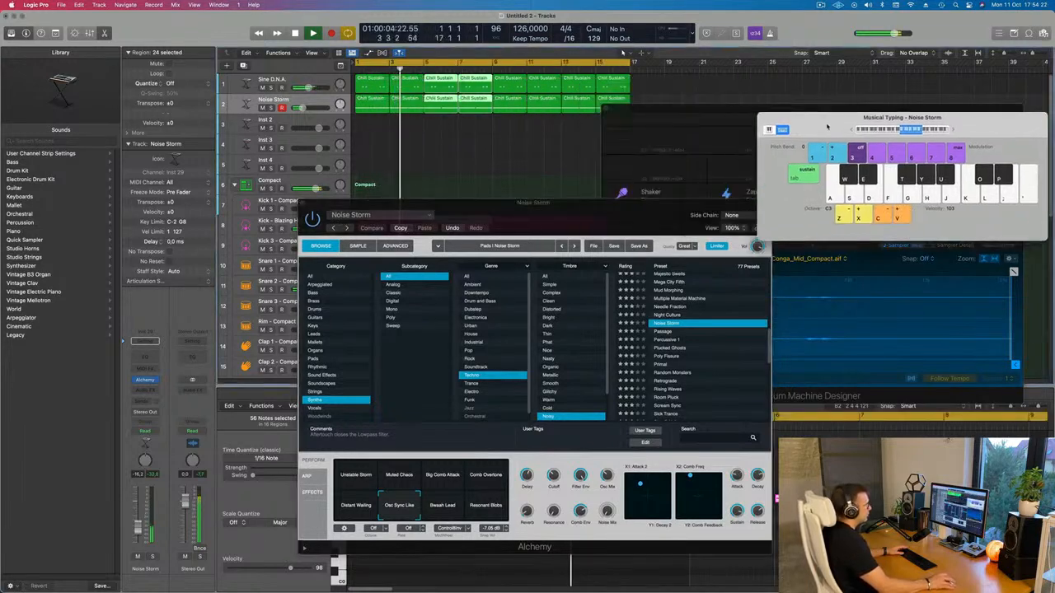
pyautogui.moveTo(563, 217); pyautogui.dragTo(702, 206)
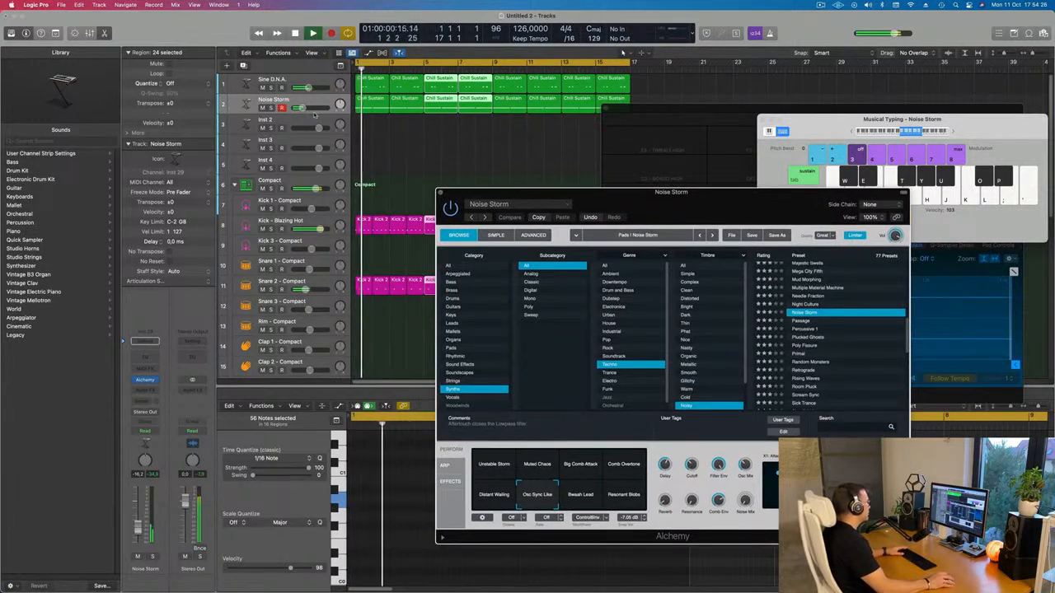
# - Audition Noise Storm's Unstable Storm, Muted Chaos, Big Comb Attack and Comb Overtone snapshots, and choose Distant Wailing
pyautogui.click(495, 476)
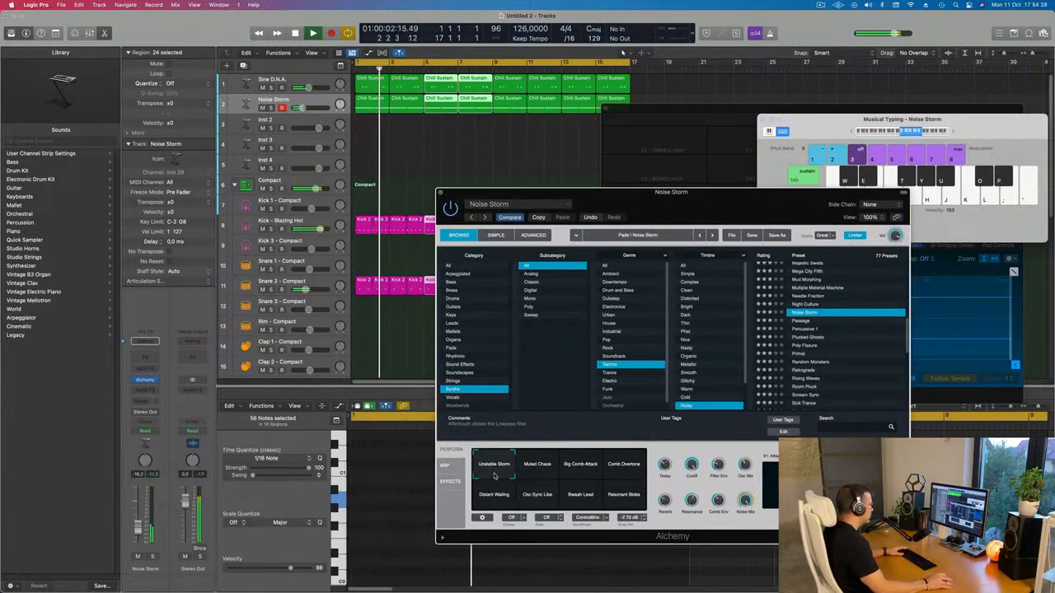
pyautogui.click(545, 473)
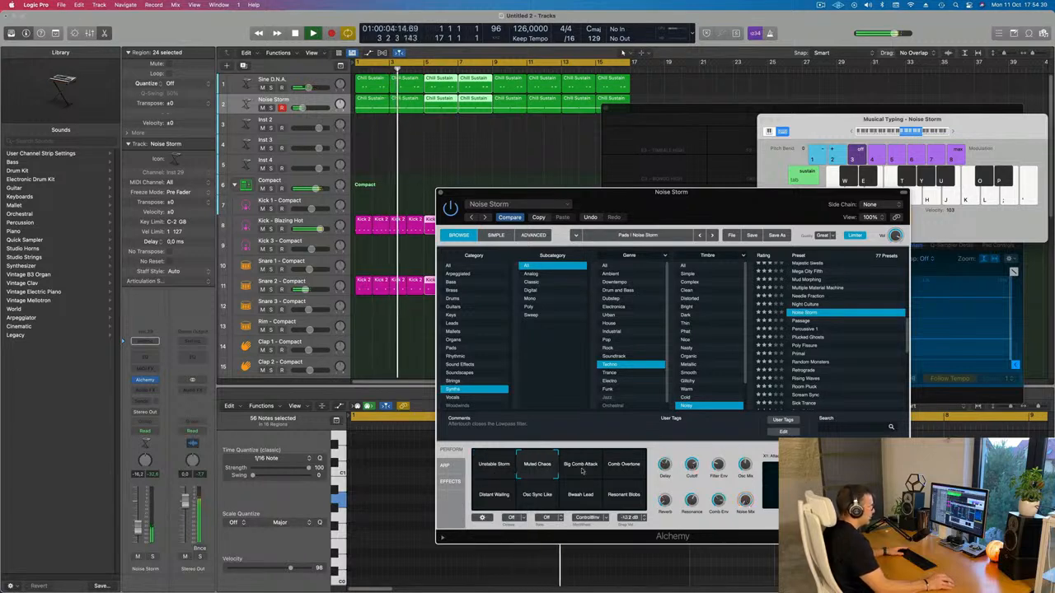
pyautogui.click(582, 472)
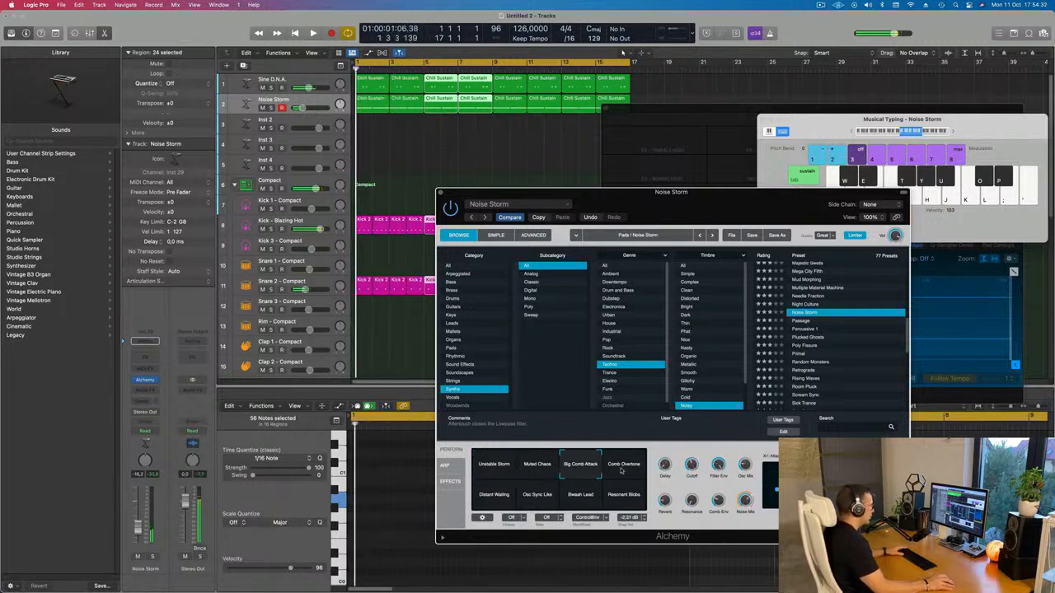
pyautogui.click(626, 473)
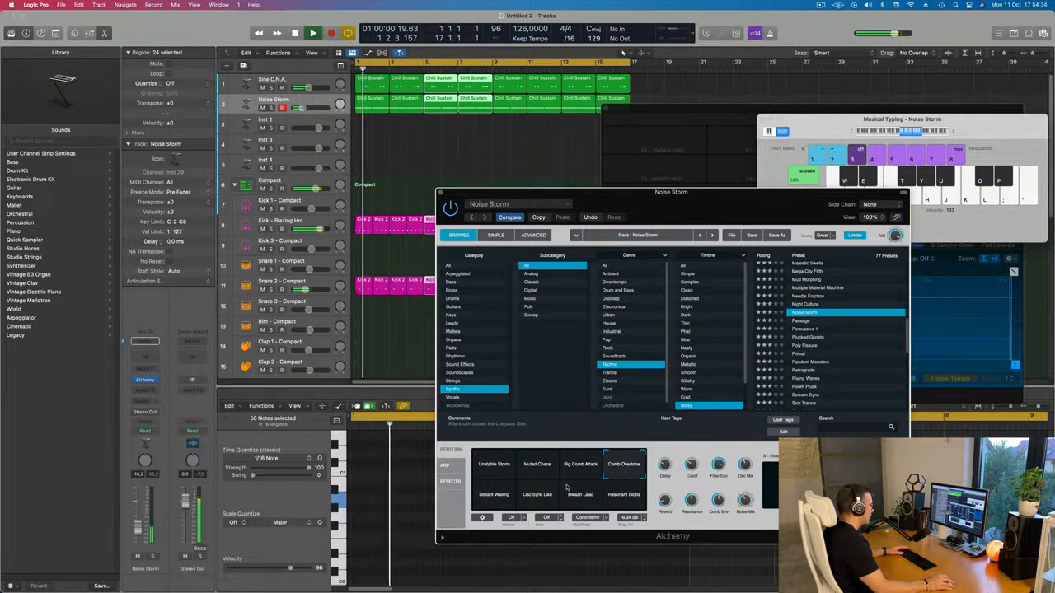
pyautogui.click(490, 495)
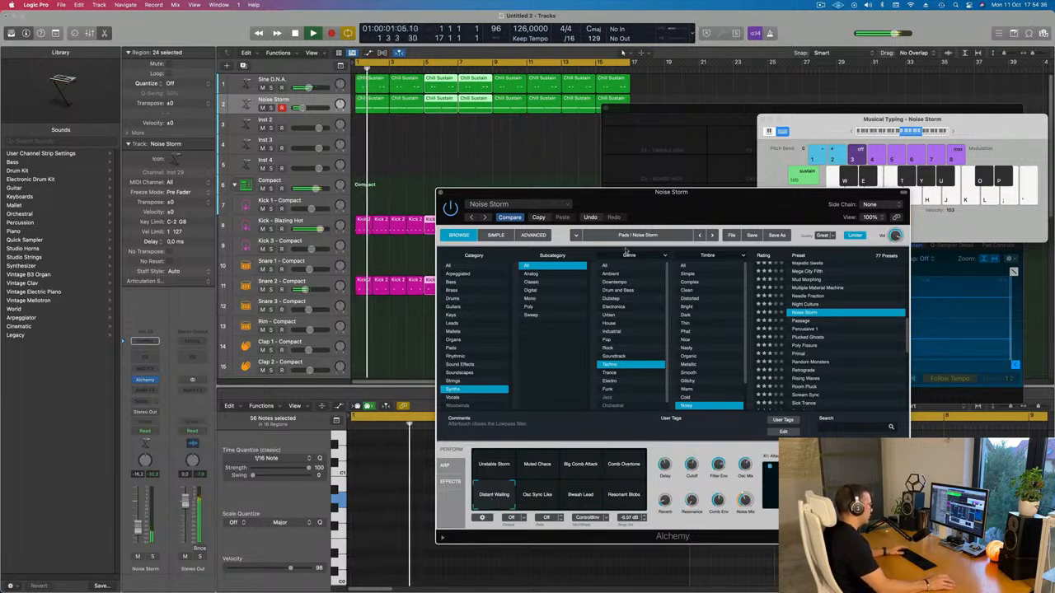
# - Set the Noise Storm track's volume to about -13.2 dB and close its Alchemy window
pyautogui.moveTo(680, 198); pyautogui.dragTo(729, 187)
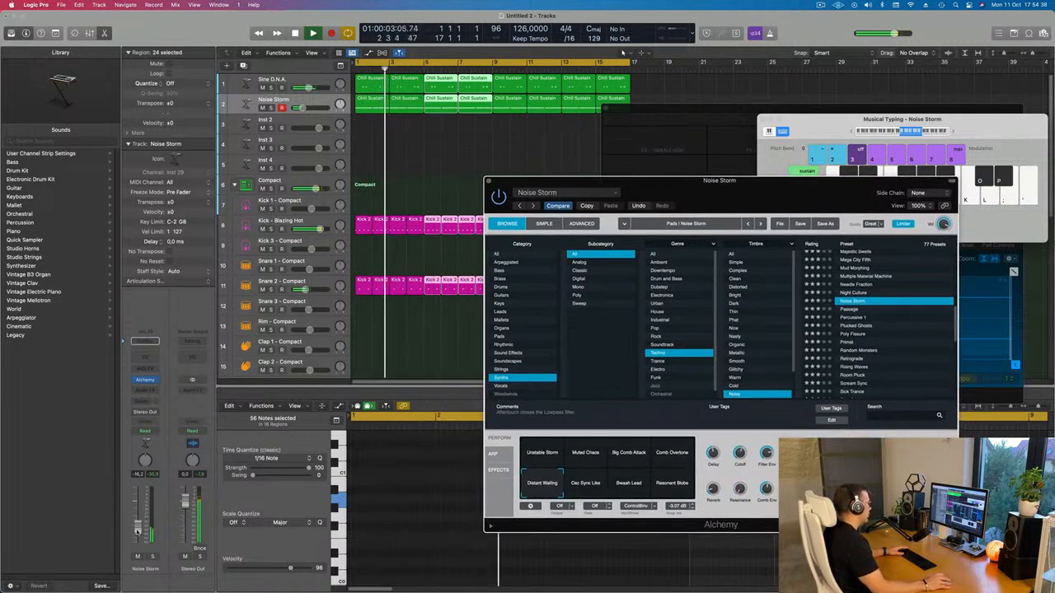
pyautogui.click(623, 52)
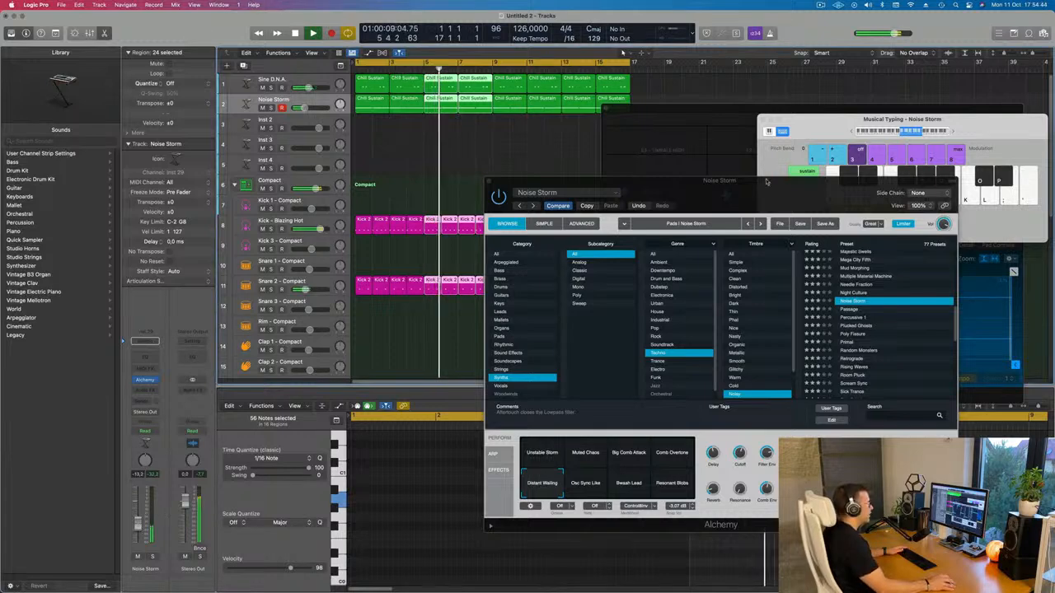
pyautogui.moveTo(681, 184); pyautogui.dragTo(513, 217)
pyautogui.click(321, 213)
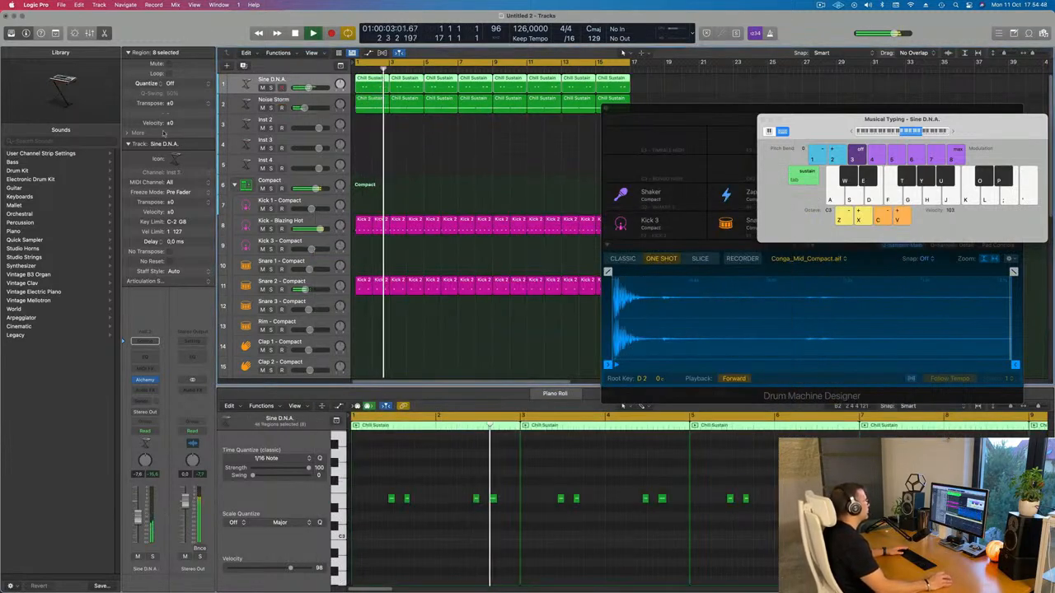
# - Duplicate the Sine D.N.A. track with its settings and copy the first two-bar Chill Sustain region onto the new track
pyautogui.press('super+d')
pyautogui.moveTo(606, 90); pyautogui.dragTo(372, 99)
pyautogui.click(377, 83)
# - Delete the last two notes from the copied Sine D.N.A. region and the first two notes from the original region
pyautogui.moveTo(453, 486); pyautogui.dragTo(499, 511)
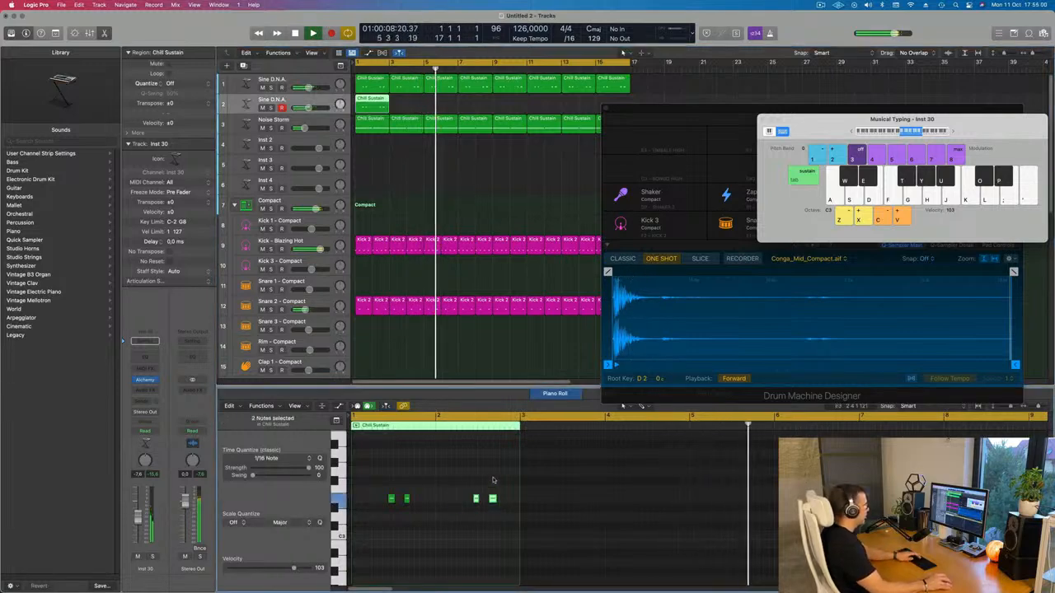
pyautogui.press('Delete')
pyautogui.press('super+z')
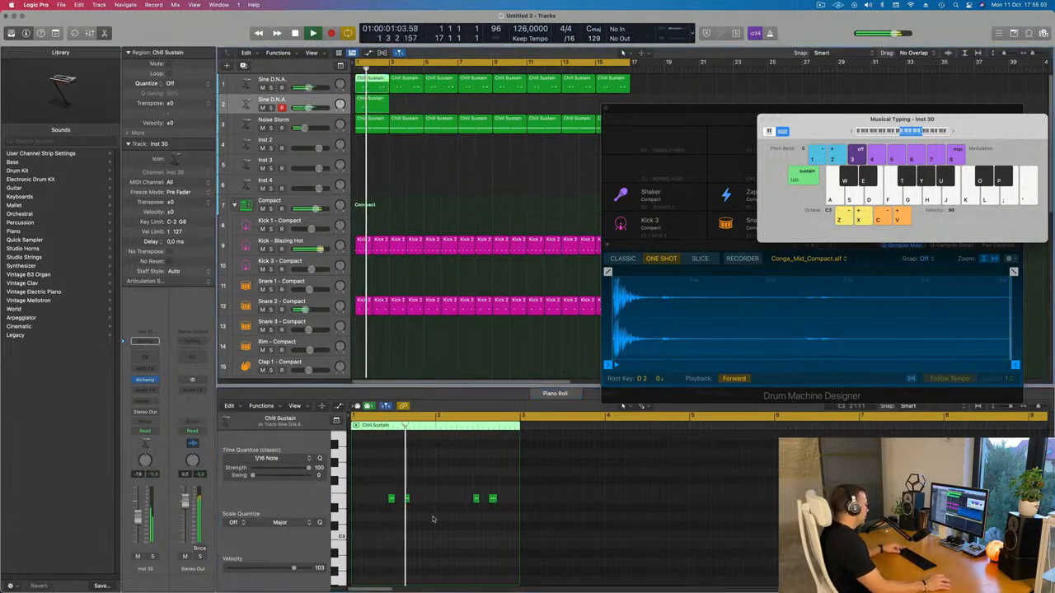
pyautogui.moveTo(432, 519); pyautogui.dragTo(385, 491)
pyautogui.press('Delete')
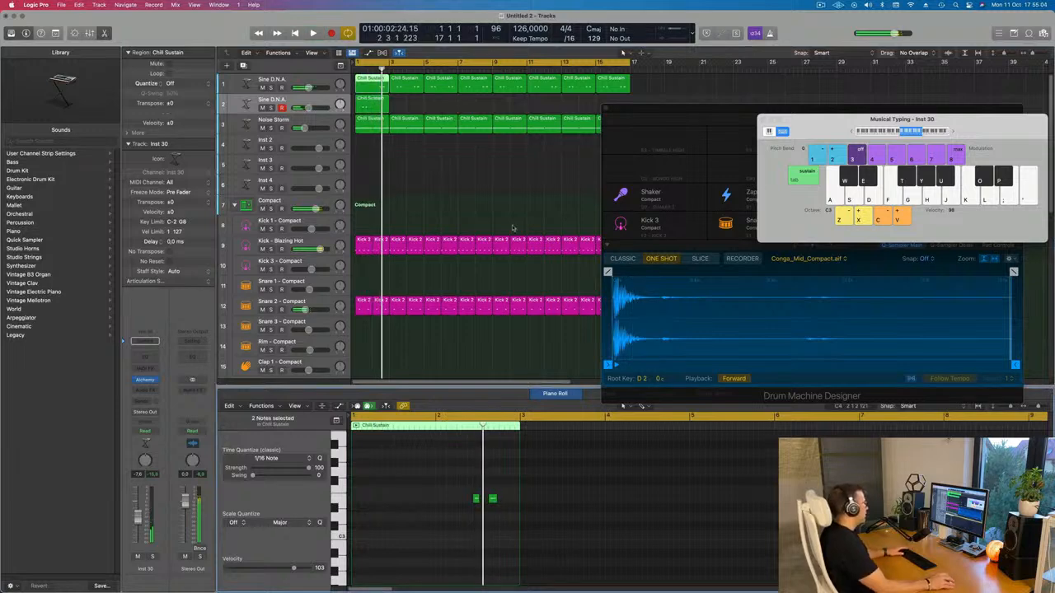
# - Delete the other seven regions on the original Sine D.N.A. track and repeat both edited regions across all 16 bars
pyautogui.hotkey('ctrl', 'l')
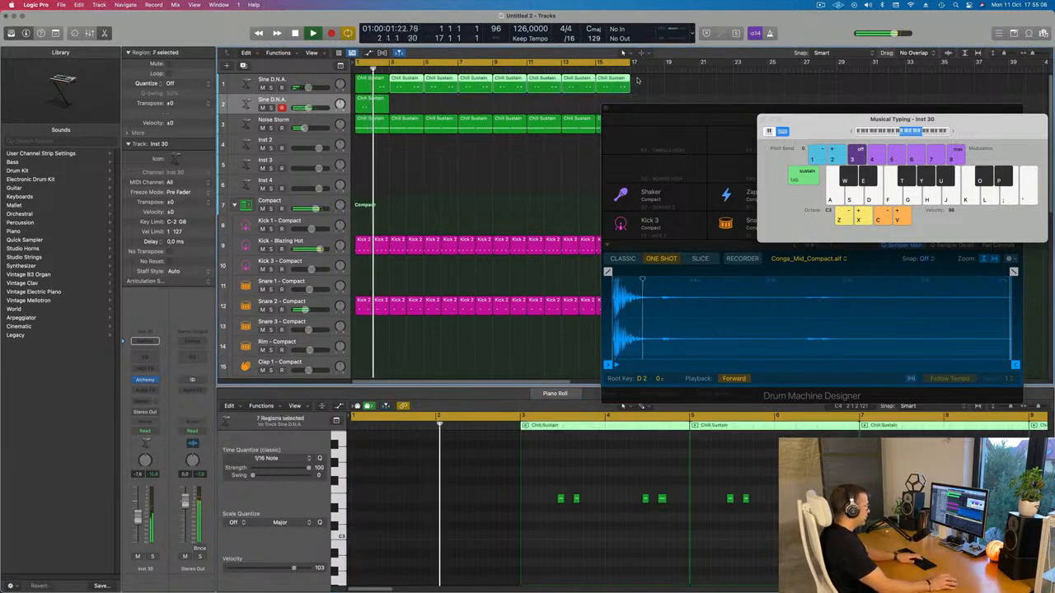
pyautogui.press('Delete')
pyautogui.keyDown('shift'); pyautogui.click(374, 107); pyautogui.keyUp('shift')
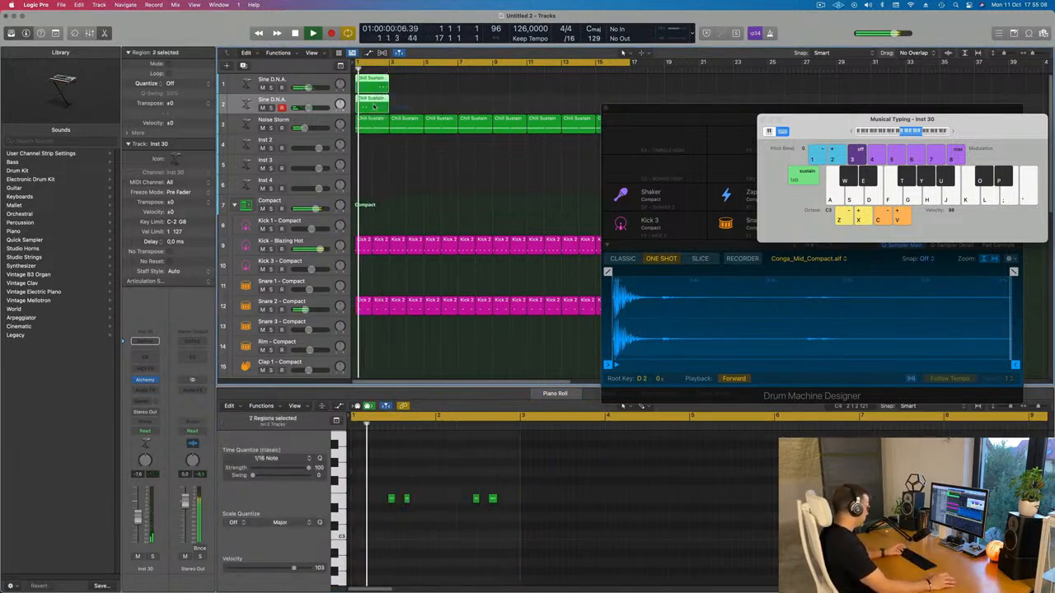
pyautogui.press('super+r')
pyautogui.press('super+r')
pyautogui.press('super+r')
pyautogui.press('super+r')
pyautogui.press('super+r')
pyautogui.press('super+r')
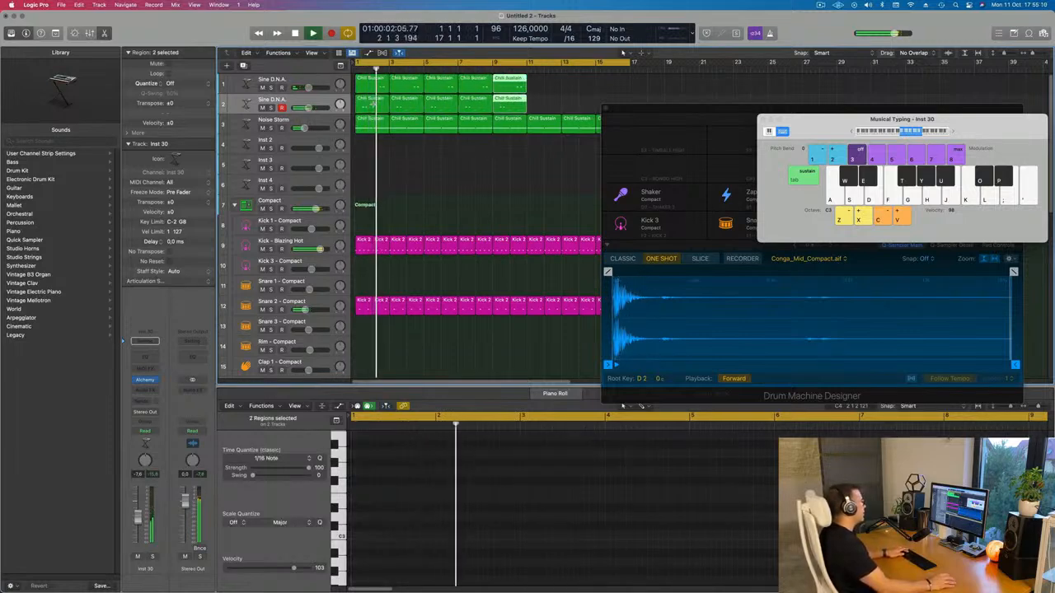
pyautogui.press('super+r')
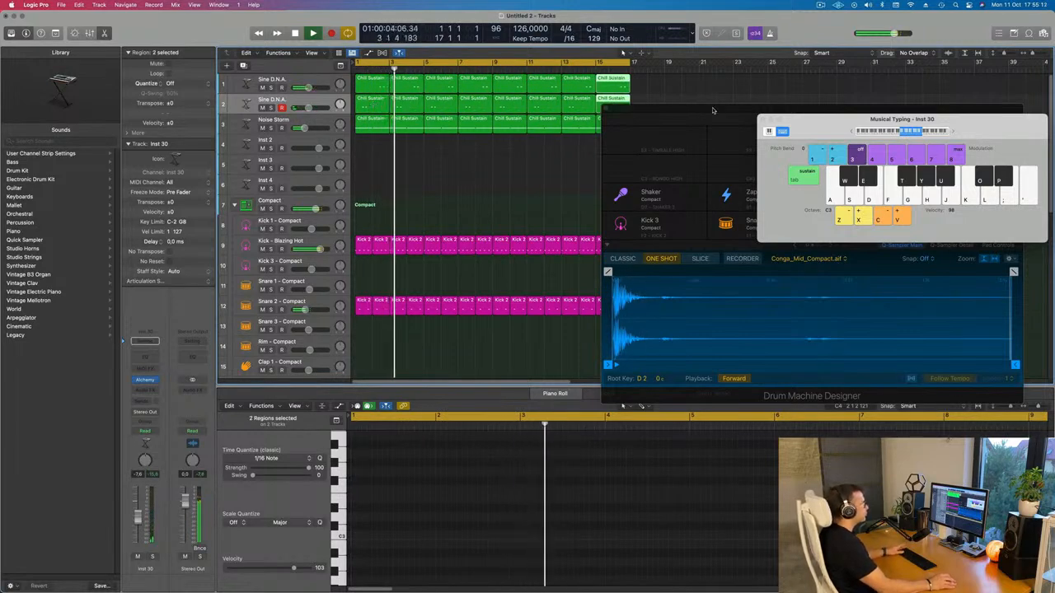
# - Move the Drum Machine Designer window clear of the arrangement and restart playback of the loop
pyautogui.moveTo(676, 107); pyautogui.dragTo(762, 313)
pyautogui.press('space')
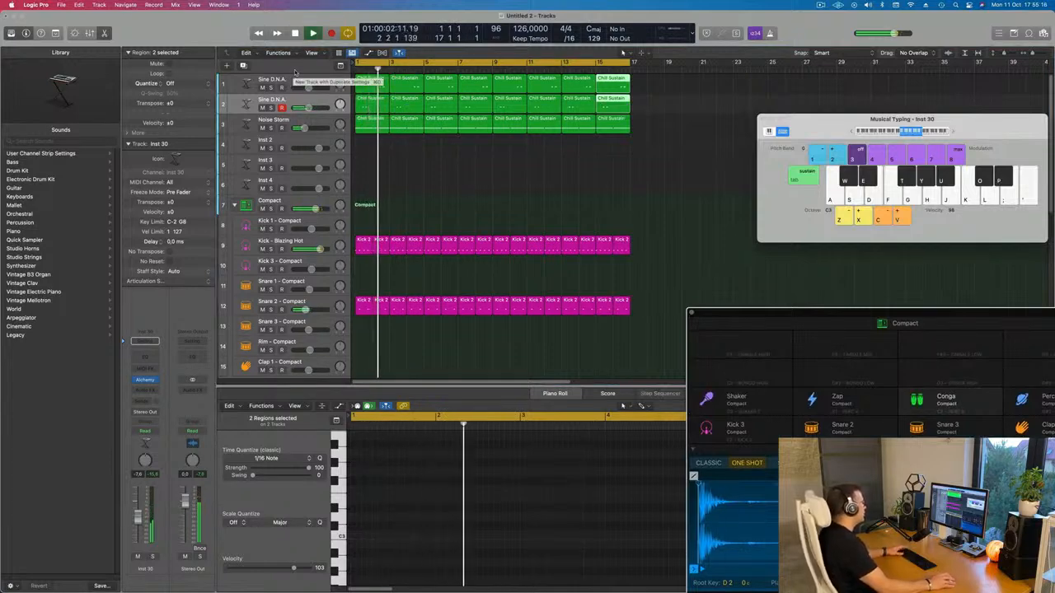
pyautogui.press('space')
pyautogui.press('space')
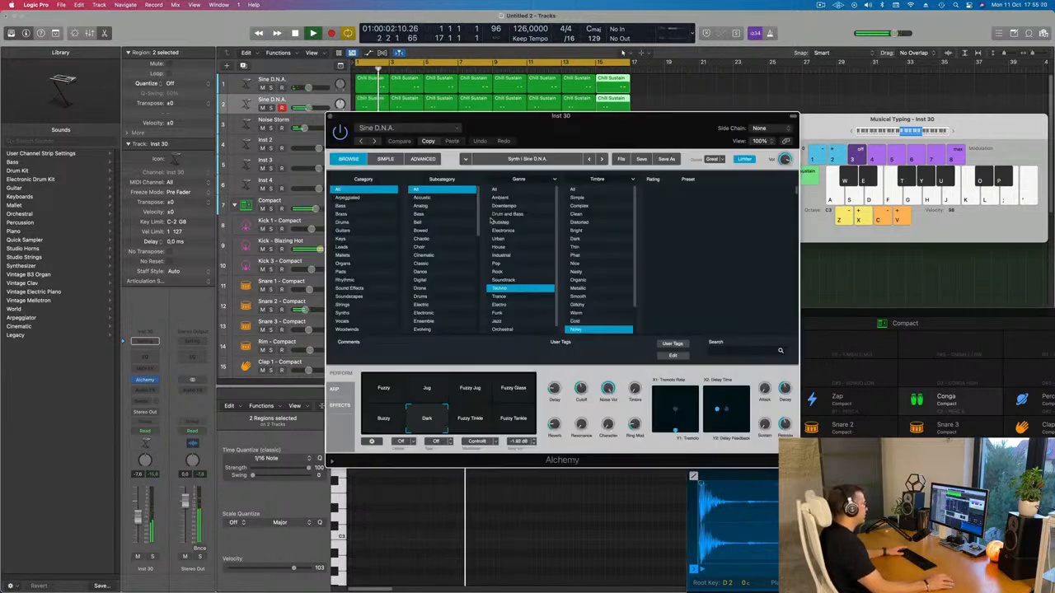
# - Audition the Fuzzy Tinkle and Fuzzy Tankle snapshots on the duplicated Sine D.N.A. track, return to Dark and close Alchemy
pyautogui.click(146, 380)
pyautogui.click(577, 424)
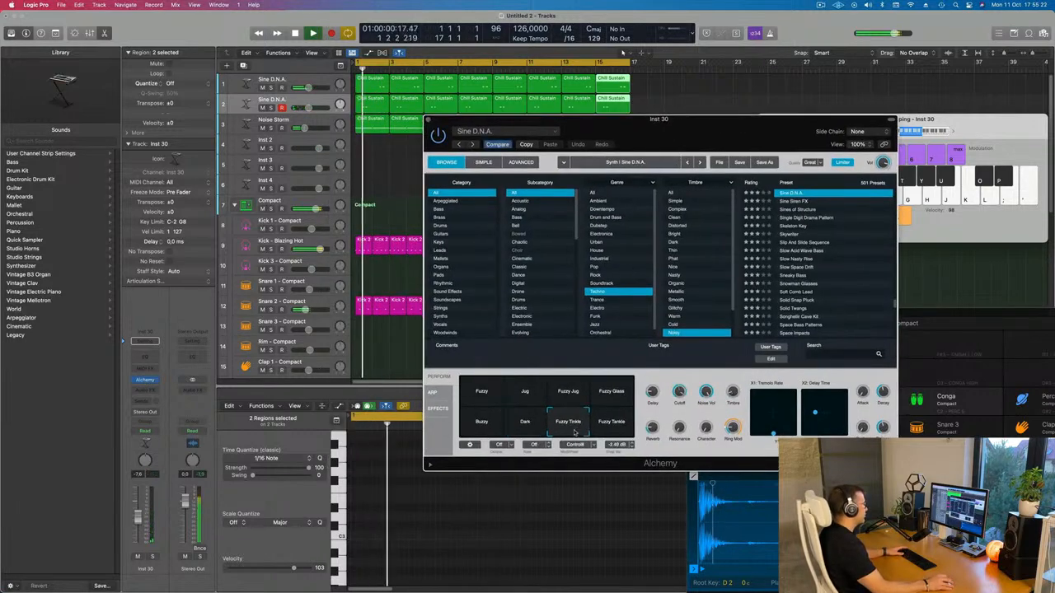
pyautogui.click(612, 420)
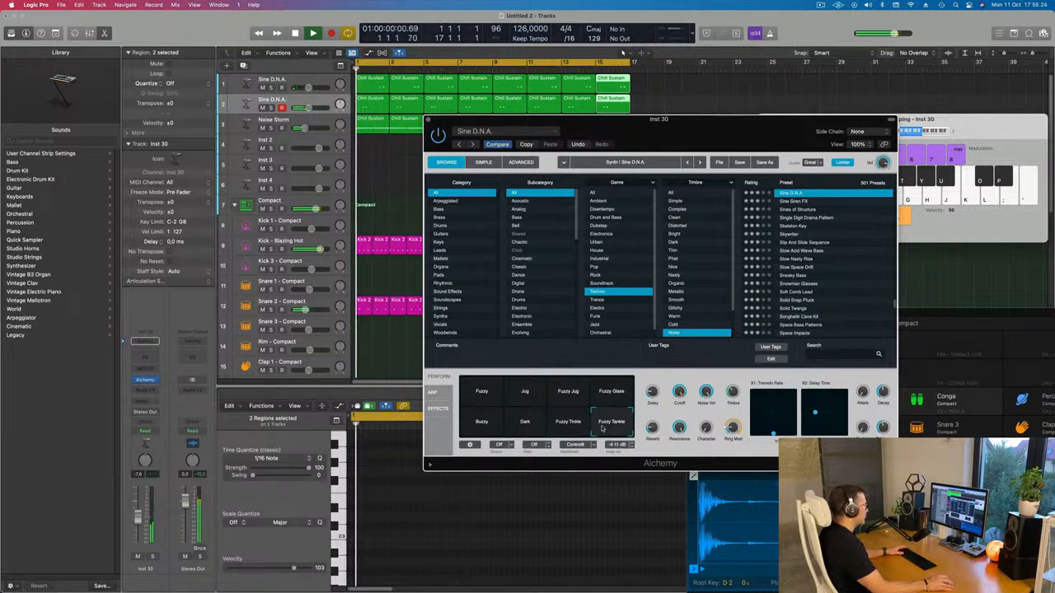
pyautogui.click(525, 421)
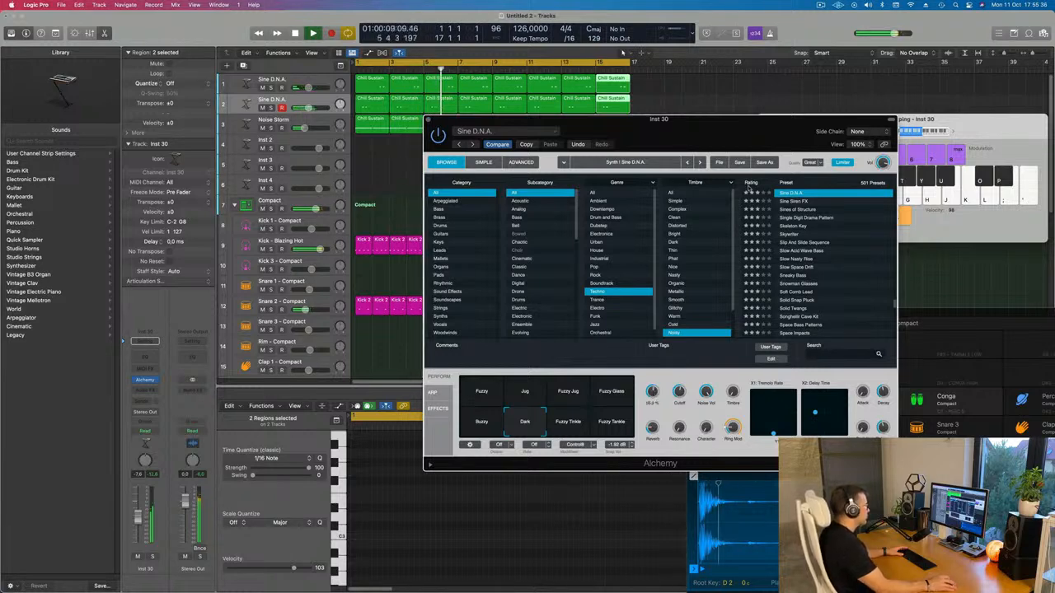
pyautogui.moveTo(710, 147); pyautogui.dragTo(530, 190)
pyautogui.press('super+w')
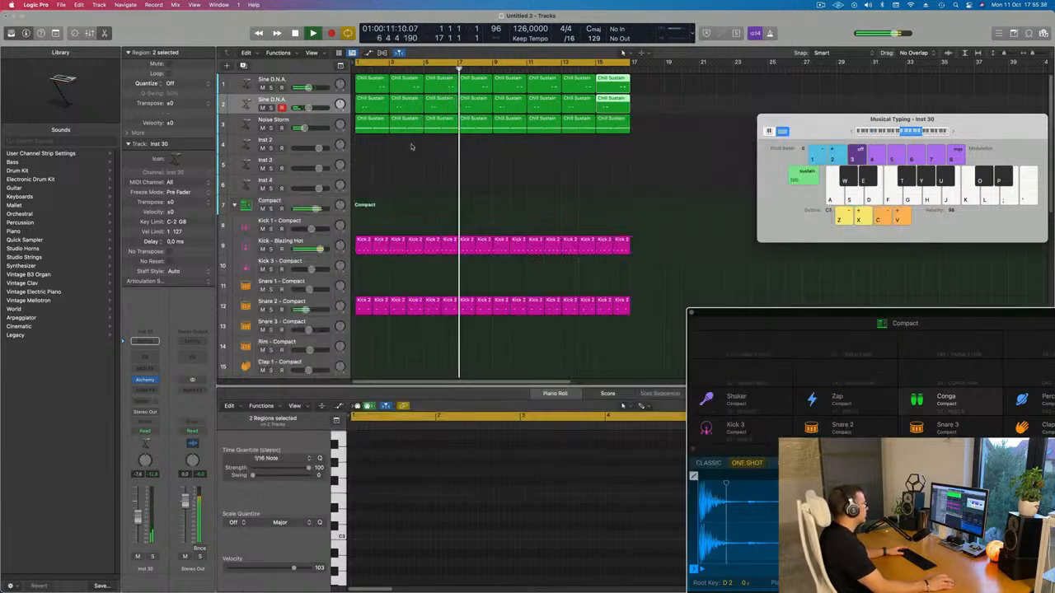
# - Add a send to Bus 2 (Reverb) on the duplicated Sine D.N.A. track and raise its send level
pyautogui.press('Return')
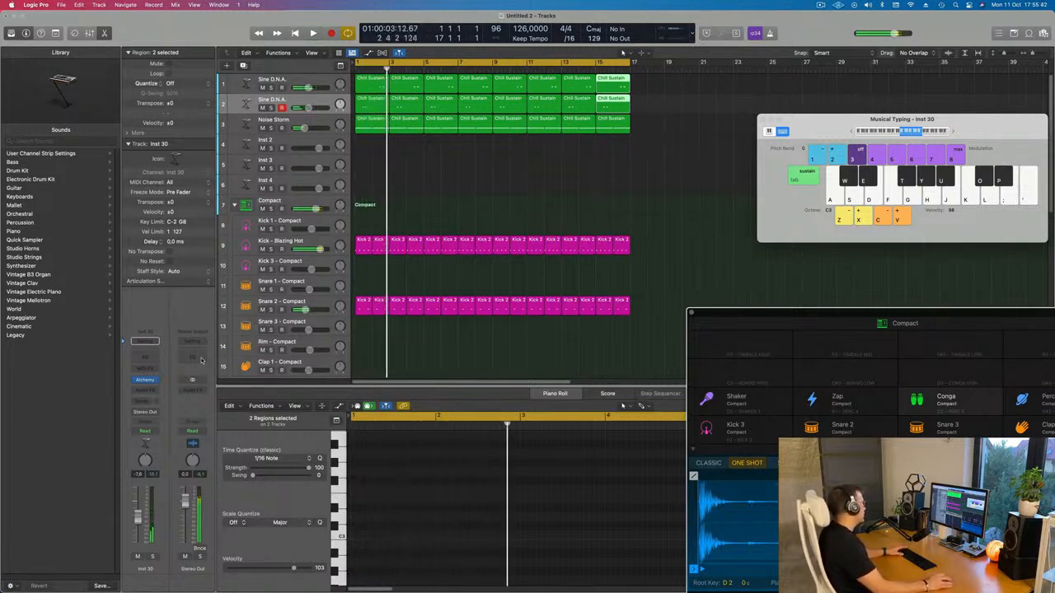
pyautogui.click(145, 341)
pyautogui.moveTo(144, 415)
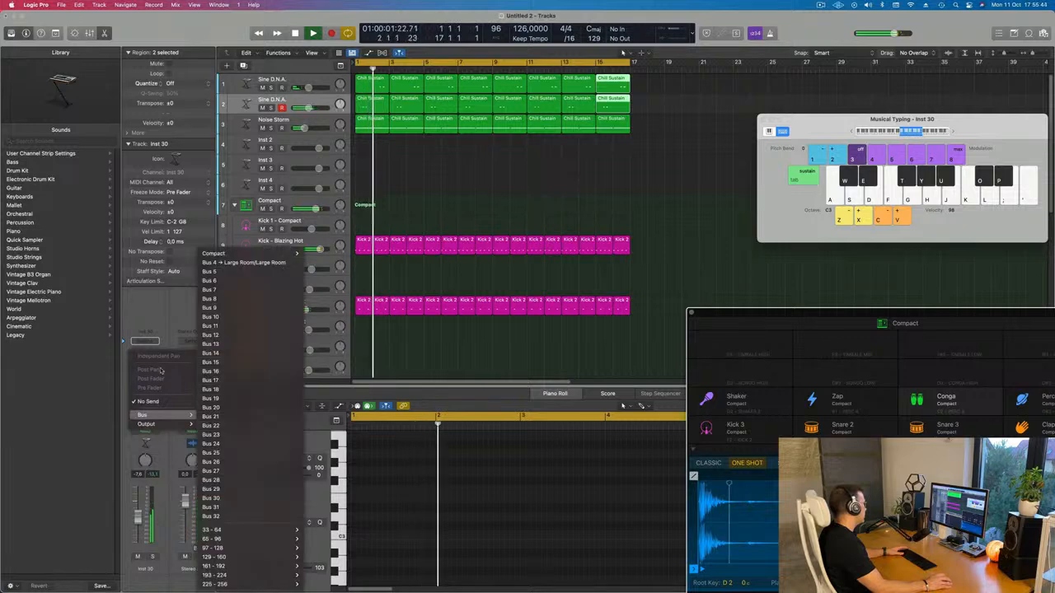
pyautogui.moveTo(247, 253)
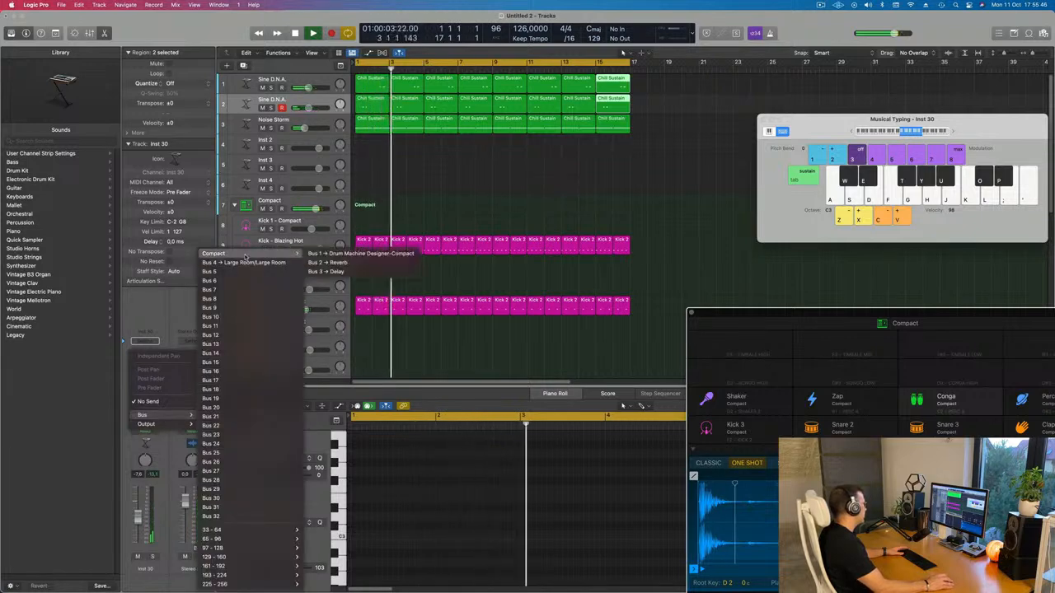
pyautogui.click(336, 262)
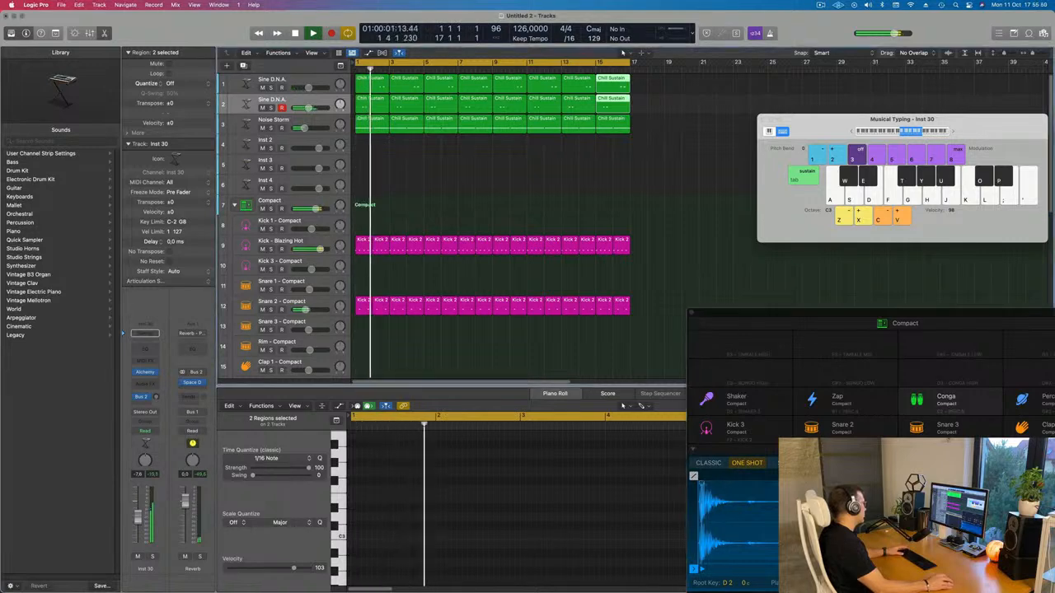
pyautogui.moveTo(156, 398); pyautogui.dragTo(157, 398)
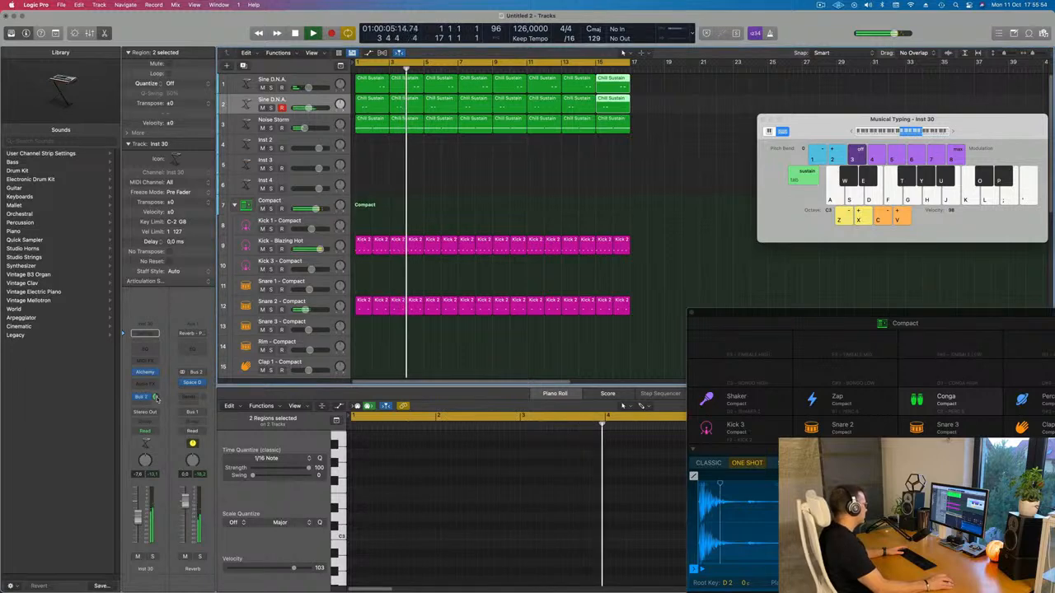
# - Add a send to Bus 3 (Delay) on the duplicated Sine D.N.A. track and raise its send level
pyautogui.click(146, 399)
pyautogui.moveTo(145, 417)
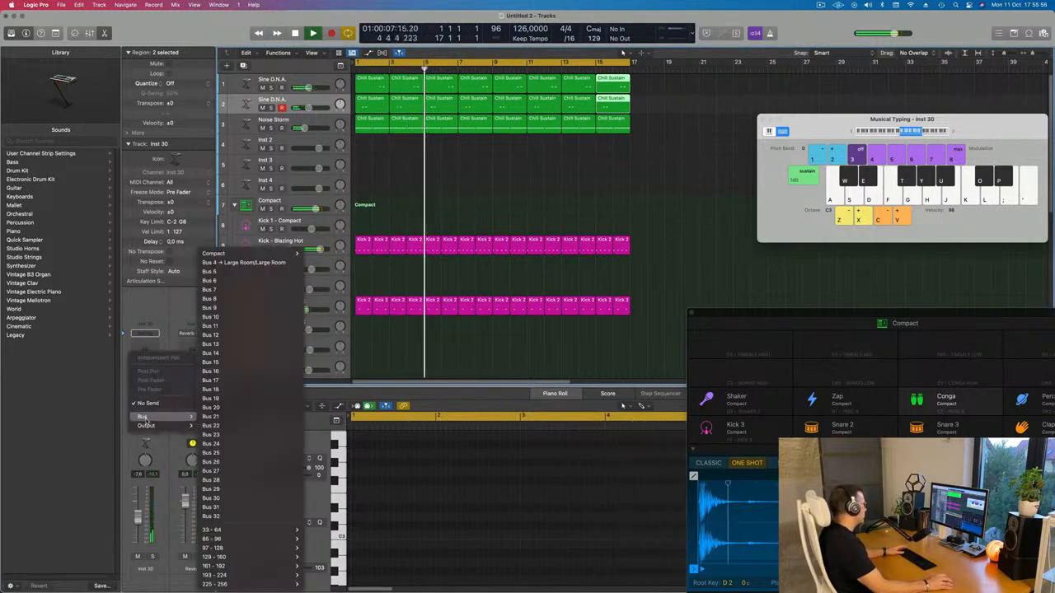
pyautogui.moveTo(245, 258)
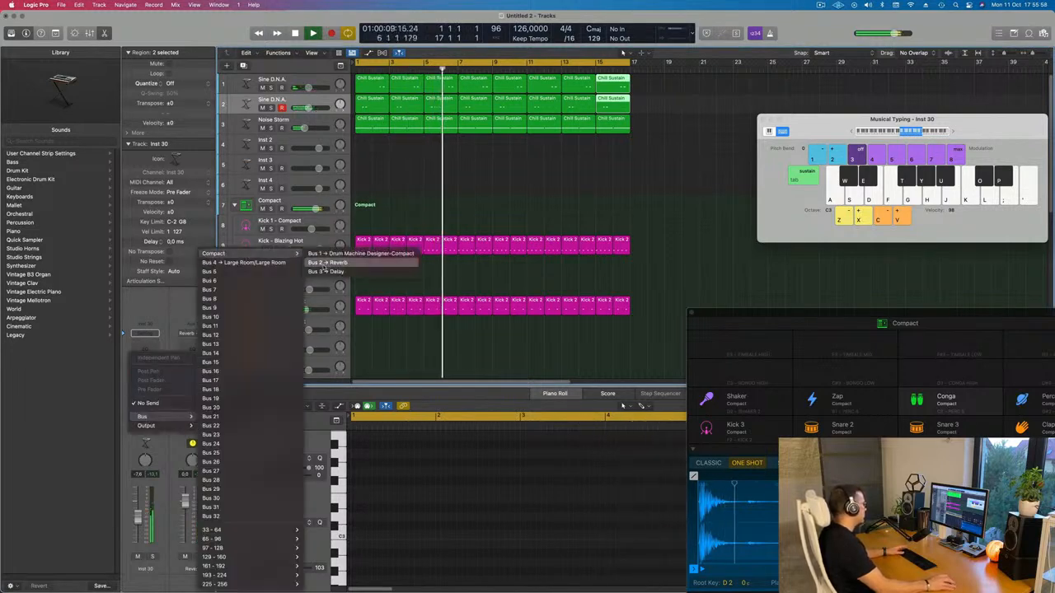
pyautogui.click(327, 271)
pyautogui.press('Return')
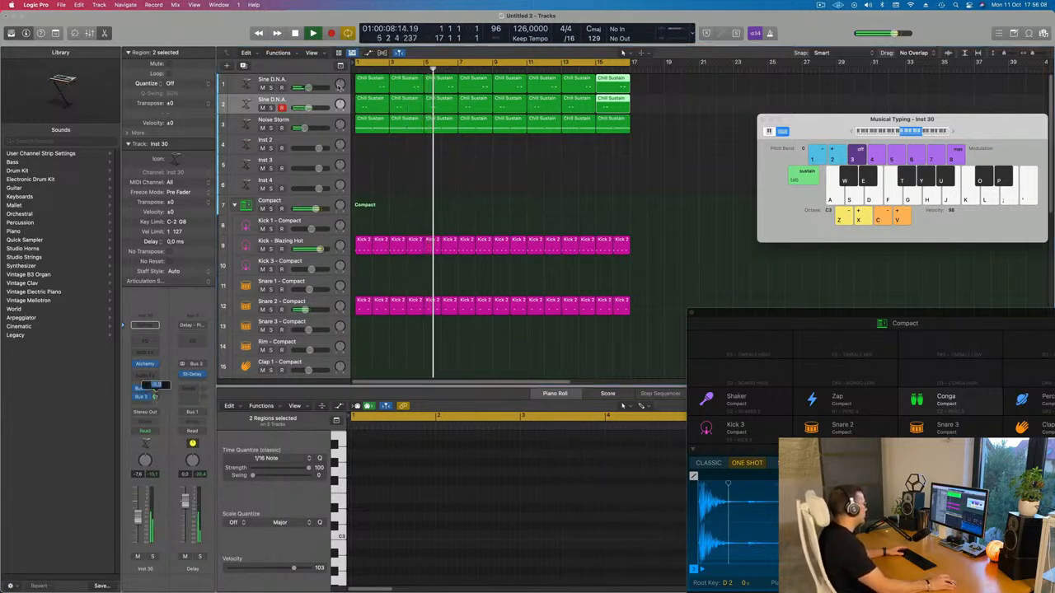
# - Duplicate the original Sine D.N.A. track and copy its eight Chill Sustain regions onto the new track
pyautogui.press('Up')
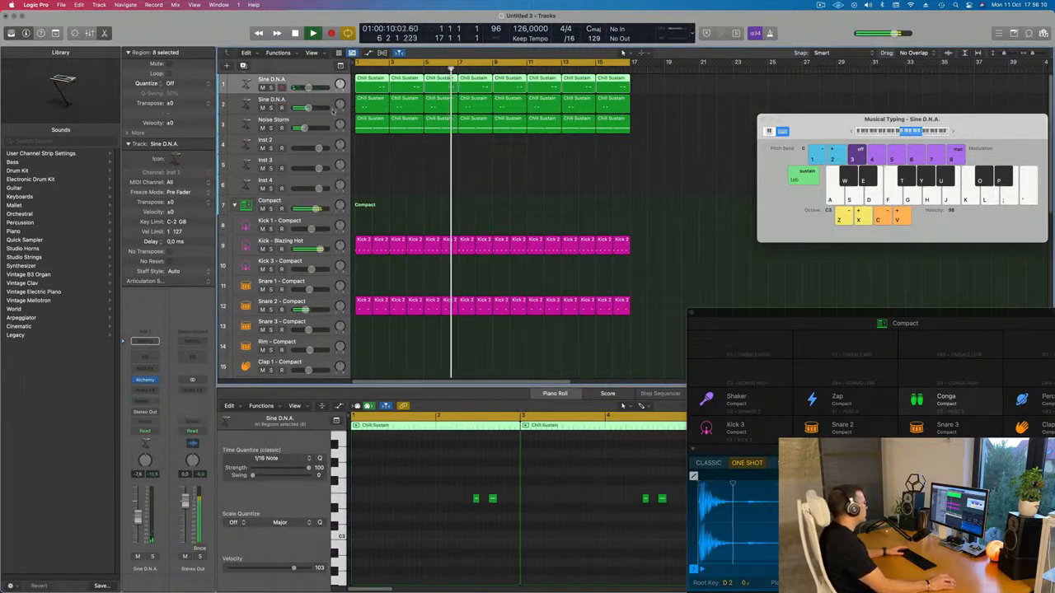
pyautogui.press('super+d')
pyautogui.moveTo(637, 88); pyautogui.dragTo(371, 108)
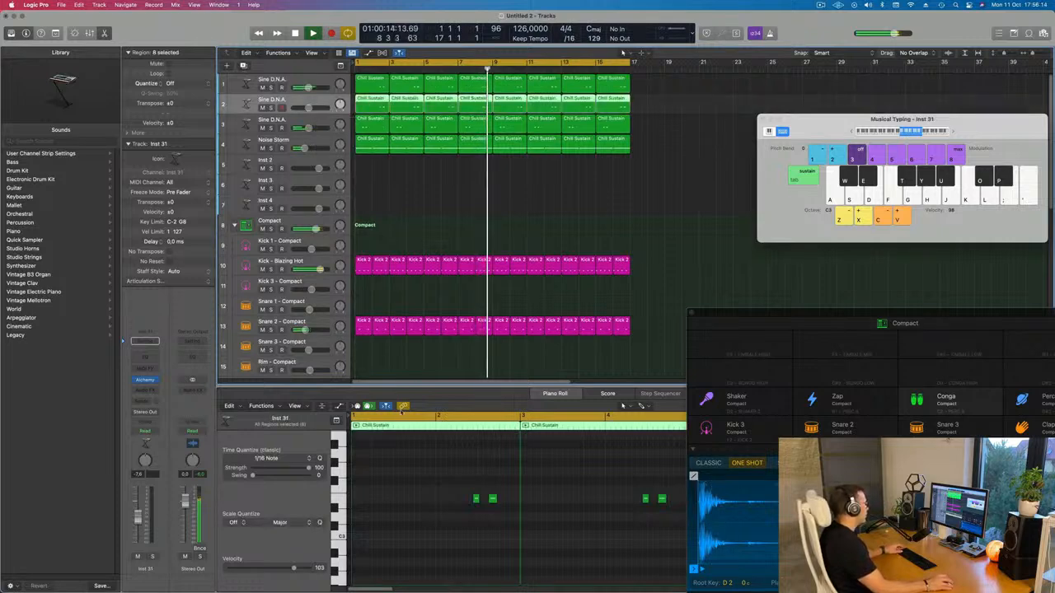
pyautogui.press('space')
pyautogui.press('super+Left')
pyautogui.press('super+Left')
pyautogui.press('super+Left')
pyautogui.press('super+Left')
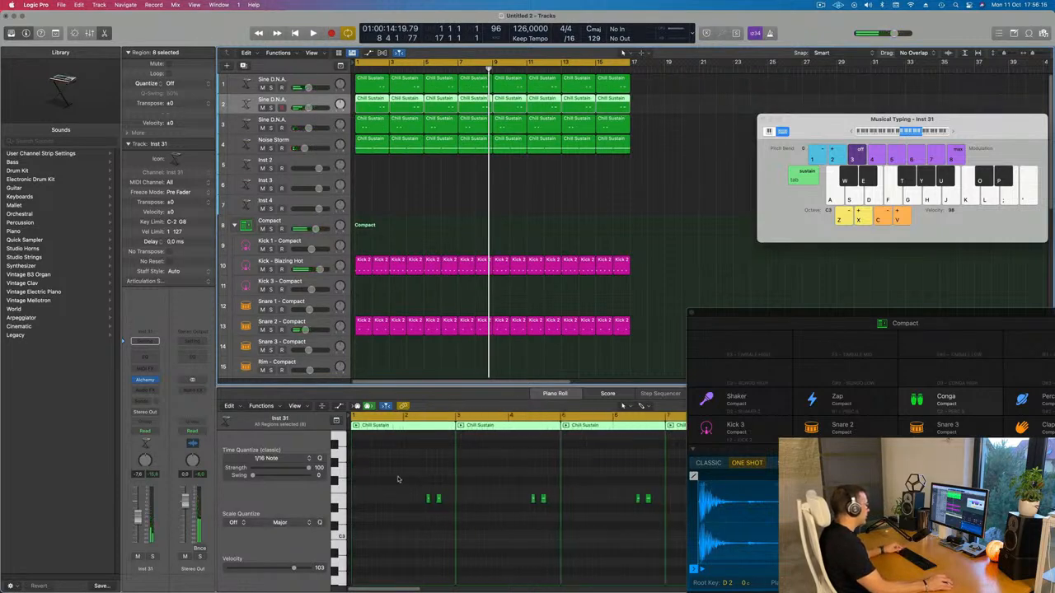
pyautogui.press('super+a')
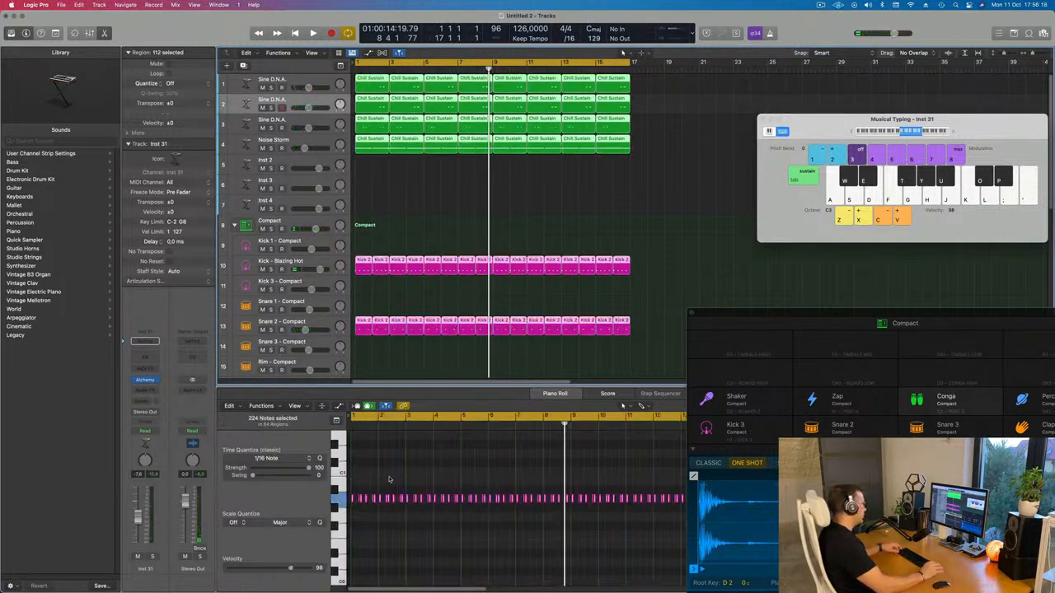
pyautogui.click(474, 464)
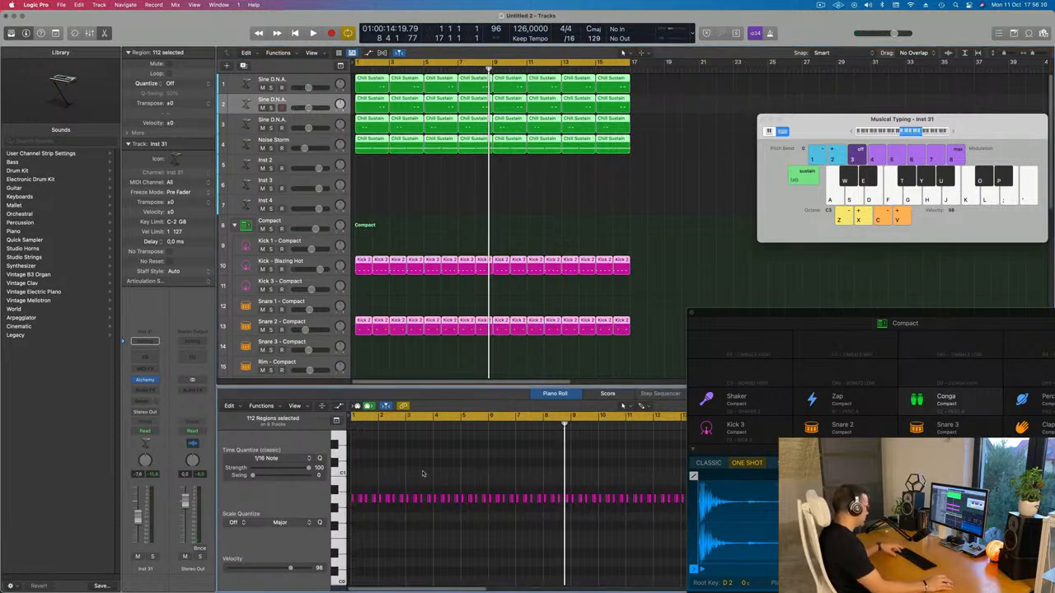
pyautogui.click(430, 170)
# - Transpose all notes in the new track's eight regions to another octave and play the loop from the start
pyautogui.click(315, 102)
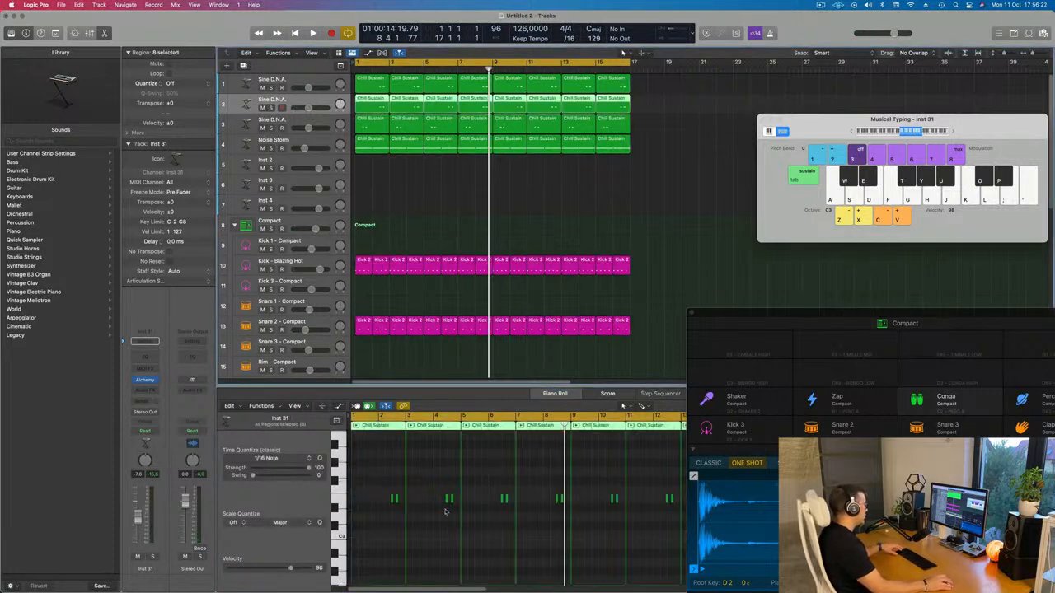
pyautogui.click(438, 493)
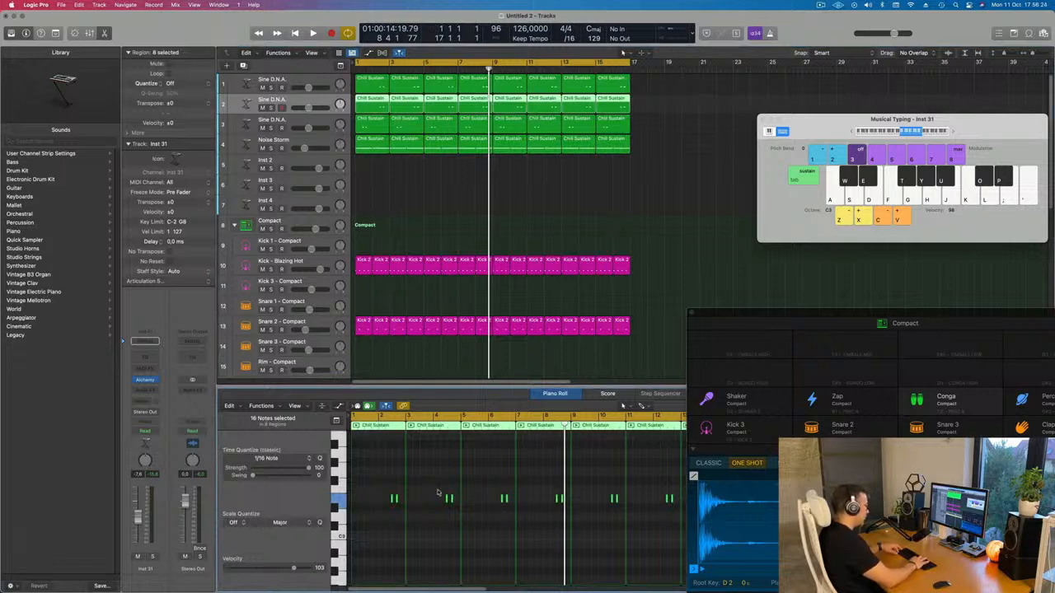
pyautogui.press('Return')
pyautogui.press('space')
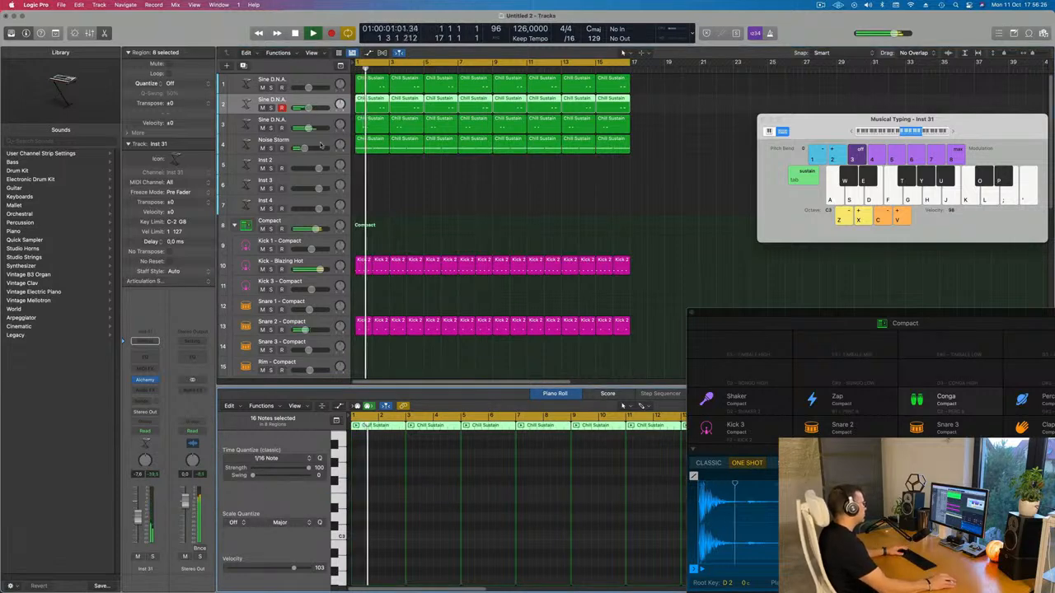
# - Open Alchemy on the new Sine D.N.A. track, load the Slow Acid Wave Bass preset and move the window clear of the tracks
pyautogui.click(320, 112)
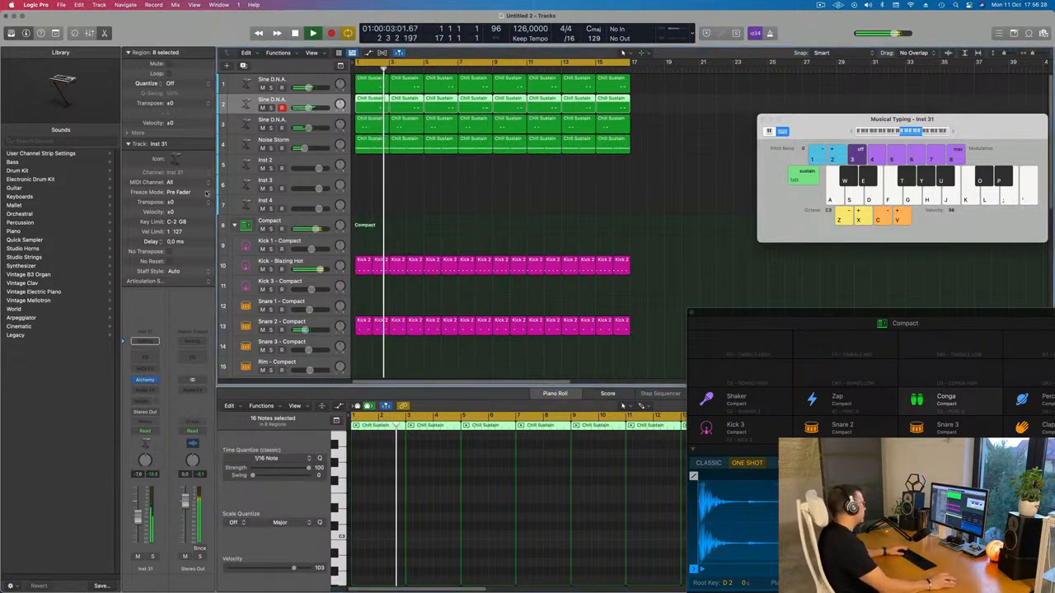
pyautogui.click(148, 383)
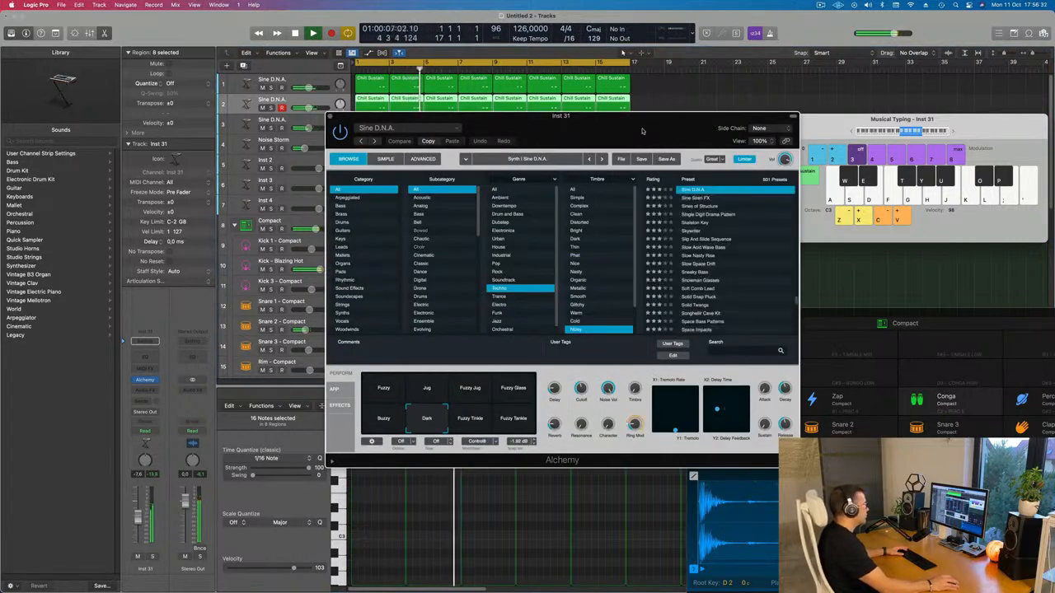
pyautogui.moveTo(642, 131); pyautogui.dragTo(518, 123)
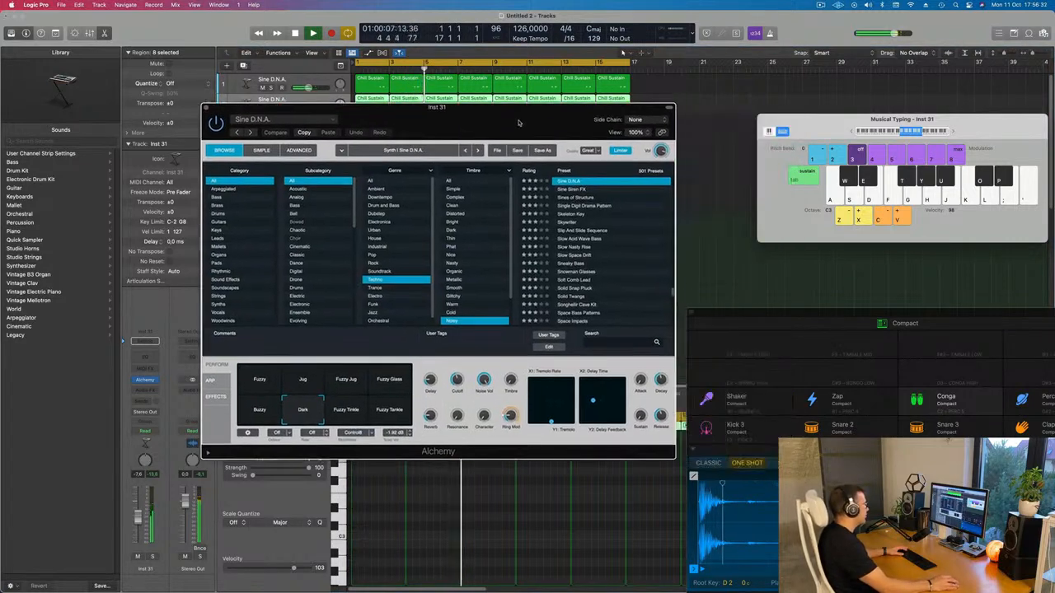
pyautogui.click(585, 245)
pyautogui.moveTo(502, 127); pyautogui.dragTo(562, 199)
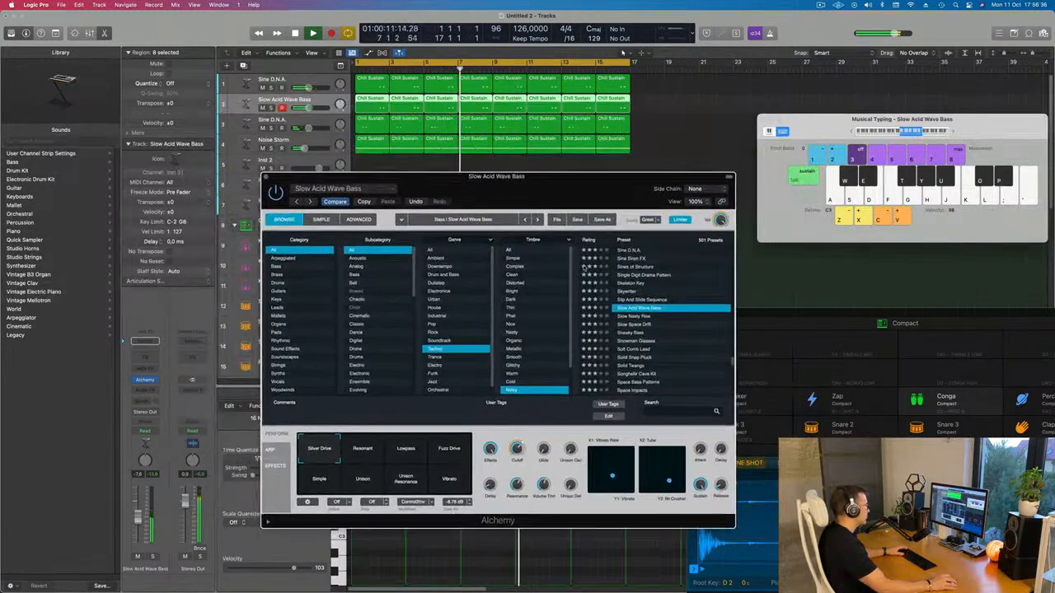
# - Audition the Resonant and Lowpass snapshots of Slow Acid Wave Bass, return to Resonant and restart playback
pyautogui.click(378, 454)
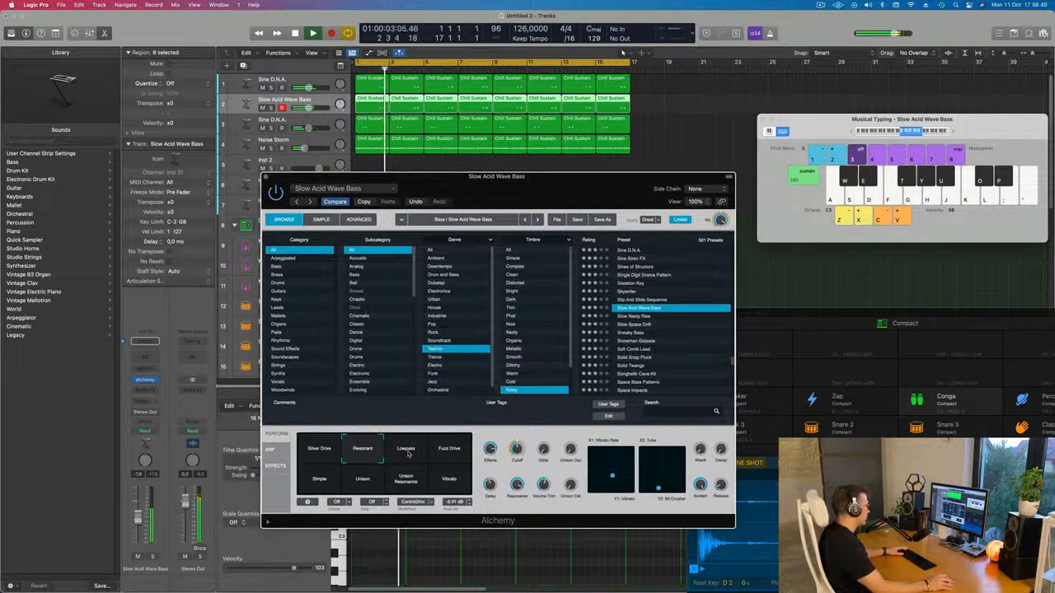
pyautogui.click(408, 454)
pyautogui.click(357, 450)
pyautogui.press('space')
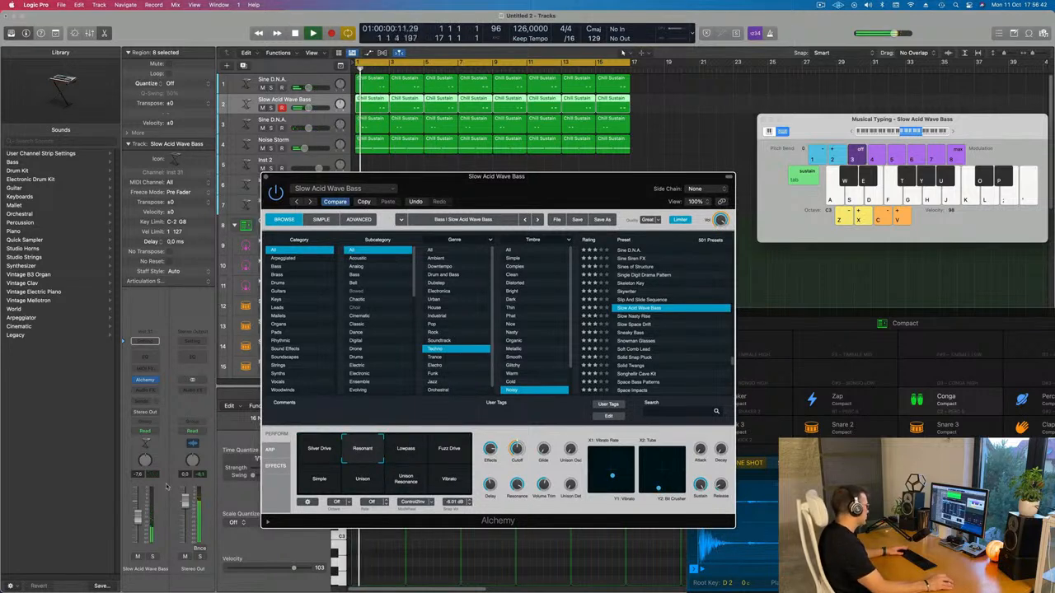
# - Lower the Slow Acid Wave Bass track volume to about -15.6 dB and reduce the preset's Cutoff
pyautogui.click(623, 52)
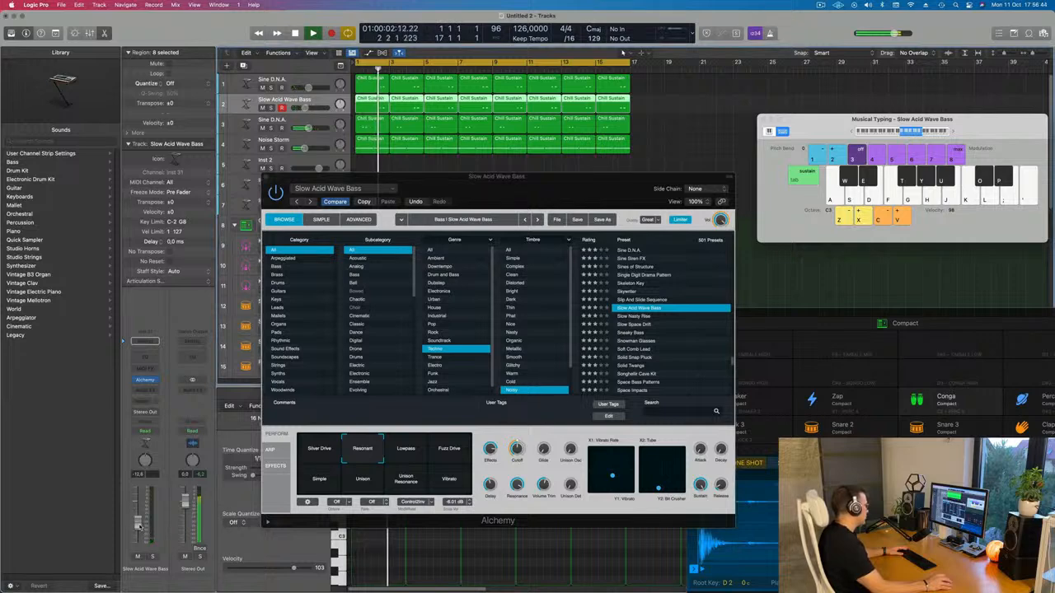
pyautogui.click(521, 471)
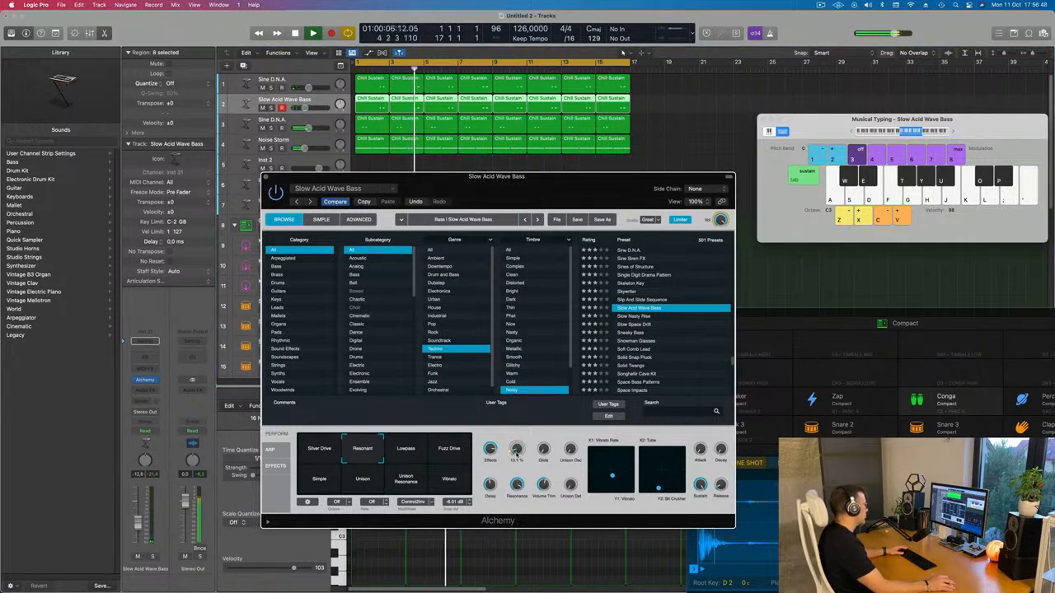
pyautogui.click(139, 524)
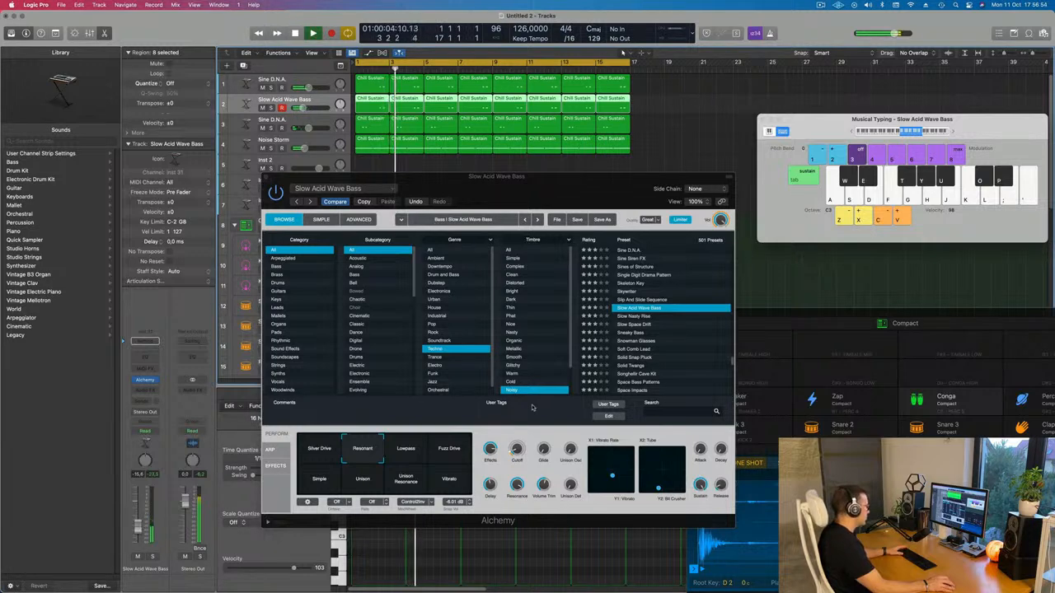
pyautogui.click(516, 450)
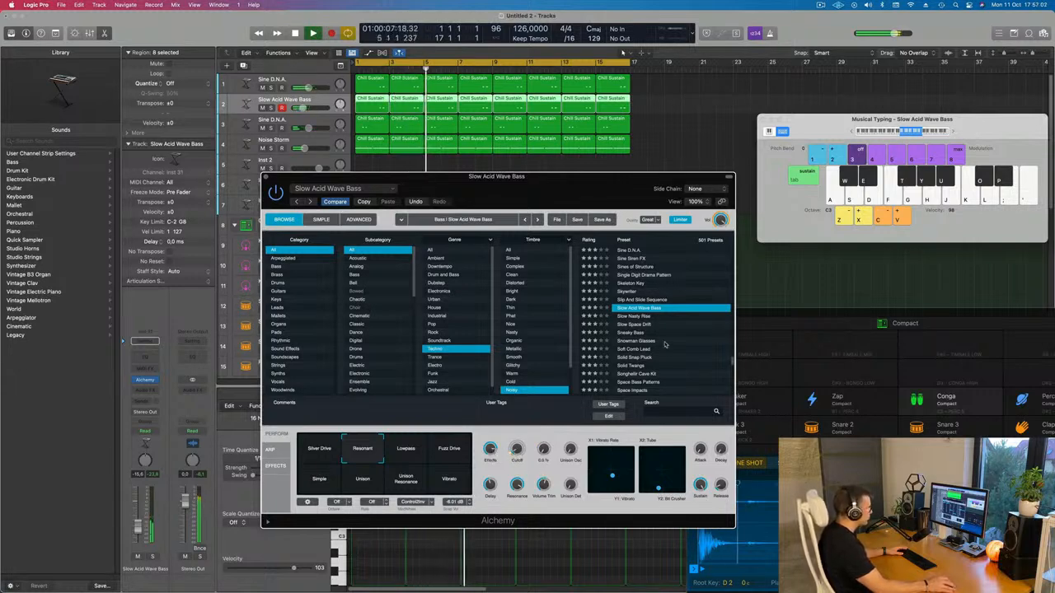
# - Audition the Slow Nasty Rise, Sneaky Bass, Soft Comb Lead, Solid Snap Pluck and Solid Twangs presets in Alchemy
pyautogui.click(635, 316)
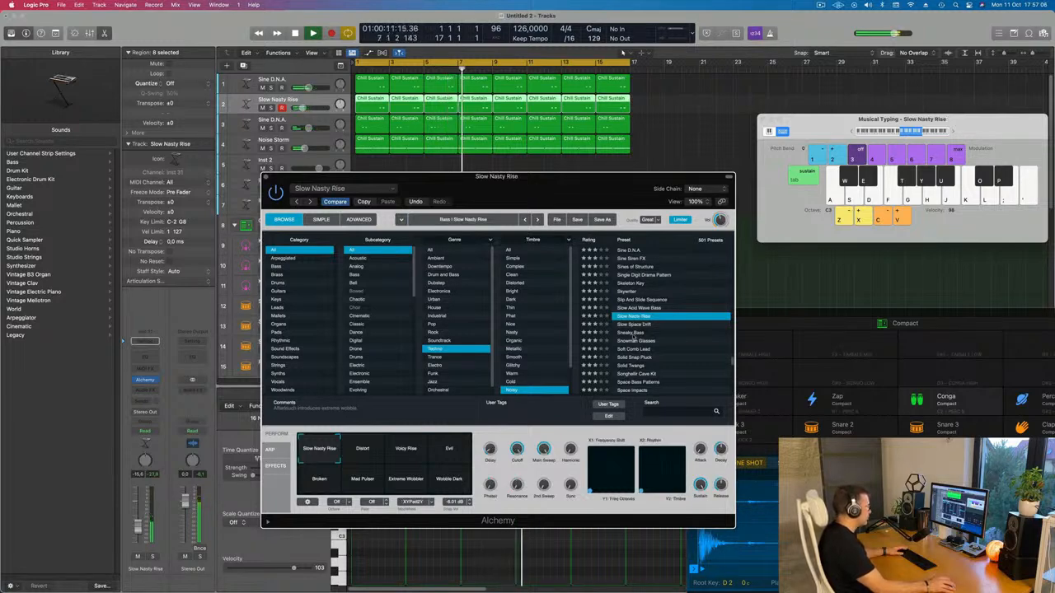
pyautogui.click(633, 333)
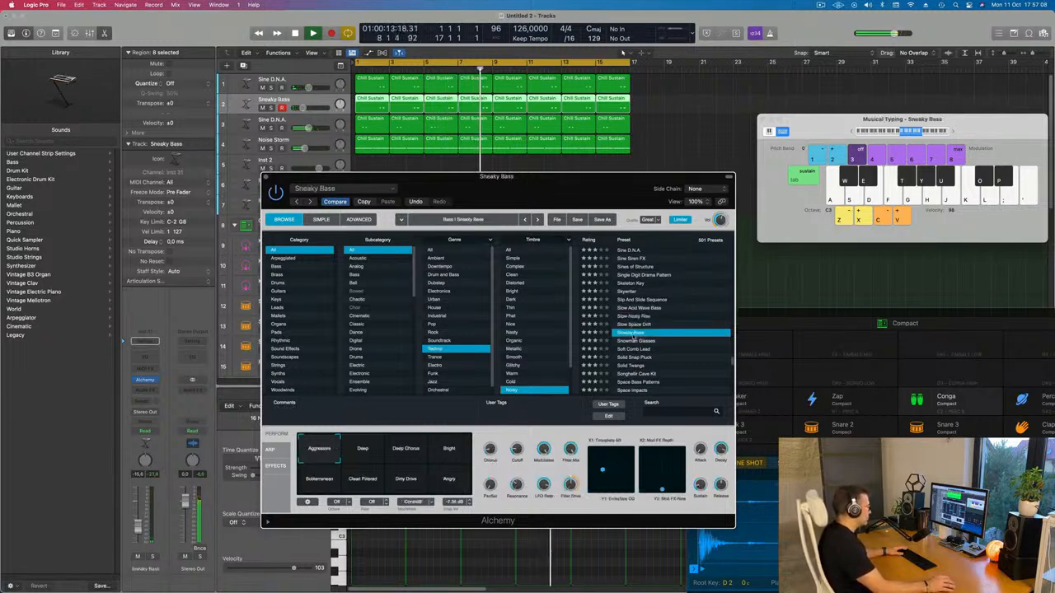
pyautogui.click(632, 350)
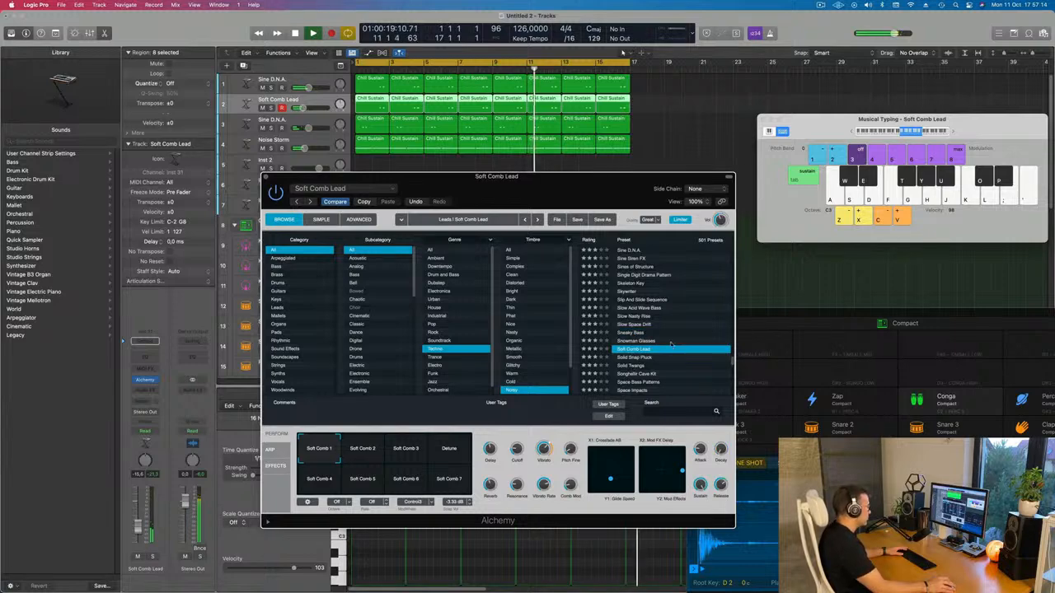
pyautogui.press('Down')
pyautogui.press('Down')
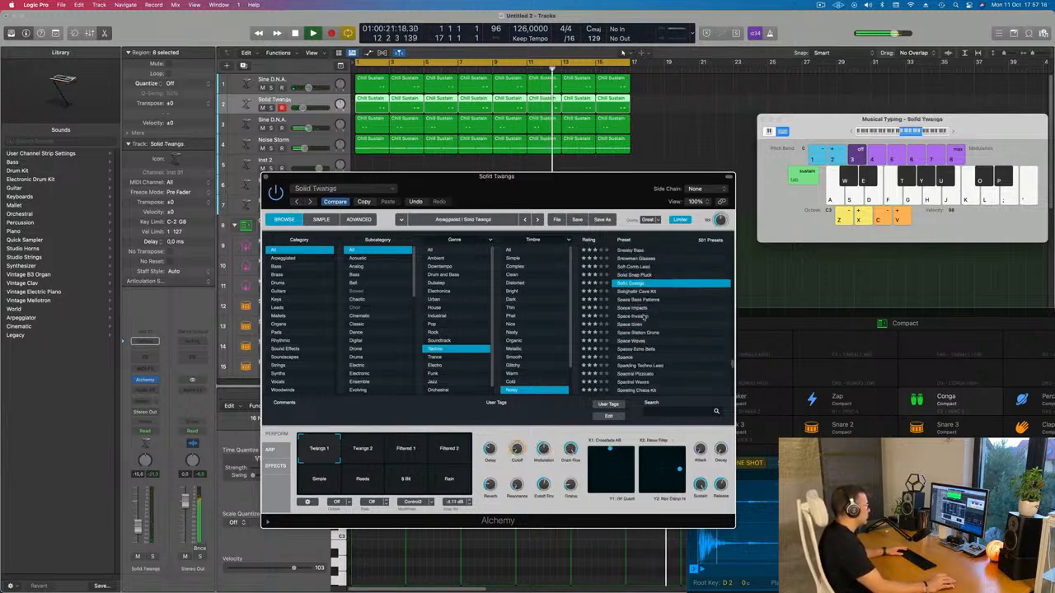
# - Audition the Space Invasion and Spacey Echo Bells presets and set the track volume to -12.0 dB
pyautogui.click(620, 317)
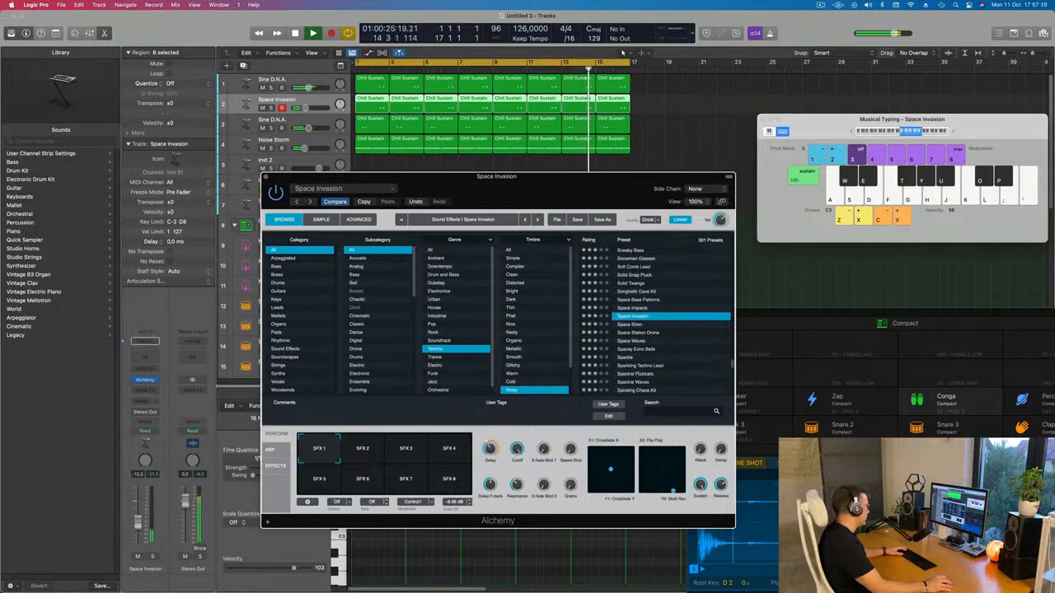
pyautogui.click(622, 52)
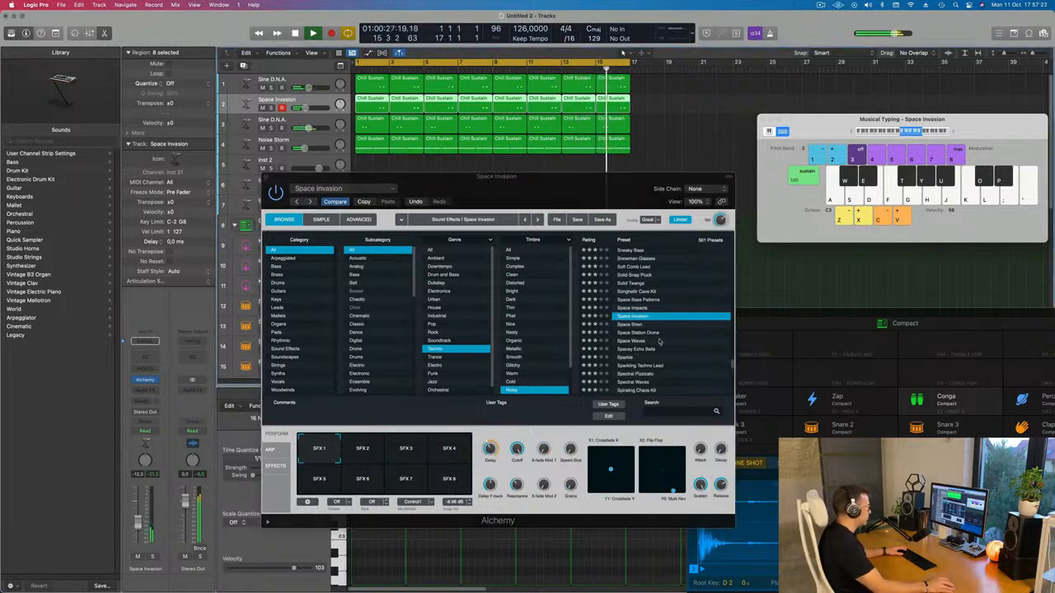
pyautogui.scroll(-2, 651, 342)
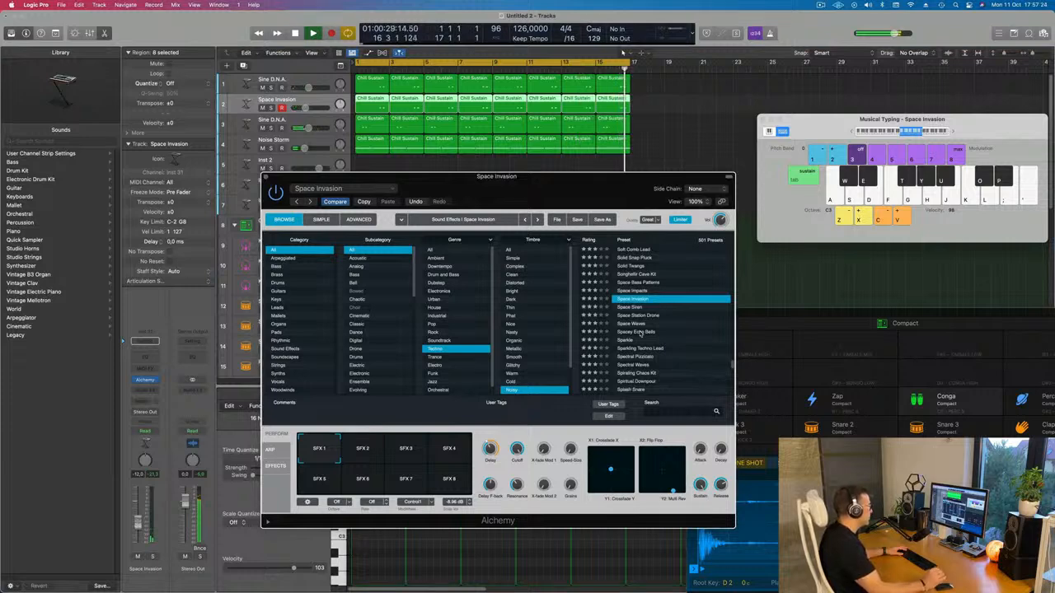
pyautogui.click(636, 332)
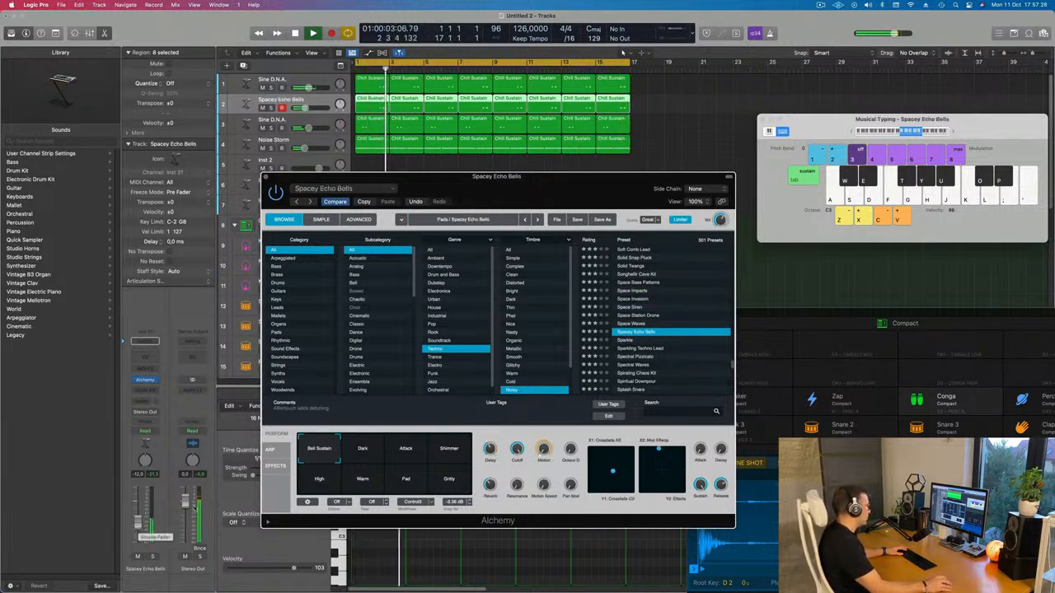
# - Reset the Timbre filter to All, load the Stretched Staccato preset and restart the loop from the beginning
pyautogui.scroll(-5, 633, 374)
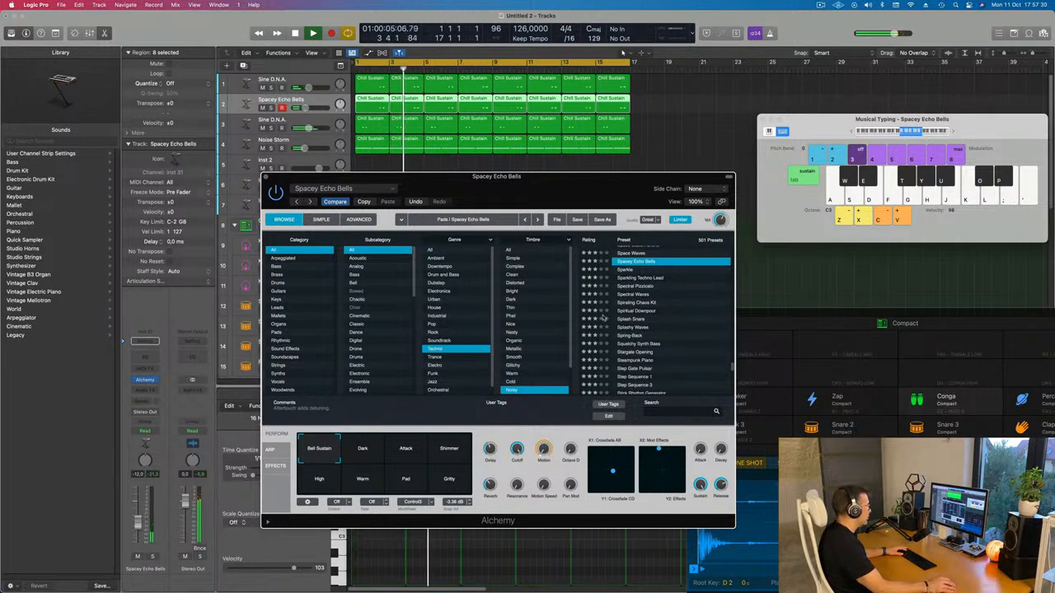
pyautogui.scroll(-1, 703, 314)
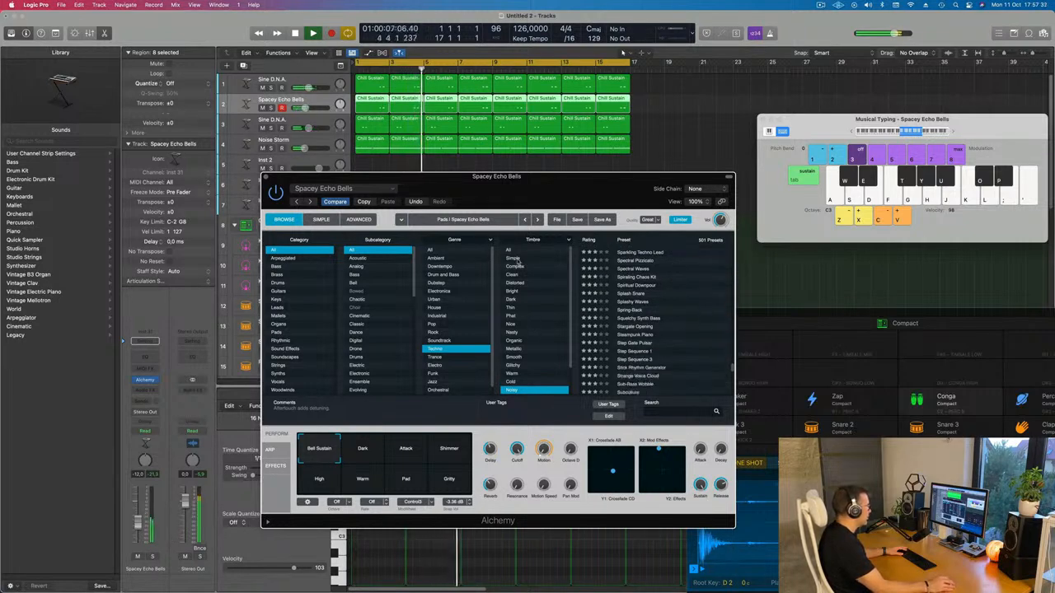
pyautogui.click(510, 250)
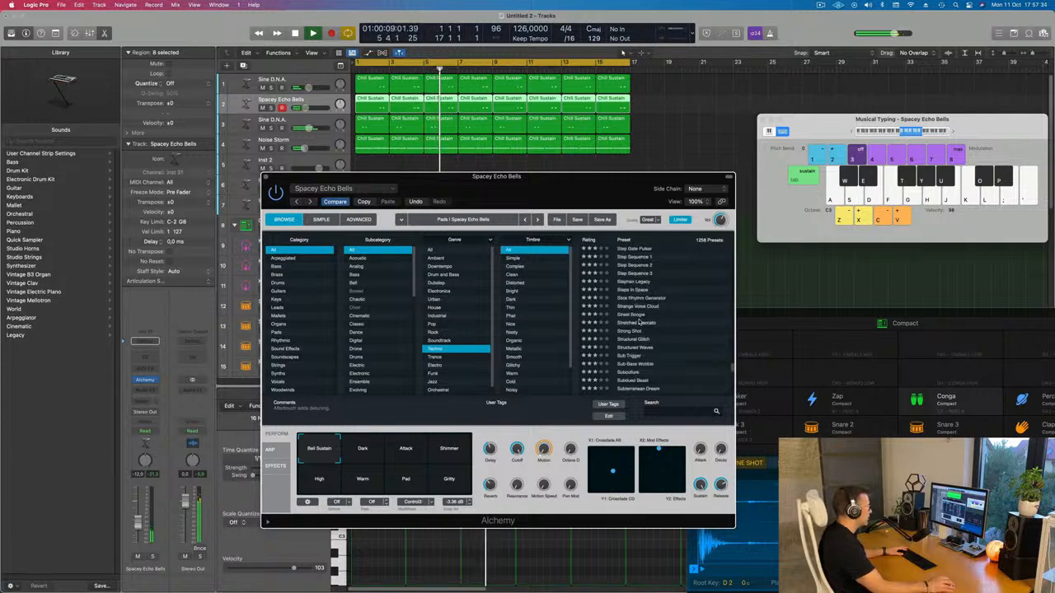
pyautogui.click(643, 322)
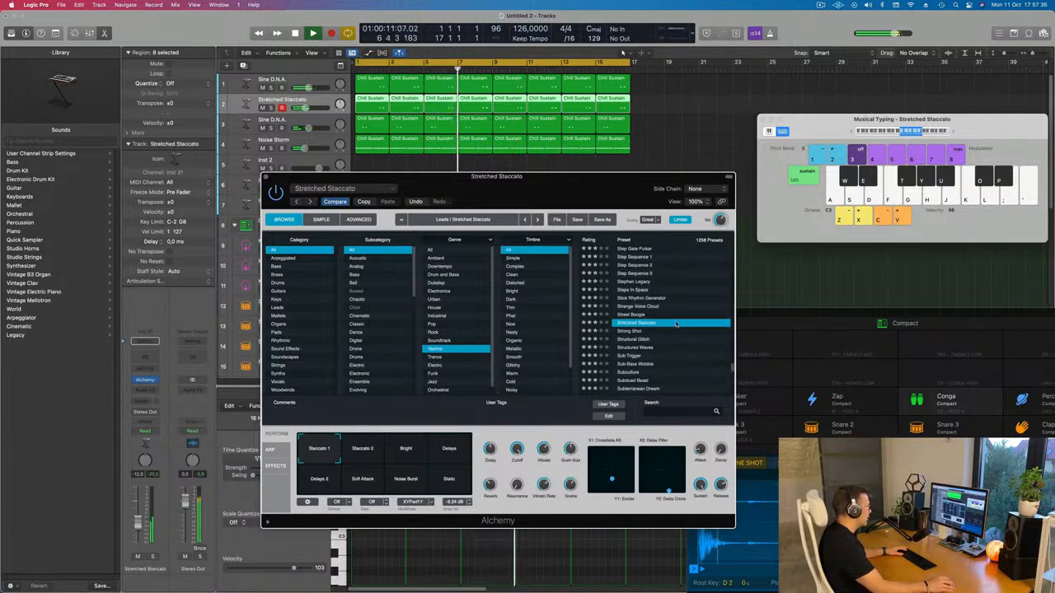
pyautogui.press('Return')
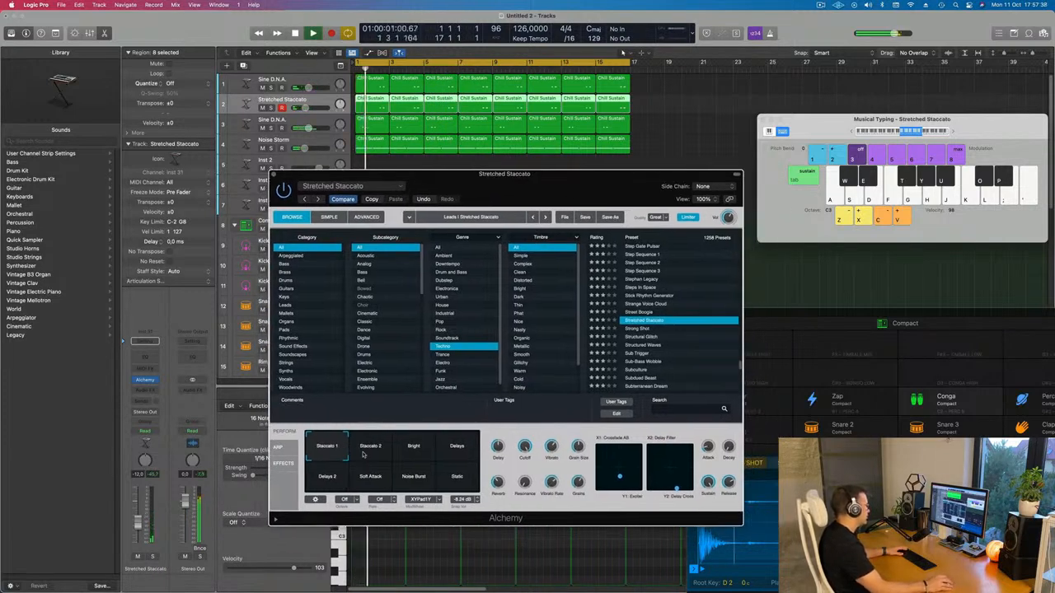
# - Audition the Staccato 2, Bright and Delays snapshots of the Stretched Staccato preset
pyautogui.click(363, 454)
pyautogui.click(417, 453)
pyautogui.click(466, 448)
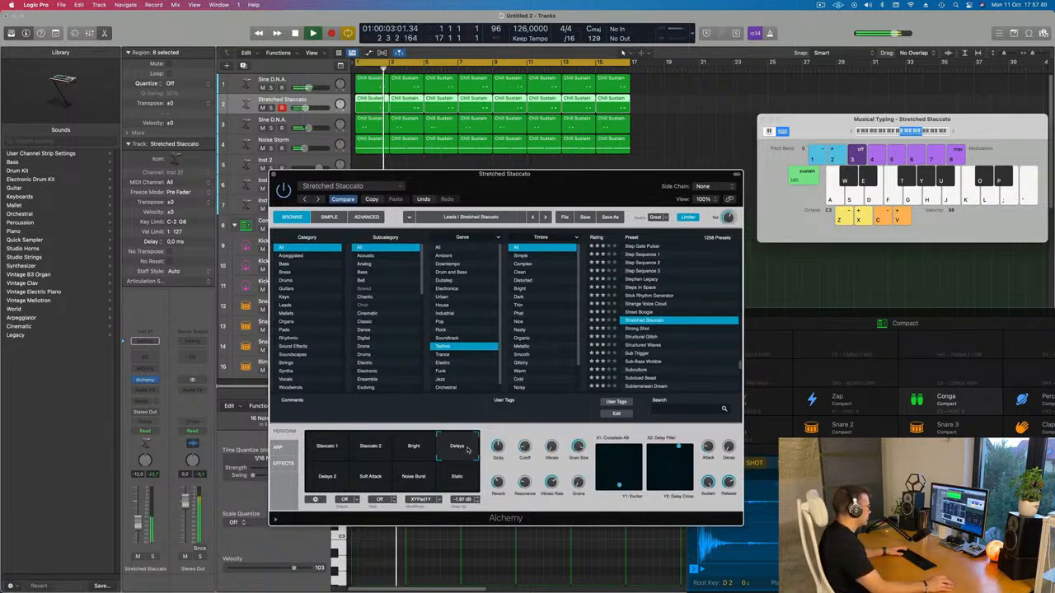
# - Audition the Static, Noise Burst and Soft Attack snapshots of Stretched Staccato, return to Delays and close Alchemy
pyautogui.press('Return')
pyautogui.press('space')
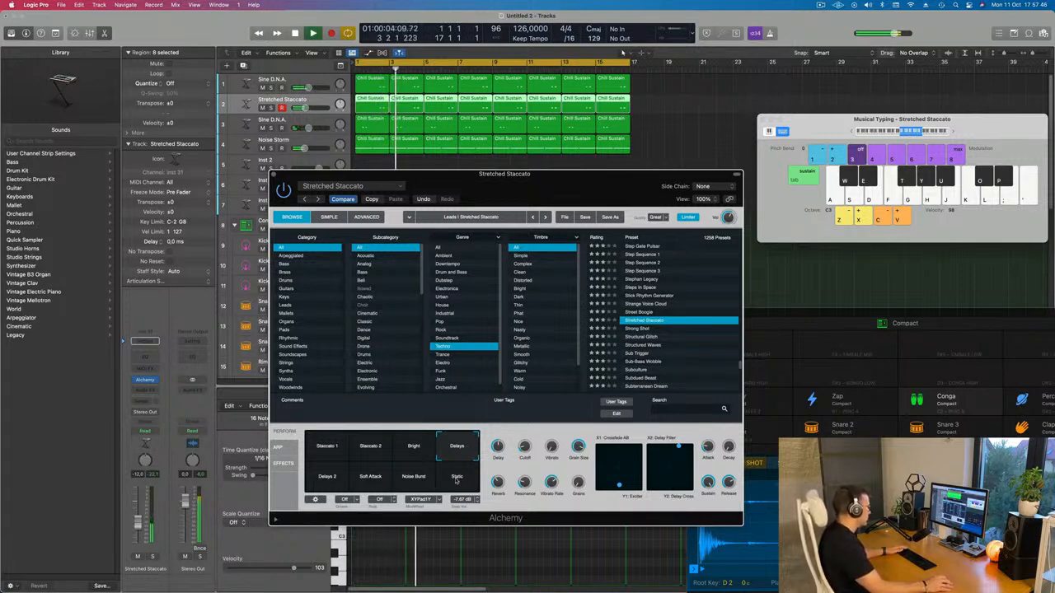
pyautogui.click(456, 478)
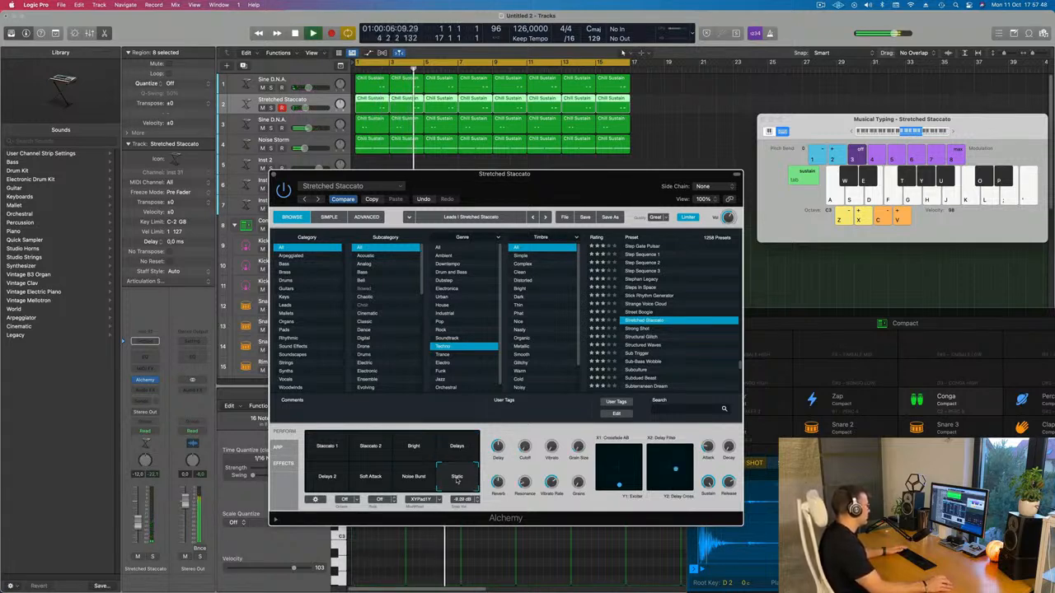
pyautogui.click(411, 484)
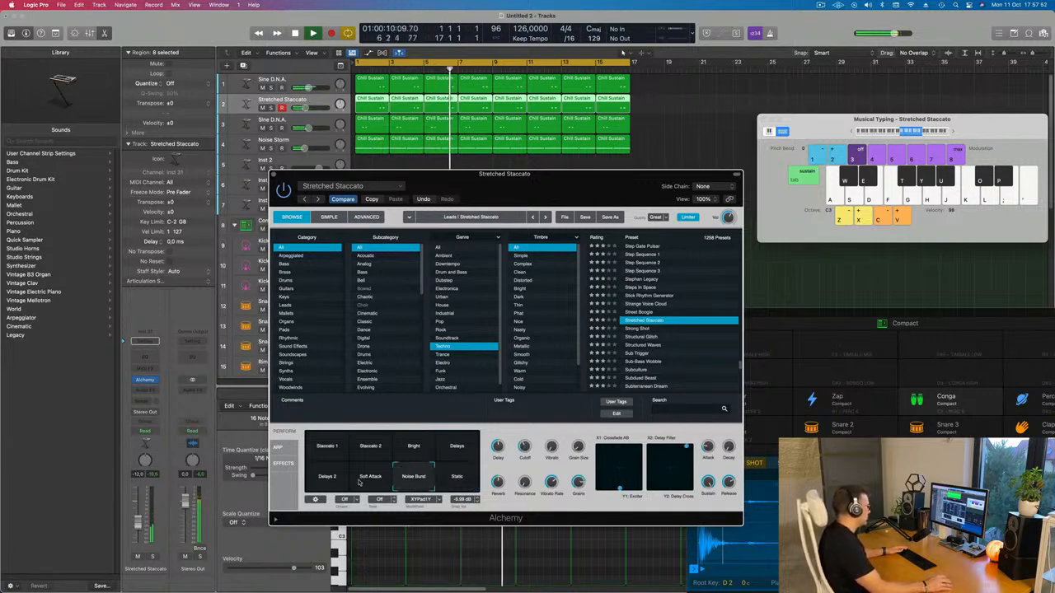
pyautogui.click(360, 484)
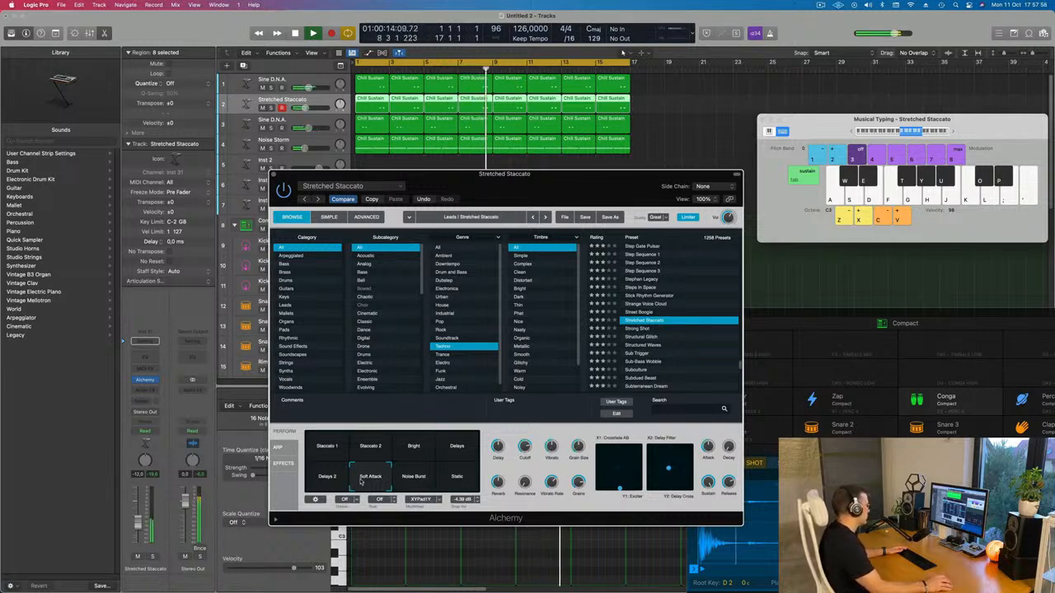
pyautogui.click(439, 449)
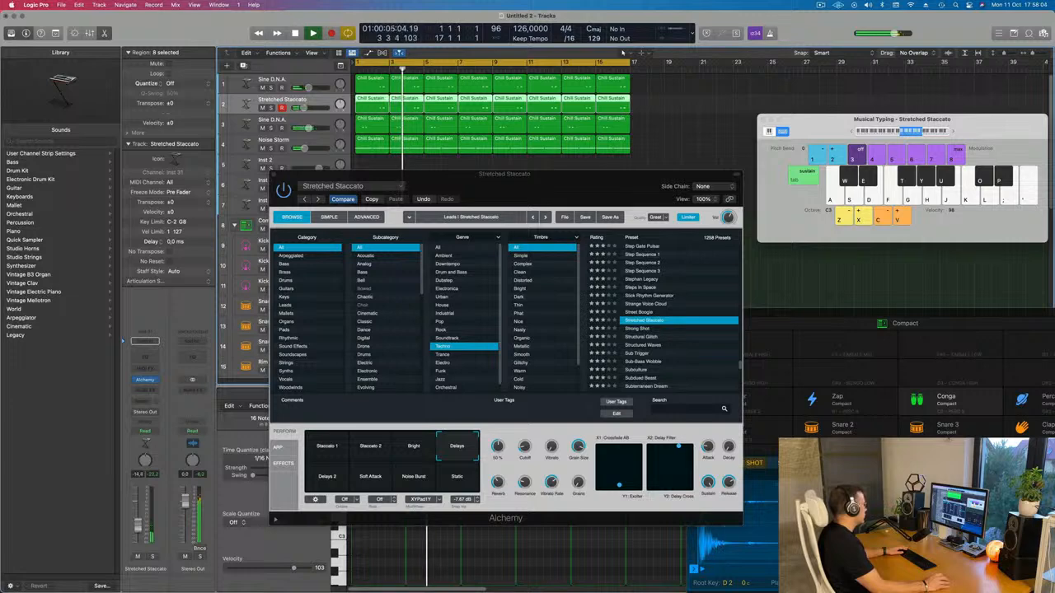
pyautogui.moveTo(330, 181); pyautogui.dragTo(313, 222)
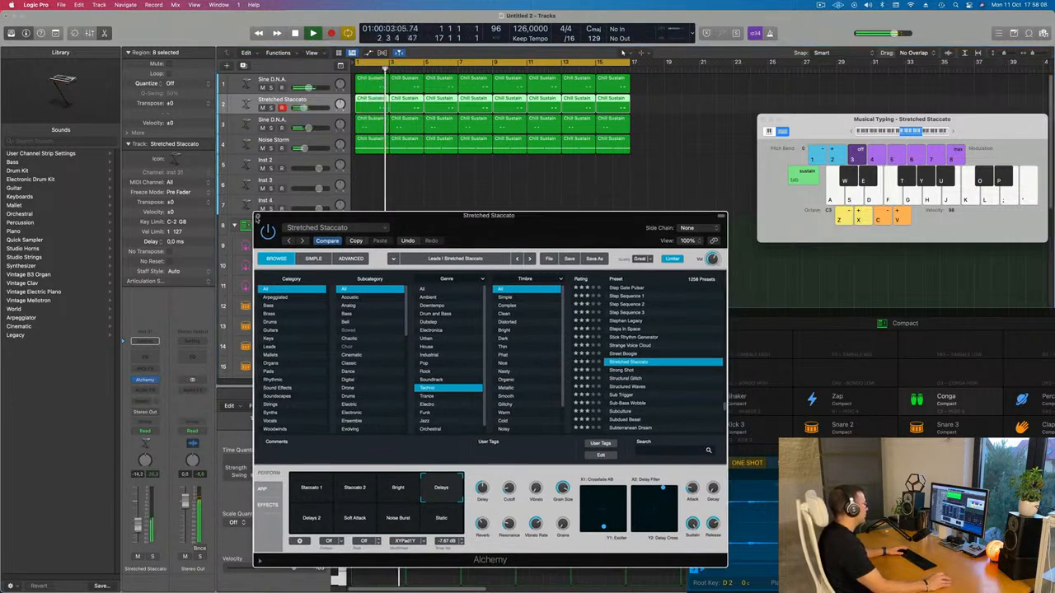
pyautogui.click(258, 216)
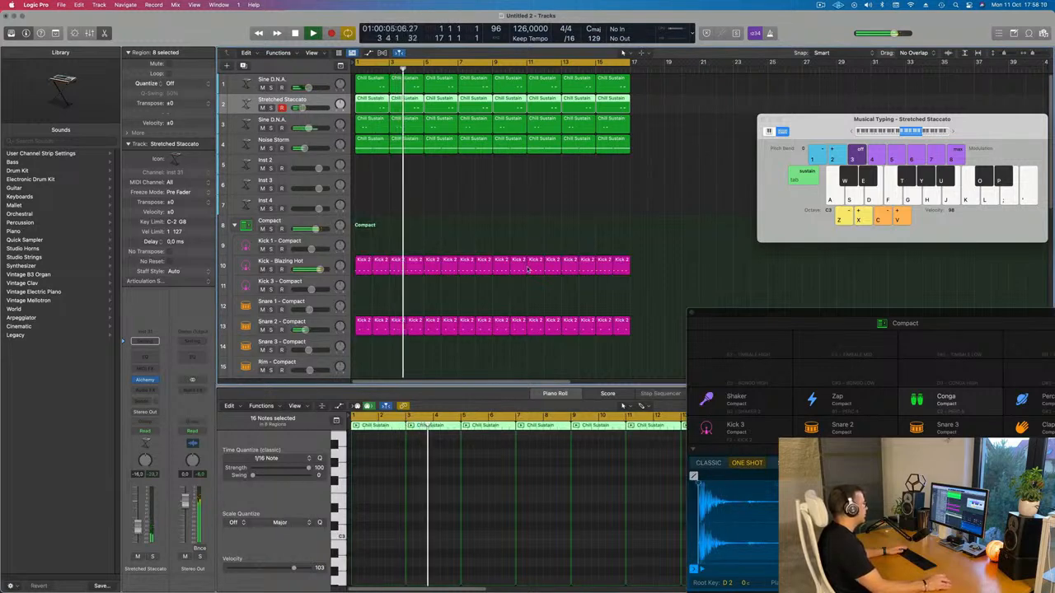
# - Copy the first Hi-Hat Pedal region onto the Hi-Hat Open track at bar 1 and restart the loop
pyautogui.press('Return')
pyautogui.scroll(-3, 527, 219)
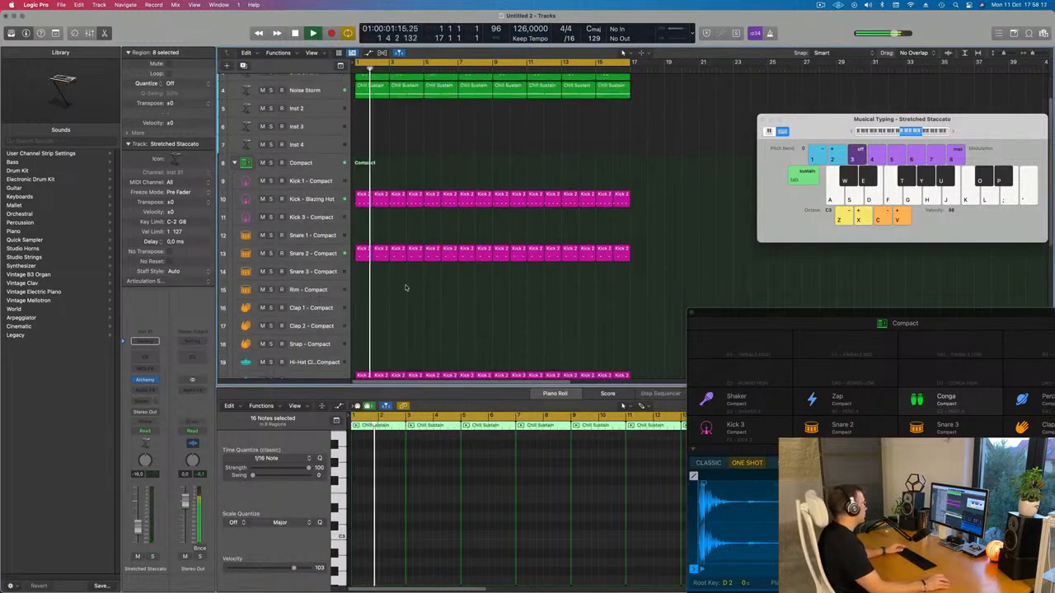
pyautogui.scroll(-5, 400, 257)
pyautogui.scroll(-2, 363, 251)
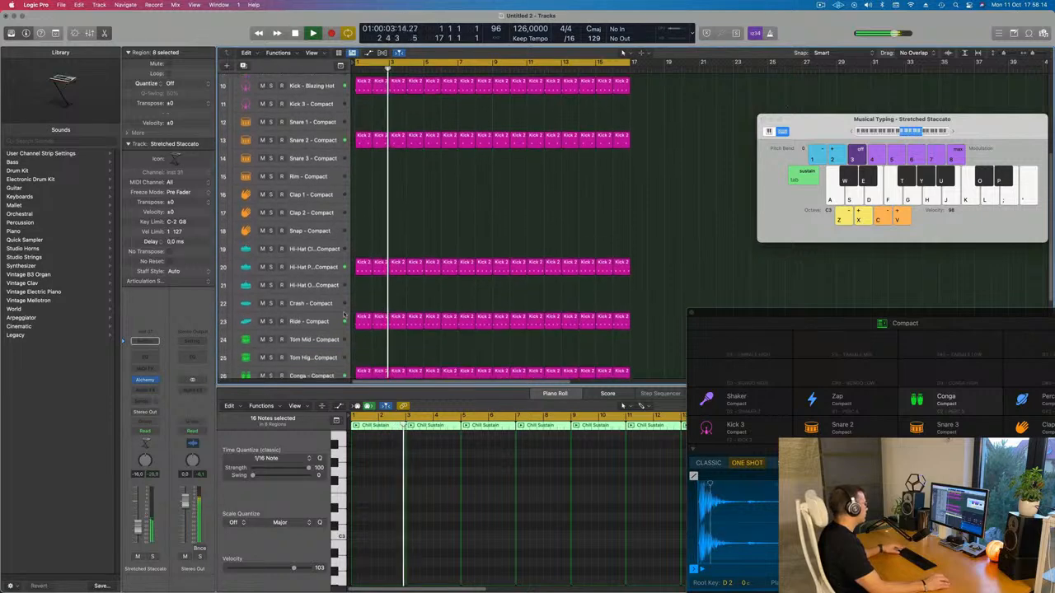
pyautogui.click(359, 257)
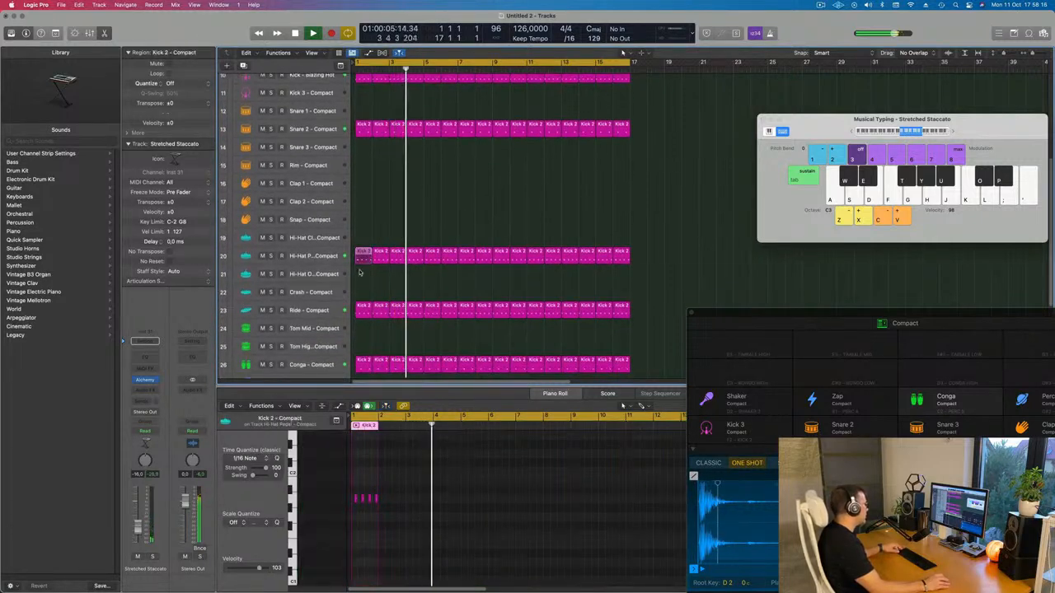
pyautogui.moveTo(359, 256); pyautogui.dragTo(361, 274)
pyautogui.press('Return')
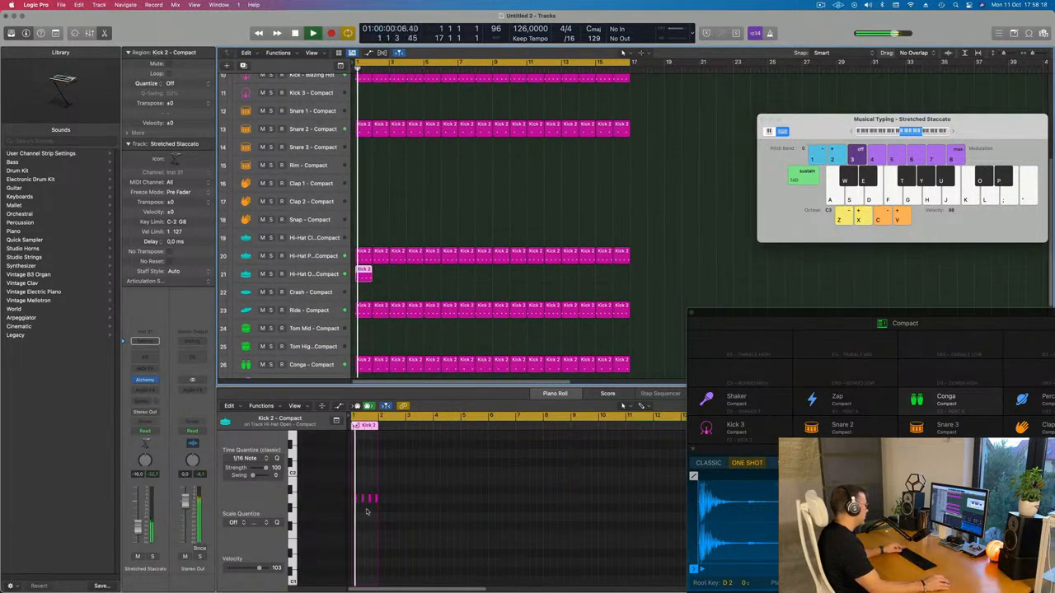
# - Build a one-bar, twelve-hit sixteenth pattern from shortened copies of the Hi-Hat Open notes, leaving the offbeats empty, and repeat the region across all 16 bars
pyautogui.scroll(5, 369, 510)
pyautogui.press('space')
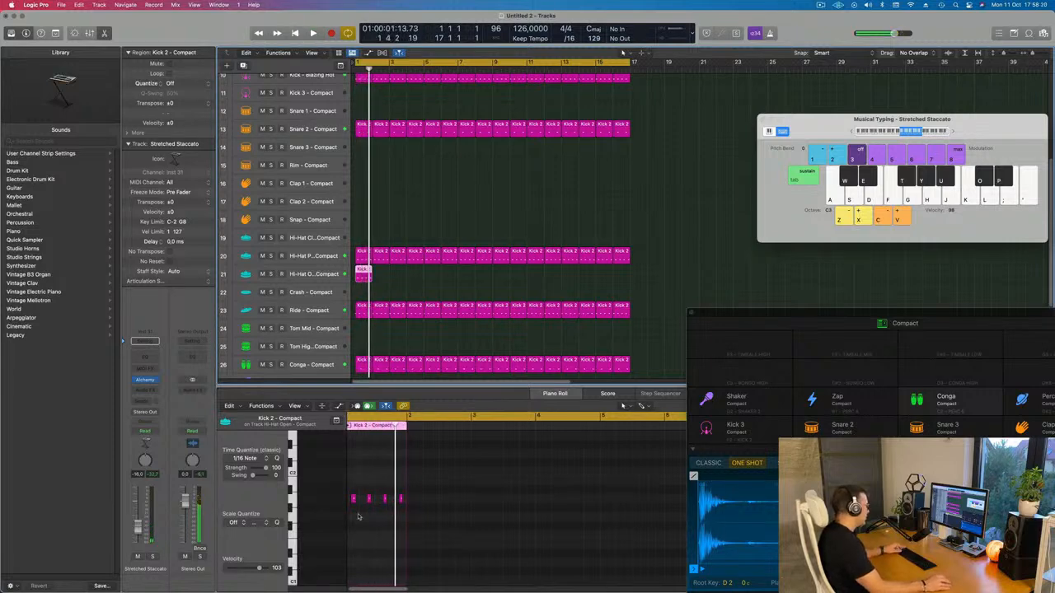
pyautogui.scroll(5, 358, 516)
pyautogui.press('super+a')
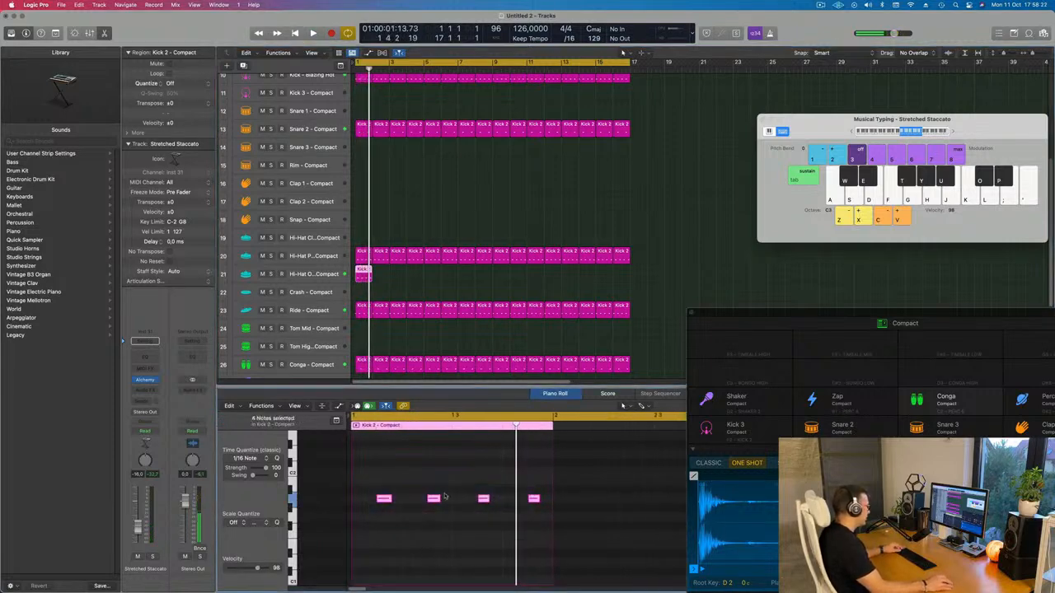
pyautogui.click(386, 498)
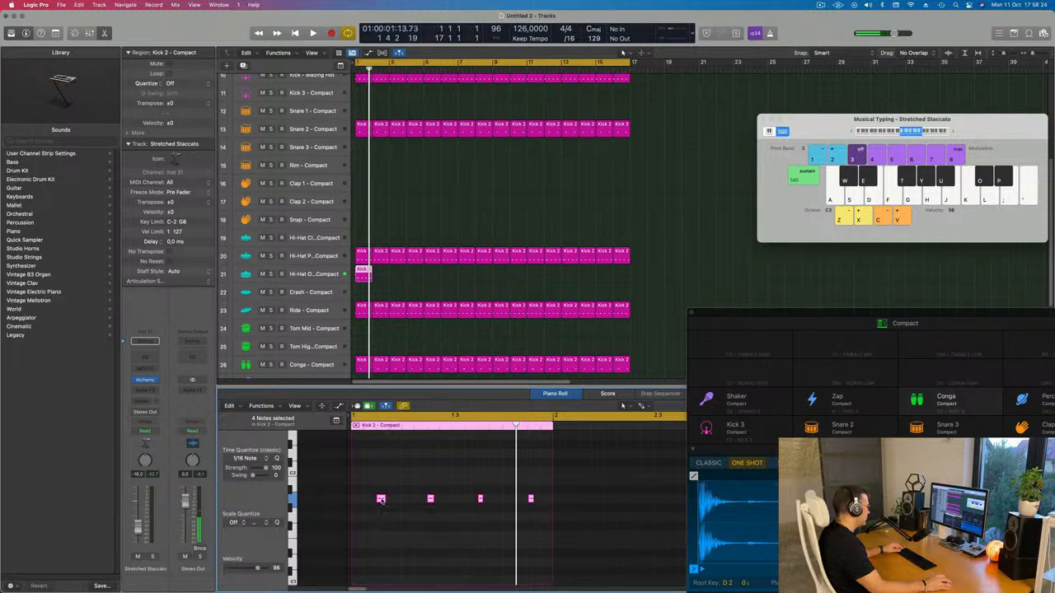
pyautogui.moveTo(385, 499)
pyautogui.mouseDown()
pyautogui.moveTo(356, 500)
pyautogui.moveTo(394, 504)
pyautogui.mouseUp()
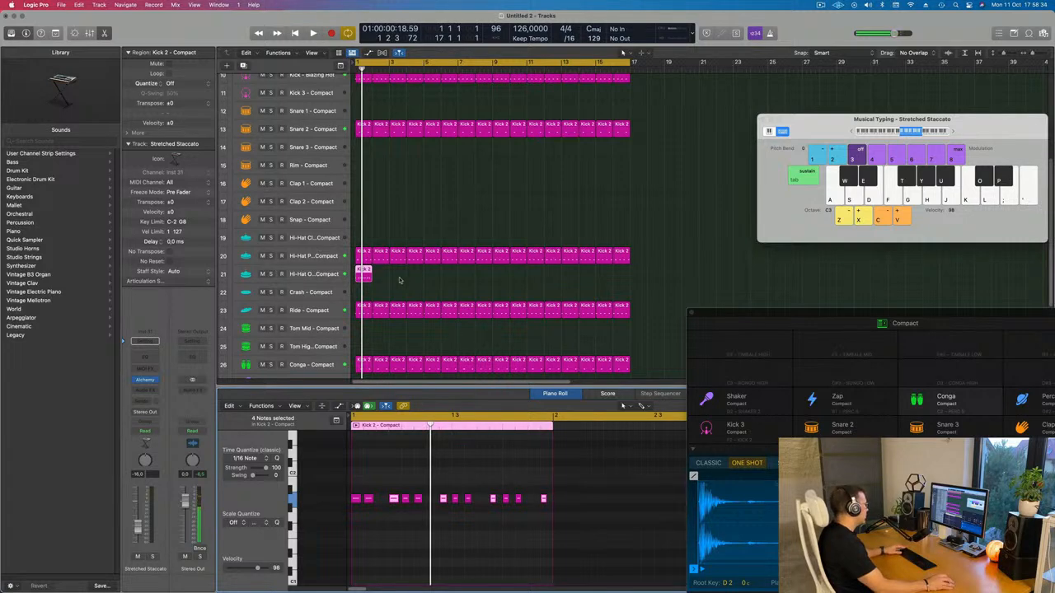
pyautogui.press('super+r')
pyautogui.press('super+r')
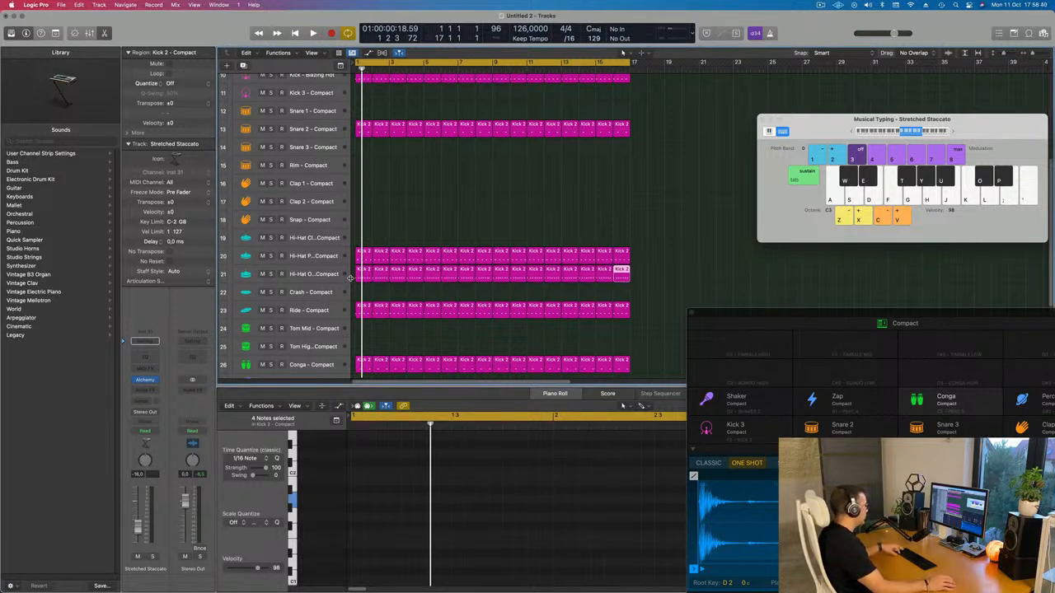
# - Color and name all regions in the arrangement by their tracks
pyautogui.press('super+a')
pyautogui.rightClick(522, 252)
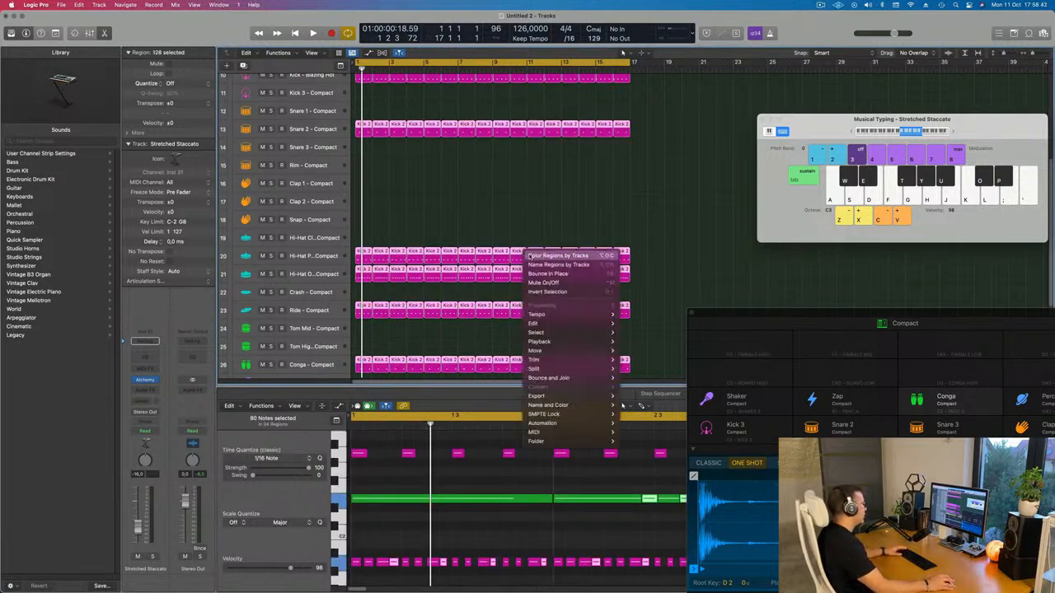
pyautogui.click(530, 255)
pyautogui.rightClick(523, 252)
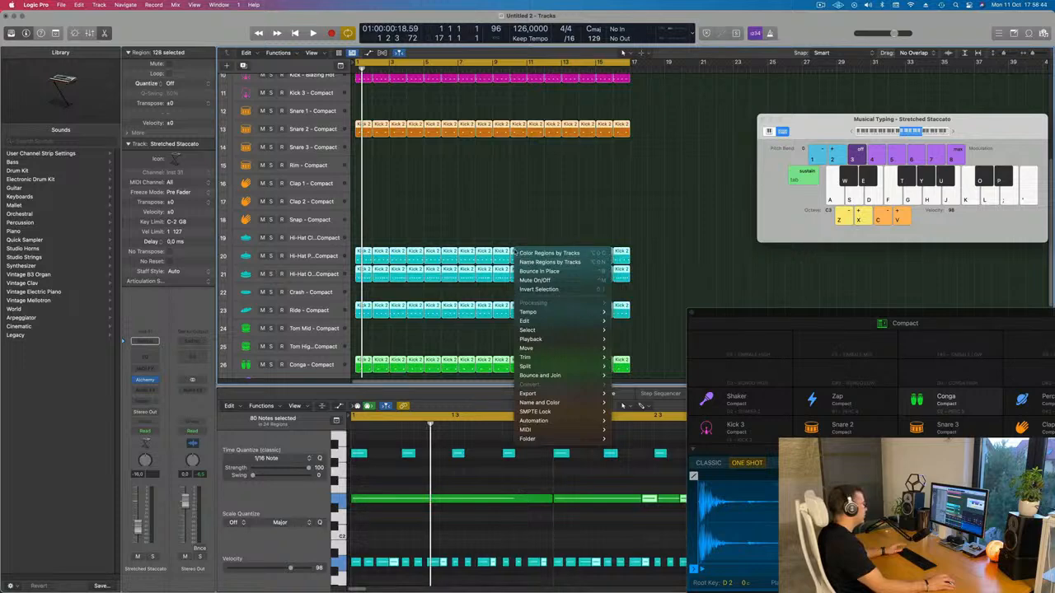
pyautogui.click(558, 265)
pyautogui.click(471, 219)
# - Load the Hi-Hat Closed - Roland TR-909 sound on the Hi-Hat Open track and play the loop briefly
pyautogui.scroll(-1, 461, 295)
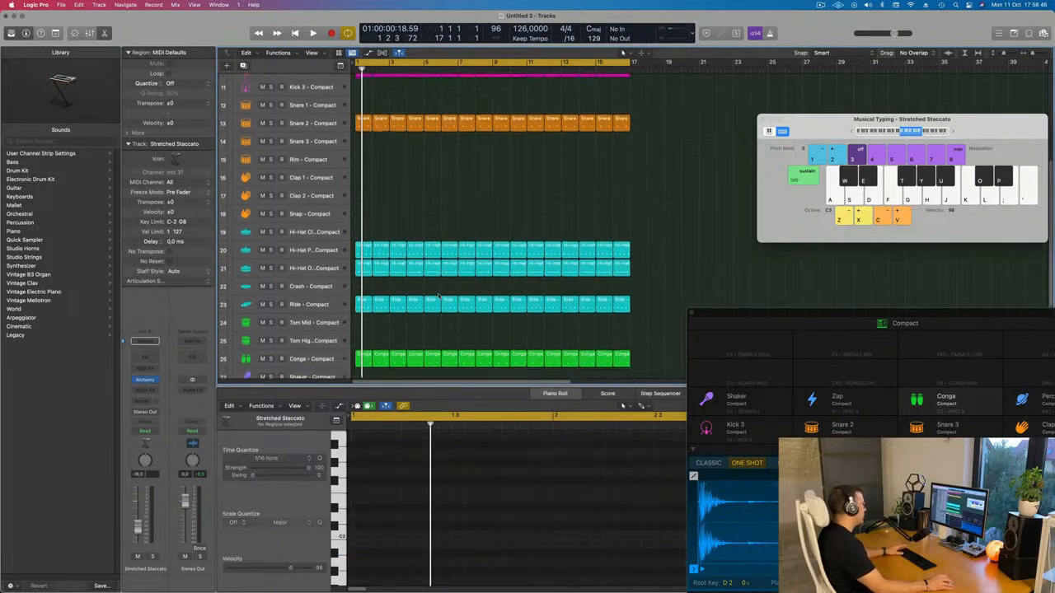
pyautogui.click(330, 266)
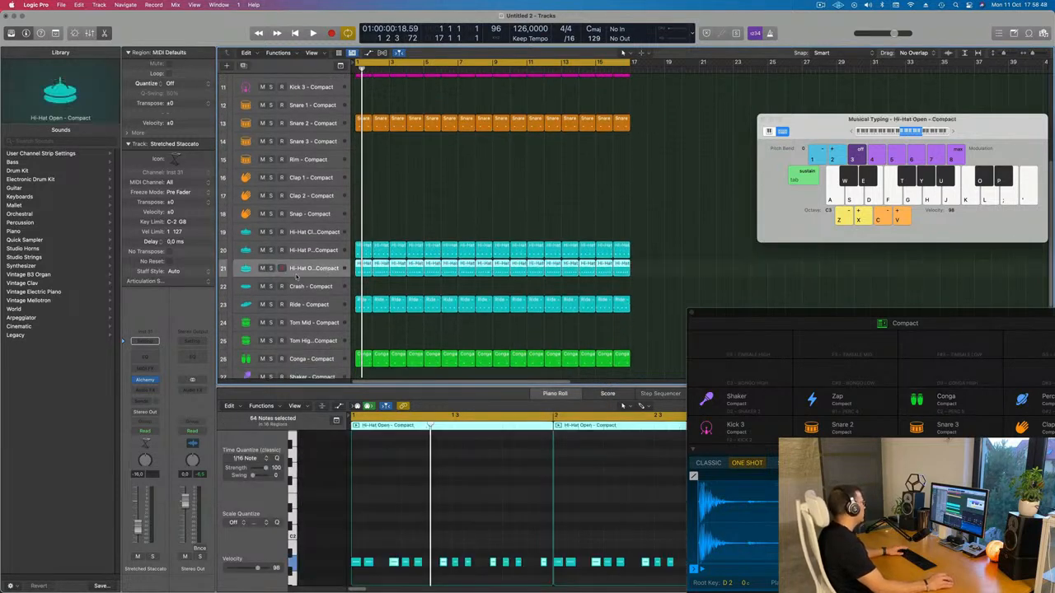
pyautogui.scroll(5, 27, 382)
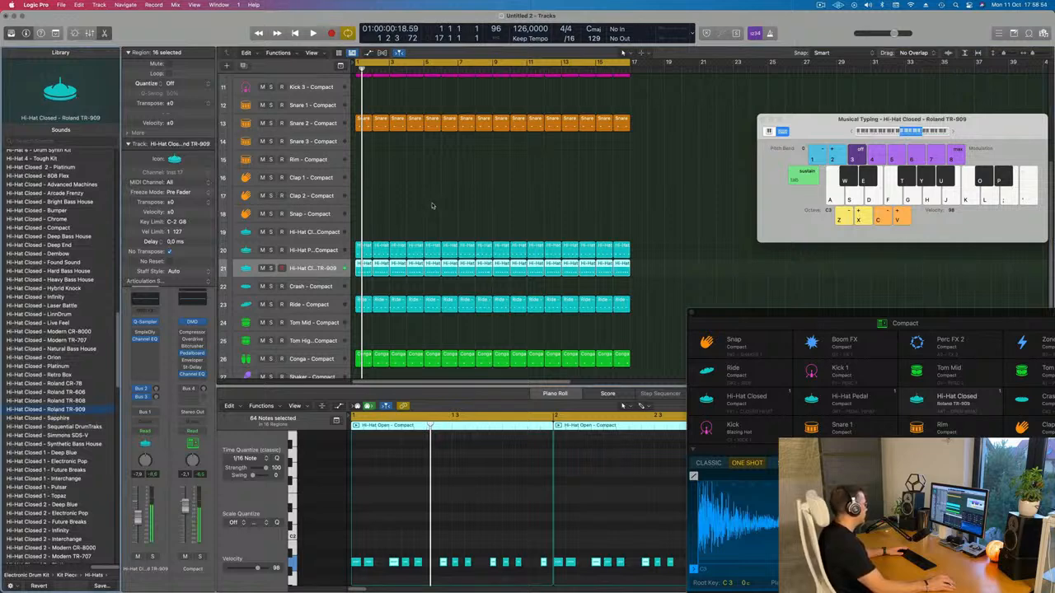
pyautogui.press('space')
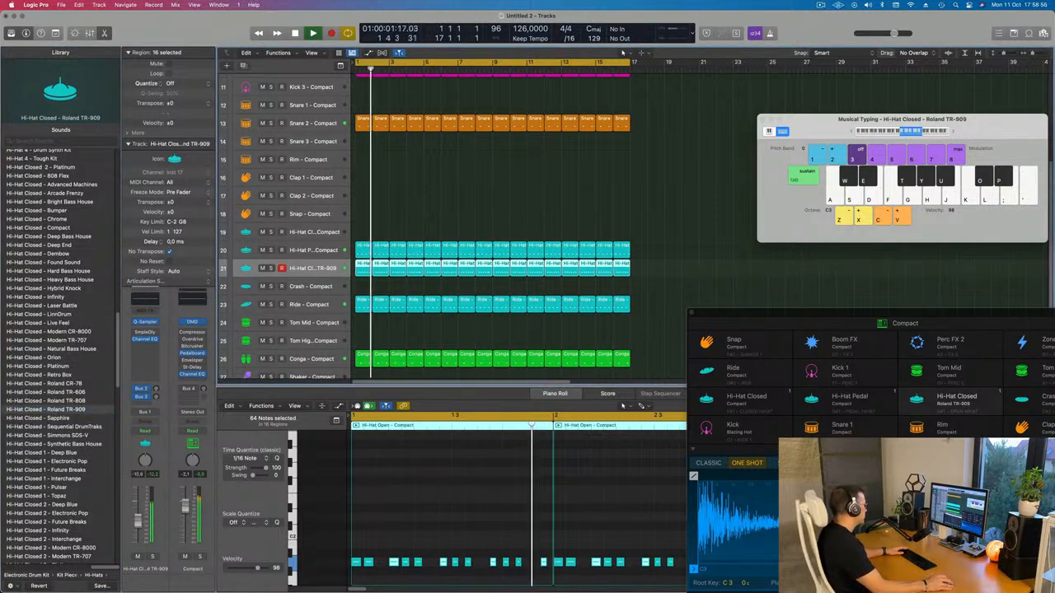
pyautogui.press('space')
# - Transpose all notes on the TR-909 hi-hat track up one octave and play the loop
pyautogui.click(428, 525)
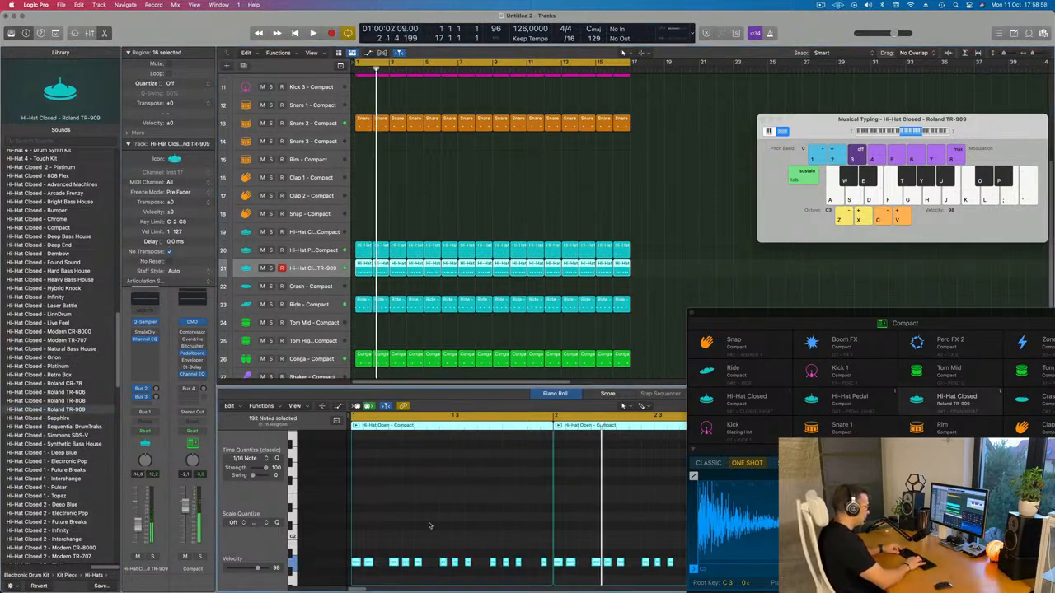
pyautogui.press('space')
pyautogui.scroll(-3, 428, 525)
pyautogui.scroll(2, 388, 541)
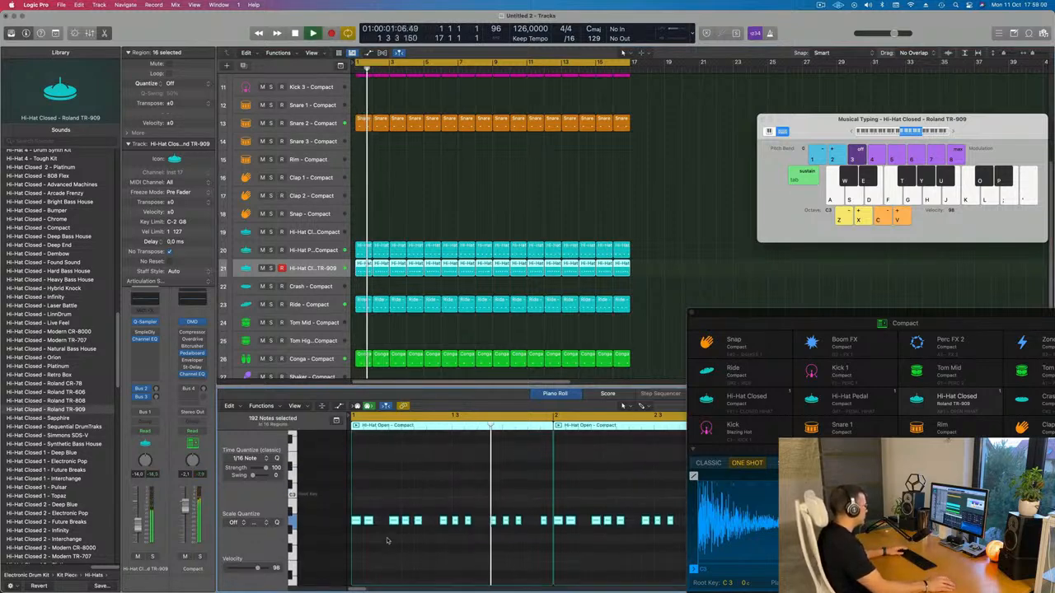
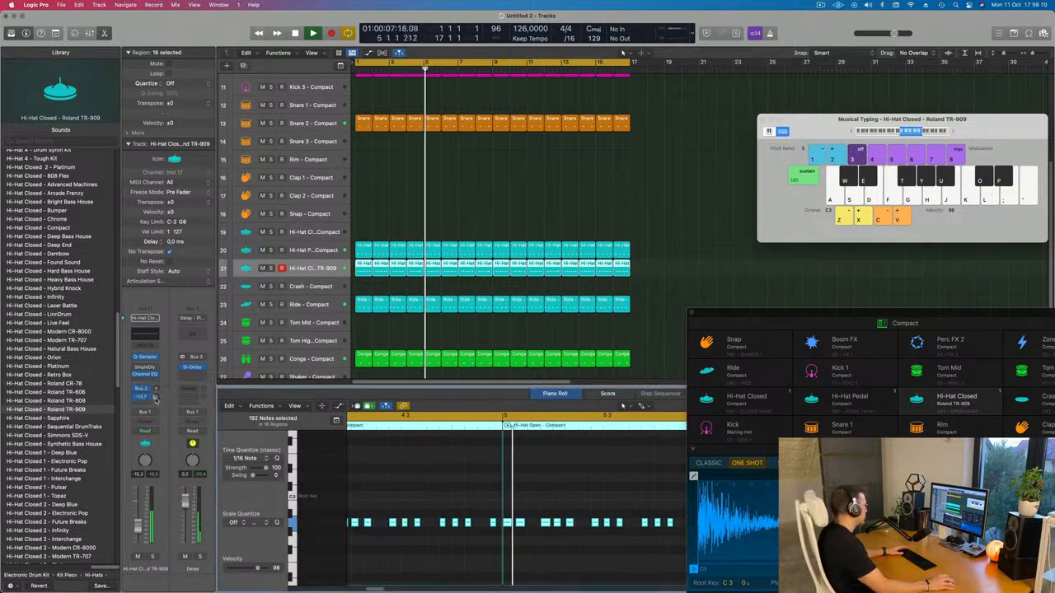
# - In the hi-hat's Channel EQ, set a low cut at 1630 Hz with 24 dB/Oct and a -7.4 dB dip at 2440 Hz
pyautogui.scroll(-3, 489, 290)
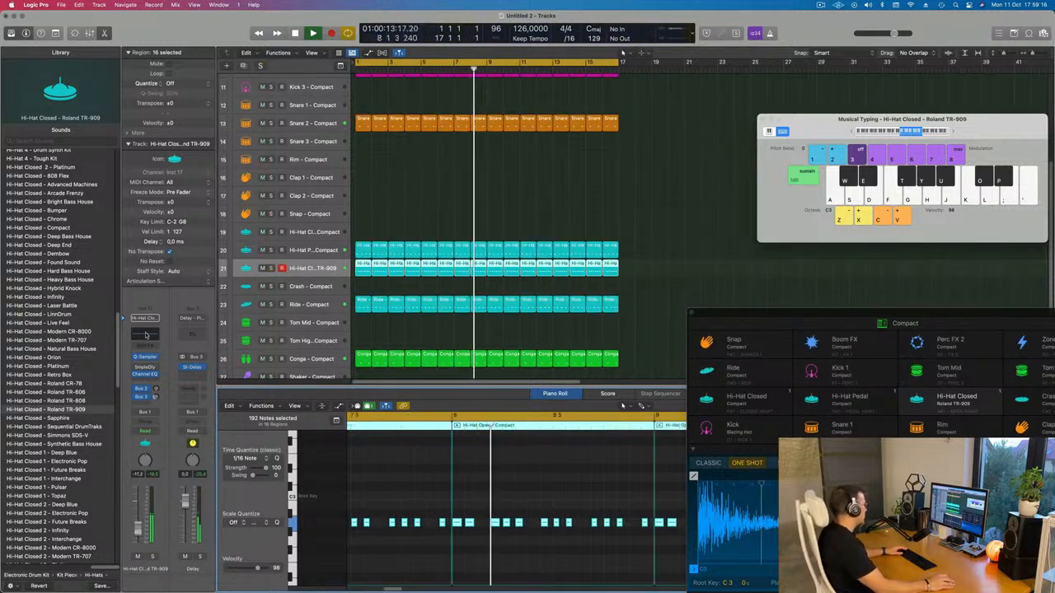
pyautogui.click(145, 334)
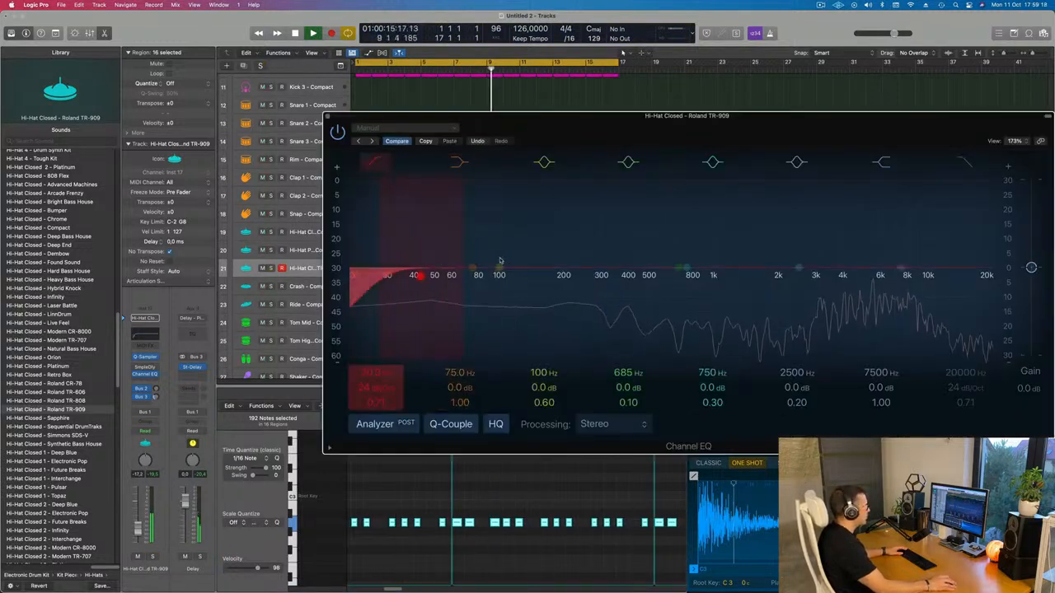
pyautogui.moveTo(500, 261); pyautogui.dragTo(701, 275)
pyautogui.moveTo(796, 275); pyautogui.dragTo(805, 295)
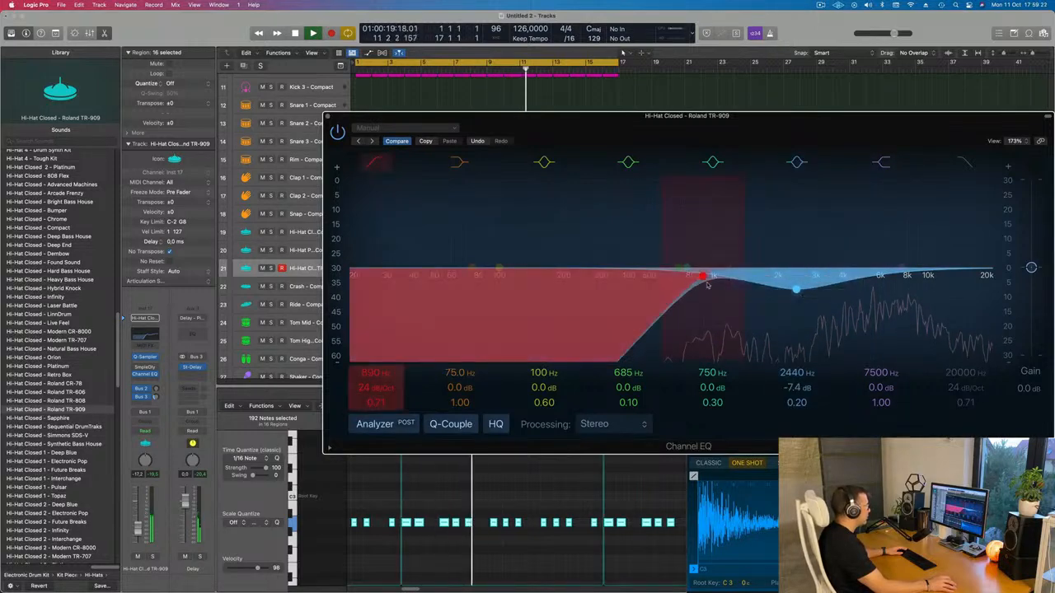
pyautogui.moveTo(716, 274); pyautogui.dragTo(761, 286)
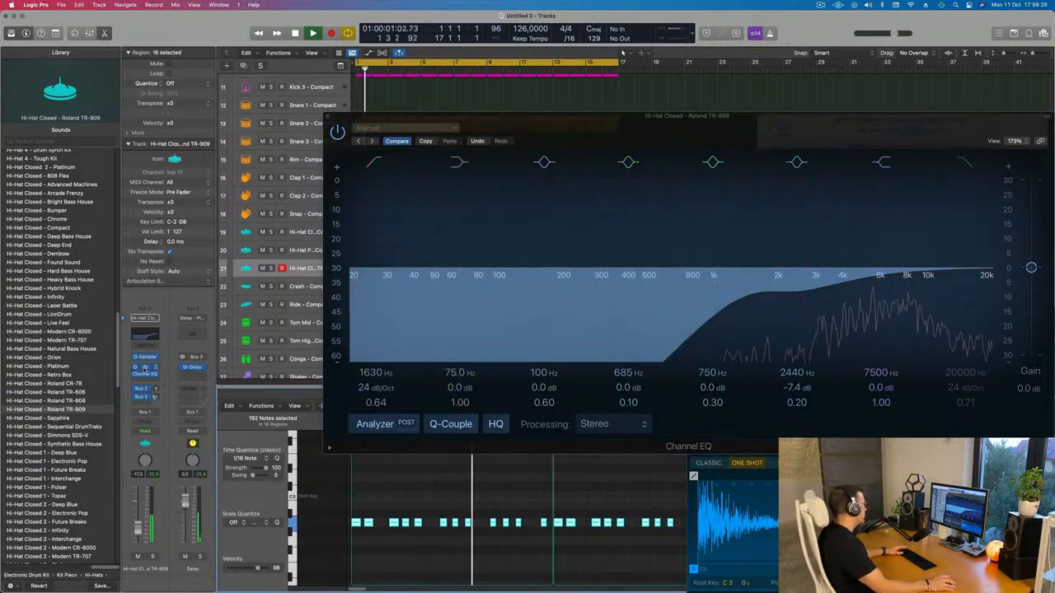
# - Set the hi-hat's Sample Delay to 9.9 ms left and 0.0 ms right, and close both effect windows
pyautogui.click(145, 368)
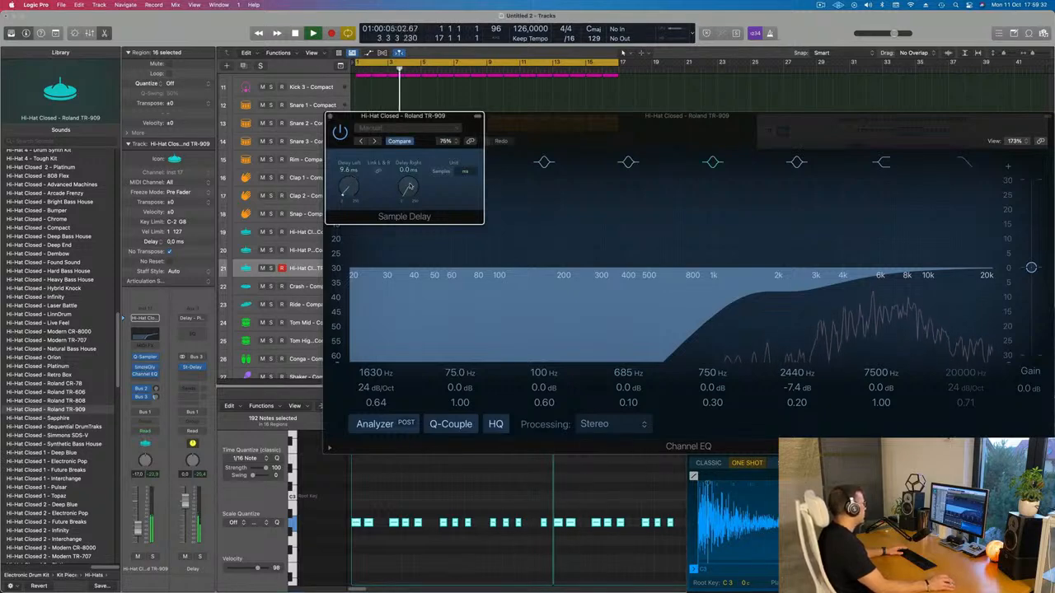
pyautogui.moveTo(409, 183); pyautogui.dragTo(410, 173)
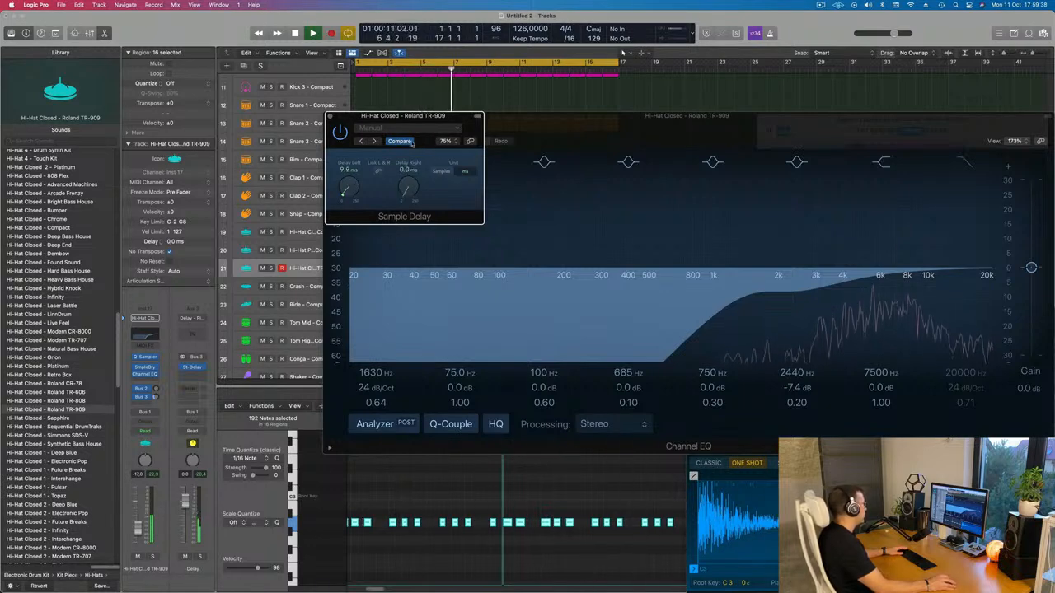
pyautogui.click(331, 116)
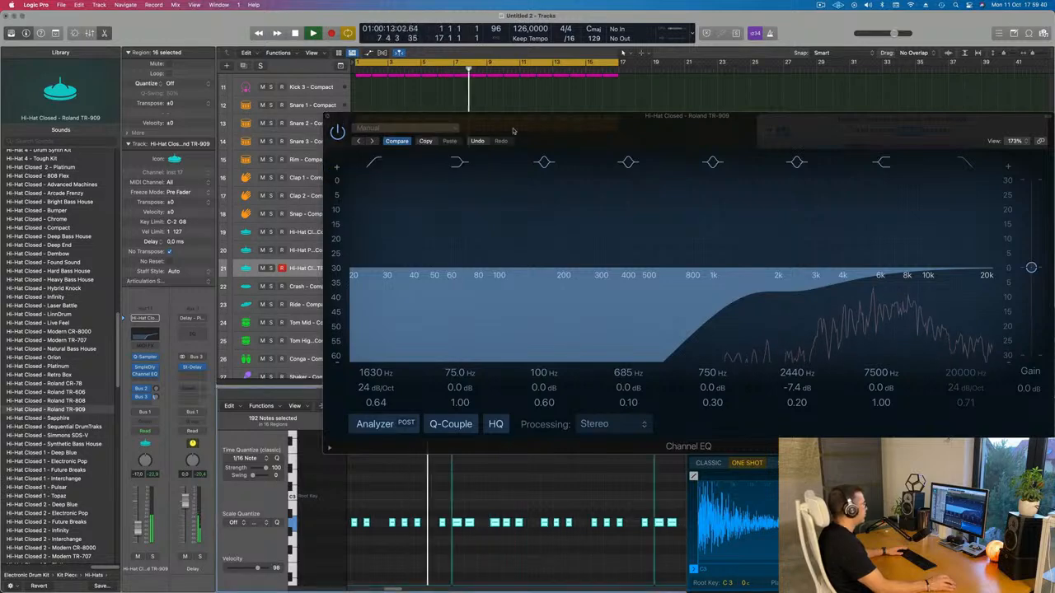
pyautogui.moveTo(332, 117); pyautogui.dragTo(73, 138)
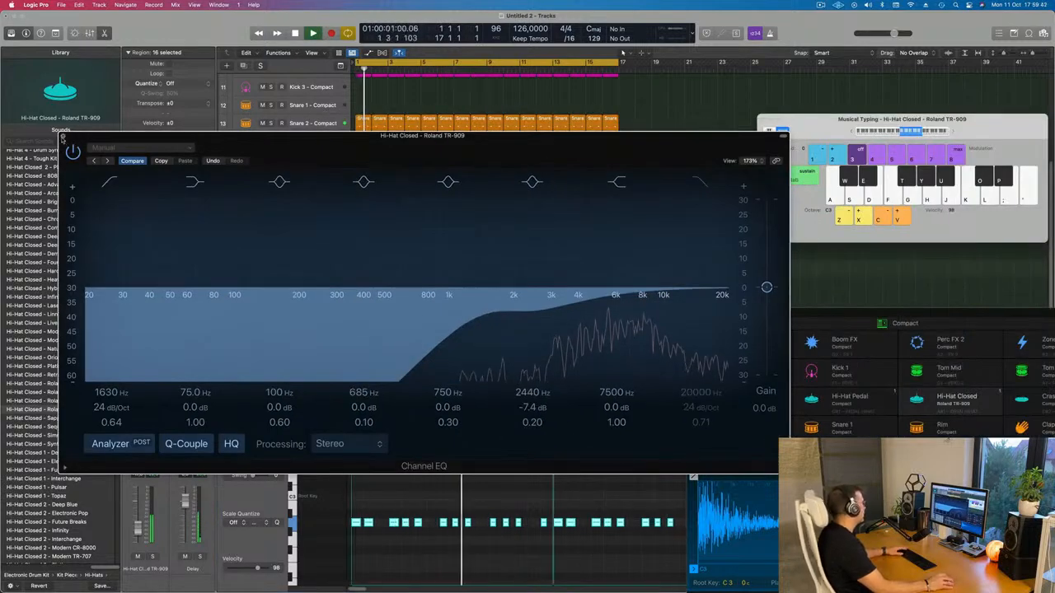
pyautogui.click(66, 135)
pyautogui.scroll(5, 503, 218)
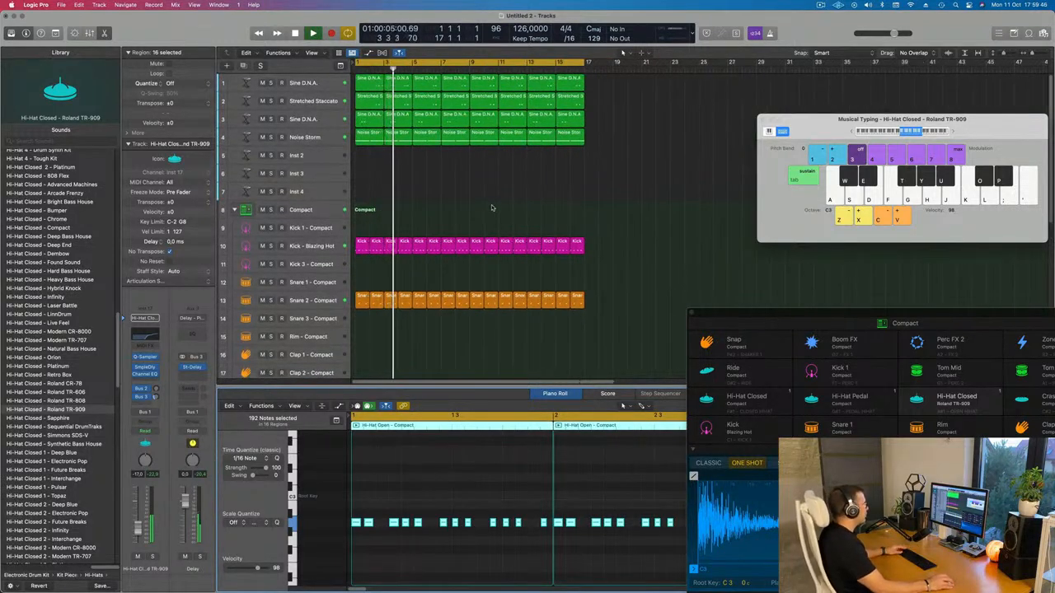
pyautogui.scroll(-4, 497, 206)
pyautogui.scroll(3, 497, 268)
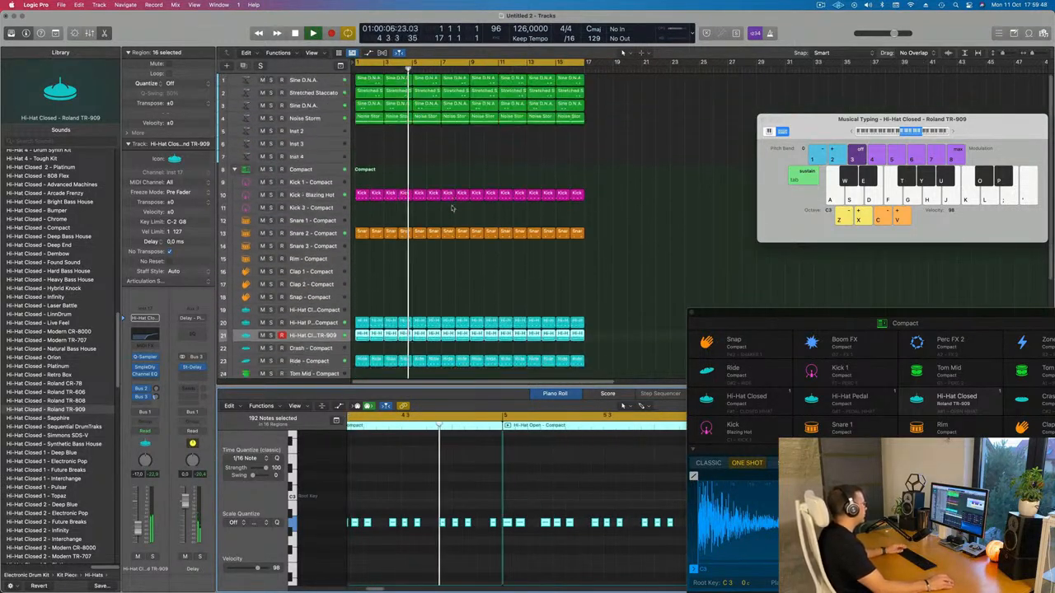
pyautogui.click(476, 132)
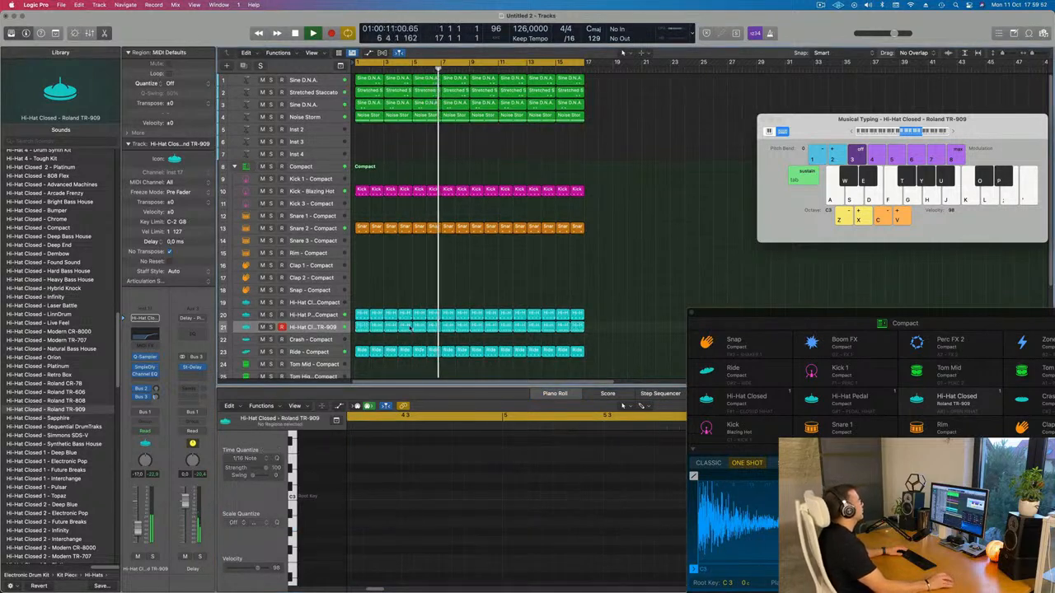
pyautogui.scroll(-5, 409, 327)
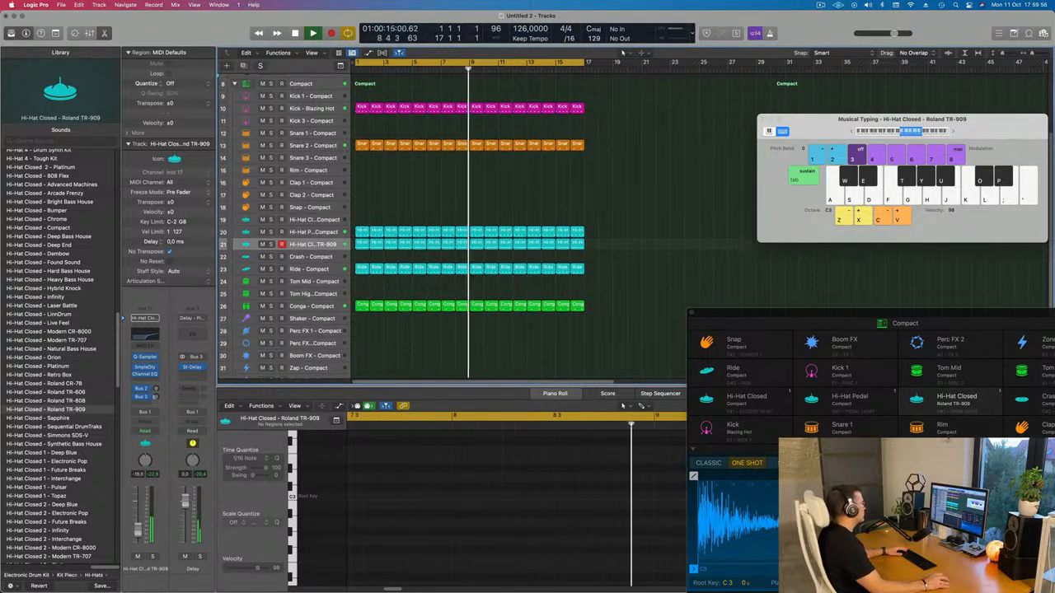
pyautogui.scroll(5, 315, 129)
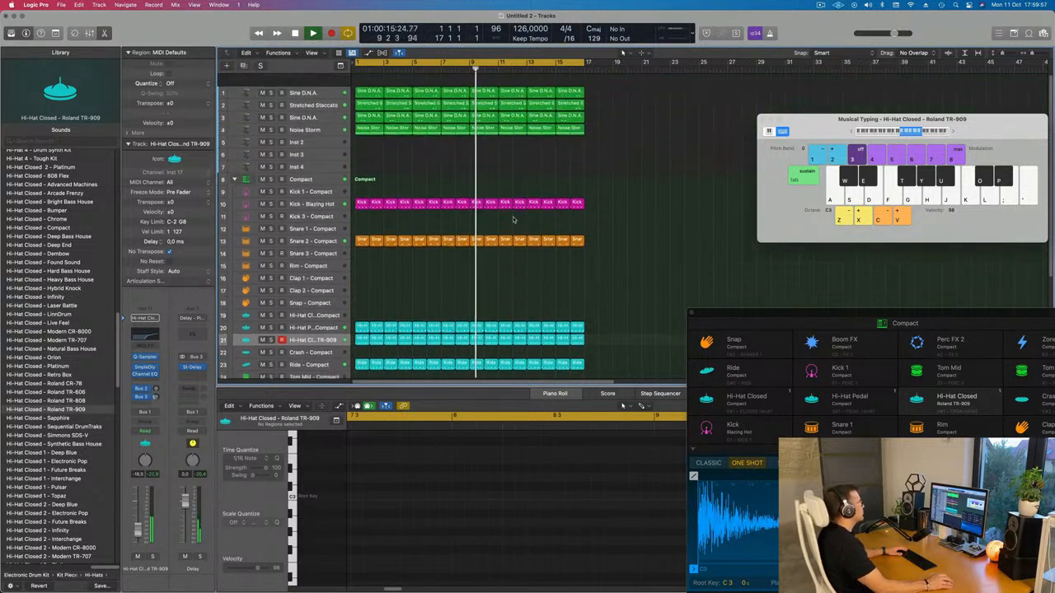
# - Select the empty Inst 2 track, enlarge its track height and replay the loop from the start
pyautogui.click(316, 129)
pyautogui.press('Return')
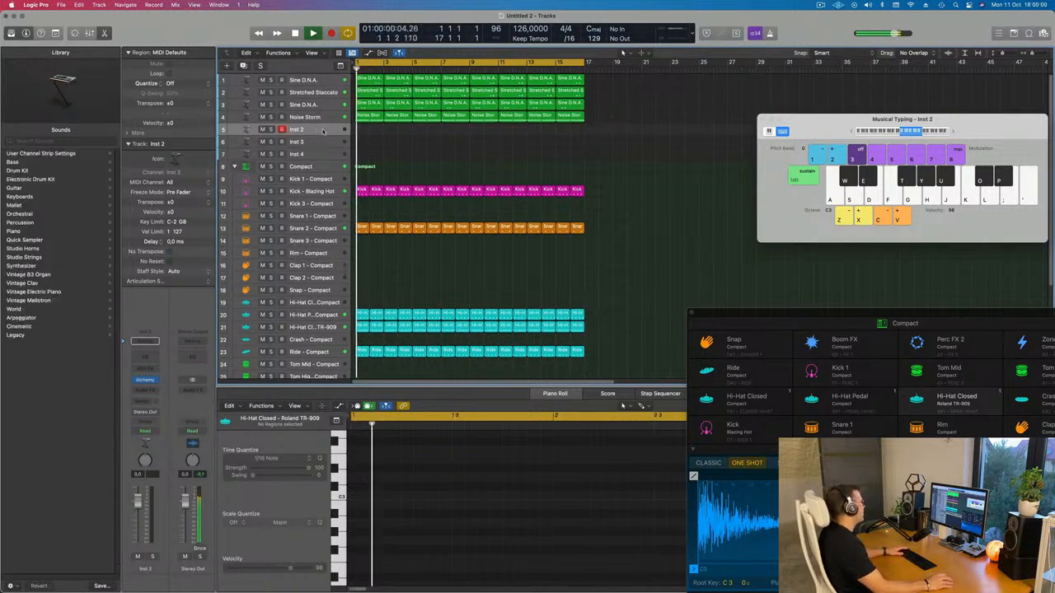
pyautogui.click(366, 114)
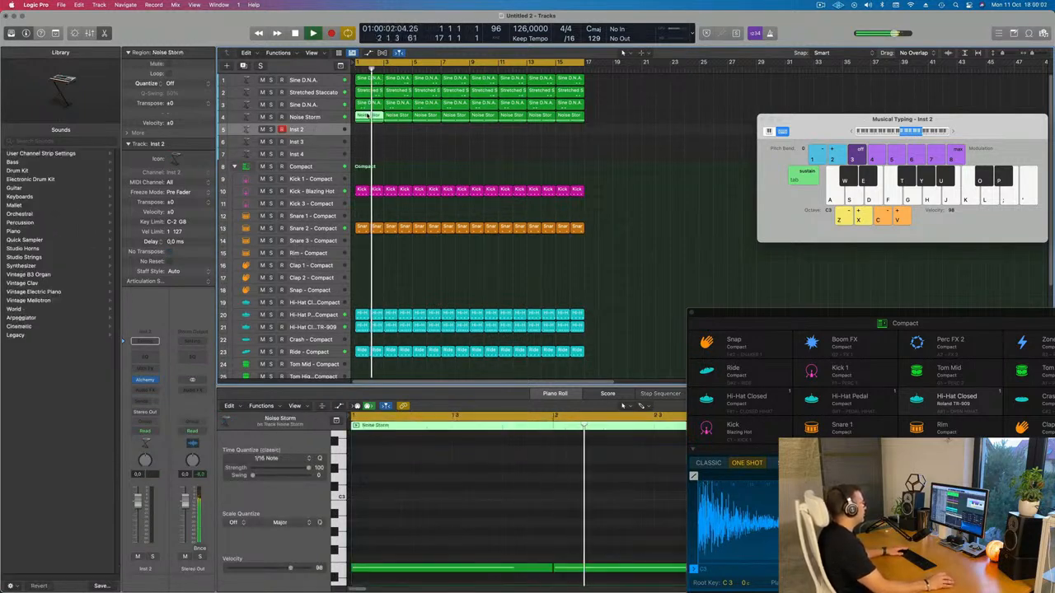
pyautogui.press('Return')
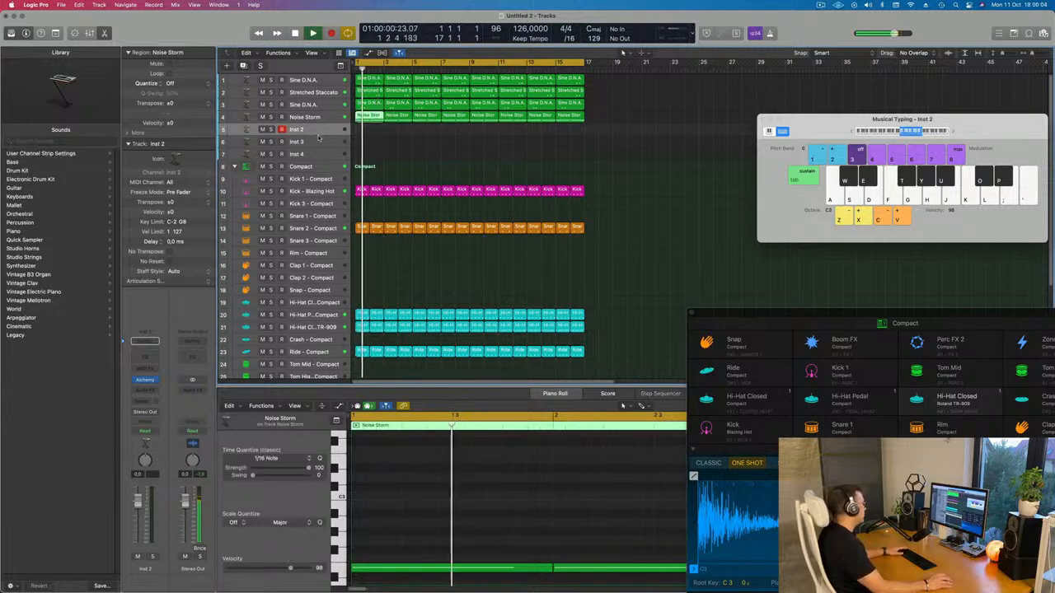
pyautogui.moveTo(316, 137); pyautogui.dragTo(316, 156)
pyautogui.press('Return')
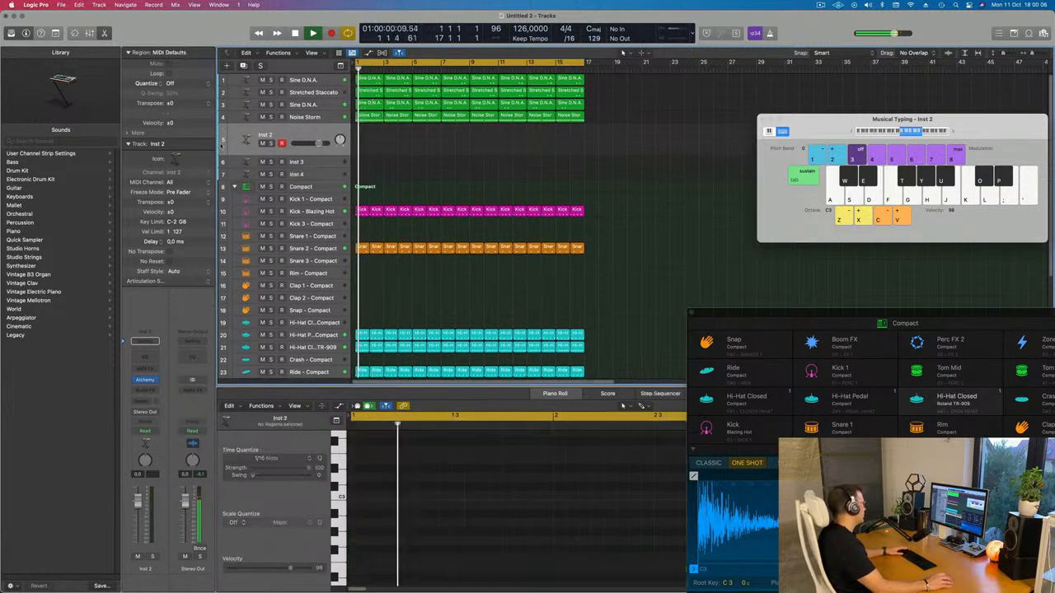
# - Move the first Hi-Hat Pedal region to the Inst 2 track, and lower, lengthen and shift its four notes onto the beats
pyautogui.click(363, 335)
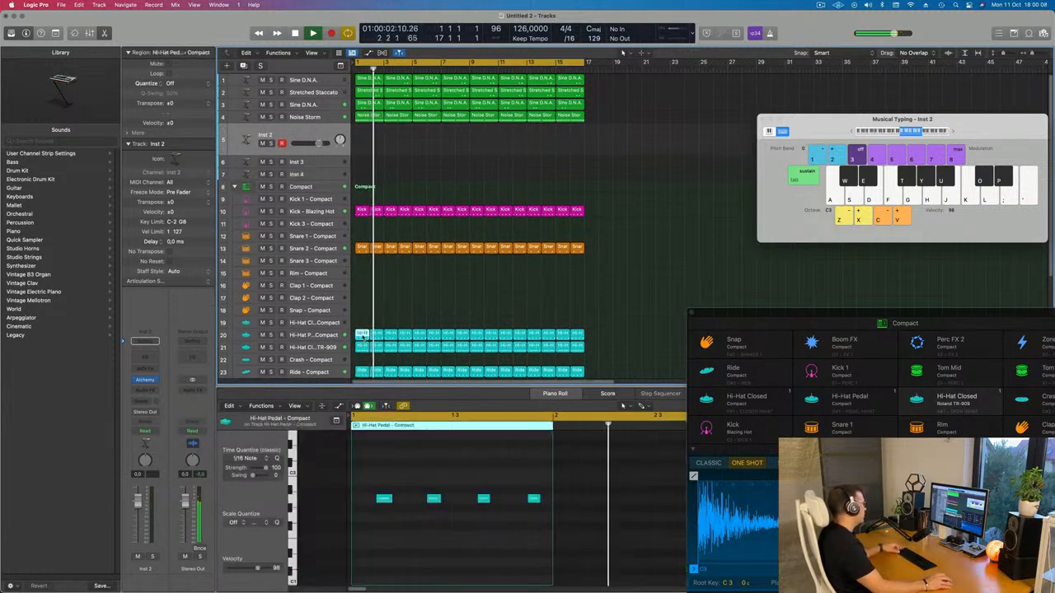
pyautogui.moveTo(363, 335); pyautogui.dragTo(364, 142)
pyautogui.moveTo(365, 483); pyautogui.dragTo(544, 540)
pyautogui.keyDown('ctrl'); pyautogui.keyDown('alt'); pyautogui.click(452, 539); pyautogui.keyUp('alt'); pyautogui.keyUp('ctrl')
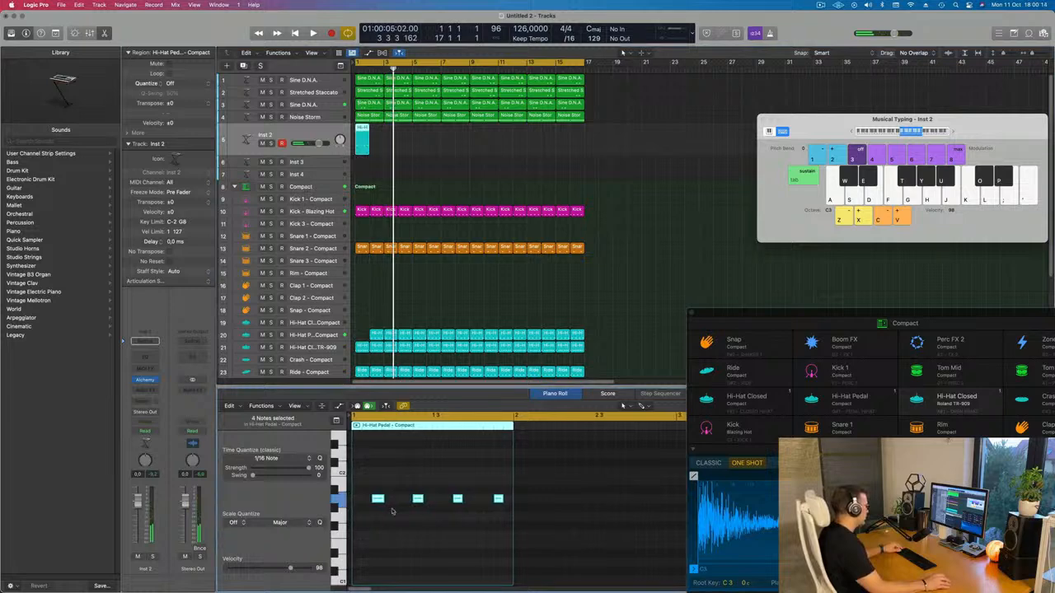
pyautogui.moveTo(376, 500)
pyautogui.mouseDown()
pyautogui.moveTo(356, 501)
pyautogui.moveTo(389, 499)
pyautogui.mouseUp()
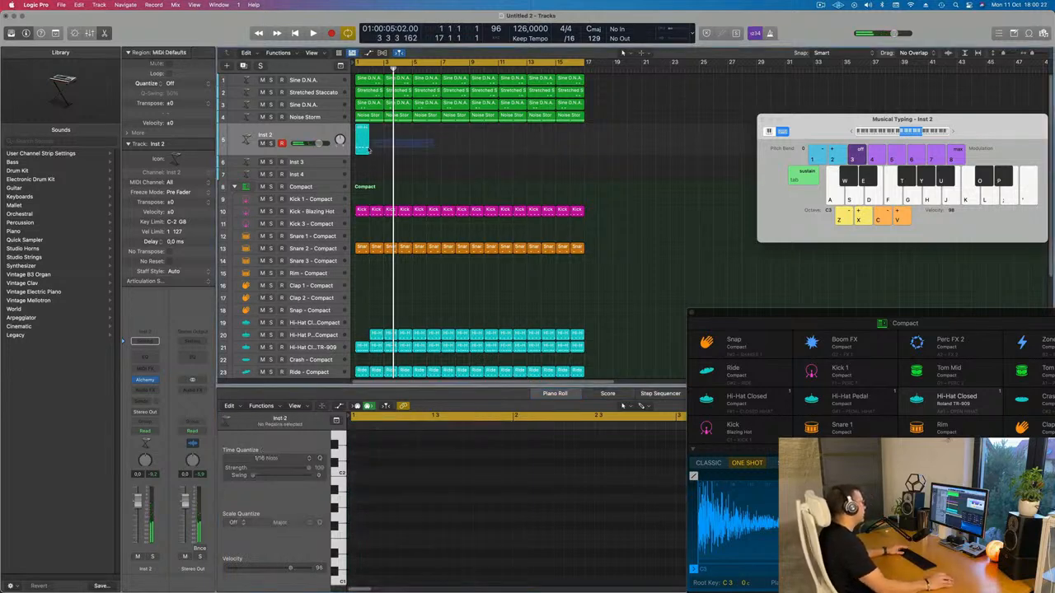
# - Repeat the edited region on the Inst 2 track to fill all 16 bars, and select all of the track's regions
pyautogui.click(363, 145)
pyautogui.press('super+r')
pyautogui.press('super+r')
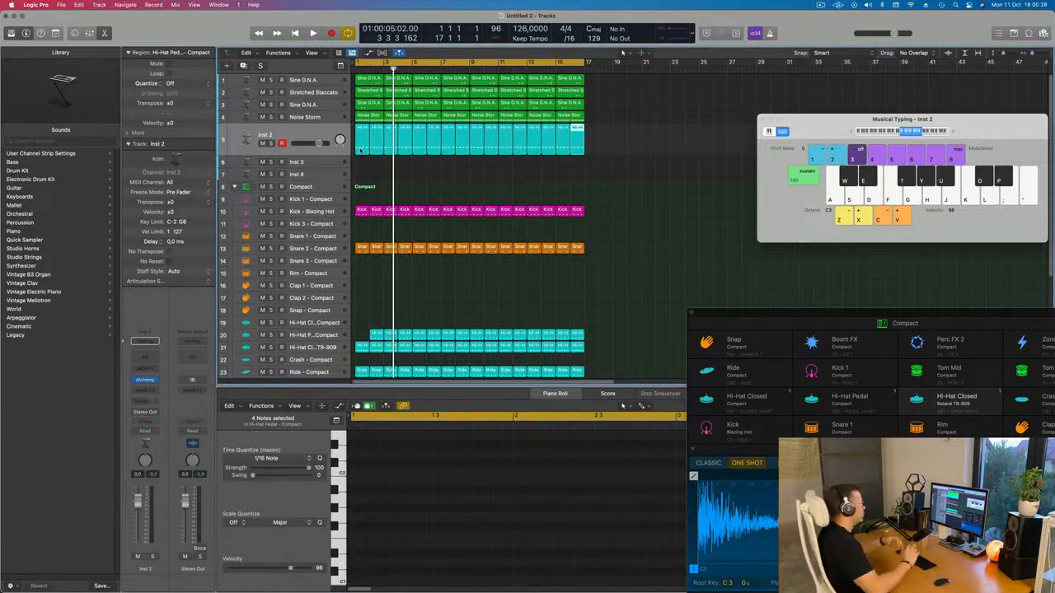
pyautogui.press('space')
pyautogui.click(300, 134)
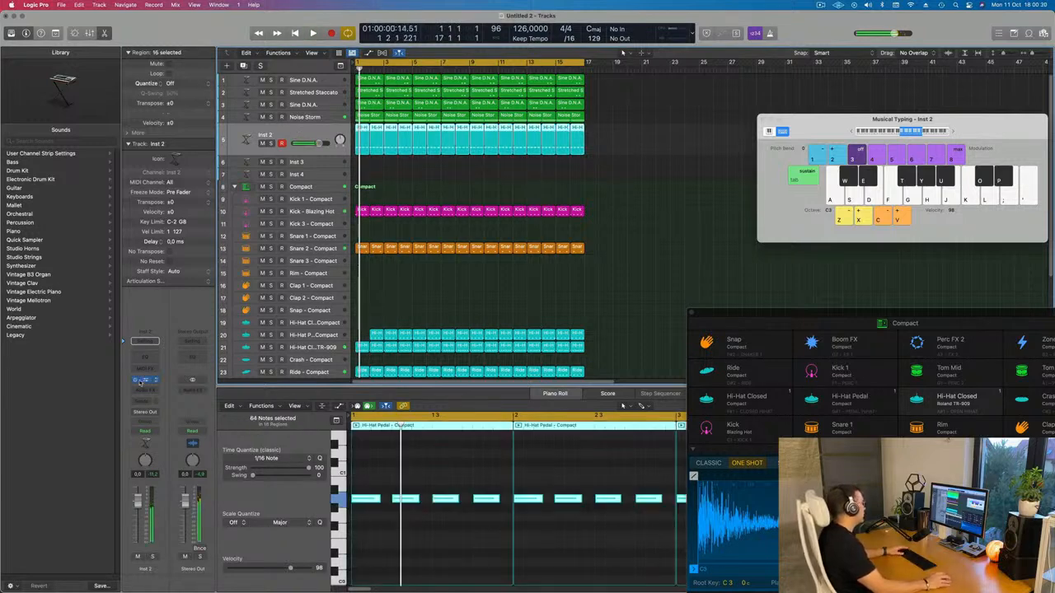
# - Open Alchemy on the Inst 2 track, filter the presets by the Bass category and load Analog Bounce
pyautogui.press('v')
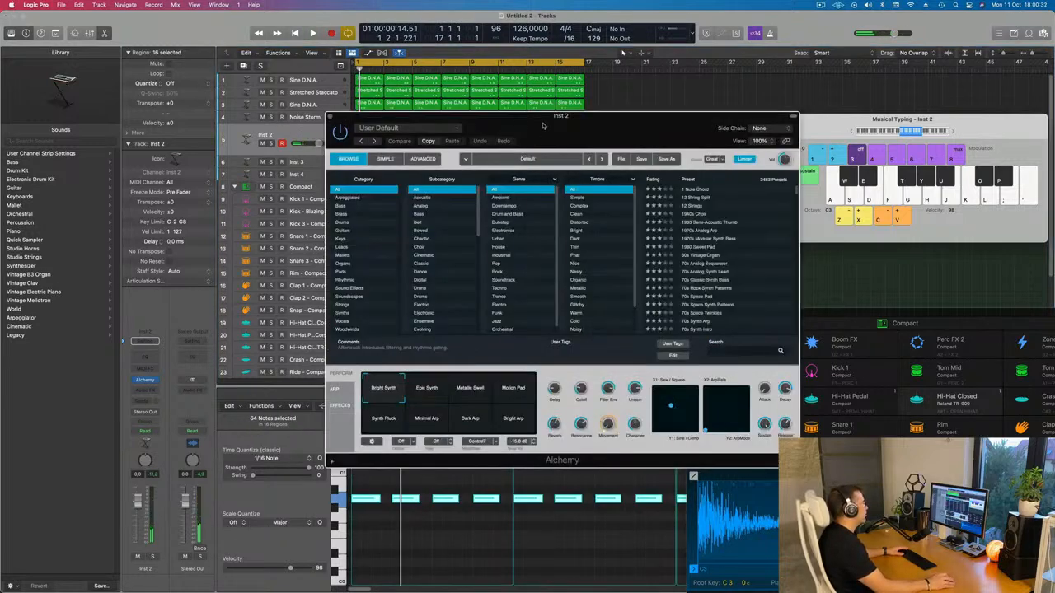
pyautogui.moveTo(549, 136); pyautogui.dragTo(614, 176)
pyautogui.click(400, 216)
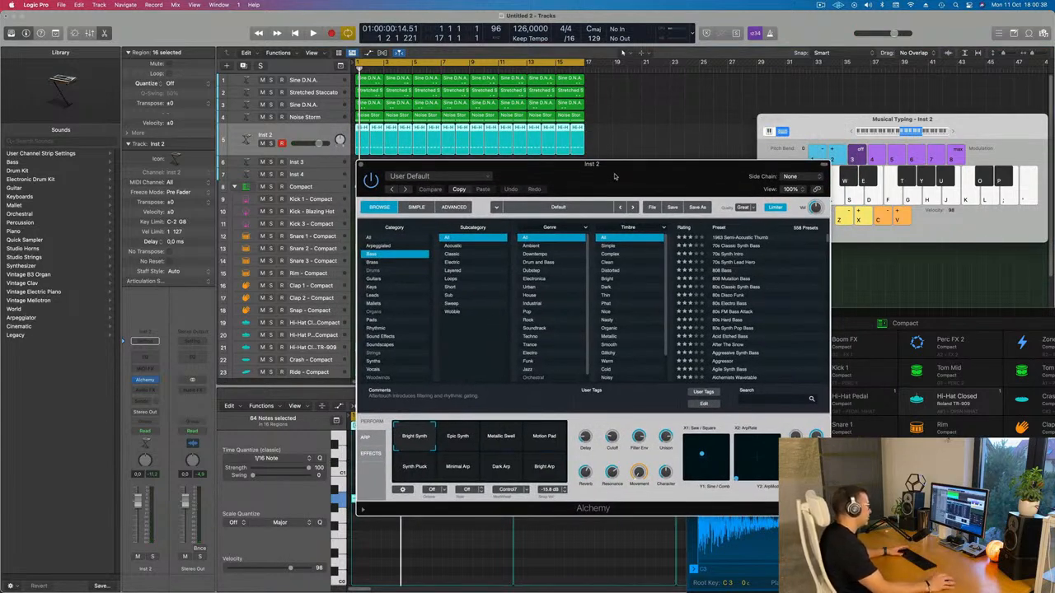
pyautogui.moveTo(614, 175); pyautogui.dragTo(609, 184)
pyautogui.scroll(-2, 775, 300)
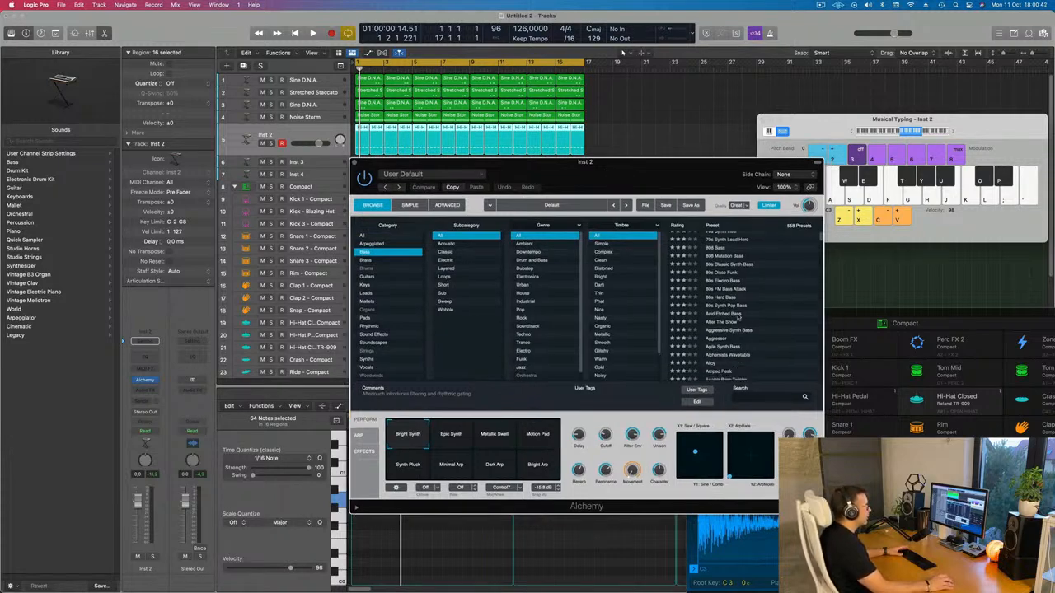
pyautogui.scroll(-6, 751, 309)
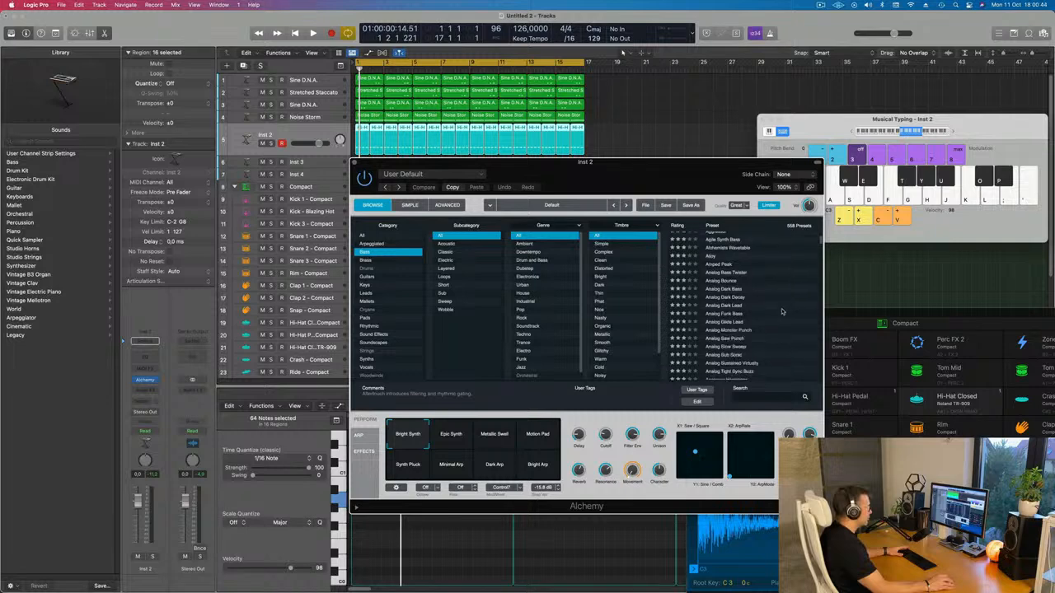
pyautogui.scroll(2, 783, 300)
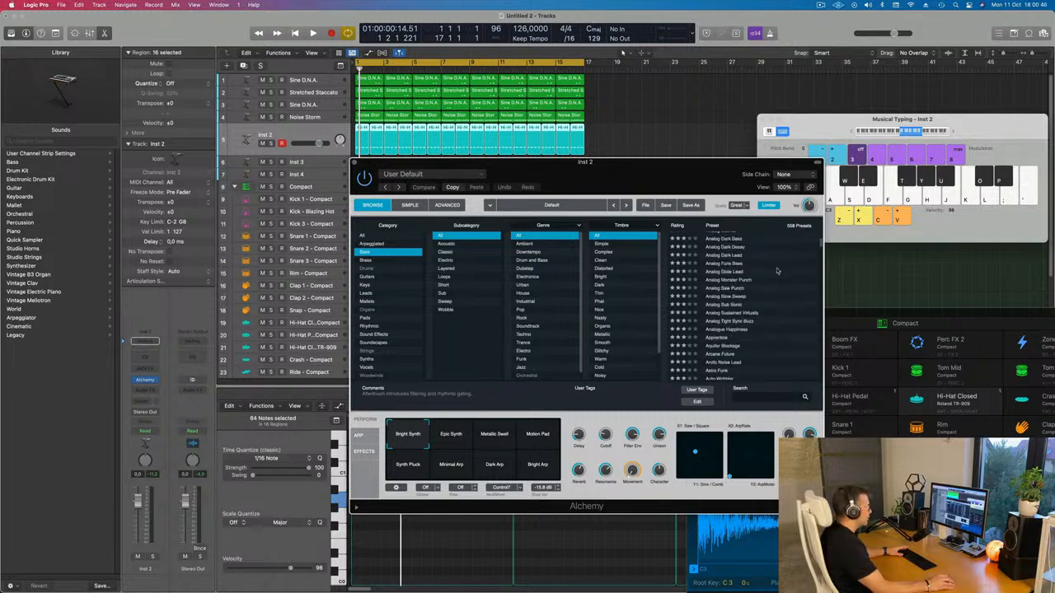
pyautogui.scroll(4, 777, 270)
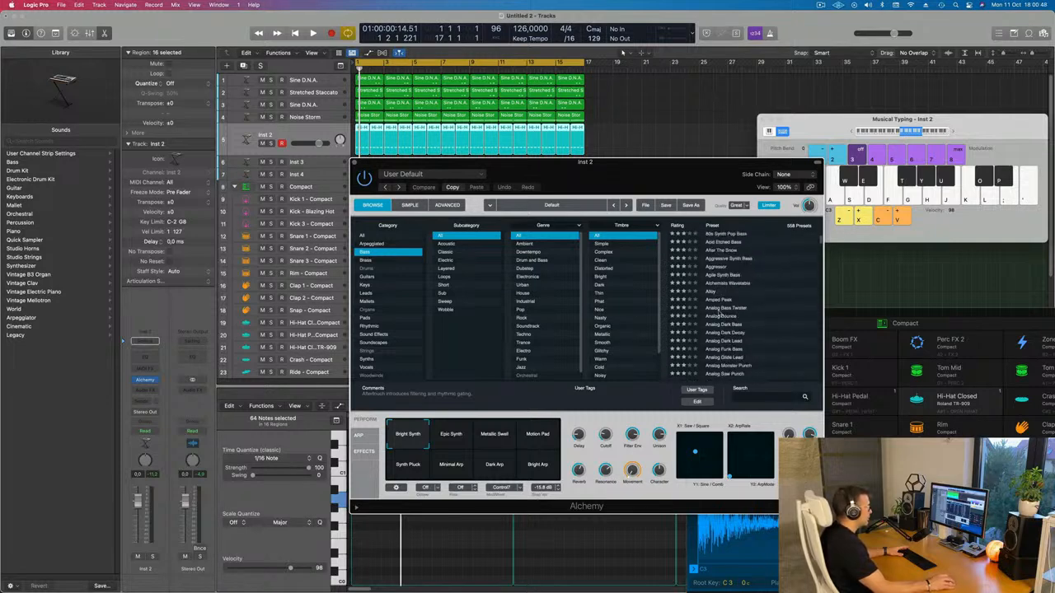
pyautogui.moveTo(674, 170); pyautogui.dragTo(780, 137)
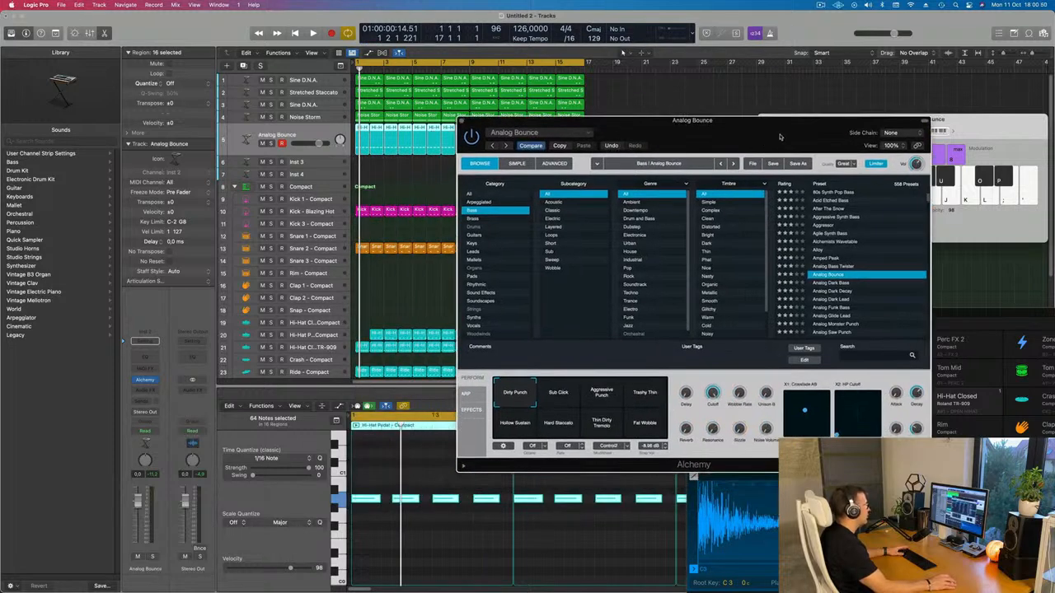
# - Set the Analog Bounce track's volume to -5.4 dB and audition the performance snapshots during playback, ending on Dirty Punch
pyautogui.moveTo(142, 525); pyautogui.dragTo(140, 520)
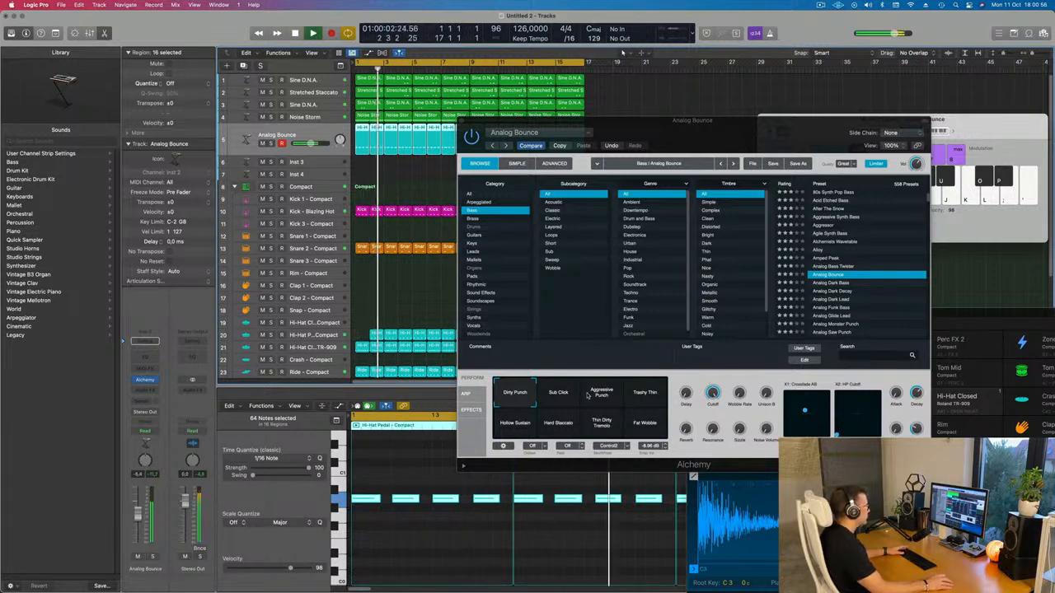
pyautogui.click(562, 394)
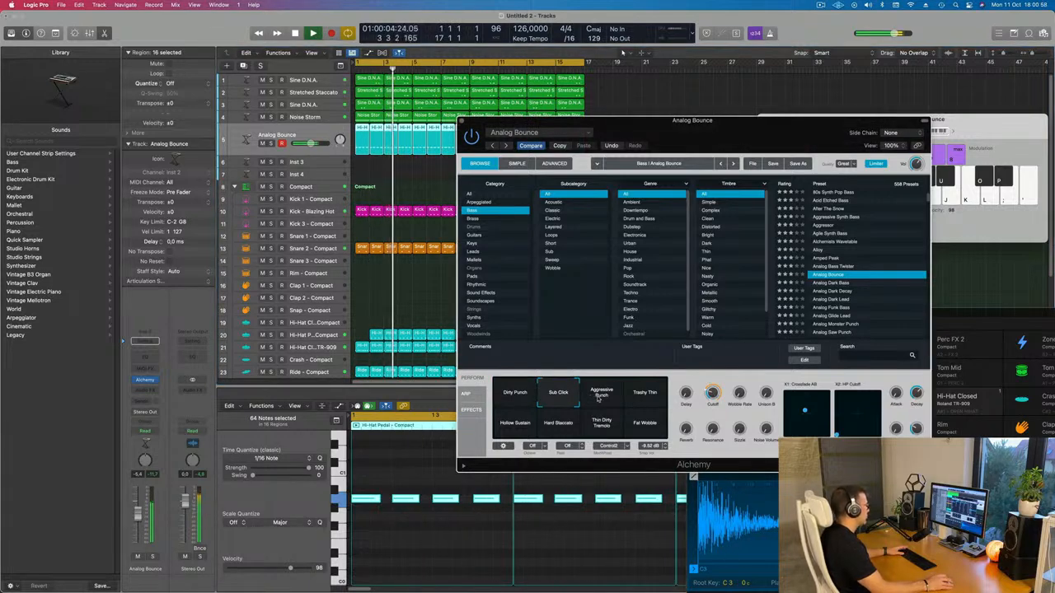
pyautogui.click(600, 397)
pyautogui.click(647, 396)
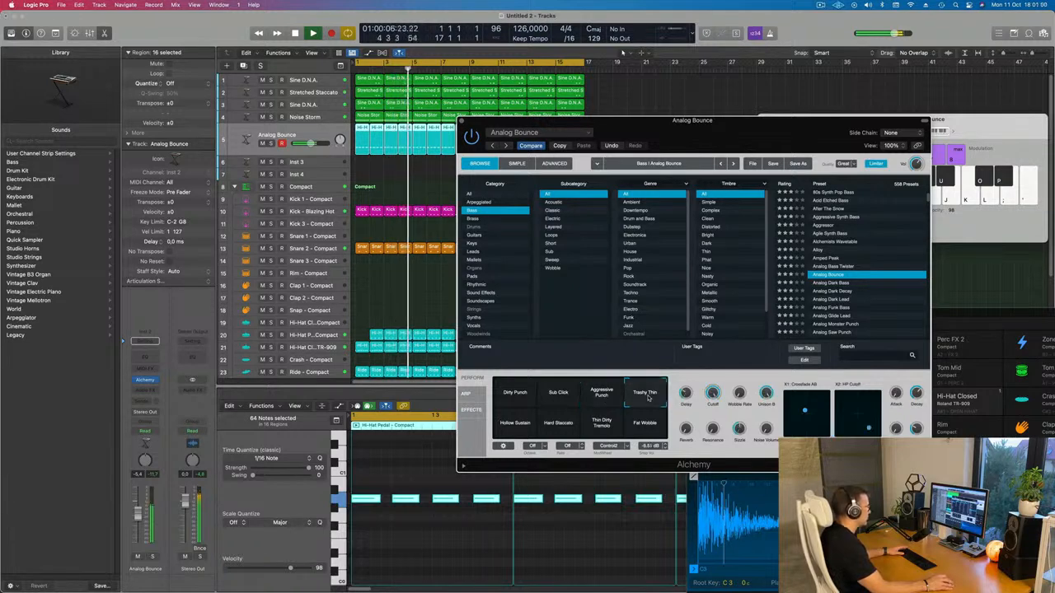
pyautogui.click(643, 423)
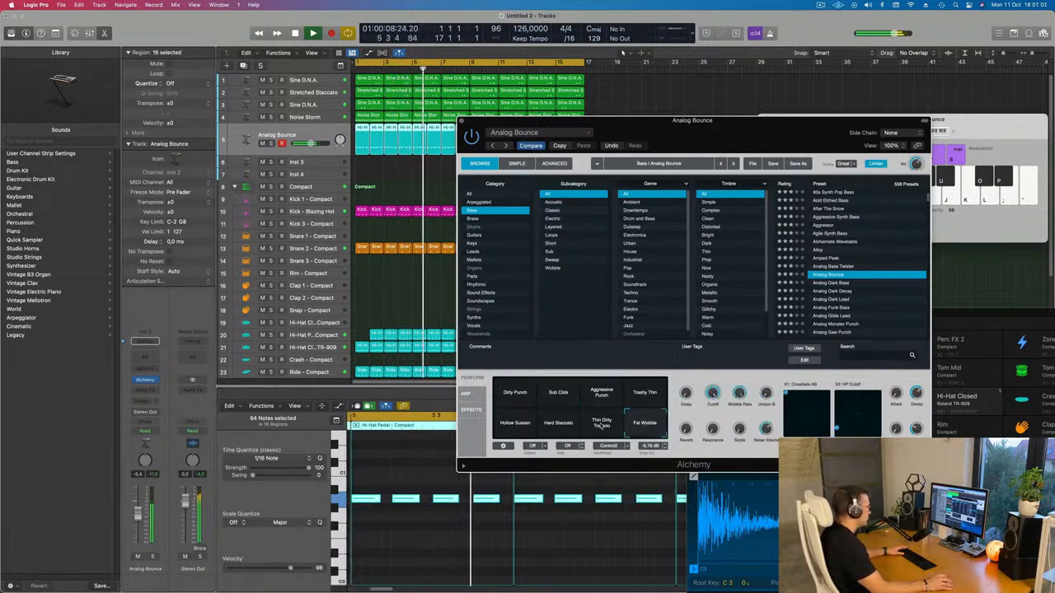
pyautogui.click(602, 424)
pyautogui.click(559, 424)
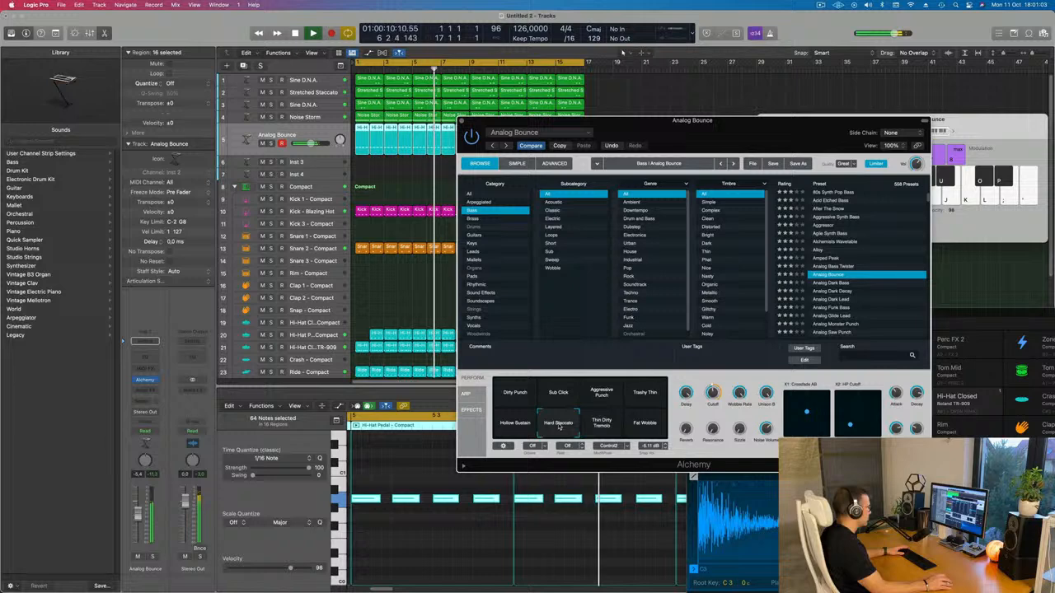
pyautogui.click(601, 427)
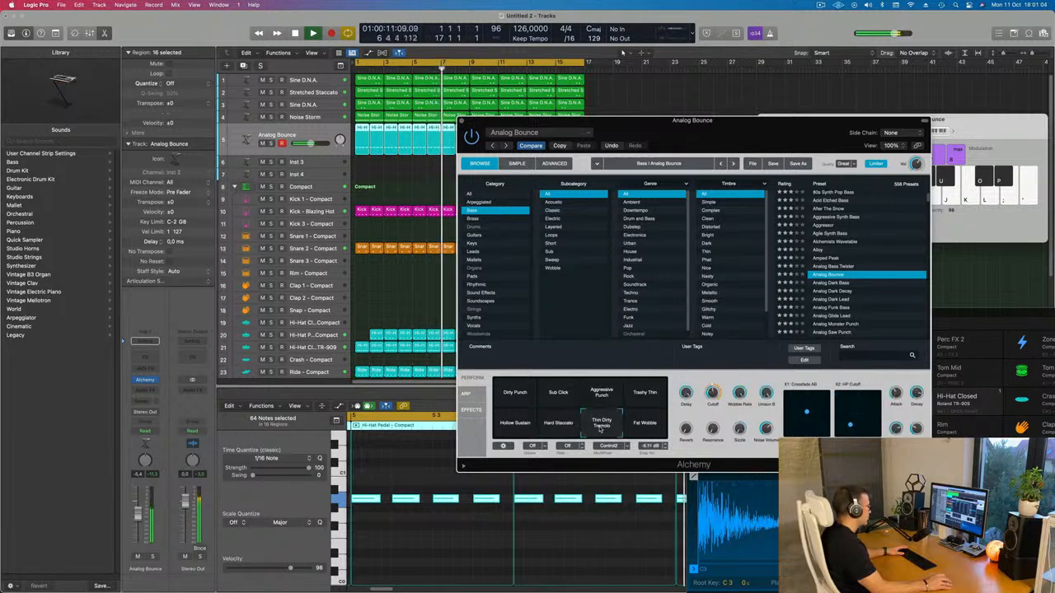
pyautogui.click(515, 424)
pyautogui.click(508, 392)
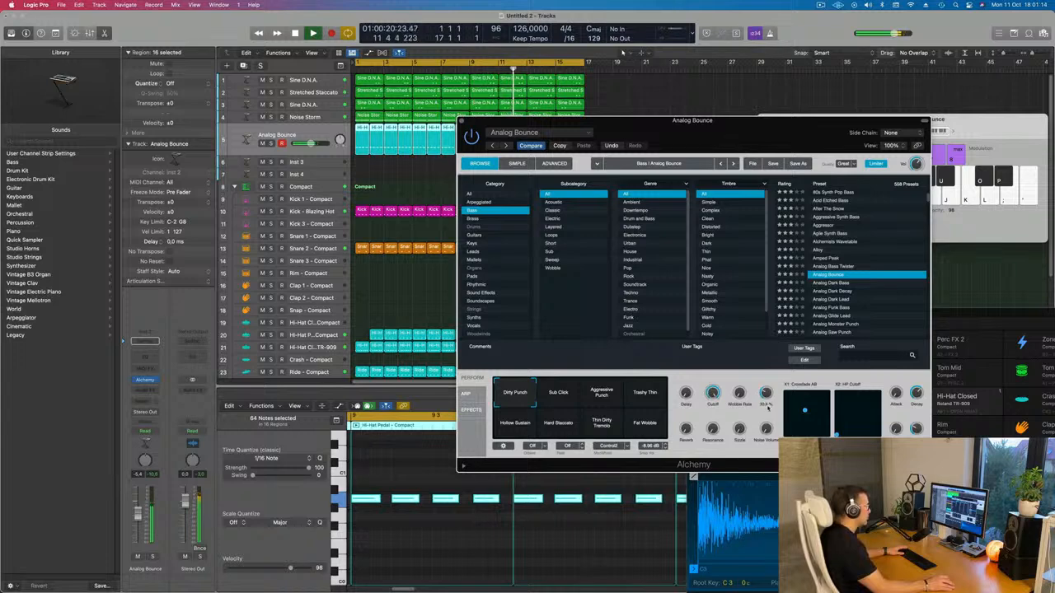
# - Replay the loop from the start and load the Analog Dark Decay bass preset in Alchemy
pyautogui.press('Return')
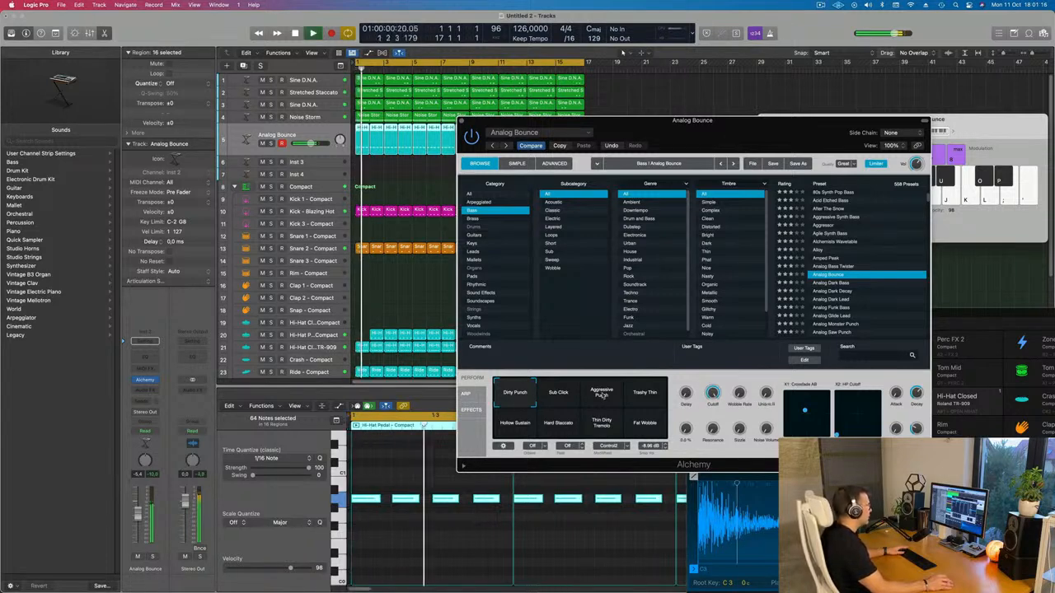
pyautogui.click(832, 291)
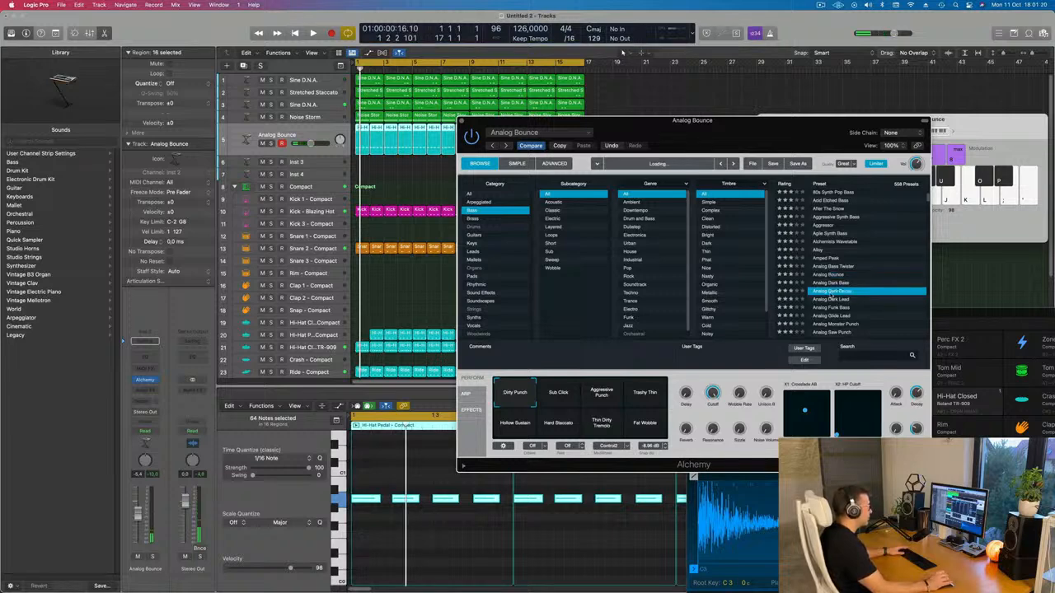
# - Audition the Analog Dark Decay bass preset from the start of the loop and switch its performance snapshot to Octave
pyautogui.moveTo(763, 133); pyautogui.dragTo(825, 91)
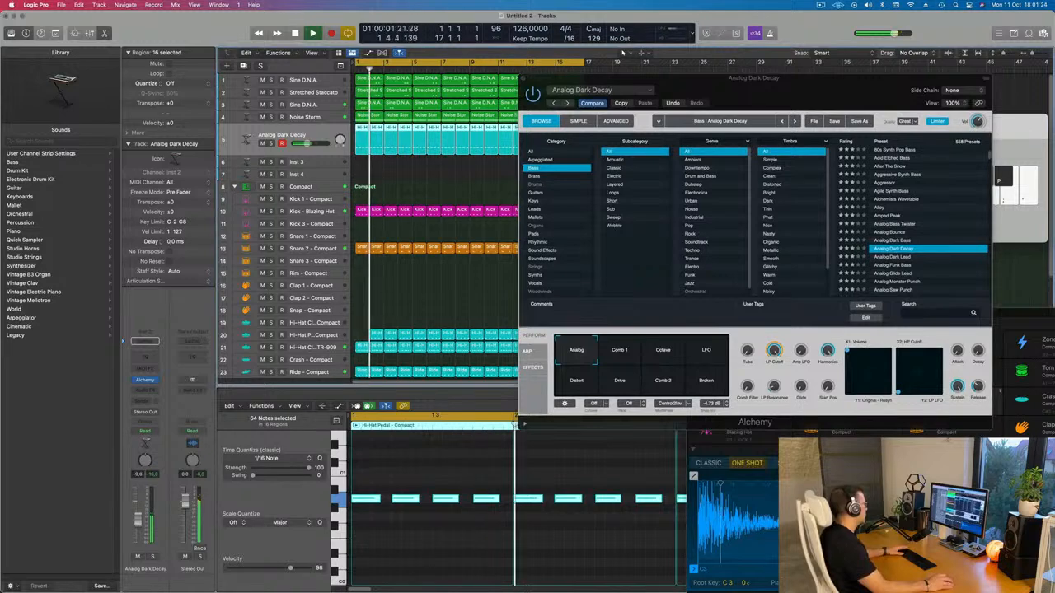
pyautogui.press('Return')
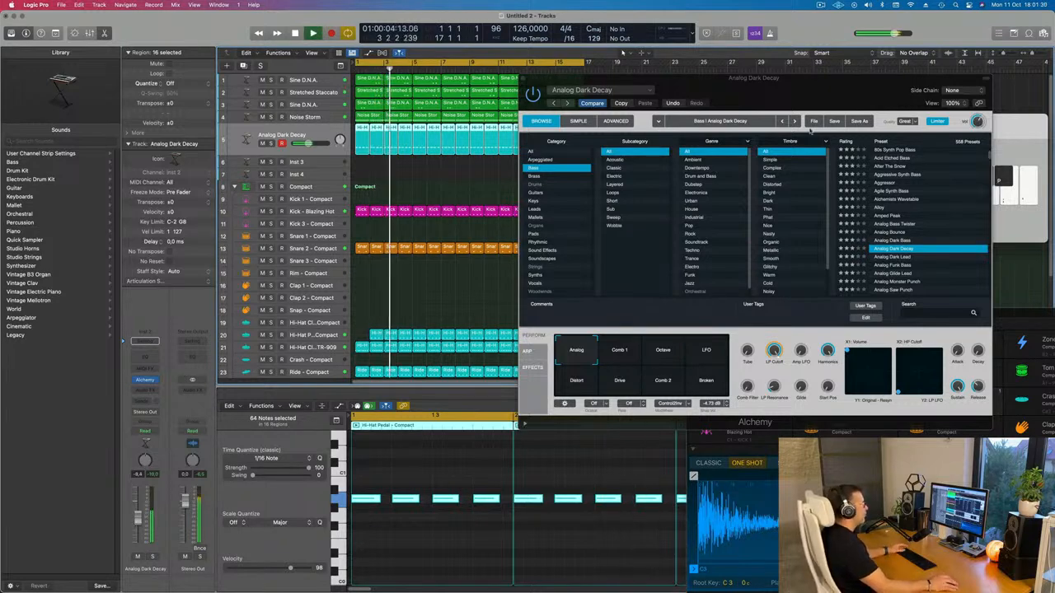
pyautogui.moveTo(847, 97); pyautogui.dragTo(711, 155)
pyautogui.click(485, 409)
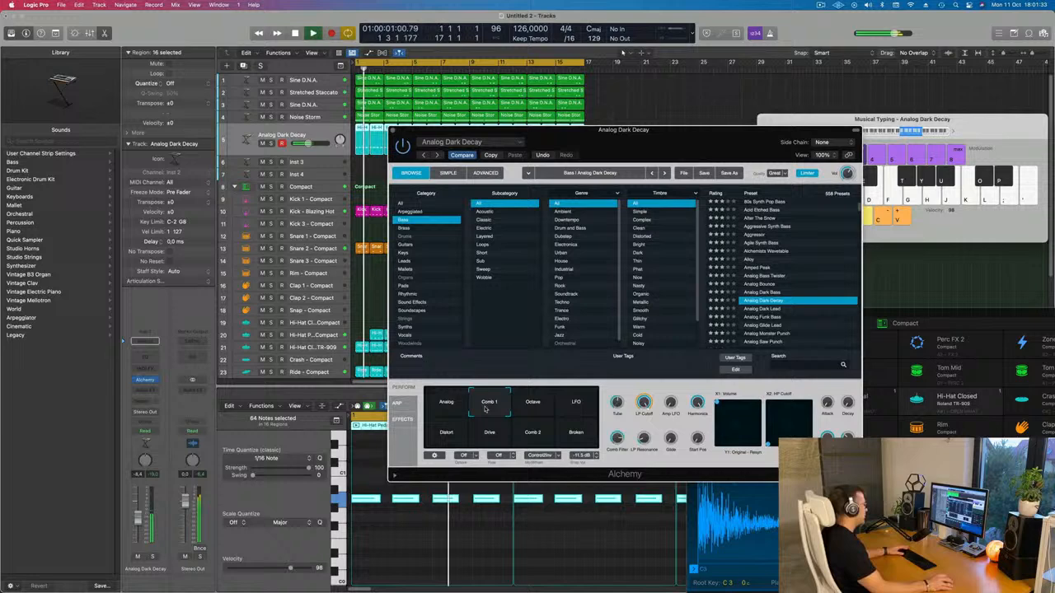
pyautogui.click(536, 407)
pyautogui.moveTo(658, 154); pyautogui.dragTo(683, 124)
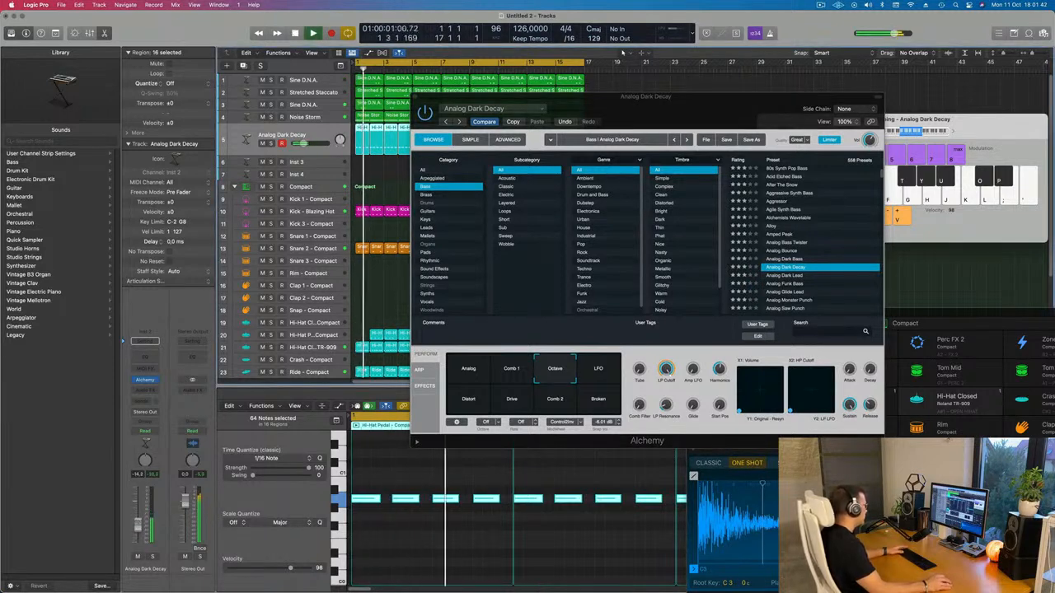
# - Lengthen the selected bass notes slightly in the piano roll and close the Alchemy window
pyautogui.moveTo(381, 499); pyautogui.dragTo(387, 505)
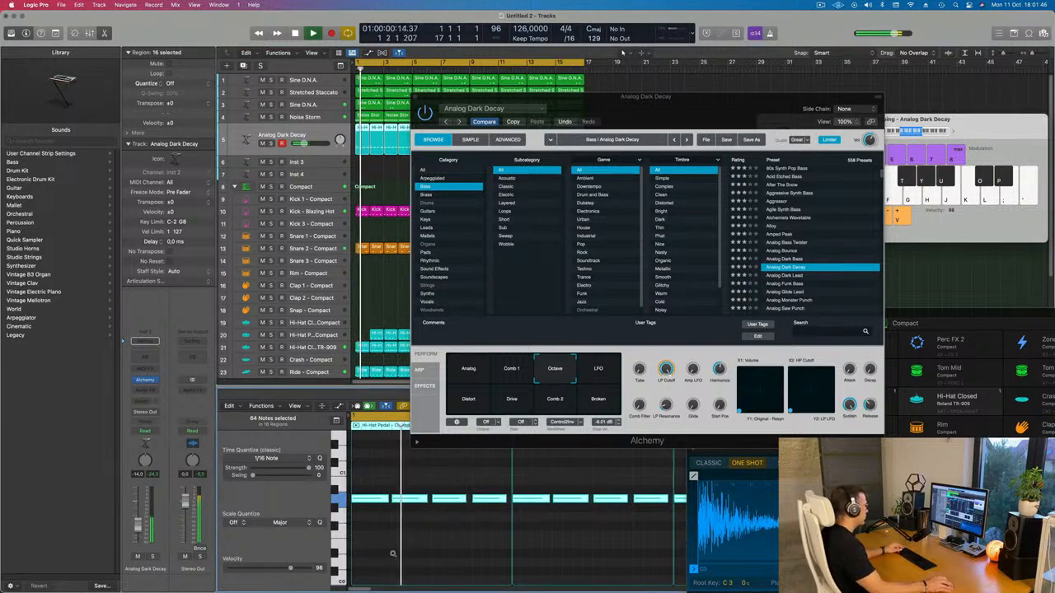
pyautogui.moveTo(671, 146); pyautogui.dragTo(602, 215)
pyautogui.moveTo(346, 167); pyautogui.dragTo(321, 207)
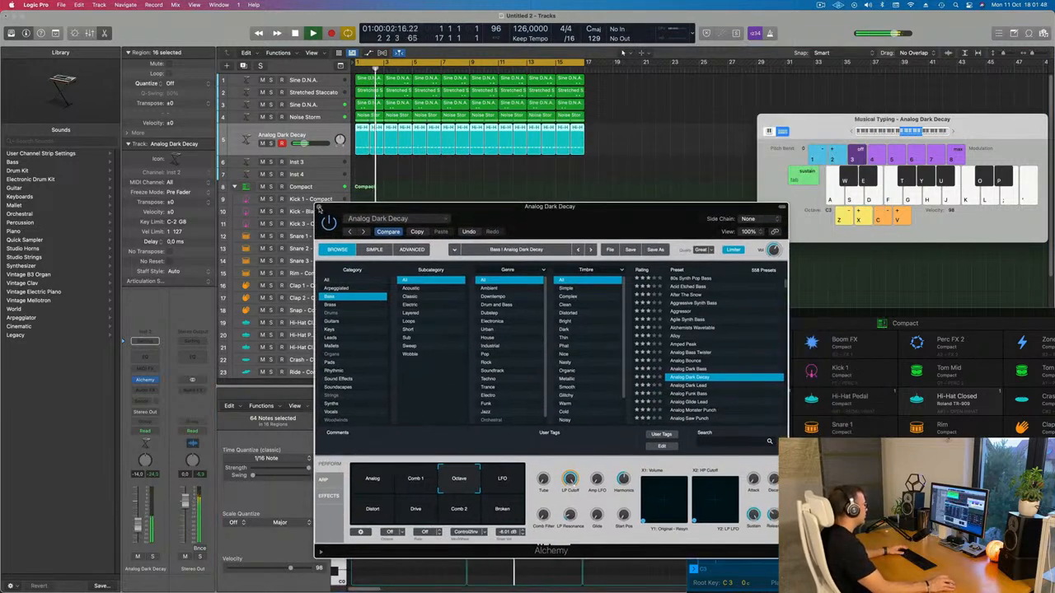
pyautogui.click(319, 205)
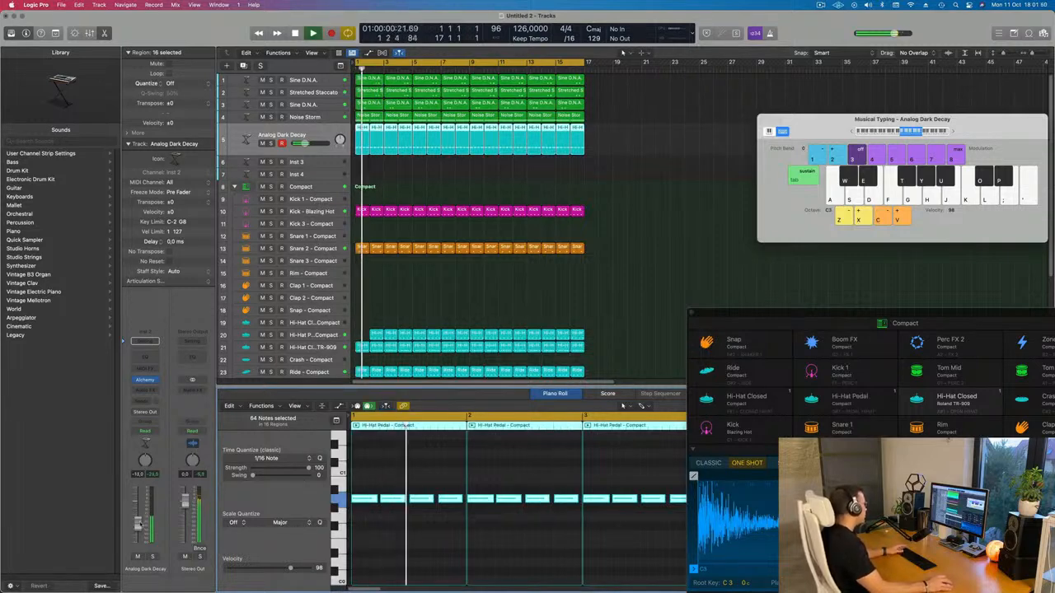
# - Insert a Compressor on the Analog Dark Decay track with Kick 1 - Compact (Inst 5) as its side chain source
pyautogui.click(152, 393)
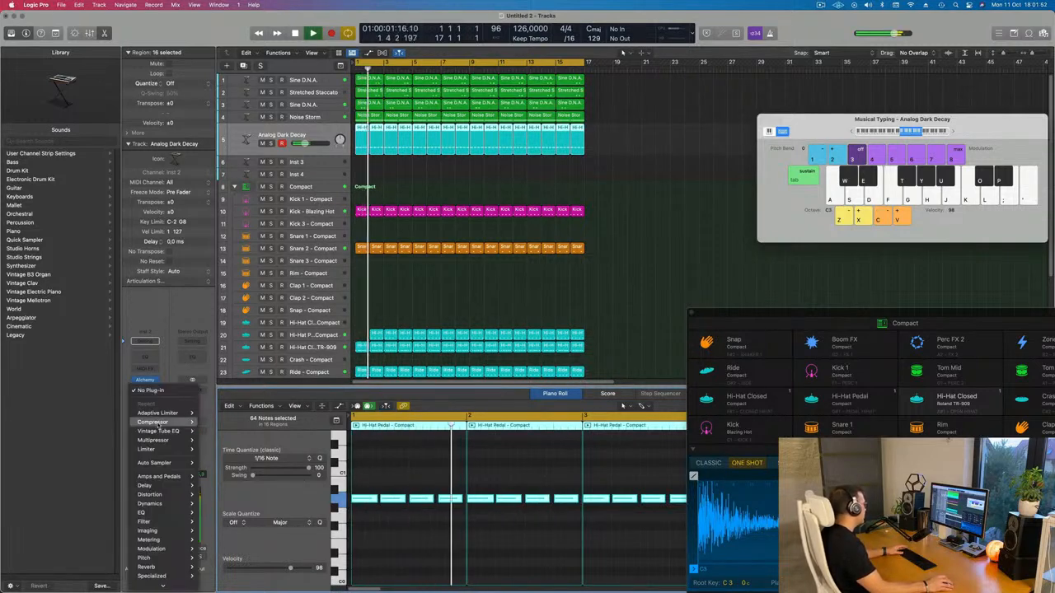
pyautogui.moveTo(164, 422)
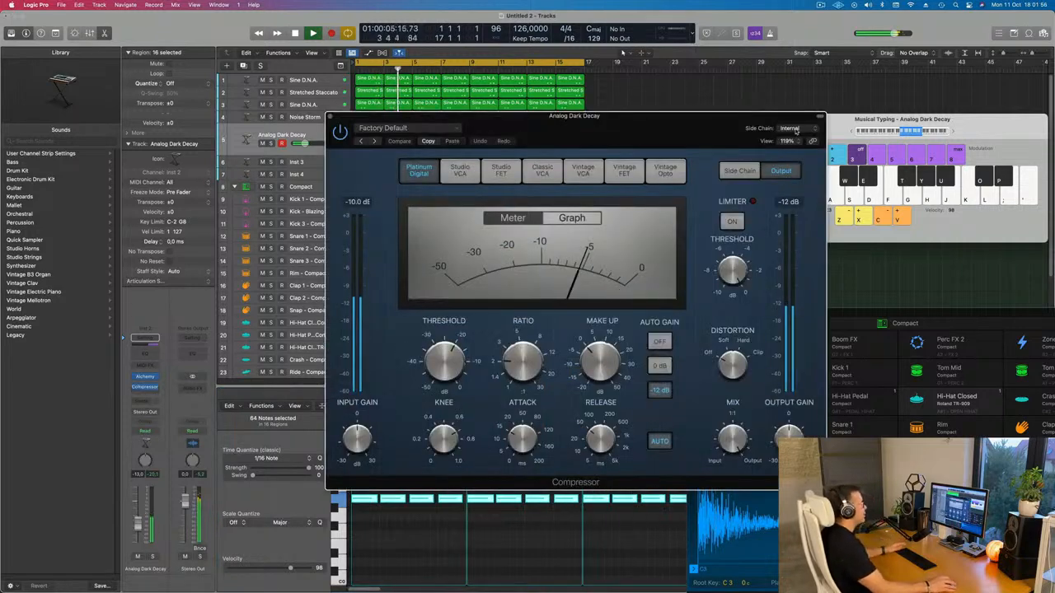
pyautogui.click(794, 130)
pyautogui.moveTo(789, 153)
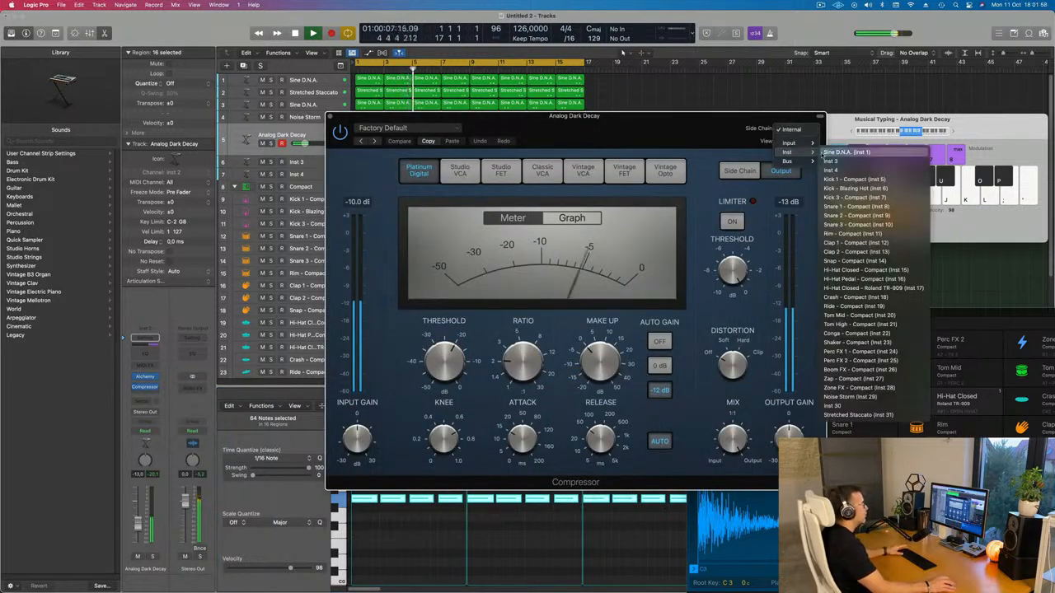
pyautogui.click(854, 178)
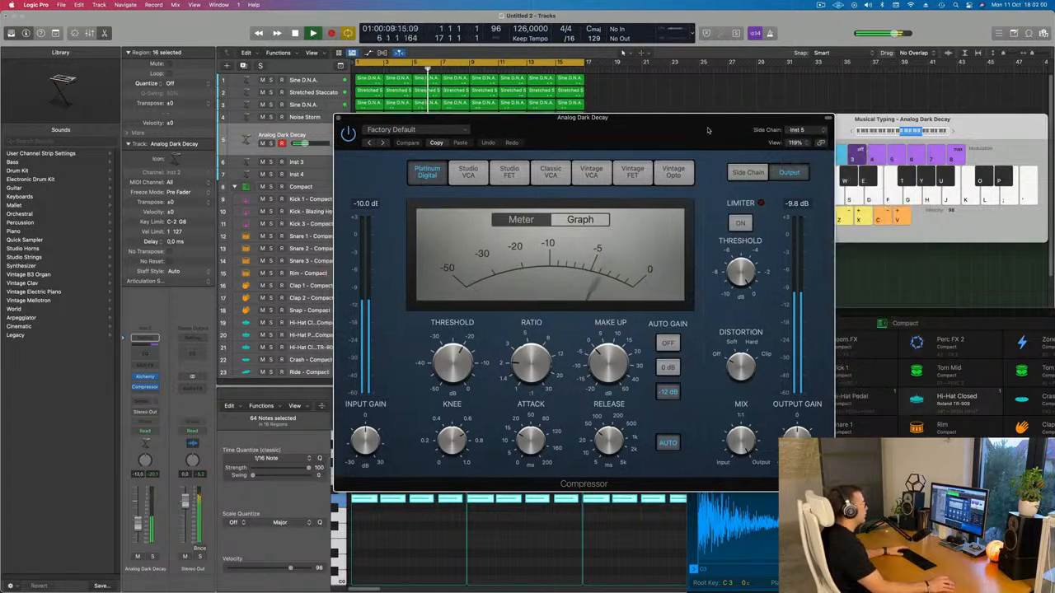
# - Replay the loop from the start and change the compressor's side chain source to Kick - Blazing Hot (Inst 6)
pyautogui.moveTo(668, 135); pyautogui.dragTo(877, 137)
pyautogui.press('Return')
pyautogui.press('space')
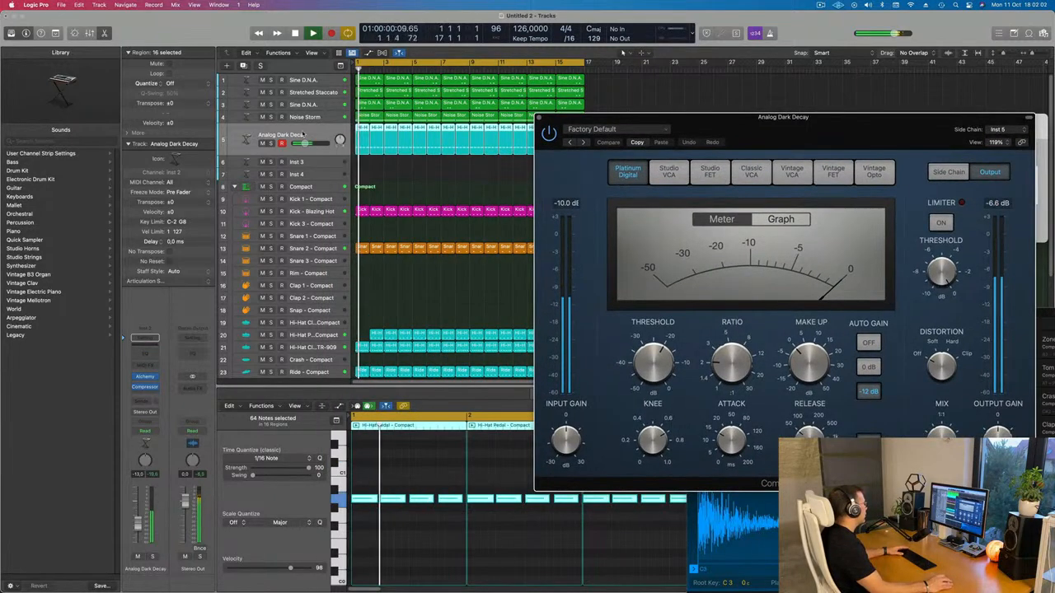
pyautogui.click(999, 129)
pyautogui.moveTo(980, 121)
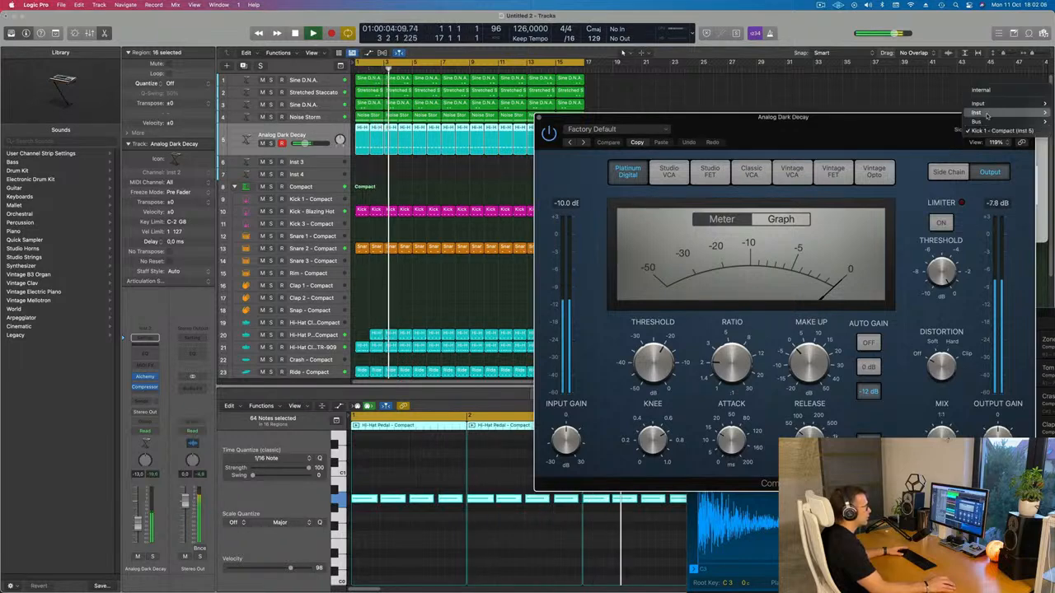
pyautogui.click(905, 149)
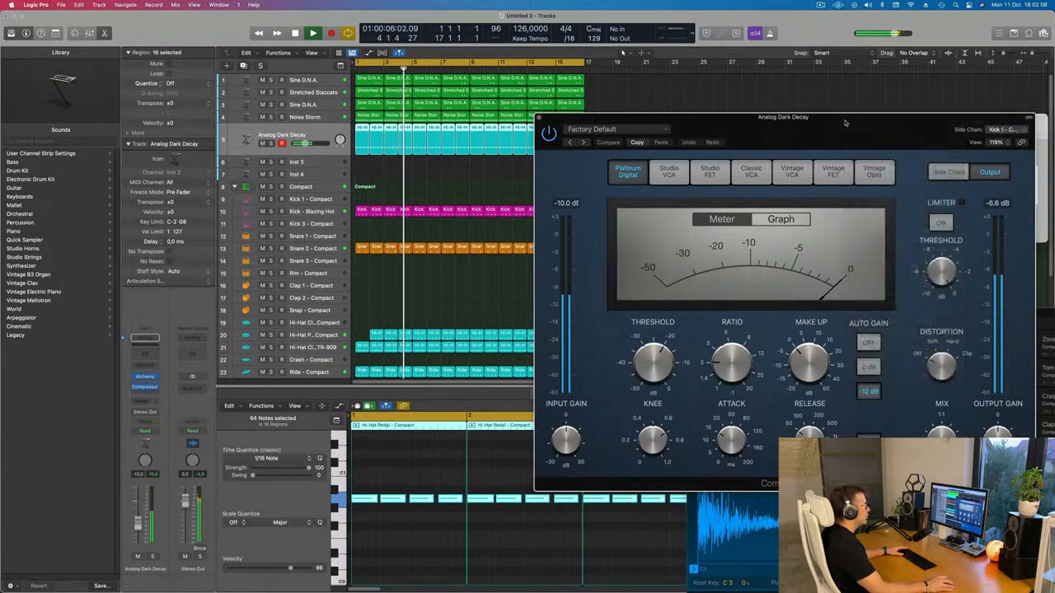
# - Raise the compressor's ratio, adjust its release with auto release off, set the attack to 16.5 ms, and hide the plug-in window
pyautogui.moveTo(842, 126); pyautogui.dragTo(740, 124)
pyautogui.moveTo(631, 356); pyautogui.dragTo(631, 333)
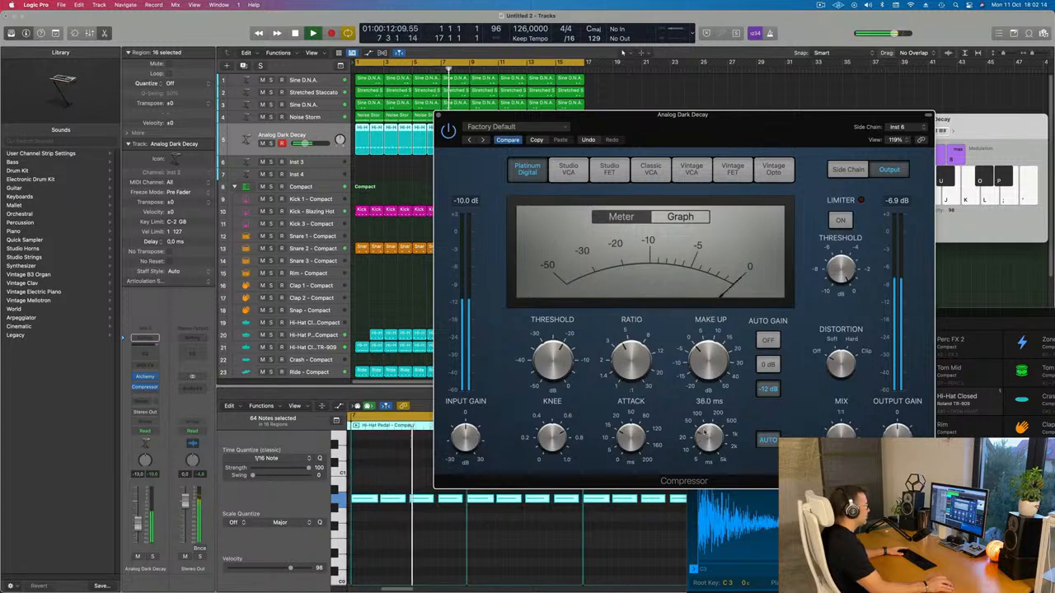
pyautogui.moveTo(704, 431); pyautogui.dragTo(709, 416)
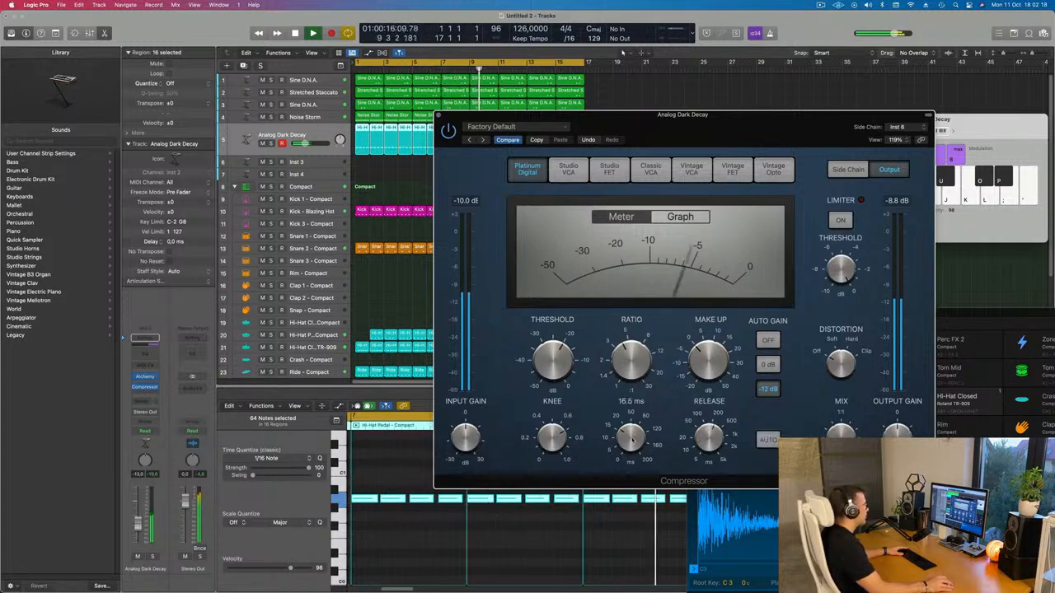
pyautogui.moveTo(750, 141); pyautogui.dragTo(695, 203)
pyautogui.press('v')
# - Listen to the side-chained Analog Dark Decay bass from the start, briefly soloed and back in the full mix
pyautogui.press('Return')
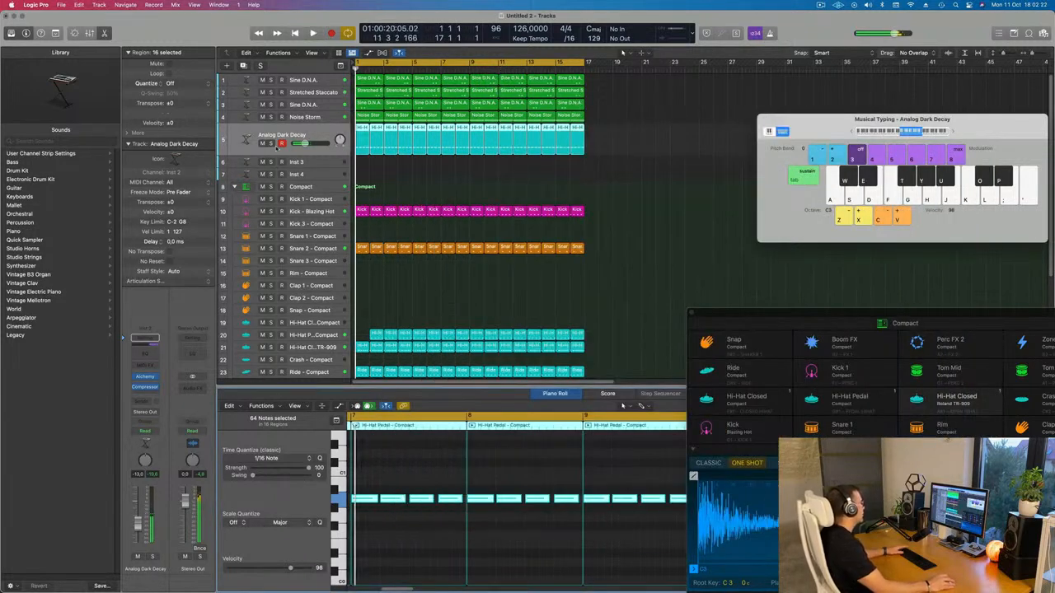
pyautogui.click(272, 143)
pyautogui.click(271, 143)
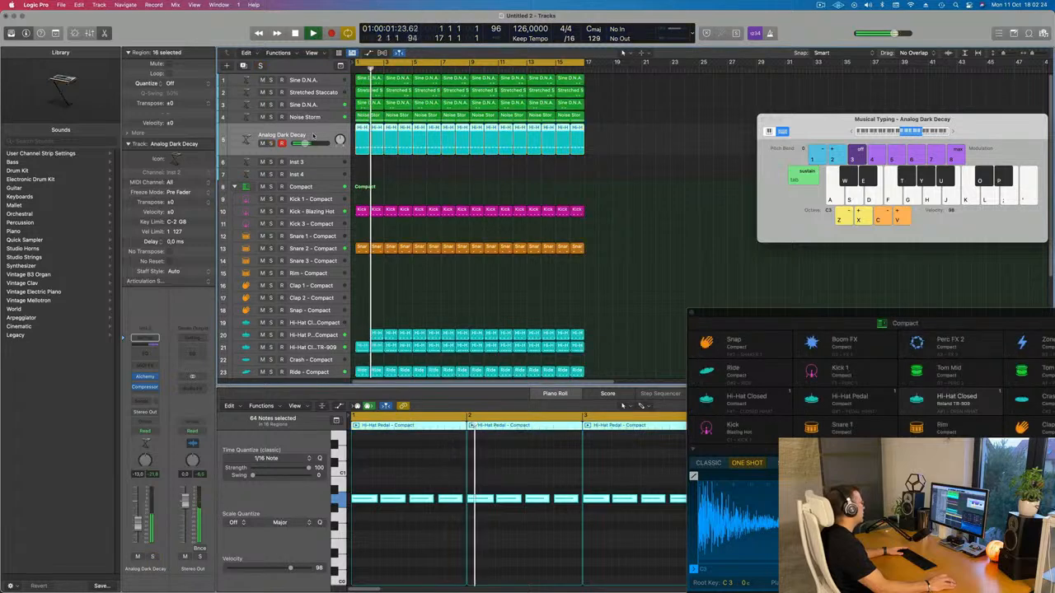
# - Copy the Hi-Hat Pedal region into the empty first bar of its track
pyautogui.press('Return')
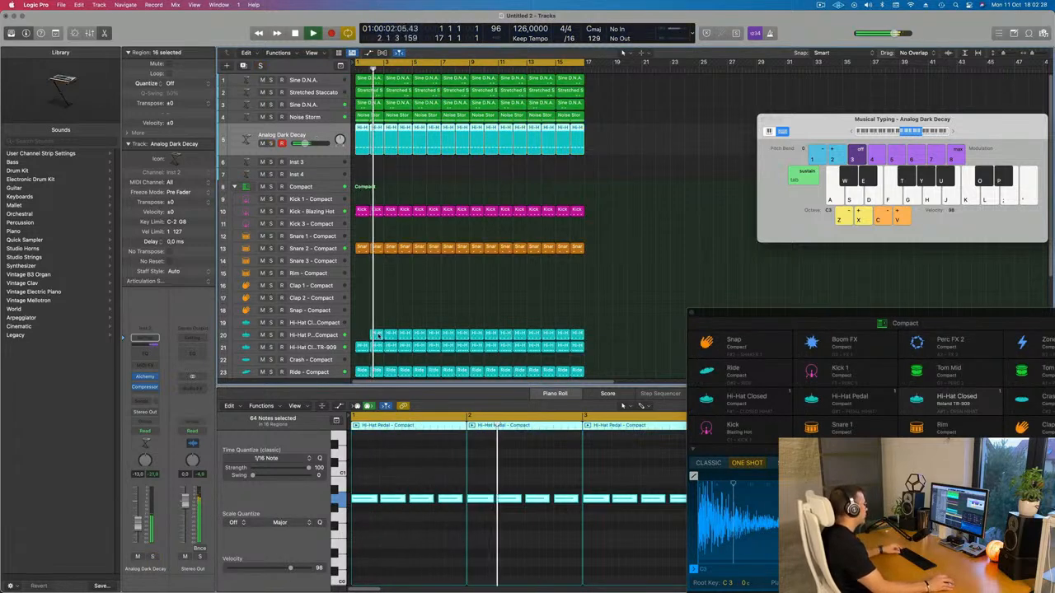
pyautogui.keyDown('alt'); pyautogui.click(363, 334); pyautogui.keyUp('alt')
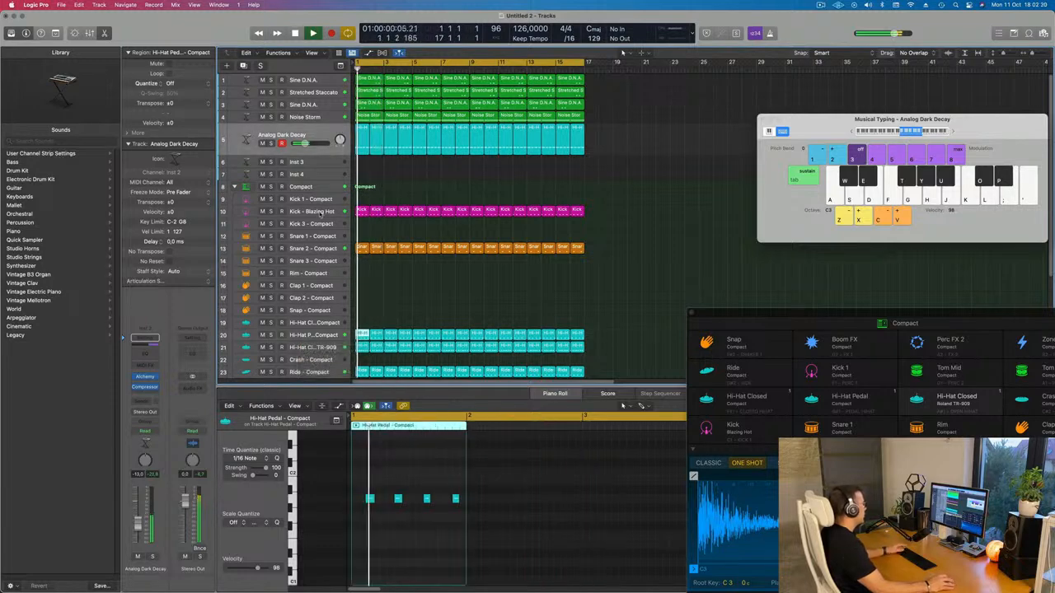
# - Boost the Kick - Blazing Hot lows in a Channel EQ with a +4.7 dB shelf at 75 Hz and +0.8 dB at 75.5 Hz
pyautogui.click(311, 211)
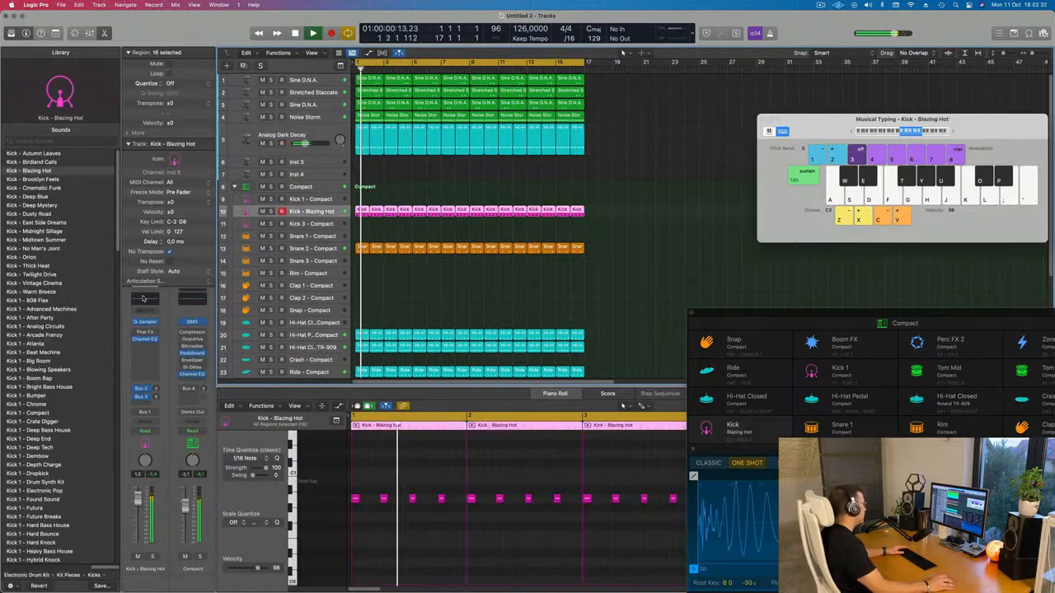
pyautogui.click(143, 299)
pyautogui.moveTo(538, 388)
pyautogui.mouseDown()
pyautogui.moveTo(538, 359)
pyautogui.moveTo(539, 380)
pyautogui.mouseUp()
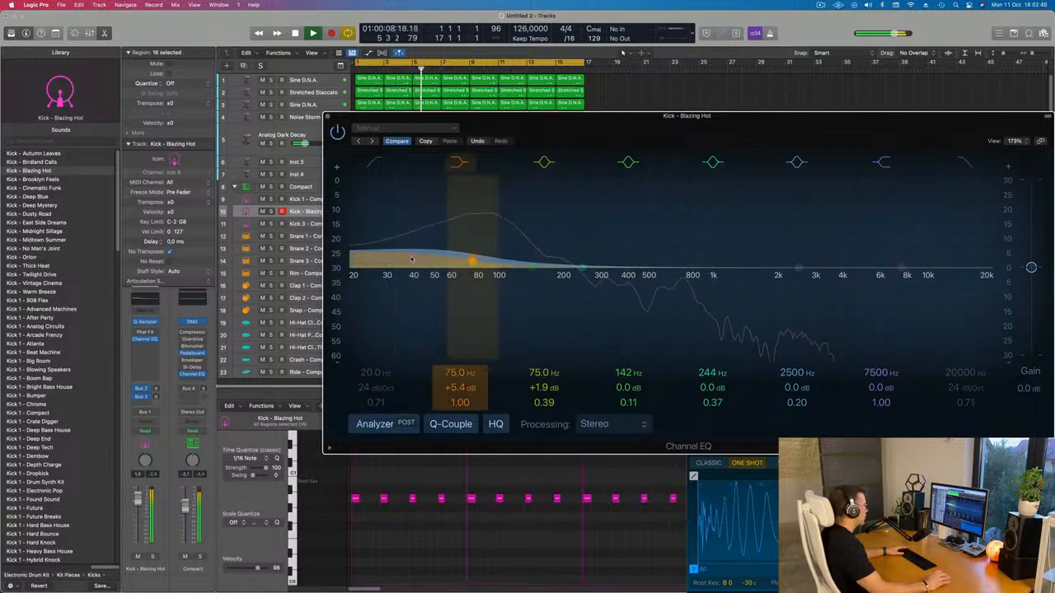
pyautogui.moveTo(473, 263); pyautogui.dragTo(470, 267)
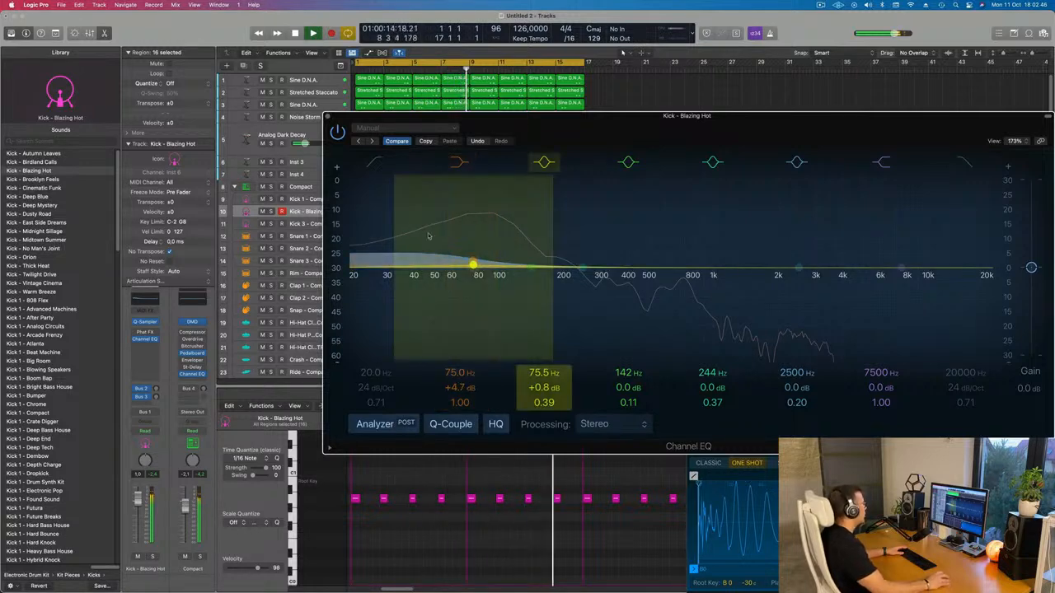
pyautogui.click(328, 117)
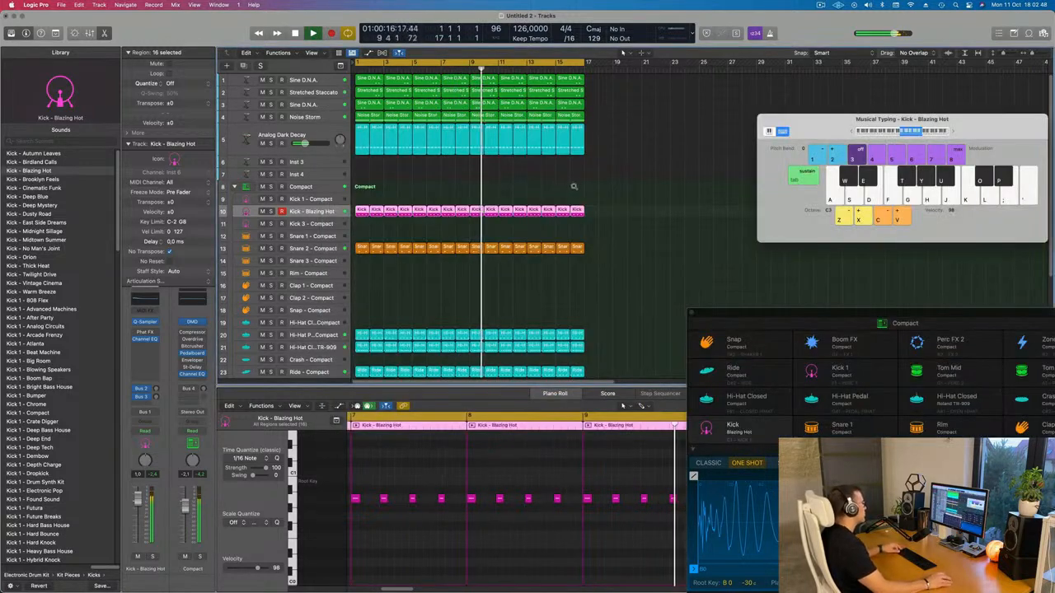
# - Replay the arrangement from bar 1 and check the bass against the equalized kick, soloing Analog Dark Decay briefly
pyautogui.scroll(-5, 595, 194)
pyautogui.scroll(1, 577, 192)
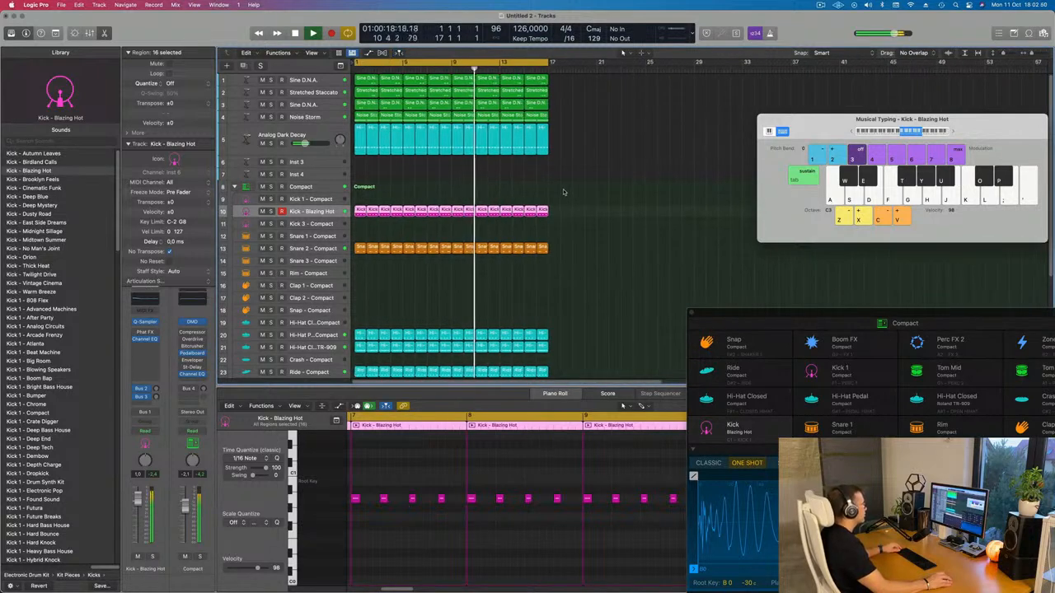
pyautogui.click(472, 187)
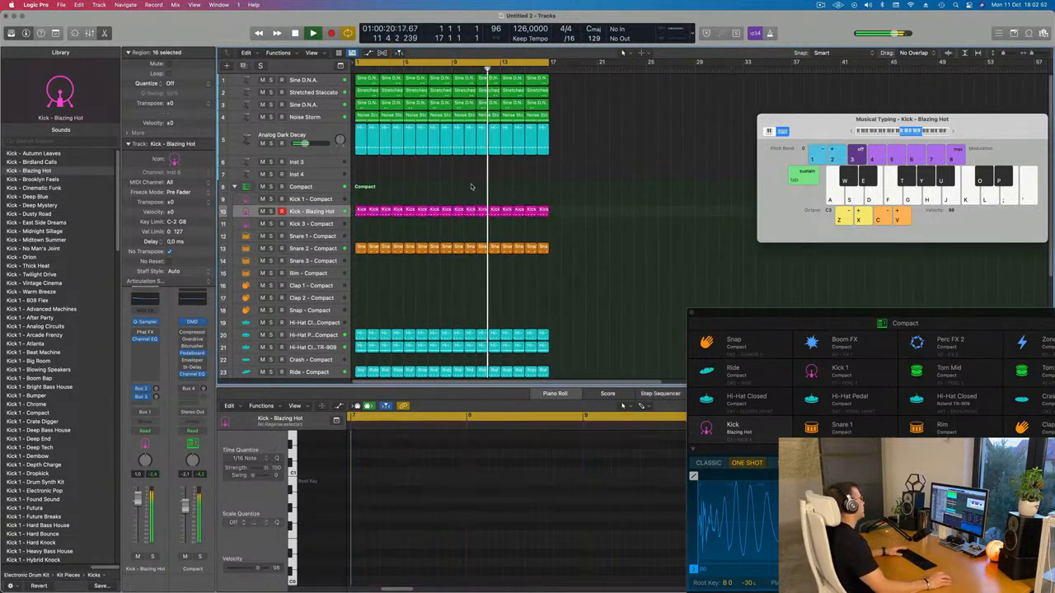
pyautogui.press('Return')
pyautogui.press('space')
pyautogui.click(270, 144)
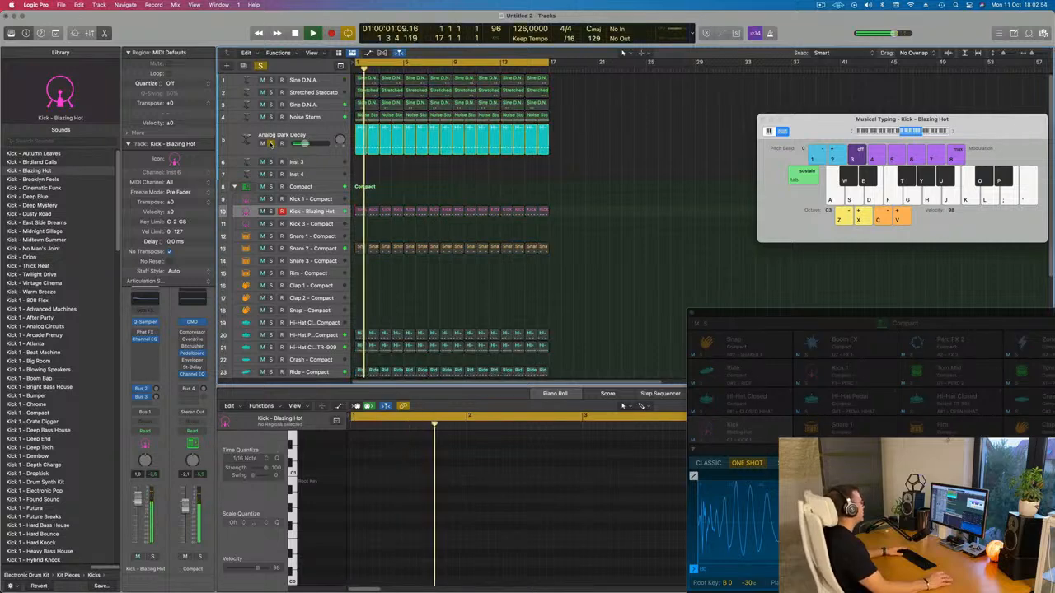
pyautogui.click(270, 144)
pyautogui.click(284, 135)
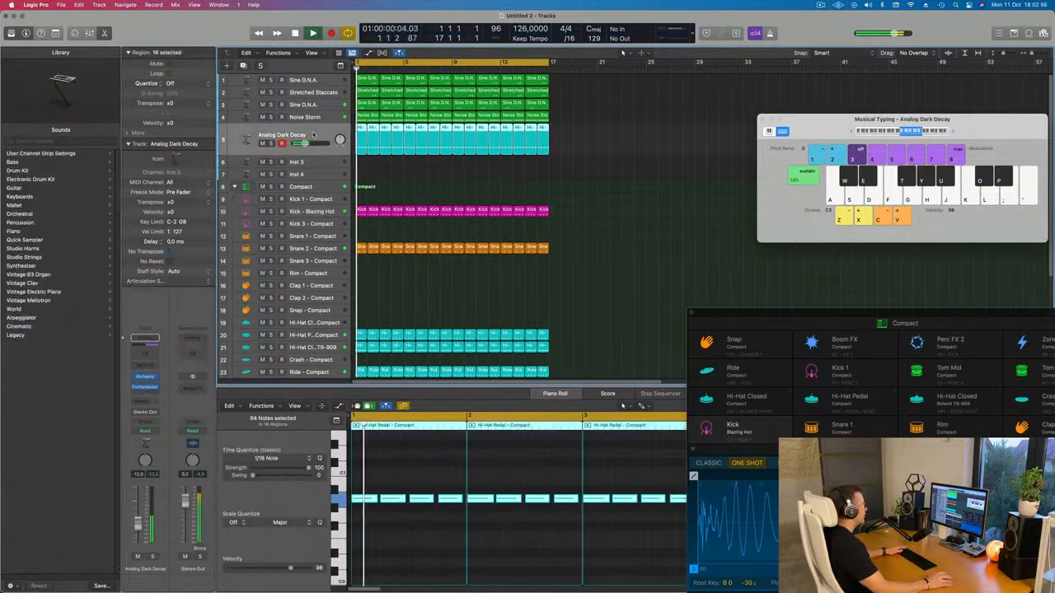
pyautogui.click(447, 178)
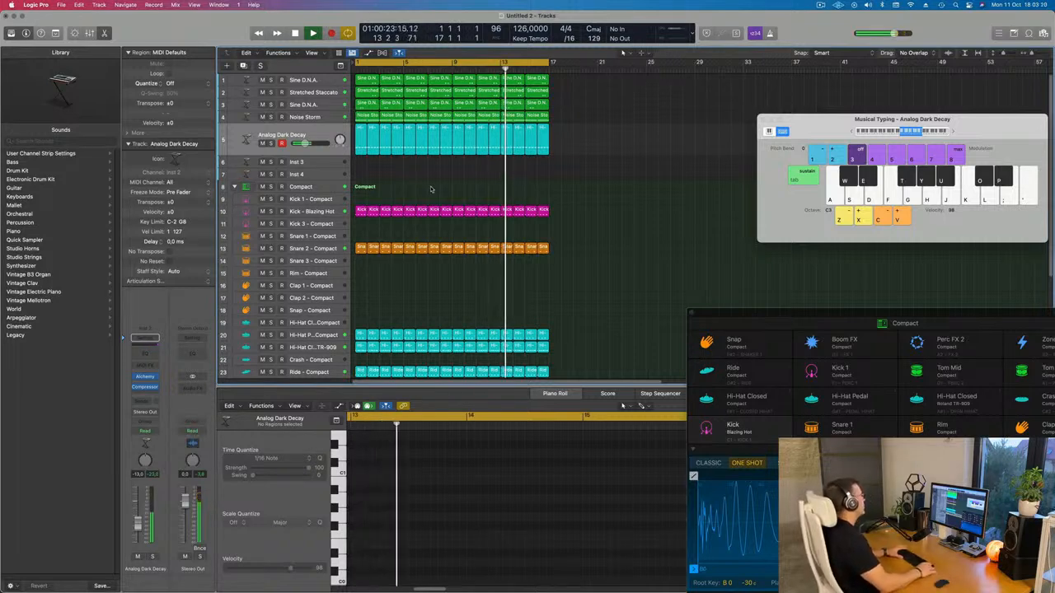
pyautogui.press('Return')
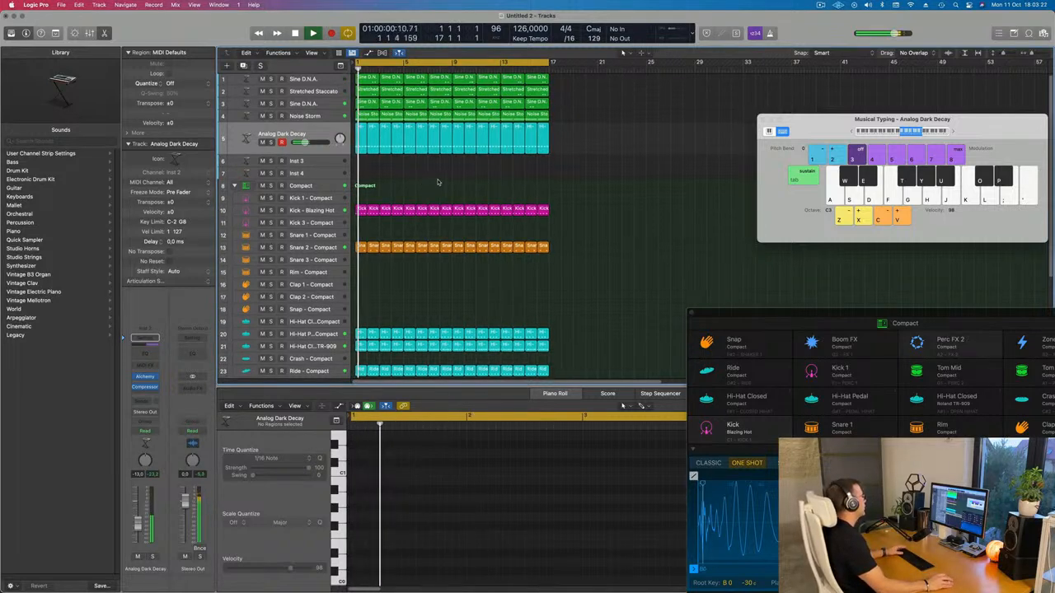
# - Solo the Hi-Hat Pedal track briefly to check its sound, and replay the full mix from the start
pyautogui.scroll(-1, 418, 243)
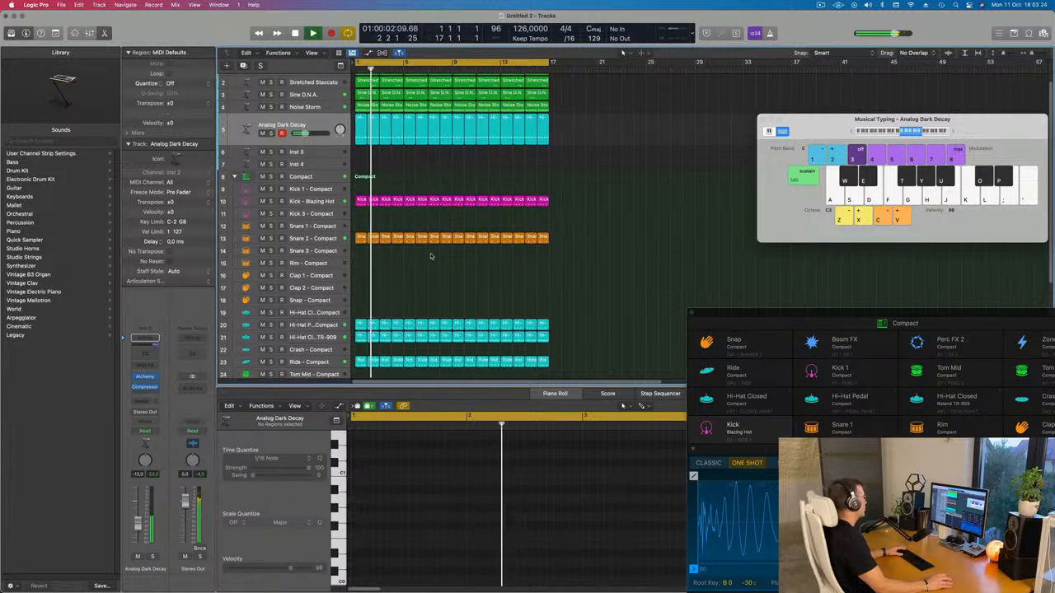
pyautogui.click(328, 325)
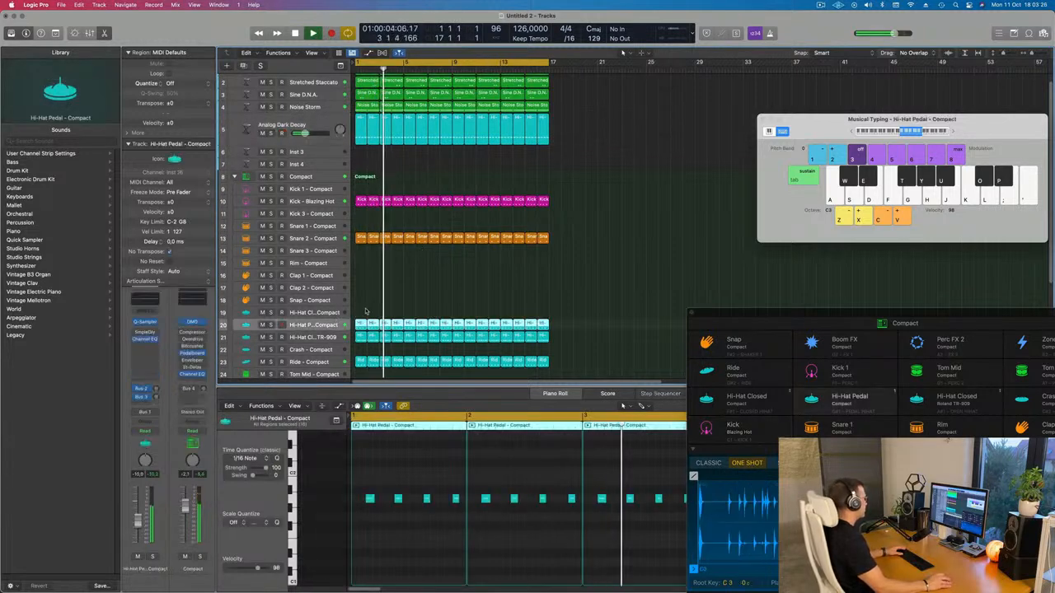
pyautogui.click(153, 558)
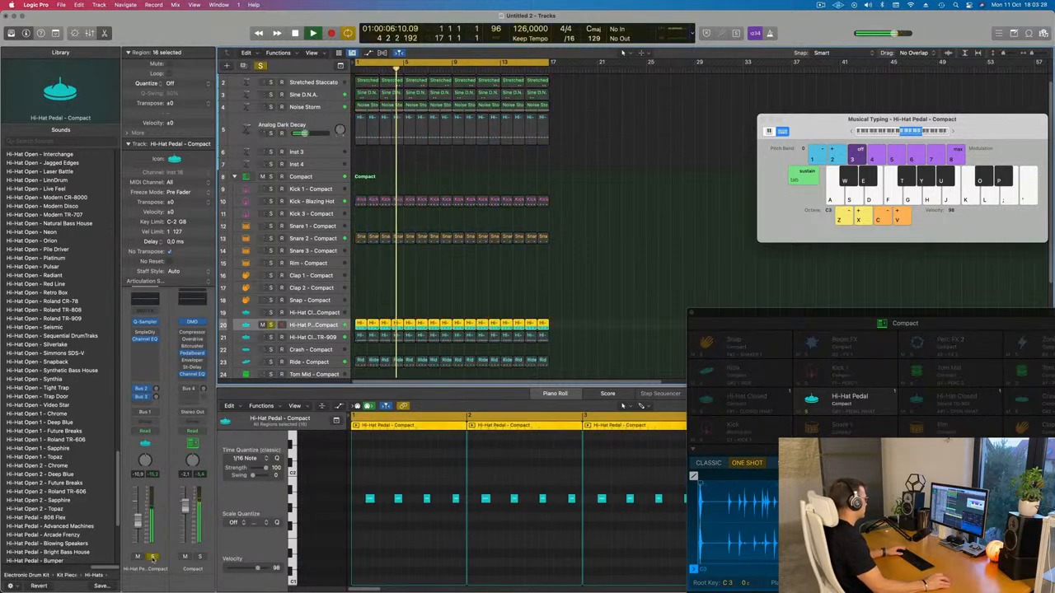
pyautogui.click(153, 558)
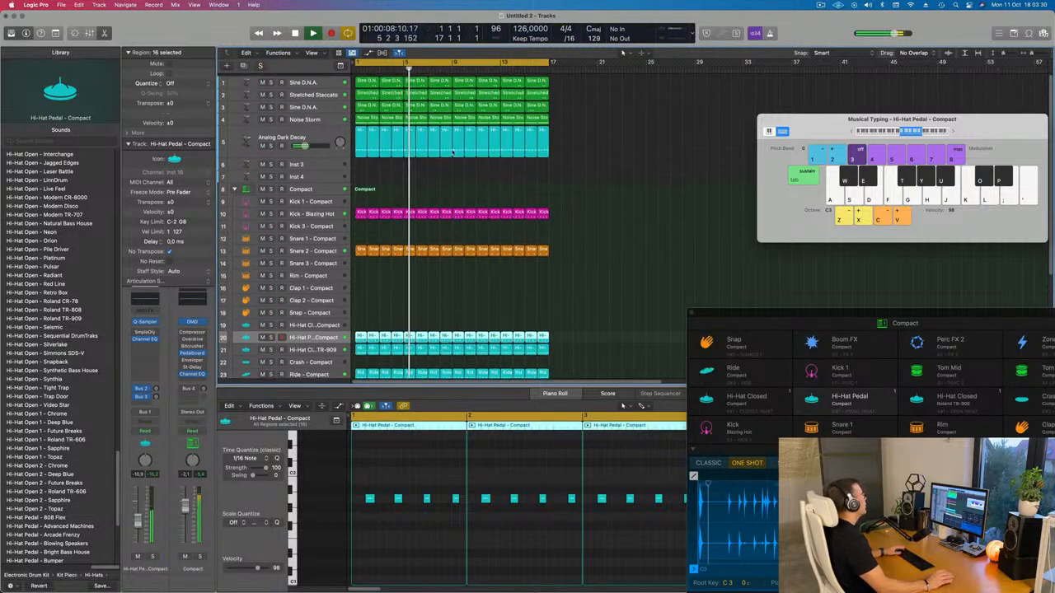
pyautogui.press('Return')
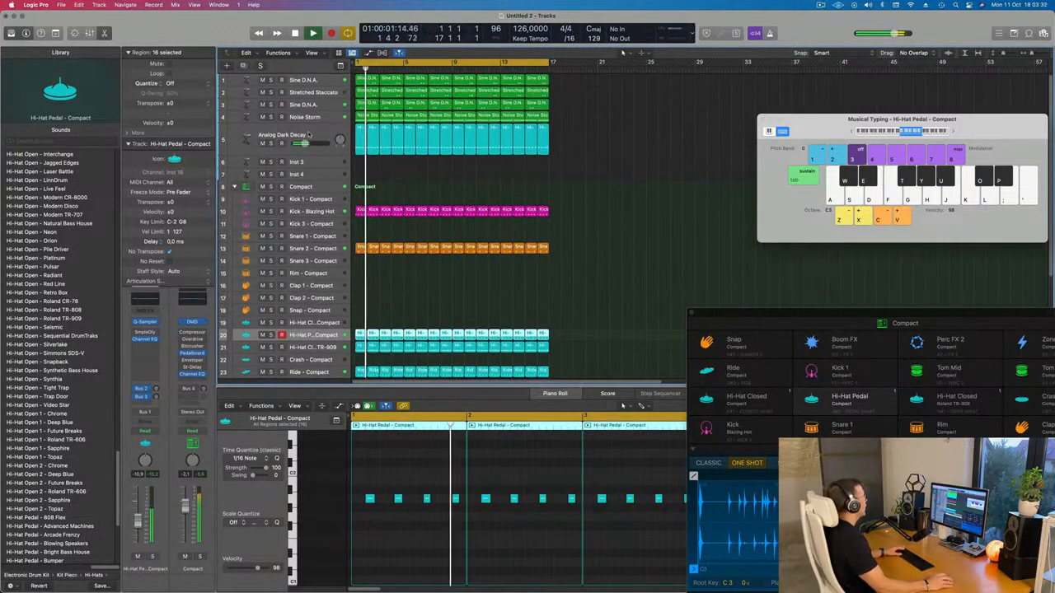
# - Copy the bar 1 region of the Snare 2 - Compact track onto the Clap 1 - Compact track
pyautogui.click(310, 135)
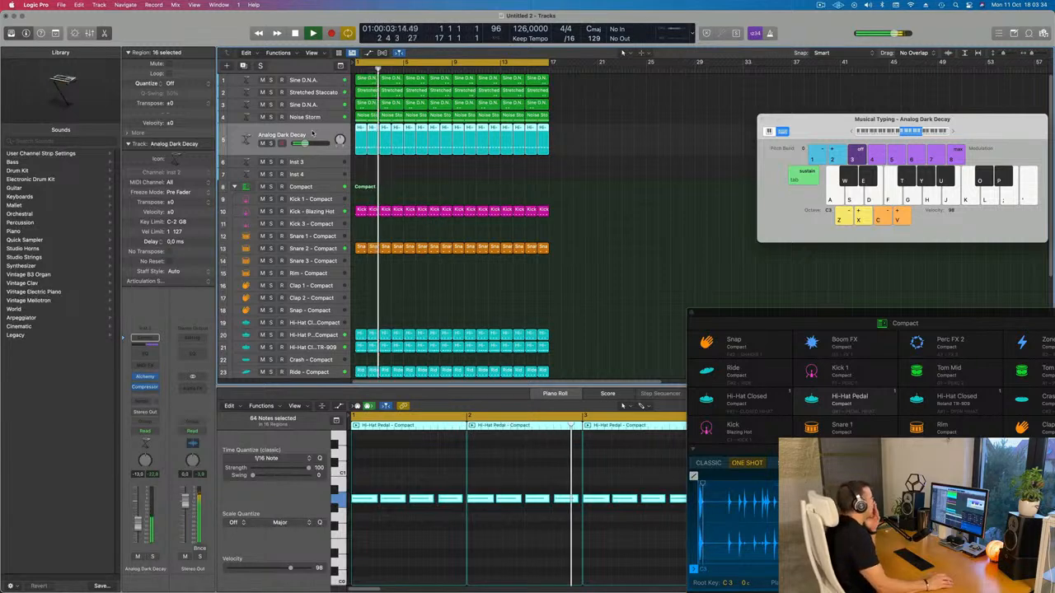
pyautogui.scroll(-5, 355, 181)
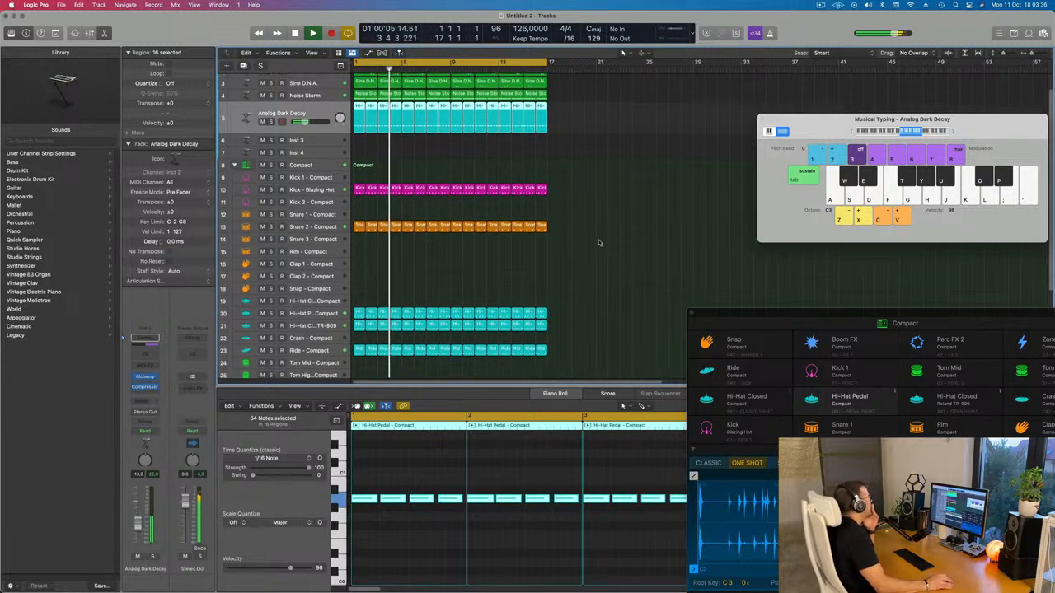
pyautogui.moveTo(359, 188); pyautogui.dragTo(361, 224)
pyautogui.press('Return')
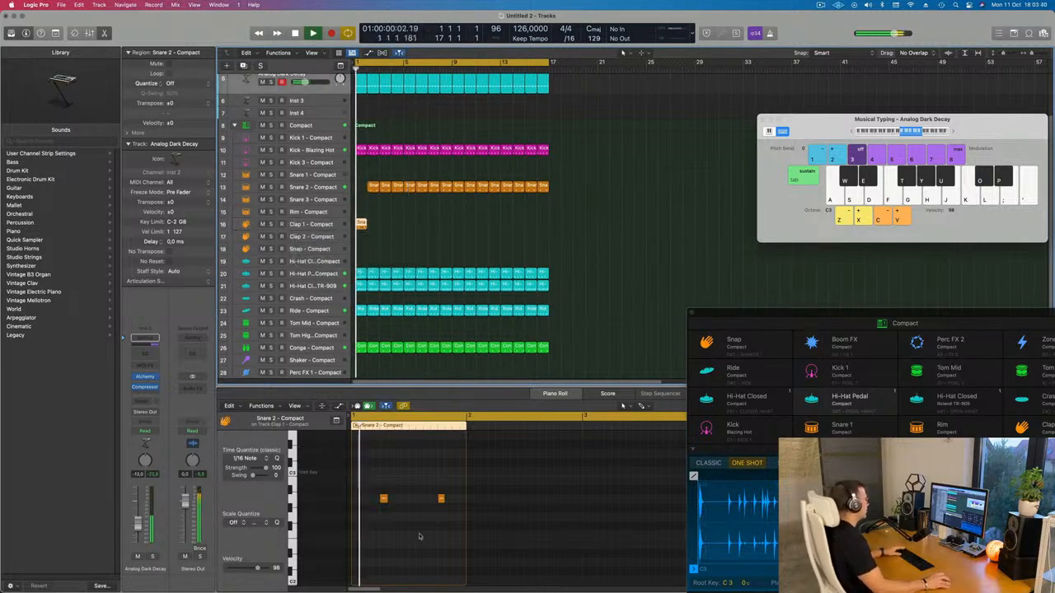
pyautogui.press('super+a')
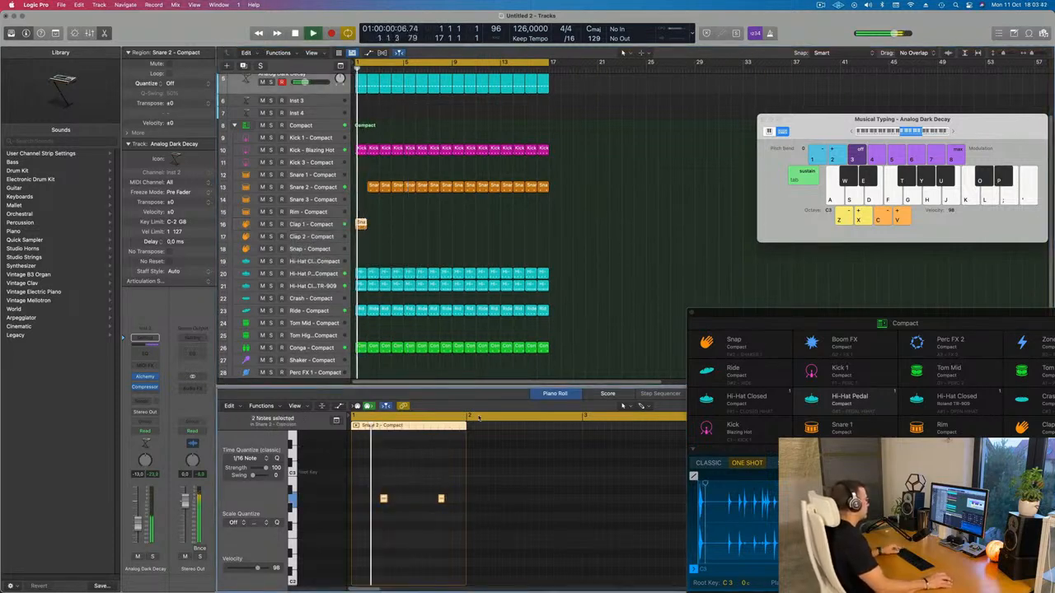
pyautogui.moveTo(373, 187); pyautogui.dragTo(373, 227)
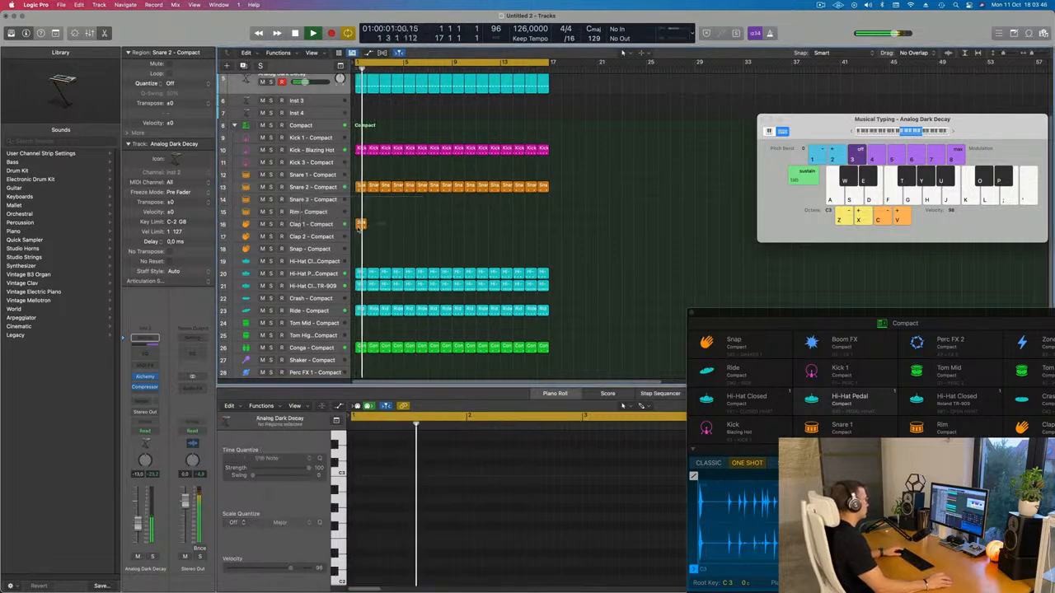
# - Shift the copied clap region's notes to the start of bar 1 and delete the second note, leaving a single hit
pyautogui.click(359, 447)
pyautogui.press('super+a')
pyautogui.press('space')
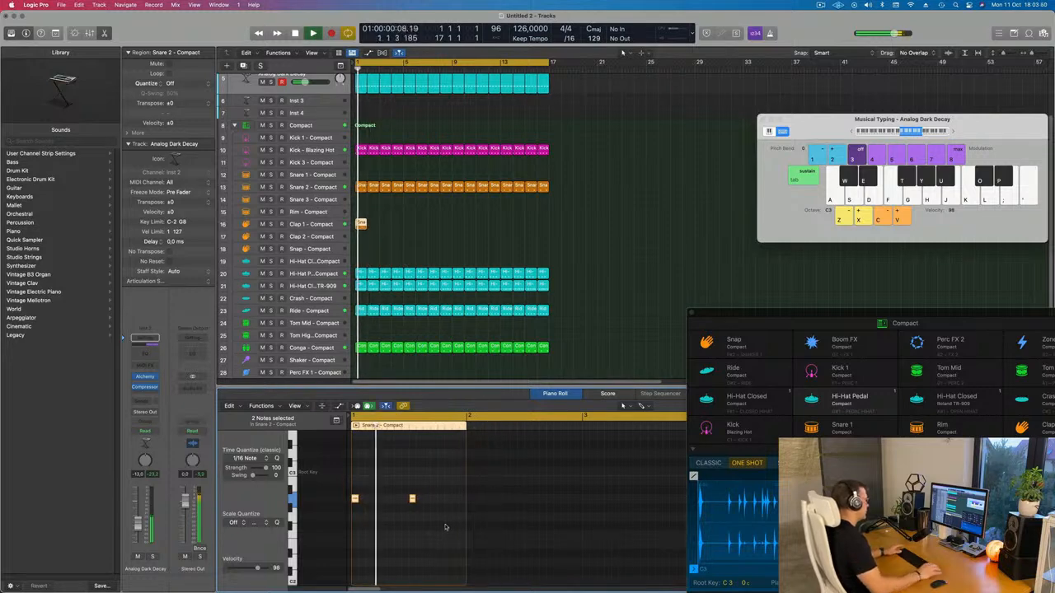
pyautogui.moveTo(420, 483); pyautogui.dragTo(398, 530)
pyautogui.press('space')
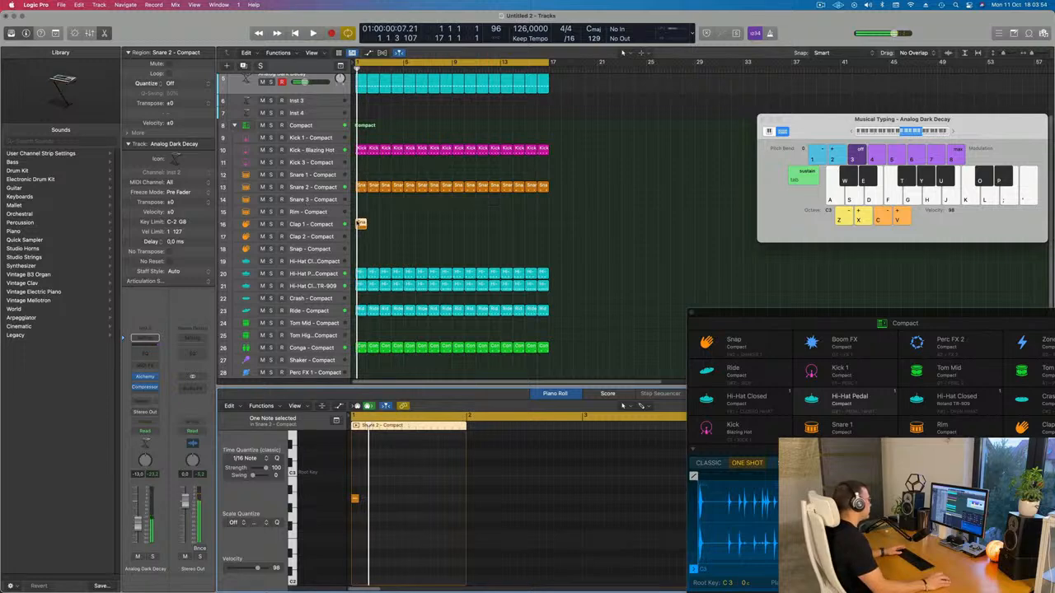
# - Move the single-hit region to the Clap 2 - Compact track and repeat it in every bar through bar 16
pyautogui.moveTo(361, 225); pyautogui.dragTo(362, 237)
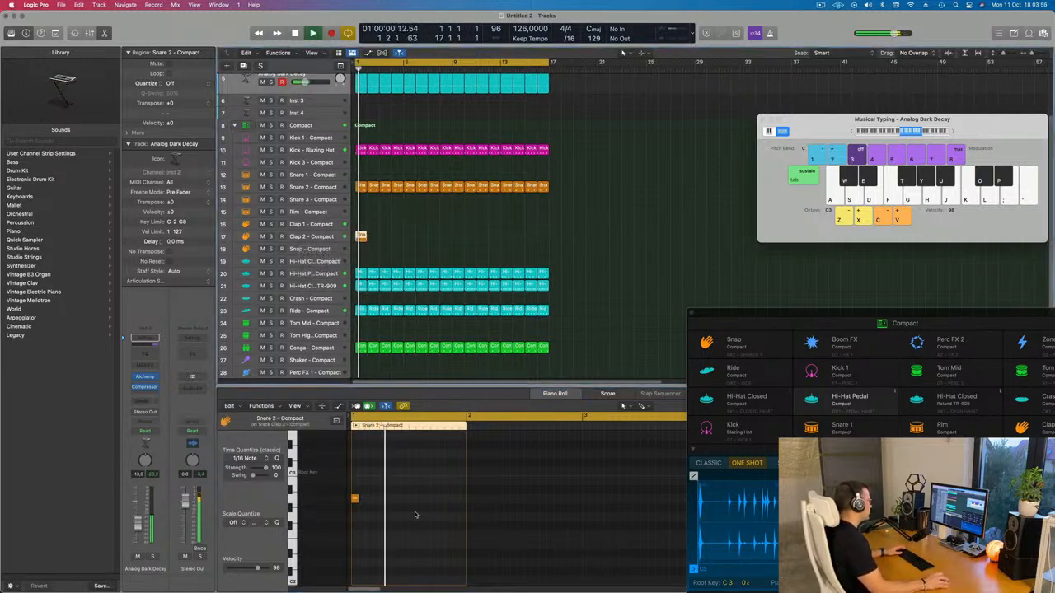
pyautogui.press('l')
pyautogui.press('space')
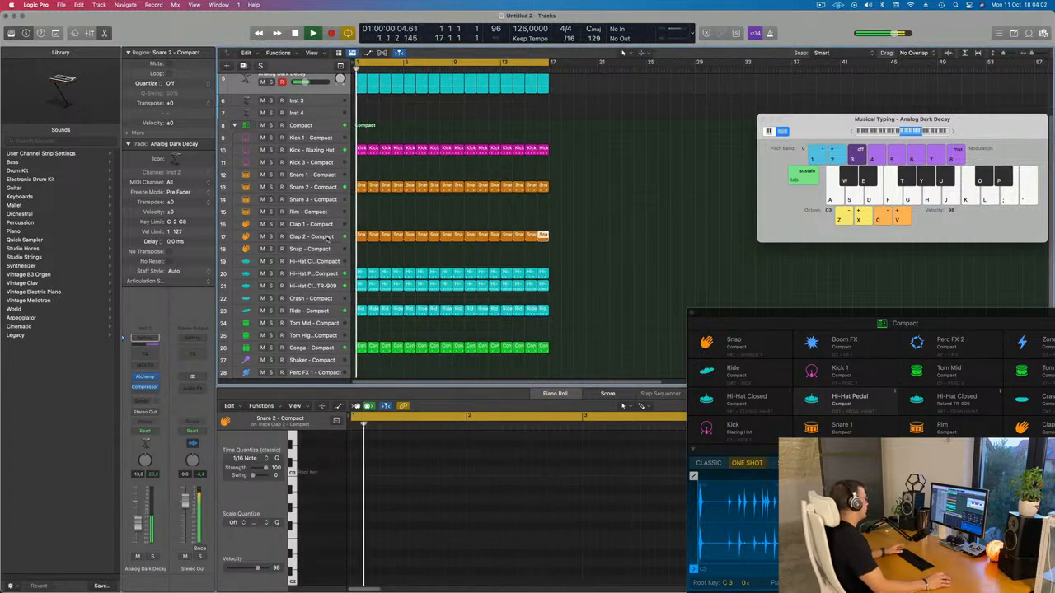
# - Replace the Clap 2 - Compact track's sound with the Clap 1 - Bumper kit piece
pyautogui.click(327, 238)
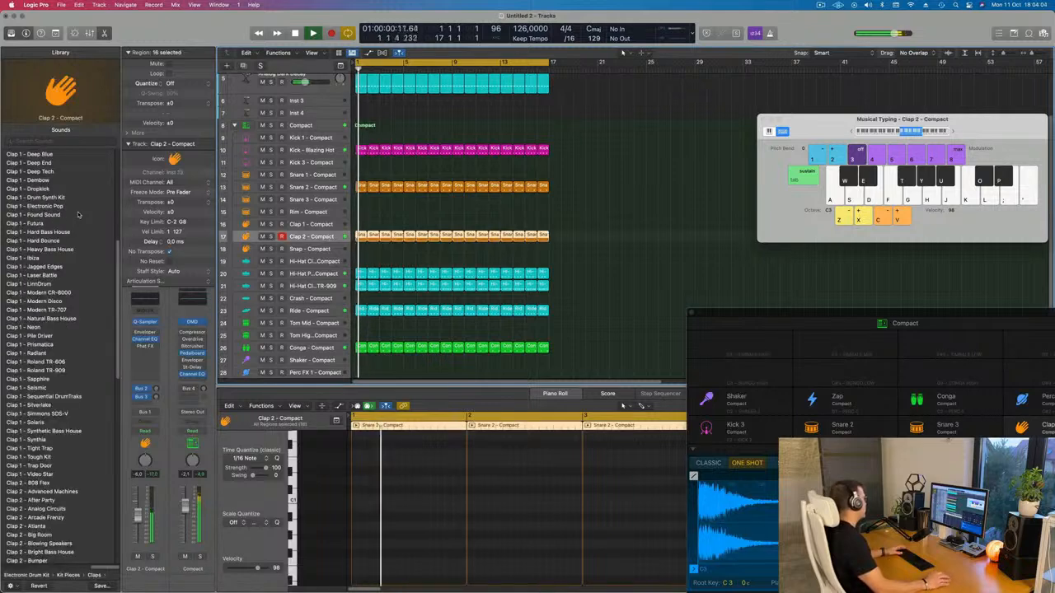
pyautogui.scroll(5, 41, 210)
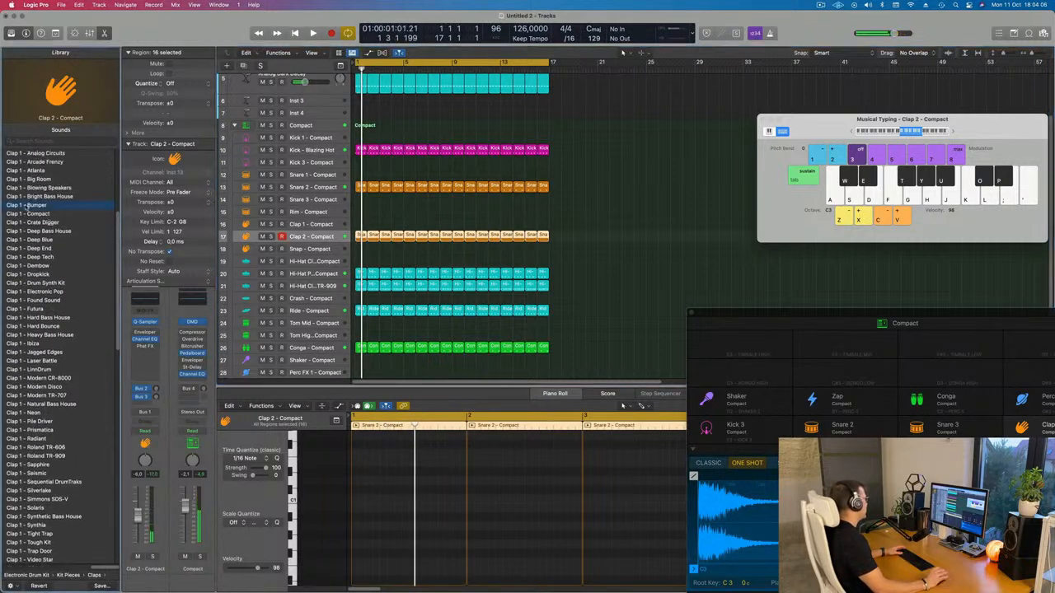
pyautogui.click(26, 205)
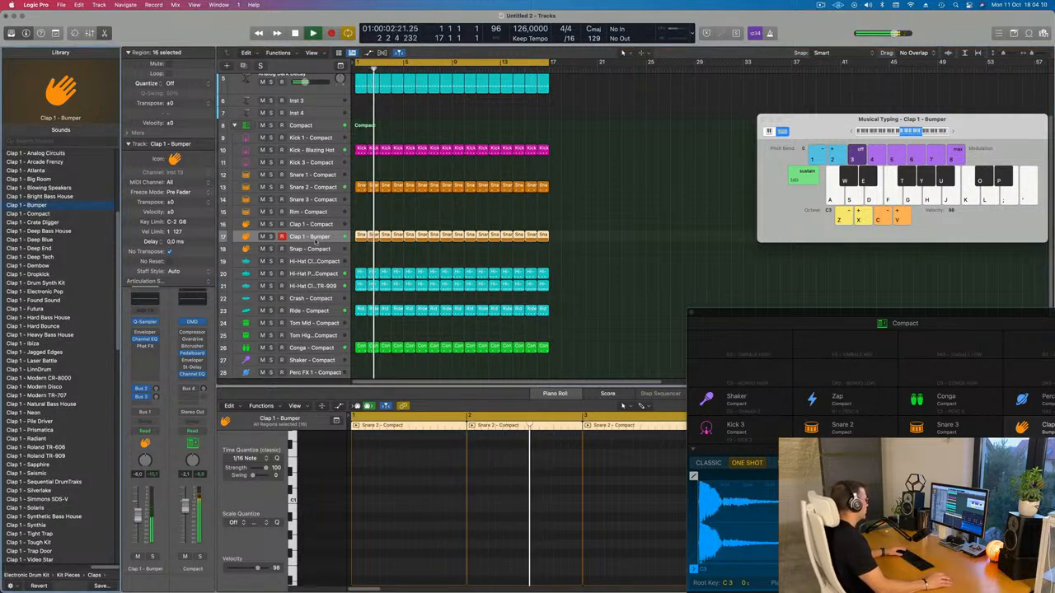
# - Try all the Clap 1 - Bumper notes at a higher pitch and replay from bar 1
pyautogui.scroll(5, 452, 526)
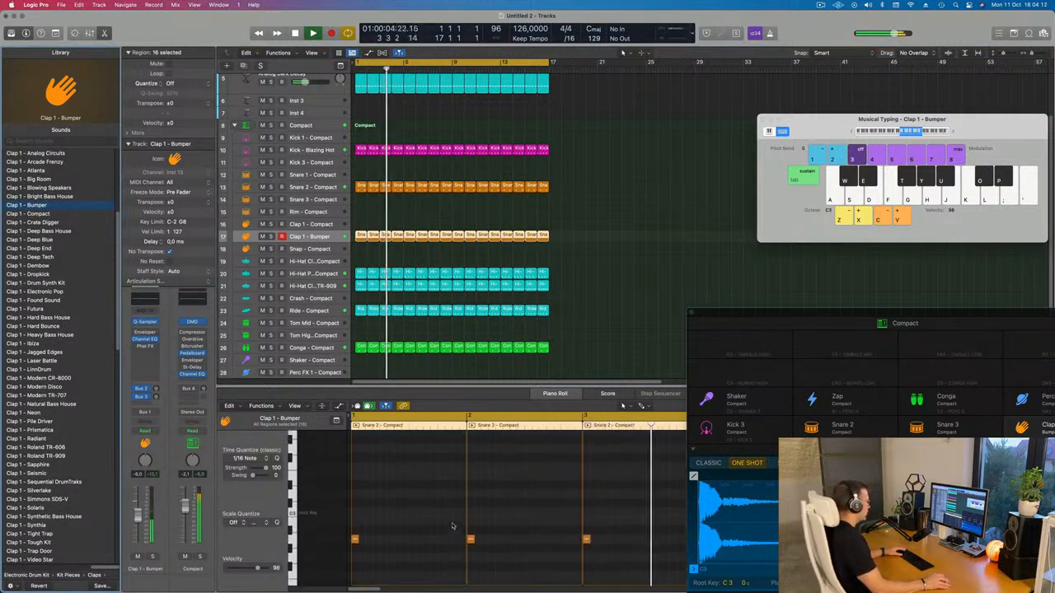
pyautogui.click(412, 527)
pyautogui.press('super+a')
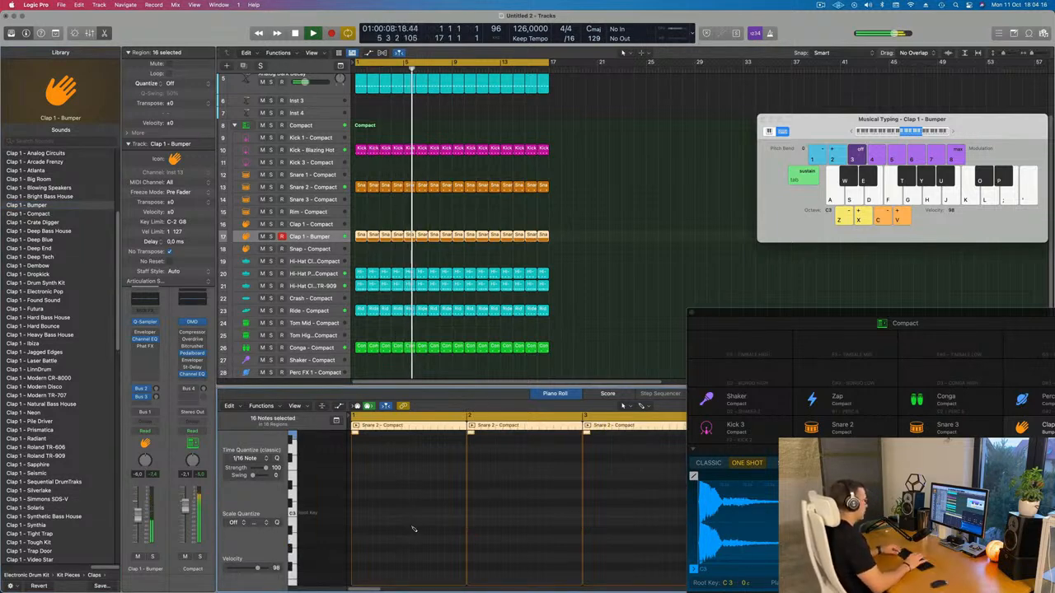
pyautogui.hotkey('alt', 'shift', 'Down')
pyautogui.press('Return')
pyautogui.press('Return')
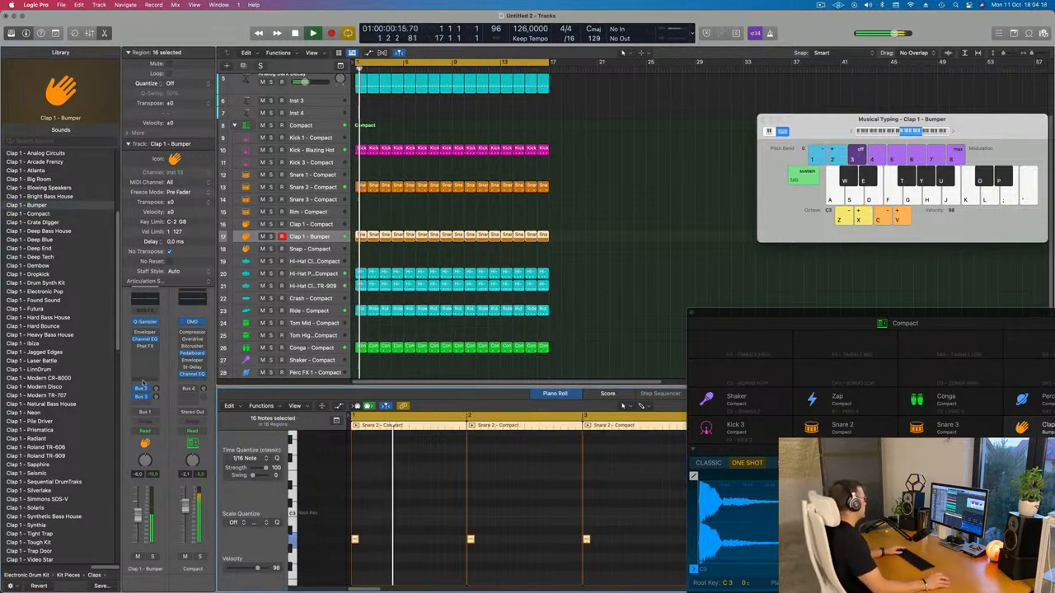
# - Adjust the Bus 2 reverb and Bus 3 delay send levels on the Clap 1 - Bumper track
pyautogui.click(142, 387)
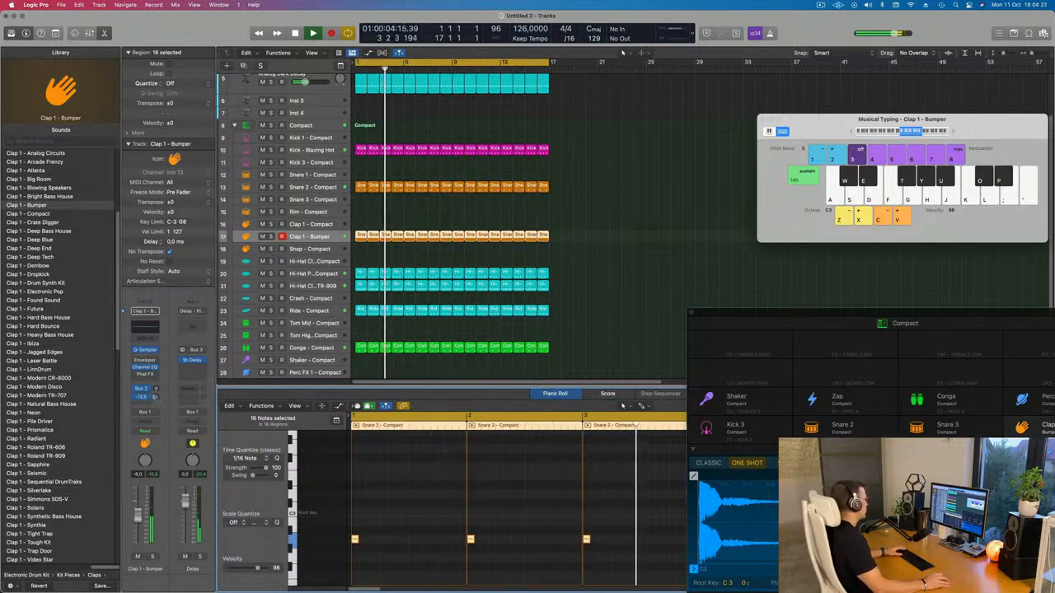
pyautogui.moveTo(155, 397); pyautogui.dragTo(157, 391)
pyautogui.scroll(4, 487, 219)
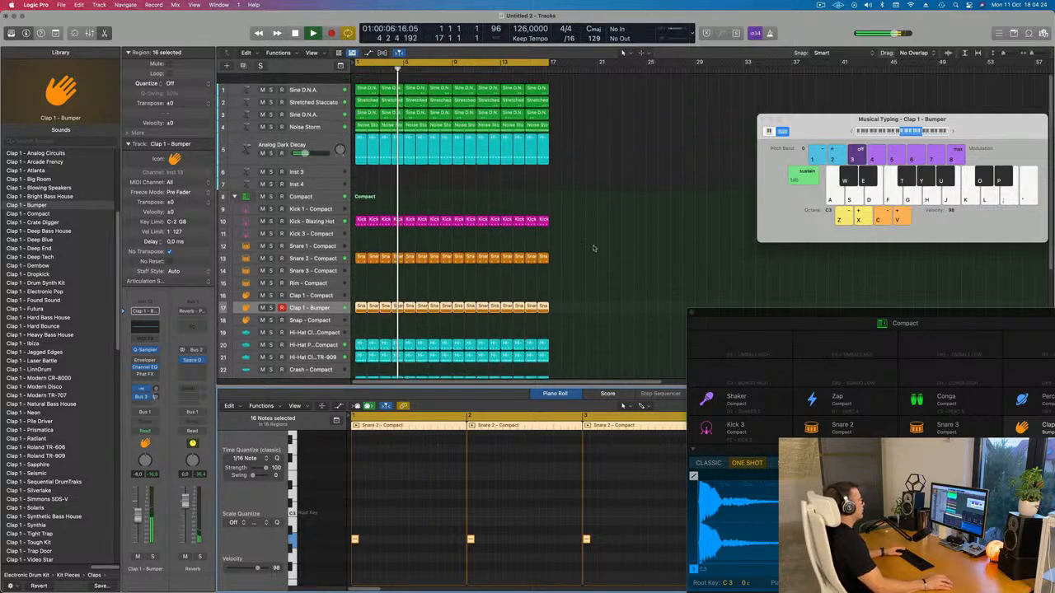
pyautogui.click(604, 174)
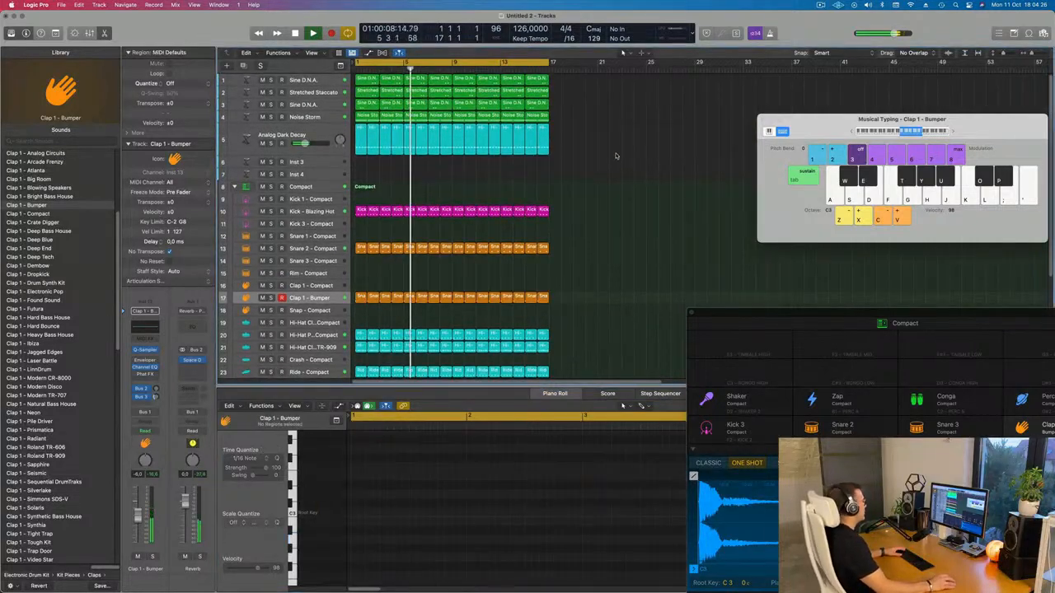
# - Duplicate the Noise Storm track with its settings and copy its first region onto the new track
pyautogui.click(317, 117)
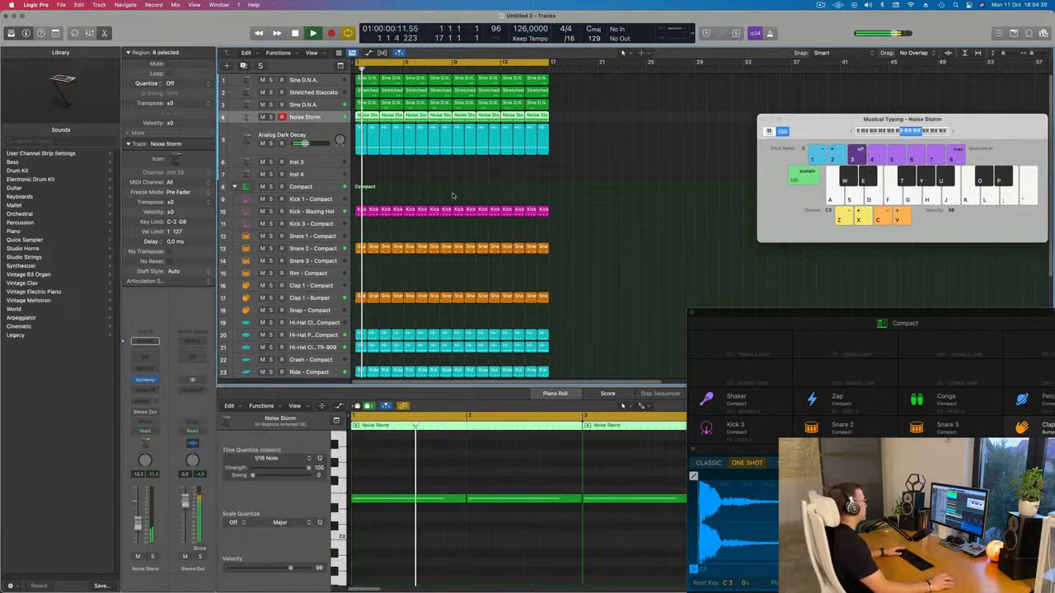
pyautogui.press('super+d')
pyautogui.click(366, 116)
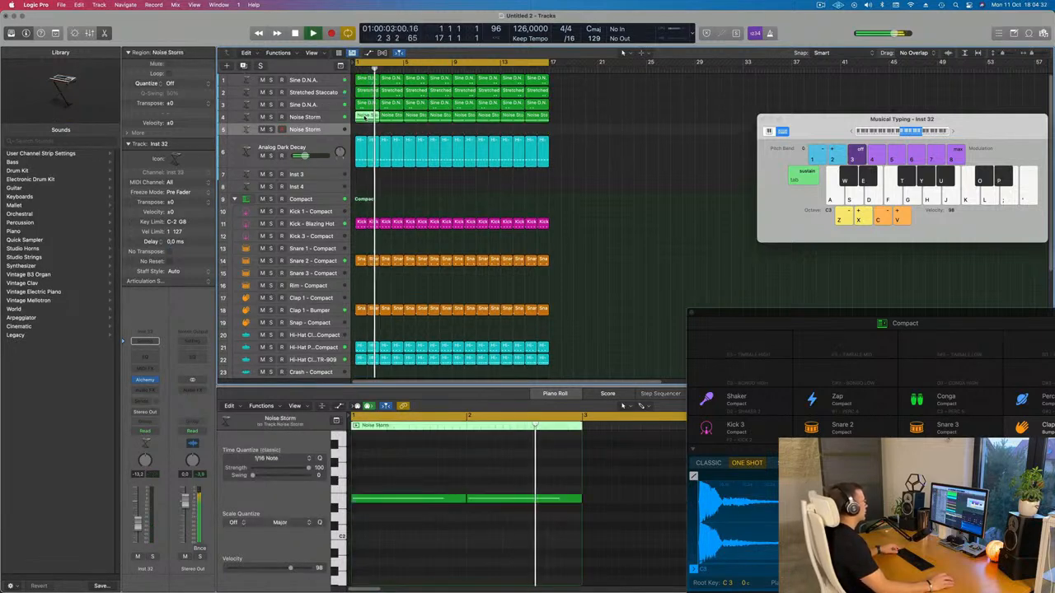
pyautogui.moveTo(366, 116); pyautogui.dragTo(366, 128)
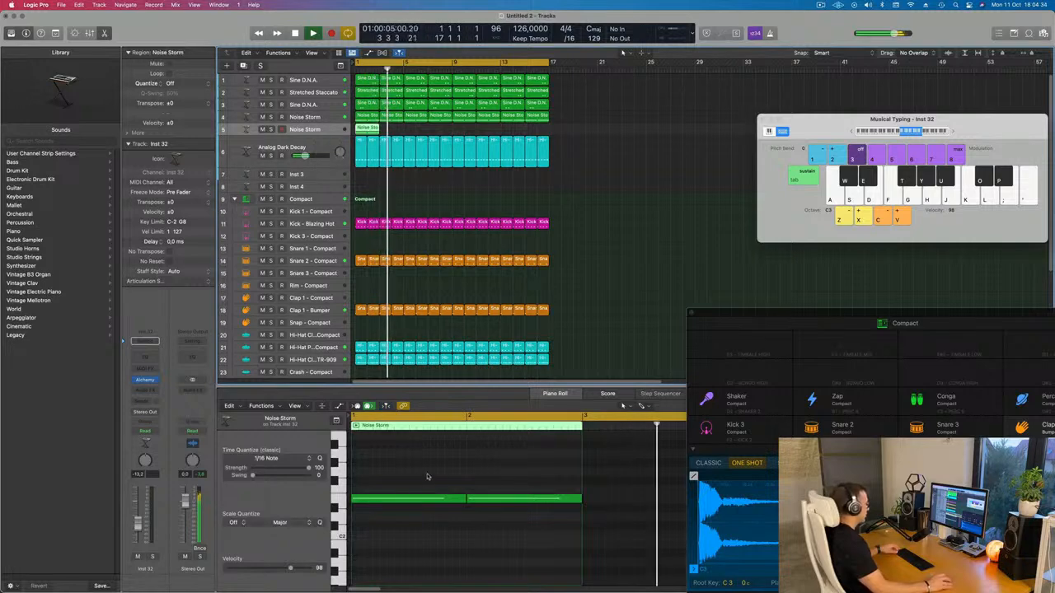
# - Shorten the copied Noise Storm region's two notes and duplicate them into repeating eighth-note hits across both bars, replaying from bar 1
pyautogui.moveTo(436, 470); pyautogui.dragTo(525, 526)
pyautogui.moveTo(579, 499); pyautogui.dragTo(476, 509)
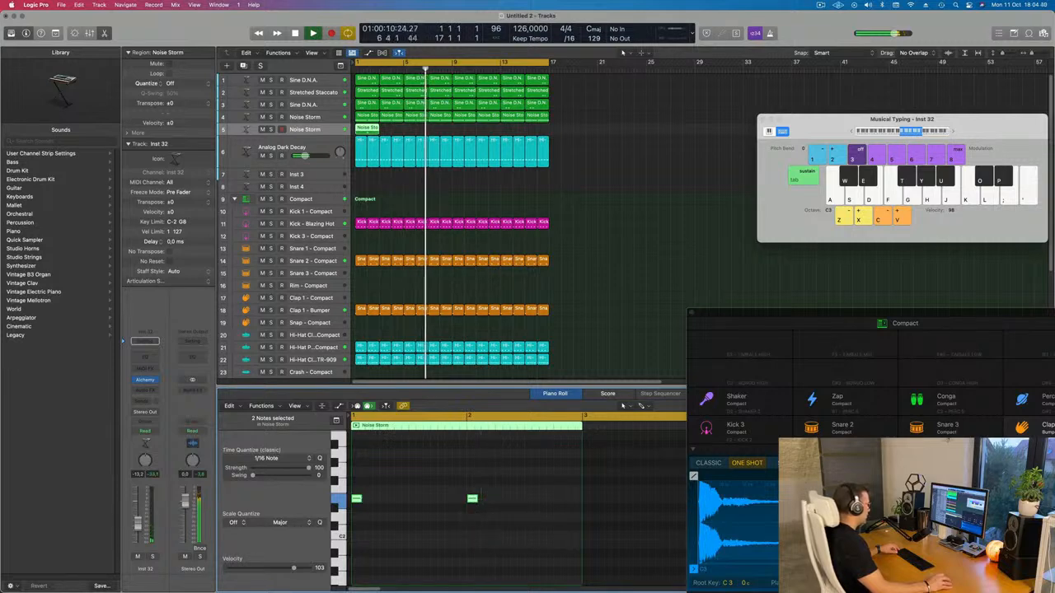
pyautogui.moveTo(358, 500); pyautogui.dragTo(442, 502)
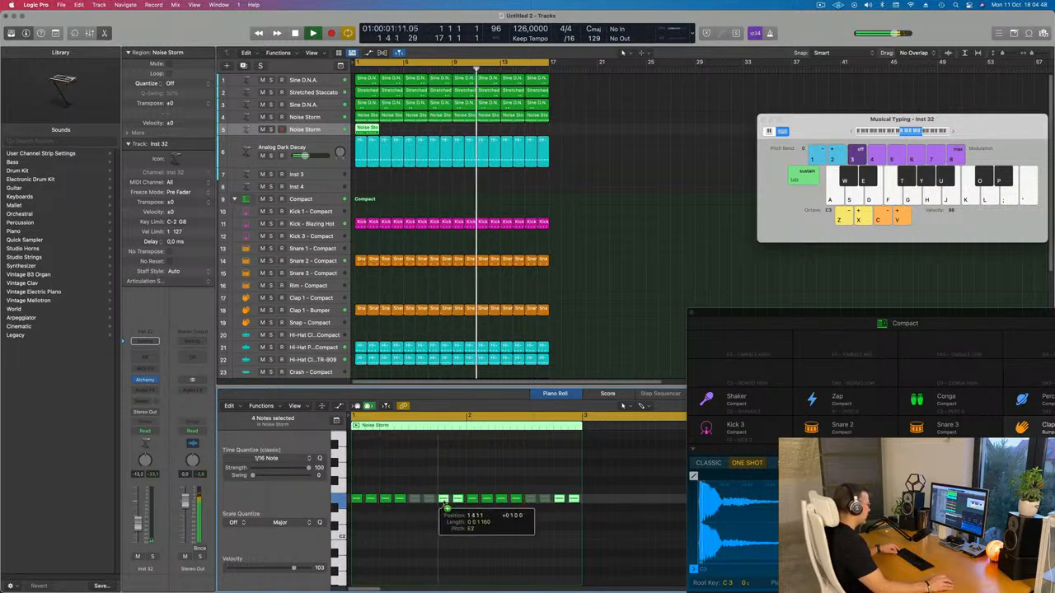
pyautogui.press('Return')
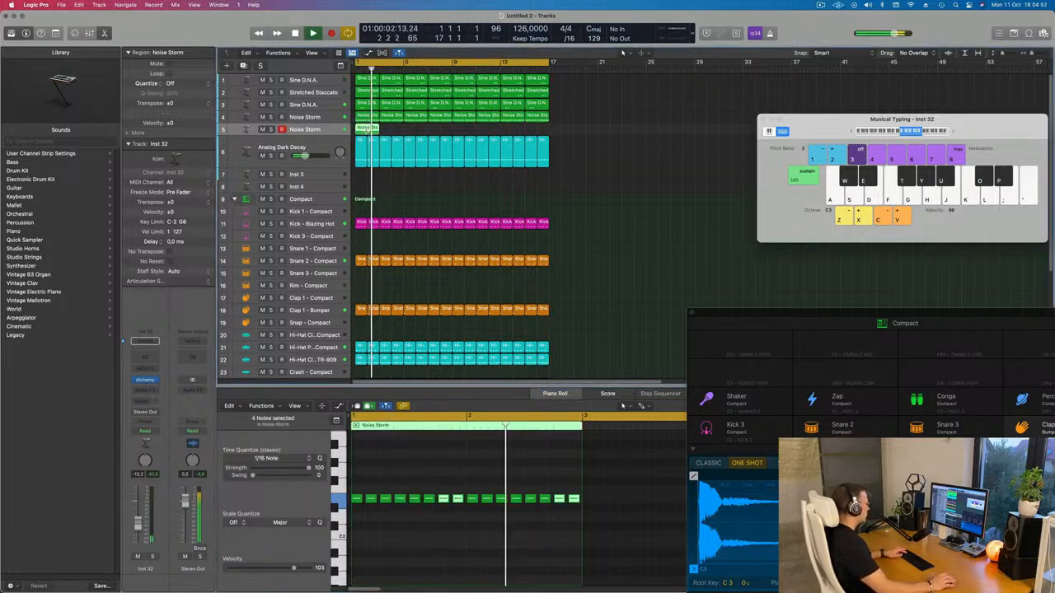
# - Repeat the two-bar region seven times to fill the duplicated Noise Storm track up to bar 17, and replay from the start
pyautogui.press('super+r')
pyautogui.press('super+r')
pyautogui.press('super+r')
pyautogui.press('super+r')
pyautogui.press('super+r')
pyautogui.press('super+r')
pyautogui.press('super+r')
pyautogui.press('Return')
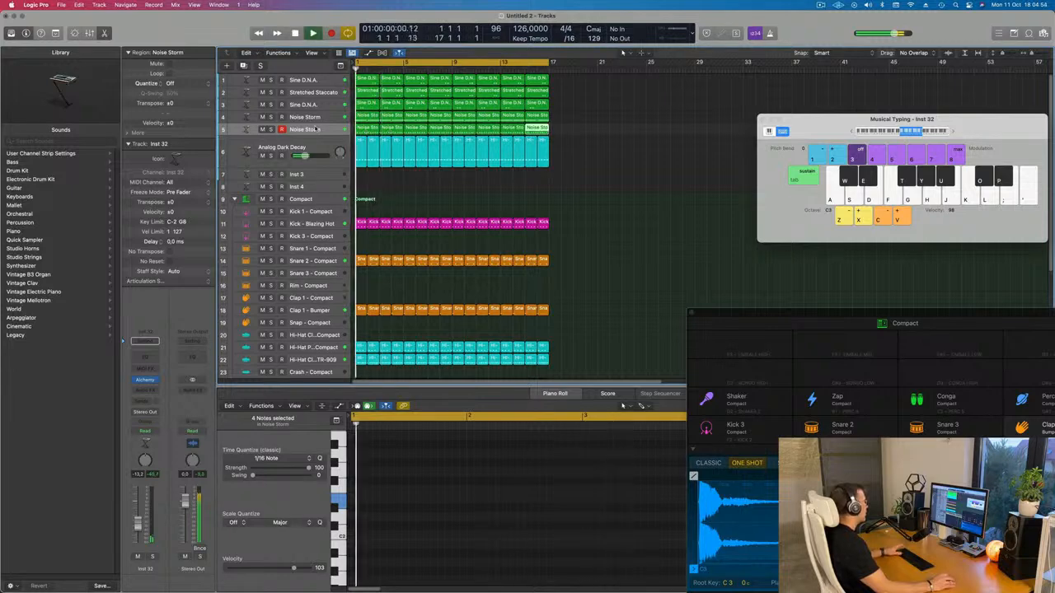
# - Search the duplicated track's Alchemy presets for "acid" across all categories and load Minimal Acid Patterns
pyautogui.click(145, 380)
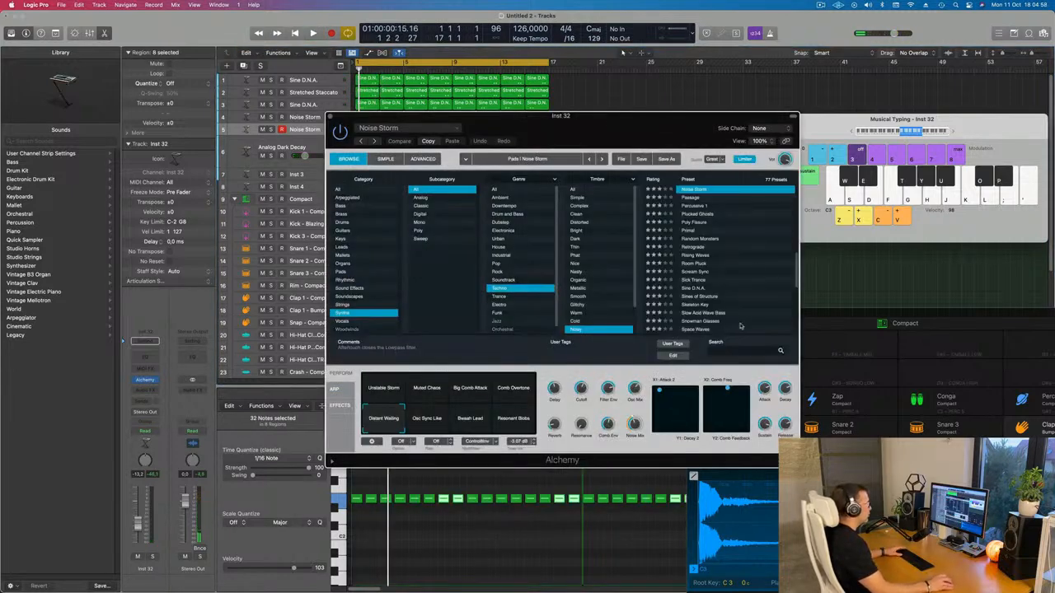
pyautogui.write('ac')
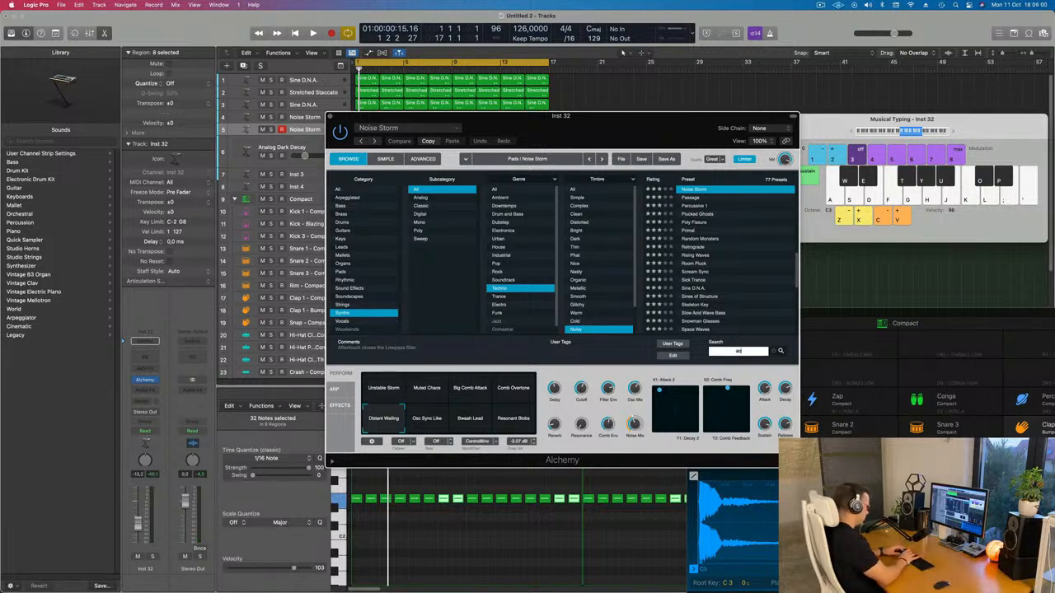
pyautogui.write('id')
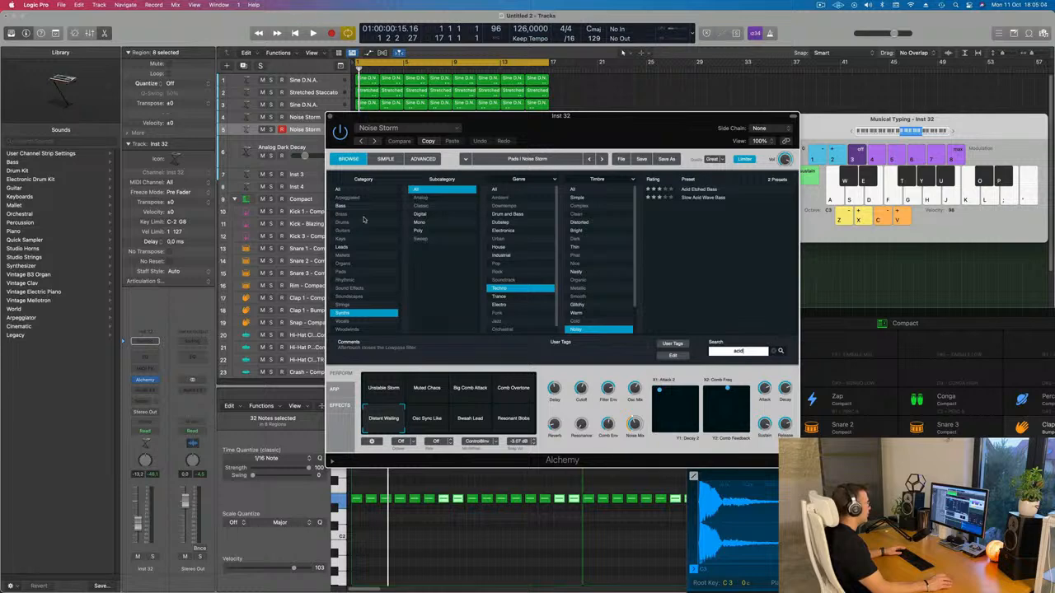
pyautogui.click(345, 192)
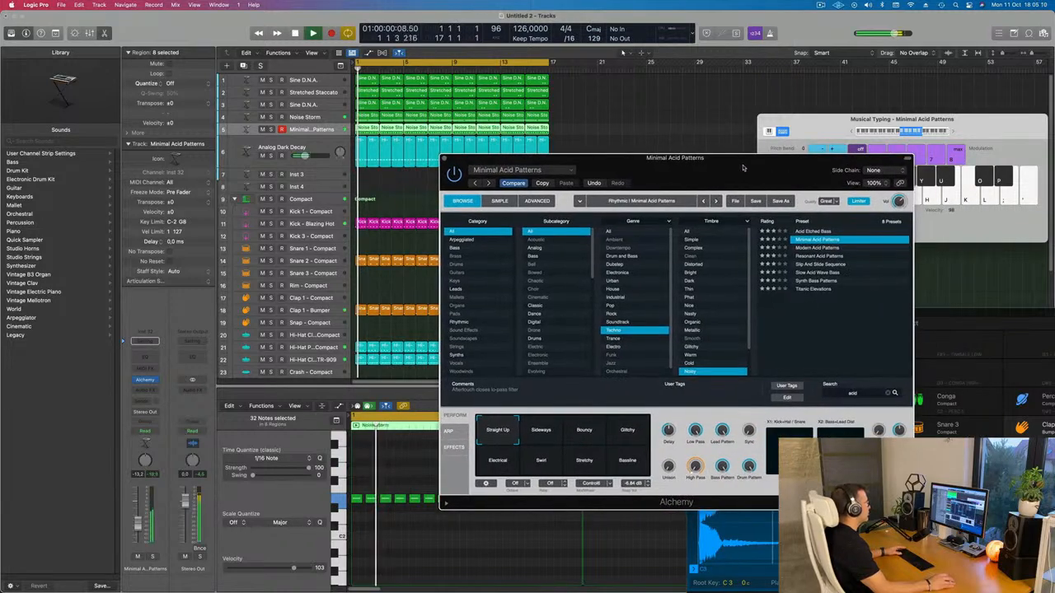
# - Choose the Sideways performance snapshot for Minimal Acid Patterns and lower the track's volume to -16.4 dB
pyautogui.moveTo(801, 171); pyautogui.dragTo(831, 144)
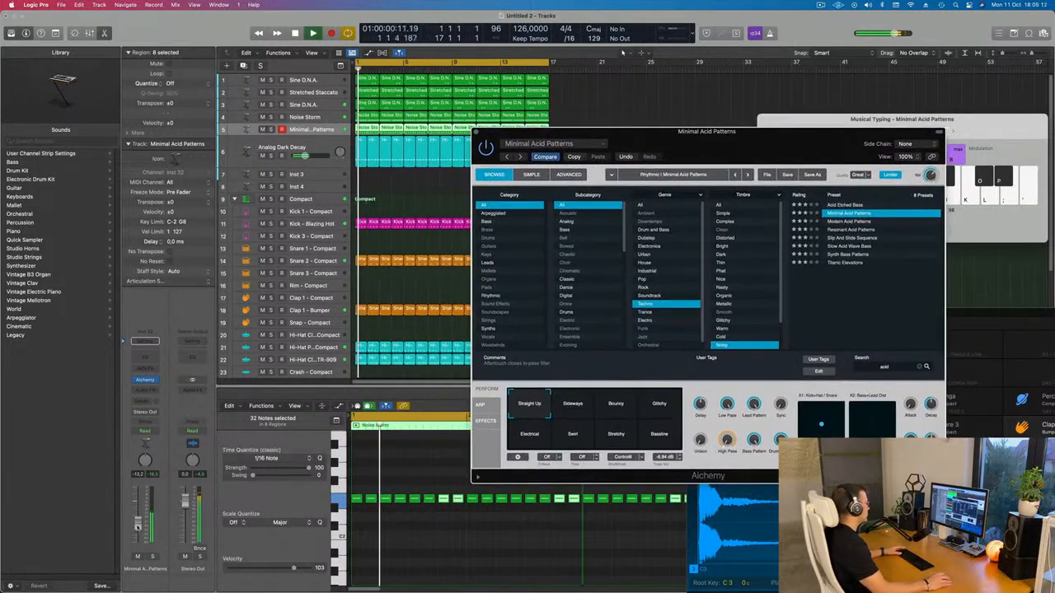
pyautogui.click(573, 405)
pyautogui.moveTo(760, 148); pyautogui.dragTo(778, 118)
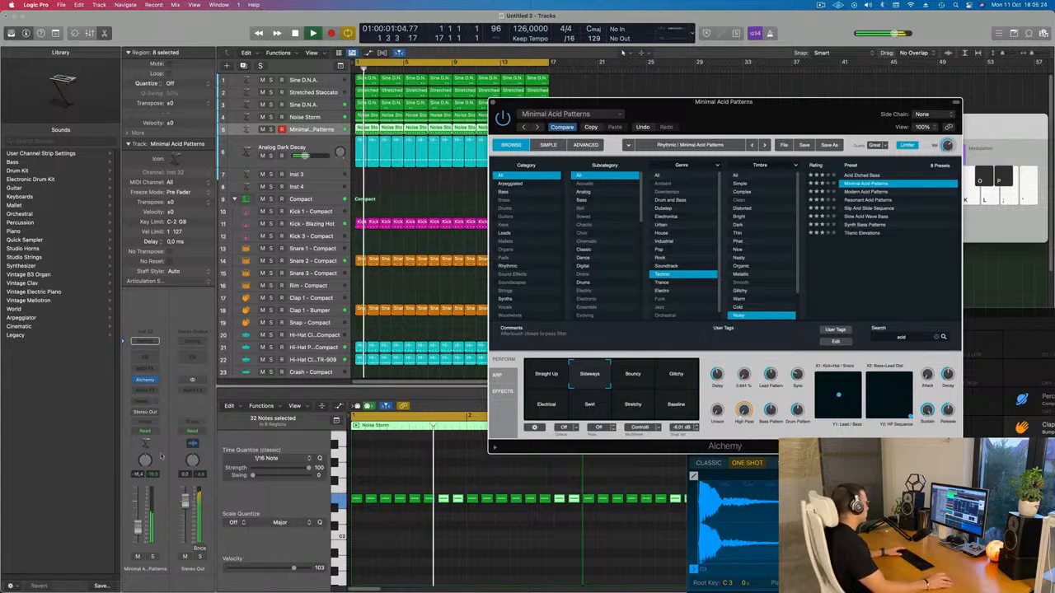
# - Add a send from the Minimal Acid Patterns track to the Bus 3 Delay and raise its send level
pyautogui.click(145, 401)
pyautogui.moveTo(145, 414)
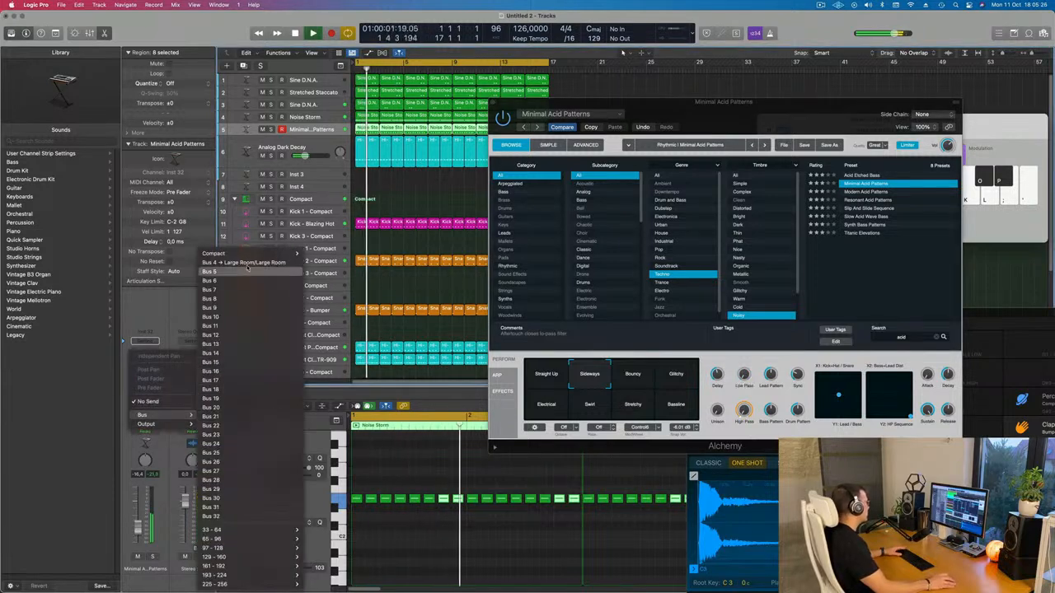
pyautogui.moveTo(272, 253)
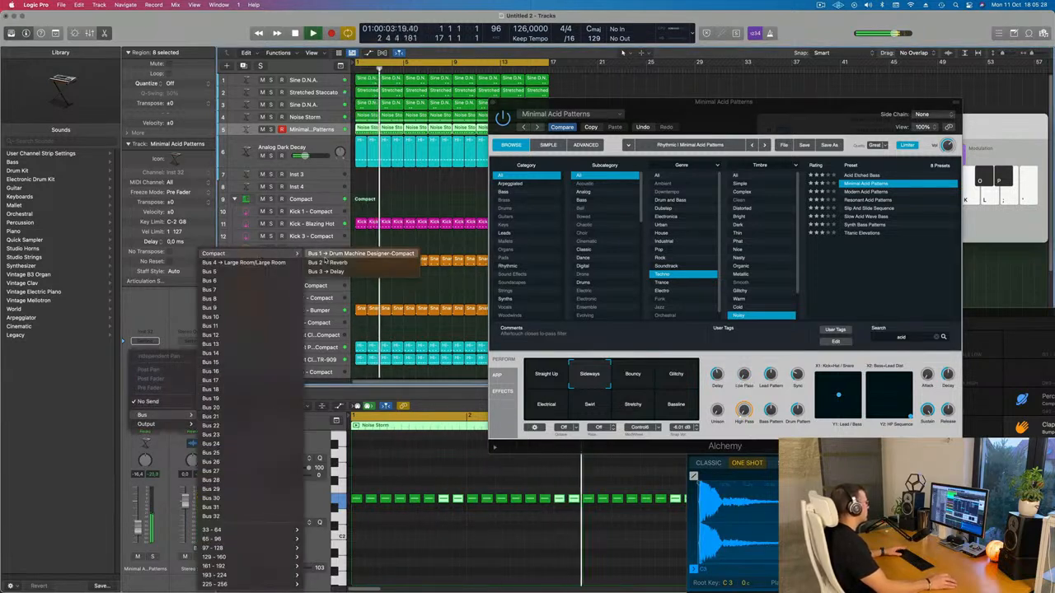
pyautogui.click(328, 271)
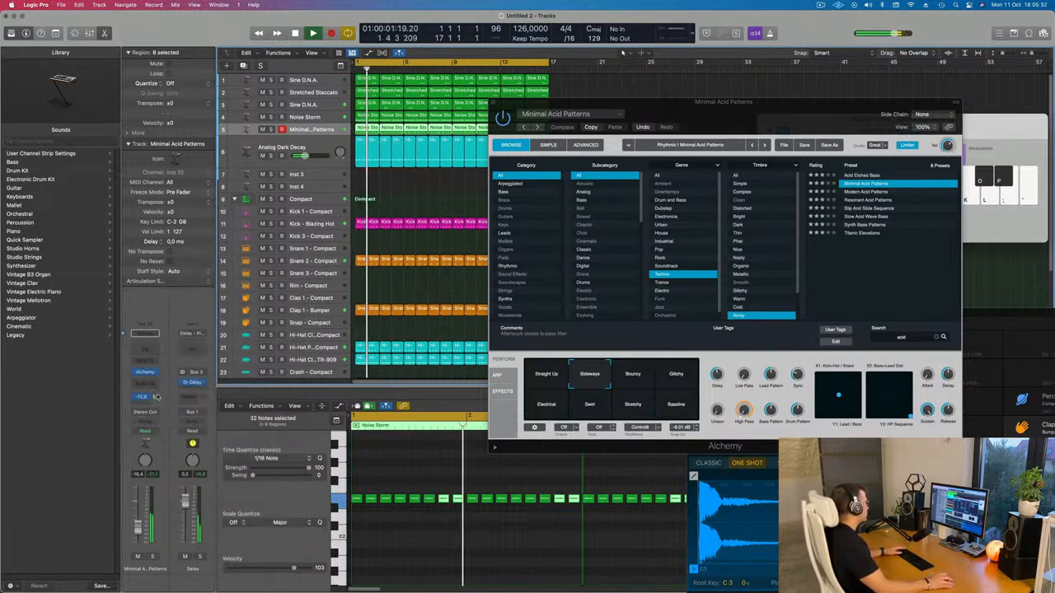
pyautogui.moveTo(798, 120); pyautogui.dragTo(759, 110)
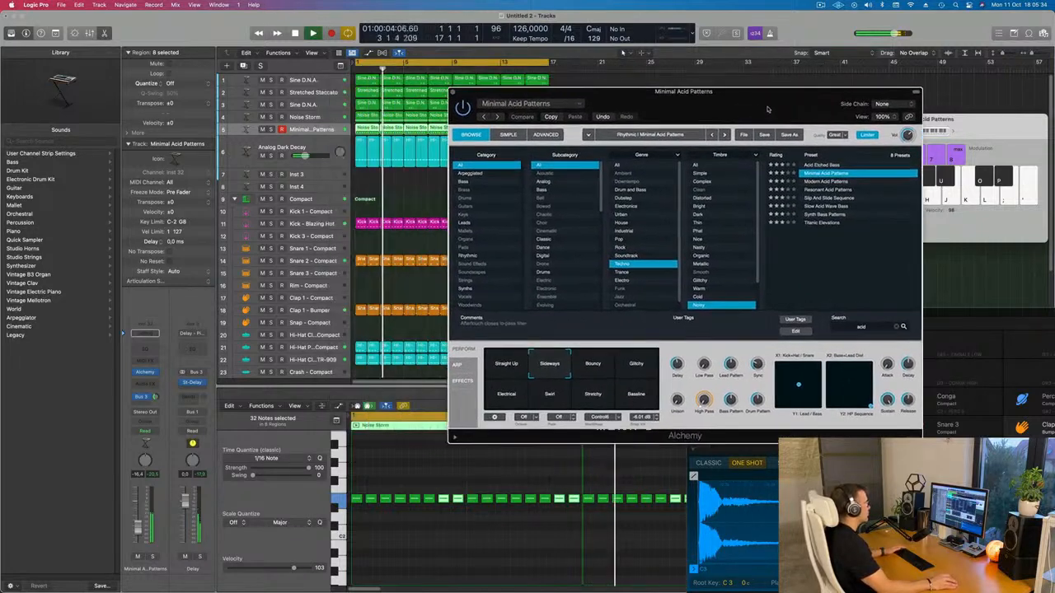
# - Audition the Bouncy, Glitchy, Bassline, Stretchy, Swirl and Electrical snapshots of Minimal Acid Patterns during playback
pyautogui.click(594, 365)
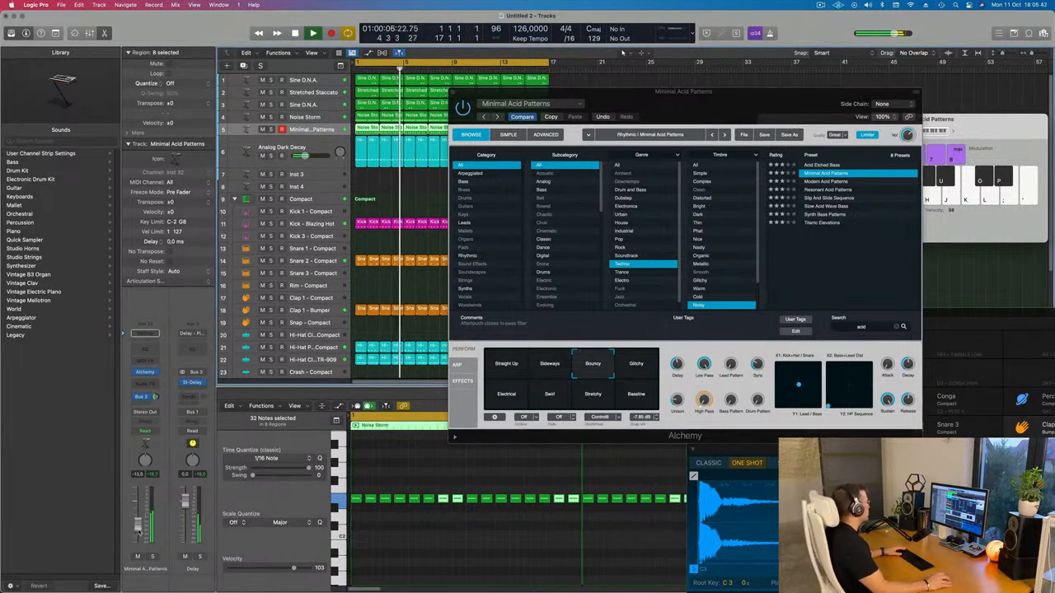
pyautogui.click(640, 367)
pyautogui.click(636, 397)
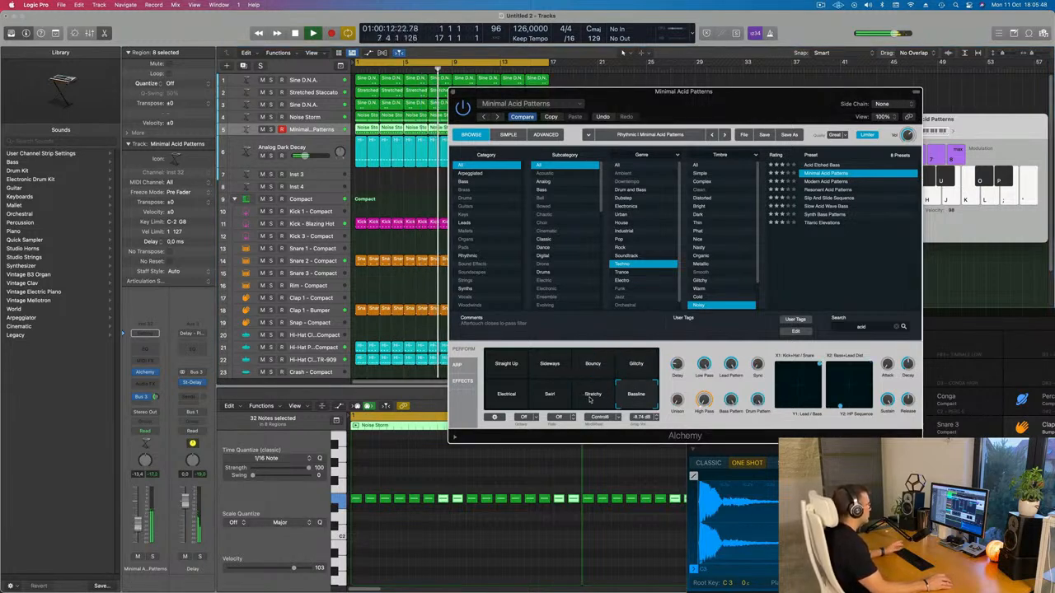
pyautogui.click(589, 398)
pyautogui.click(546, 400)
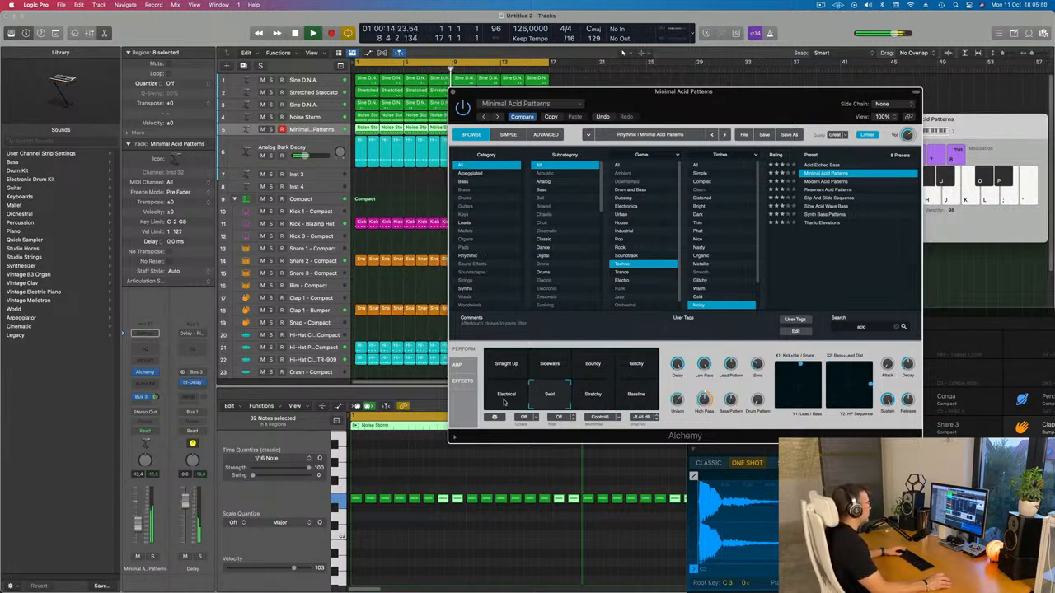
pyautogui.click(505, 401)
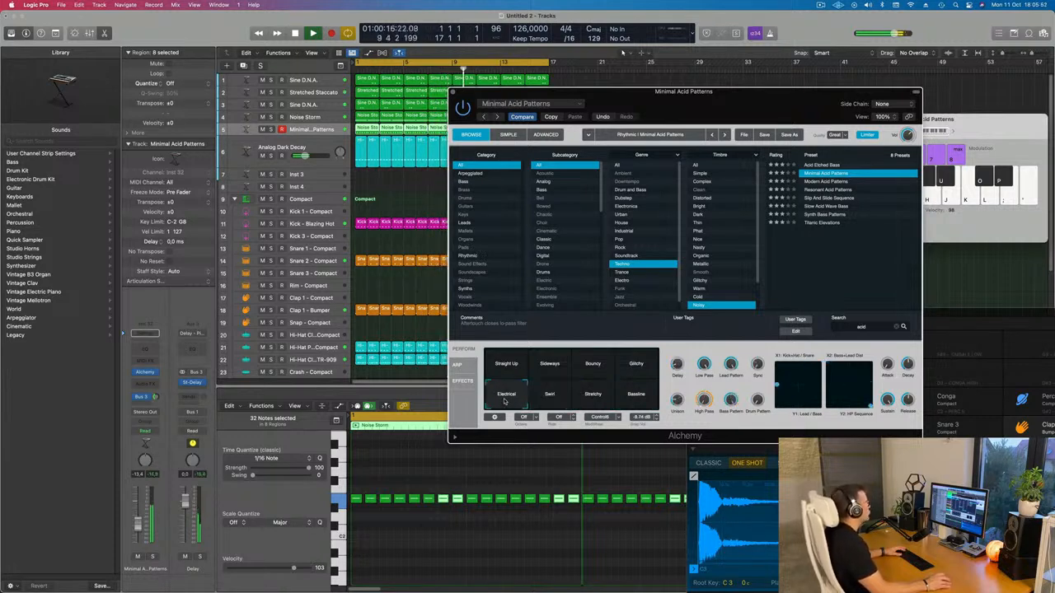
pyautogui.click(557, 398)
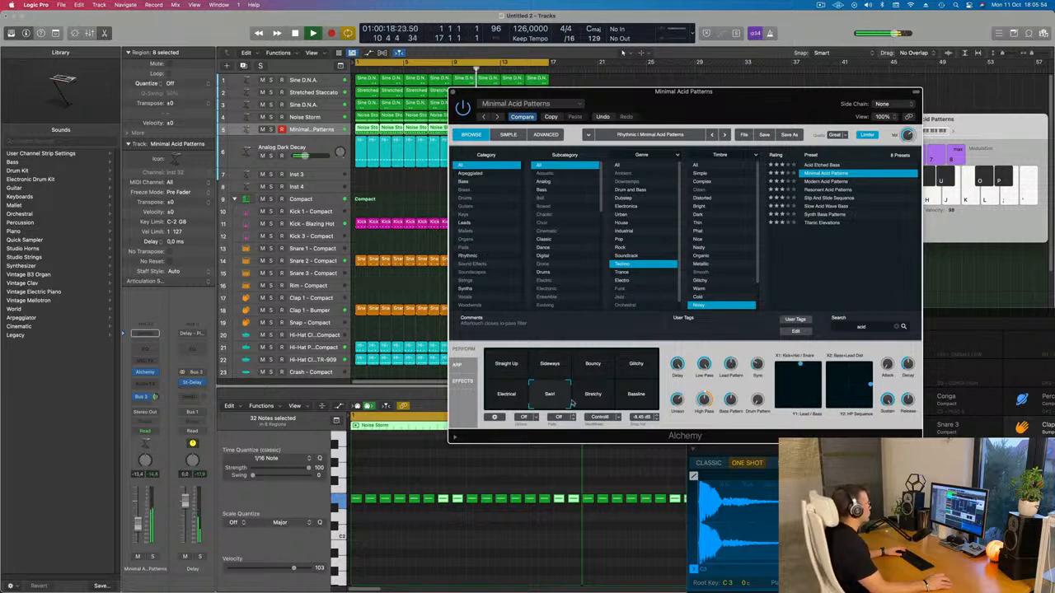
# - Try Acid Etched Bass and Modern Acid Patterns, auditioning the latter's snapshots from Amped through Thick Phased
pyautogui.click(833, 166)
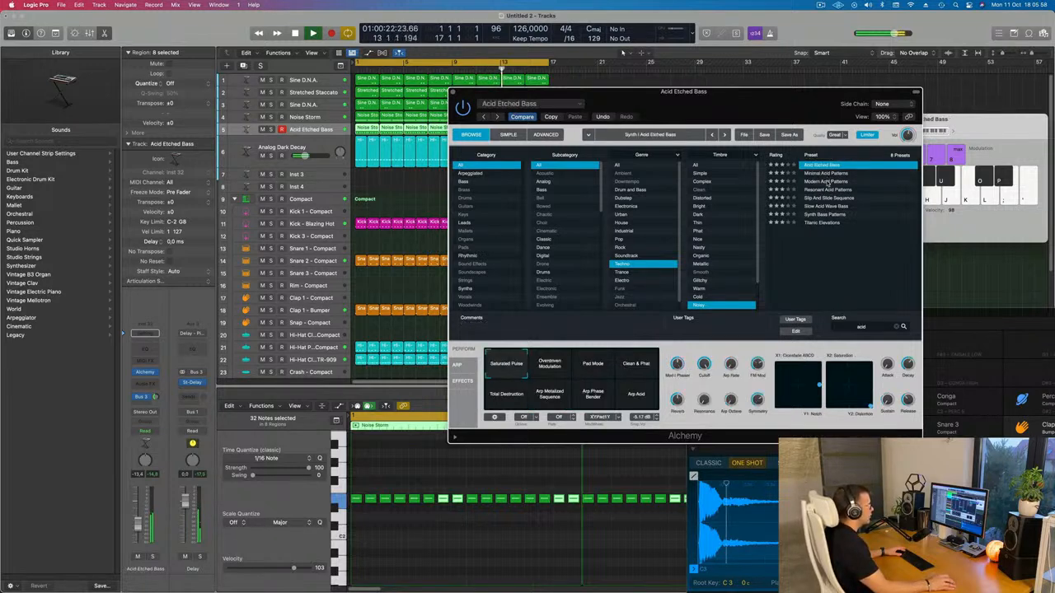
pyautogui.click(827, 182)
pyautogui.moveTo(777, 97)
pyautogui.mouseDown()
pyautogui.moveTo(754, 106)
pyautogui.moveTo(783, 99)
pyautogui.mouseUp()
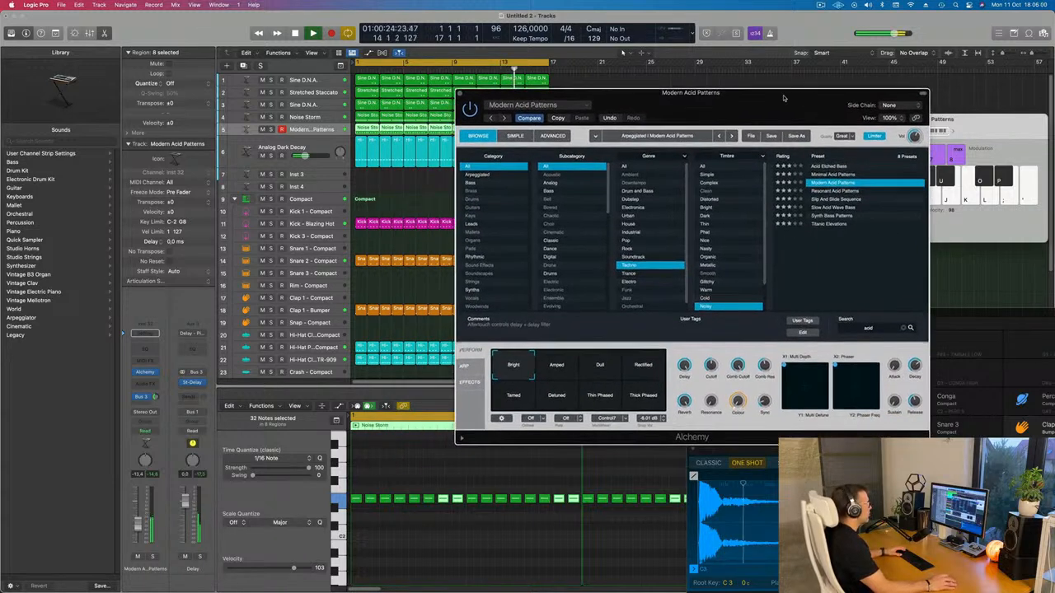
pyautogui.click(554, 372)
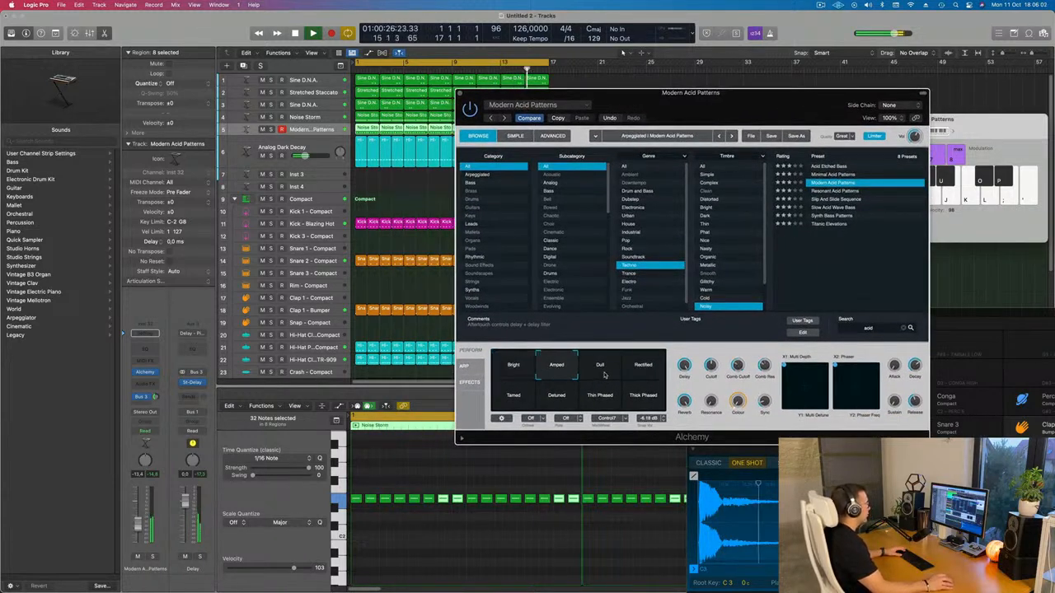
pyautogui.click(604, 375)
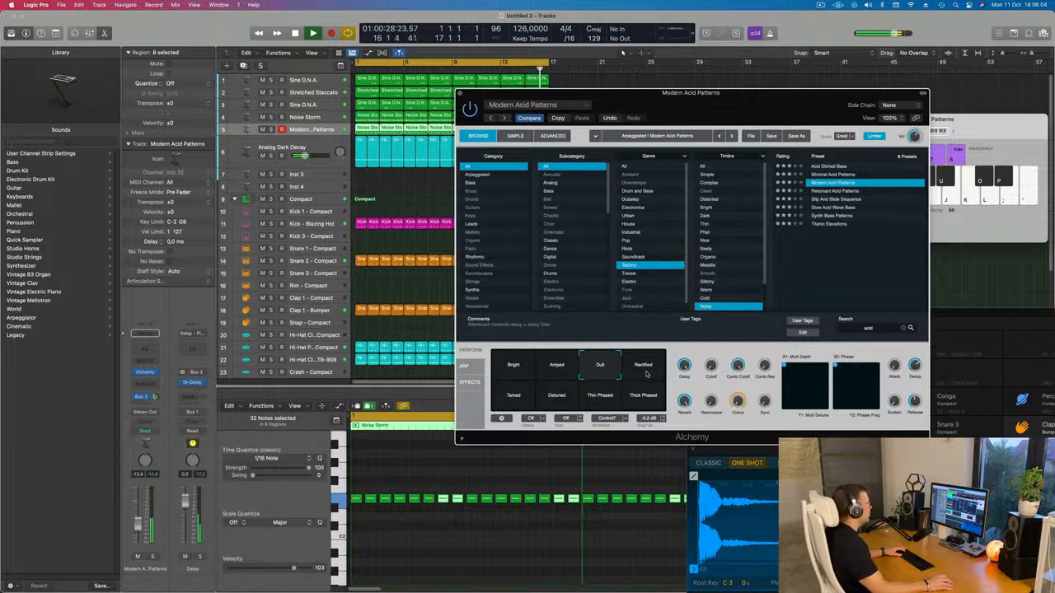
pyautogui.click(647, 375)
pyautogui.click(528, 394)
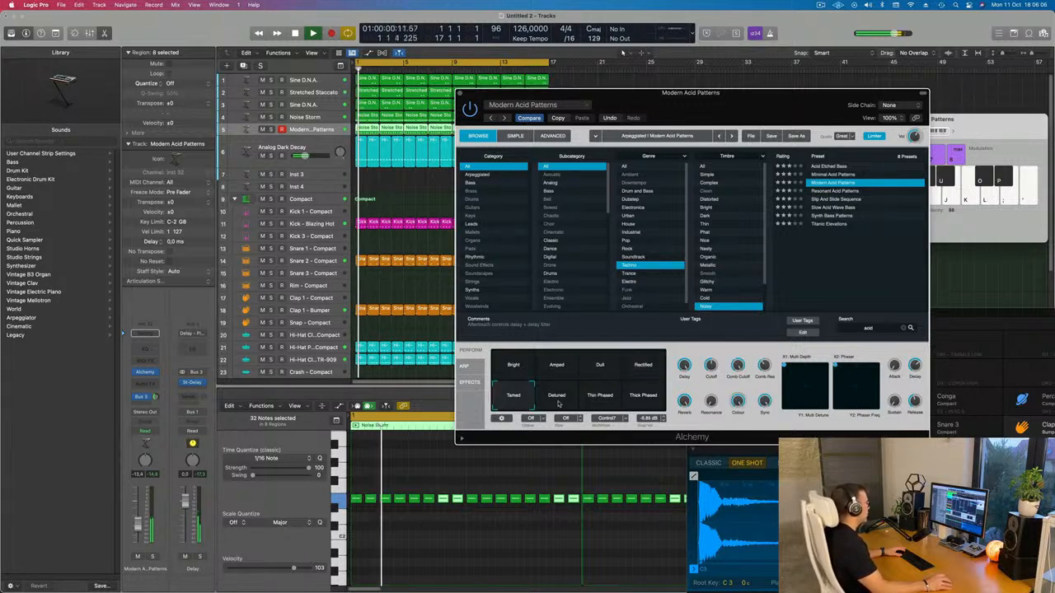
pyautogui.click(559, 400)
pyautogui.click(593, 404)
pyautogui.click(643, 398)
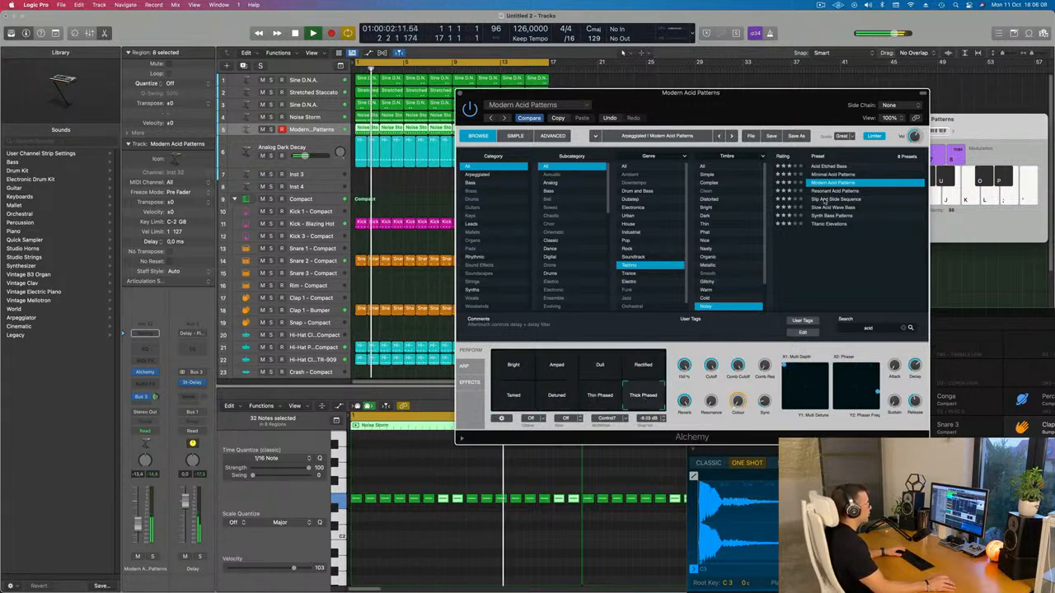
# - Audition the Resonant Acid Patterns, Slip And Slide Sequence, Slow Acid Wave Bass, Synth Bass Patterns and Titanic Elevations presets
pyautogui.click(816, 191)
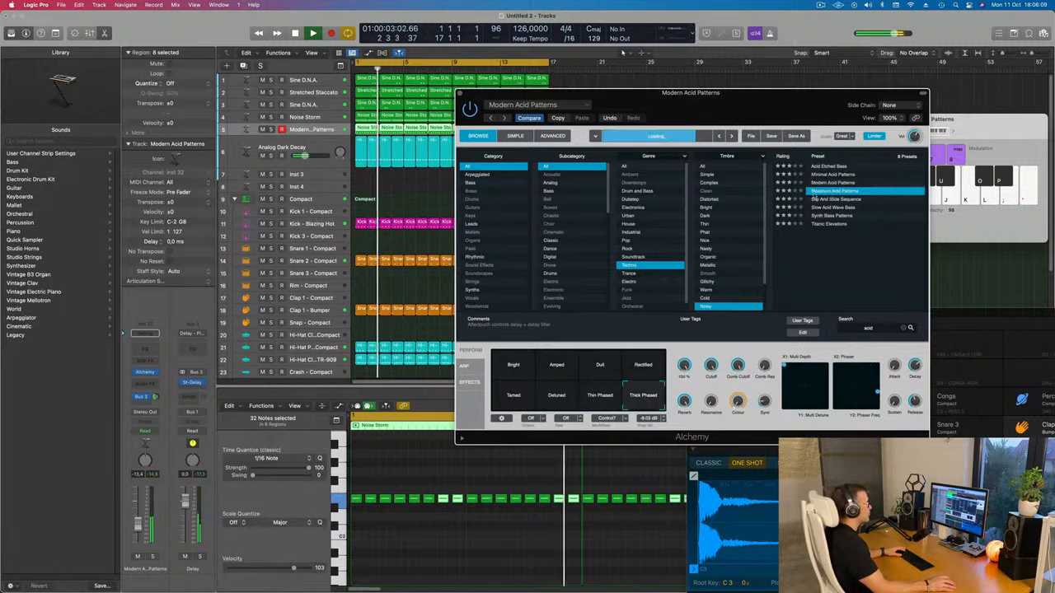
pyautogui.click(821, 200)
pyautogui.click(826, 208)
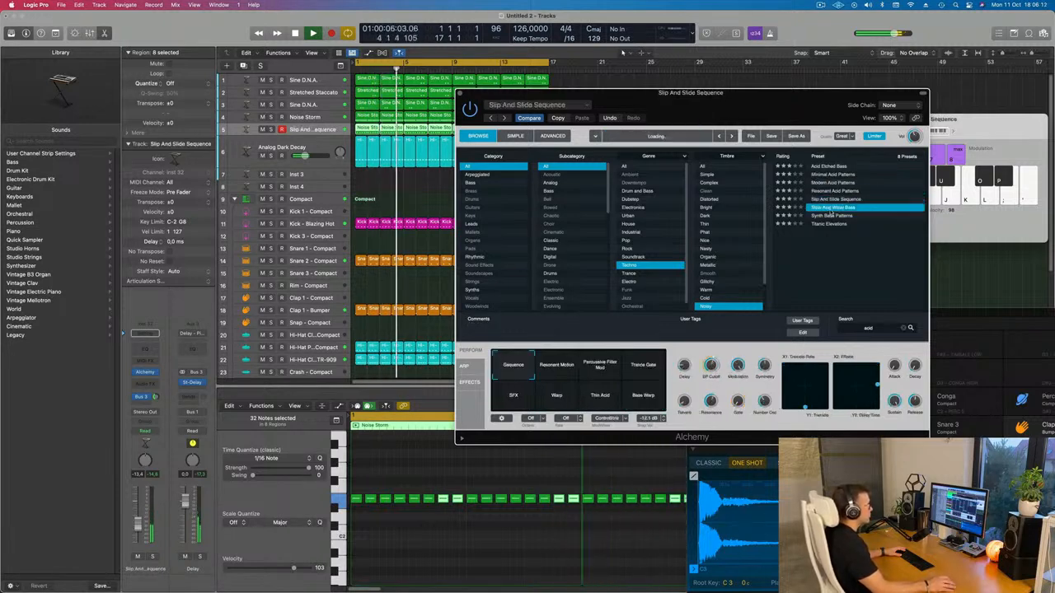
pyautogui.click(831, 216)
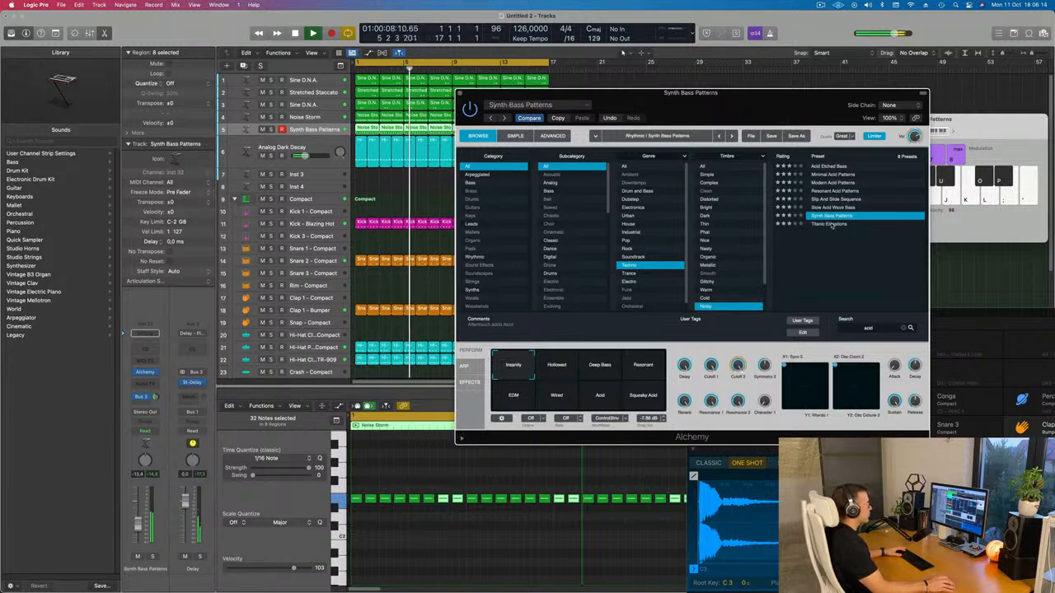
pyautogui.click(830, 225)
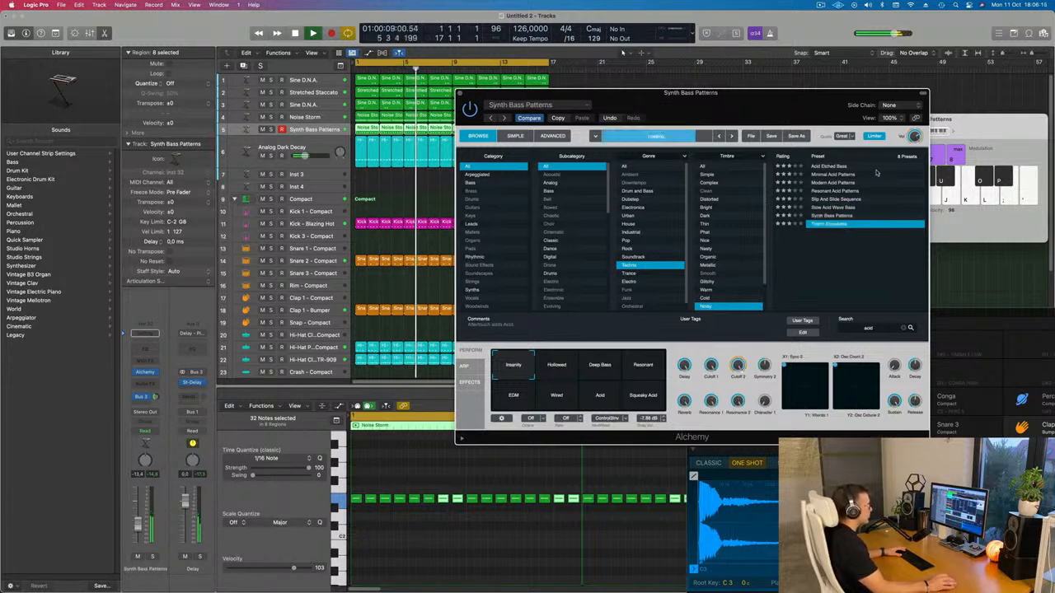
# - Reload Minimal Acid Patterns, compare its Swirl, Stretchy, Bassline and Bouncy snapshots, and play the song from the start with Glitchy selected
pyautogui.click(831, 174)
pyautogui.click(558, 397)
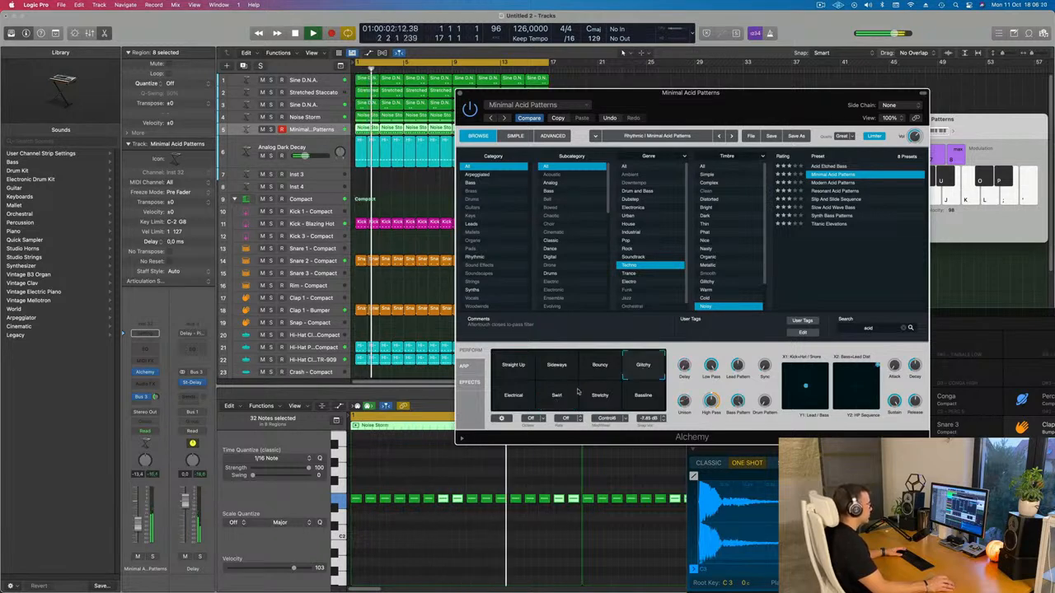
pyautogui.click(576, 393)
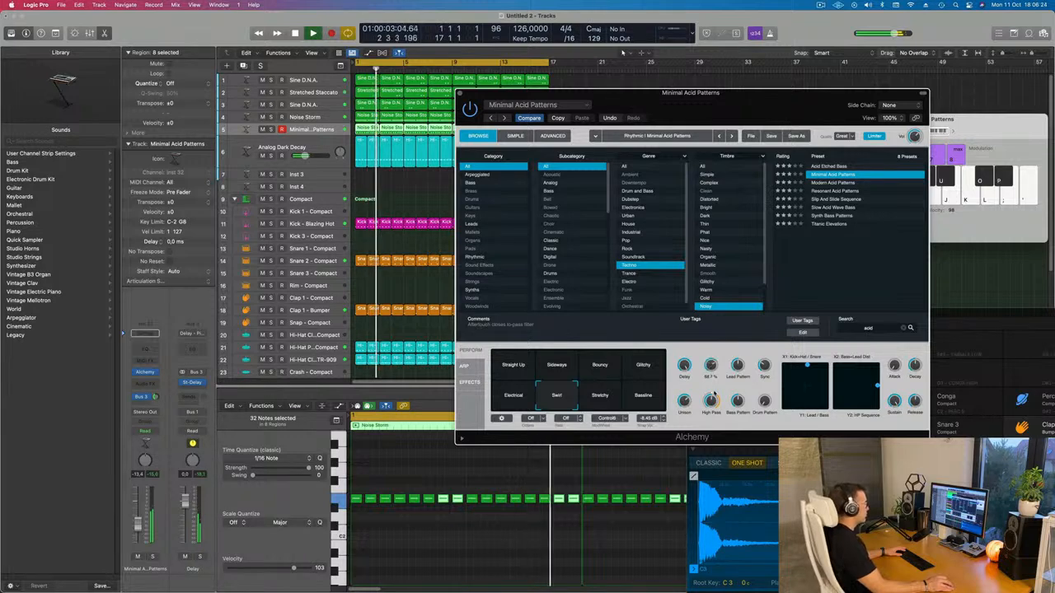
pyautogui.click(609, 401)
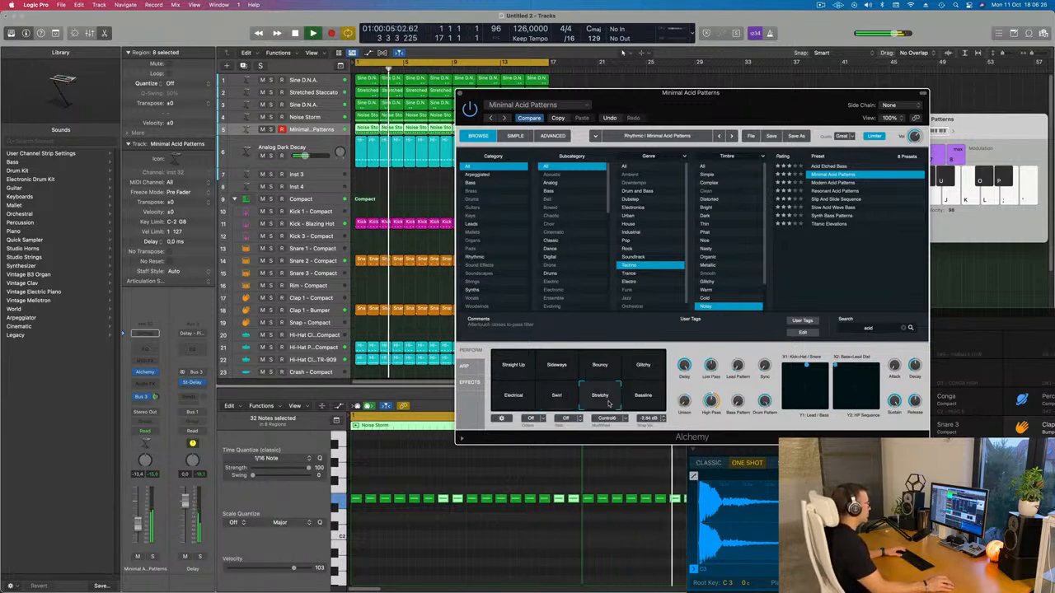
pyautogui.click(645, 394)
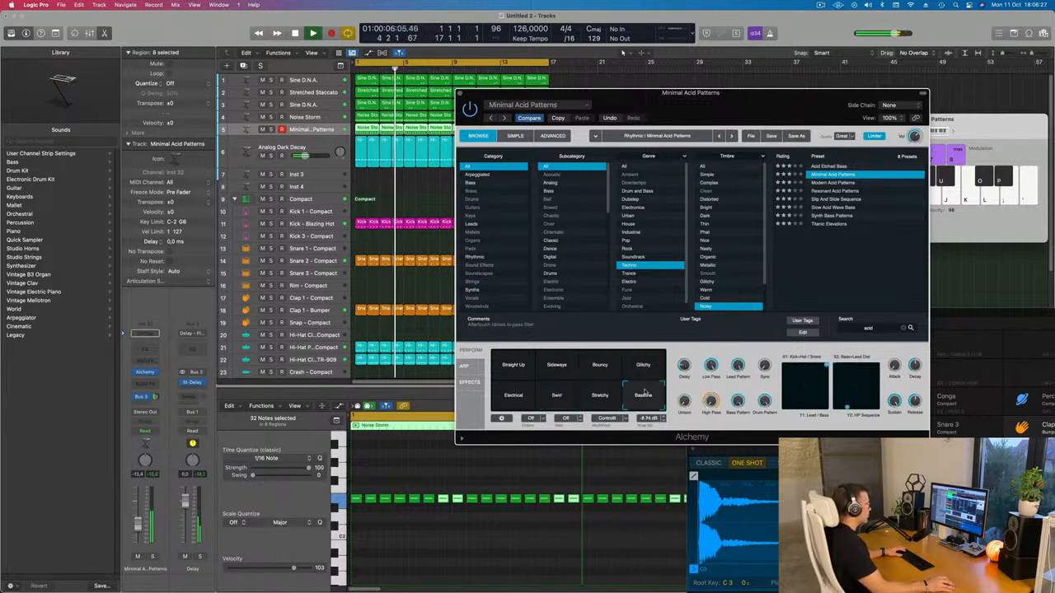
pyautogui.click(583, 369)
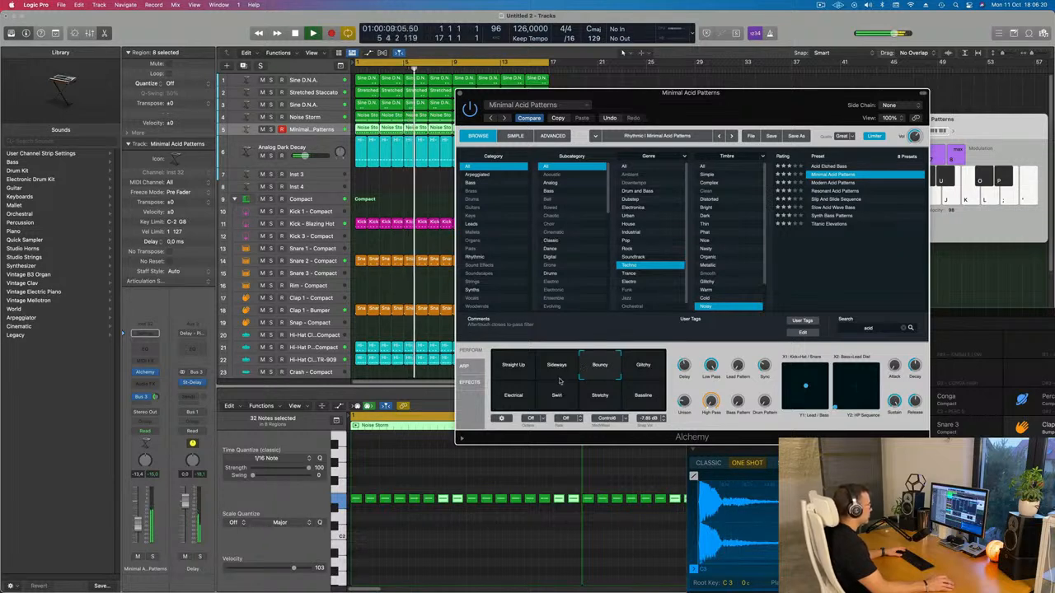
pyautogui.click(648, 370)
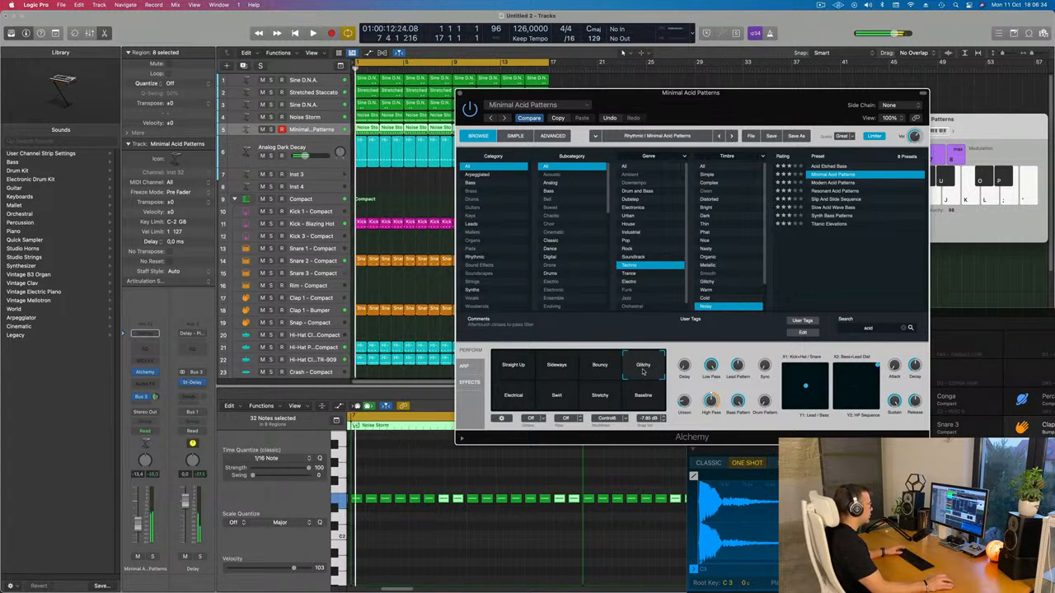
pyautogui.press('space')
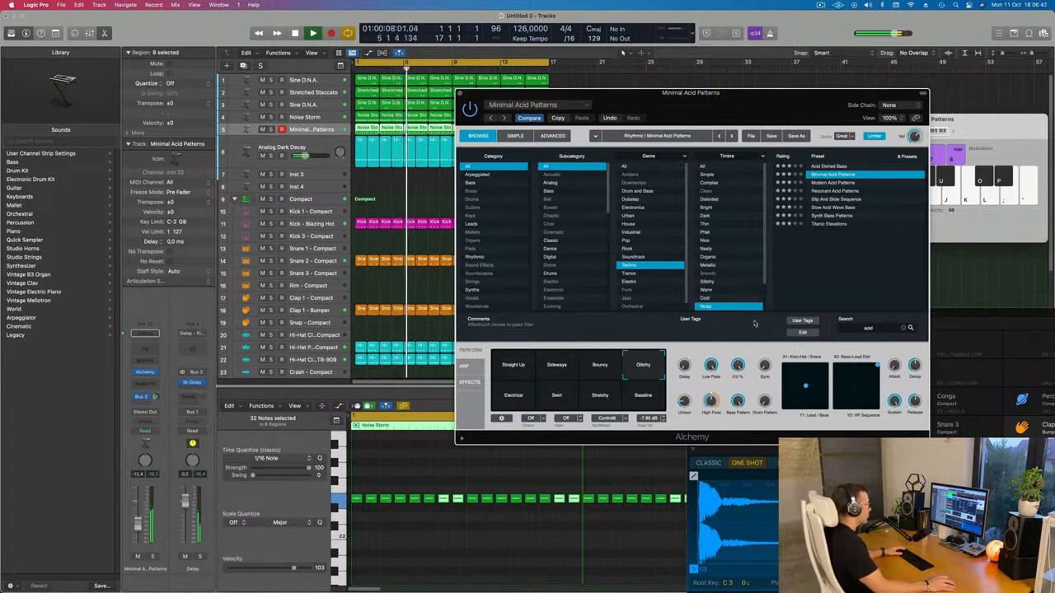
pyautogui.press('Return')
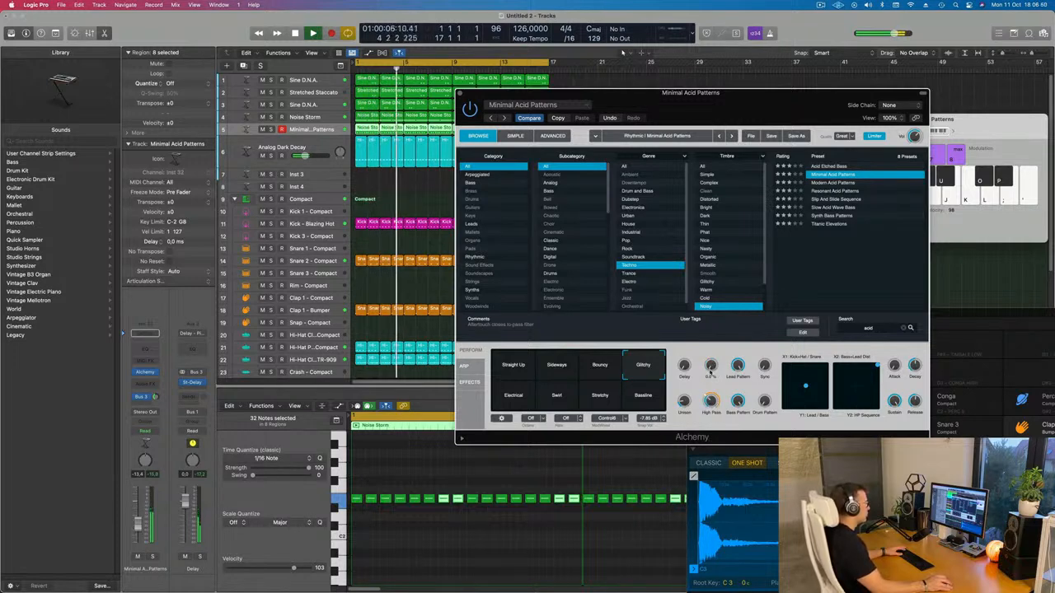
# - Insert a Compressor on the Minimal Acid Patterns track after the Alchemy instrument
pyautogui.click(145, 383)
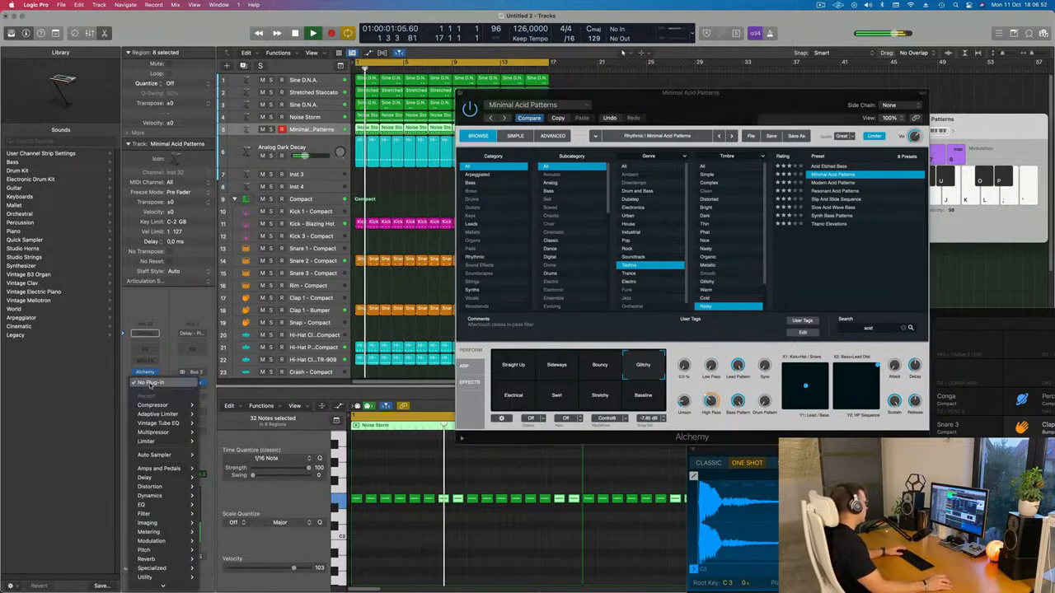
pyautogui.moveTo(155, 406)
pyautogui.click(209, 406)
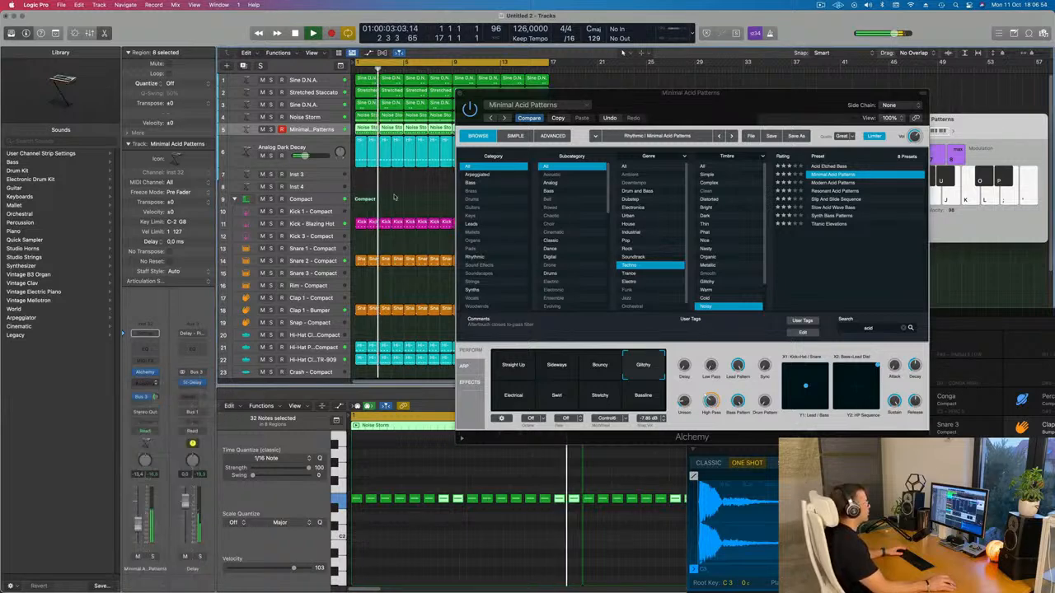
pyautogui.moveTo(658, 122); pyautogui.dragTo(522, 122)
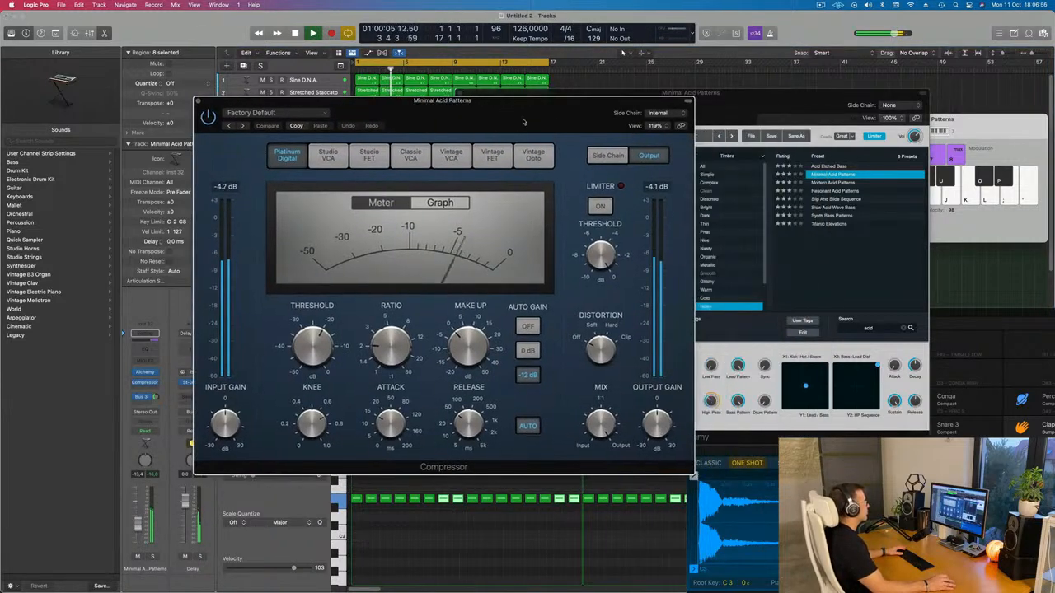
# - Side-chain the compressor to Kick - Blazing Hot (Inst 6) and set its threshold to -18.0 dB
pyautogui.click(657, 115)
pyautogui.moveTo(658, 137)
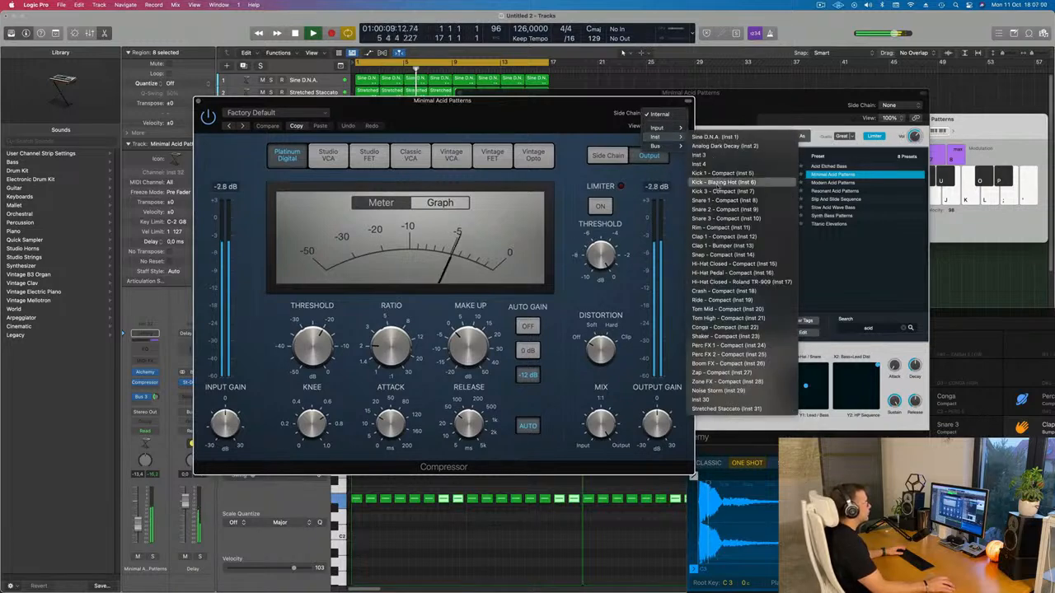
pyautogui.click(722, 183)
pyautogui.moveTo(536, 100); pyautogui.dragTo(648, 97)
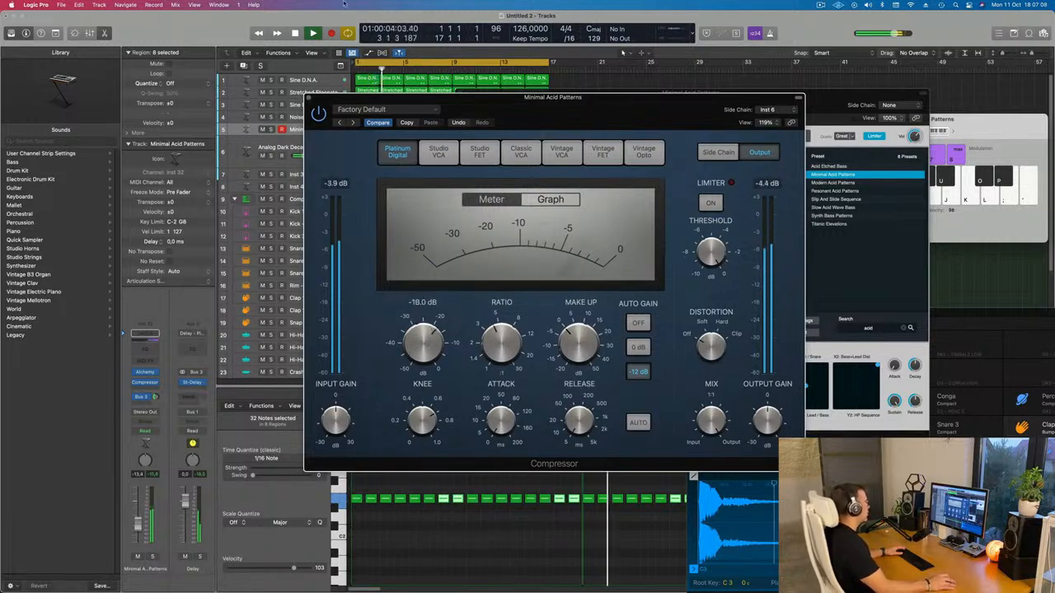
pyautogui.click(307, 99)
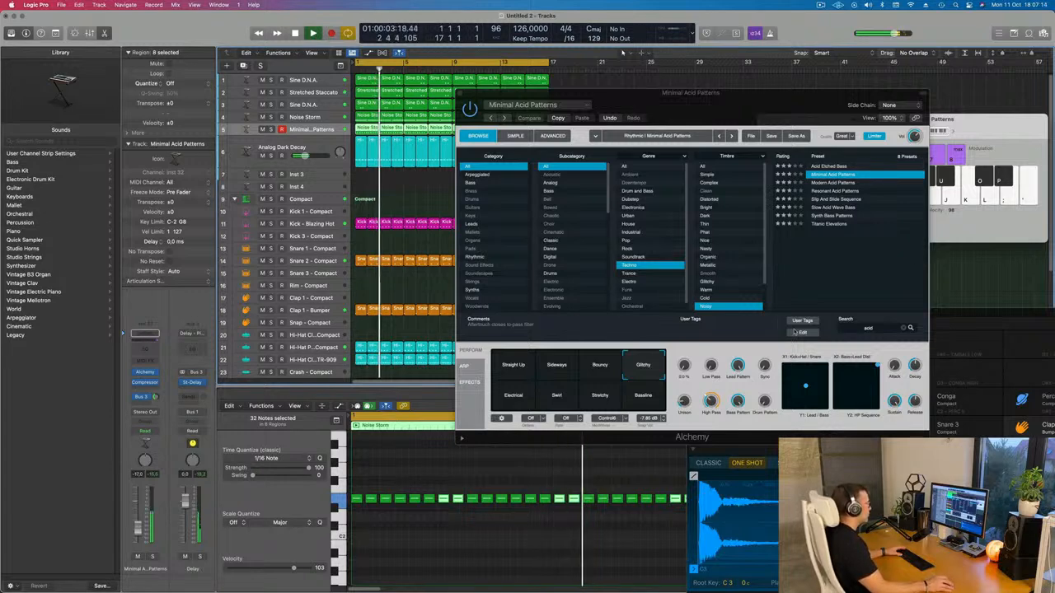
# - Compare the Minimal Acid Patterns snapshots in the full mix and with the track soloed, including Bassline, Stretchy, Sideways, Bouncy, Glitchy and Electrical
pyautogui.click(646, 402)
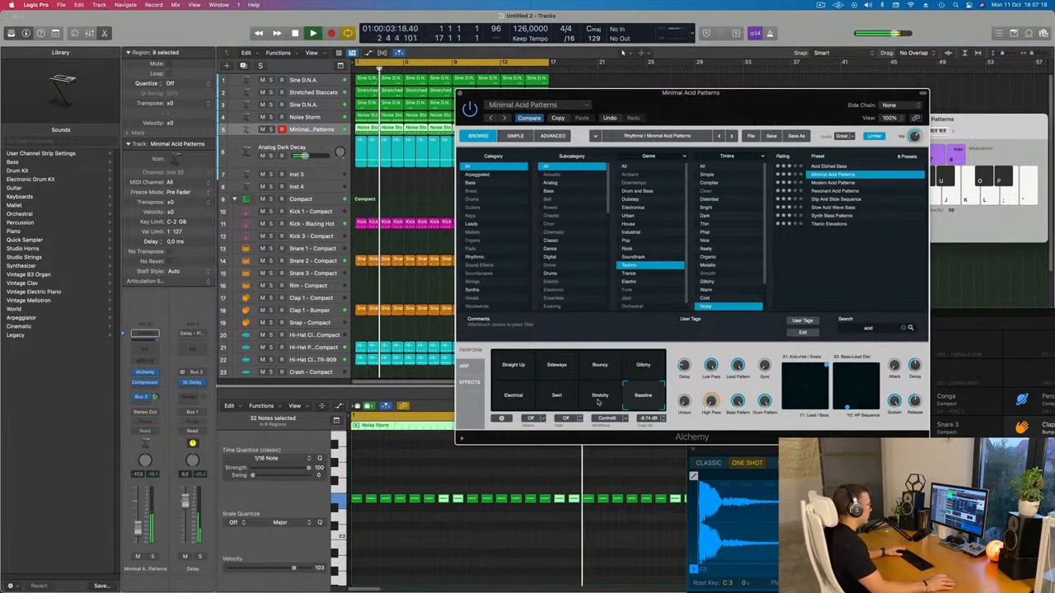
pyautogui.click(600, 400)
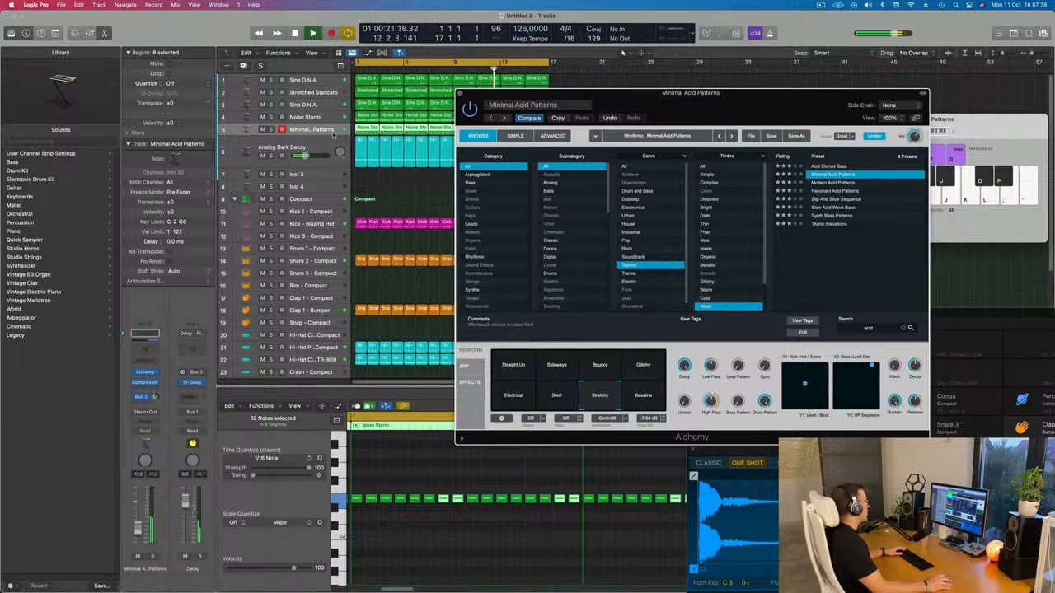
pyautogui.click(272, 129)
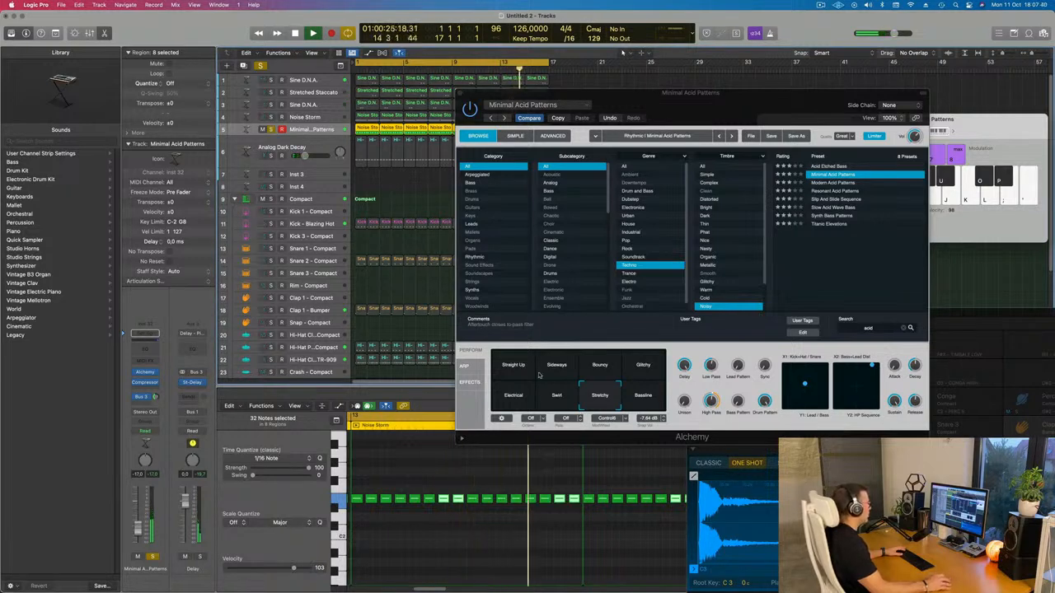
pyautogui.click(523, 368)
pyautogui.click(558, 368)
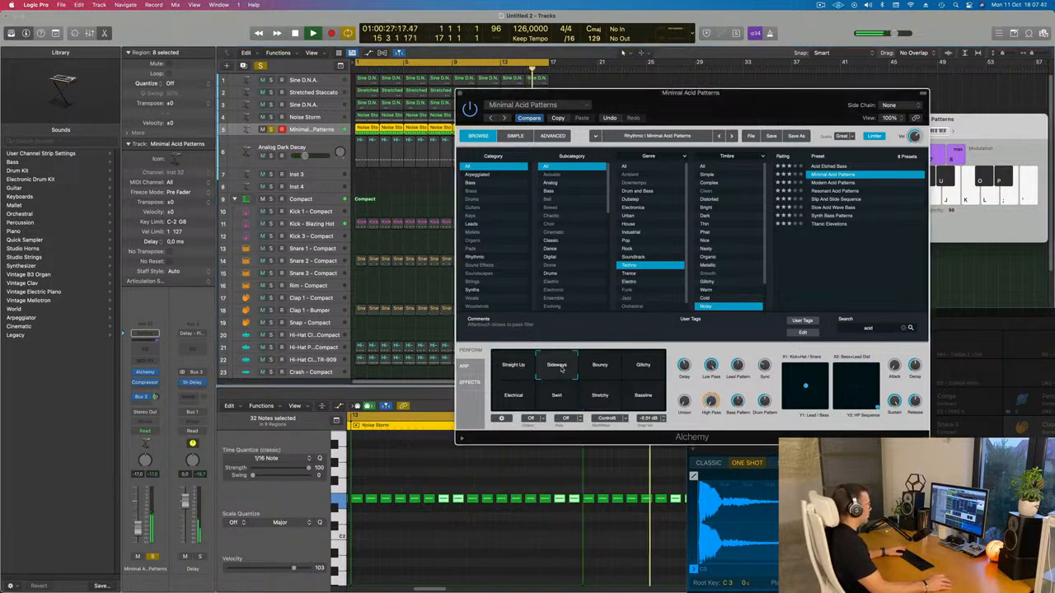
pyautogui.click(601, 372)
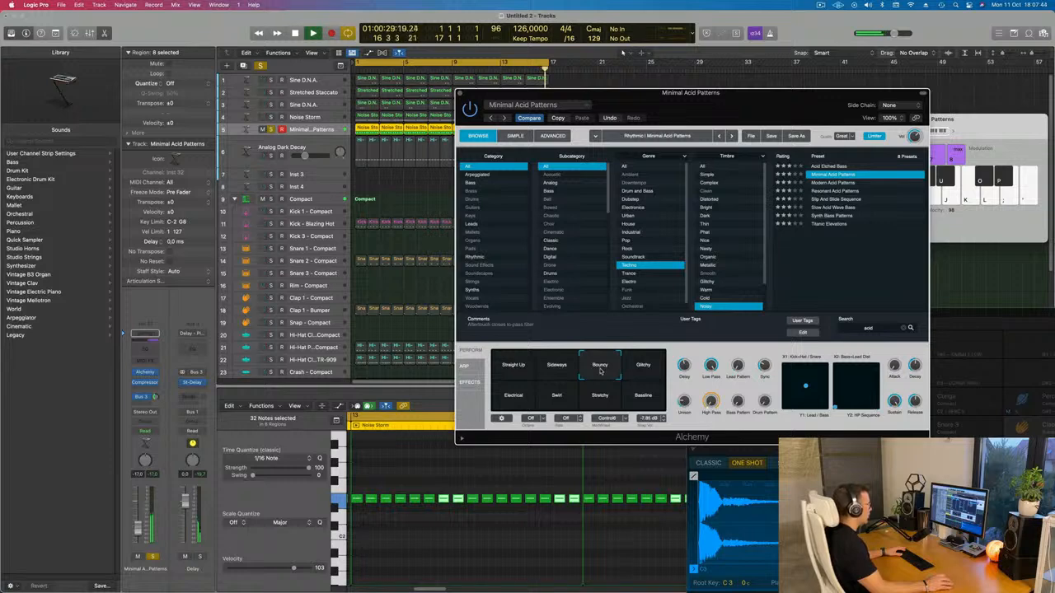
pyautogui.click(642, 368)
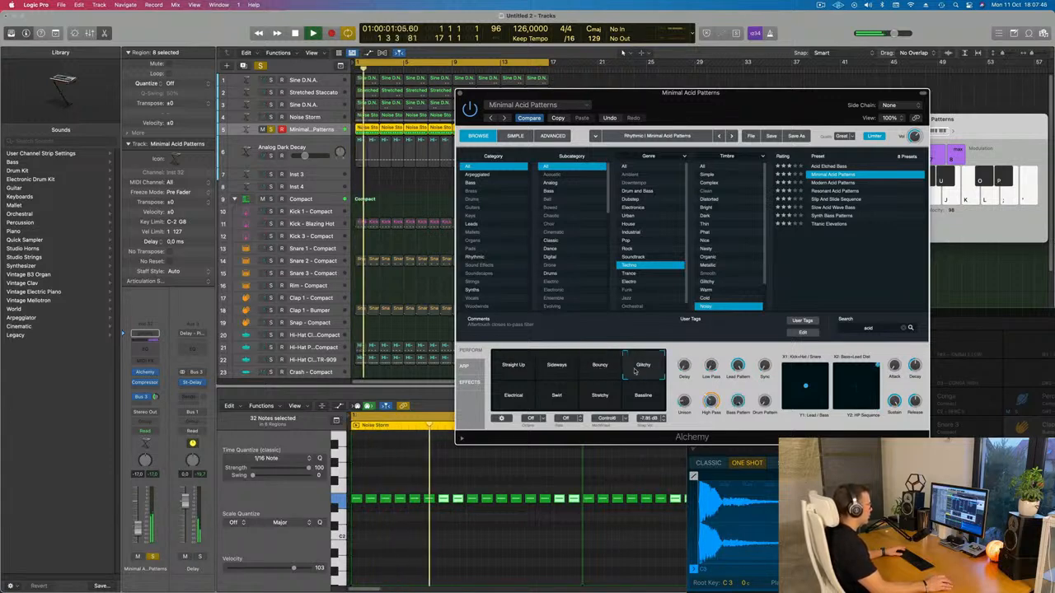
pyautogui.click(641, 397)
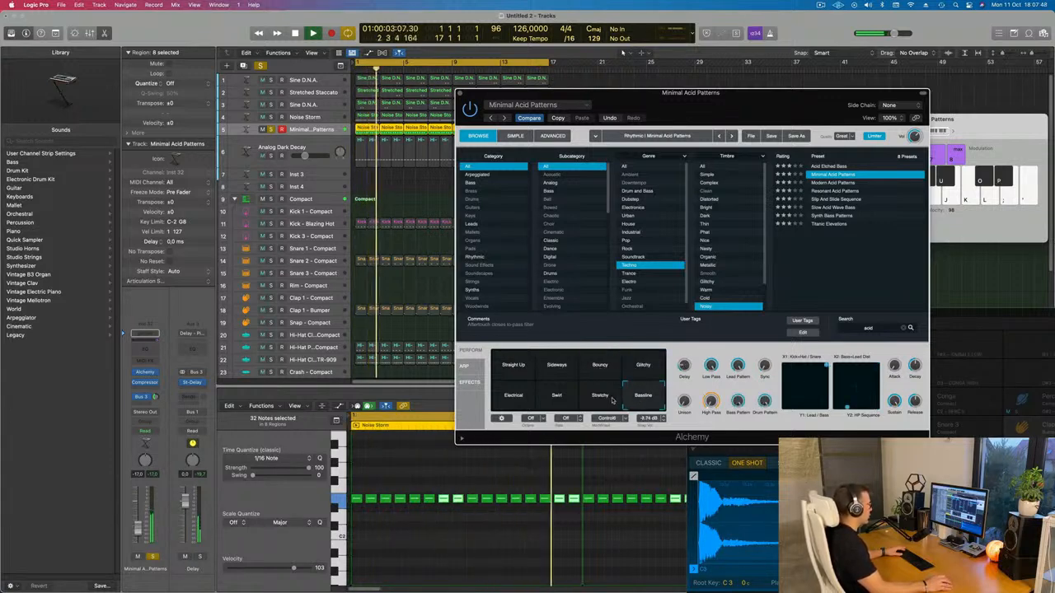
pyautogui.click(610, 398)
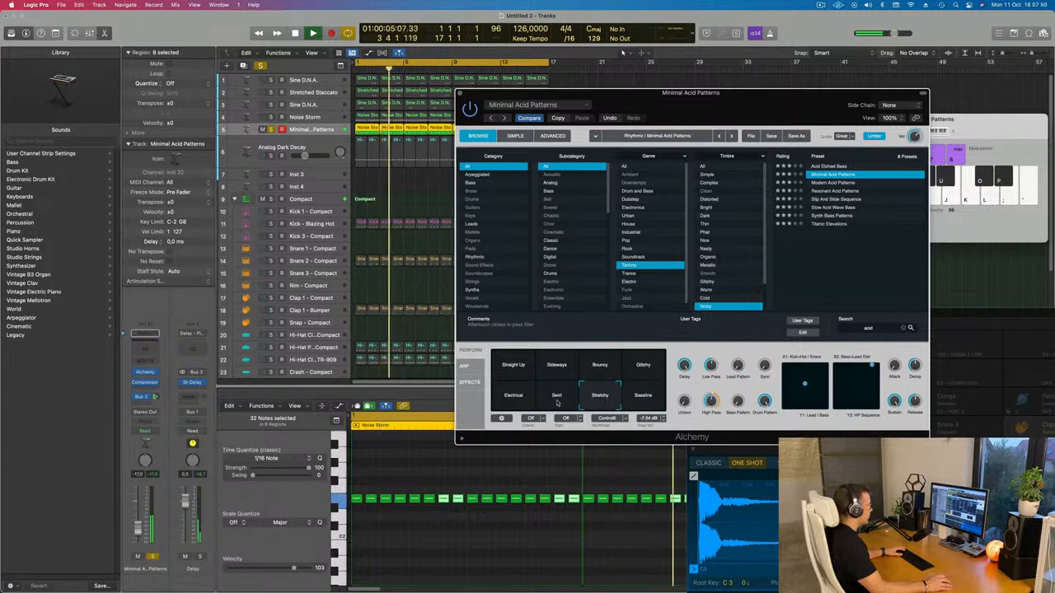
pyautogui.click(557, 401)
pyautogui.click(529, 401)
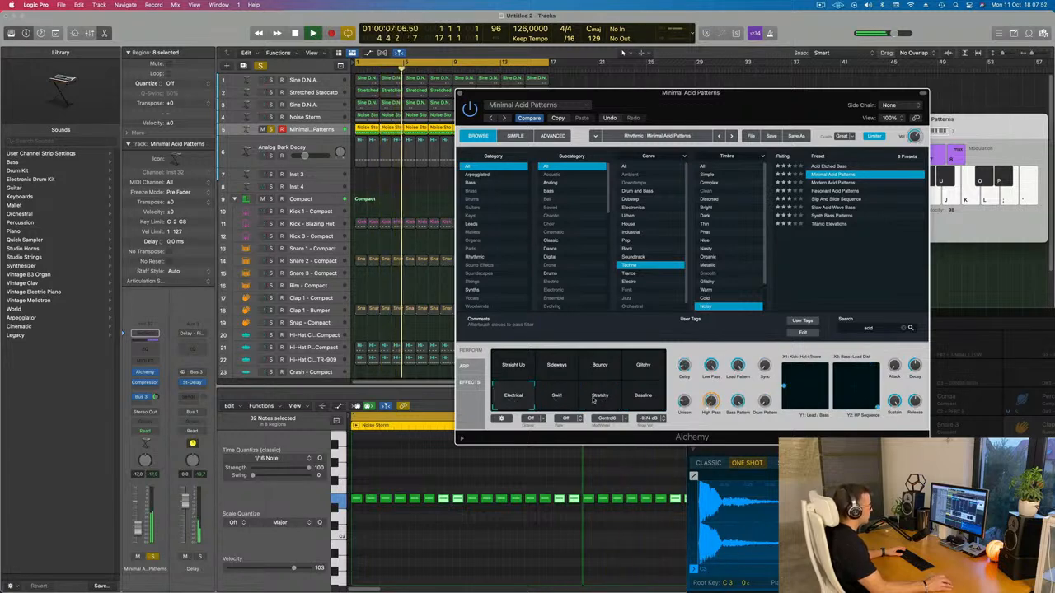
pyautogui.click(593, 400)
pyautogui.press('Return')
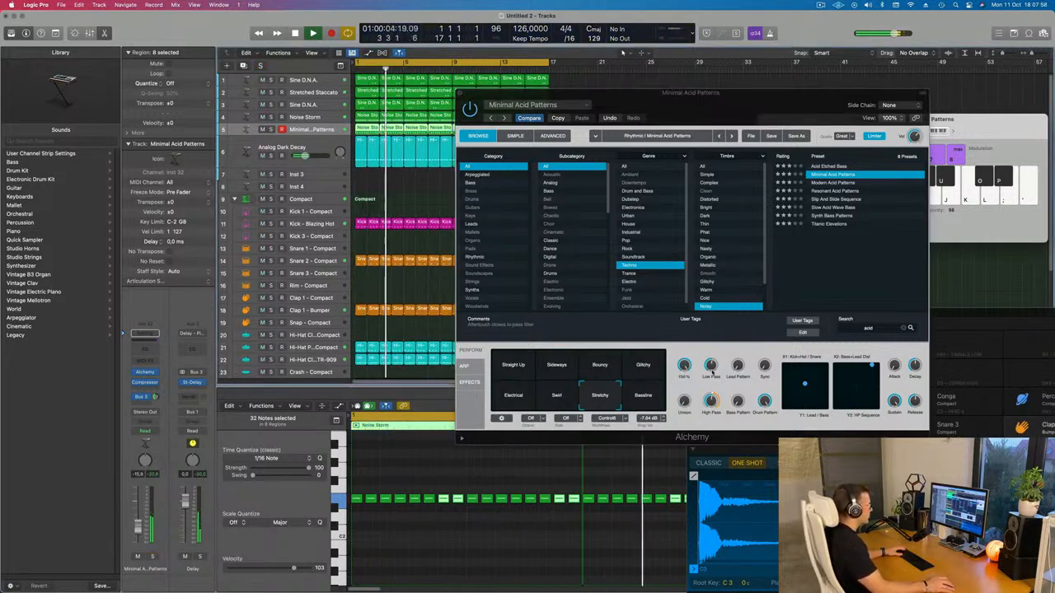
# - Try the Low Pass control, choose the Bouncy snapshot, and set the Minimal Acid Patterns track's volume to -15.0 dB
pyautogui.moveTo(711, 366); pyautogui.dragTo(714, 409)
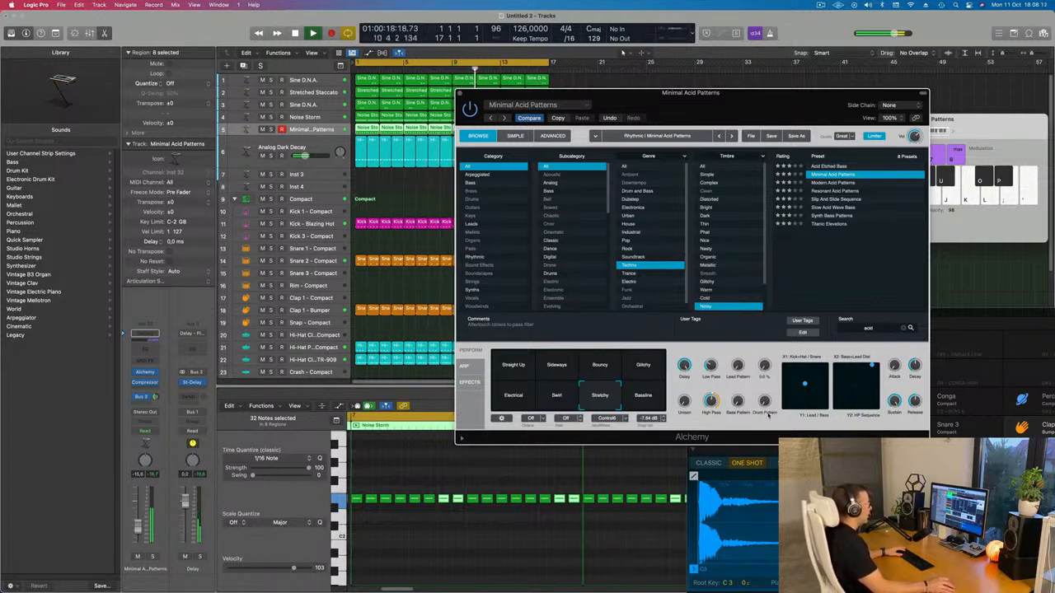
pyautogui.click(601, 366)
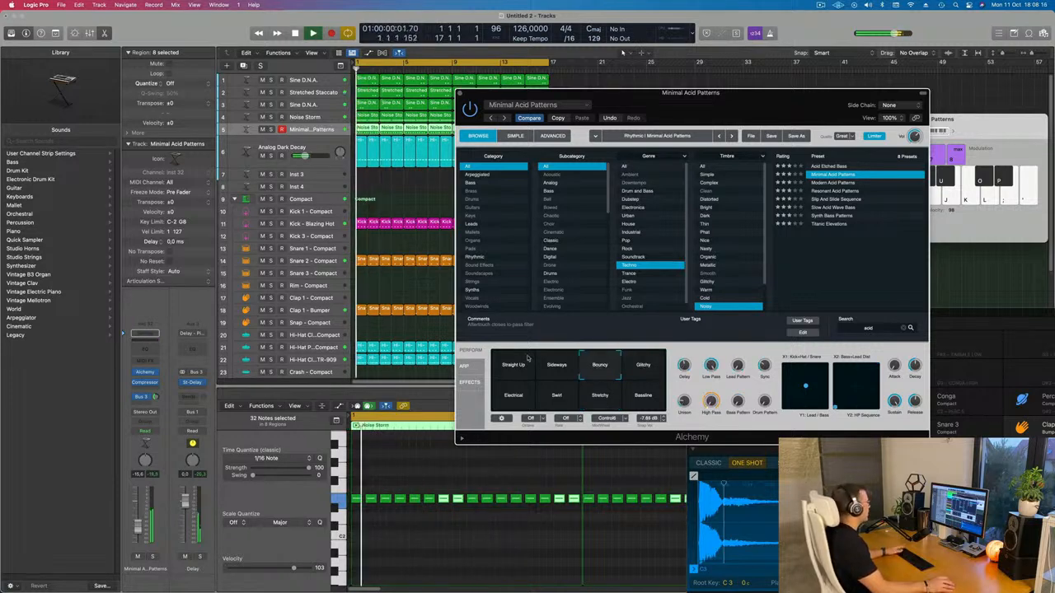
pyautogui.click(152, 558)
pyautogui.click(151, 557)
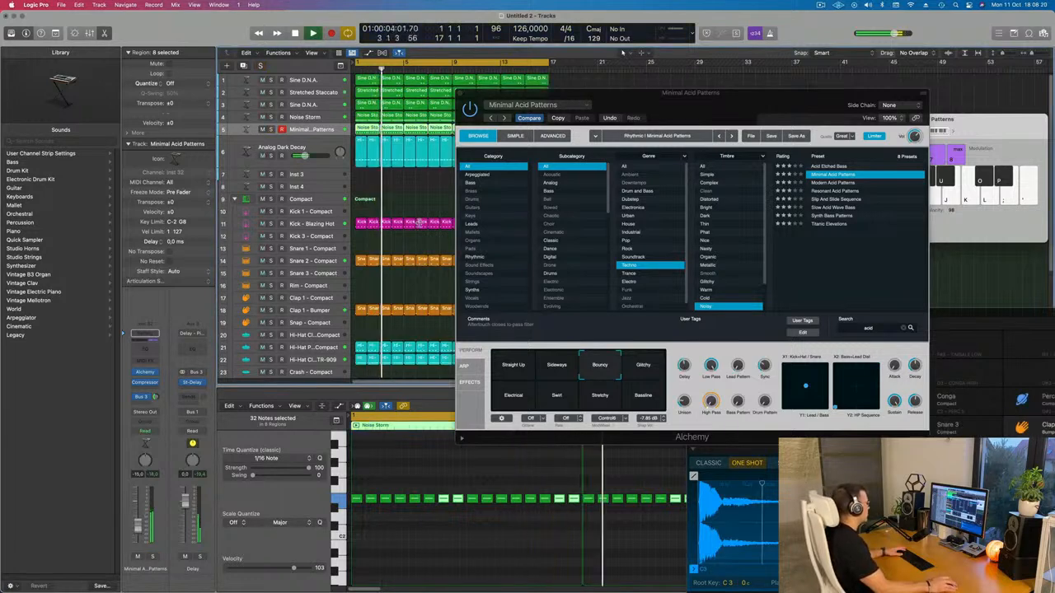
# - Check the Snare 2 and Clap 1 - Bumper tracks and close the Minimal Acid Patterns instrument window
pyautogui.click(248, 261)
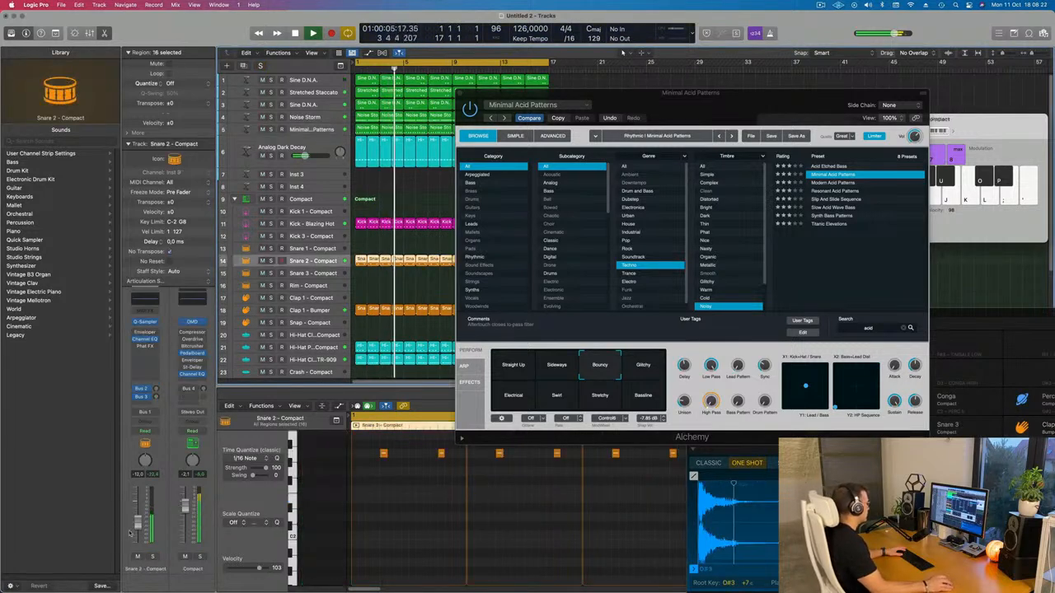
pyautogui.click(332, 311)
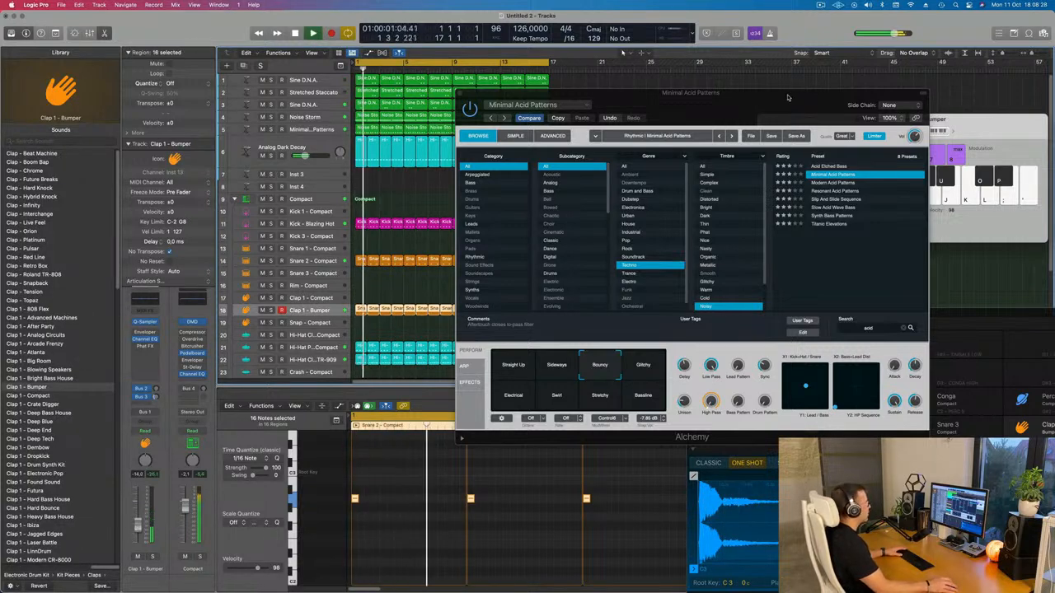
pyautogui.moveTo(511, 99); pyautogui.dragTo(391, 240)
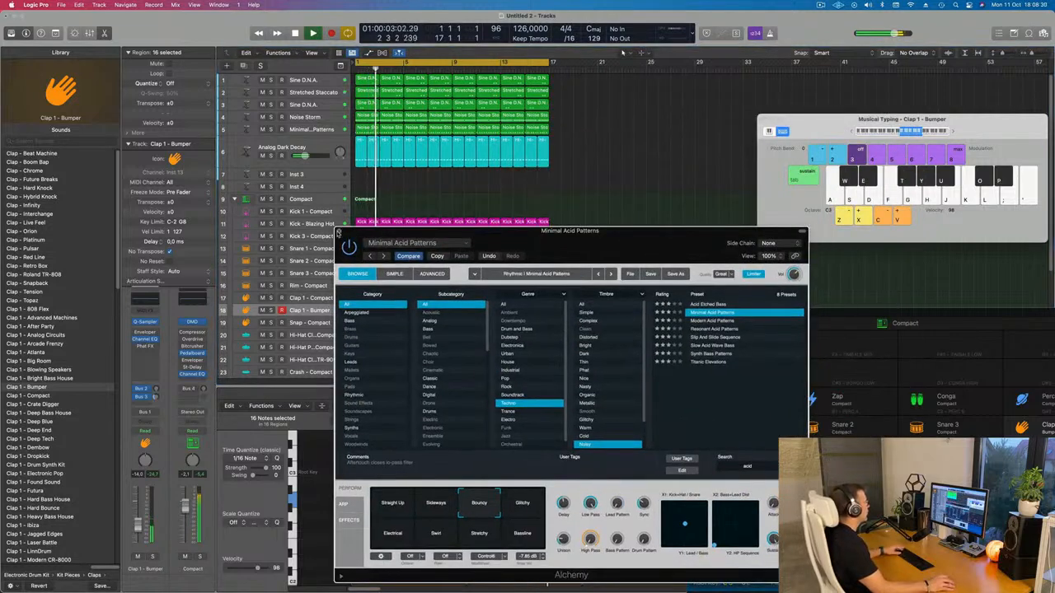
pyautogui.click(338, 233)
# - Repeat all regions in the arrangement once directly after the existing ones and play the song from the start
pyautogui.click(468, 208)
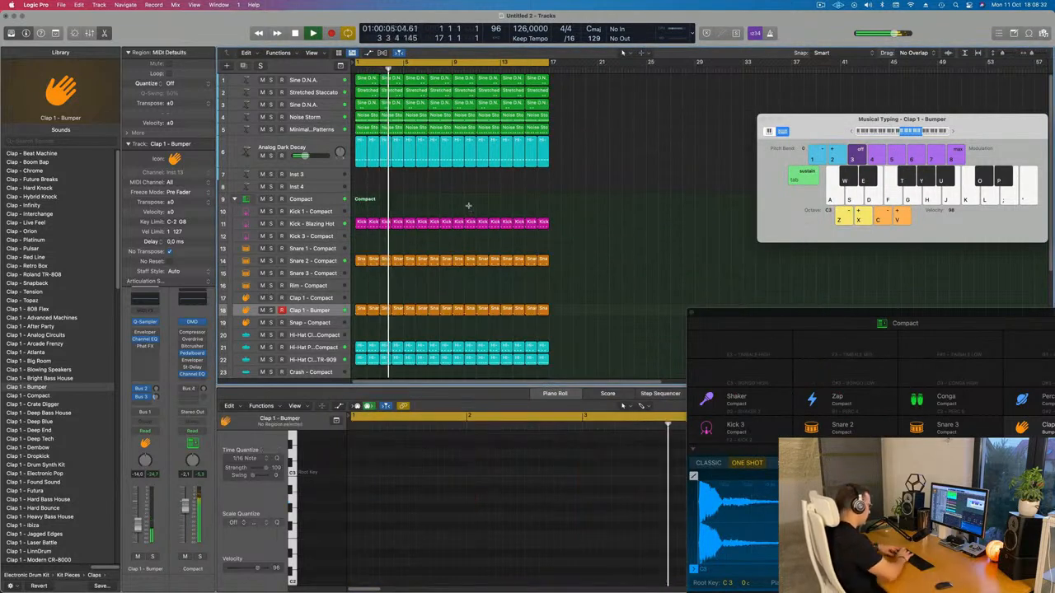
pyautogui.press('super+a')
pyautogui.press('super+r')
pyautogui.keyDown('ctrl'); pyautogui.keyDown('alt'); pyautogui.click(471, 195); pyautogui.keyUp('alt'); pyautogui.keyUp('ctrl')
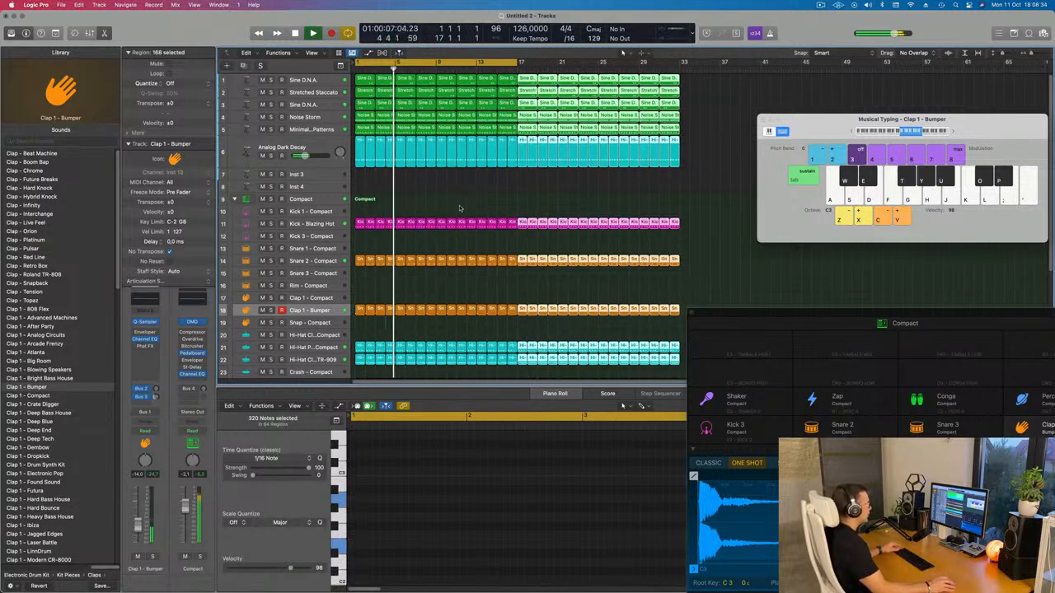
pyautogui.press('Return')
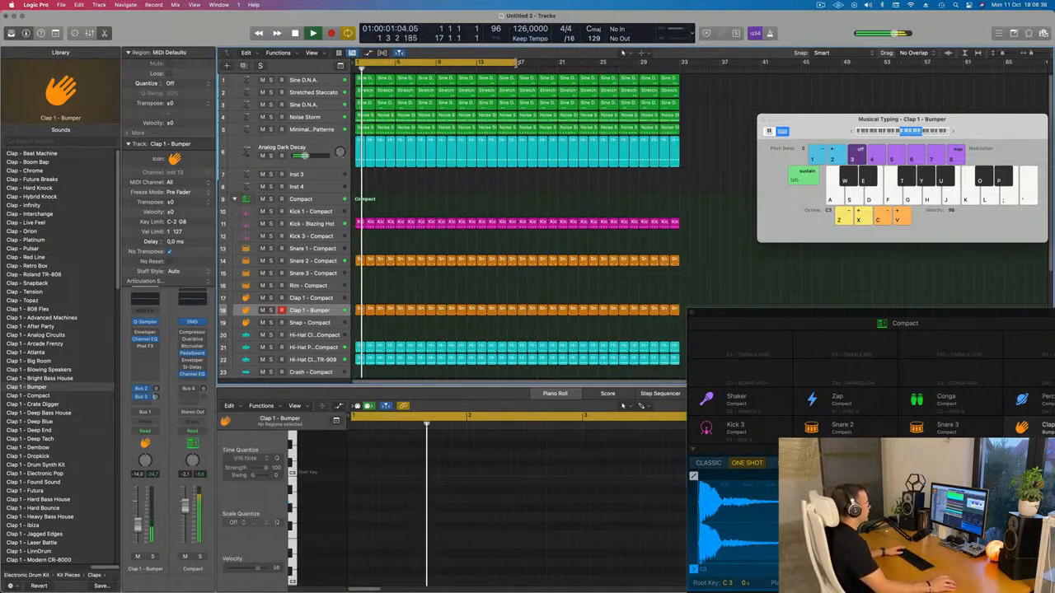
# - Extend the cycle range to bar 33 and move the Musical Typing window clear of the arrangement
pyautogui.moveTo(515, 62); pyautogui.dragTo(683, 62)
pyautogui.moveTo(809, 122); pyautogui.dragTo(867, 138)
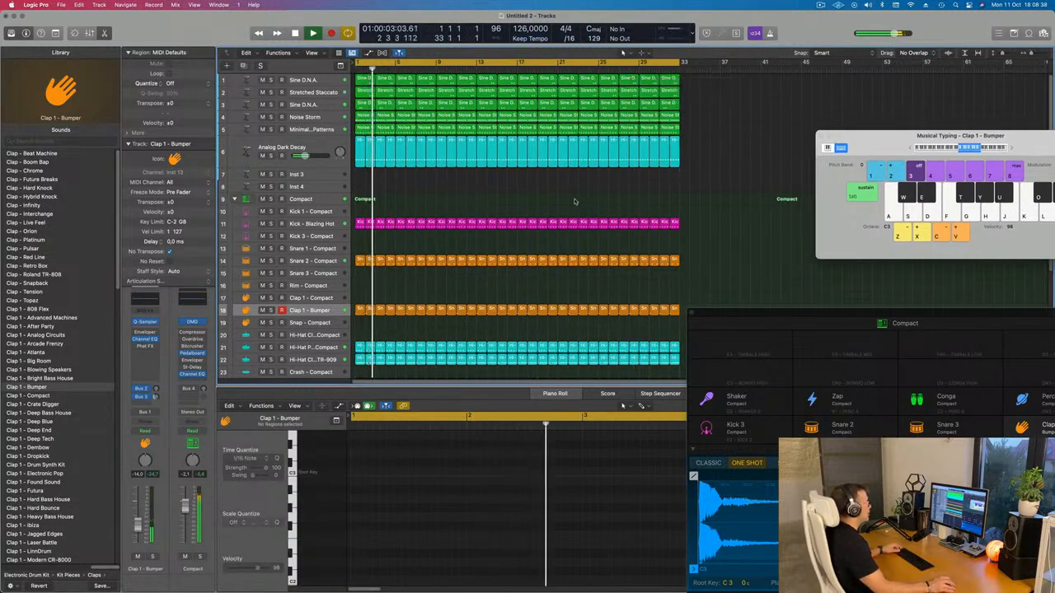
pyautogui.press('super+Right')
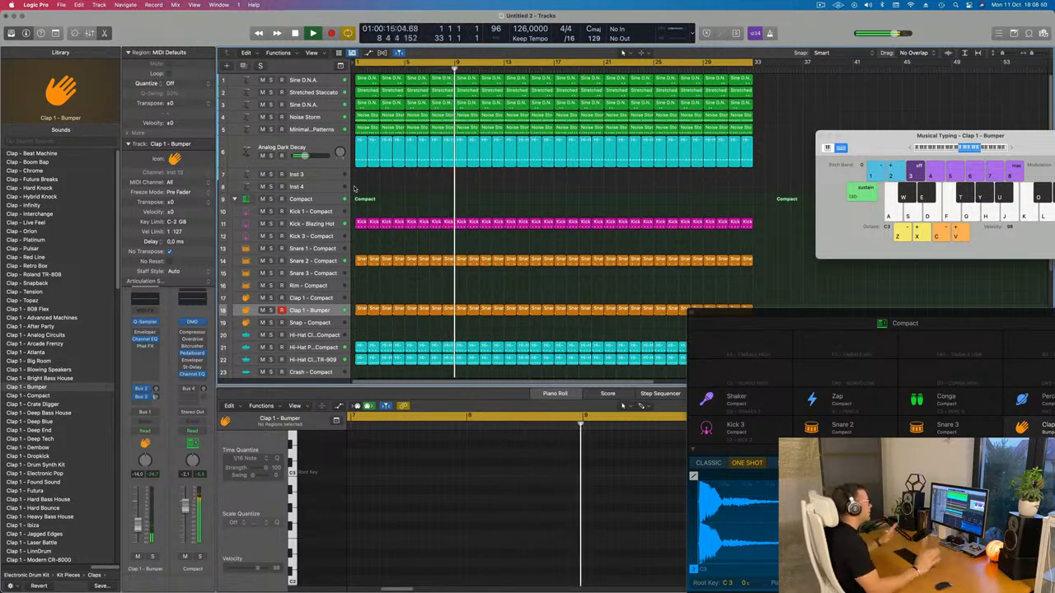
pyautogui.click(822, 5)
pyautogui.click(781, 33)
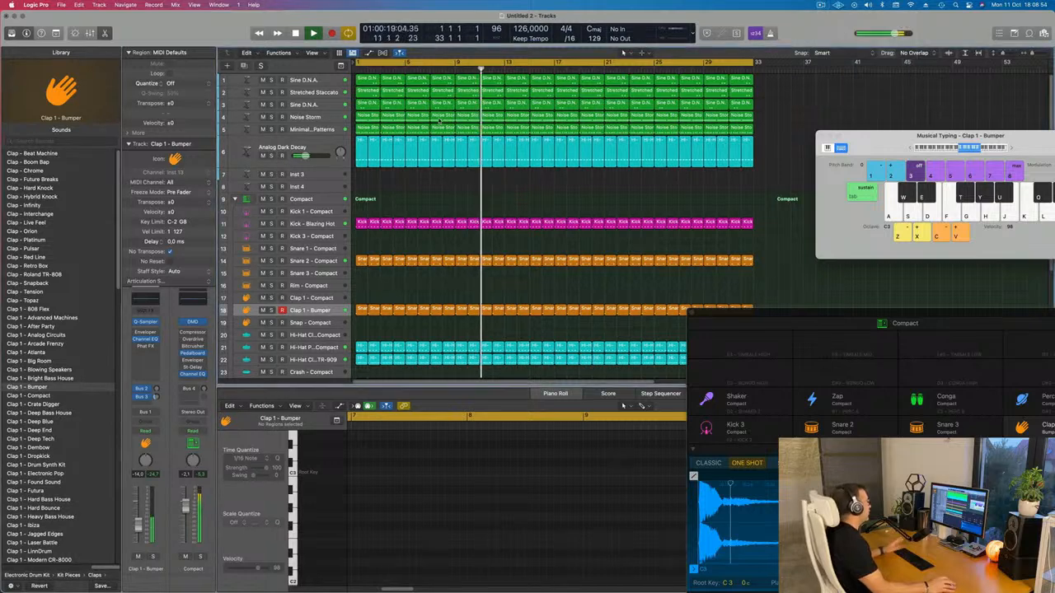
# - Raise the Analog Dark Decay track's volume to -9.2 dB while replaying the song from the start
pyautogui.press('Return')
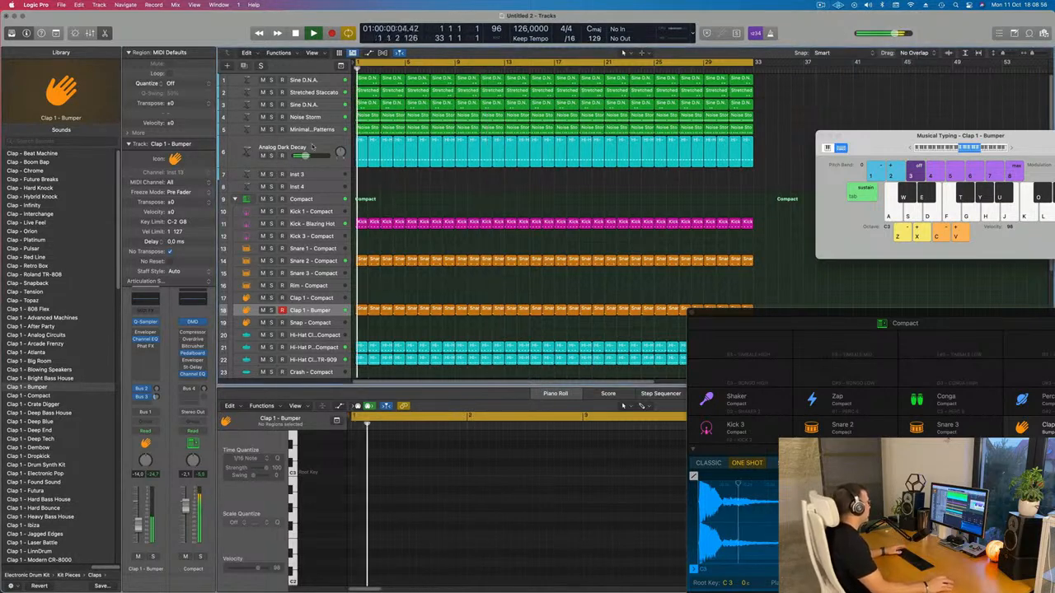
pyautogui.click(267, 156)
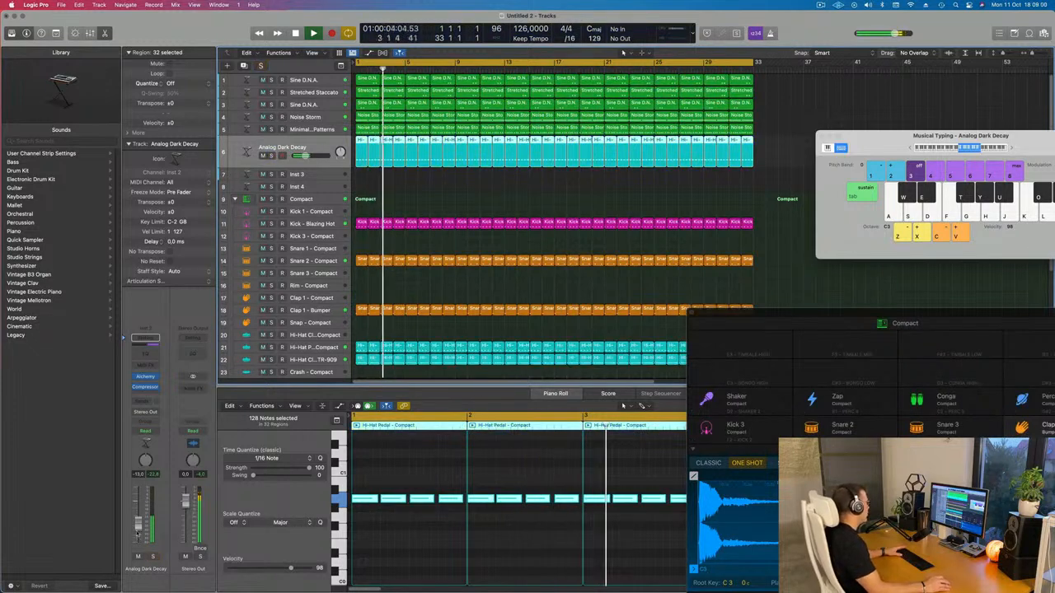
pyautogui.press('Return')
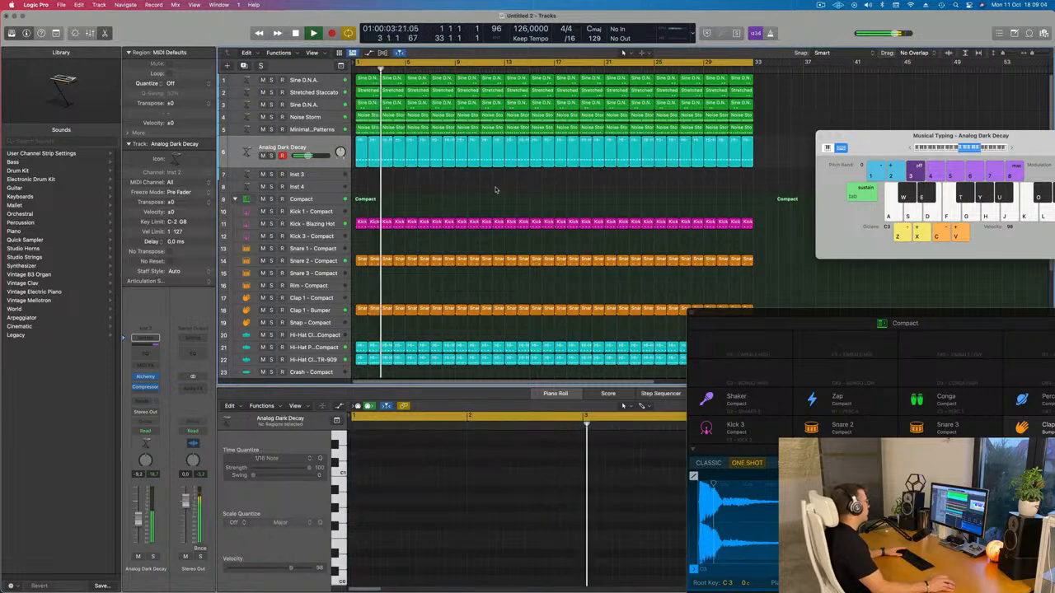
# - Insert a Channel EQ on the Minimal Acid Patterns track after its compressor
pyautogui.click(301, 130)
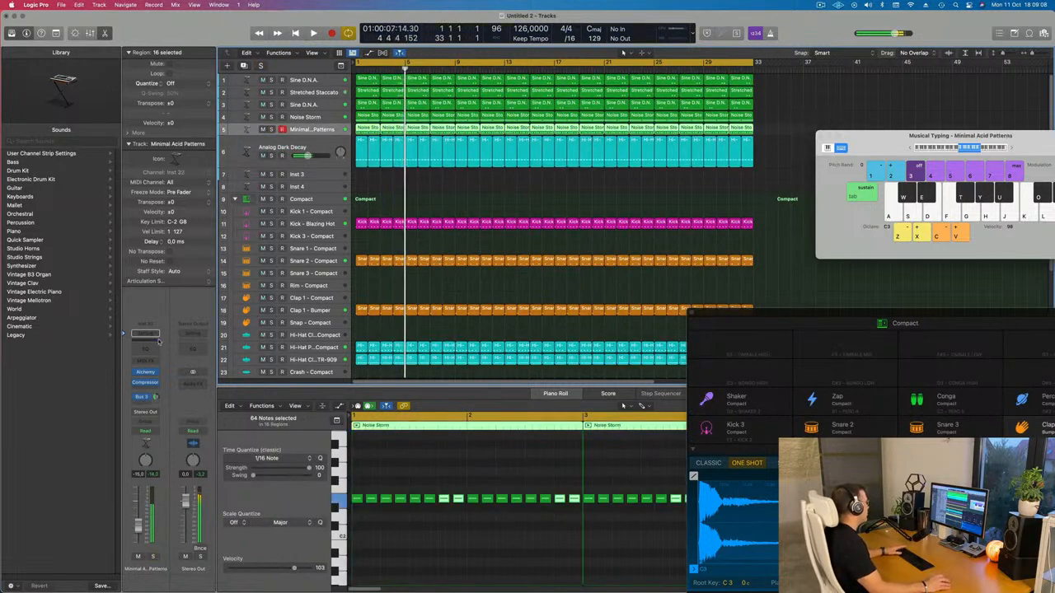
pyautogui.press('Return')
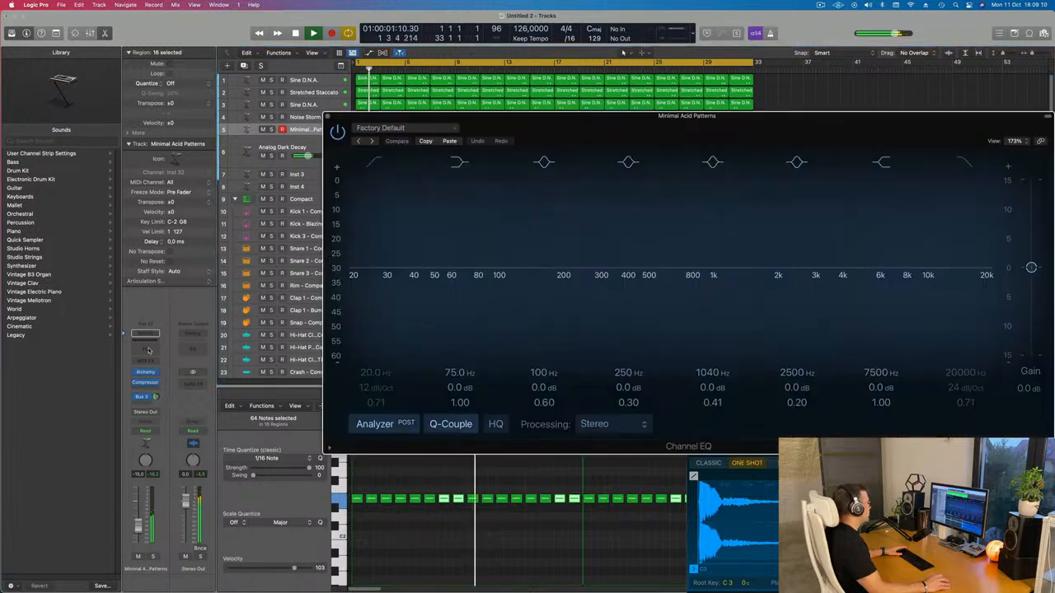
pyautogui.click(147, 336)
pyautogui.press('super+k')
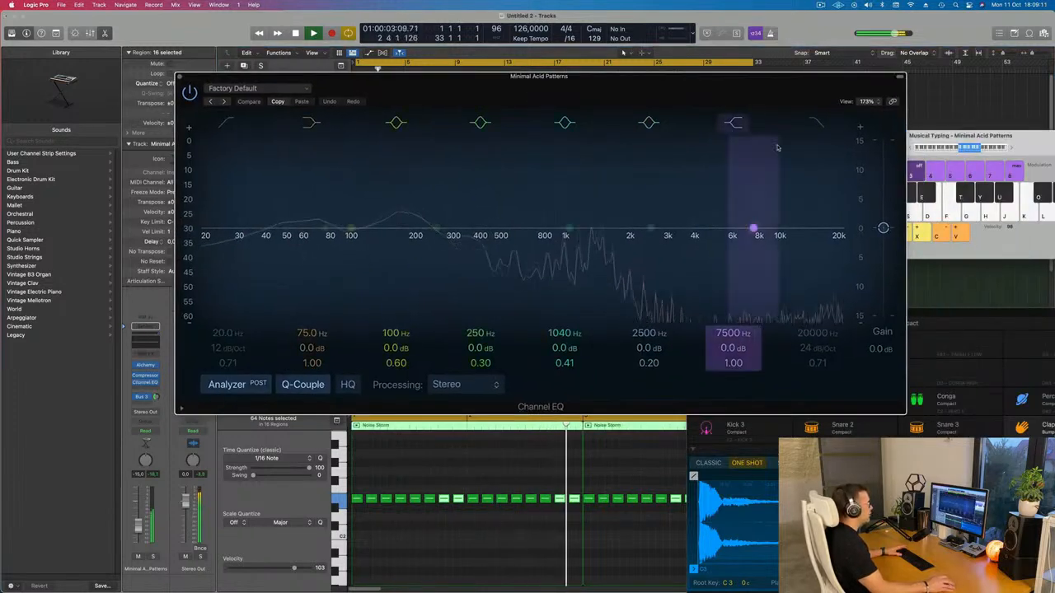
# - Enable the EQ's high cut at 1110 Hz with 48 dB/Oct and its low cut at 115 Hz with 12 dB/Oct, replaying from the start
pyautogui.click(821, 350)
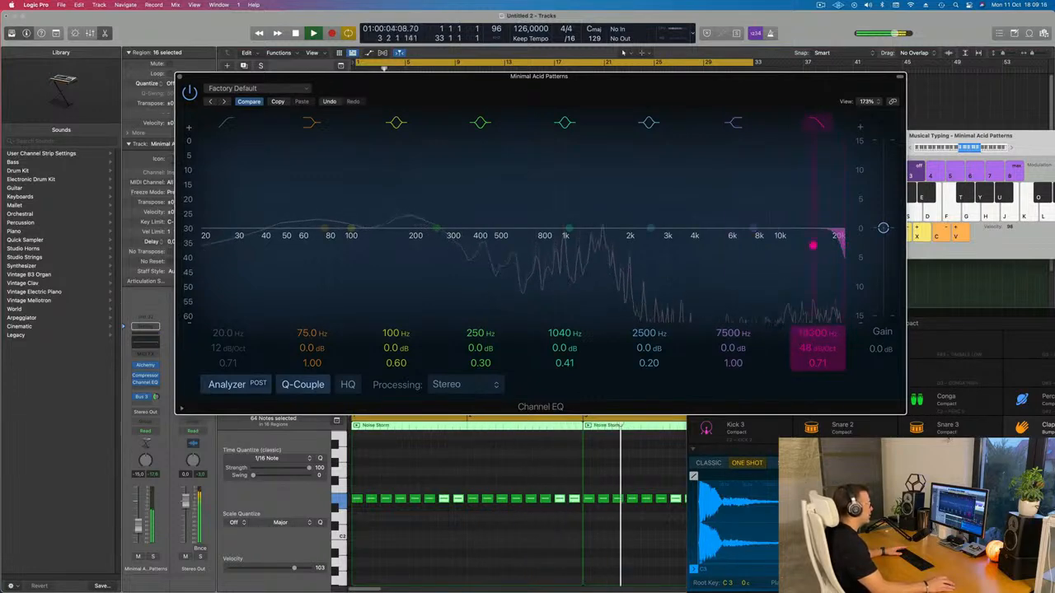
pyautogui.moveTo(843, 244); pyautogui.dragTo(567, 239)
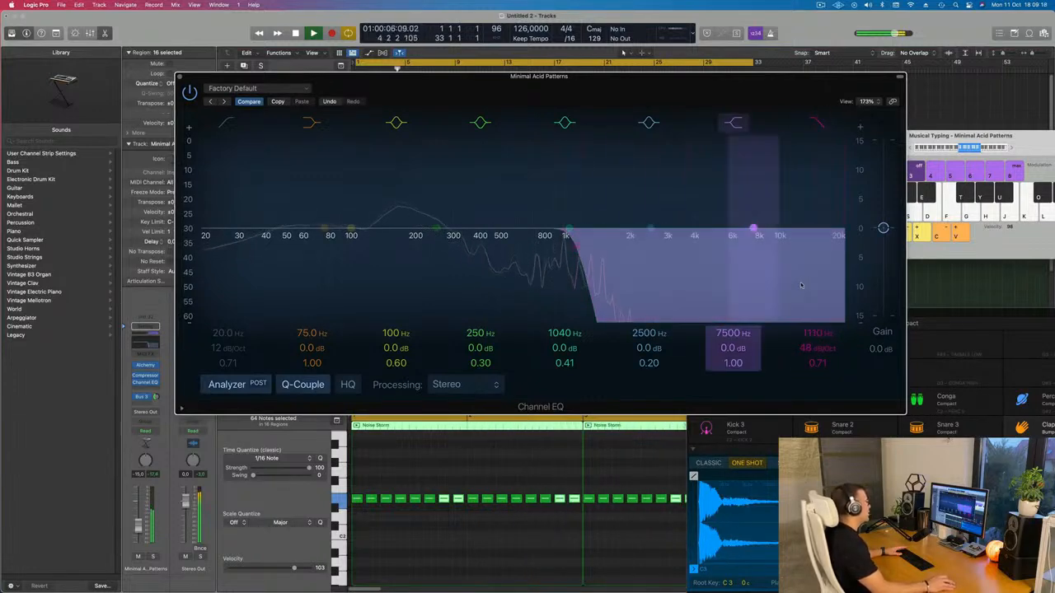
pyautogui.moveTo(674, 98); pyautogui.dragTo(807, 263)
pyautogui.click(360, 287)
pyautogui.moveTo(355, 375); pyautogui.dragTo(506, 373)
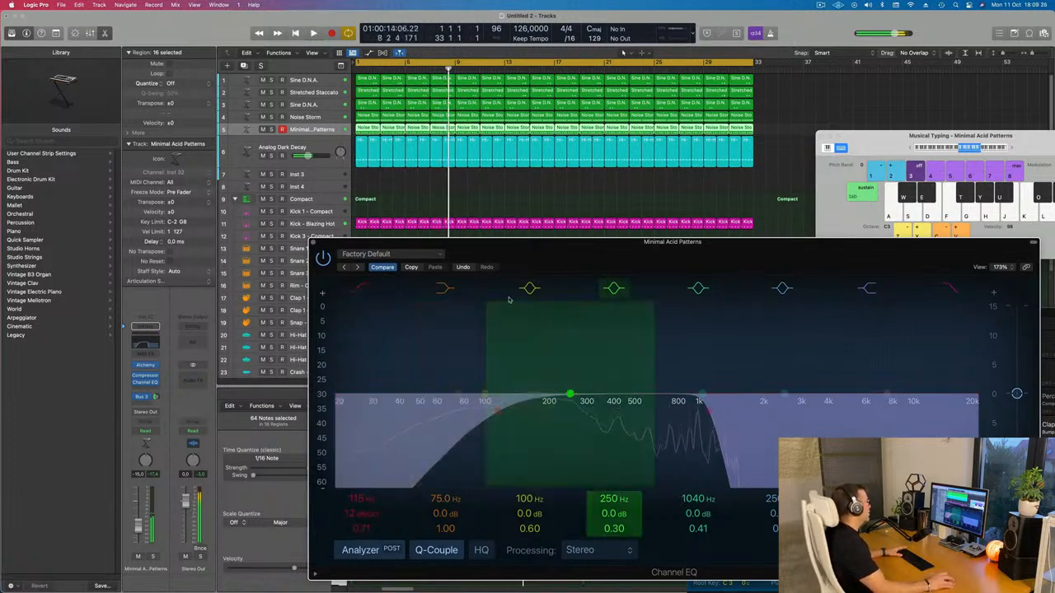
pyautogui.press('Return')
pyautogui.press('space')
# - Set the Minimal Acid Patterns track's automation mode to Touch and close the Channel EQ window
pyautogui.click(146, 431)
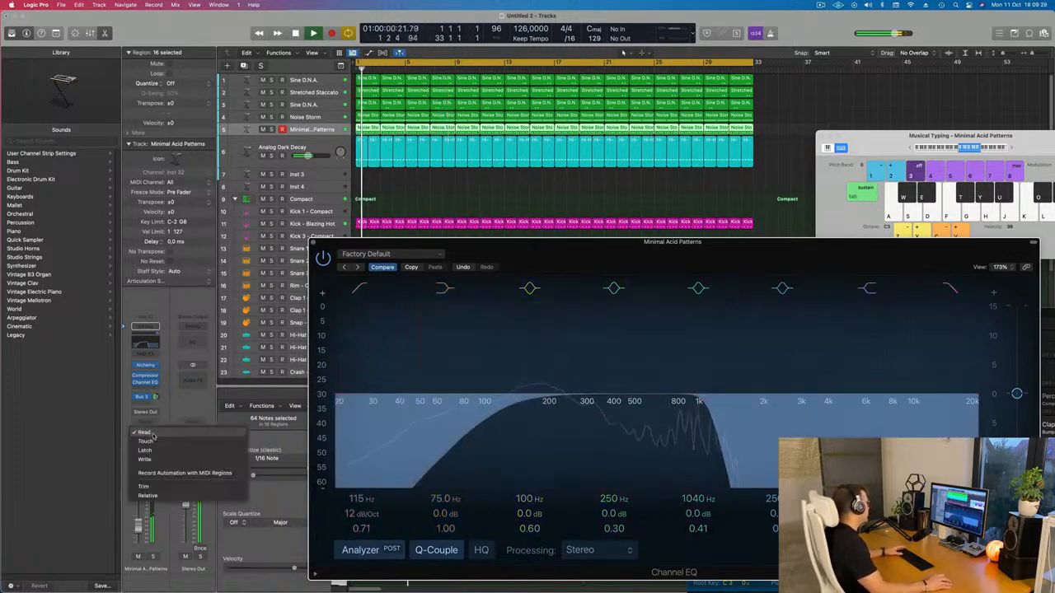
pyautogui.click(146, 441)
pyautogui.moveTo(906, 242); pyautogui.dragTo(821, 152)
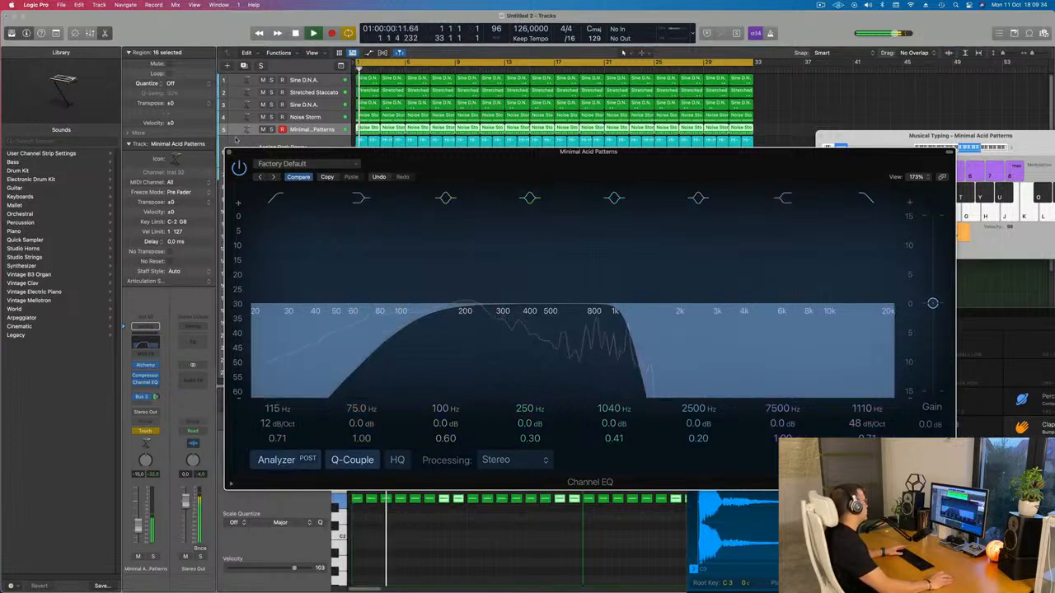
pyautogui.press('super+w')
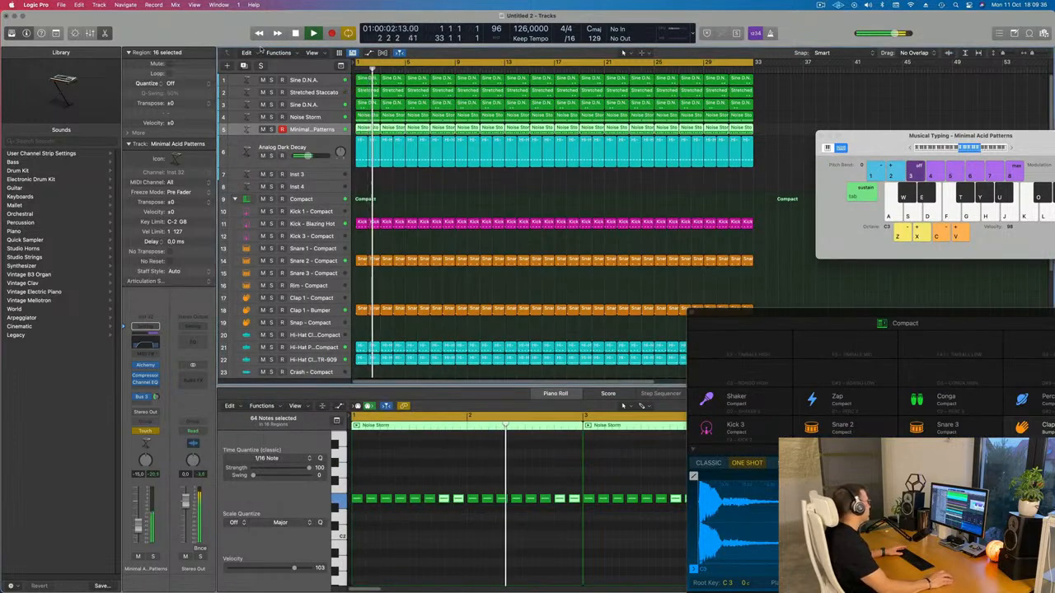
# - Enlarge the Minimal Acid Patterns track with Track Zoom and hide the Musical Typing window
pyautogui.click(56, 33)
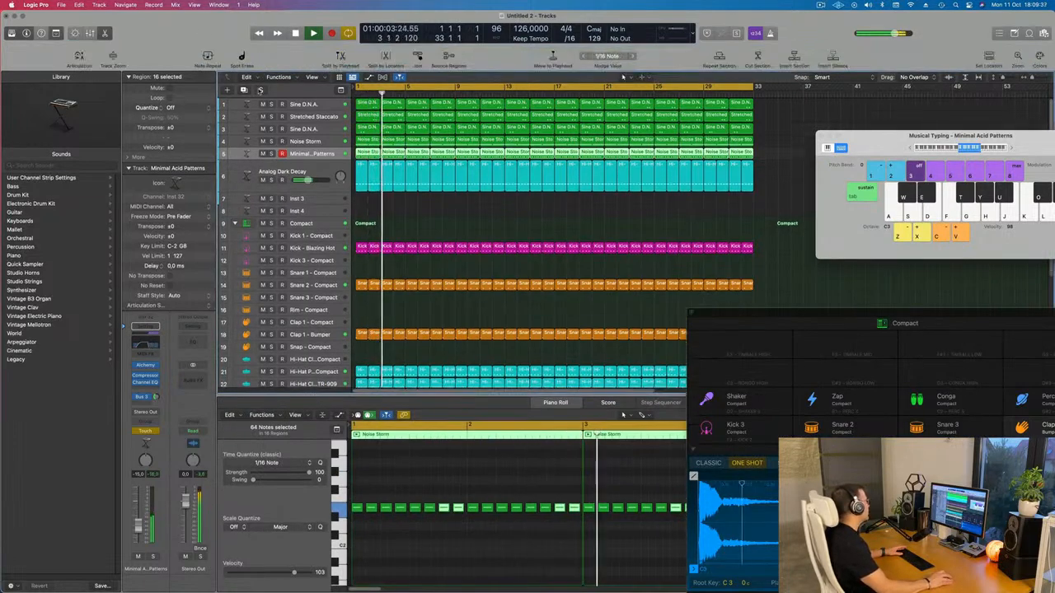
pyautogui.click(113, 57)
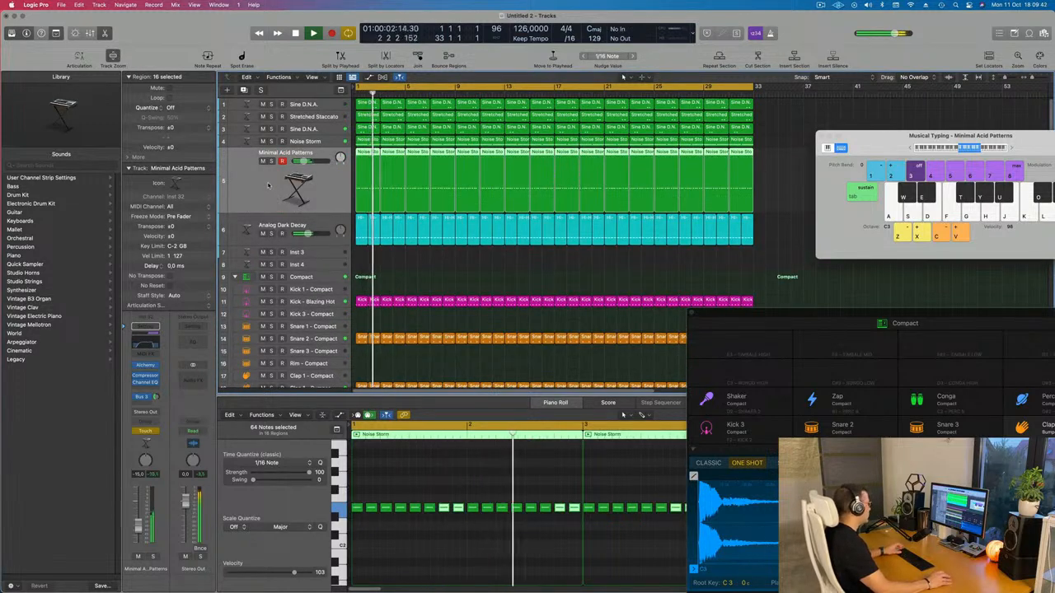
pyautogui.press('super+k')
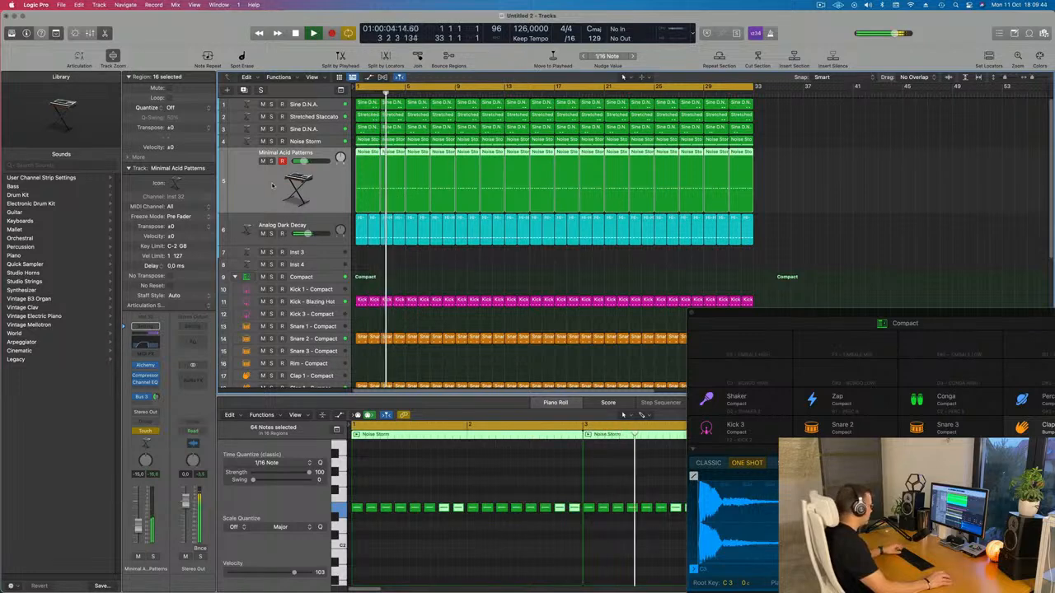
# - Show the Minimal Acid Patterns track's automation in Read mode, displaying the Channel EQ High Cut Frequency curve
pyautogui.press('a')
pyautogui.click(275, 172)
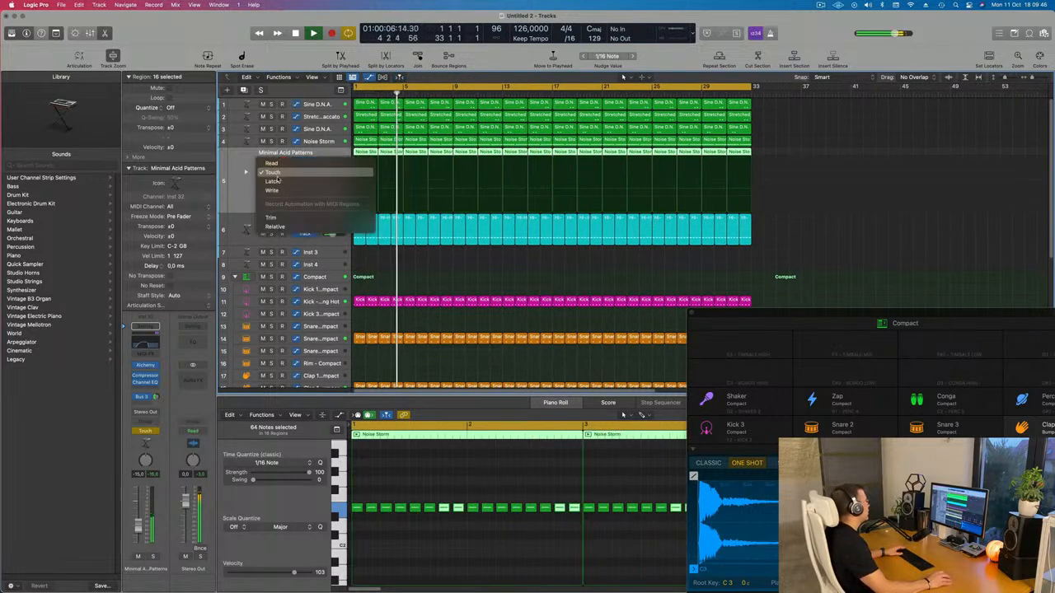
pyautogui.click(273, 163)
pyautogui.click(298, 172)
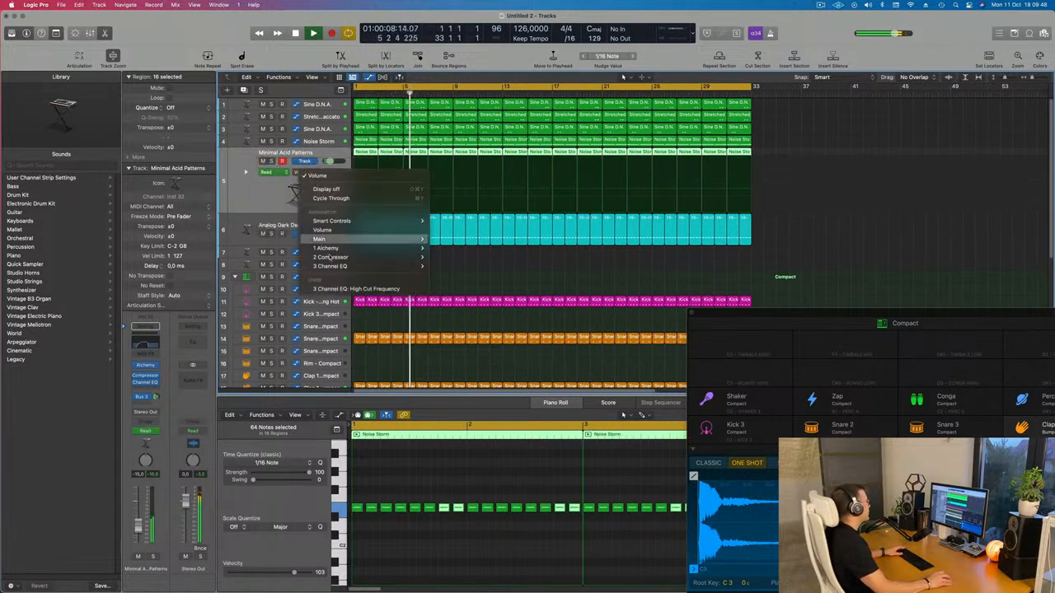
pyautogui.click(375, 289)
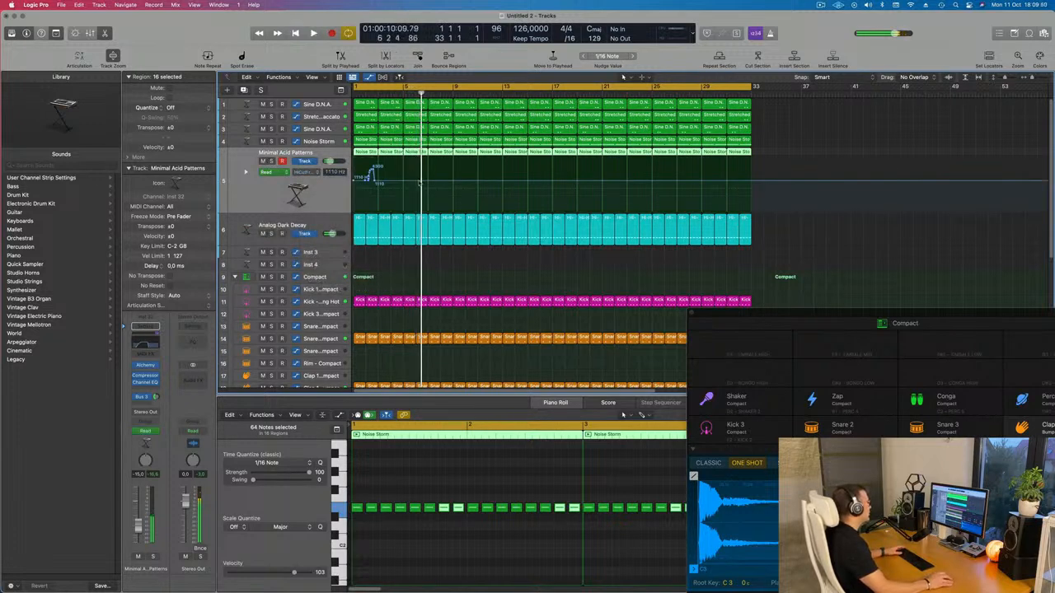
# - Replace the recorded high cut curve with a ramp from about 280 Hz at bar 1 to 1110 Hz at bar 5
pyautogui.click(428, 182)
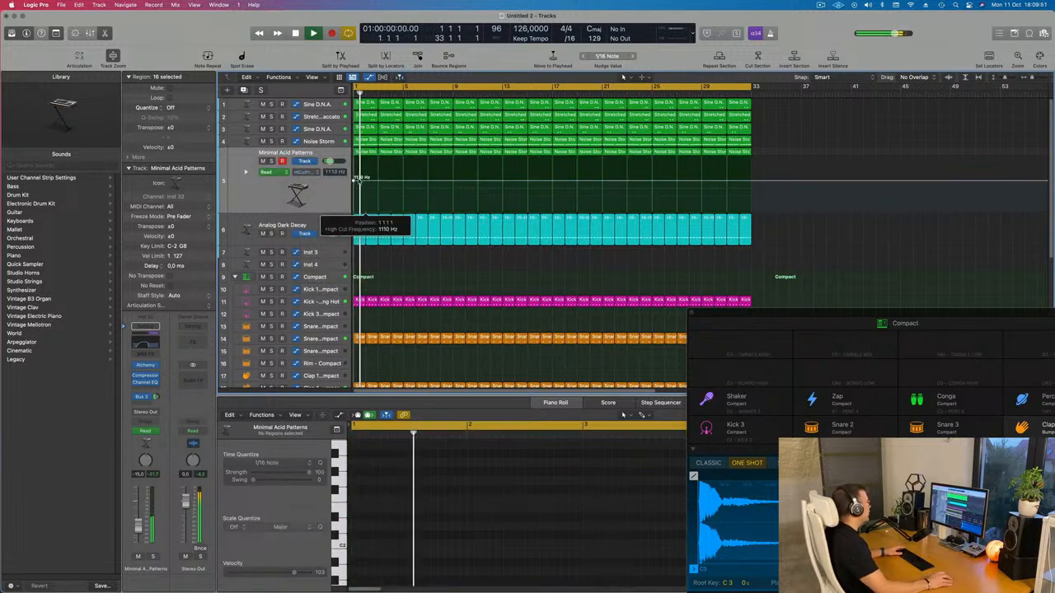
pyautogui.click(404, 182)
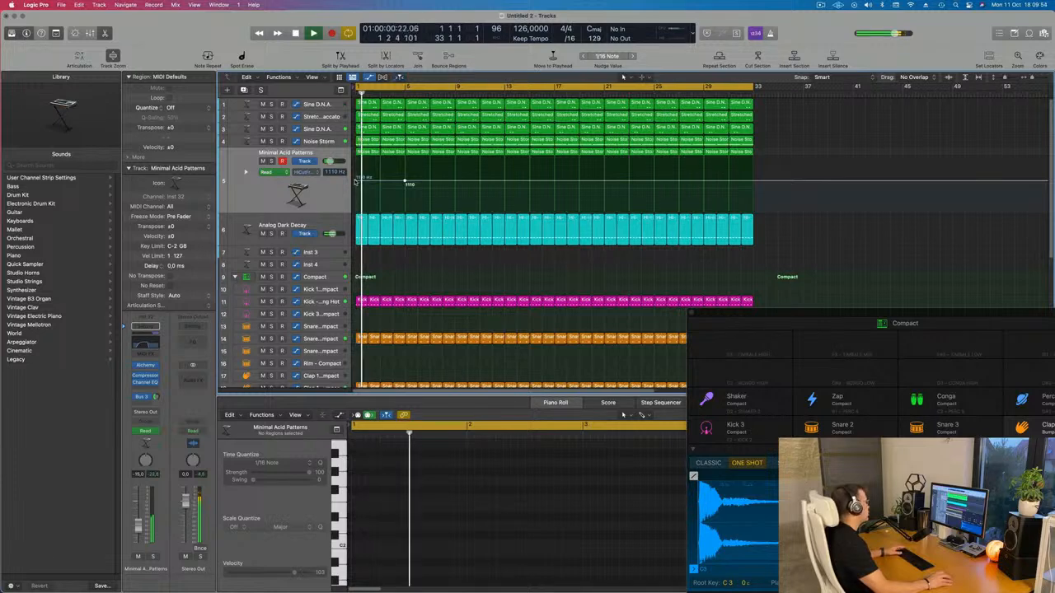
pyautogui.moveTo(355, 181); pyautogui.dragTo(357, 208)
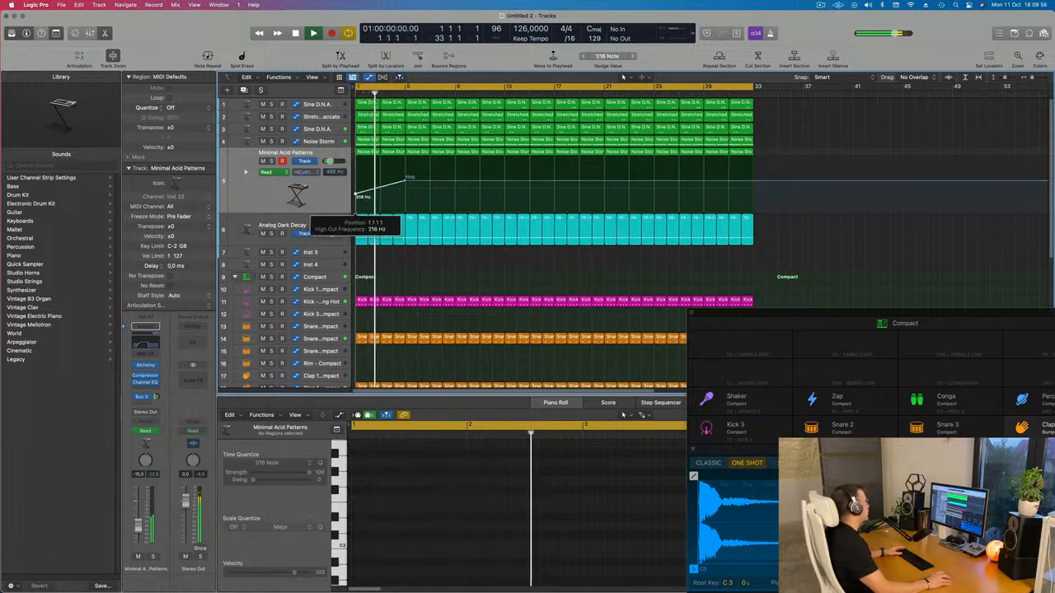
pyautogui.click(323, 196)
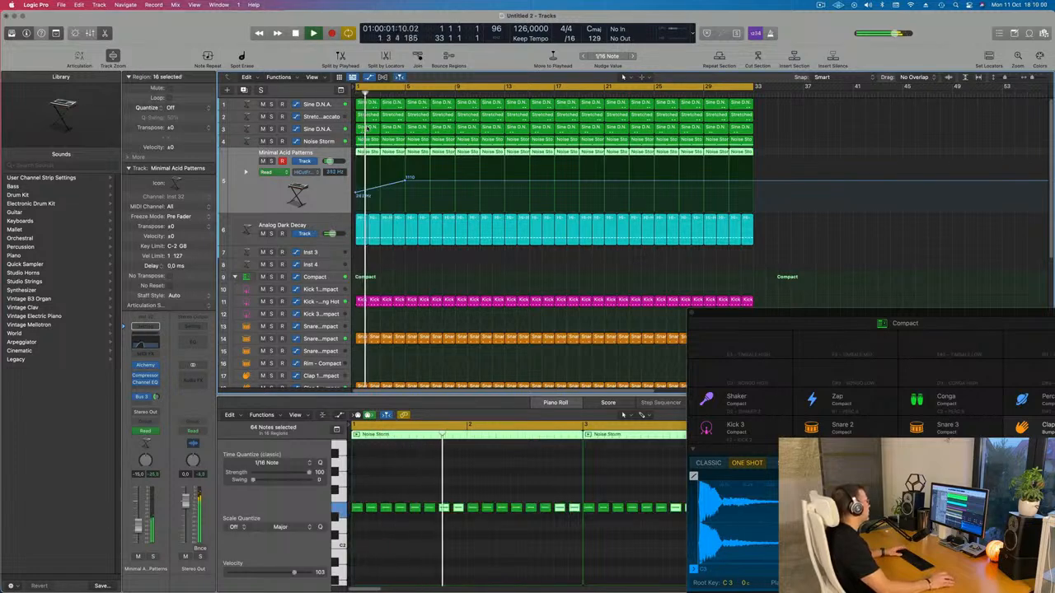
# - Delete the first Stretched Staccato region and the first Noise Storm region at bar 1
pyautogui.click(370, 118)
pyautogui.press('Delete')
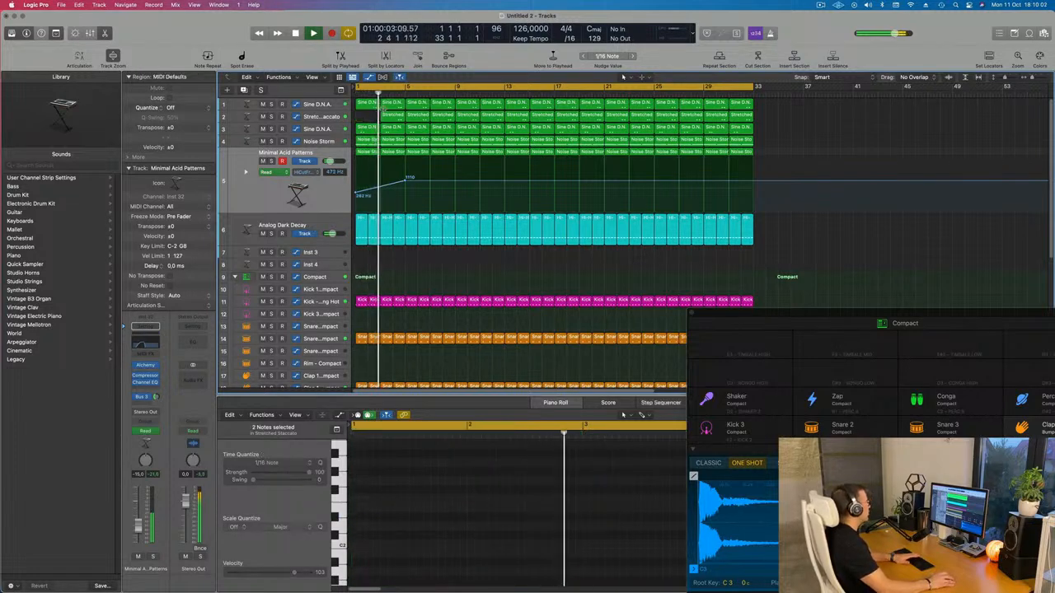
pyautogui.click(369, 141)
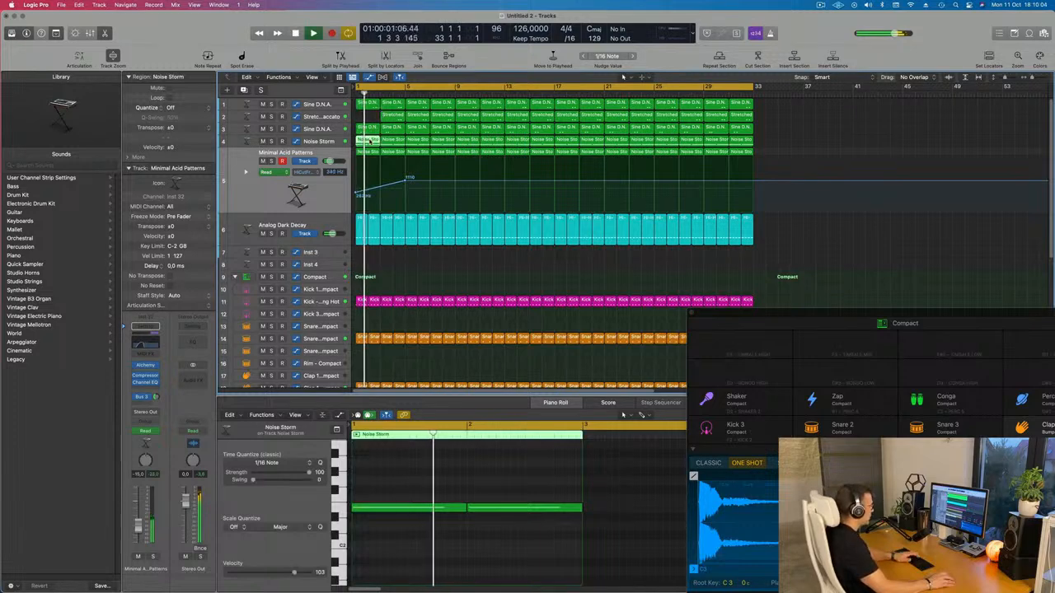
pyautogui.press('Delete')
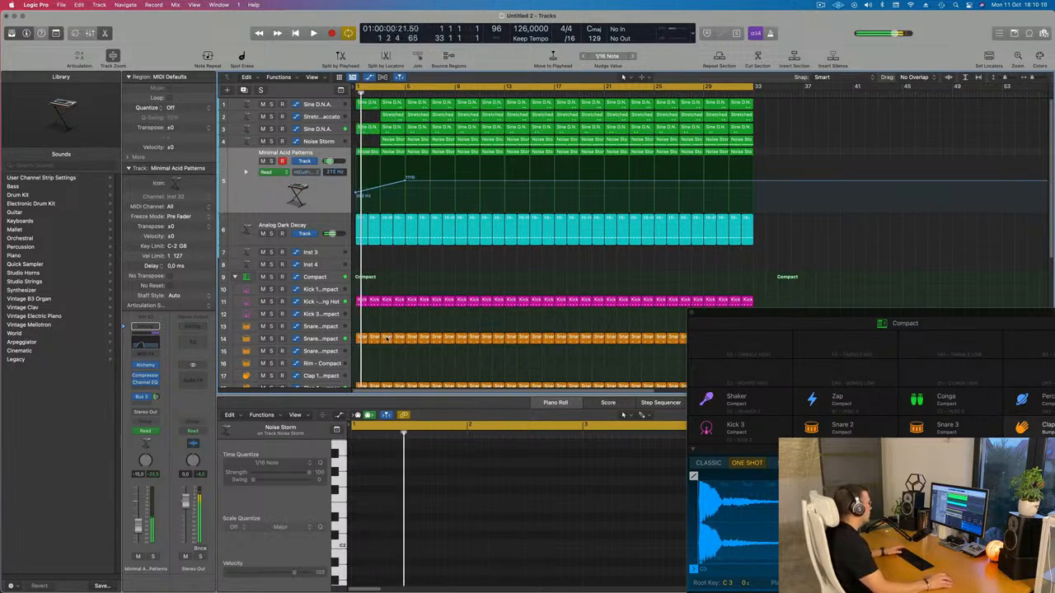
# - Delete the first eight regions on the Clap 1 - Bumper track, clearing bars 1 to 8
pyautogui.scroll(-3, 375, 350)
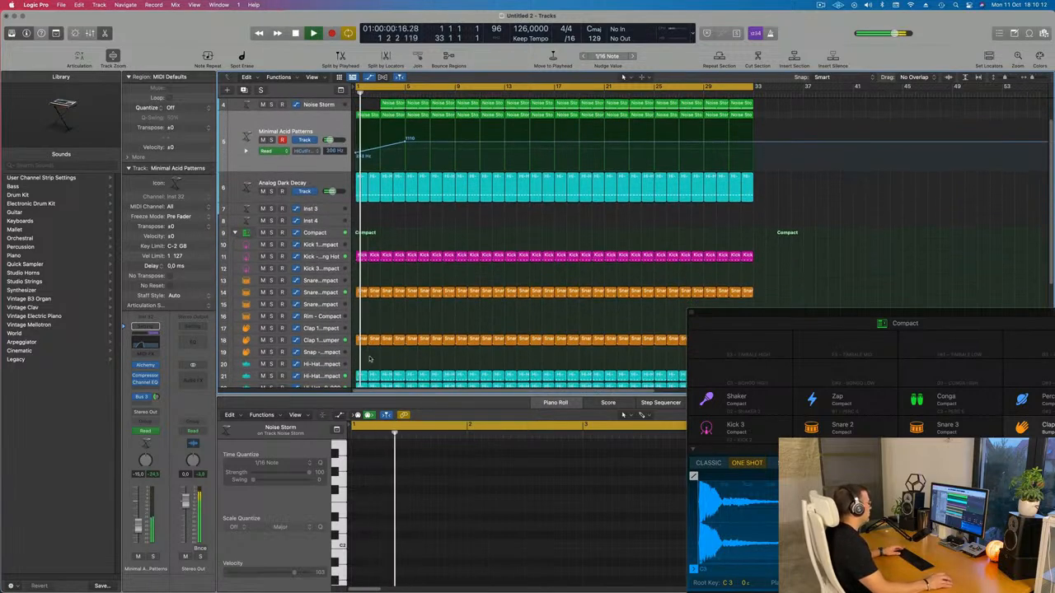
pyautogui.moveTo(437, 349); pyautogui.dragTo(456, 337)
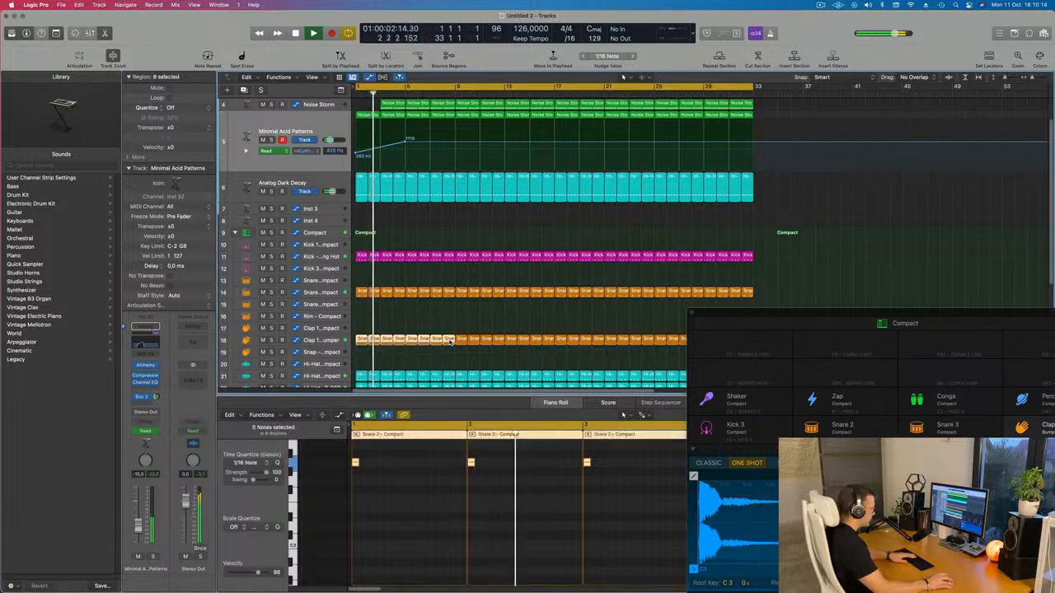
pyautogui.press('Delete')
pyautogui.scroll(2, 404, 334)
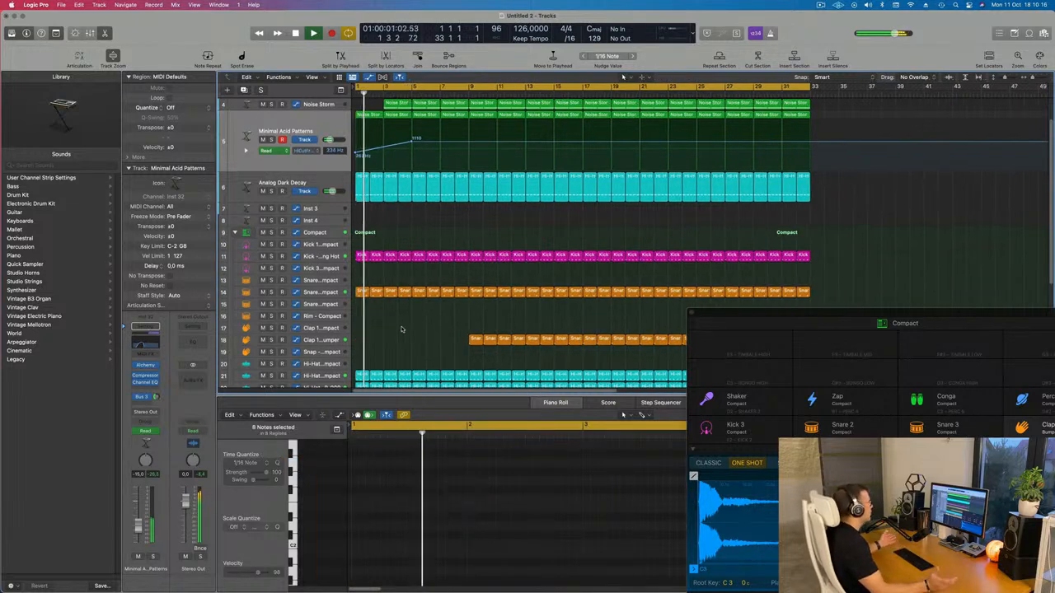
# - Delete the Noise Storm region at bar 3 and listen to the arrangement
pyautogui.click(407, 102)
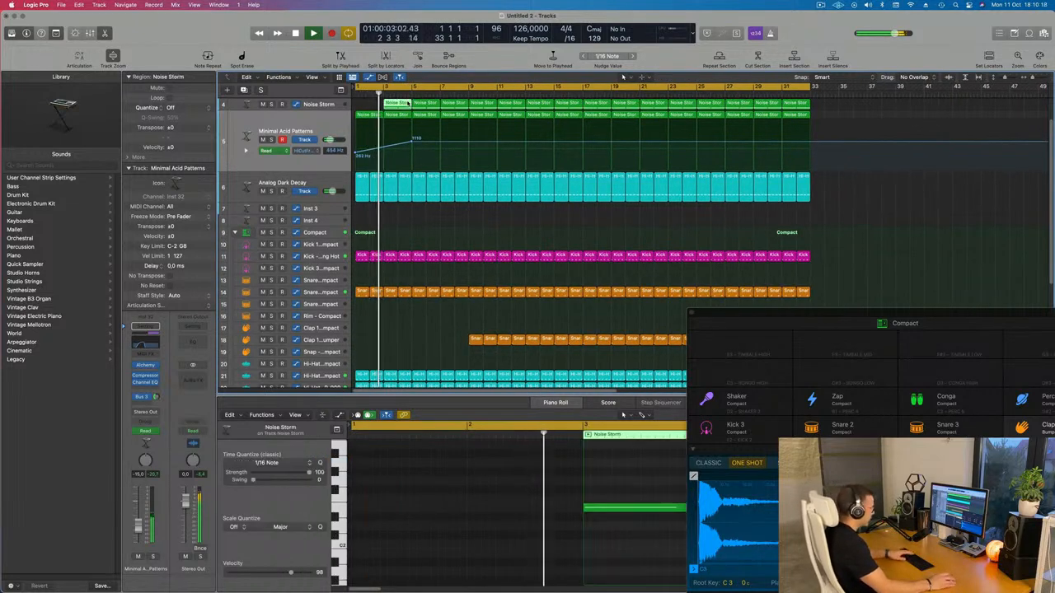
pyautogui.press('Delete')
pyautogui.press('space')
pyautogui.scroll(-2, 404, 214)
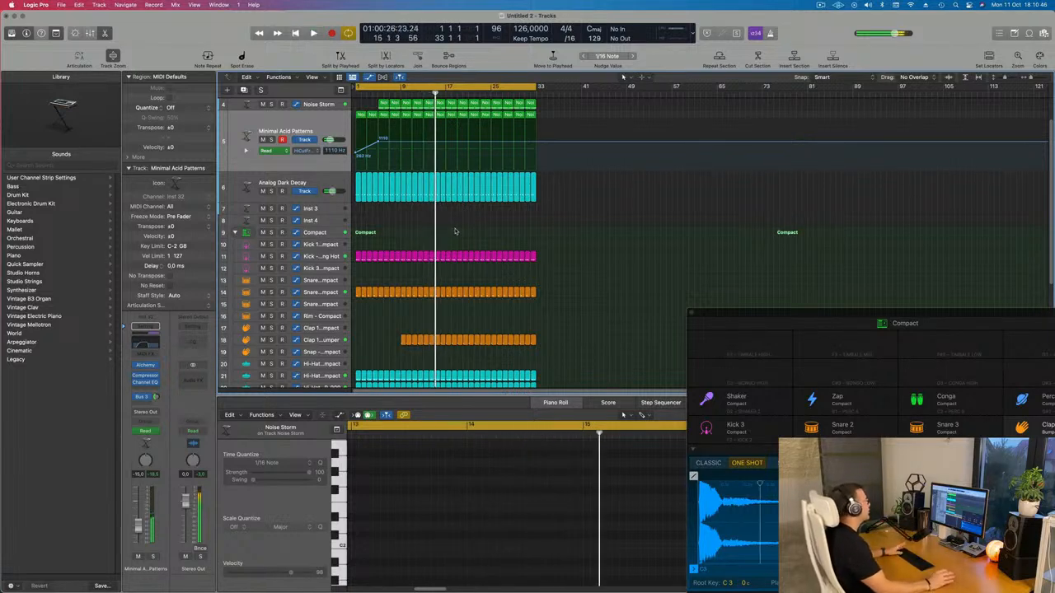
# - Replaying from the start, delete Stretched Staccato regions before bar 13 and Sine D.N.A. regions in bars 5–10 (track 1) and 5–12 (track 3)
pyautogui.press('Return')
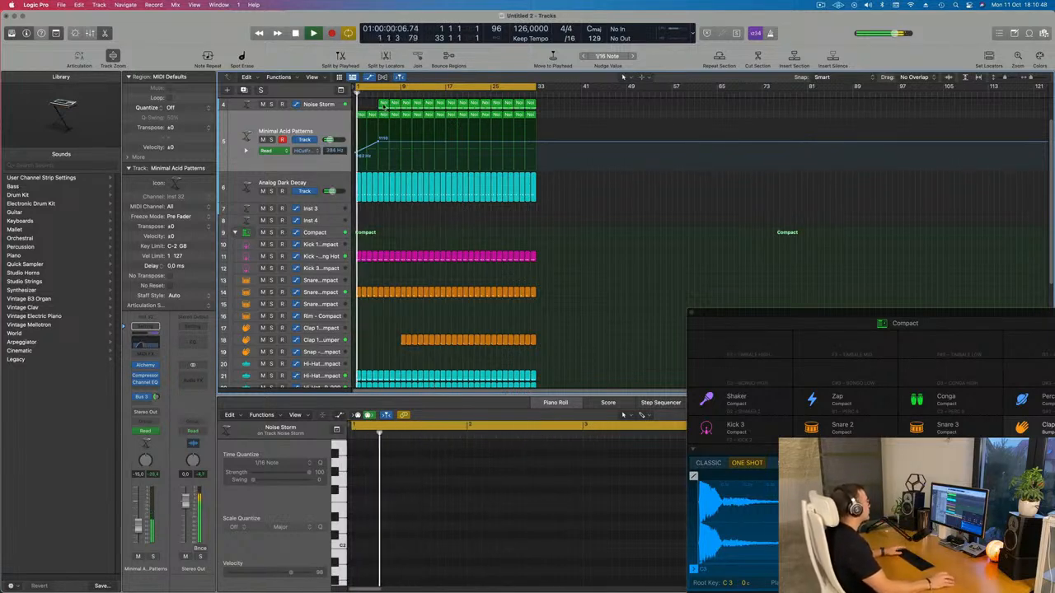
pyautogui.scroll(2, 445, 239)
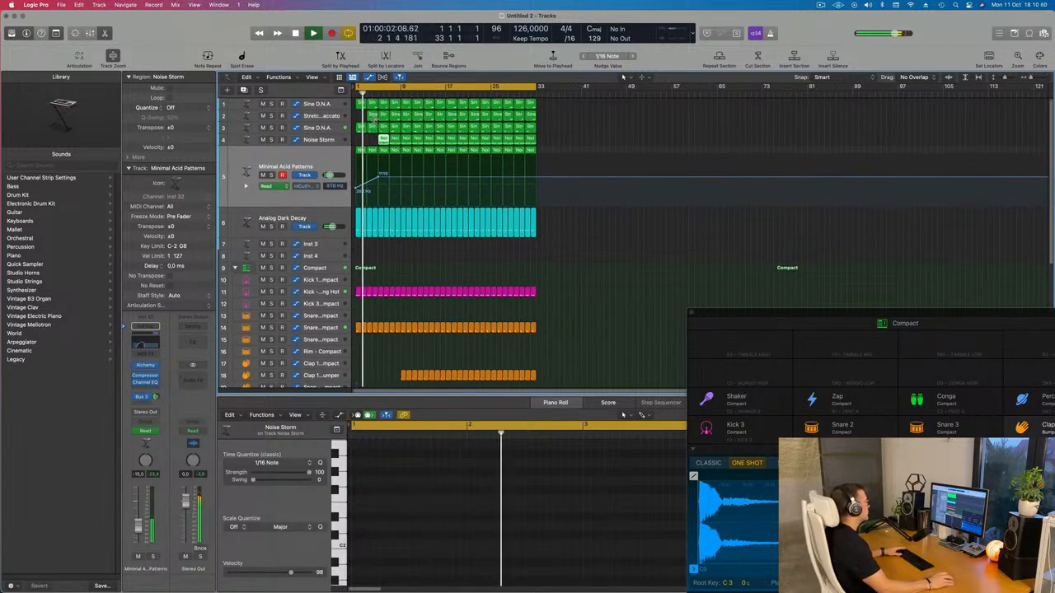
pyautogui.click(379, 117)
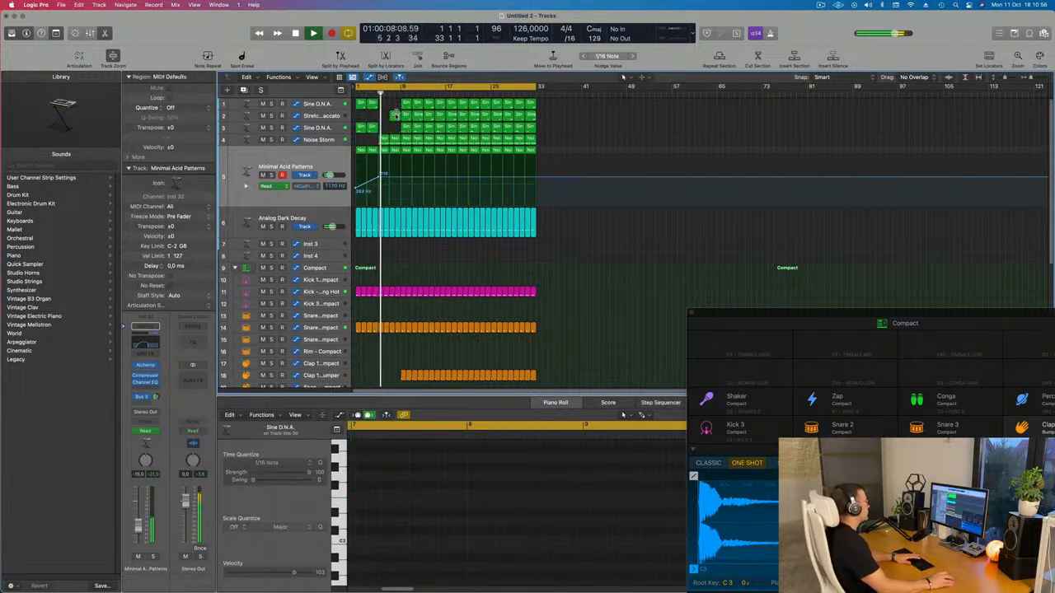
pyautogui.click(404, 115)
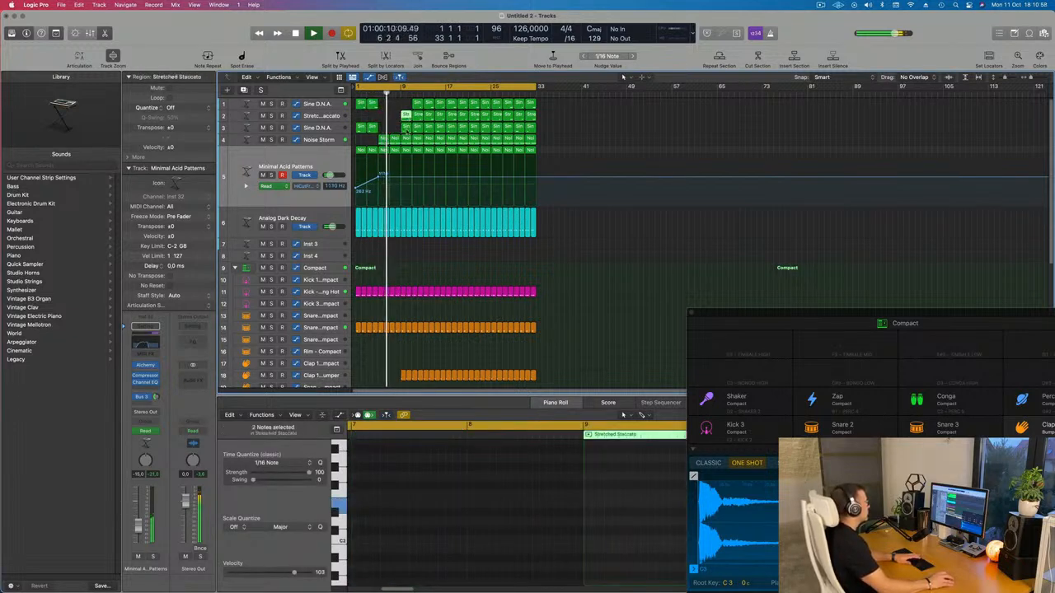
pyautogui.click(417, 105)
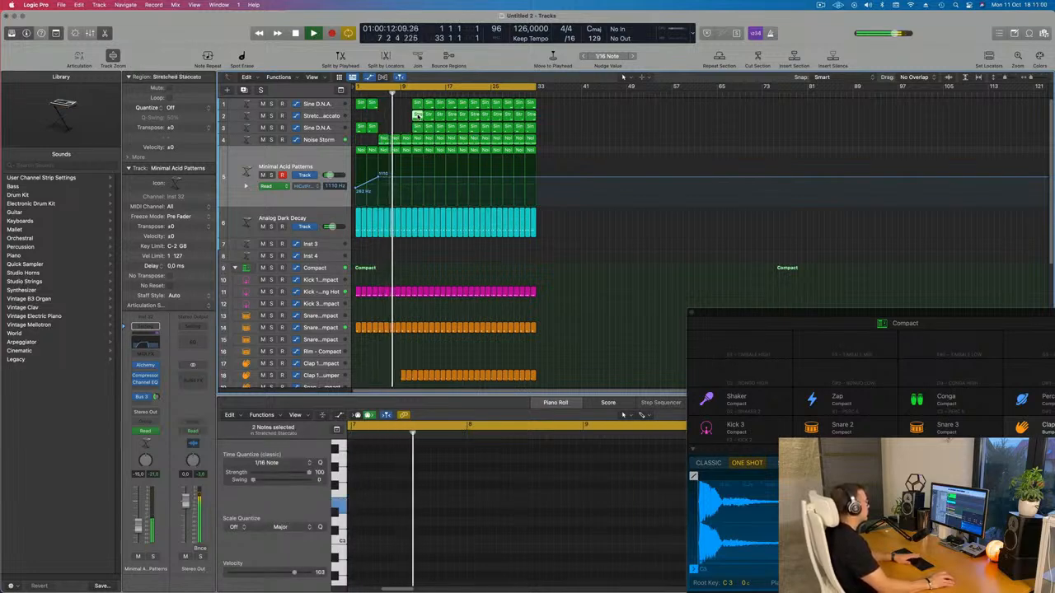
pyautogui.click(417, 105)
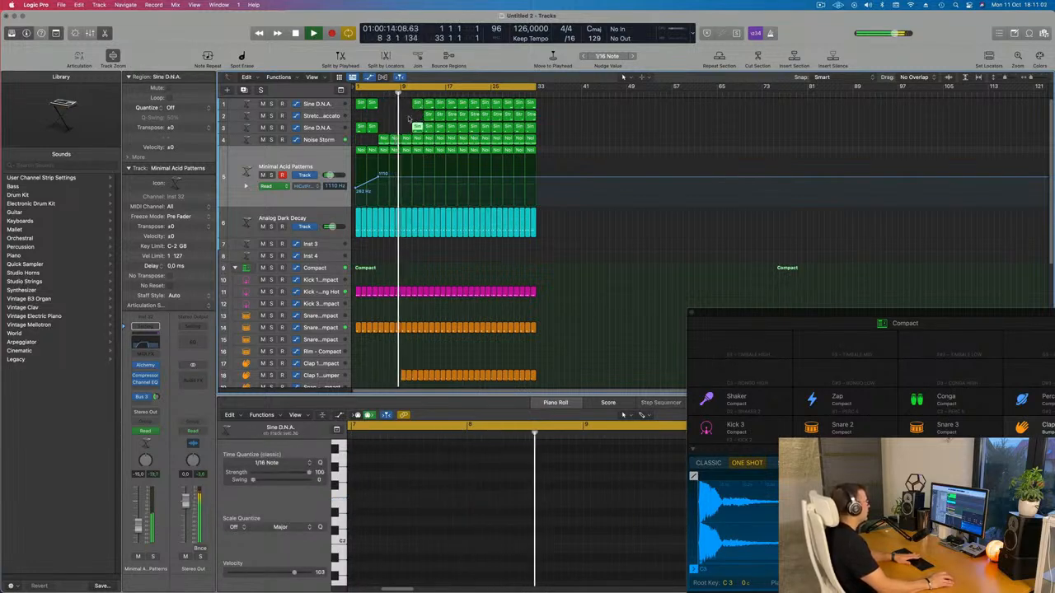
pyautogui.press('Delete')
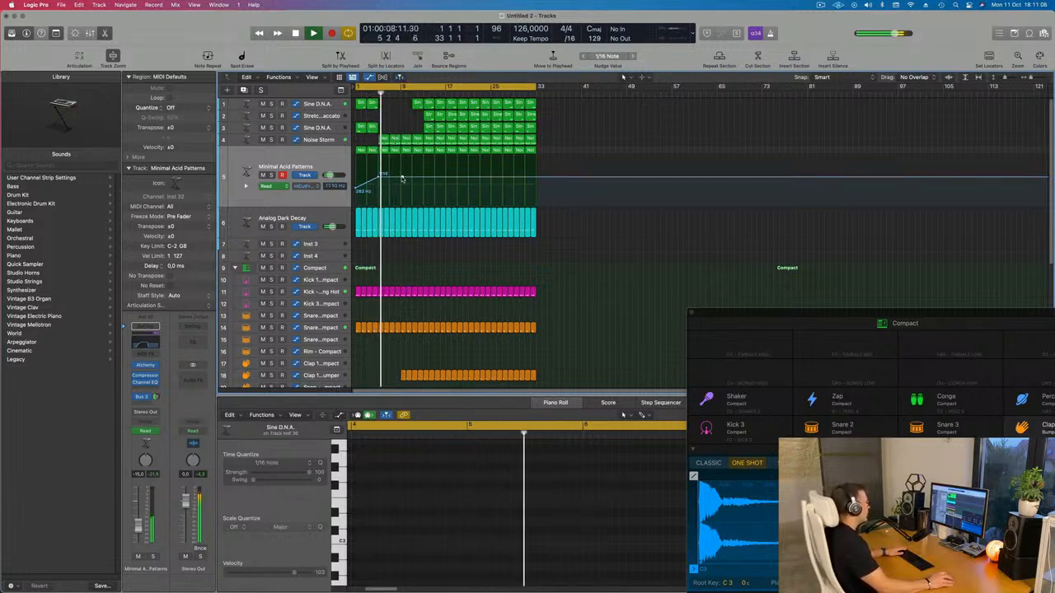
# - Raise the high cut automation to 20000 Hz at bar 9 and expand the track's additional automation lane
pyautogui.moveTo(402, 179); pyautogui.dragTo(404, 156)
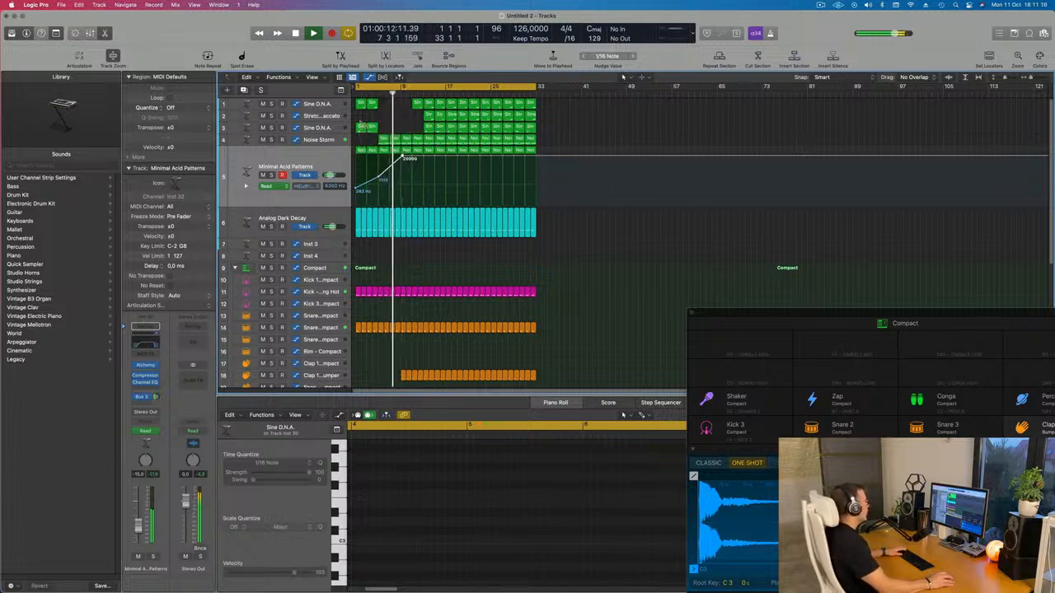
pyautogui.click(245, 186)
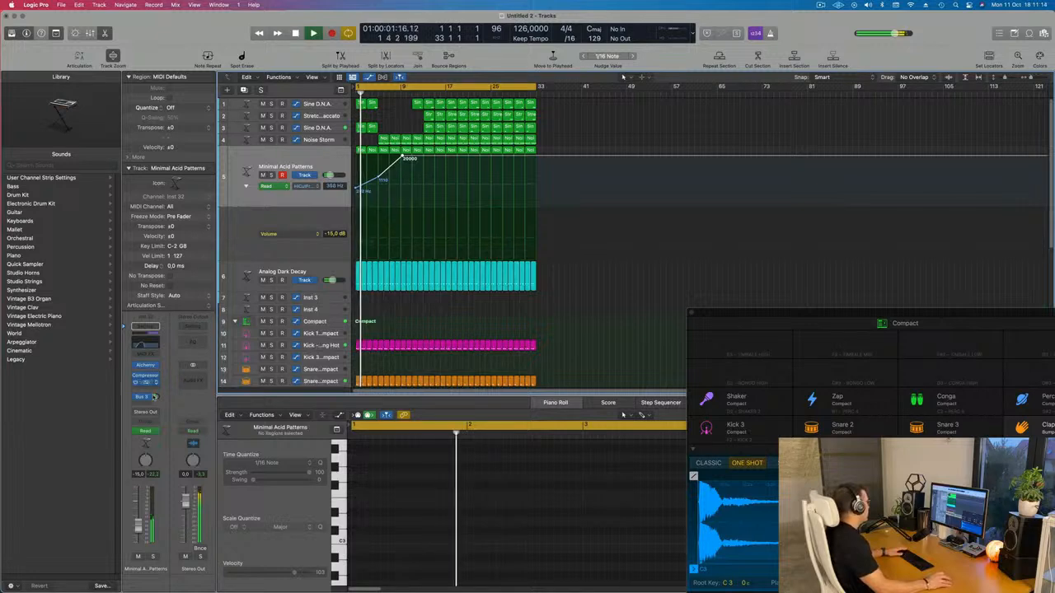
# - Record a downward turn of Alchemy's Low Pass knob in Touch mode, close the instrument window and discard the recorded curve
pyautogui.click(155, 431)
pyautogui.click(147, 443)
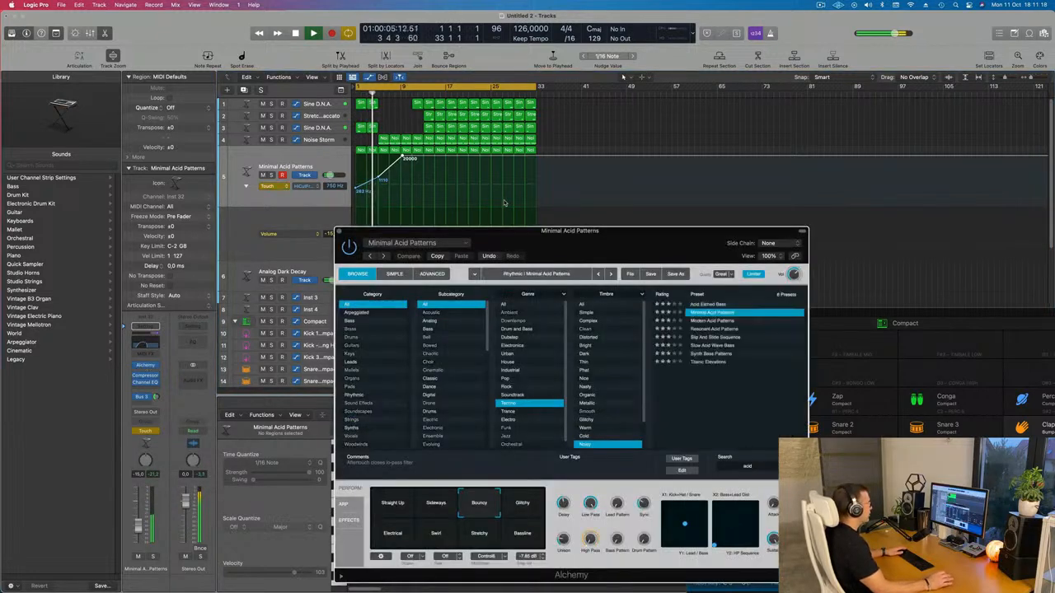
pyautogui.moveTo(575, 234); pyautogui.dragTo(737, 114)
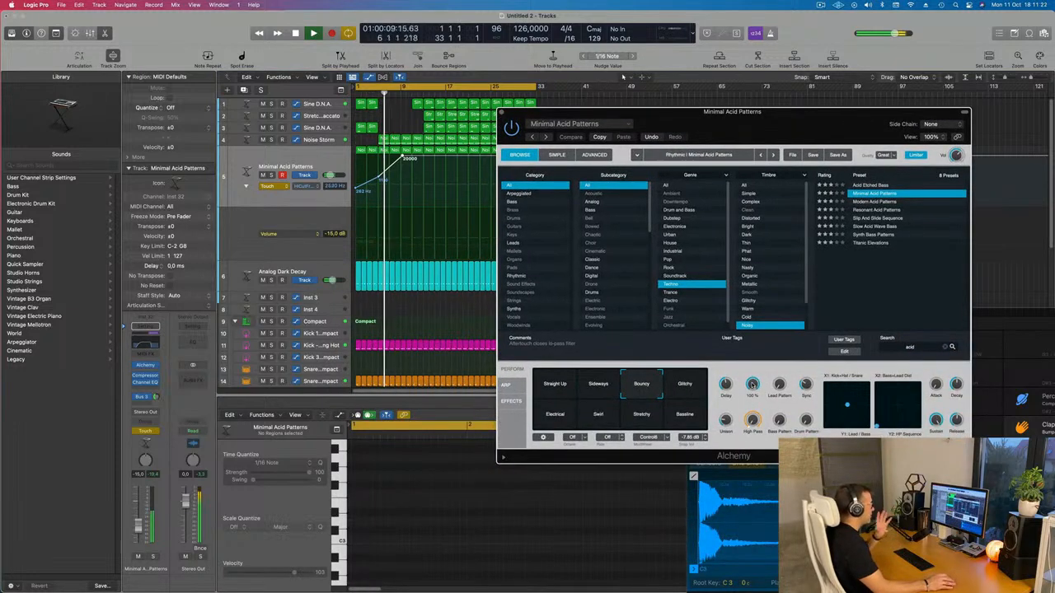
pyautogui.moveTo(752, 385); pyautogui.dragTo(757, 440)
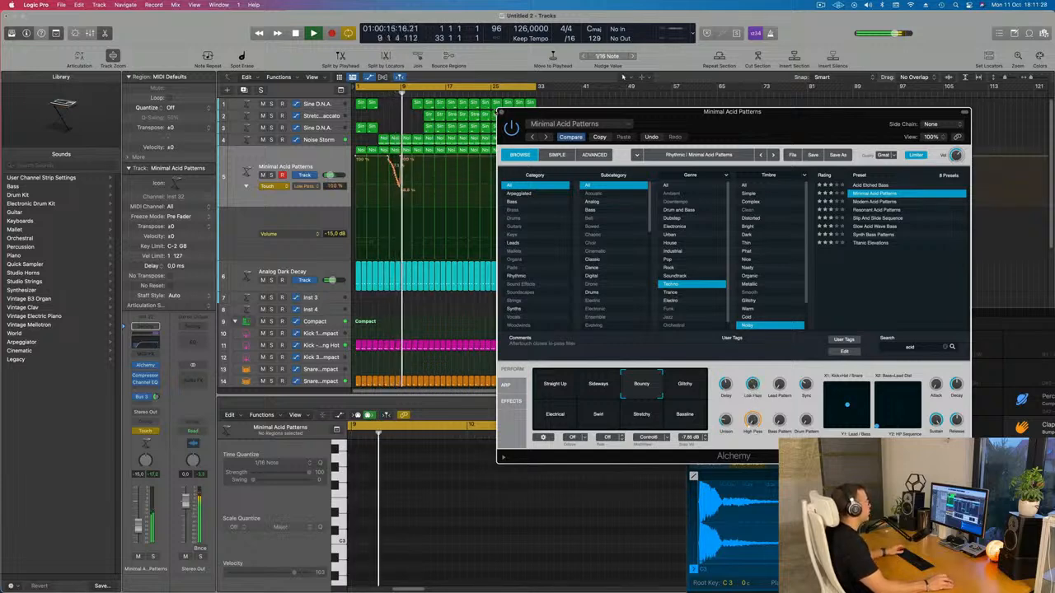
pyautogui.press('super+w')
pyautogui.press('super+z')
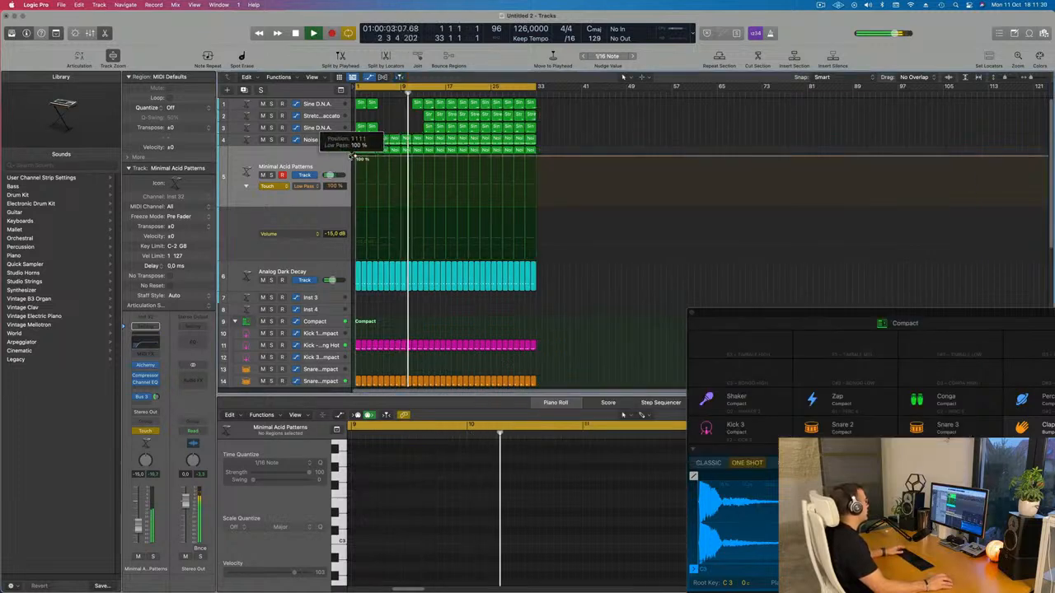
# - Draw a Low Pass automation ramp from 100 % at bar 1 to 0.0 % just before bar 13, and set the track to Read
pyautogui.moveTo(427, 159); pyautogui.dragTo(422, 203)
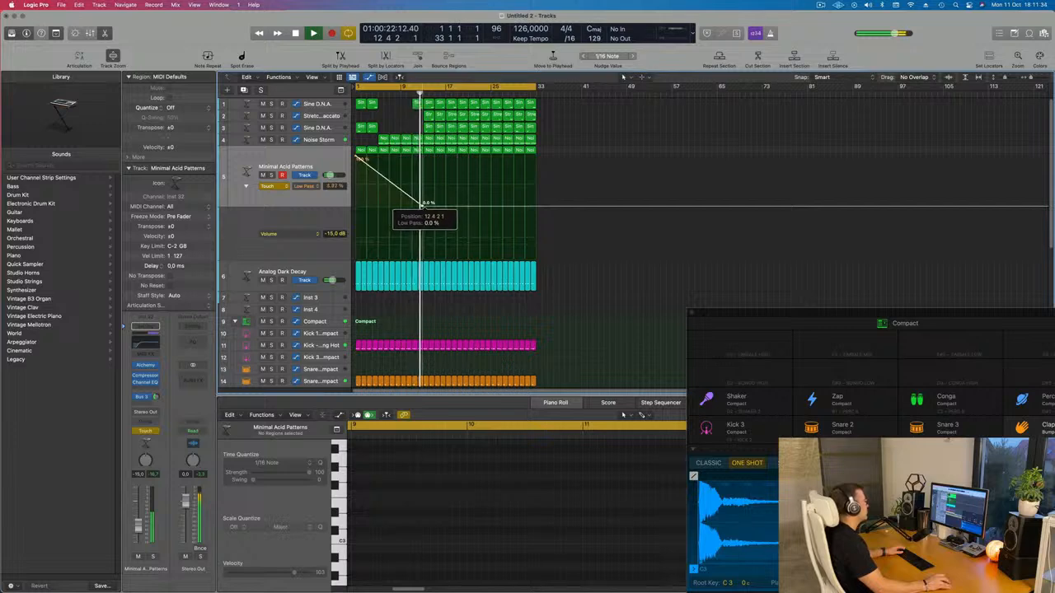
pyautogui.press('space')
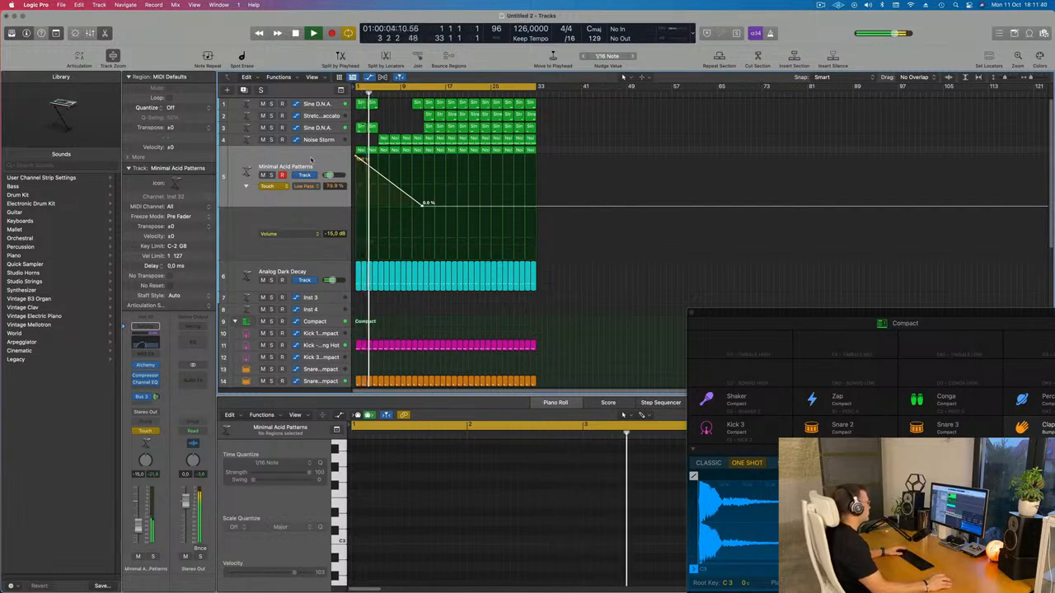
pyautogui.click(272, 188)
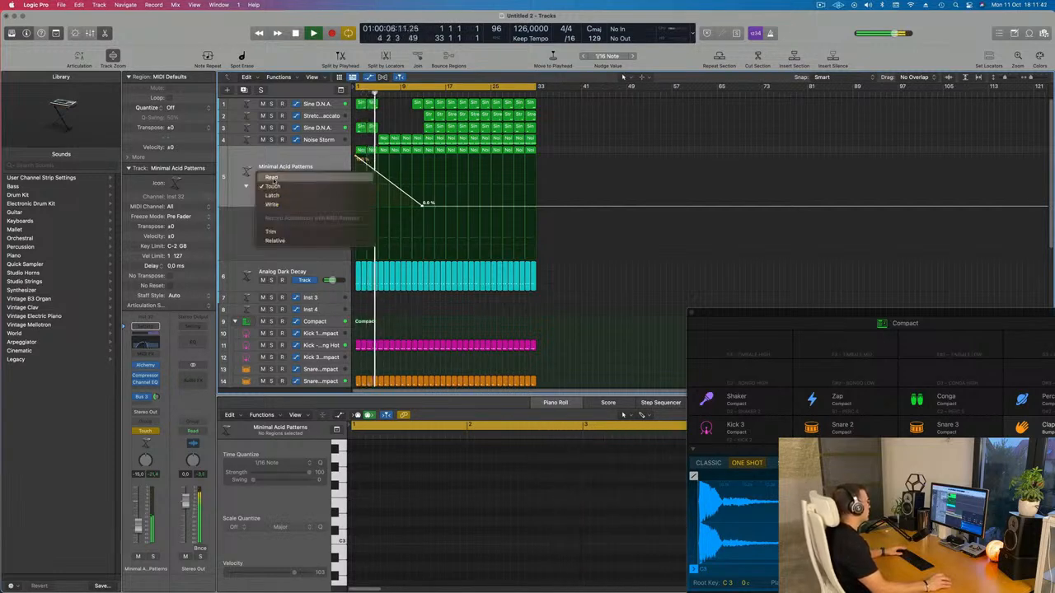
pyautogui.click(272, 176)
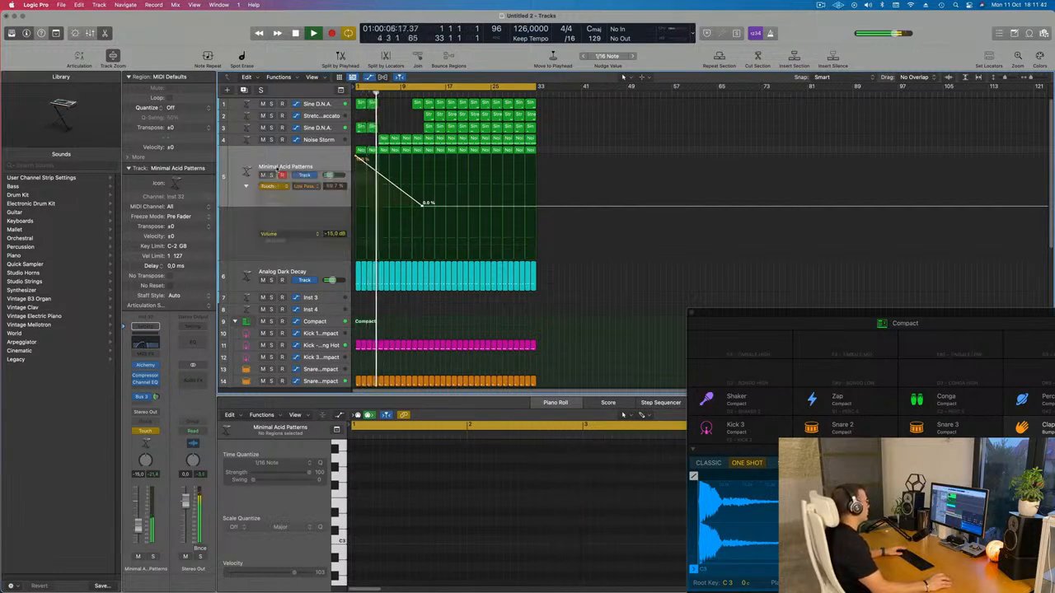
# - Display Alchemy Low Pass in the Minimal Acid Patterns track's second automation lane and Channel EQ High Cut Frequency in its first
pyautogui.click(296, 236)
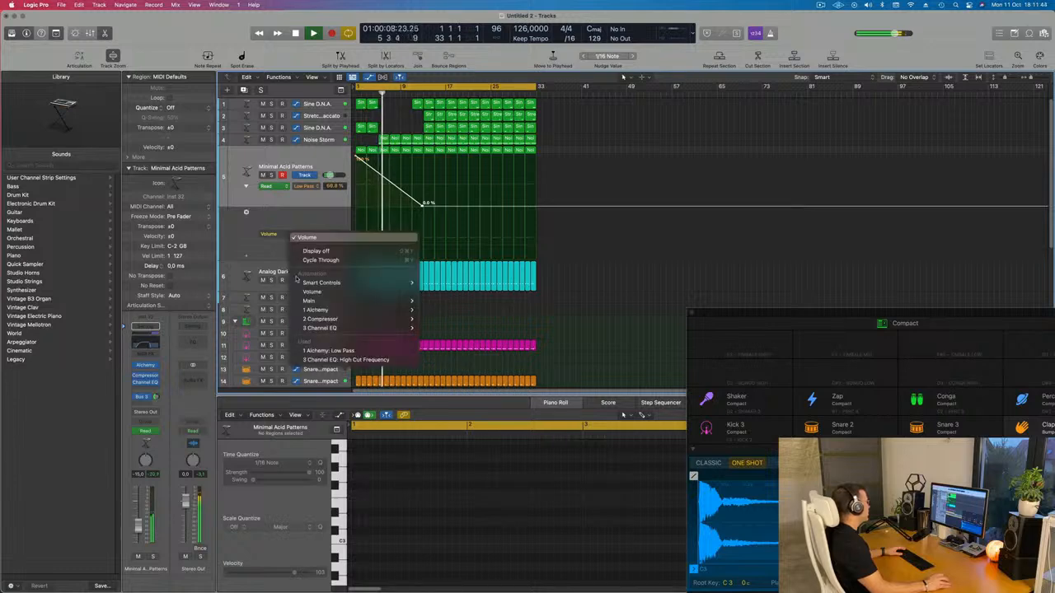
pyautogui.click(343, 351)
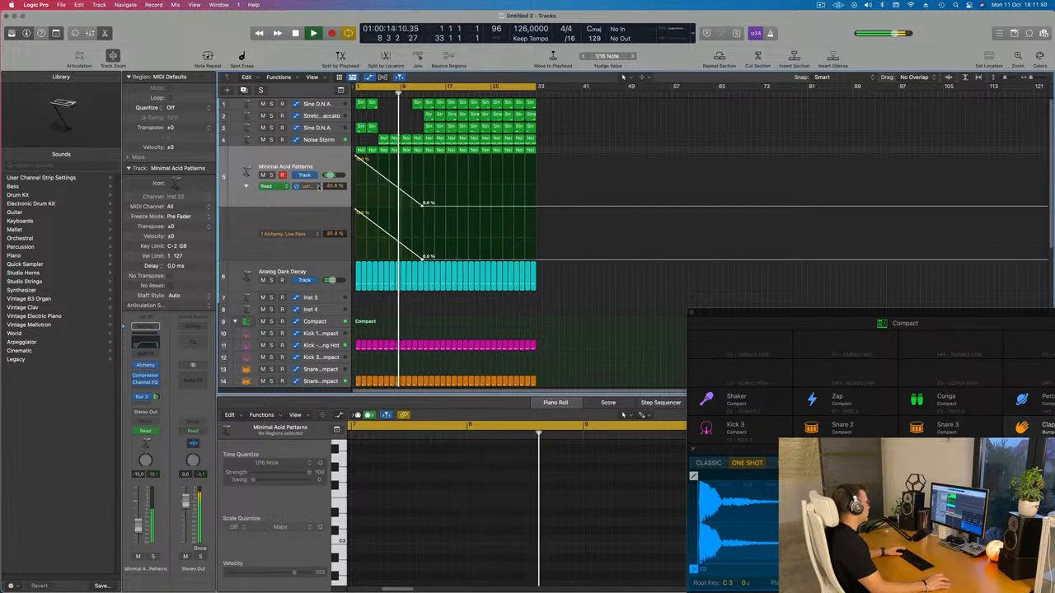
pyautogui.click(319, 185)
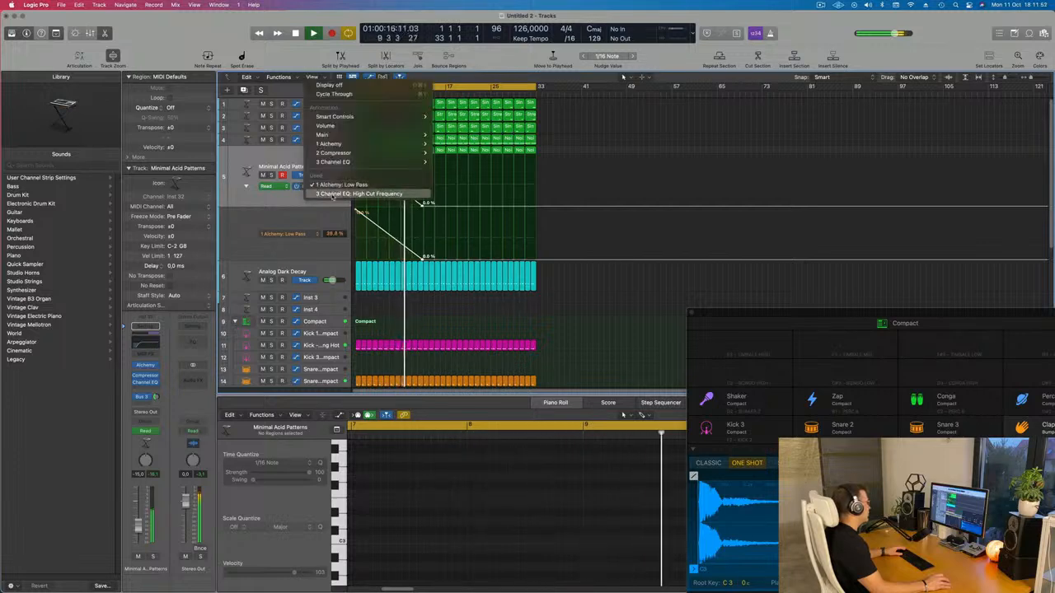
pyautogui.click(333, 194)
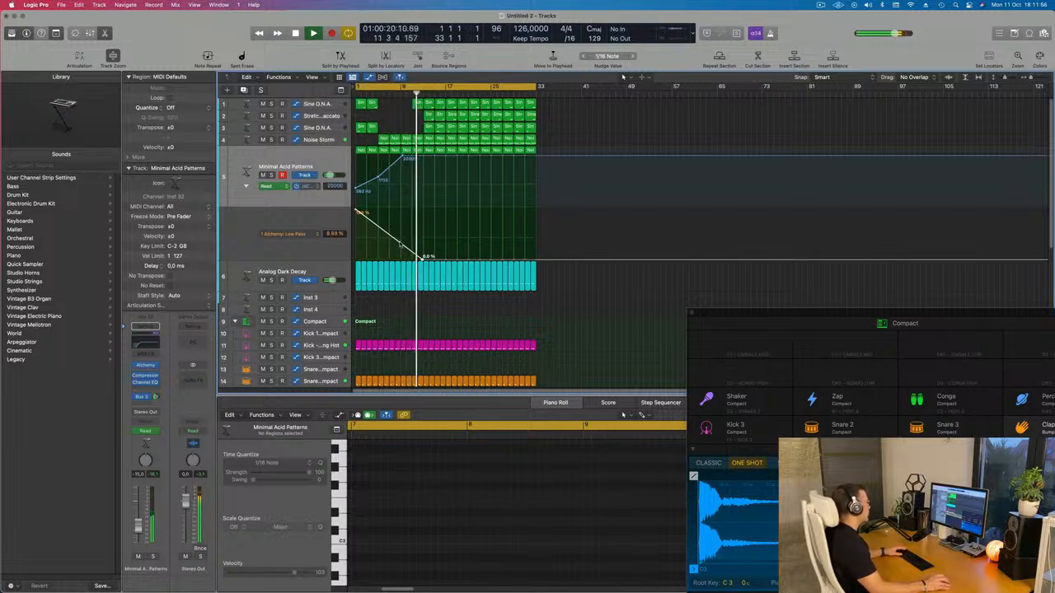
# - Reshape the Low Pass automation to dip to about 33 % at bar 5 and rise back to 100 % at bar 9
pyautogui.moveTo(425, 256); pyautogui.dragTo(395, 246)
pyautogui.press('space')
pyautogui.press('space')
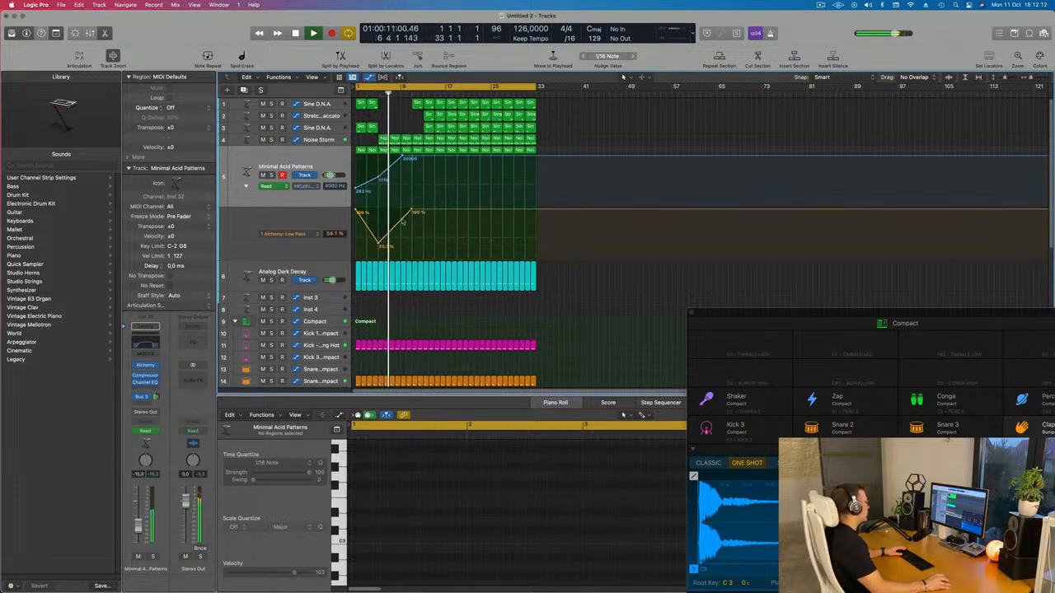
pyautogui.moveTo(417, 213); pyautogui.dragTo(404, 212)
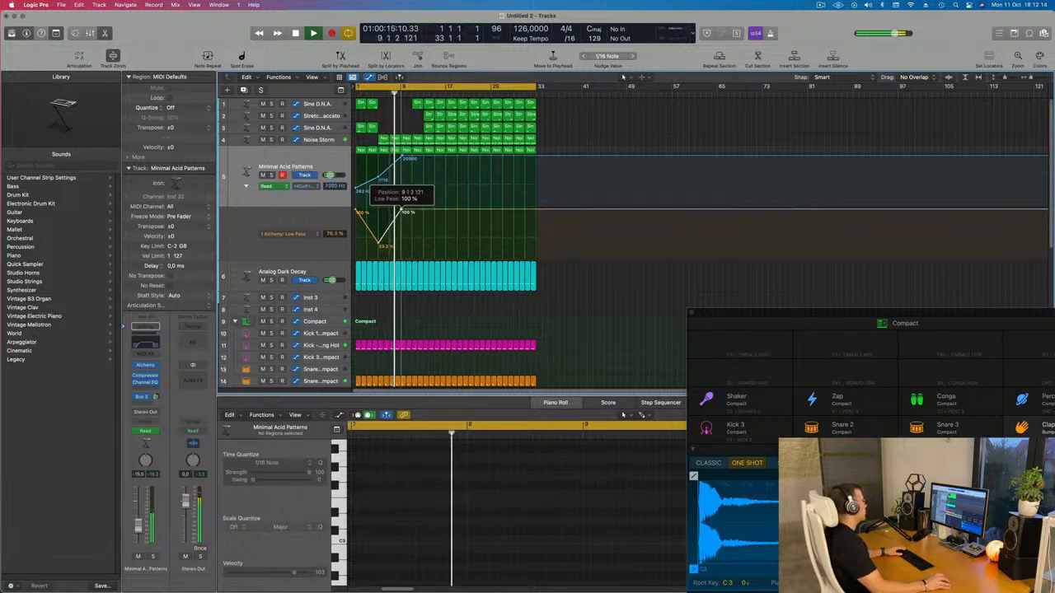
# - Low-cut the Noise Storm track at 374 Hz with a Channel EQ and raise its volume to -4.7 dB
pyautogui.click(328, 140)
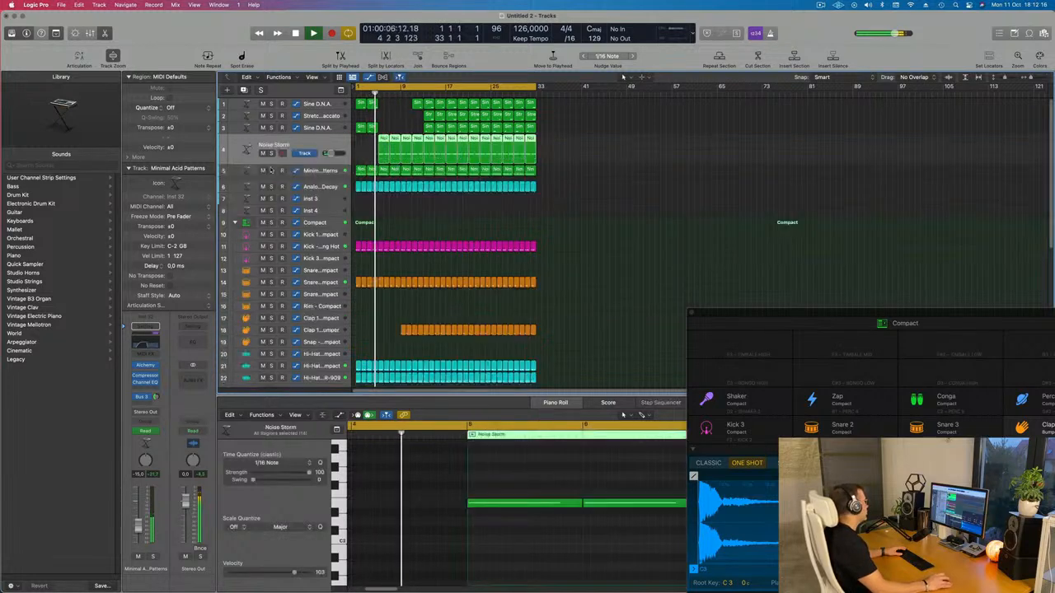
pyautogui.click(145, 353)
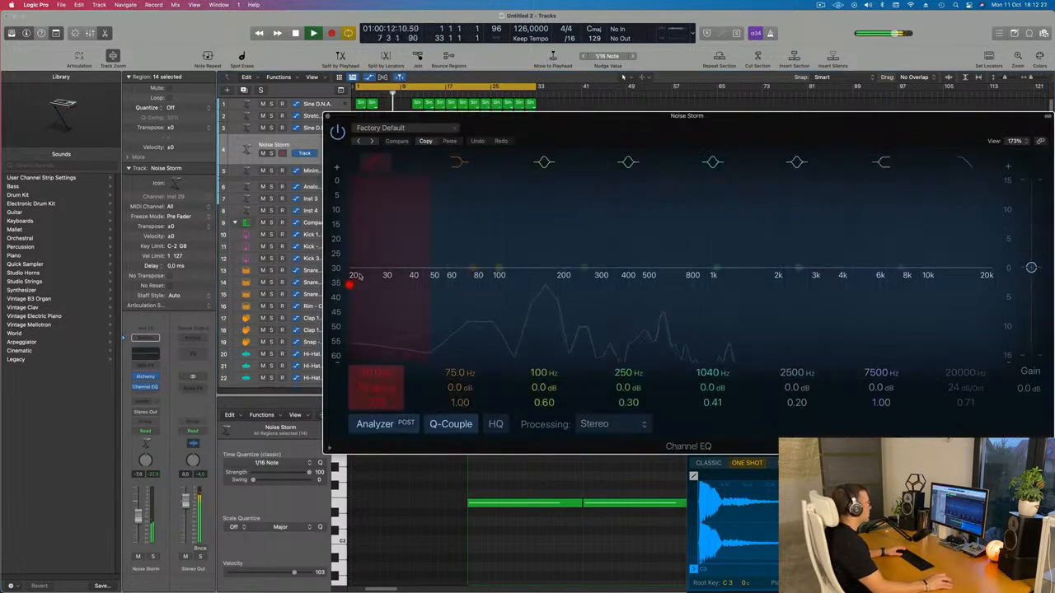
pyautogui.moveTo(355, 283); pyautogui.dragTo(616, 246)
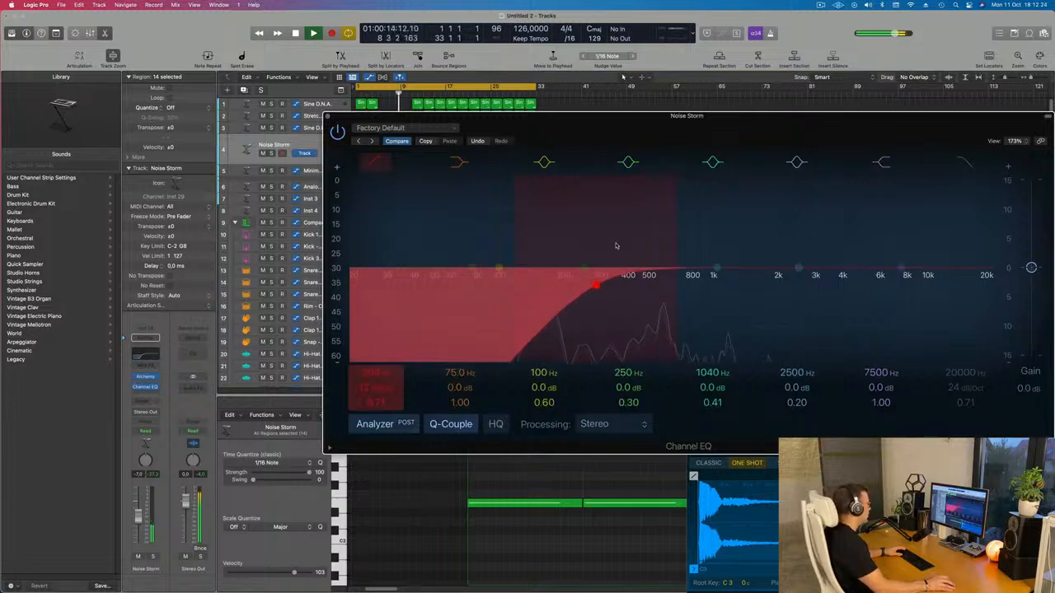
pyautogui.moveTo(624, 284); pyautogui.dragTo(625, 284)
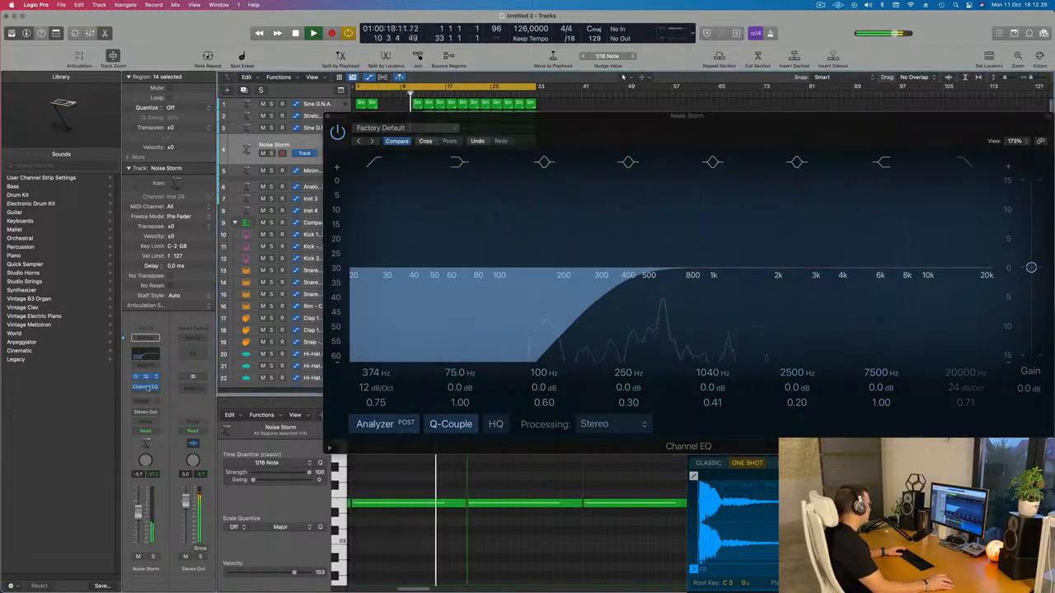
# - Add sends from Noise Storm to Bus 3 (Delay) and Bus 2 (Reverb), raise their levels, and close the Channel EQ window
pyautogui.click(144, 403)
pyautogui.moveTo(146, 415)
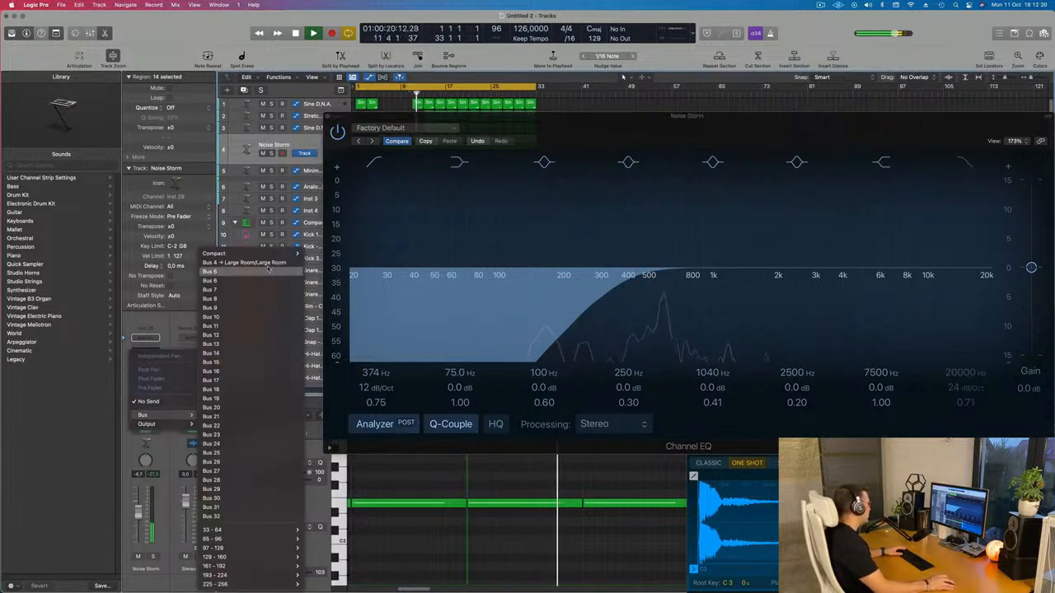
pyautogui.moveTo(247, 253)
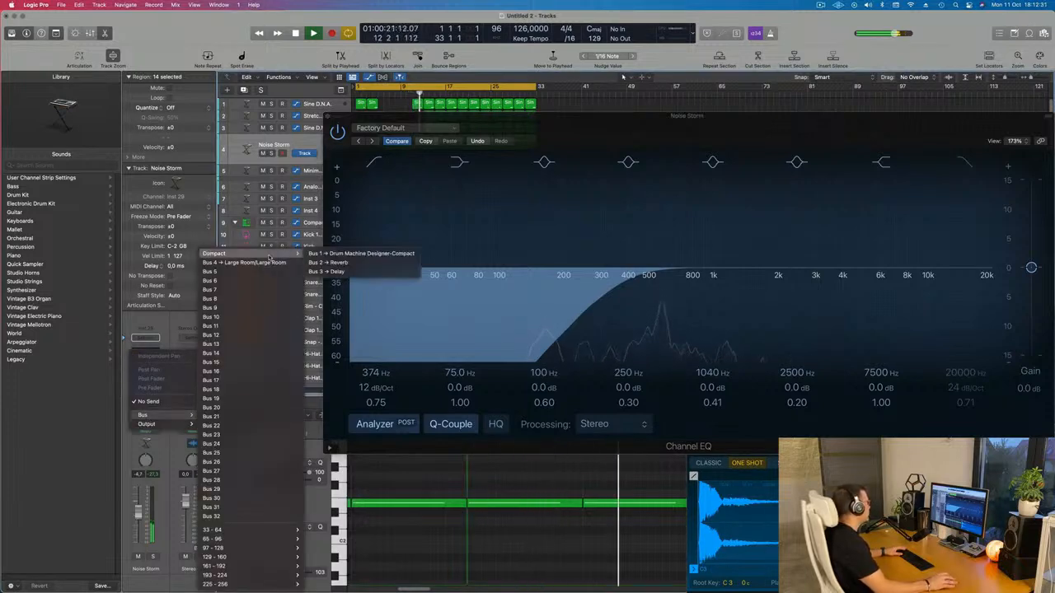
pyautogui.click(330, 271)
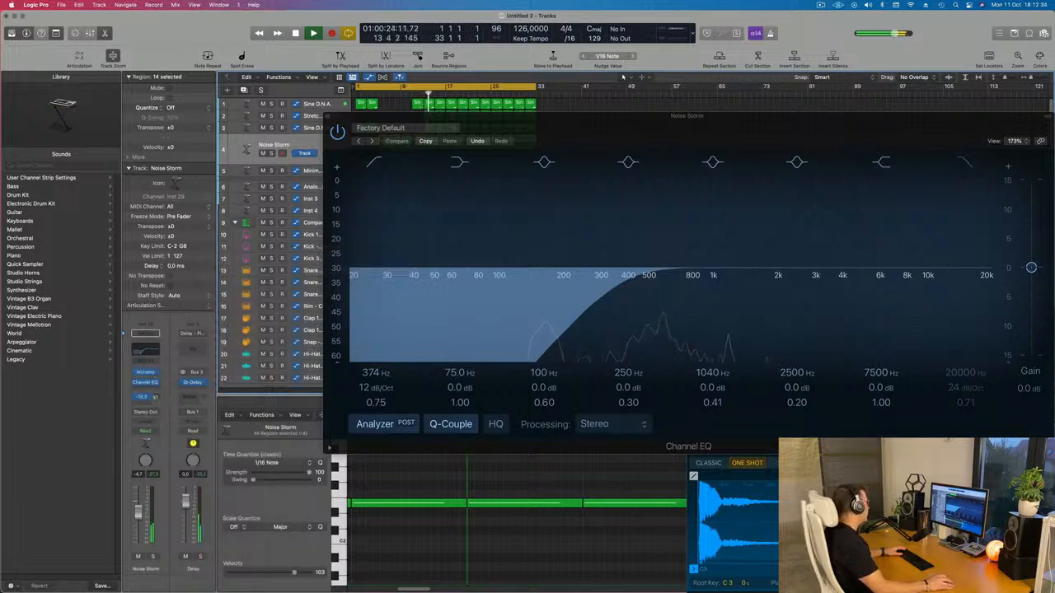
pyautogui.click(143, 406)
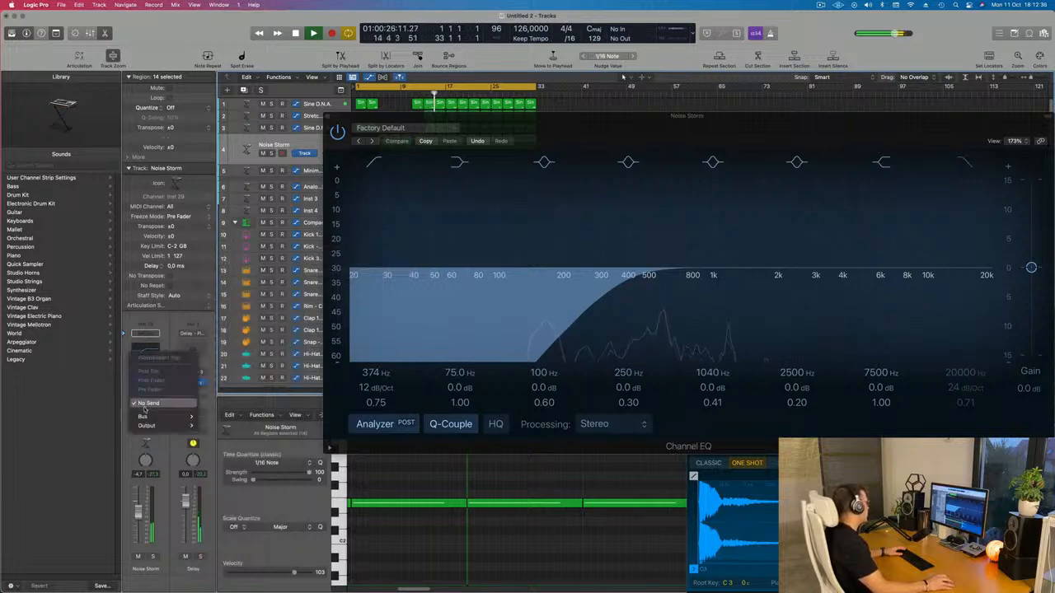
pyautogui.moveTo(153, 416)
pyautogui.moveTo(248, 253)
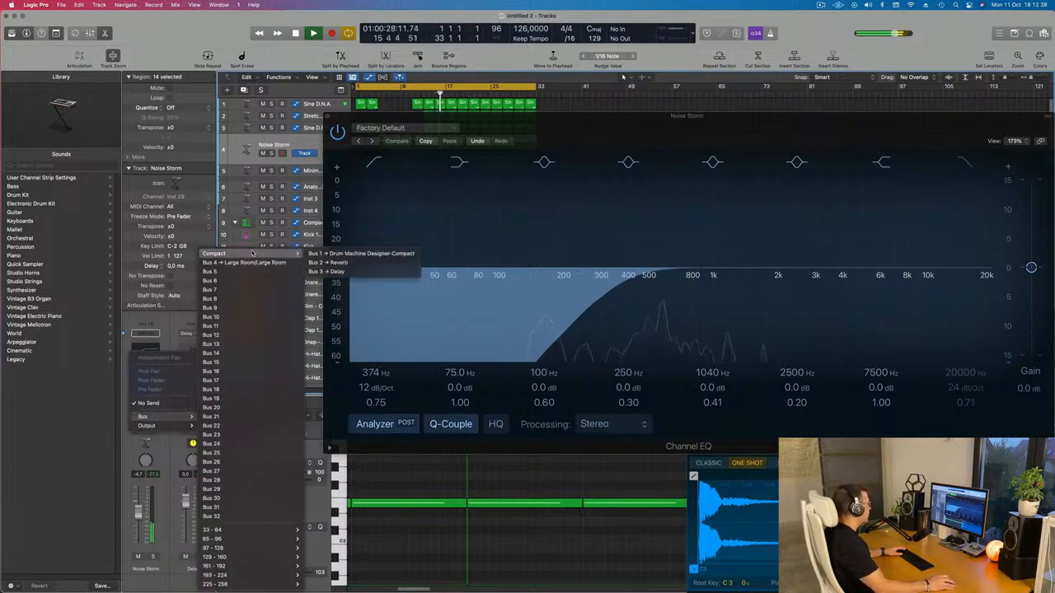
pyautogui.click(346, 265)
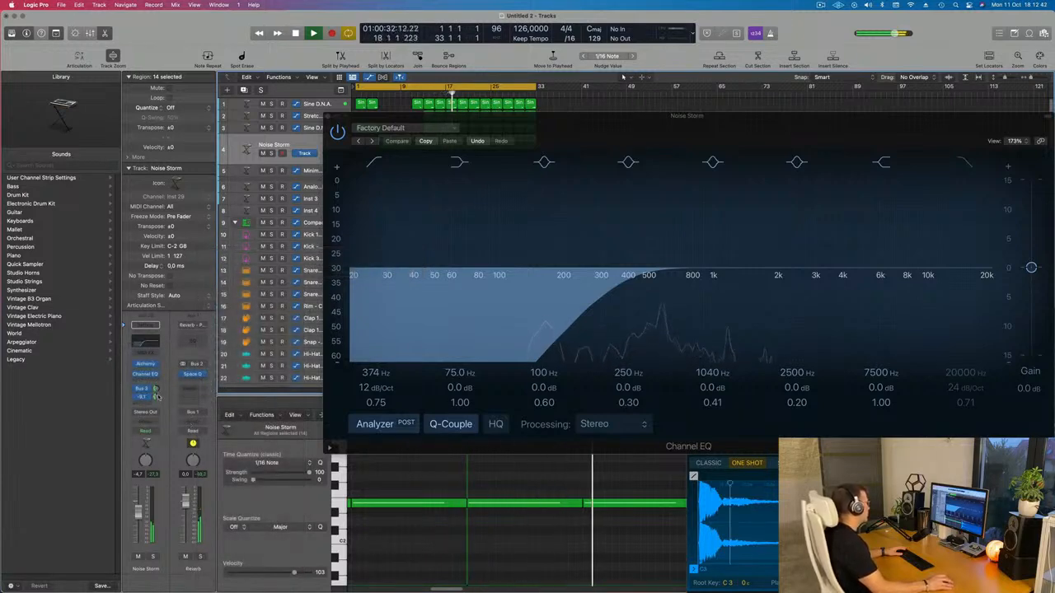
pyautogui.click(329, 118)
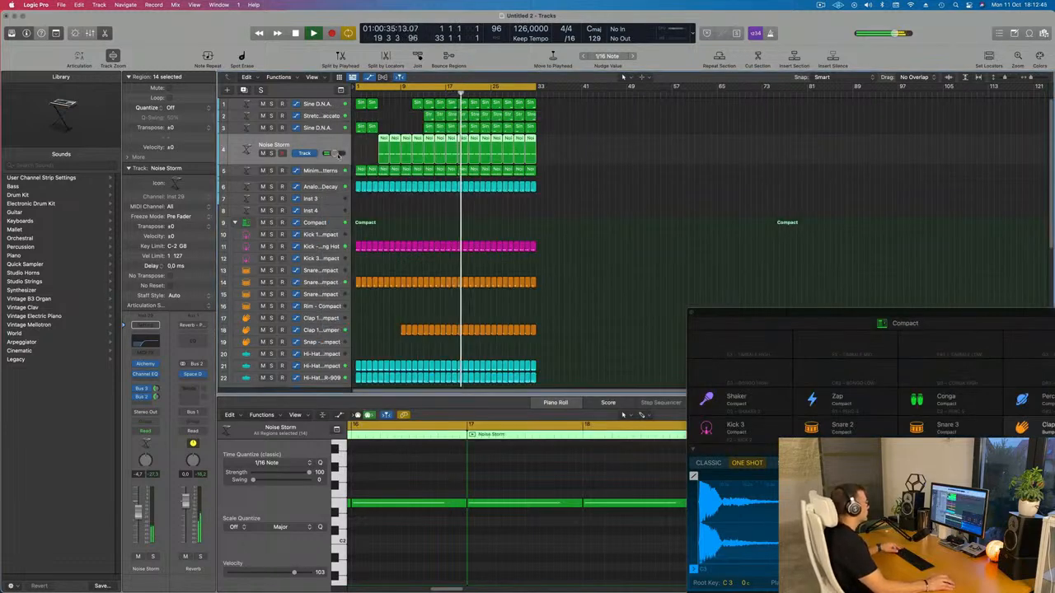
# - Return playback to the start and save the project as 260 in the LEMT 250-500 folder
pyautogui.click(433, 211)
pyautogui.press('Return')
pyautogui.press('space')
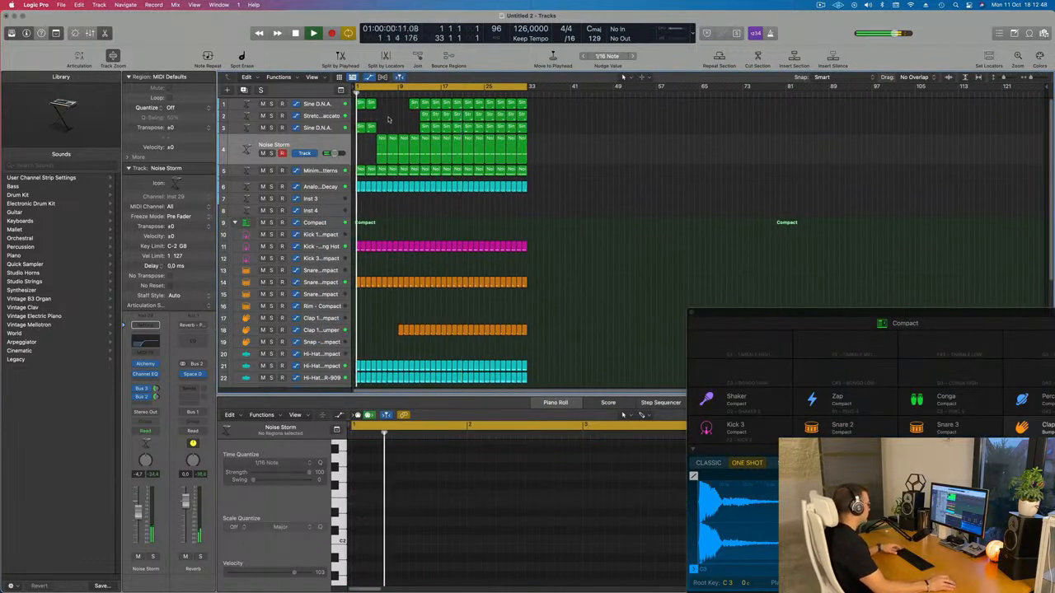
pyautogui.press('super+s')
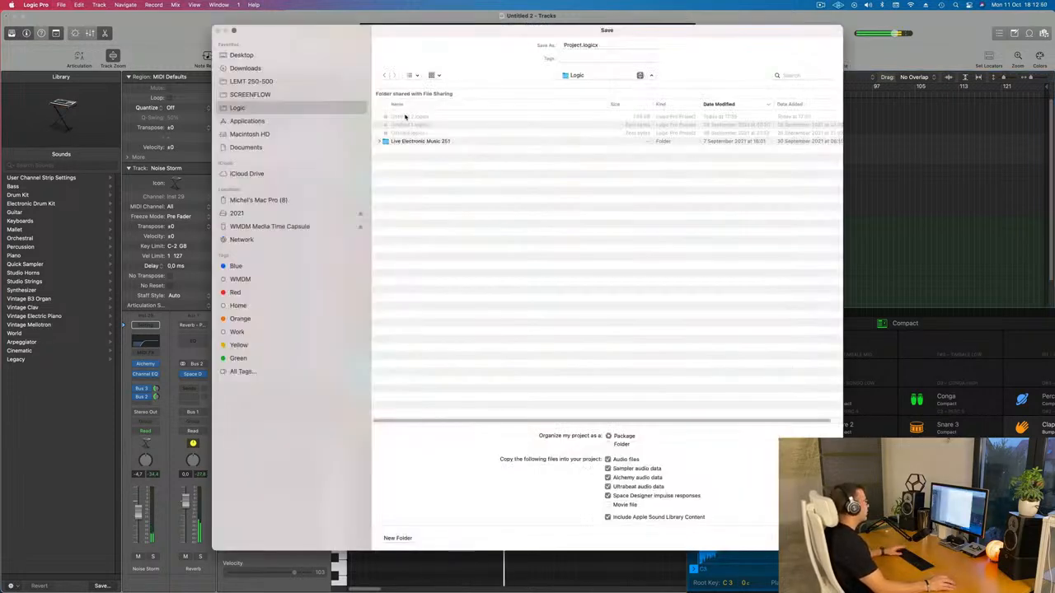
pyautogui.click(256, 81)
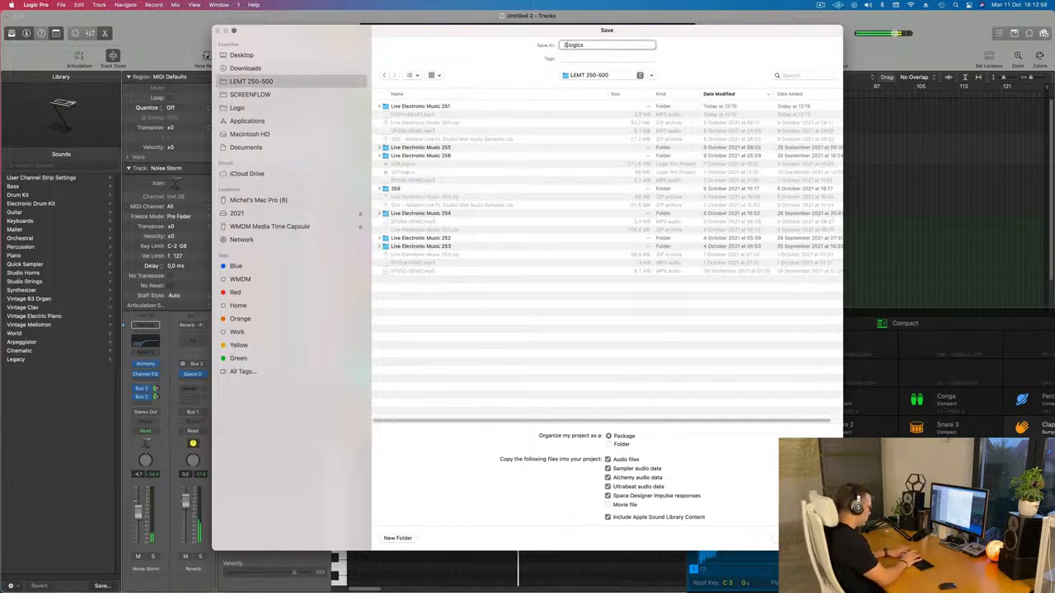
pyautogui.press('Return')
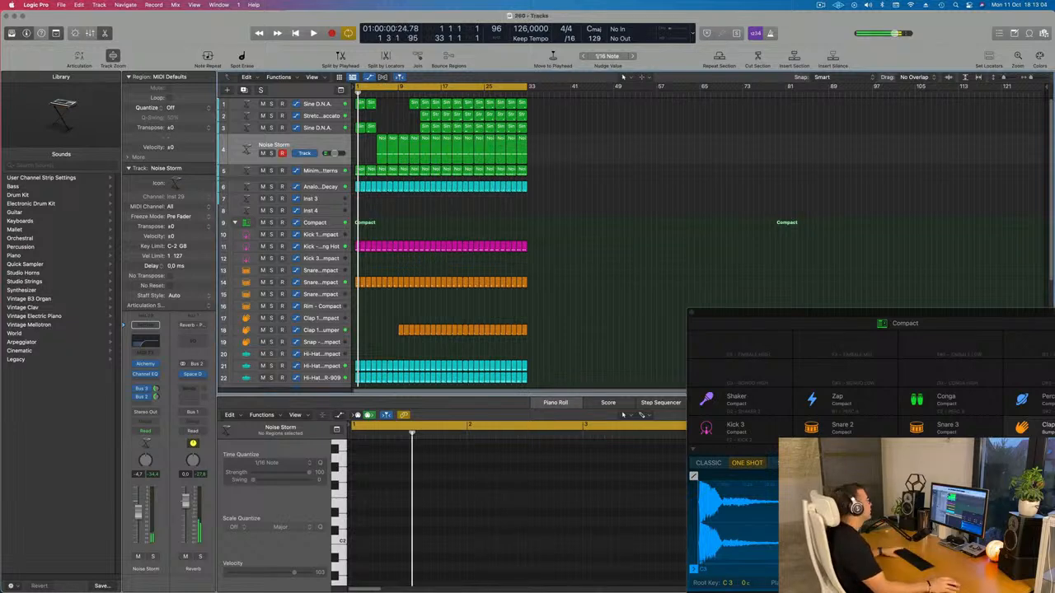
# - Replaying from the start, delete the Clap 1 - Bumper regions in bars 9–12
pyautogui.press('space')
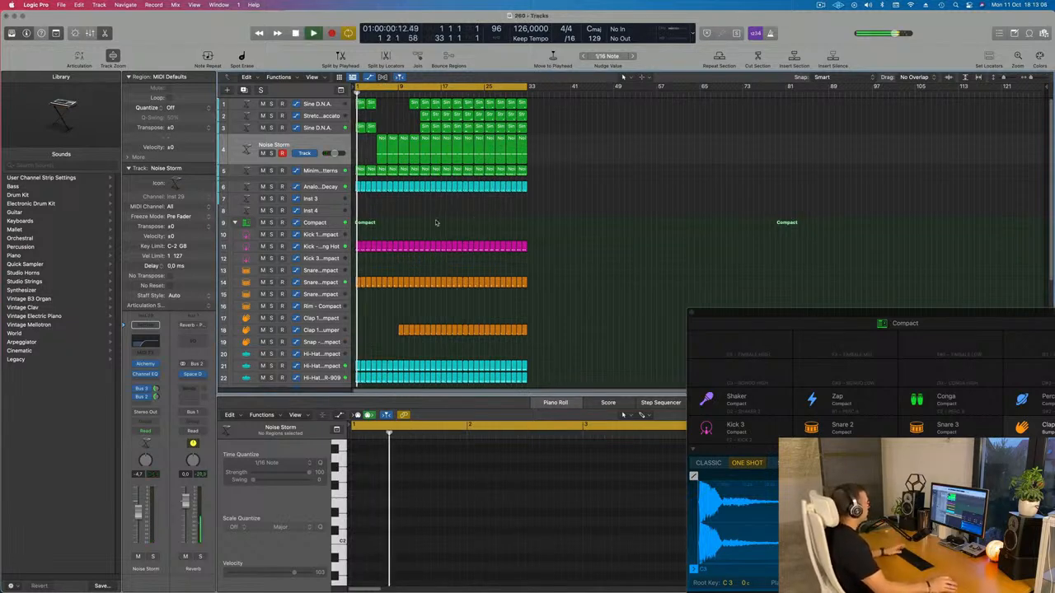
pyautogui.press('super+Right')
pyautogui.press('super+Right')
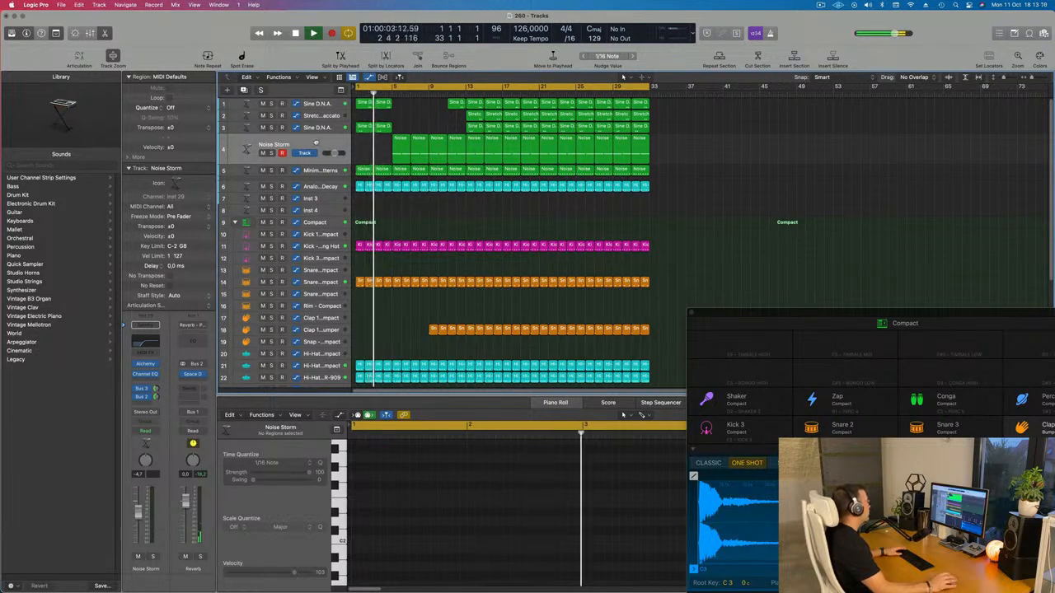
pyautogui.click(317, 145)
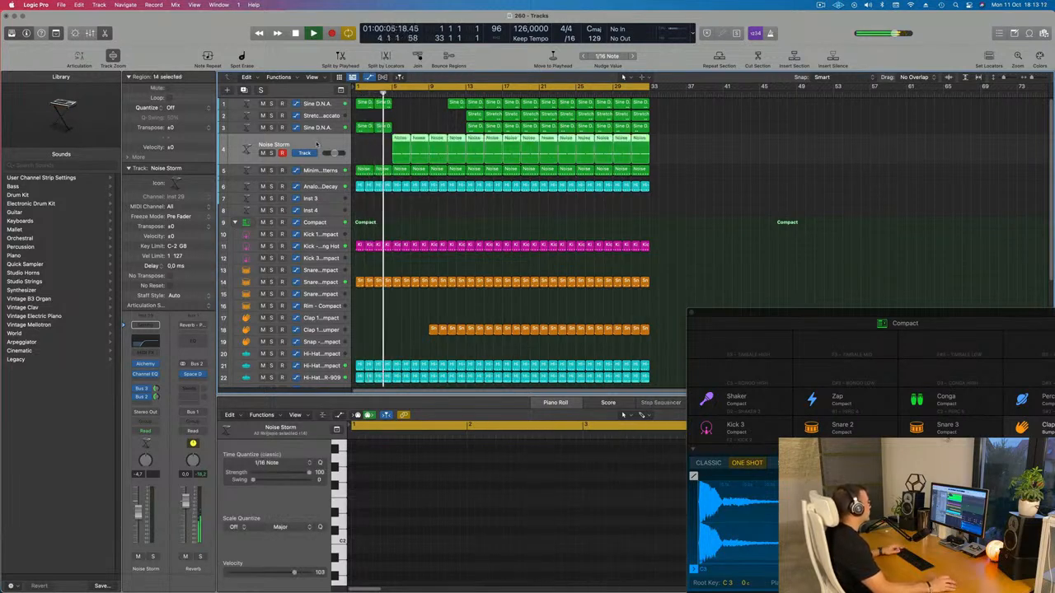
pyautogui.press('super+Right')
pyautogui.press('super+Left')
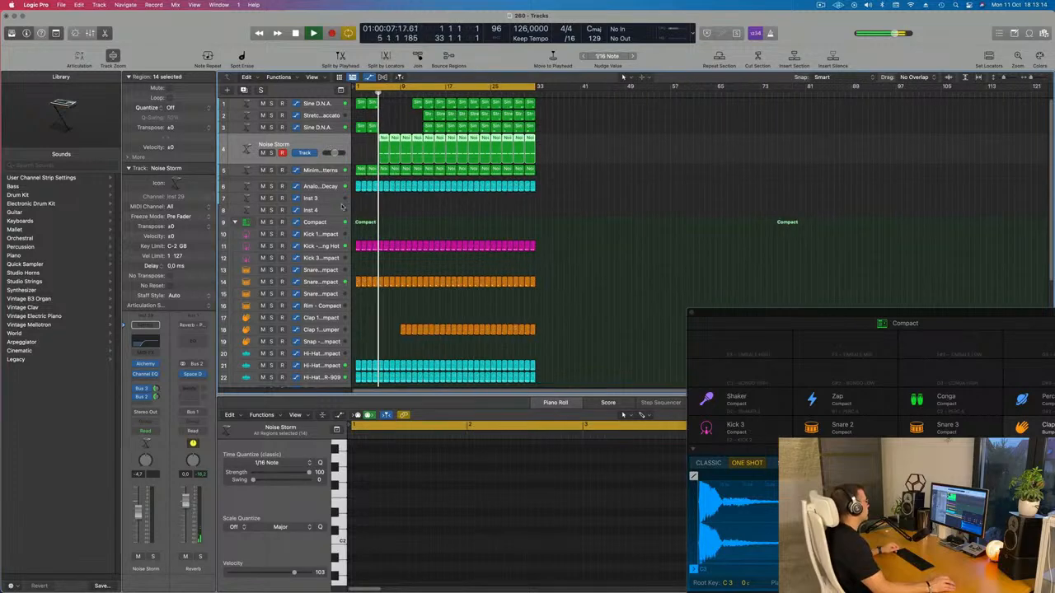
pyautogui.scroll(5, 388, 216)
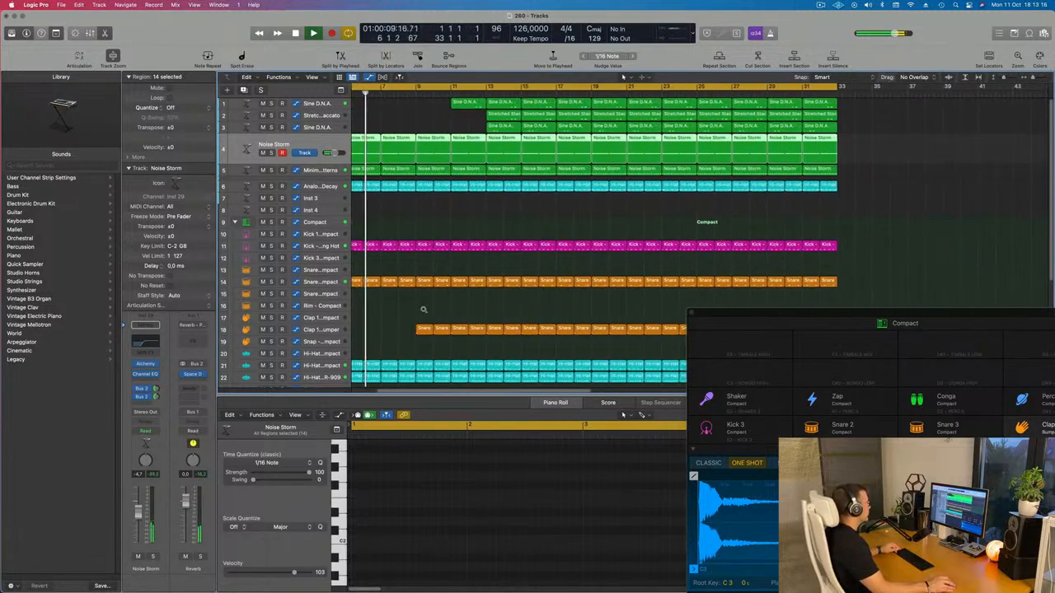
pyautogui.moveTo(412, 328); pyautogui.dragTo(475, 328)
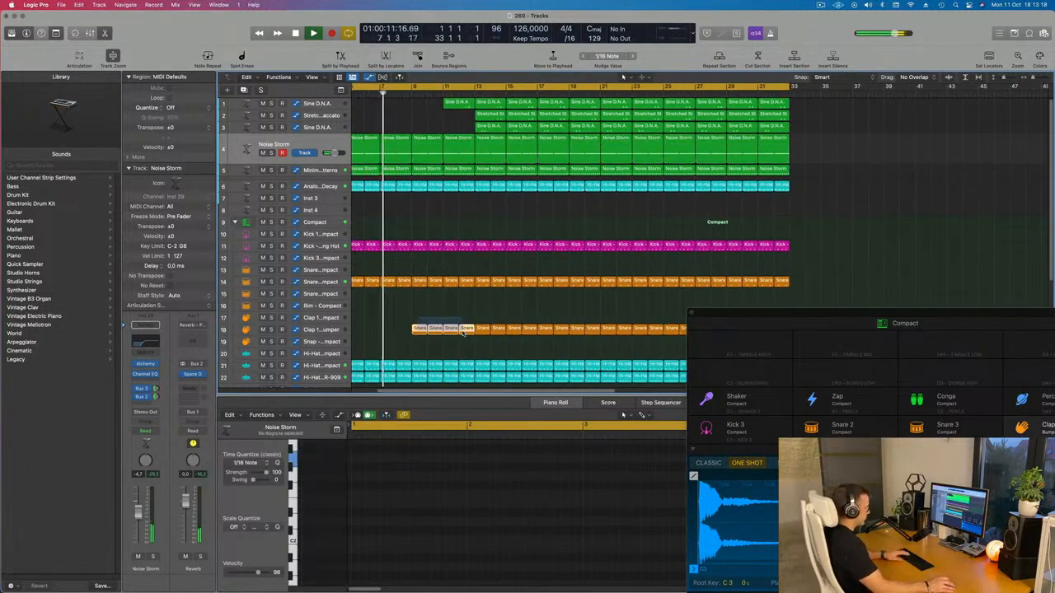
pyautogui.press('Delete')
pyautogui.hscroll(-3, 494, 122)
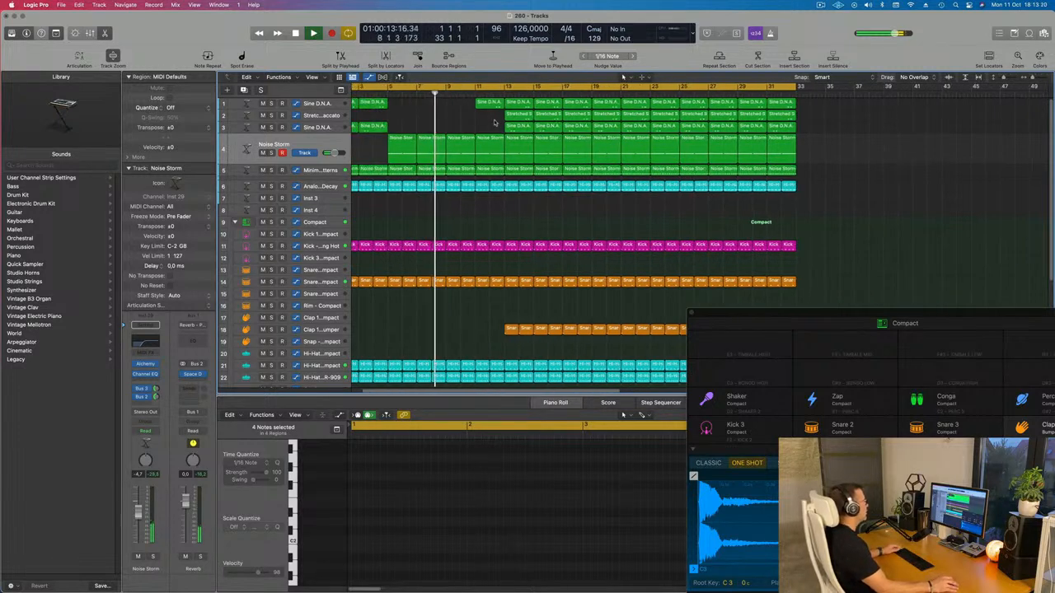
# - Delete the Stretched Staccato region and the track 3 Sine D.N.A. region in bars 13–14
pyautogui.click(489, 105)
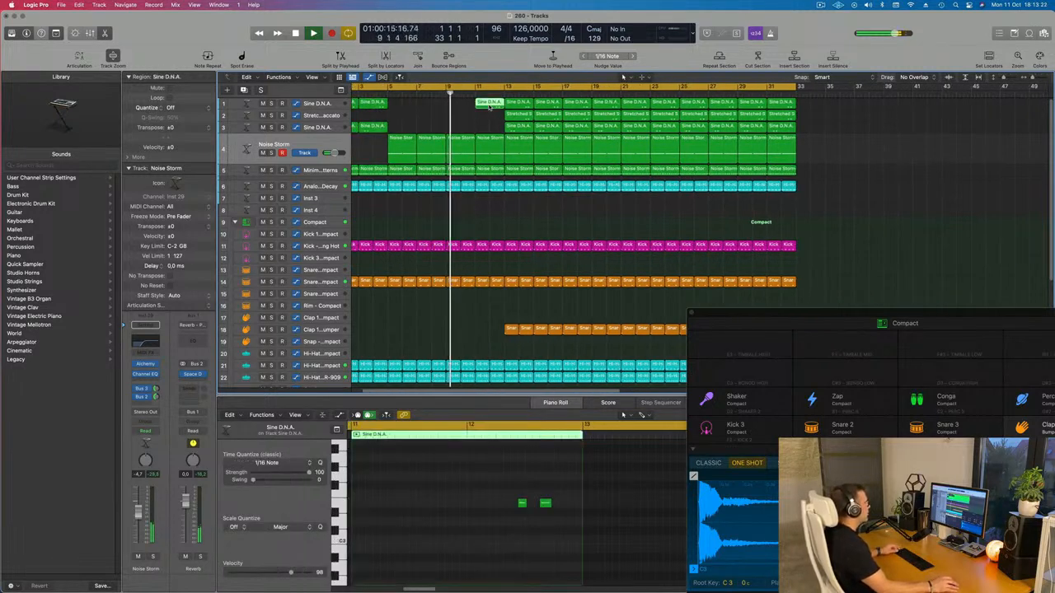
pyautogui.click(513, 116)
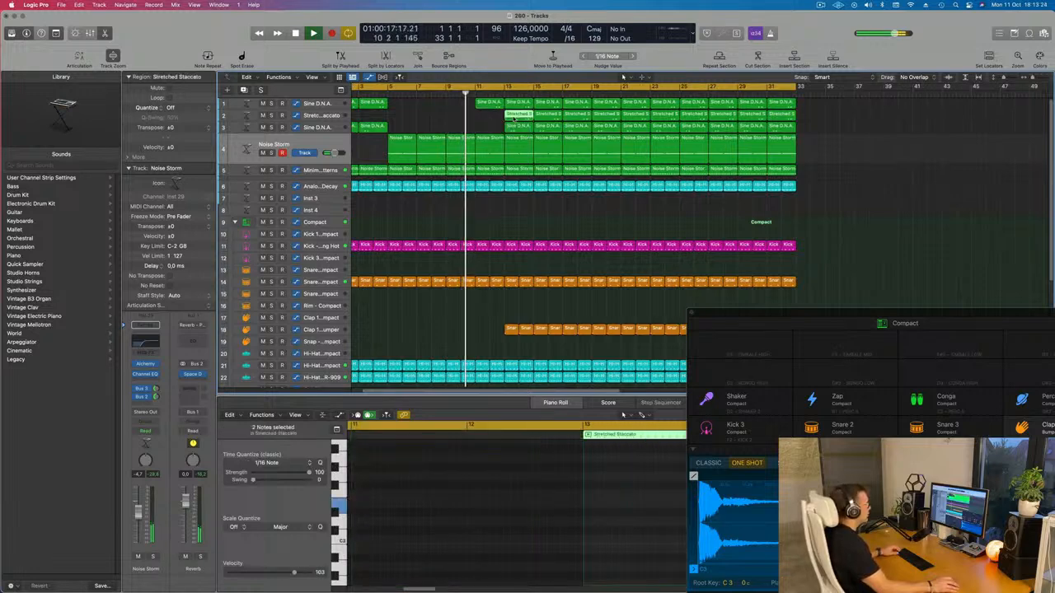
pyautogui.press('Delete')
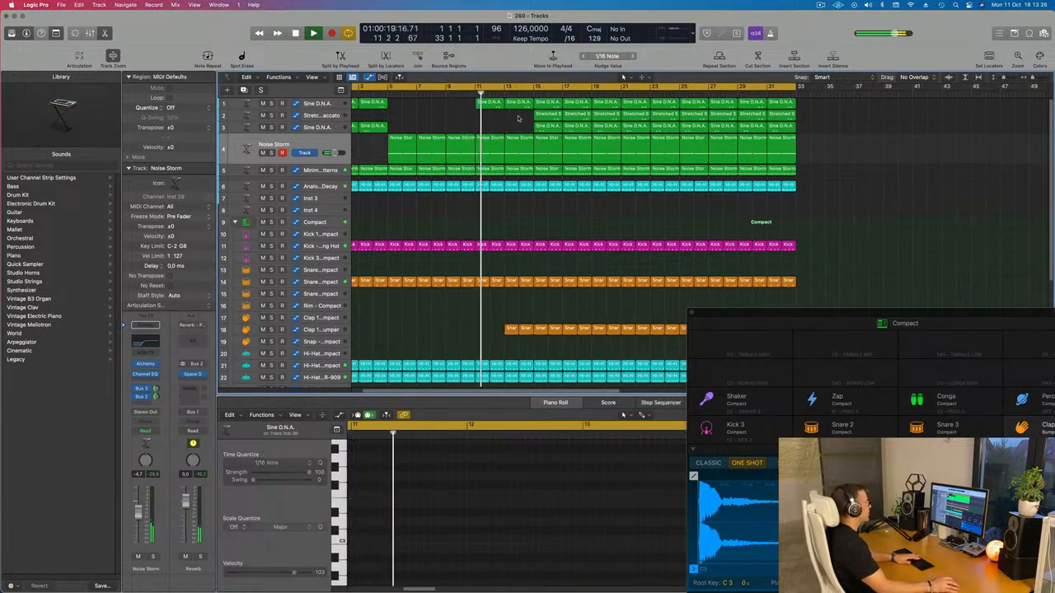
pyautogui.scroll(-2, 467, 130)
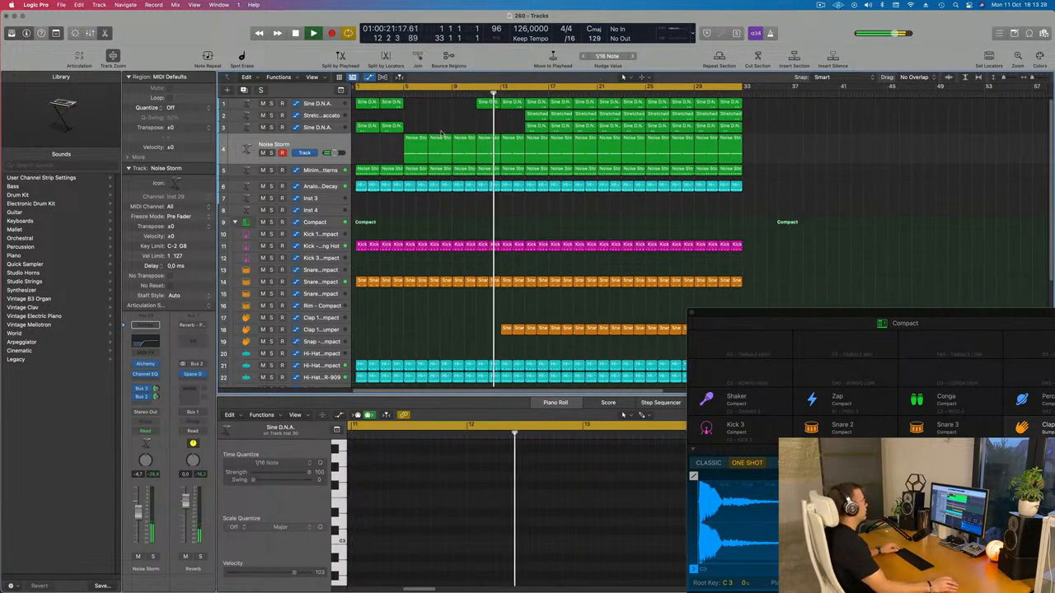
pyautogui.scroll(-2, 467, 130)
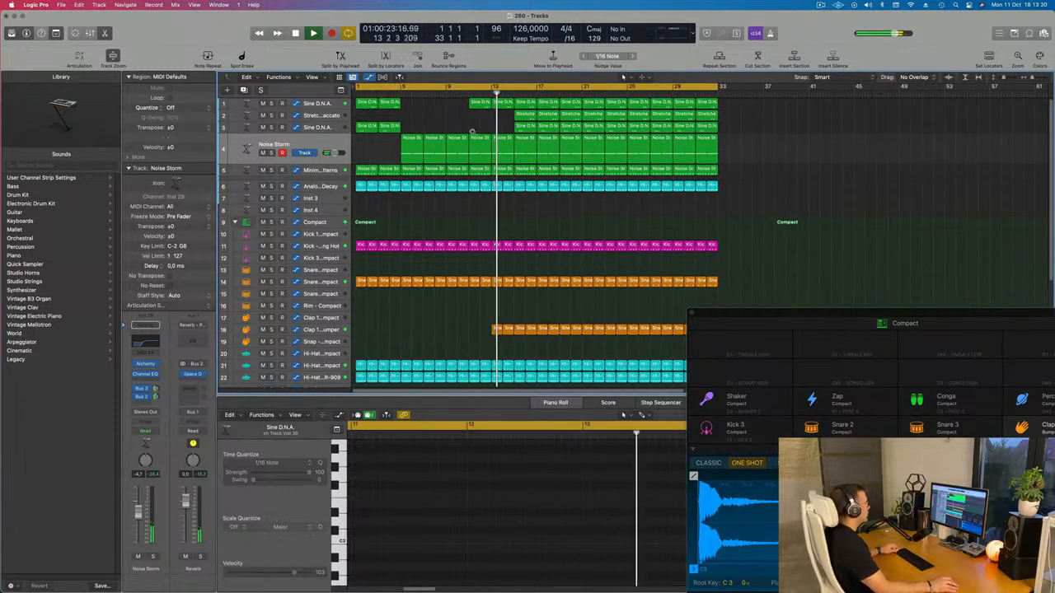
# - Select the Clap 1 - Bumper track, replay the arrangement from the start and look through all the Compact drum tracks
pyautogui.click(437, 329)
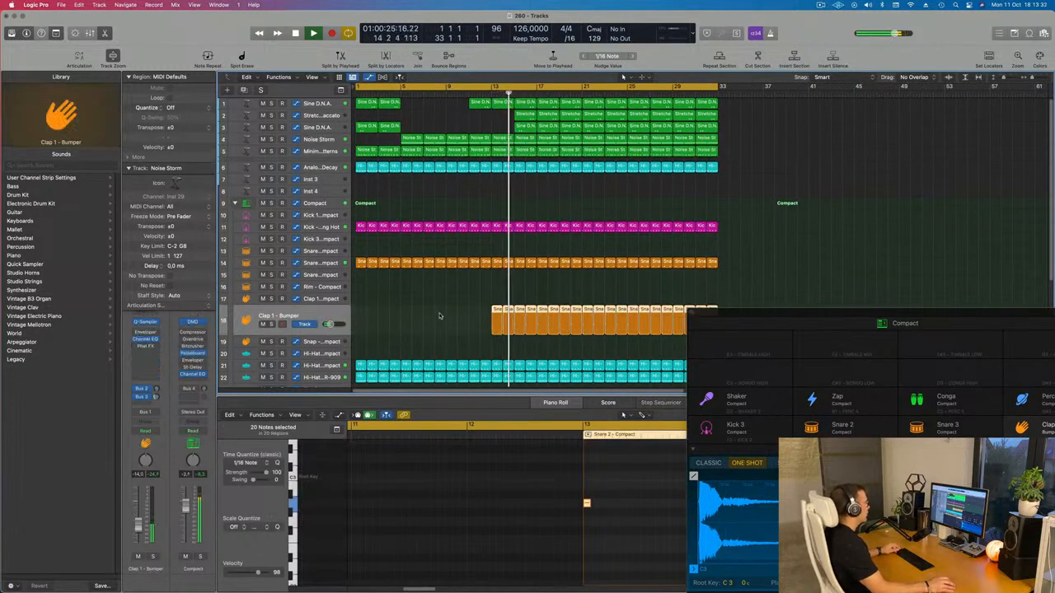
pyautogui.scroll(-4, 469, 278)
pyautogui.scroll(5, 498, 185)
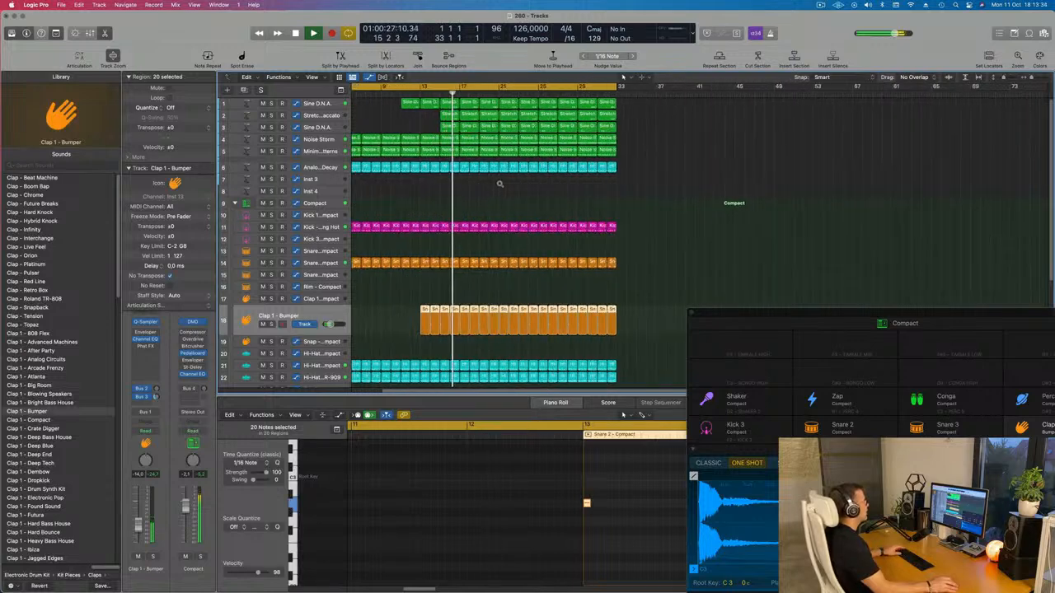
pyautogui.press('space')
pyautogui.press('space')
pyautogui.scroll(-2, 482, 194)
pyautogui.scroll(-5, 428, 197)
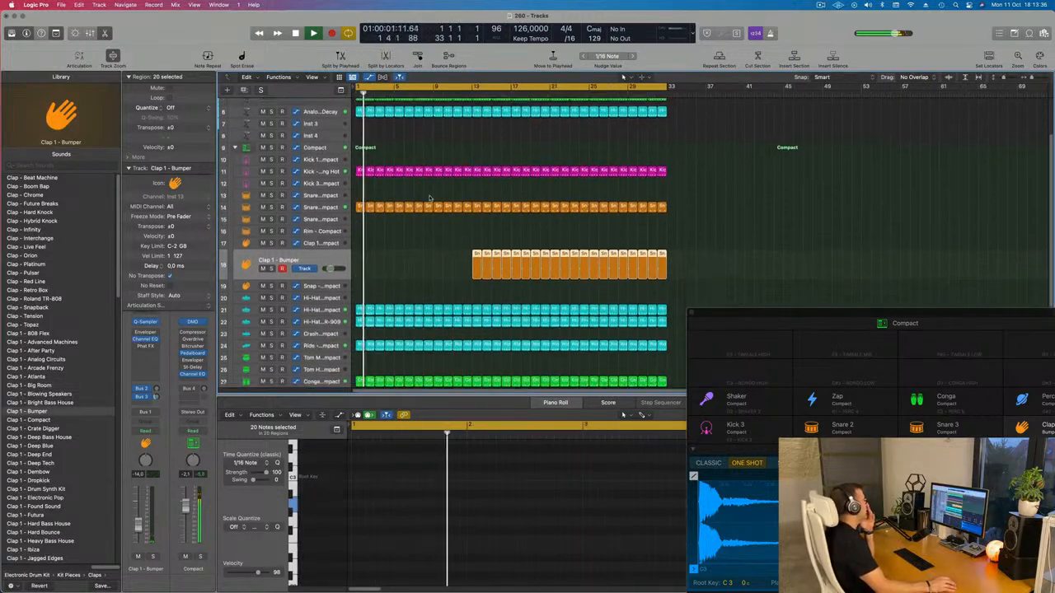
pyautogui.scroll(-2, 429, 198)
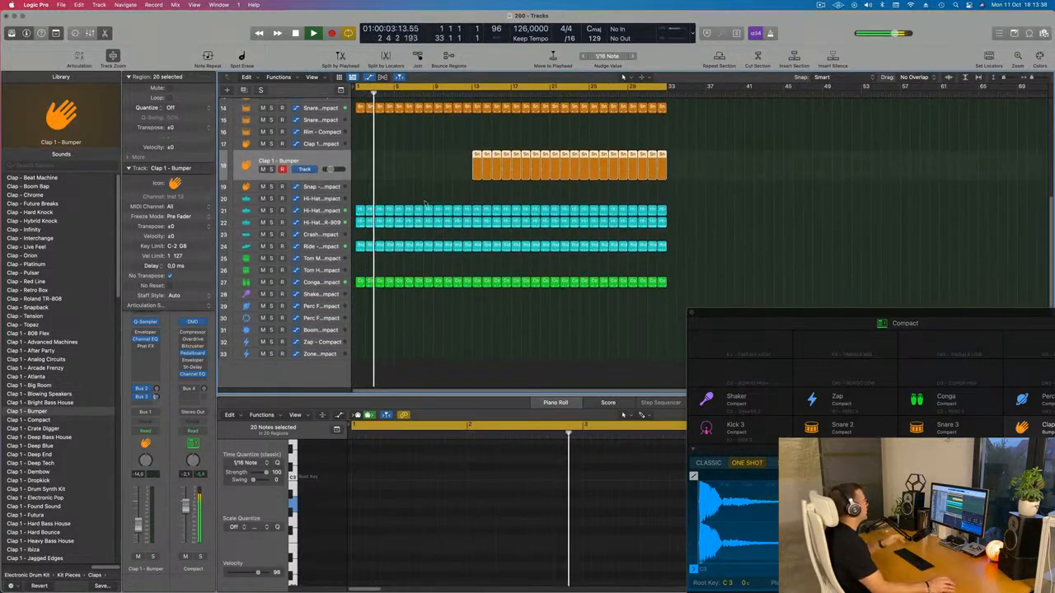
# - Restart playback from the beginning and move the bar 1 Conga - Compact region down to the Zap - Compact track
pyautogui.press('Return')
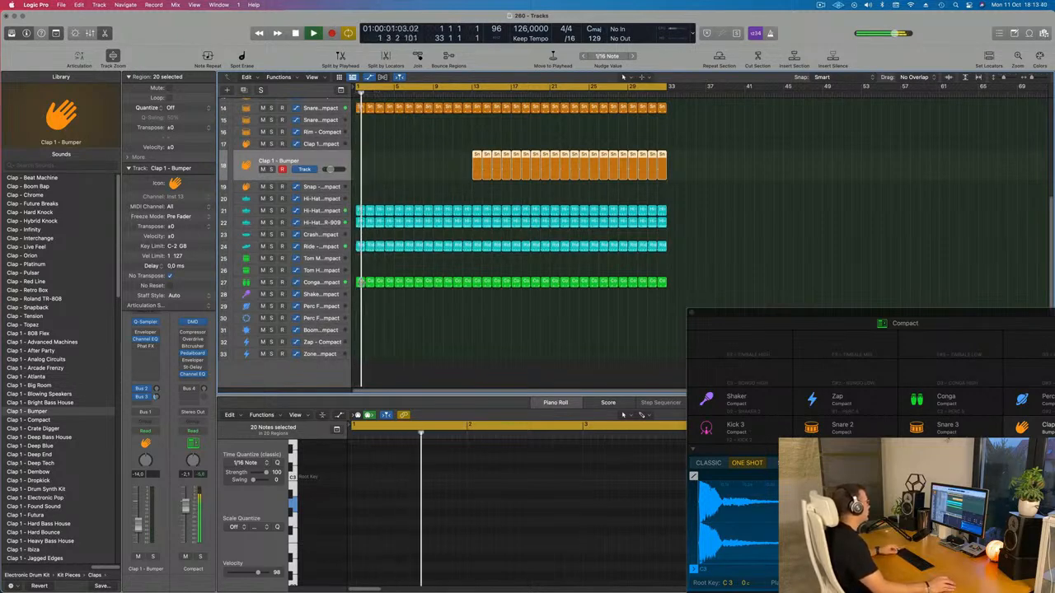
pyautogui.click(359, 282)
pyautogui.moveTo(359, 282); pyautogui.dragTo(357, 383)
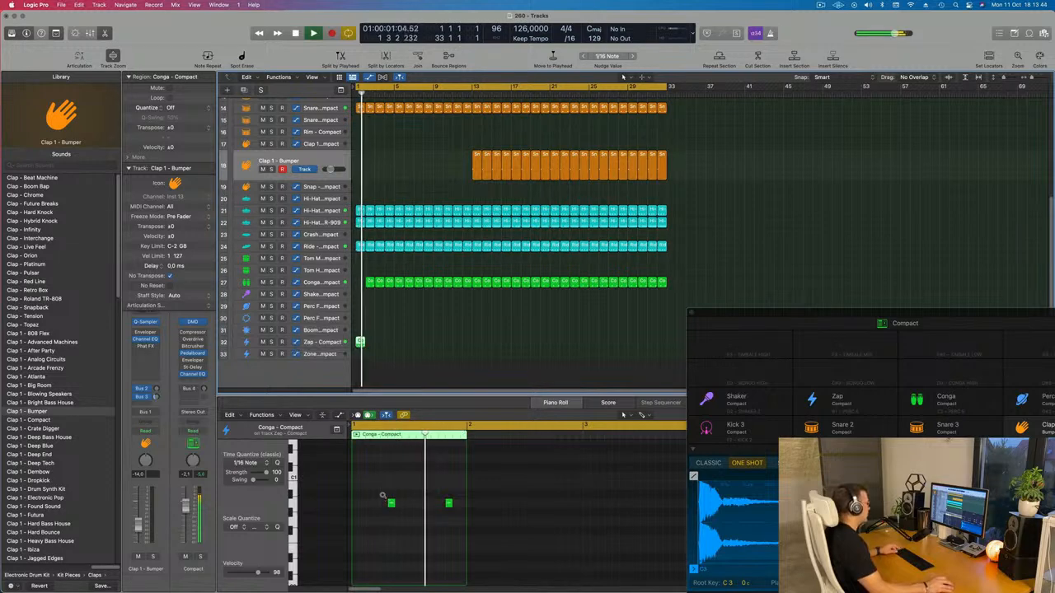
# - Copy the moved region's two notes one beat earlier at the same pitch and replay from the start
pyautogui.press('space')
pyautogui.moveTo(375, 490)
pyautogui.mouseDown()
pyautogui.moveTo(453, 520)
pyautogui.moveTo(372, 507)
pyautogui.mouseUp()
pyautogui.press('z')
pyautogui.press('space')
pyautogui.press('super+Left')
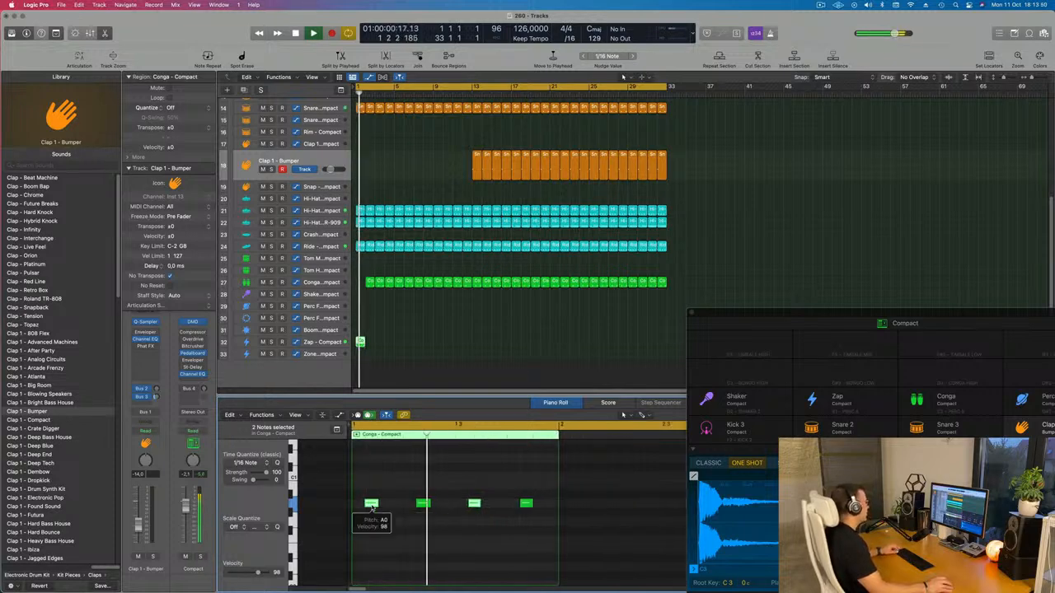
# - Select the Zap - Compact track and raise its region's second note to C1 and the third note to just below it
pyautogui.moveTo(381, 500); pyautogui.dragTo(541, 522)
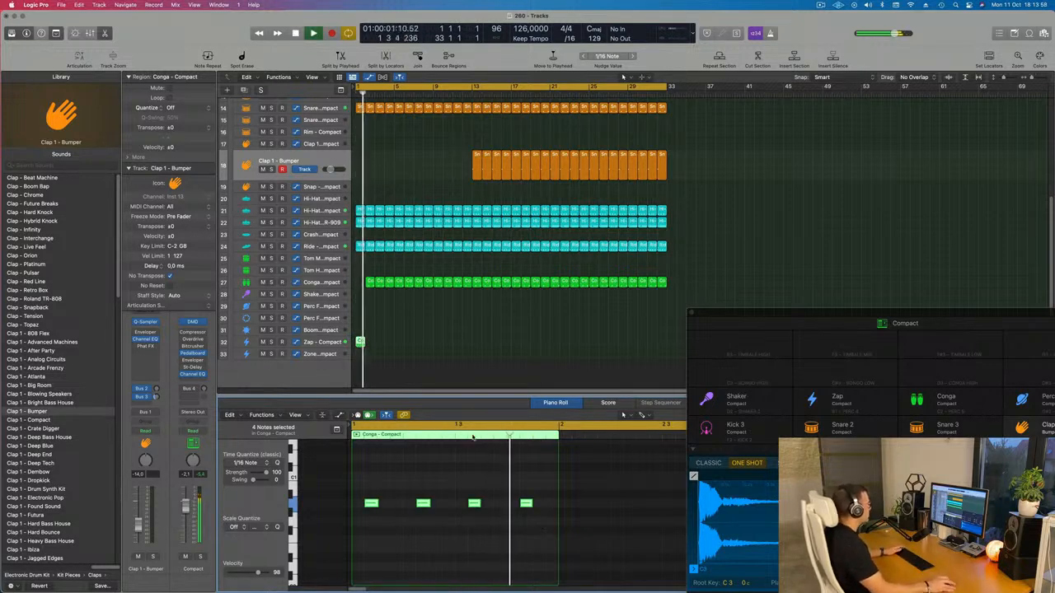
pyautogui.click(399, 341)
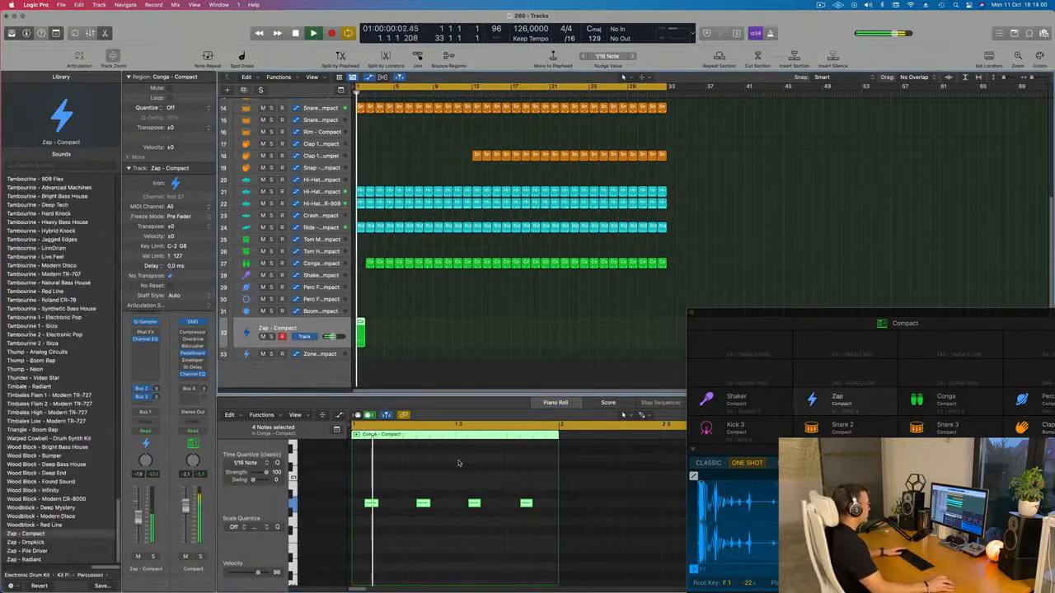
pyautogui.click(426, 503)
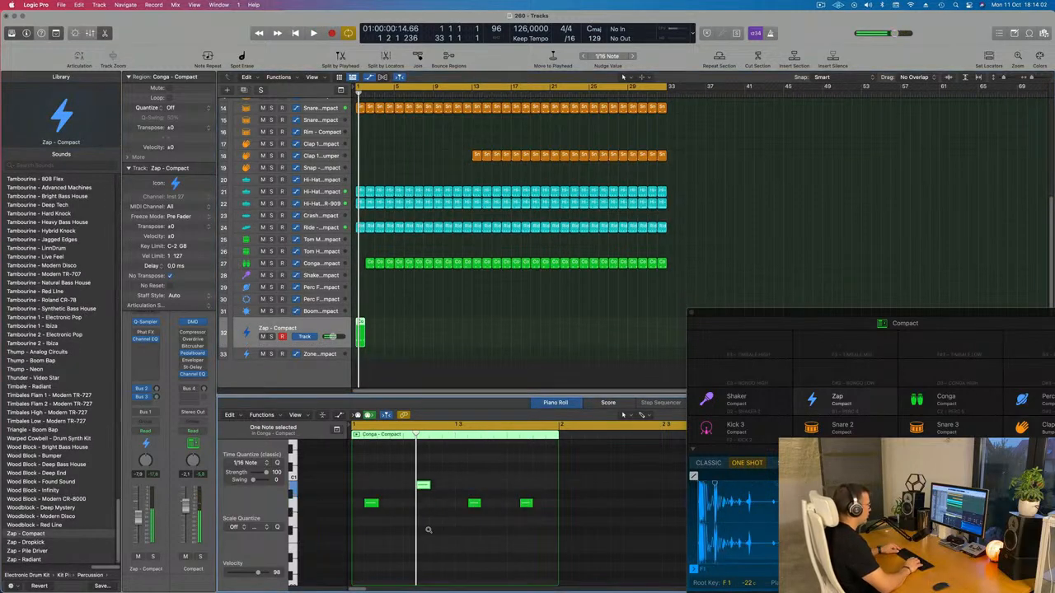
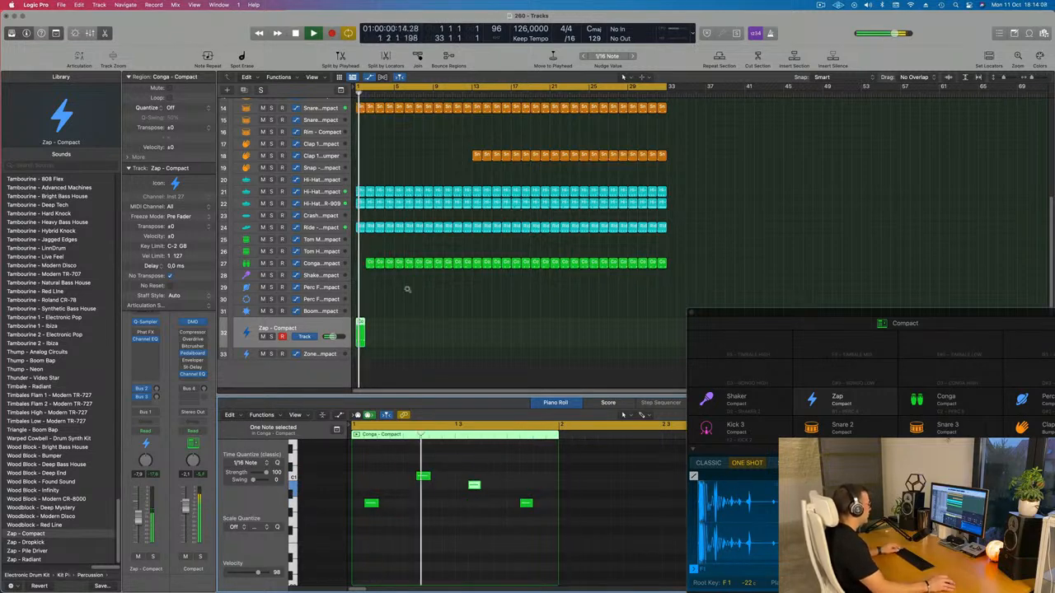
# - Paste the Zap - Compact region at bar 1, repeat it until it fills all 32 bars, and restart playback
pyautogui.click(393, 334)
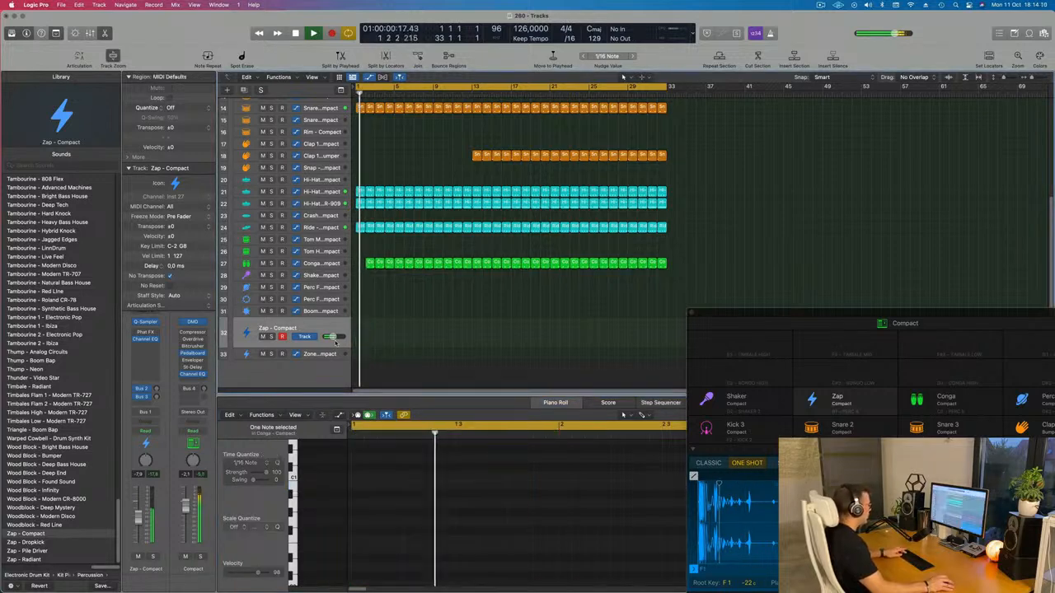
pyautogui.press('super+v')
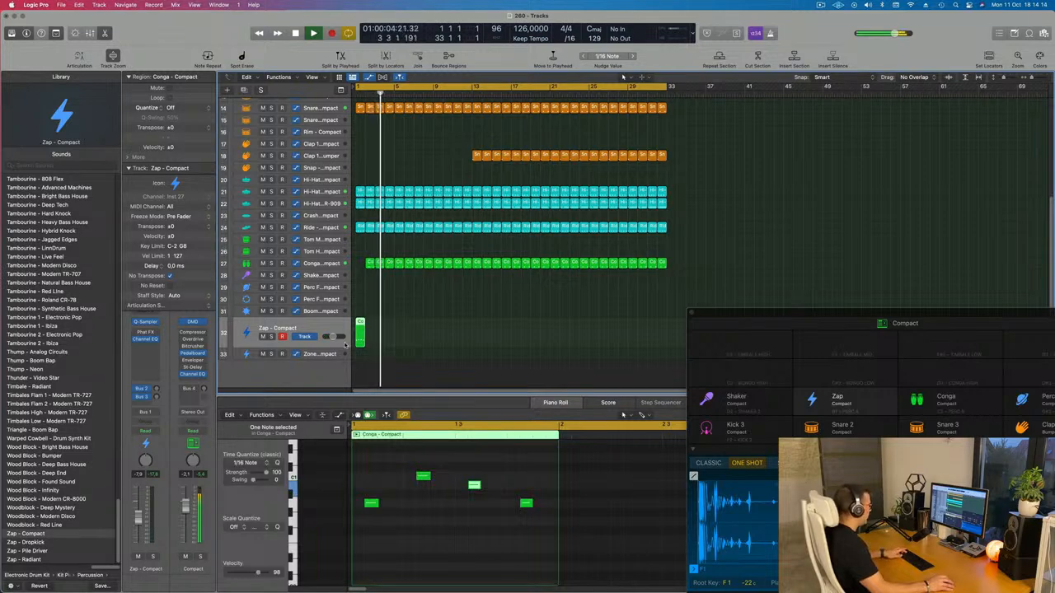
pyautogui.press('super+r')
pyautogui.press('super+r')
pyautogui.press('super+r')
pyautogui.press('super+r')
pyautogui.press('super+r')
pyautogui.press('super+r')
pyautogui.press('super+r')
pyautogui.press('super+r')
pyautogui.press('super+r')
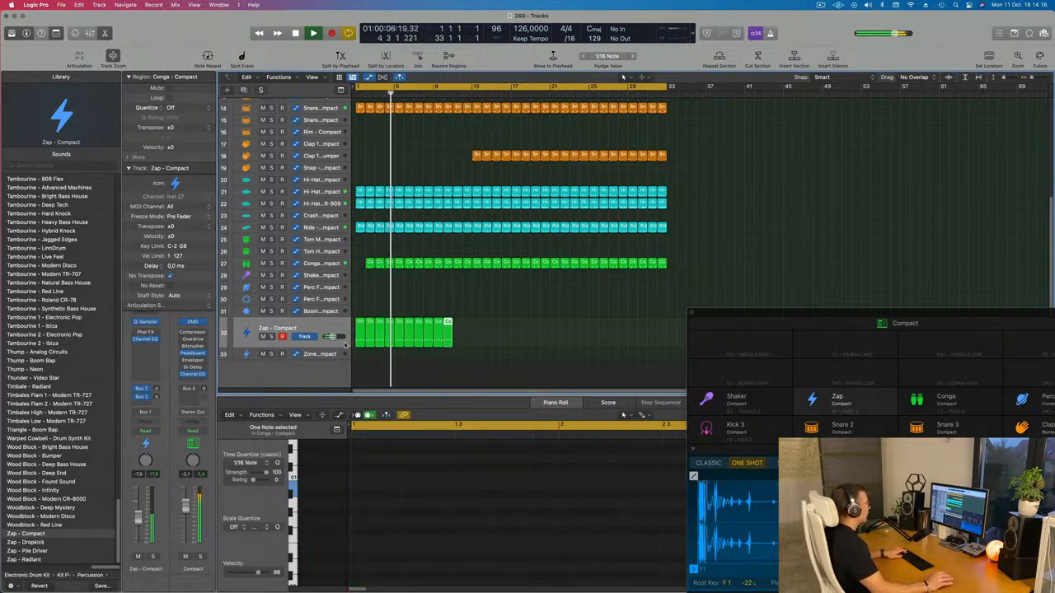
pyautogui.press('super+r')
pyautogui.press('super+r')
pyautogui.press('super+r')
pyautogui.press('super+r')
pyautogui.press('super+r')
pyautogui.press('super+r')
pyautogui.press('super+r')
pyautogui.press('super+r')
pyautogui.press('super+r')
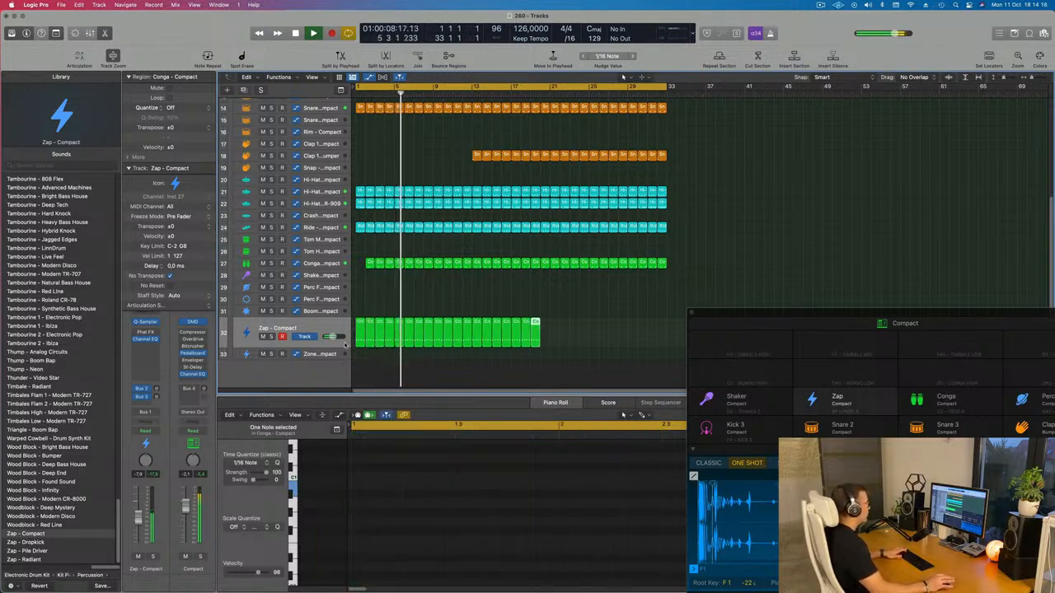
pyautogui.press('super+r')
pyautogui.press('super+r')
pyautogui.press('super+r')
pyautogui.press('super+r')
pyautogui.press('super+r')
pyautogui.press('super+r')
pyautogui.press('super+r')
pyautogui.press('super+r')
pyautogui.press('super+r')
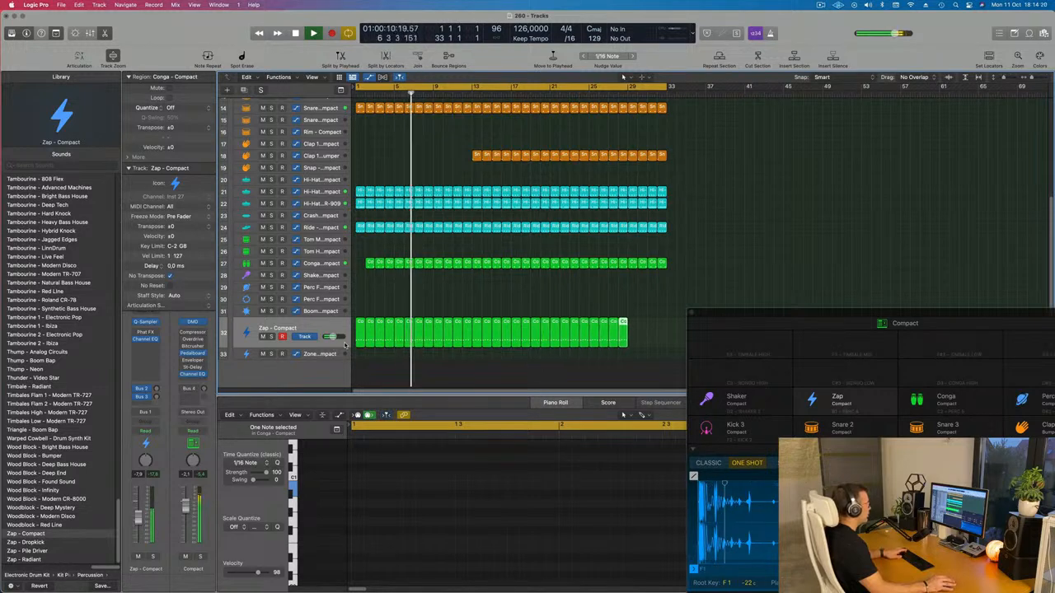
pyautogui.press('super+r')
pyautogui.press('super+r')
pyautogui.press('super+r')
pyautogui.press('super+r')
pyautogui.press('Return')
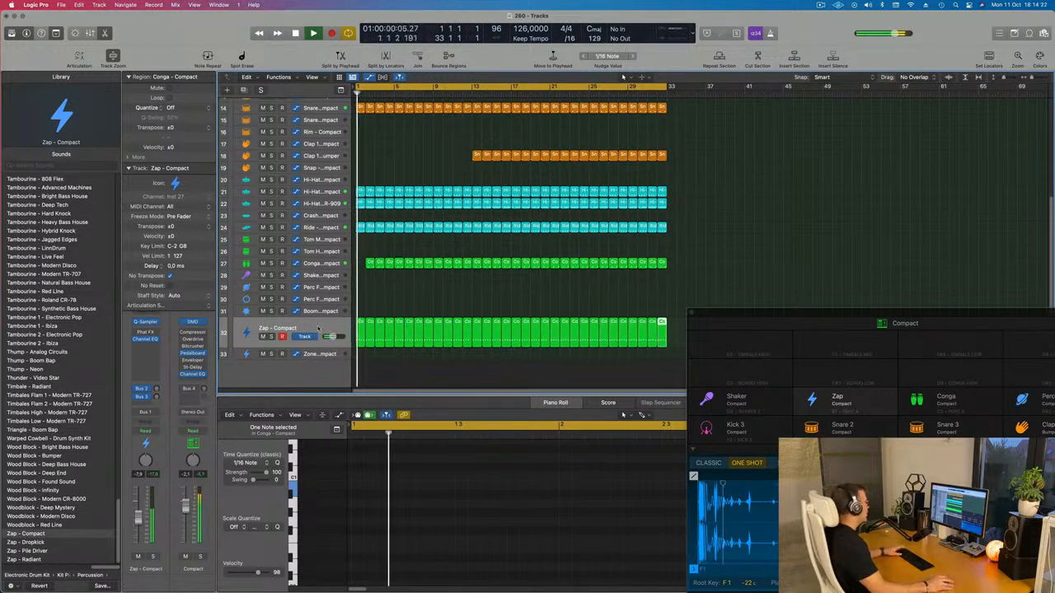
# - Select all Zap - Compact regions, collapse the track parameters and raise the track's sends to Bus 2 and Bus 3
pyautogui.click(318, 328)
pyautogui.press('Return')
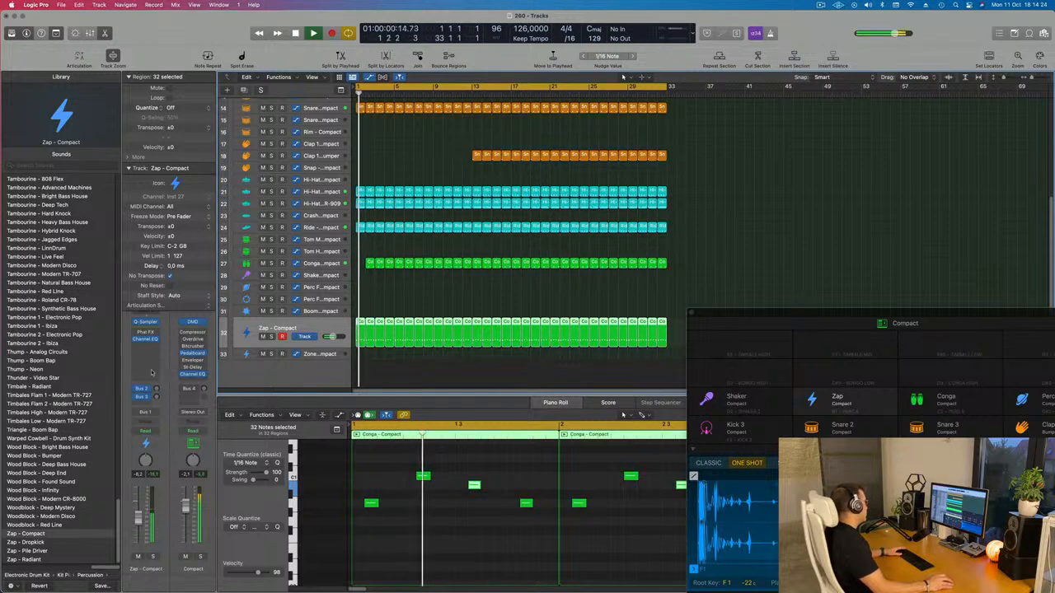
pyautogui.click(127, 168)
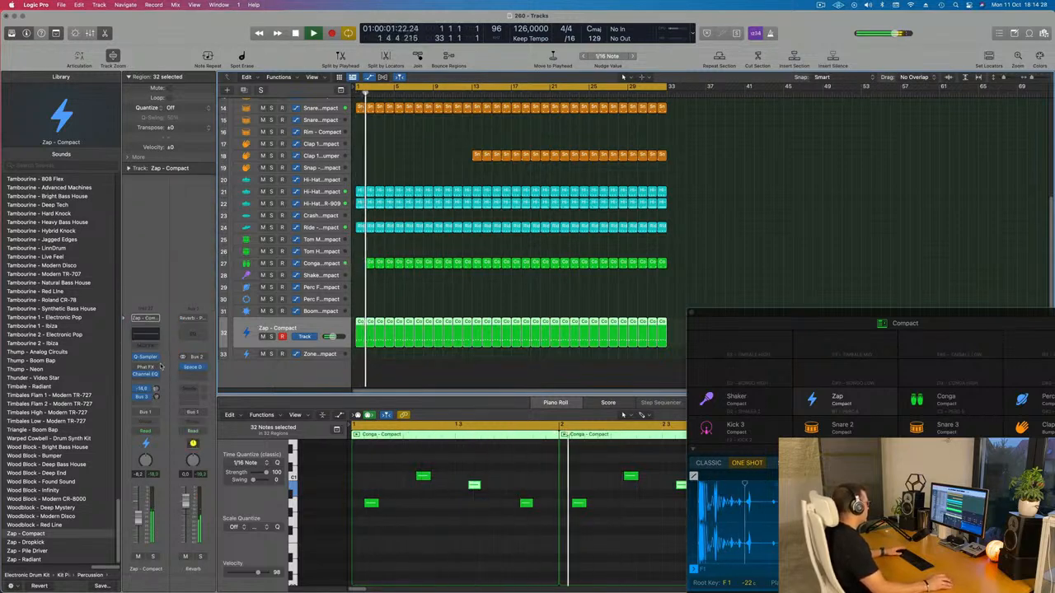
pyautogui.moveTo(156, 397); pyautogui.dragTo(157, 401)
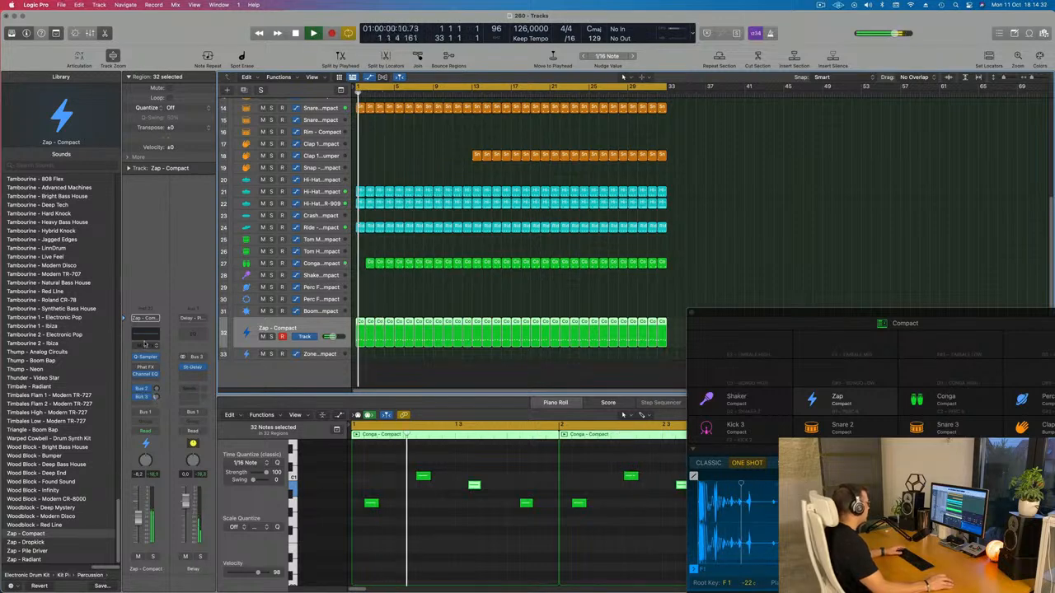
# - Enable the low cut in the Zap - Compact Channel EQ, set it to 494 Hz and close the EQ window
pyautogui.click(145, 374)
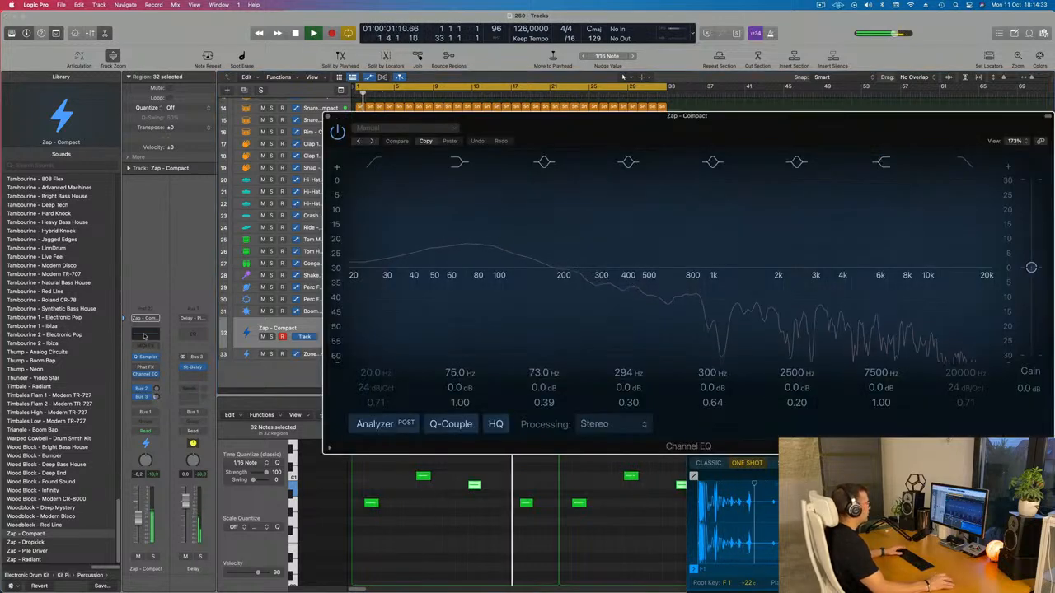
pyautogui.click(376, 158)
pyautogui.moveTo(379, 198); pyautogui.dragTo(684, 184)
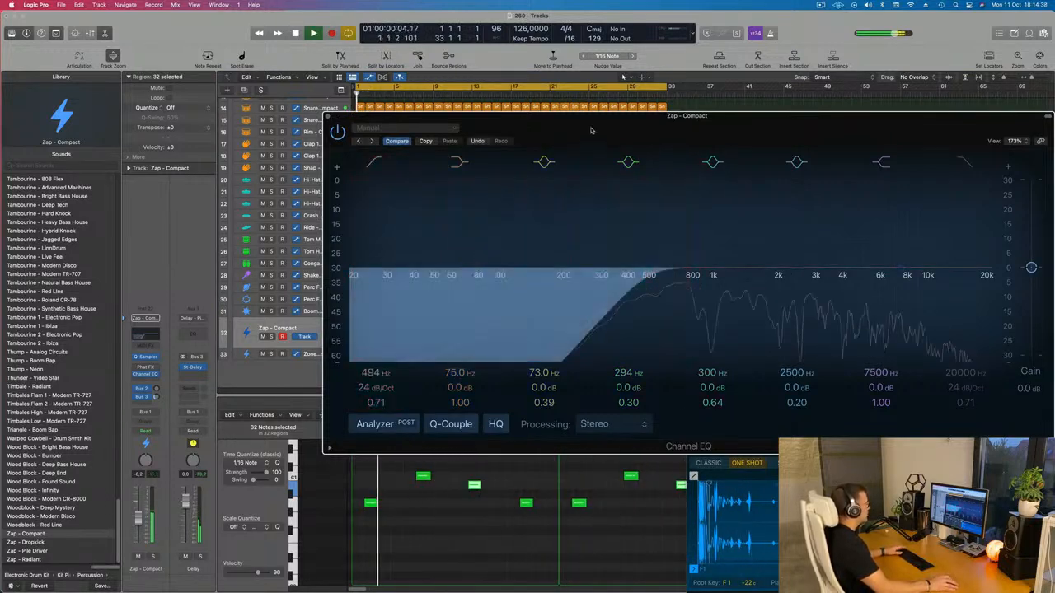
pyautogui.moveTo(327, 117); pyautogui.dragTo(217, 145)
pyautogui.click(217, 145)
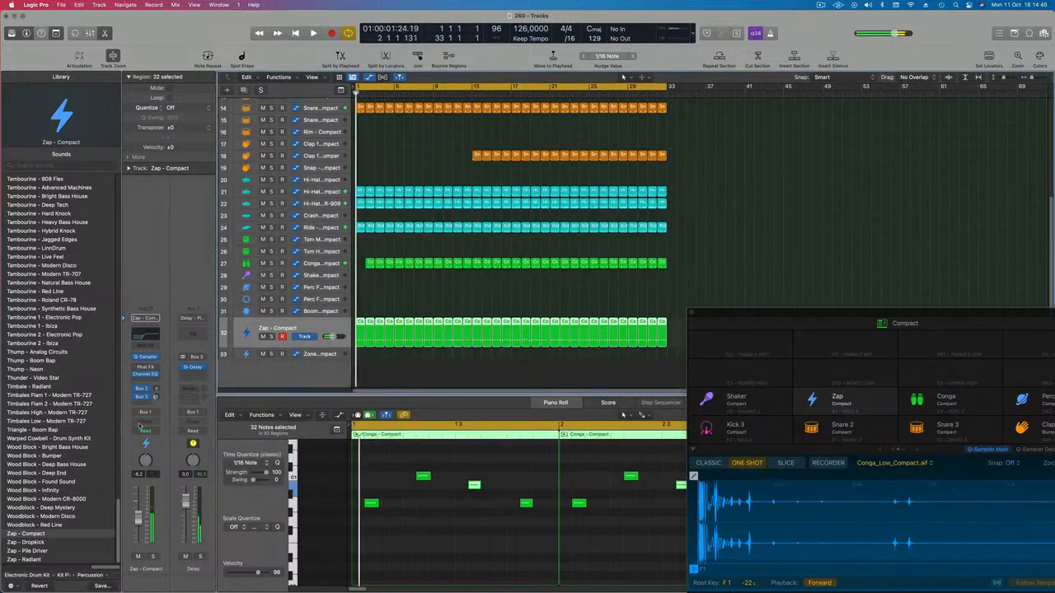
# - Enable Phat FX on the Zap - Compact track and load the Anthem Buildup preset
pyautogui.click(147, 370)
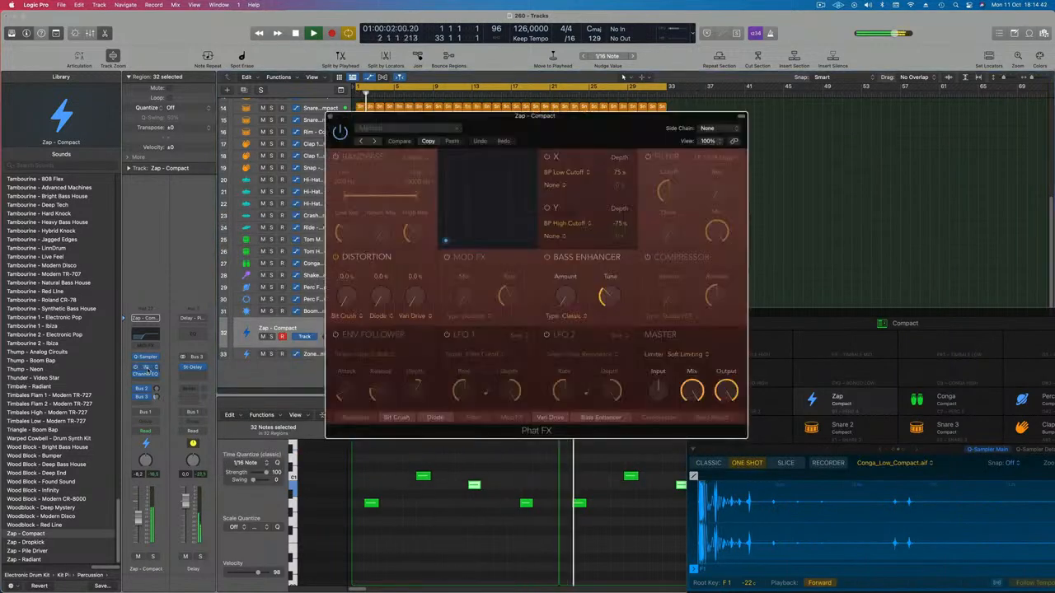
pyautogui.click(408, 128)
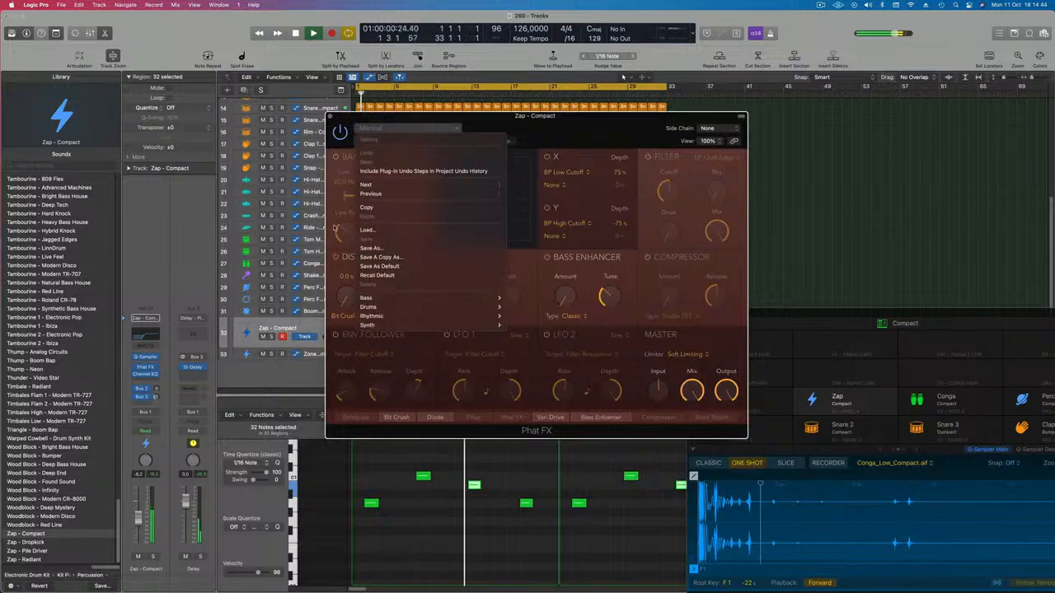
pyautogui.moveTo(437, 297)
pyautogui.moveTo(436, 317)
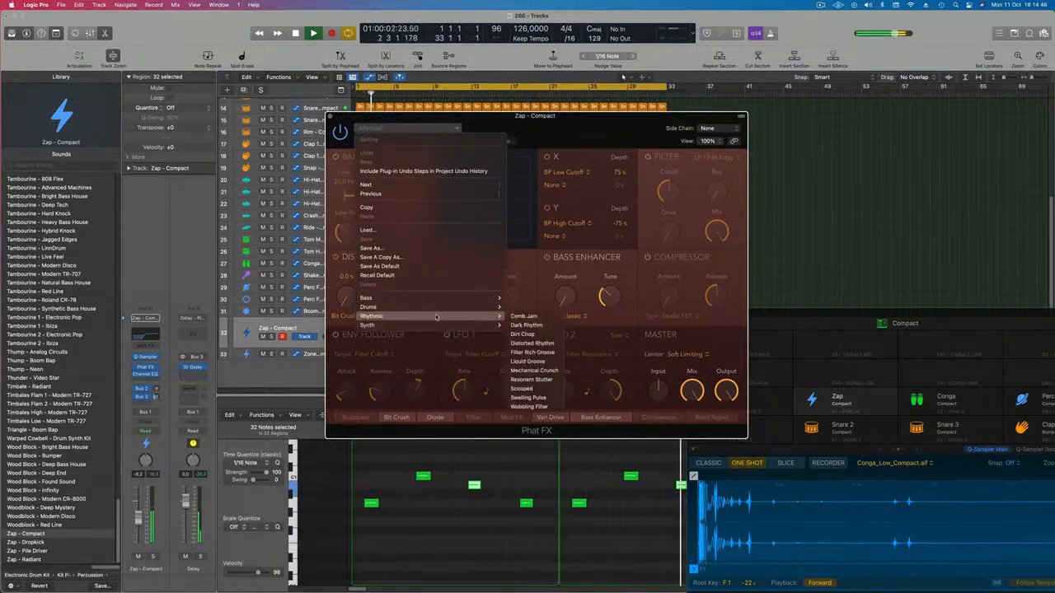
pyautogui.click(530, 334)
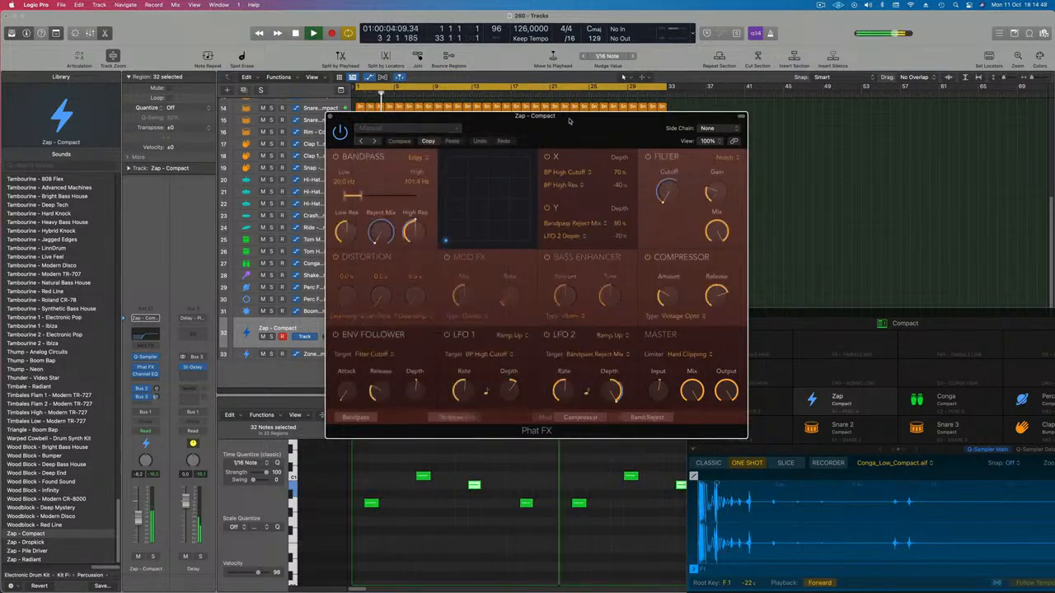
pyautogui.click(624, 76)
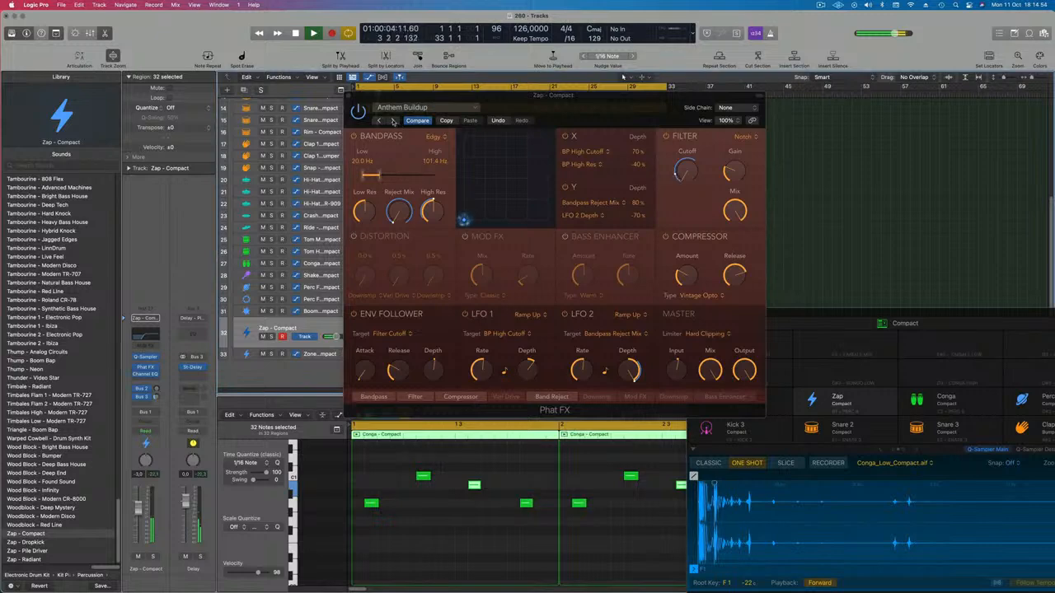
# - Audition further Phat FX presets in order, including Filtered Chorus Movement, Rez Shimmer and Rising Pulse, up to Spiral Dust
pyautogui.press(']')
pyautogui.press(']')
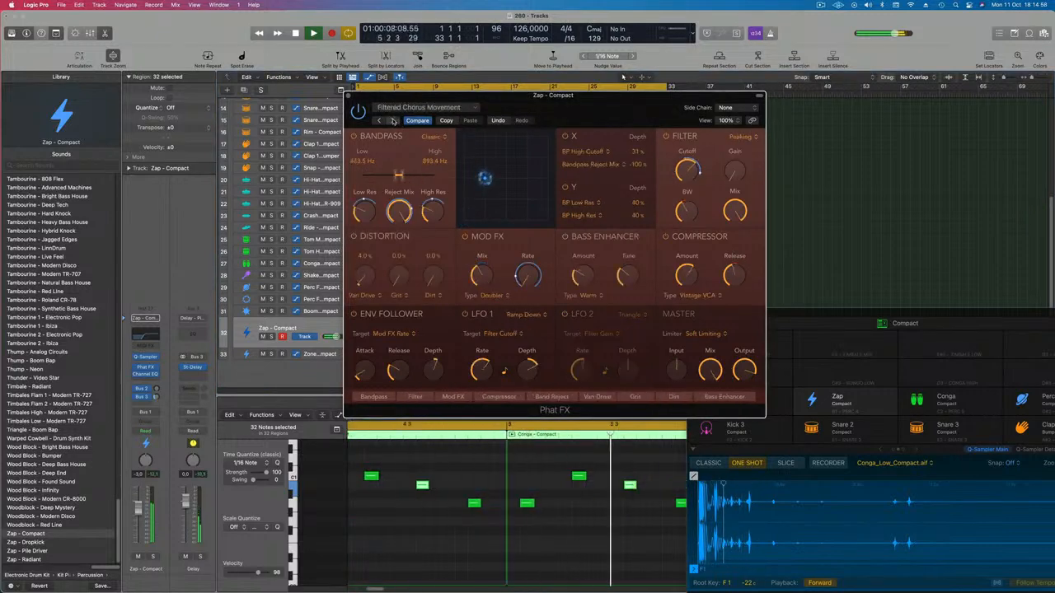
pyautogui.press(']')
pyautogui.press(']')
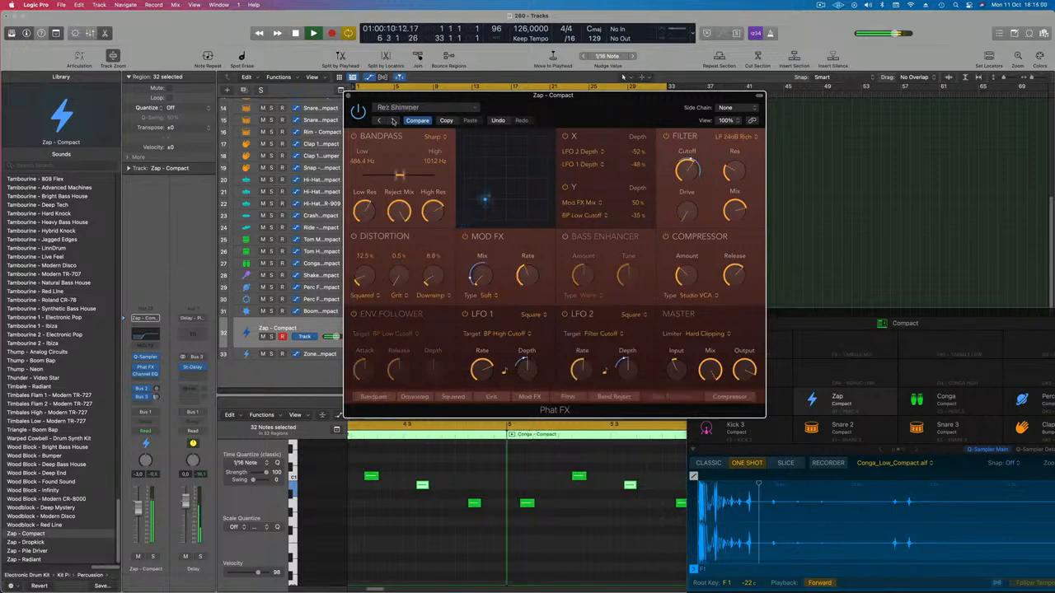
pyautogui.click(393, 121)
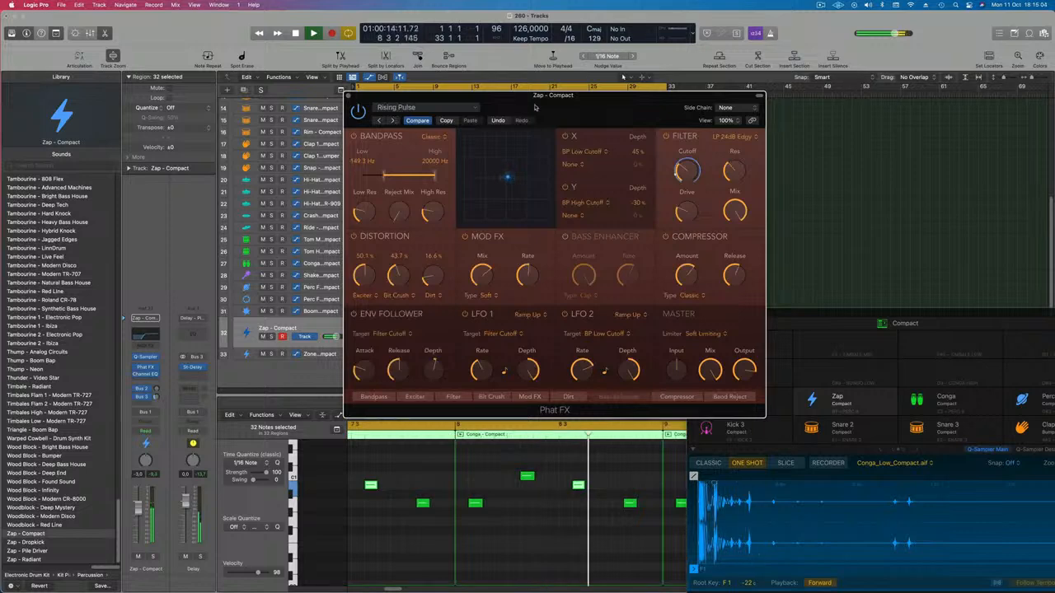
pyautogui.moveTo(535, 107); pyautogui.dragTo(431, 111)
pyautogui.click(290, 126)
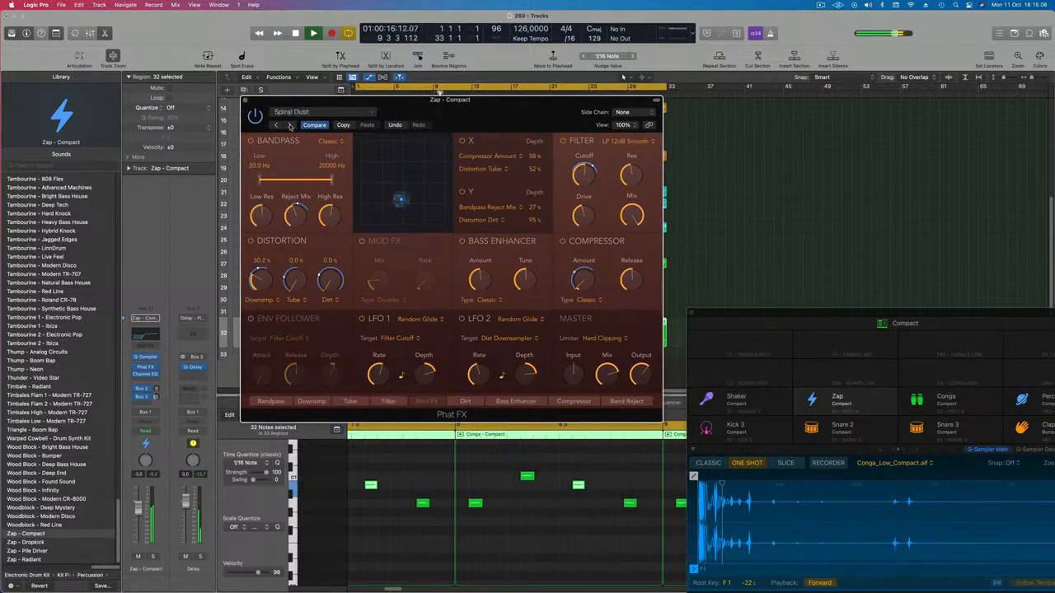
# - Audition further Phat FX presets on Zap - Compact, including Bigger Bass, Bright Dirt, Filthy Strings and Funk Follower, and settle on Lo-Fi Resonant
pyautogui.click(151, 558)
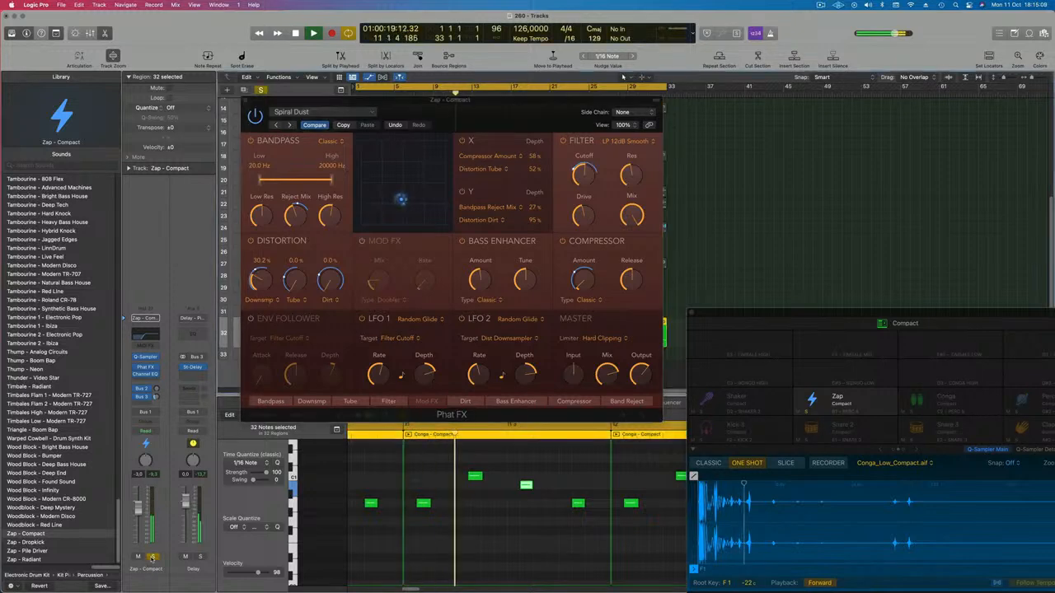
pyautogui.click(290, 126)
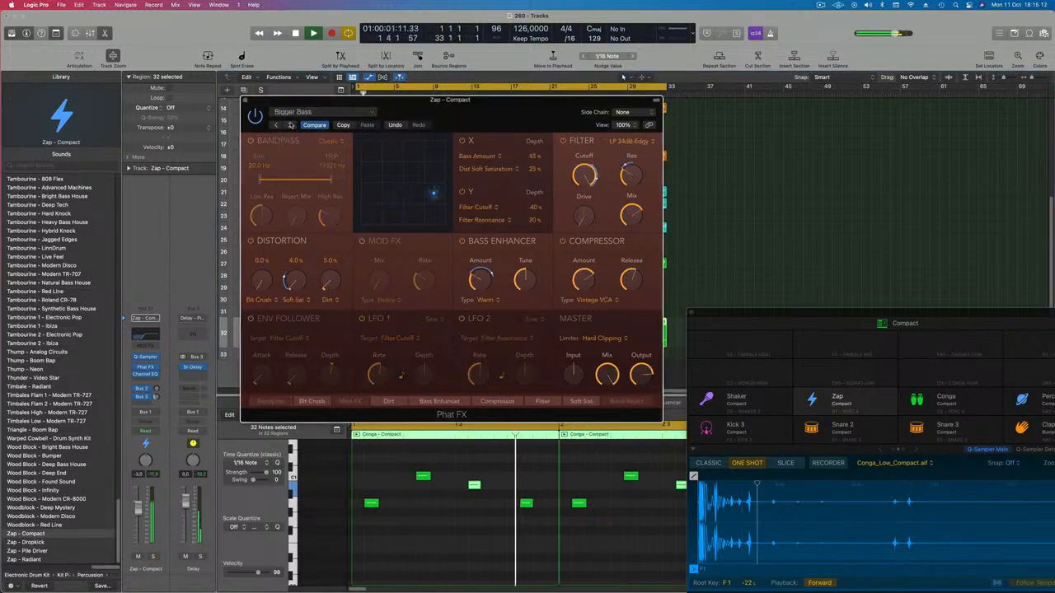
pyautogui.click(290, 126)
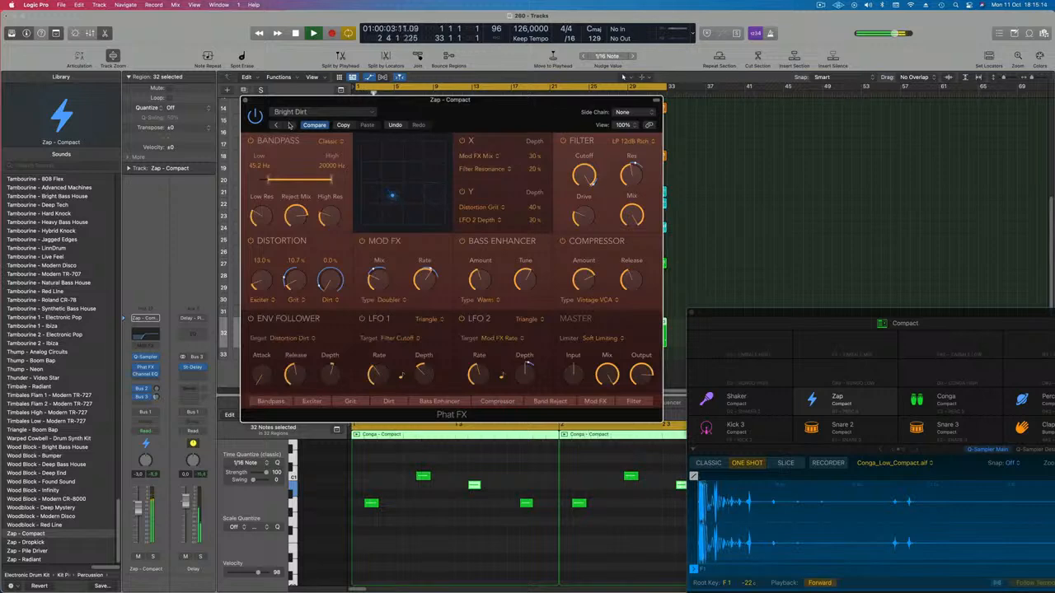
pyautogui.click(289, 125)
pyautogui.click(289, 124)
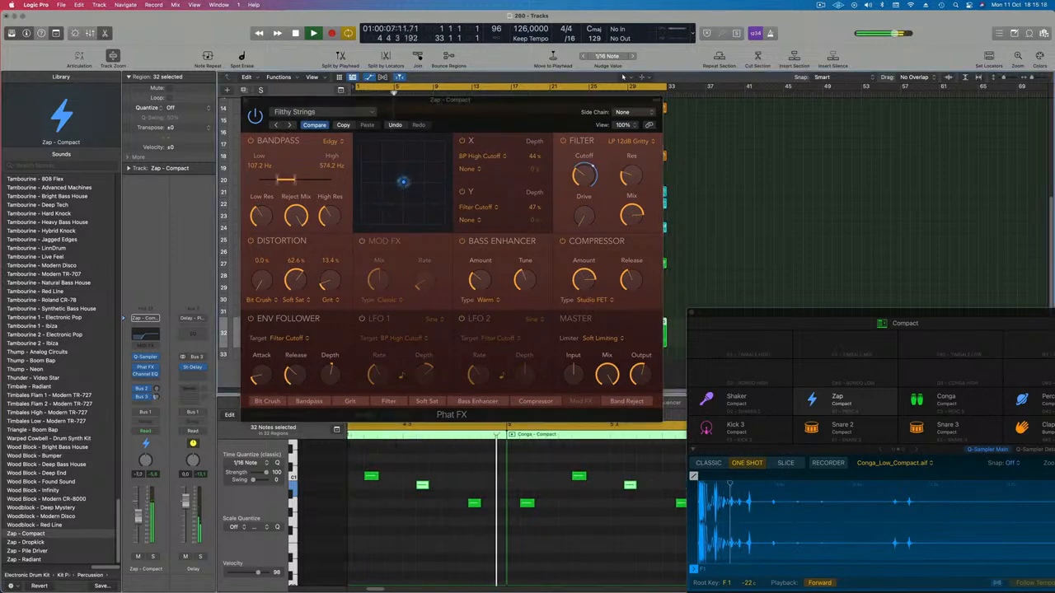
pyautogui.click(288, 125)
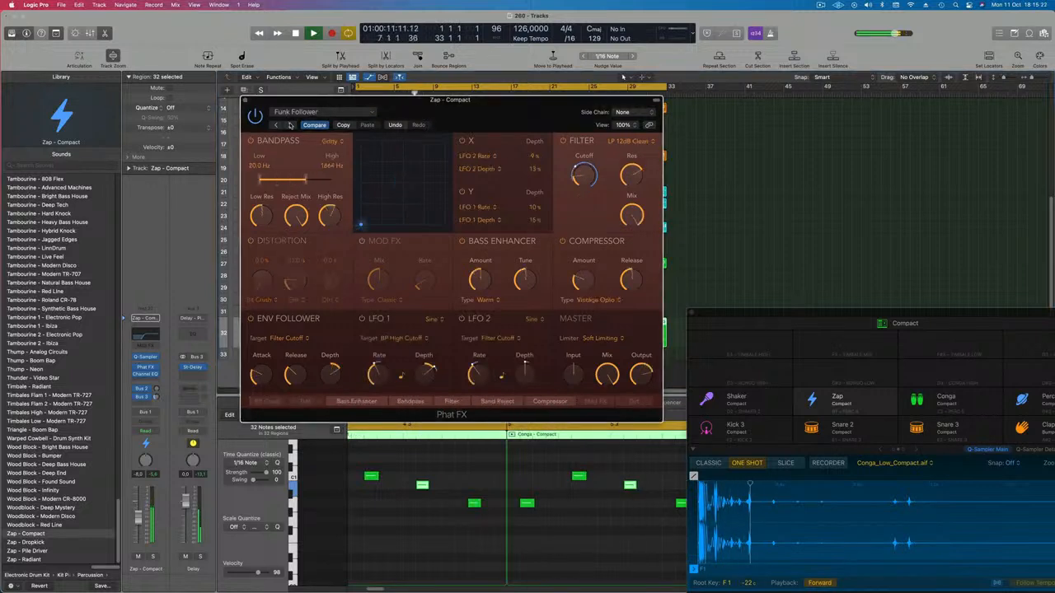
pyautogui.click(289, 124)
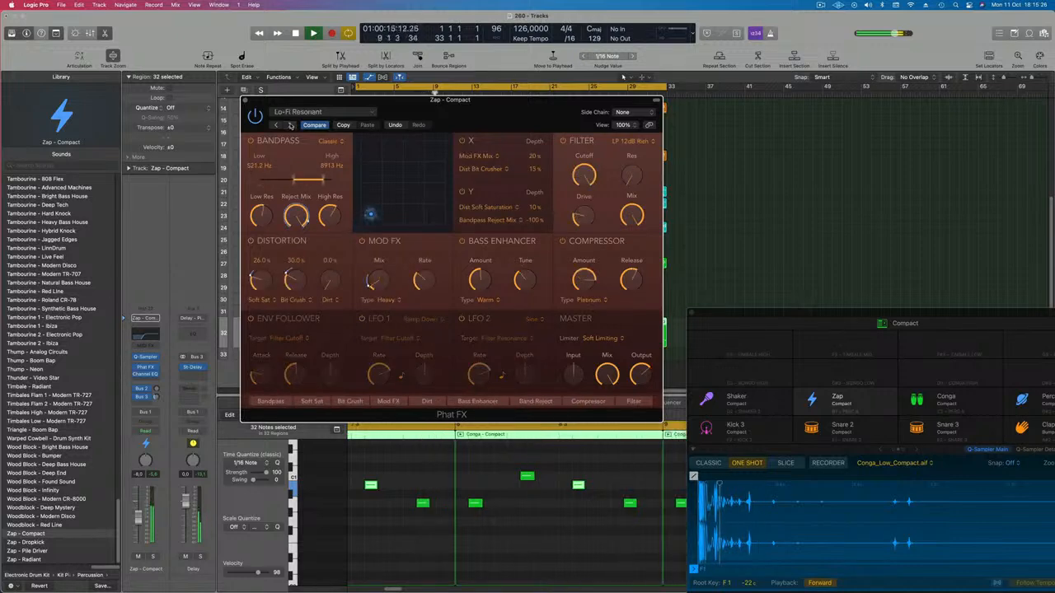
# - Check the Zap - Compact track in solo, close Phat FX and lower the track's volume to about -14 dB
pyautogui.click(152, 558)
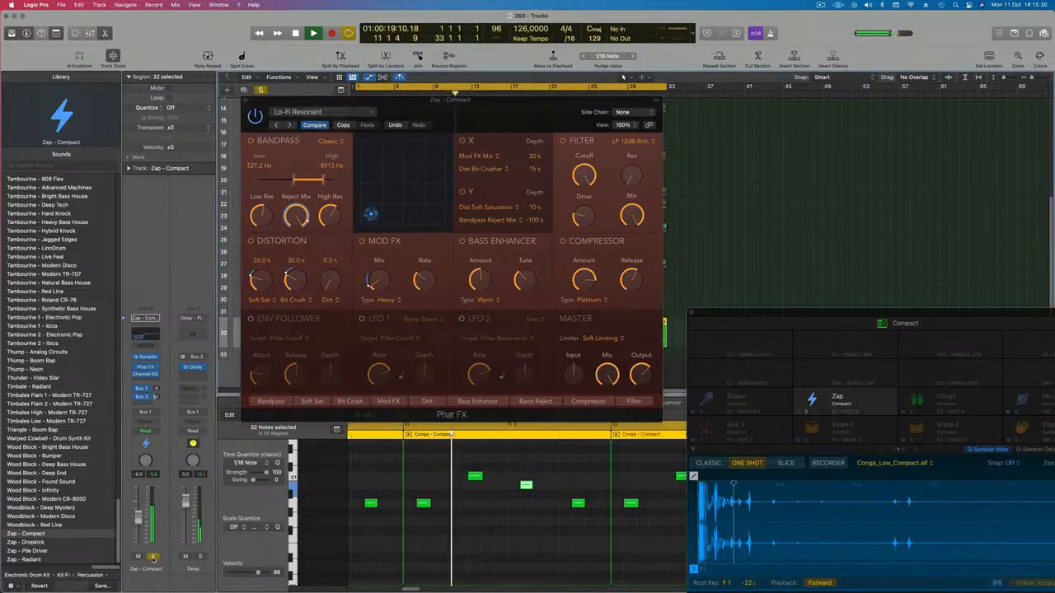
pyautogui.moveTo(242, 100); pyautogui.dragTo(292, 123)
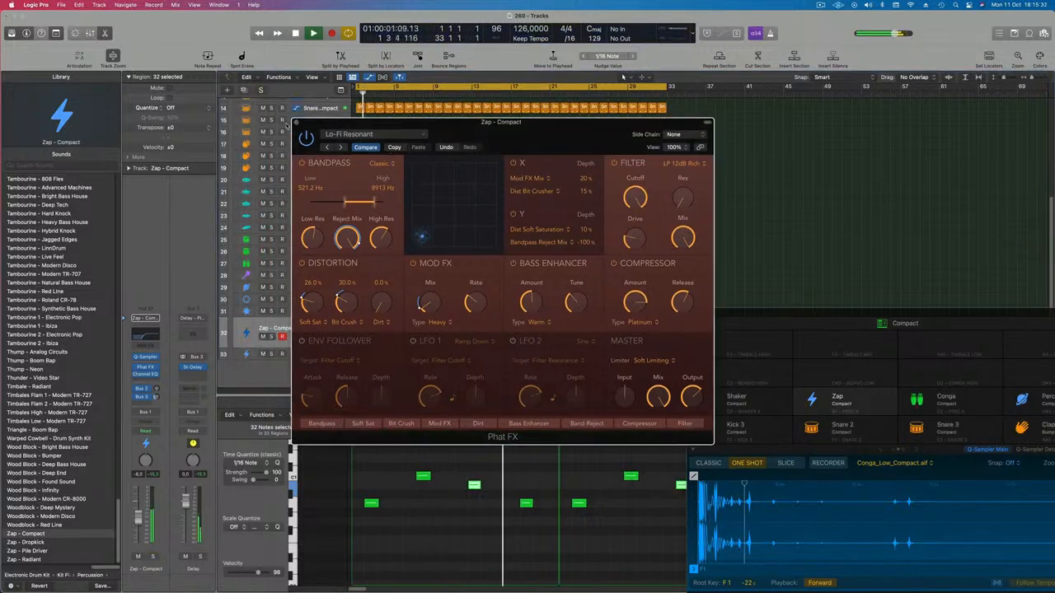
pyautogui.click(297, 122)
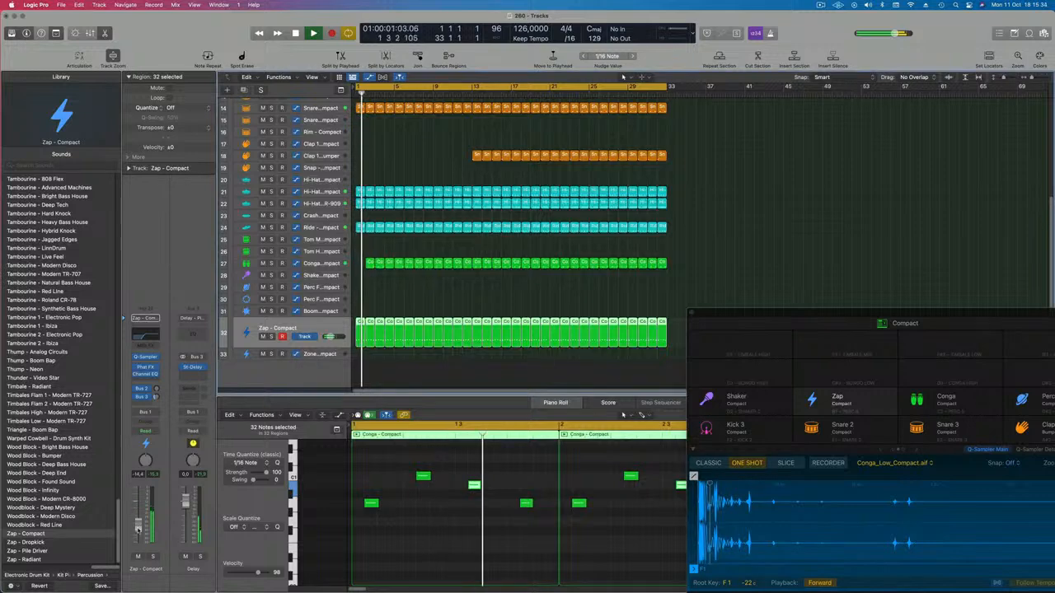
# - Show the secondary ruler above the arrangement
pyautogui.scroll(4, 449, 182)
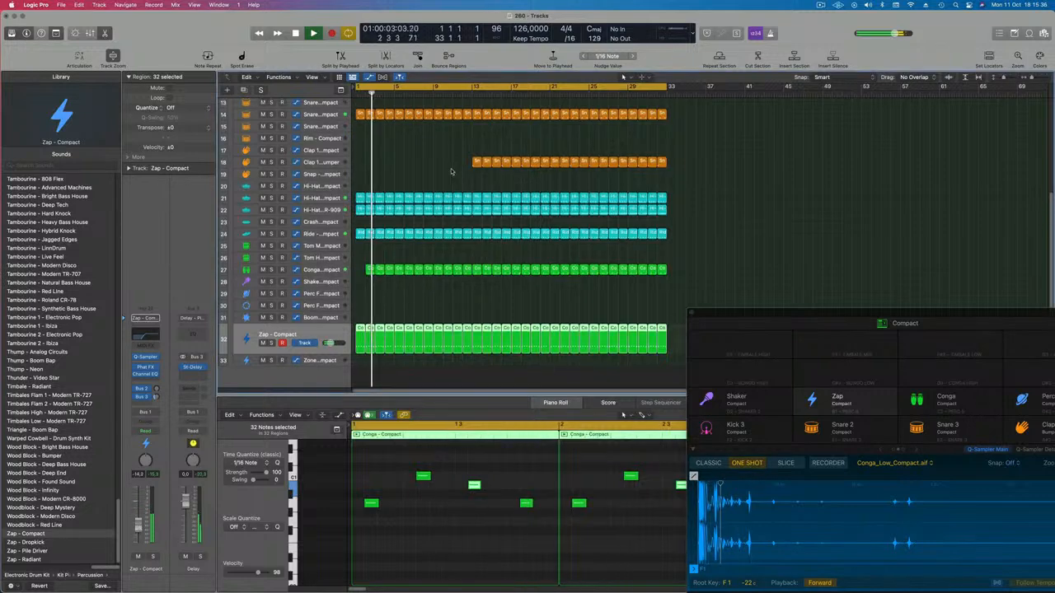
pyautogui.scroll(4, 449, 182)
pyautogui.scroll(-3, 418, 211)
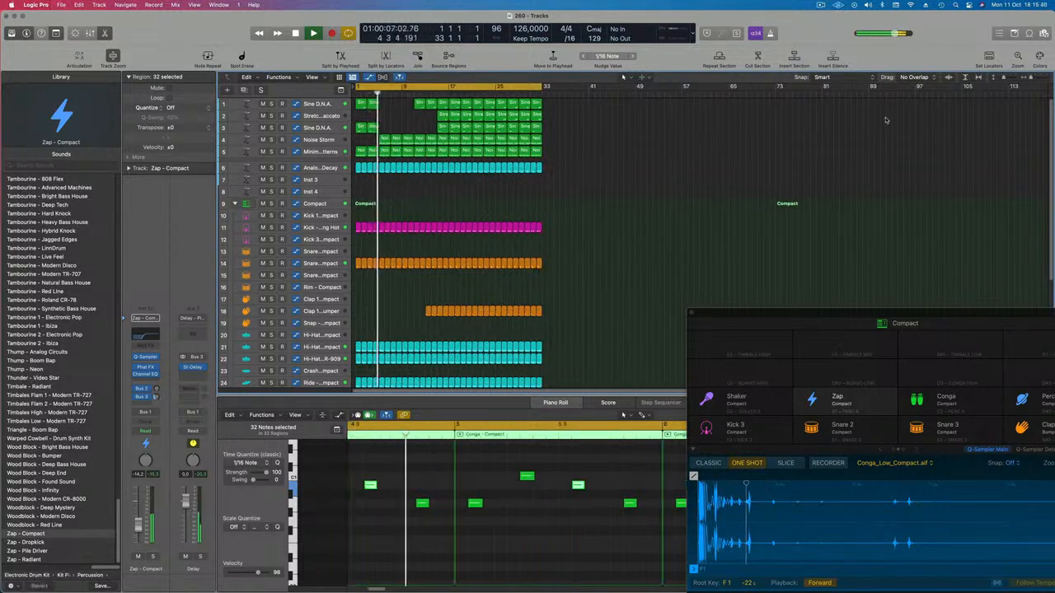
pyautogui.scroll(-1, 618, 192)
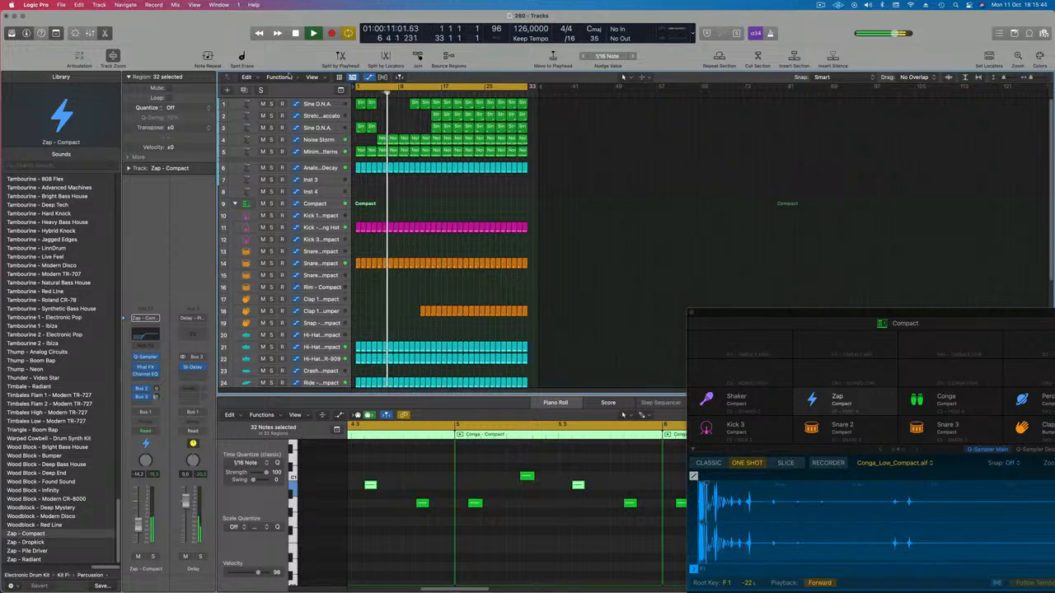
pyautogui.click(311, 77)
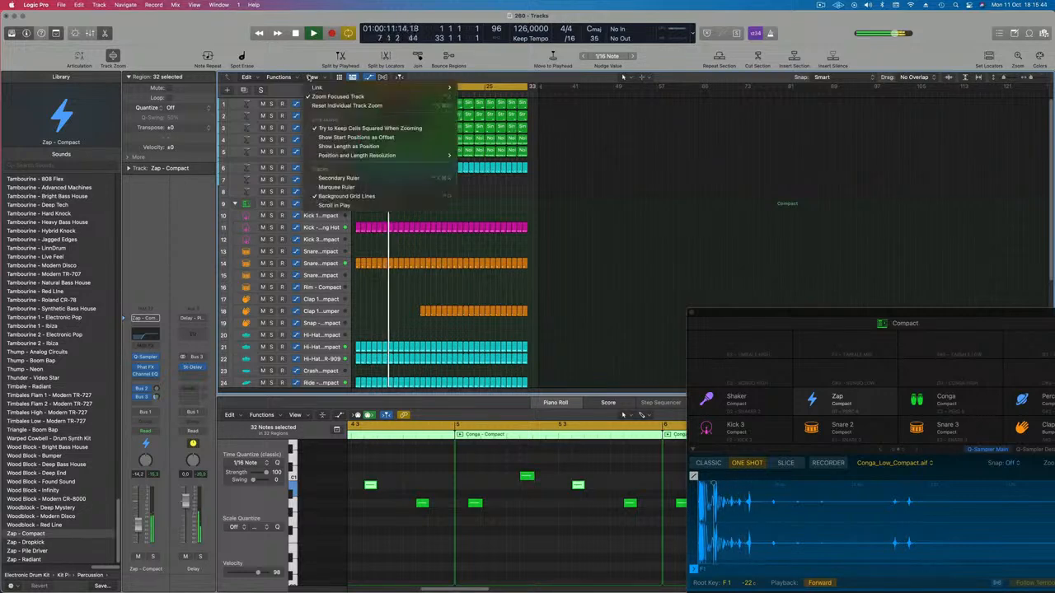
pyautogui.click(348, 176)
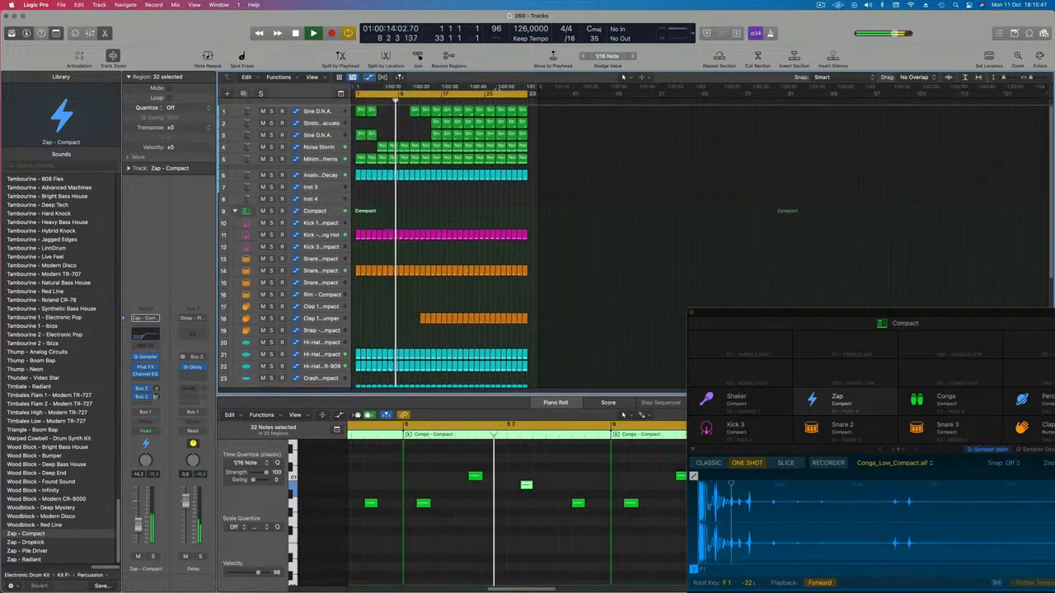
# - Repeat all regions once so the 32-bar arrangement is duplicated from bar 33
pyautogui.click(493, 216)
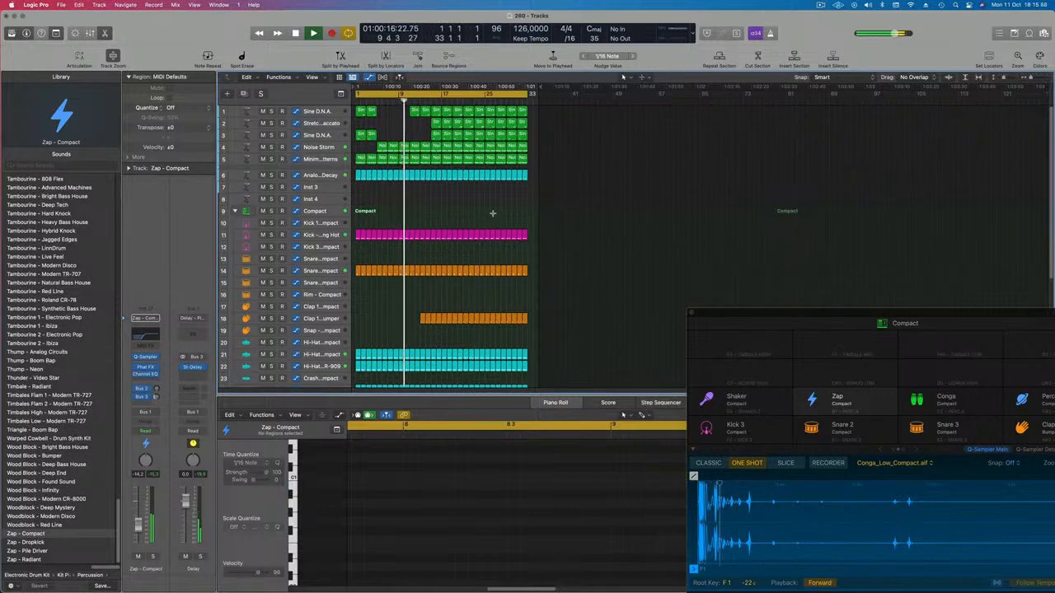
pyautogui.press('super+a')
pyautogui.press('super+r')
pyautogui.press('super+Right')
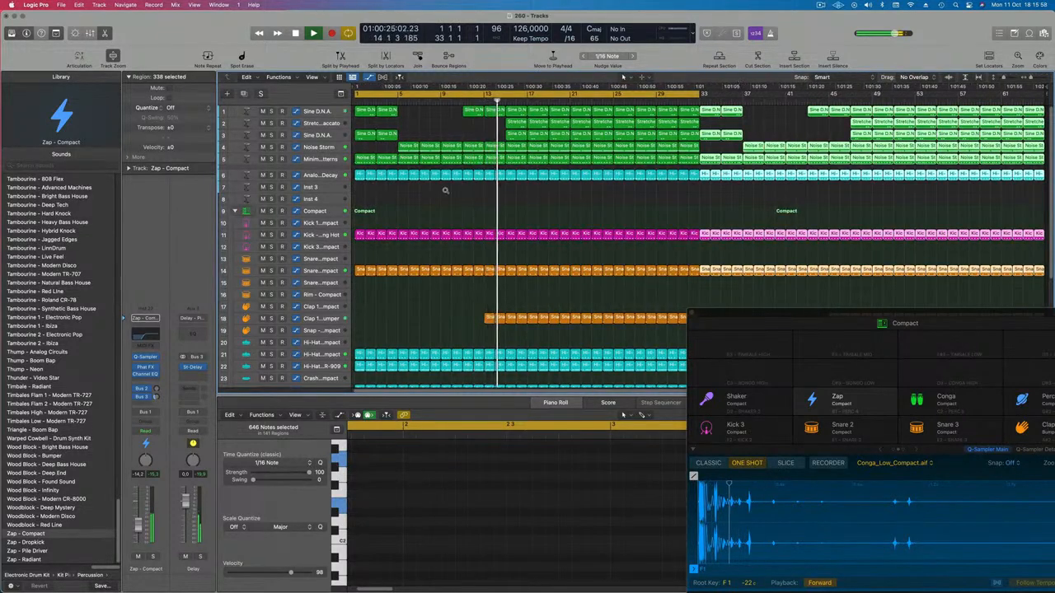
# - Delete the two Clap regions at bars 13 and 14 and play the arrangement from about bar 12
pyautogui.moveTo(469, 307); pyautogui.dragTo(504, 328)
pyautogui.press('Delete')
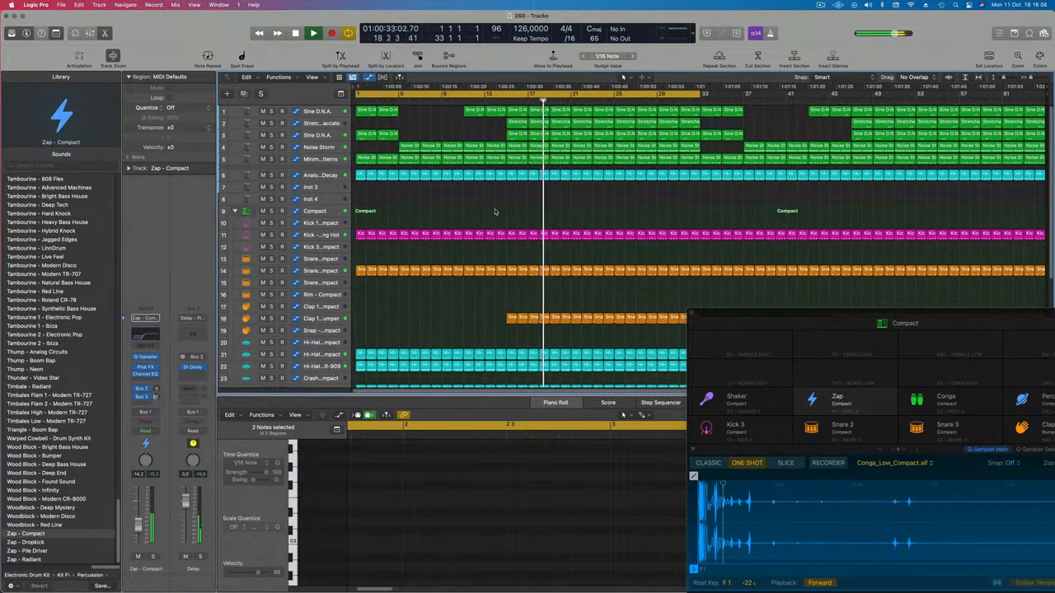
pyautogui.press('Return')
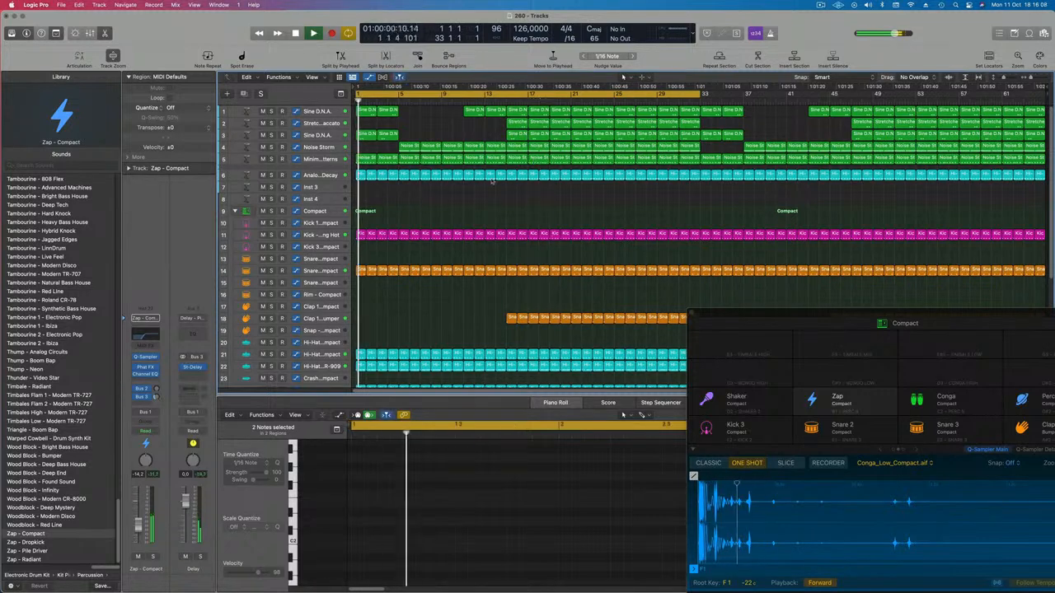
pyautogui.click(474, 103)
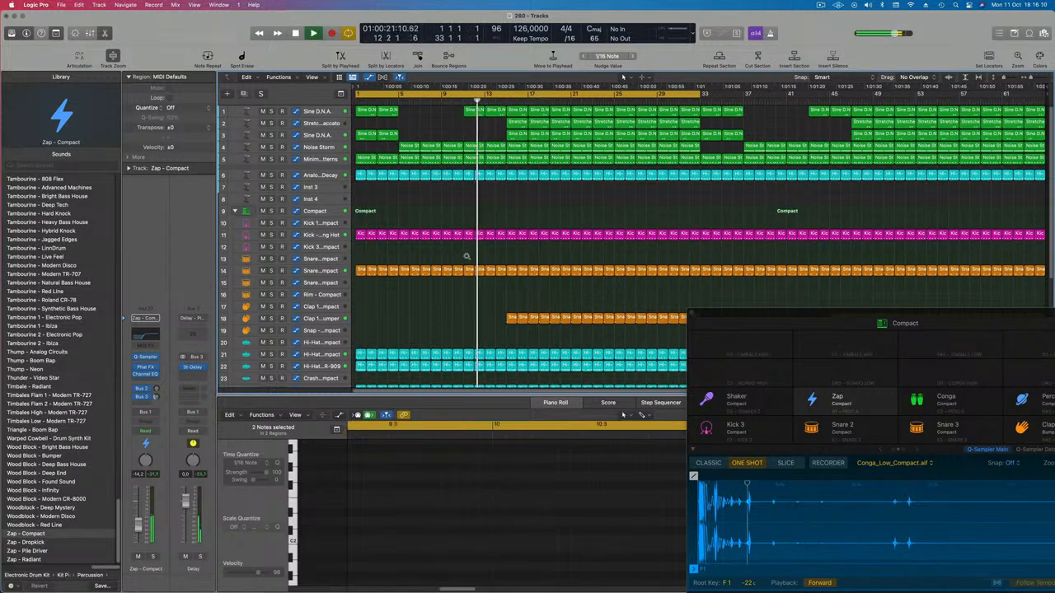
# - Delete the snare, clap, hi-hat, ride, conga and zap regions in bars 15 to 20, keeping the kick
pyautogui.moveTo(706, 314); pyautogui.dragTo(899, 345)
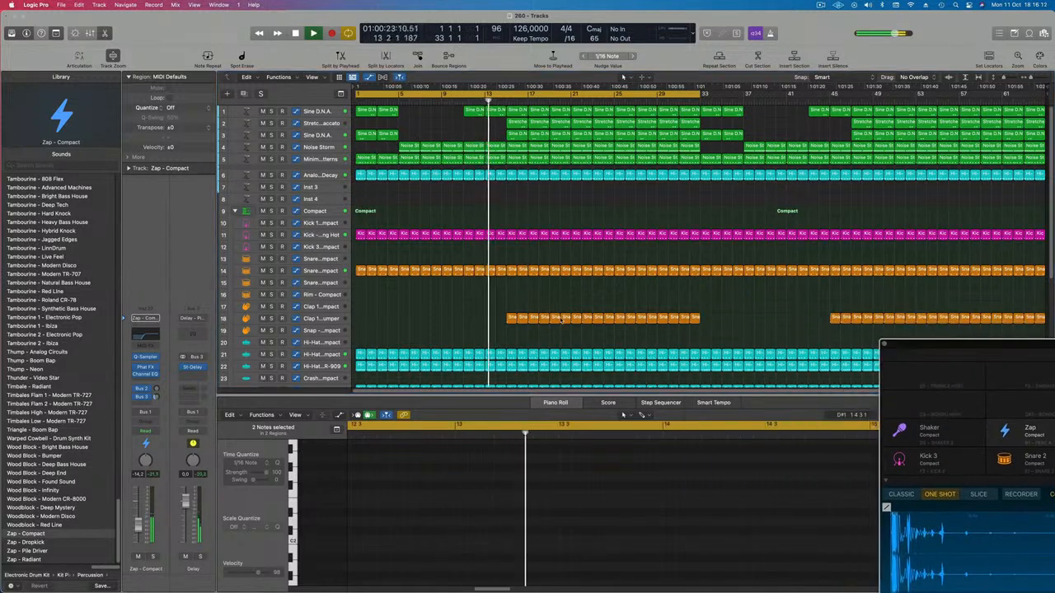
pyautogui.press('super+Up')
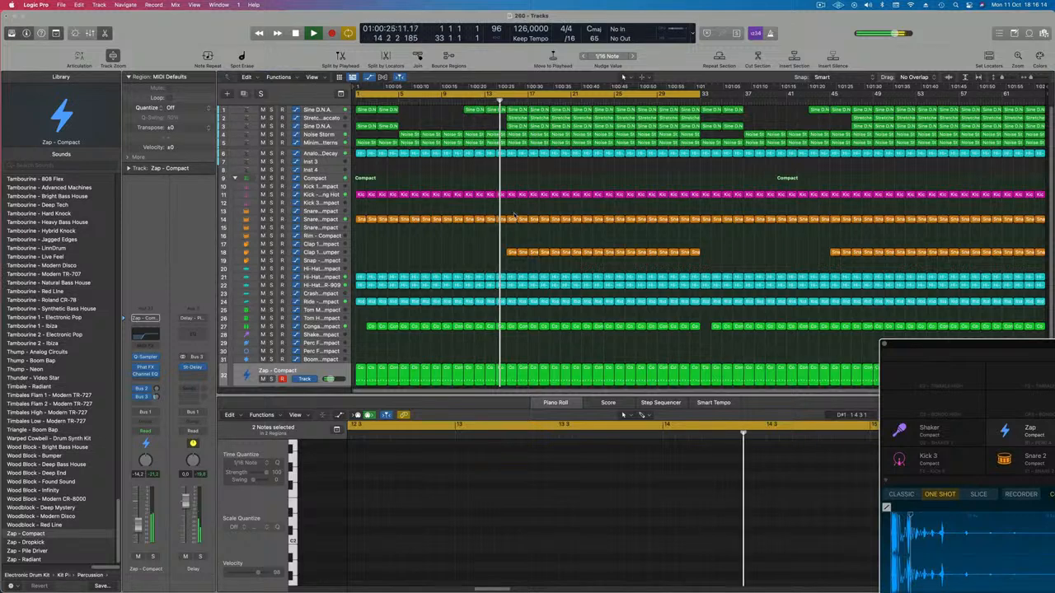
pyautogui.moveTo(511, 212); pyautogui.dragTo(563, 379)
pyautogui.press('Delete')
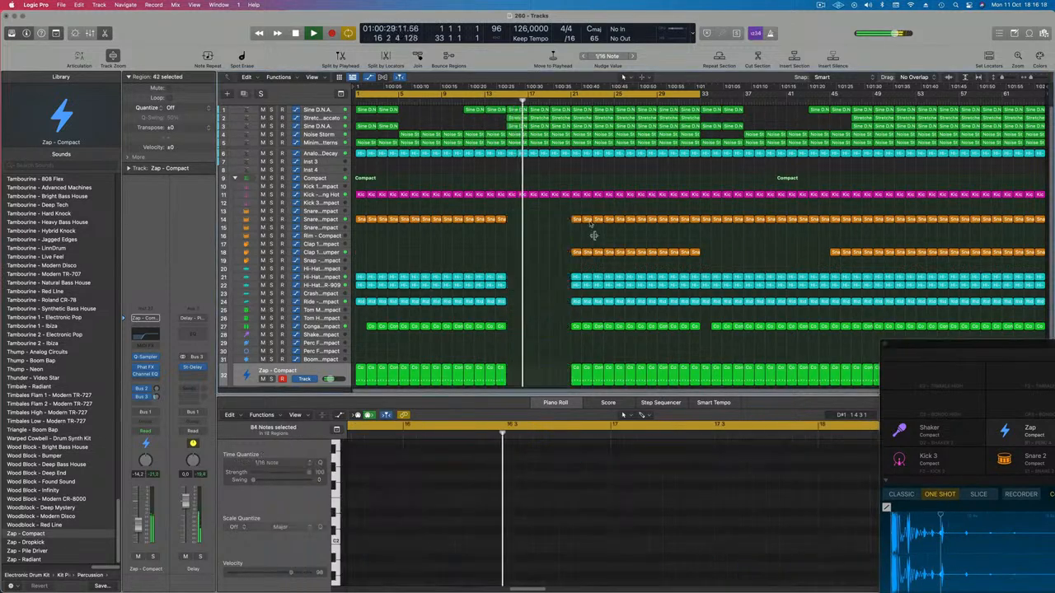
pyautogui.press('Return')
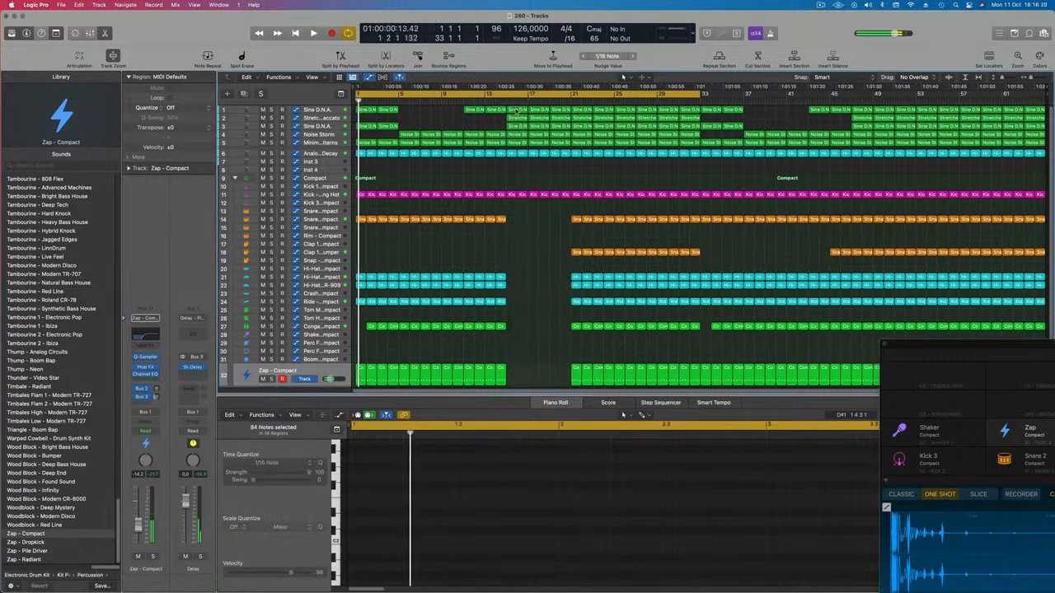
# - Delete the first track's Sine D.N.A. region at bar 15 and the track 3 Sine D.N.A. and Noise Storm regions in bars 15 to 18
pyautogui.click(515, 109)
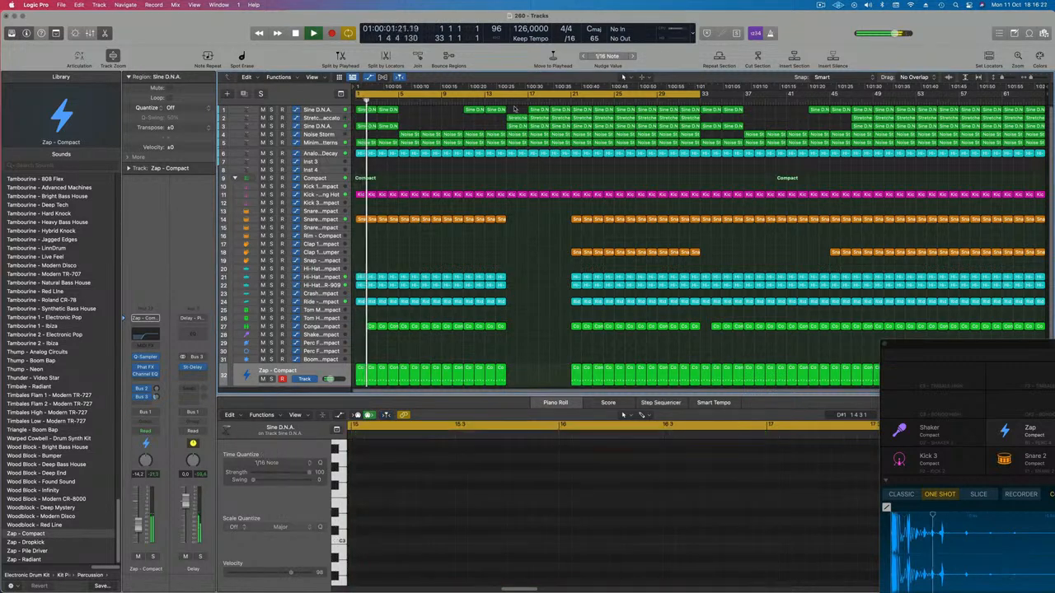
pyautogui.click(534, 111)
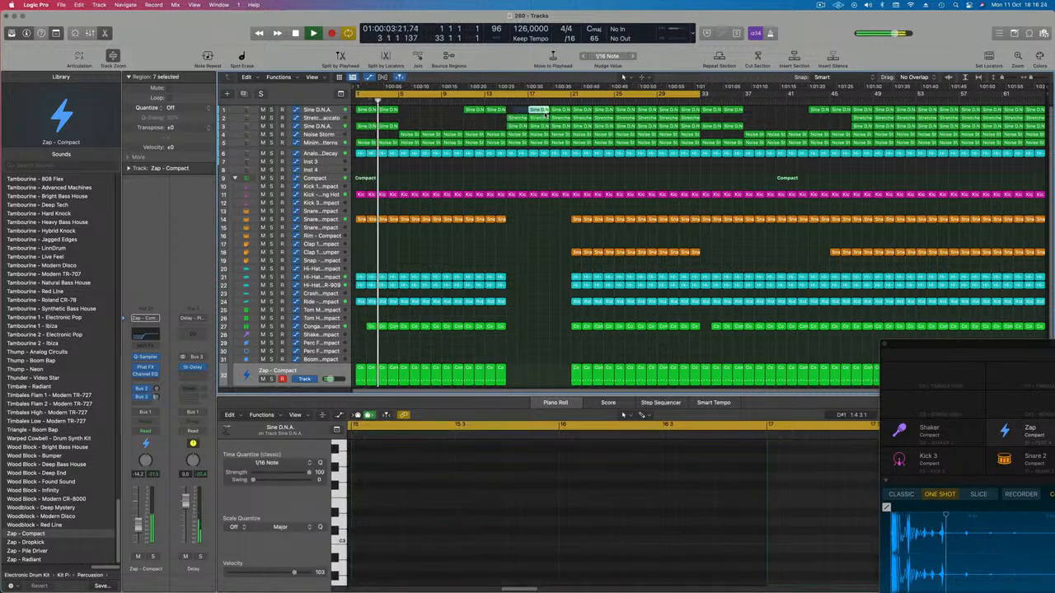
pyautogui.click(500, 119)
pyautogui.click(373, 128)
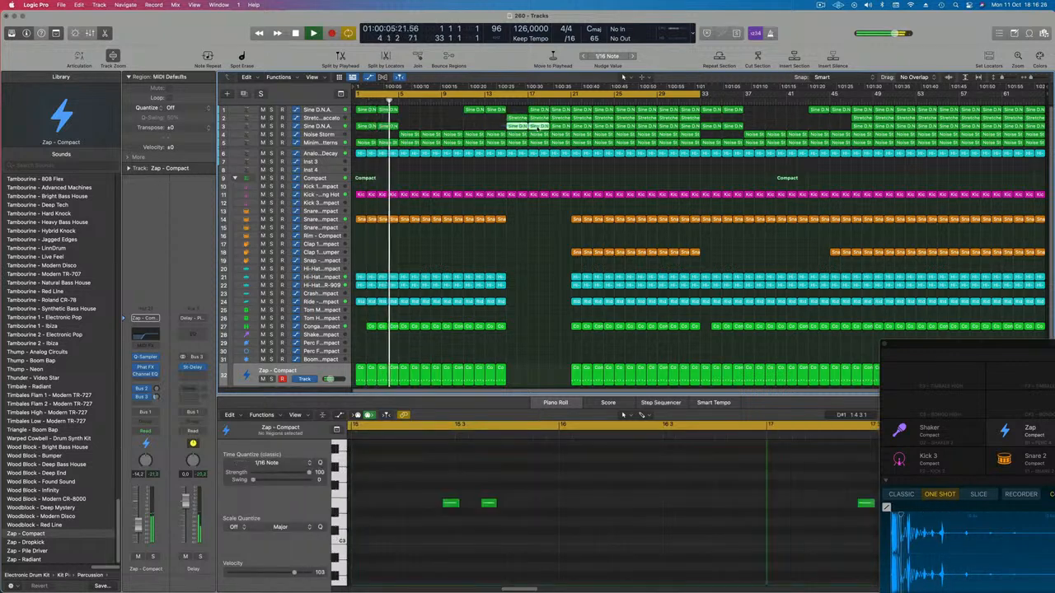
pyautogui.click(314, 134)
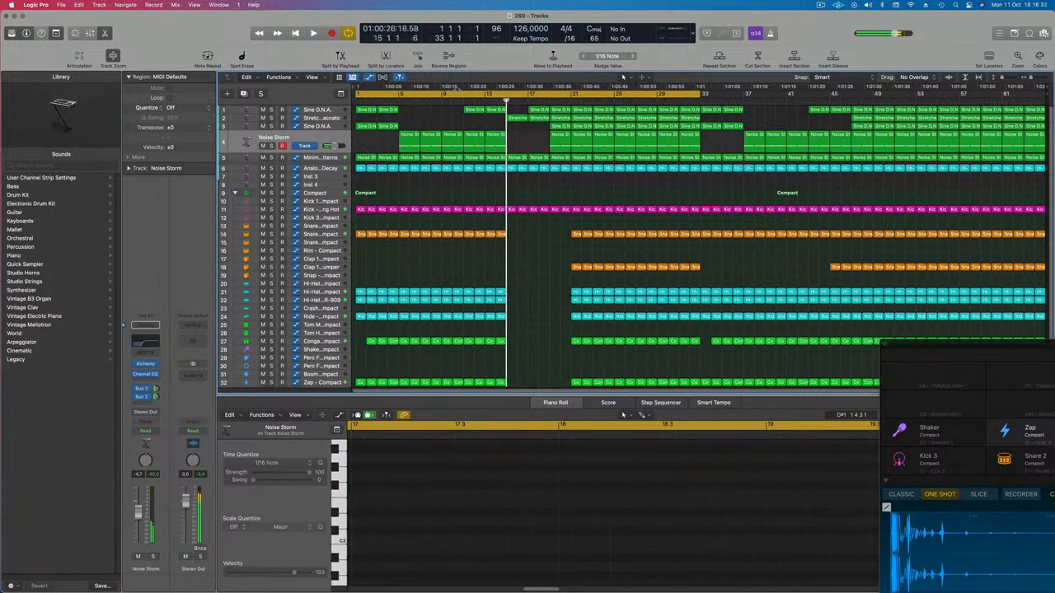
# - Start the cycle range at bar 15 and move the second Sine D.N.A. track directly below the first, above Stretched Staccato
pyautogui.moveTo(358, 93); pyautogui.dragTo(505, 96)
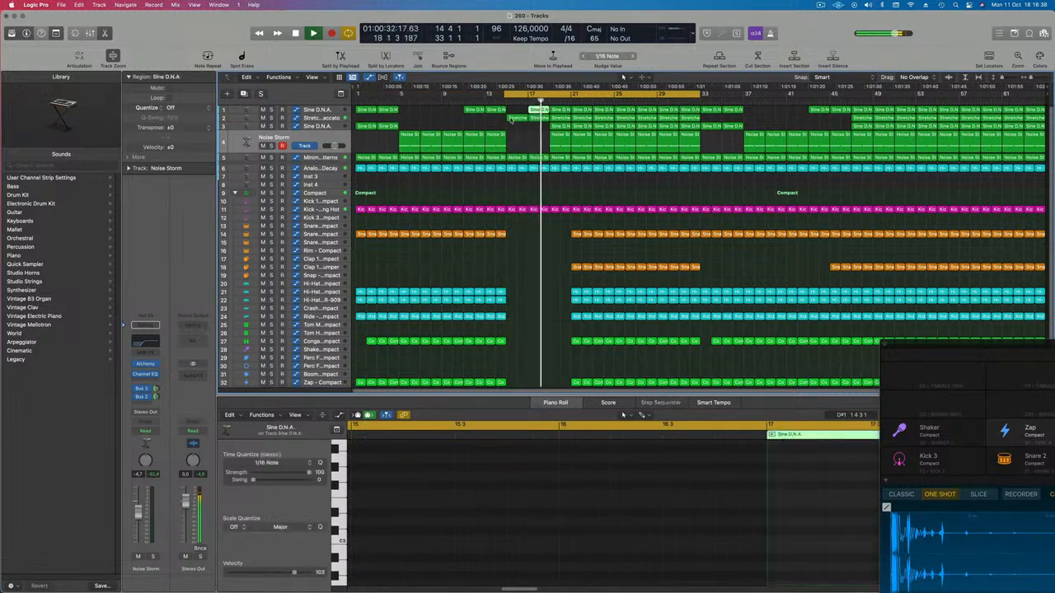
pyautogui.click(538, 110)
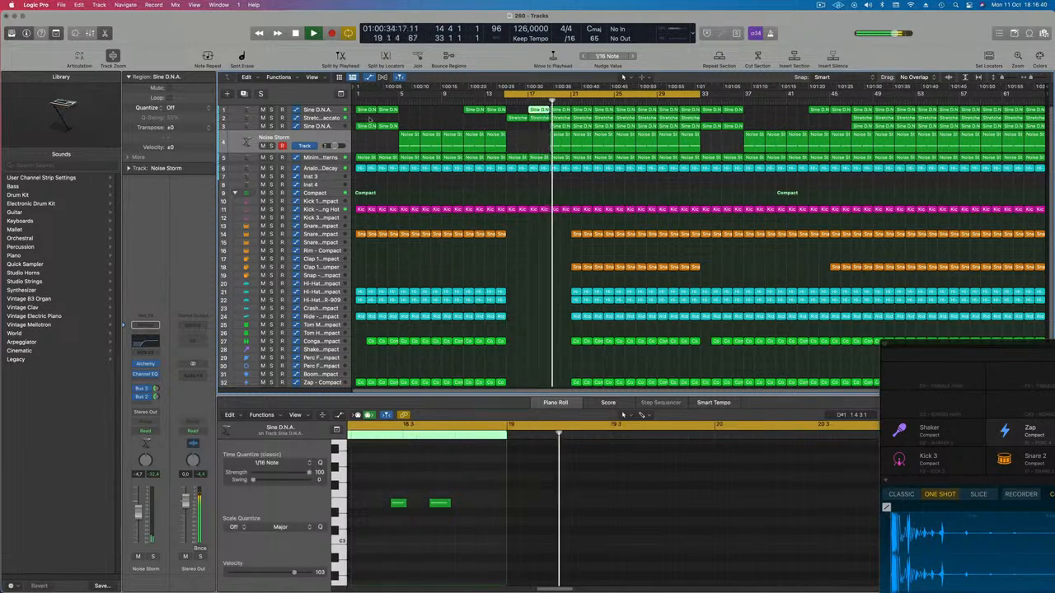
pyautogui.click(321, 118)
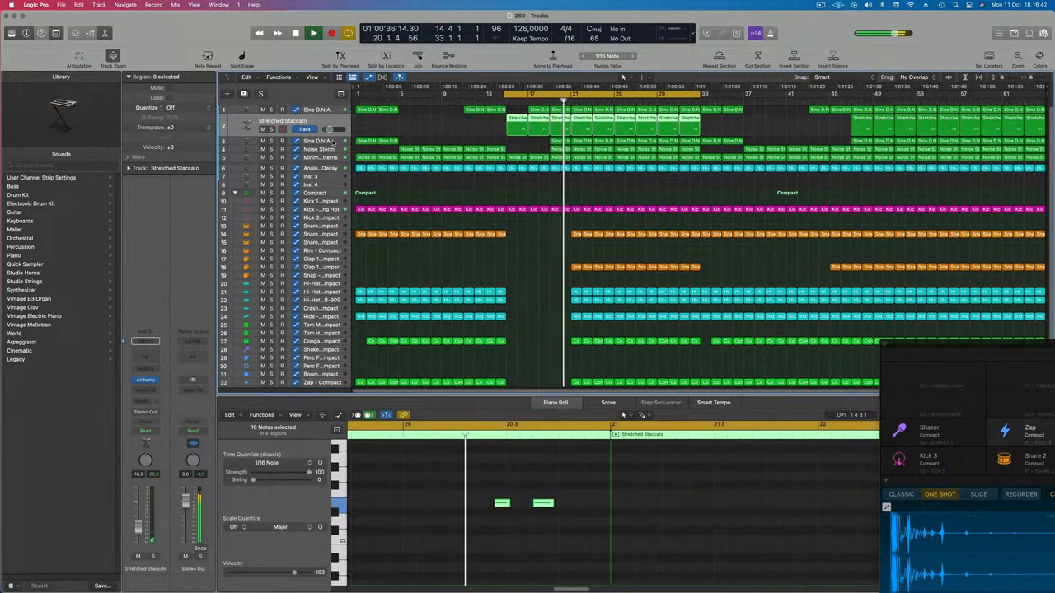
pyautogui.click(334, 111)
pyautogui.moveTo(288, 116); pyautogui.dragTo(288, 122)
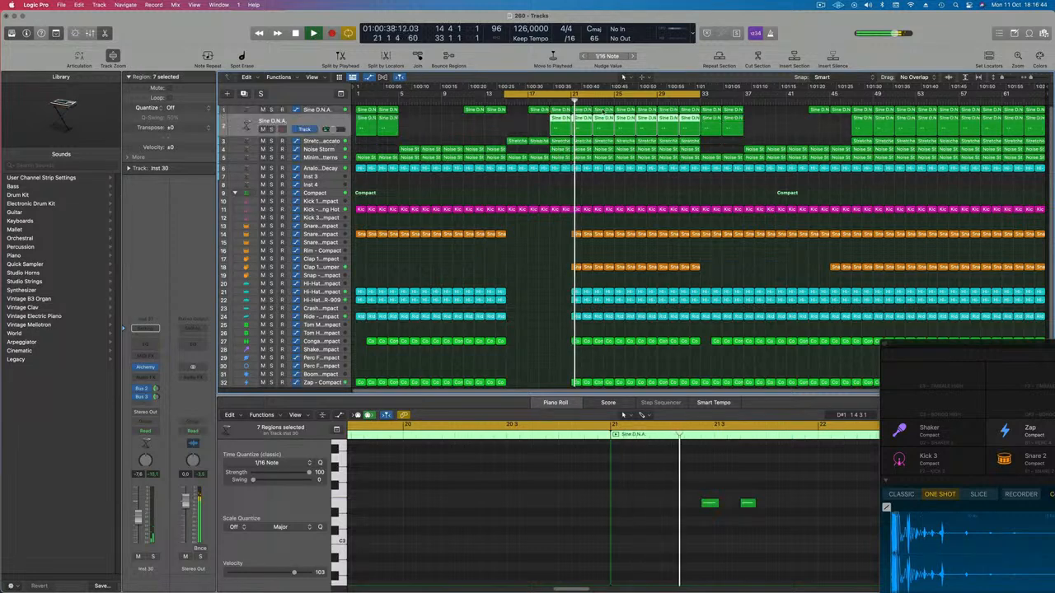
# - Delete the Stretched Staccato regions in bars 15 to 24 and the Noise Storm regions in bars 19 to 24, keeping their tracks, and play the section
pyautogui.click(518, 142)
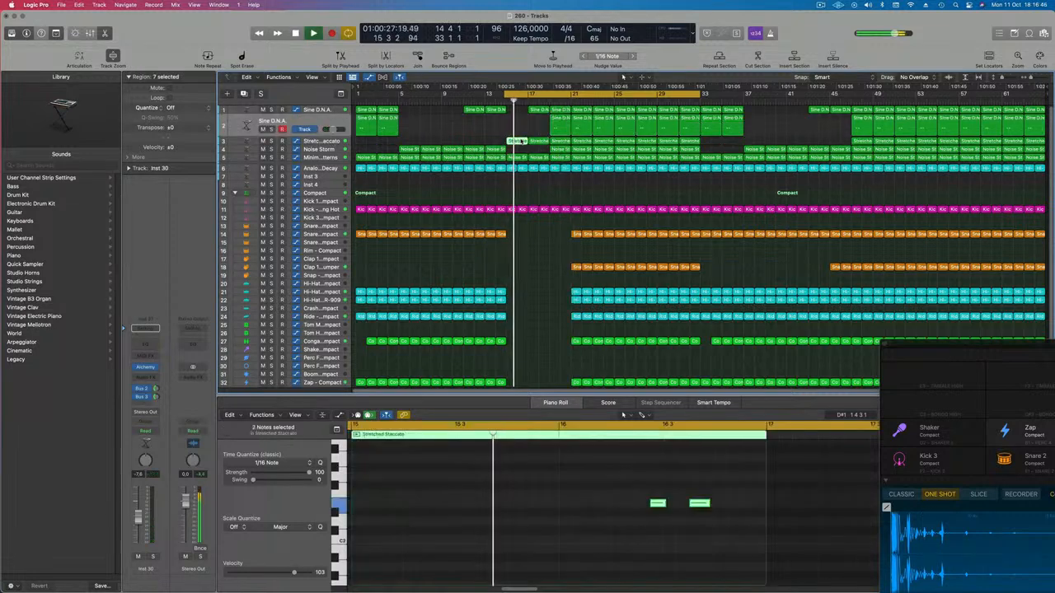
pyautogui.press('BackSpace')
pyautogui.press('super+BackSpace')
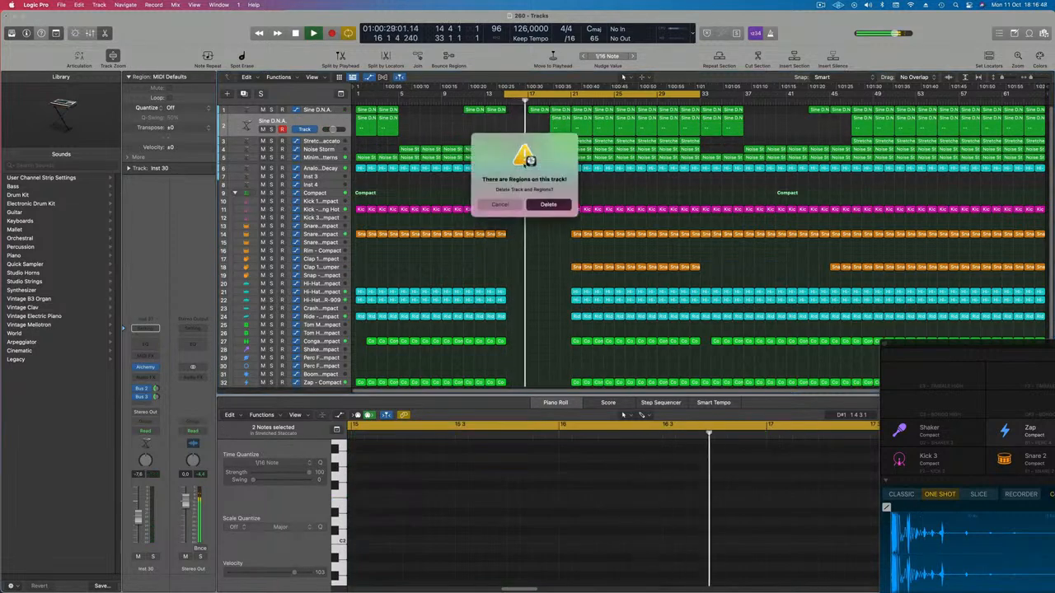
pyautogui.click(503, 204)
pyautogui.click(542, 142)
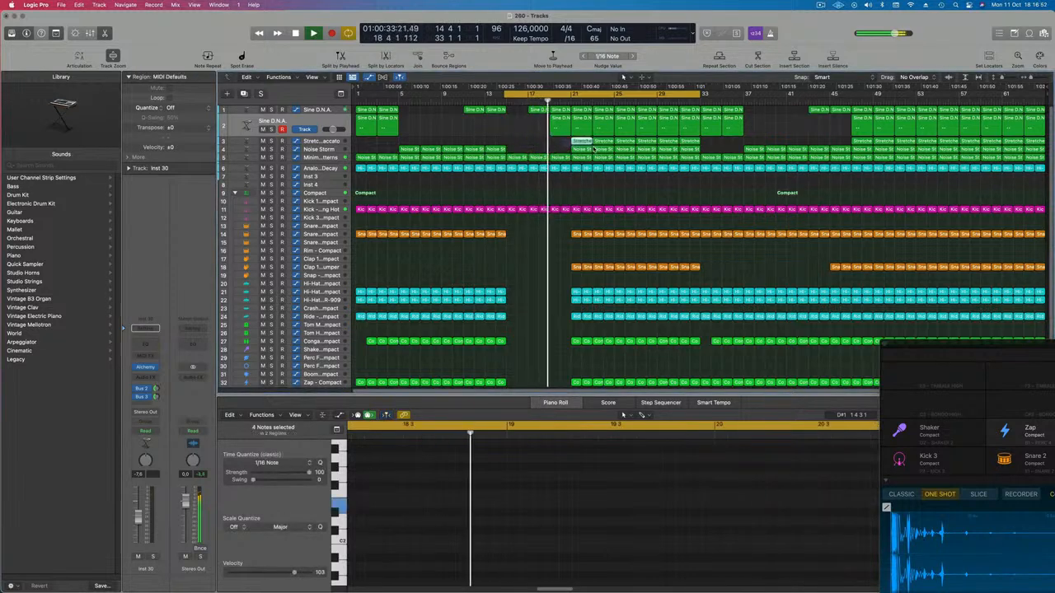
pyautogui.press('BackSpace')
pyautogui.press('space')
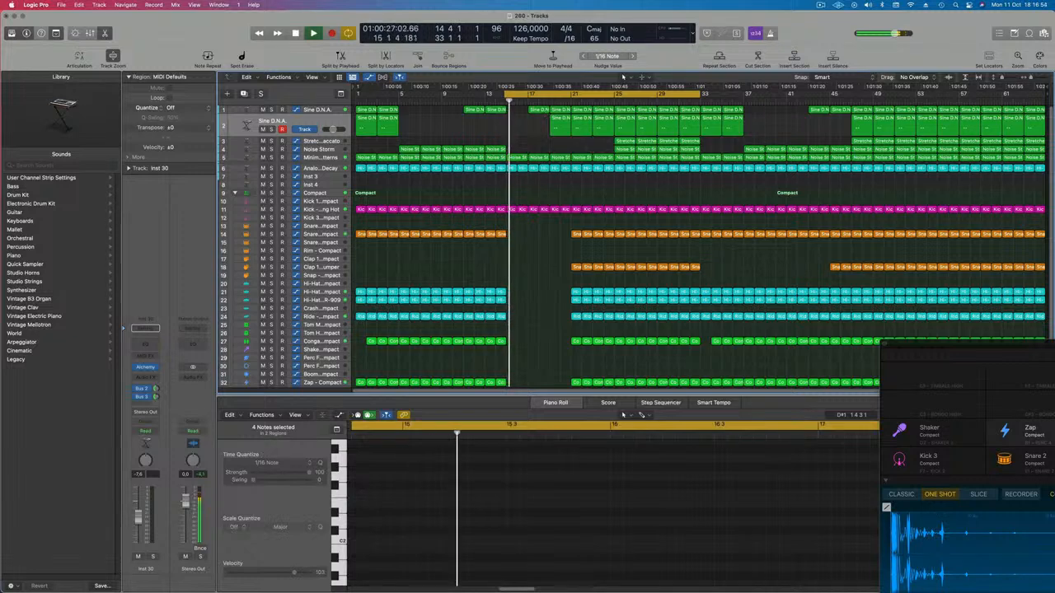
# - Add low-pass automation to the Minimal Acid Patterns track, falling from 100% at bar 15 to about 22.5% at bar 19, and play it
pyautogui.keyDown('ctrl'); pyautogui.keyDown('alt'); pyautogui.click(535, 127); pyautogui.keyUp('alt'); pyautogui.keyUp('ctrl')
pyautogui.press('space')
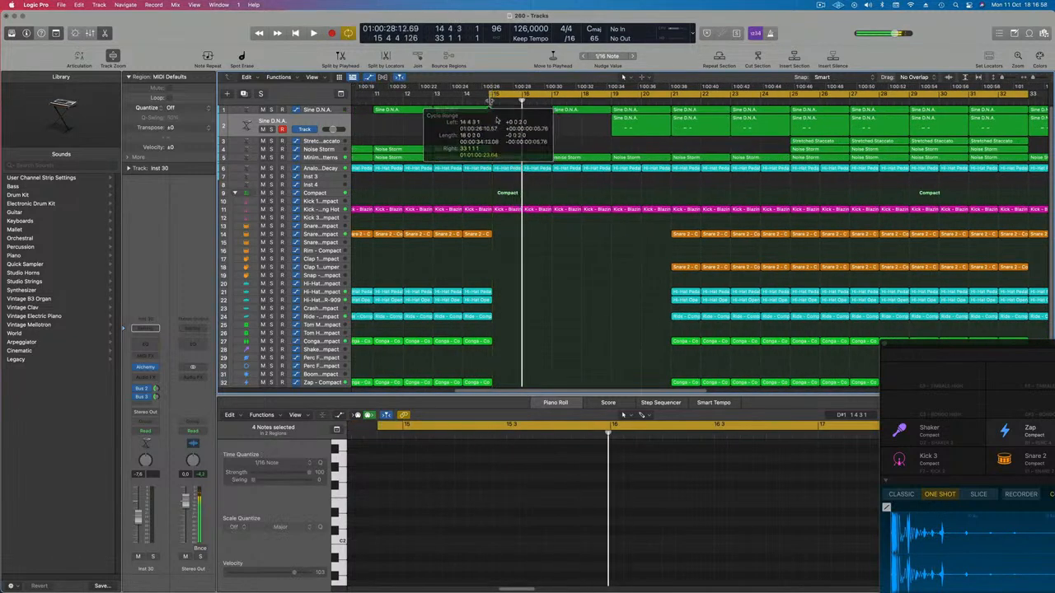
pyautogui.press('super+Left')
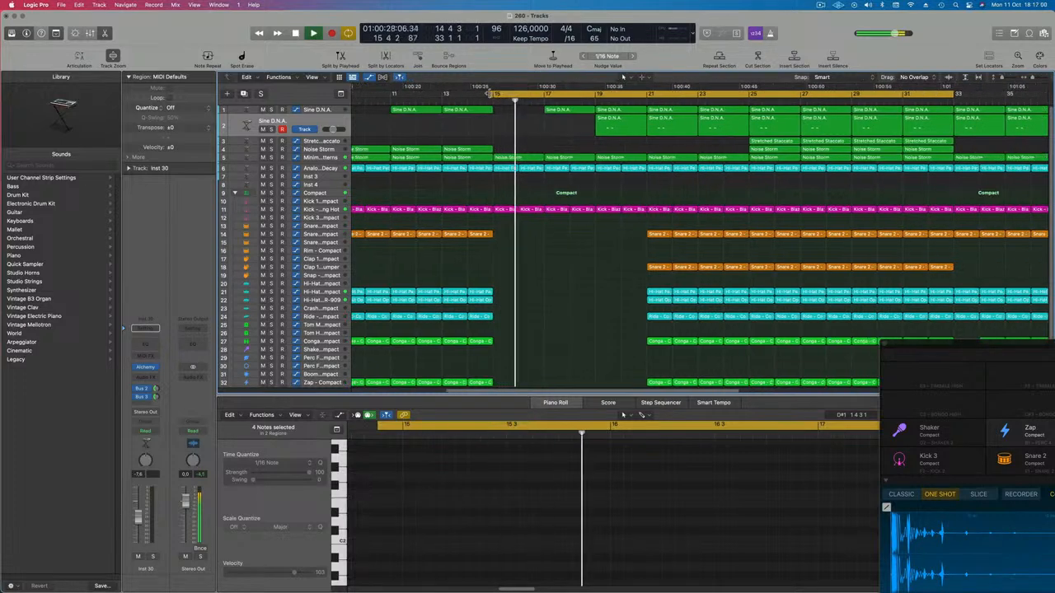
pyautogui.press('super+Left')
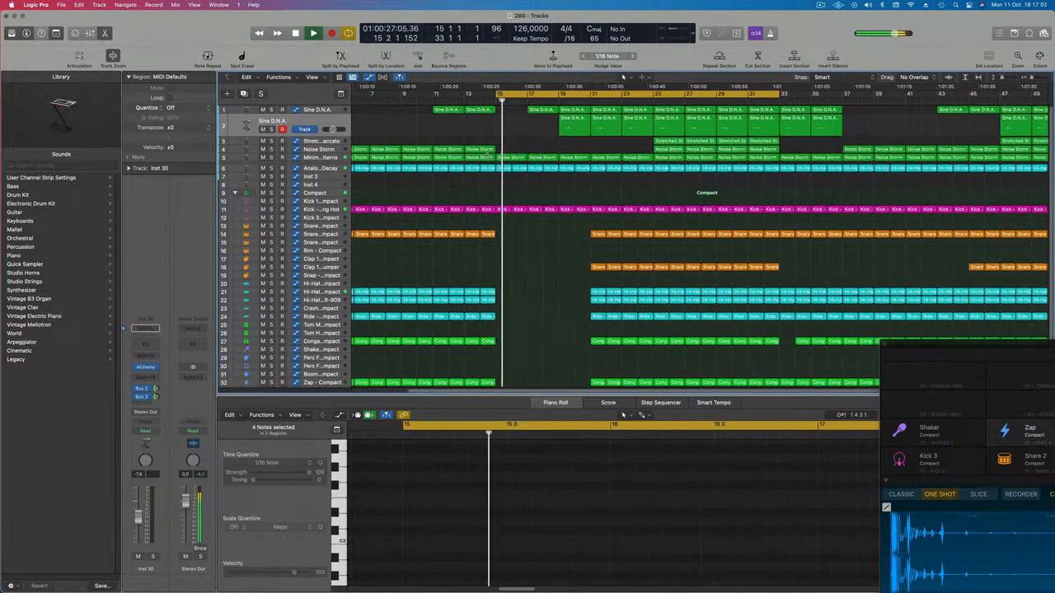
pyautogui.press('super+Left')
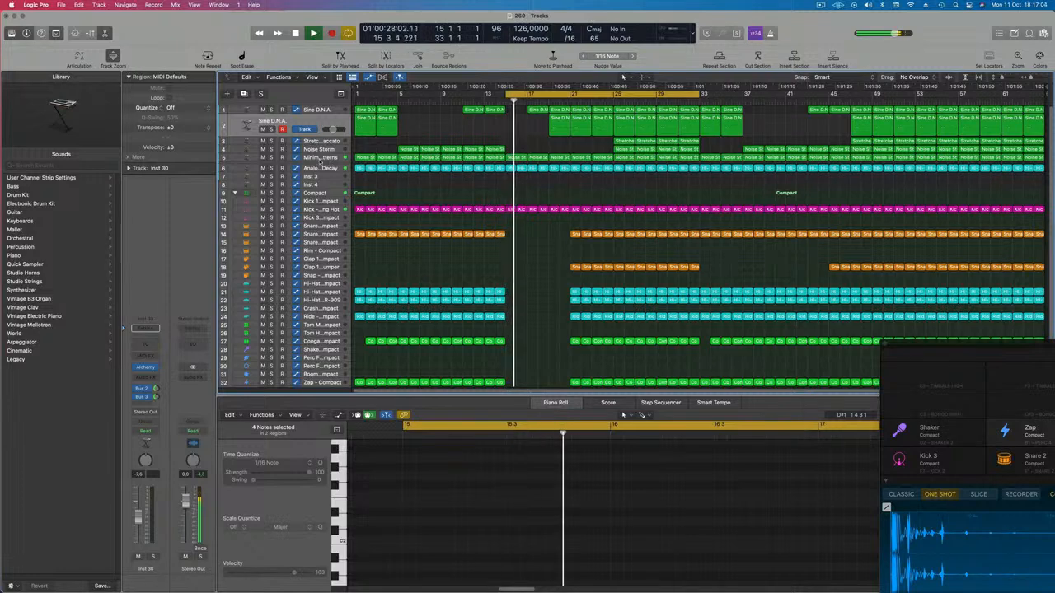
pyautogui.click(321, 159)
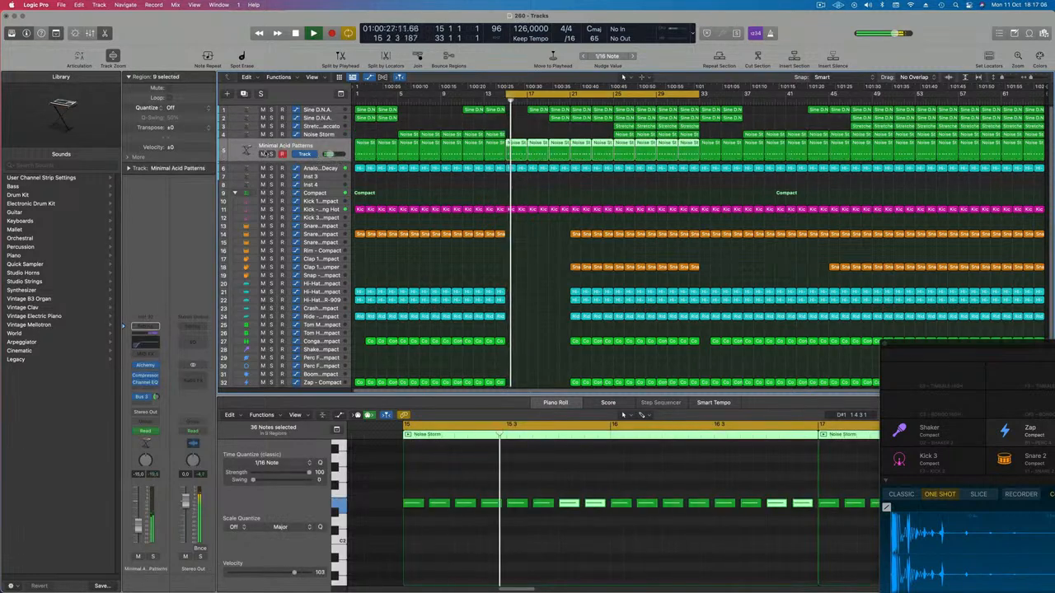
pyautogui.moveTo(246, 164); pyautogui.dragTo(238, 233)
pyautogui.click(510, 170)
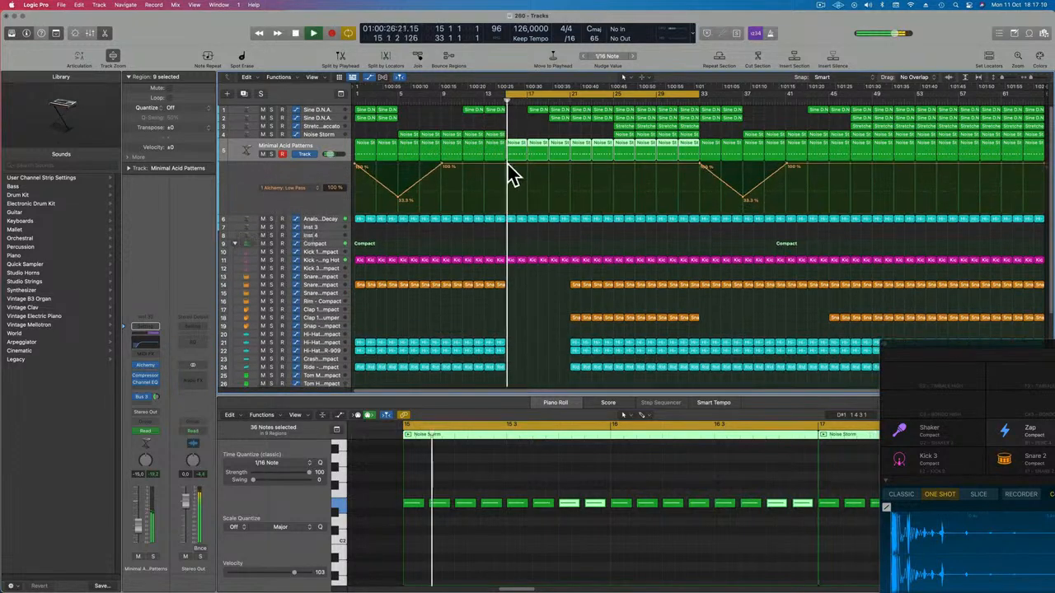
pyautogui.click(508, 167)
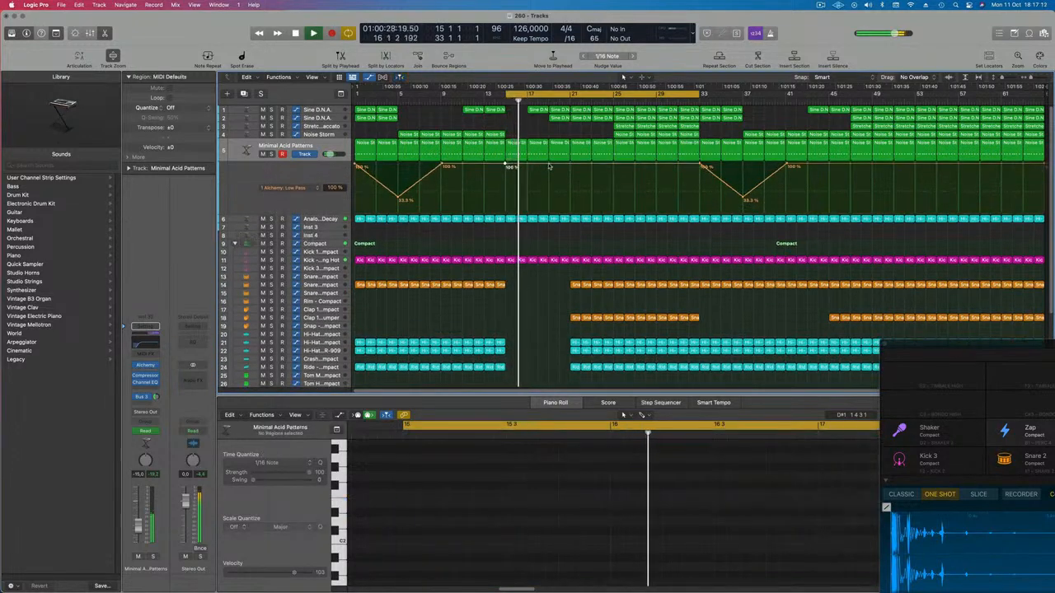
pyautogui.moveTo(551, 167); pyautogui.dragTo(552, 207)
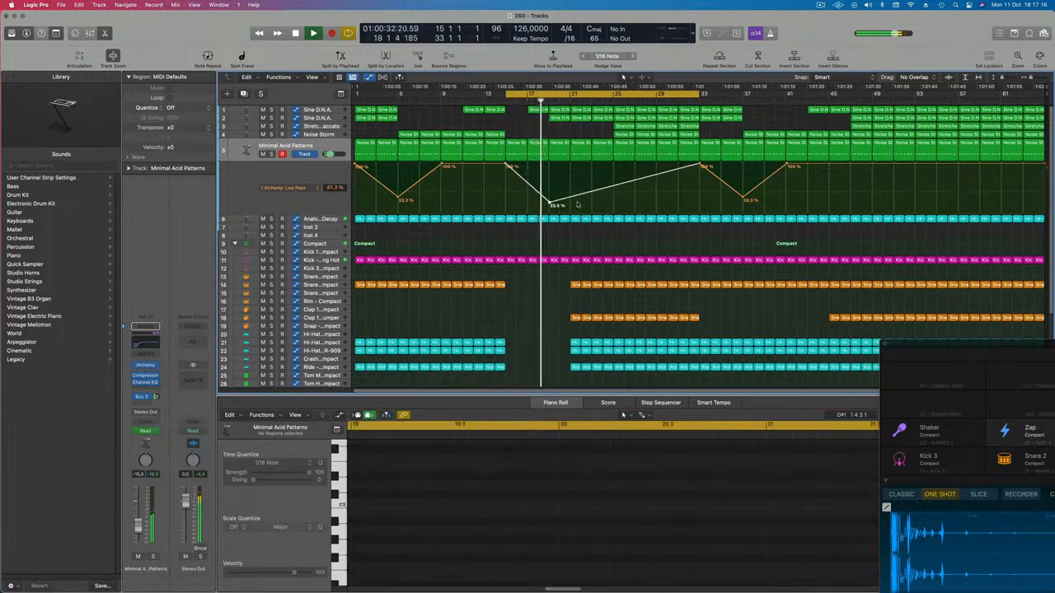
pyautogui.press('space')
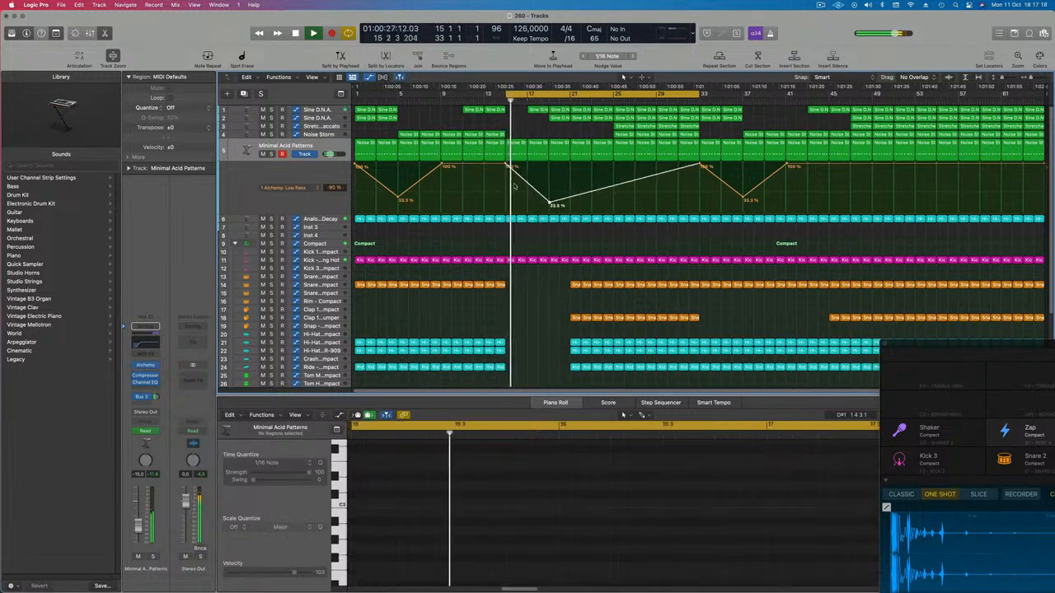
# - Show a second automation lane for the Channel EQ High Cut Frequency and add points at 20000 Hz at bars 15 and 19
pyautogui.click(247, 208)
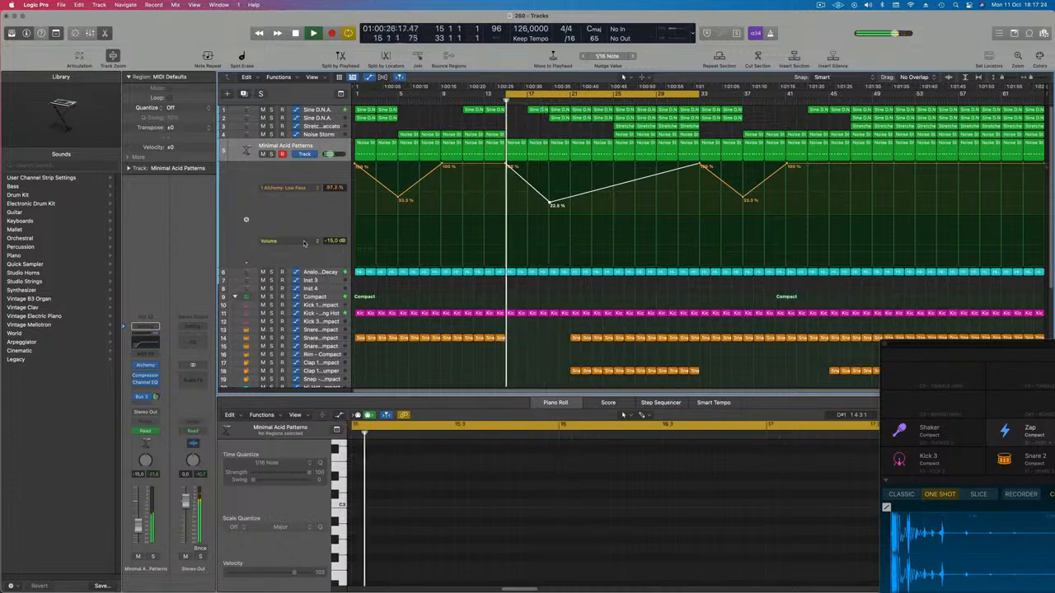
pyautogui.click(272, 241)
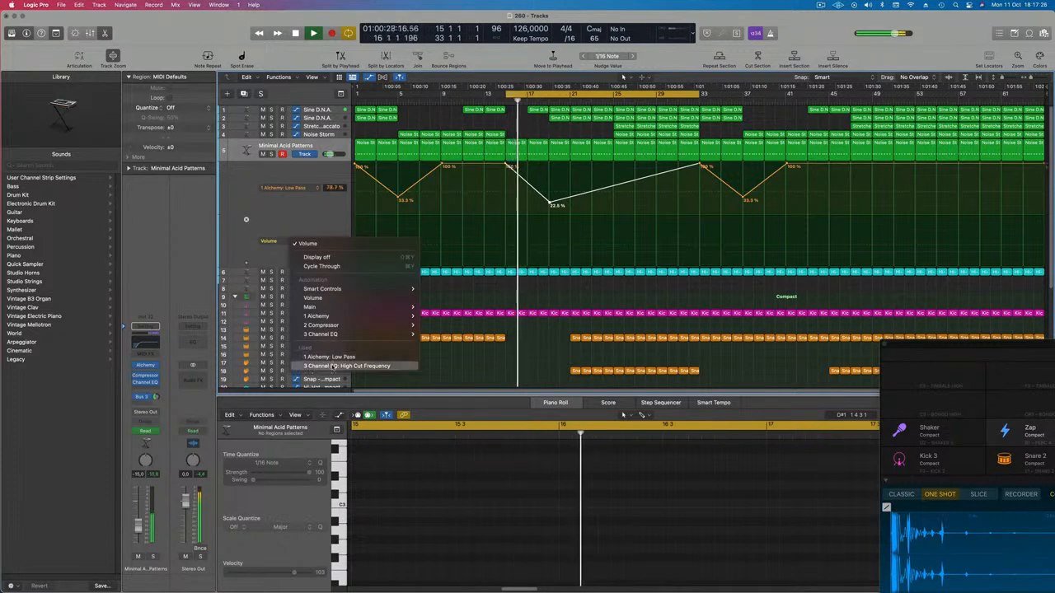
pyautogui.click(346, 366)
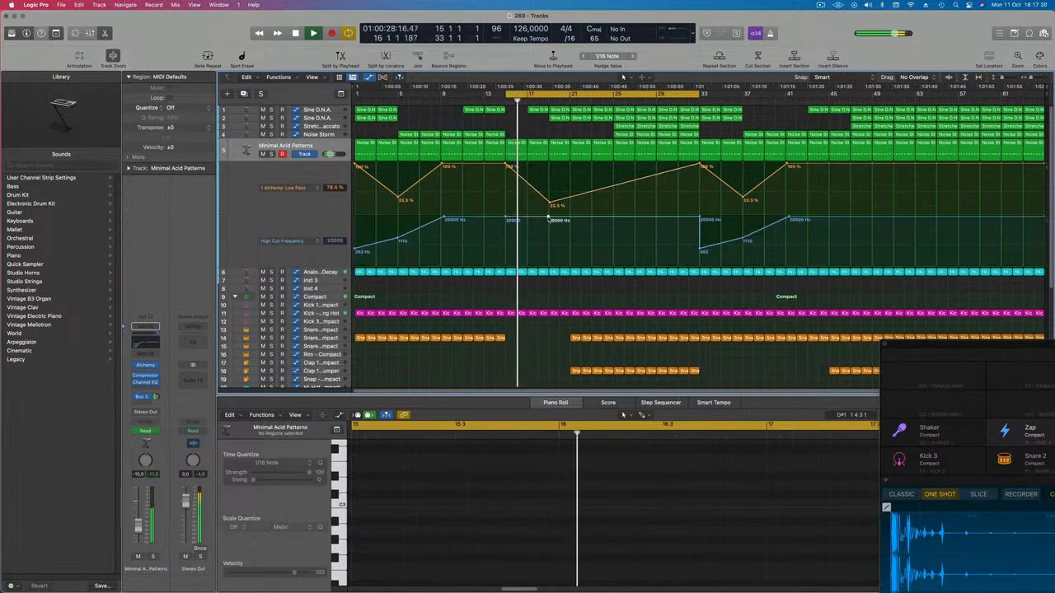
pyautogui.moveTo(548, 219)
pyautogui.mouseDown()
pyautogui.moveTo(548, 248)
pyautogui.moveTo(548, 219)
pyautogui.mouseUp()
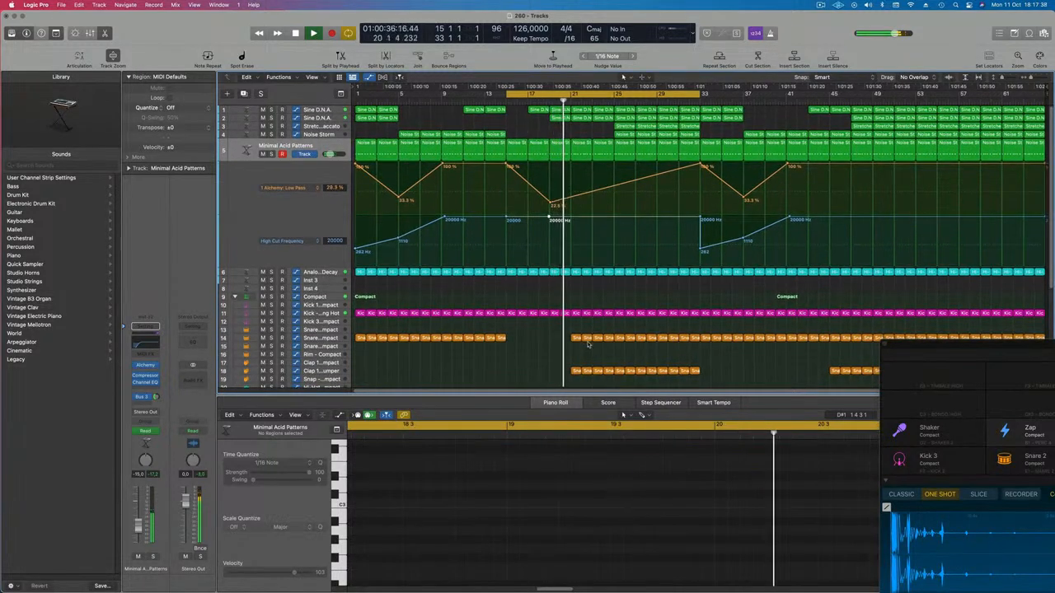
# - Place the open hi-hat region from bar 21 on the Crash track and delete all its notes except the first
pyautogui.press('super+Up')
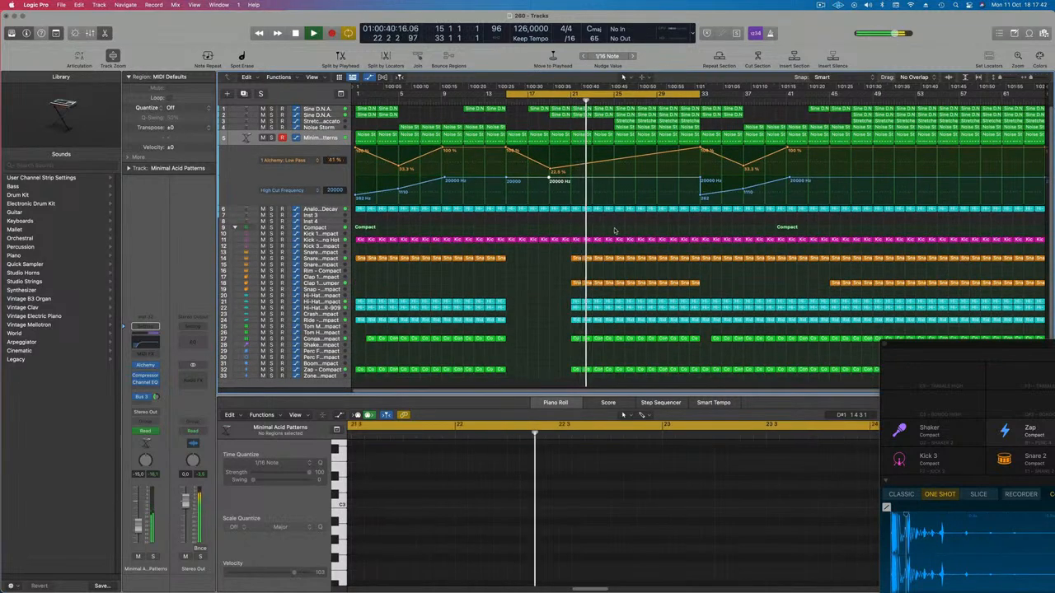
pyautogui.scroll(1, 616, 231)
pyautogui.press('space')
pyautogui.press('space')
pyautogui.scroll(-2, 616, 231)
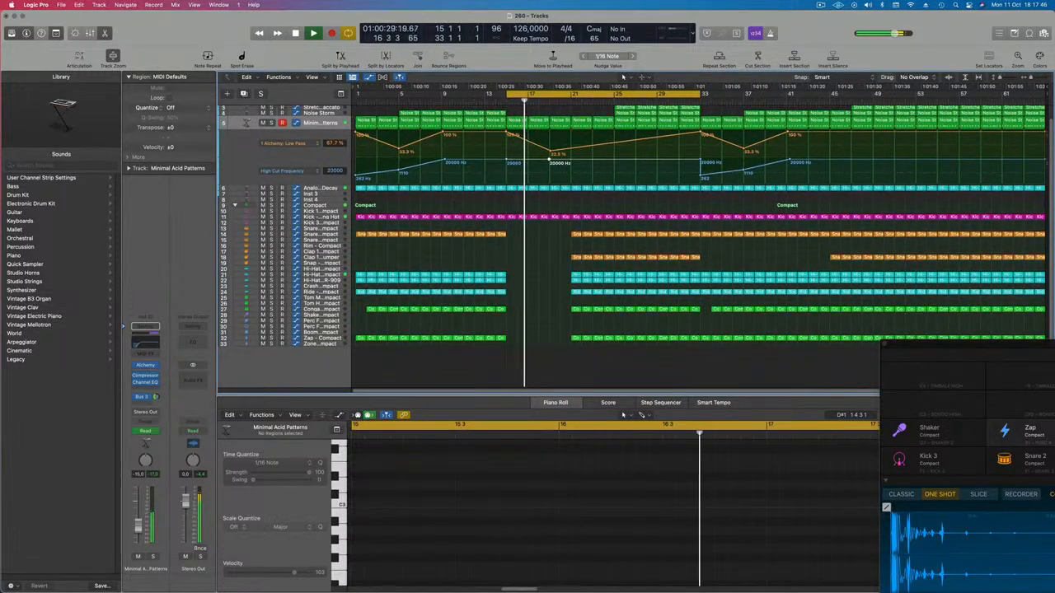
pyautogui.click(577, 281)
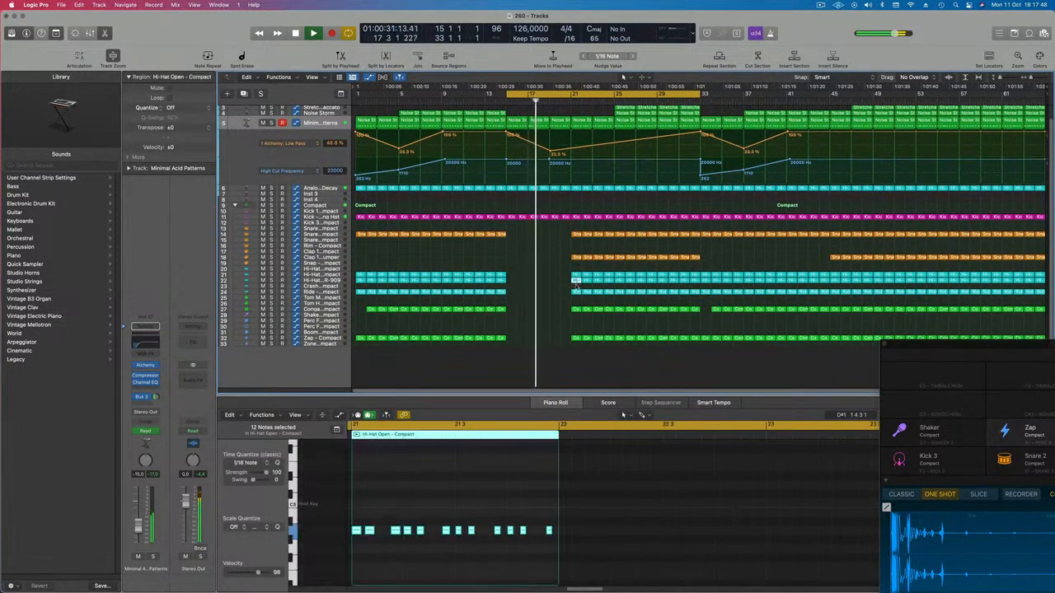
pyautogui.moveTo(575, 286); pyautogui.dragTo(577, 290)
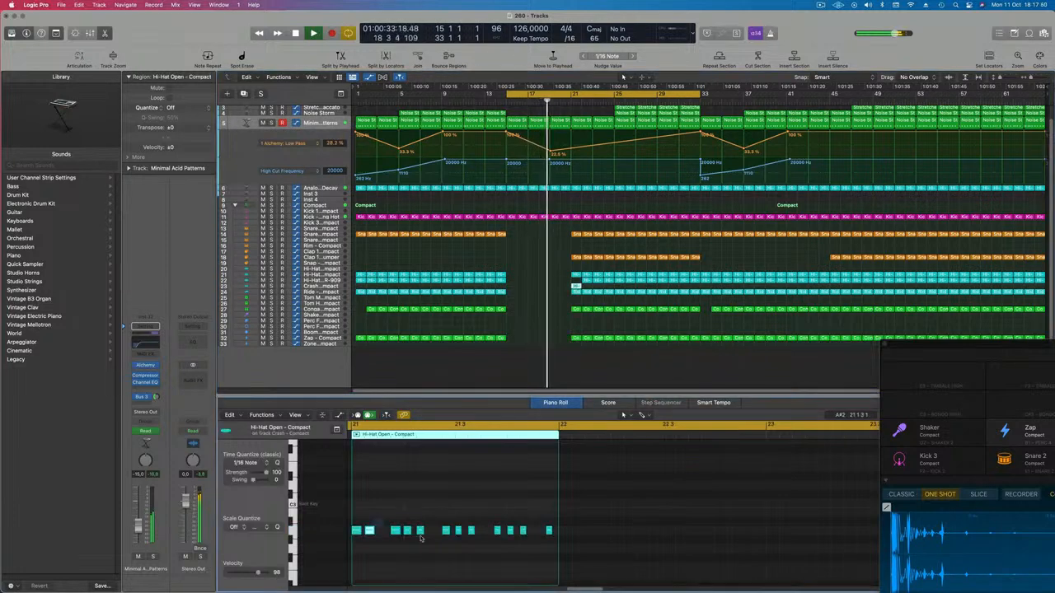
pyautogui.moveTo(552, 544); pyautogui.dragTo(366, 521)
pyautogui.press('Delete')
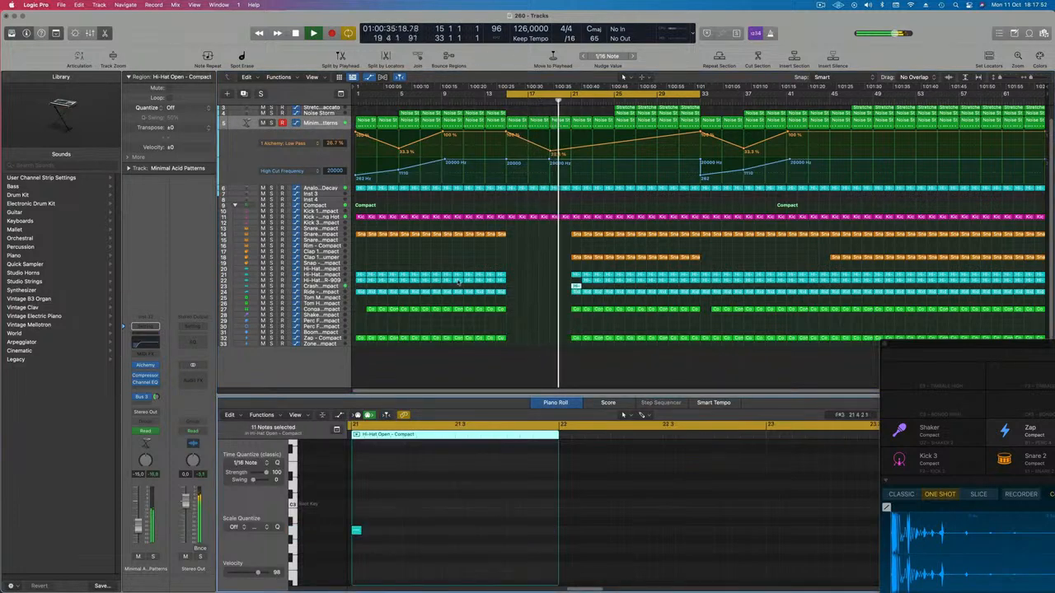
# - Copy the bar 22 open hi-hat region to bar 21 on its track and play the section with the crash
pyautogui.click(586, 282)
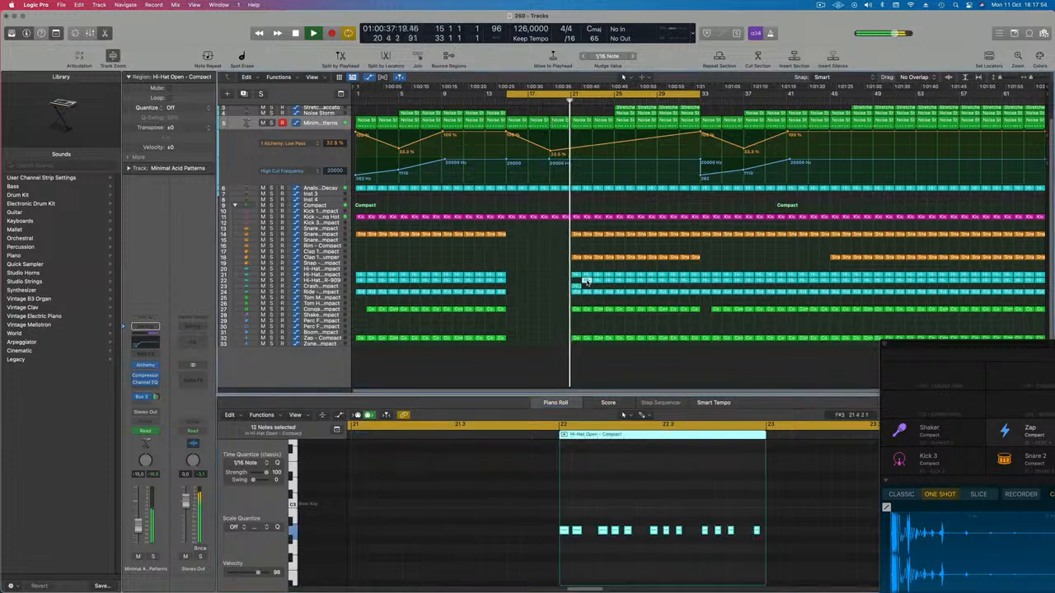
pyautogui.moveTo(586, 283); pyautogui.dragTo(576, 287)
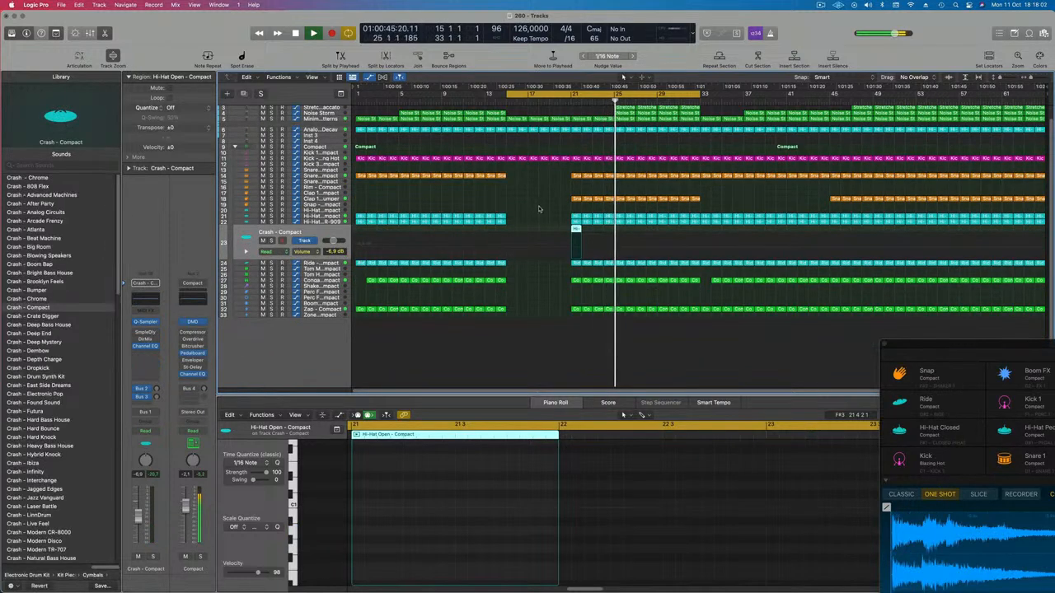
pyautogui.hotkey('shift', 'space')
pyautogui.scroll(1, 318, 246)
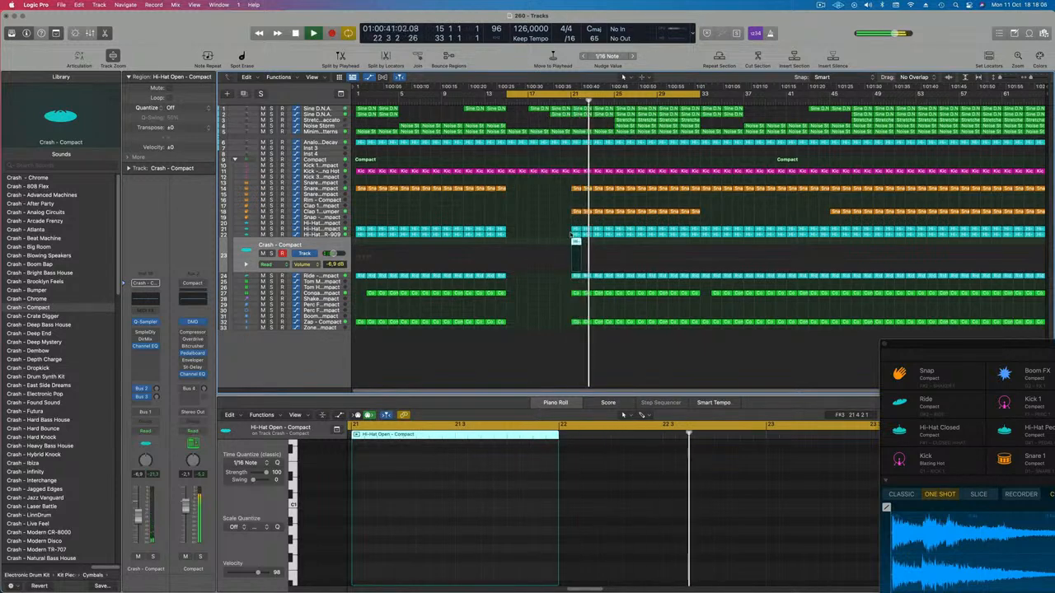
pyautogui.press('Return')
pyautogui.hotkey('shift', 'space')
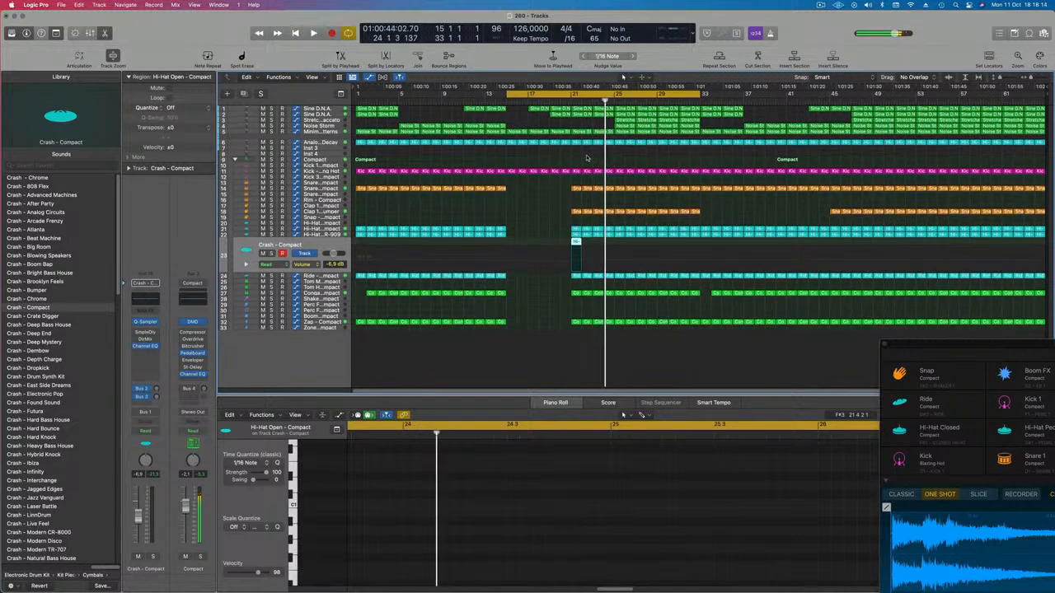
pyautogui.press('space')
pyautogui.press('space')
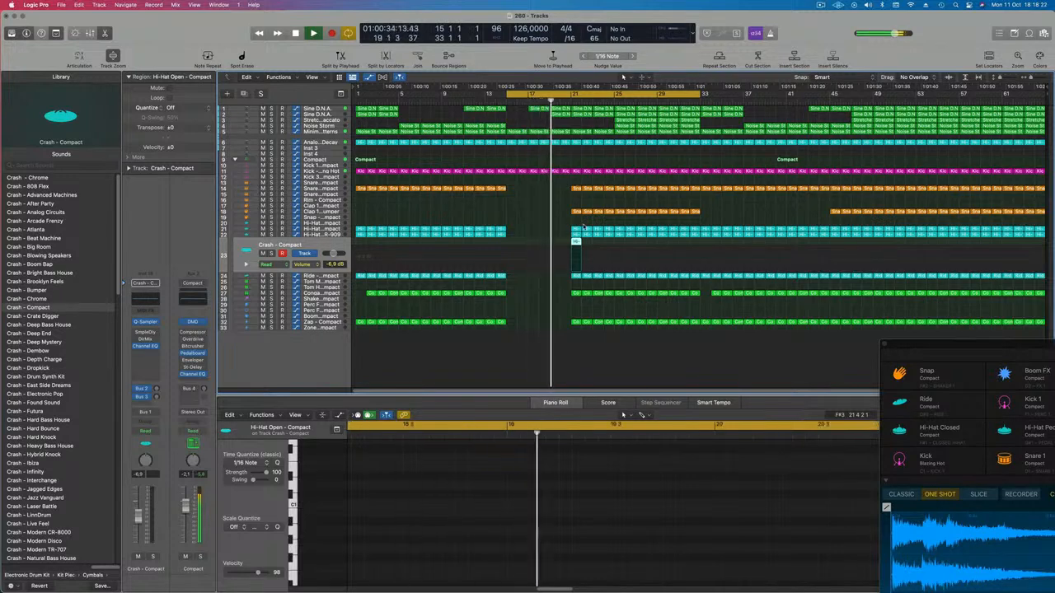
# - Delete the track 6 Analog Decay regions in bars 21 to 24 and the Blazing Hot kick regions in bars 23 and 24
pyautogui.click(585, 151)
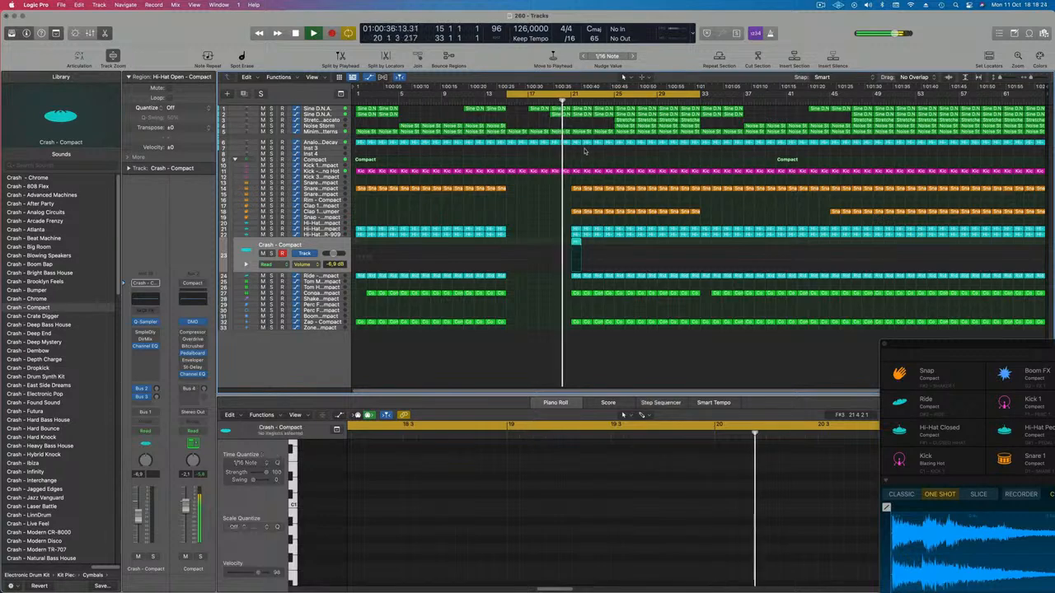
pyautogui.click(611, 146)
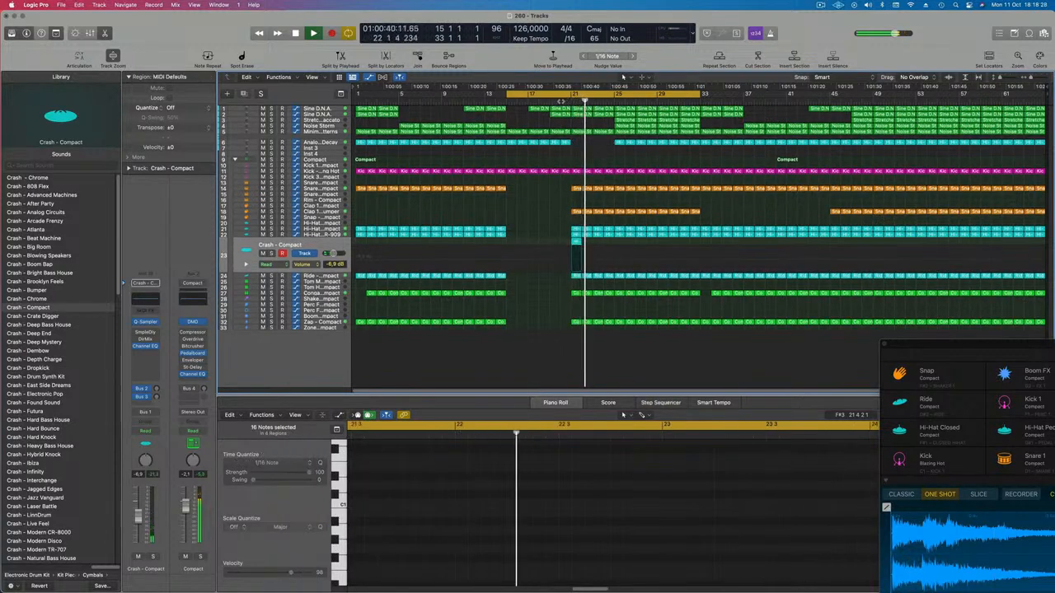
pyautogui.click(597, 170)
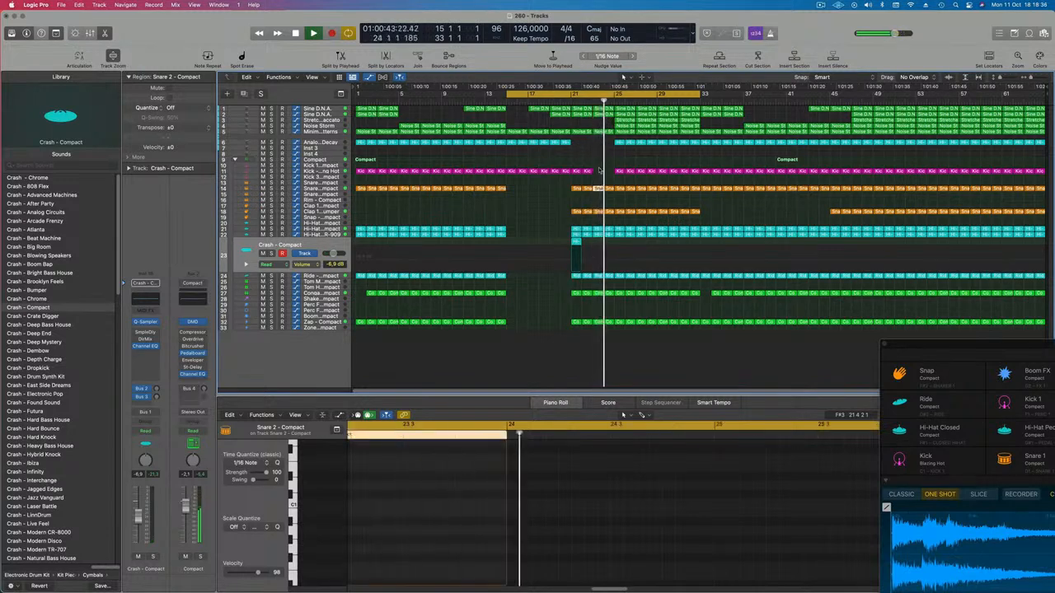
# - Copy the crash region from bar 21 to bar 25 and delete the Noise Storm regions starting at bar 25
pyautogui.moveTo(577, 240); pyautogui.dragTo(619, 243)
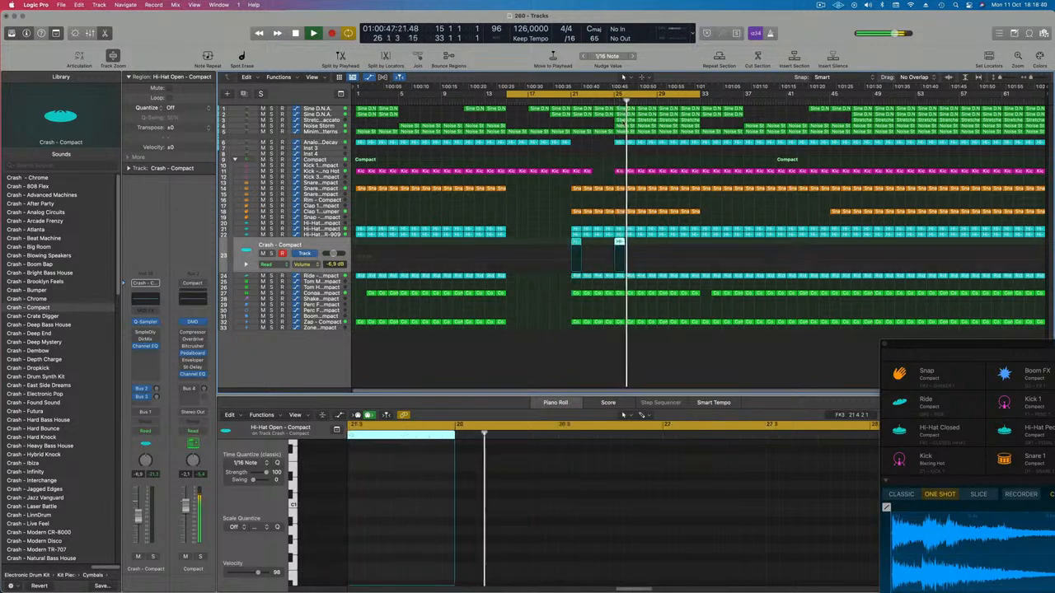
pyautogui.click(625, 125)
pyautogui.click(620, 130)
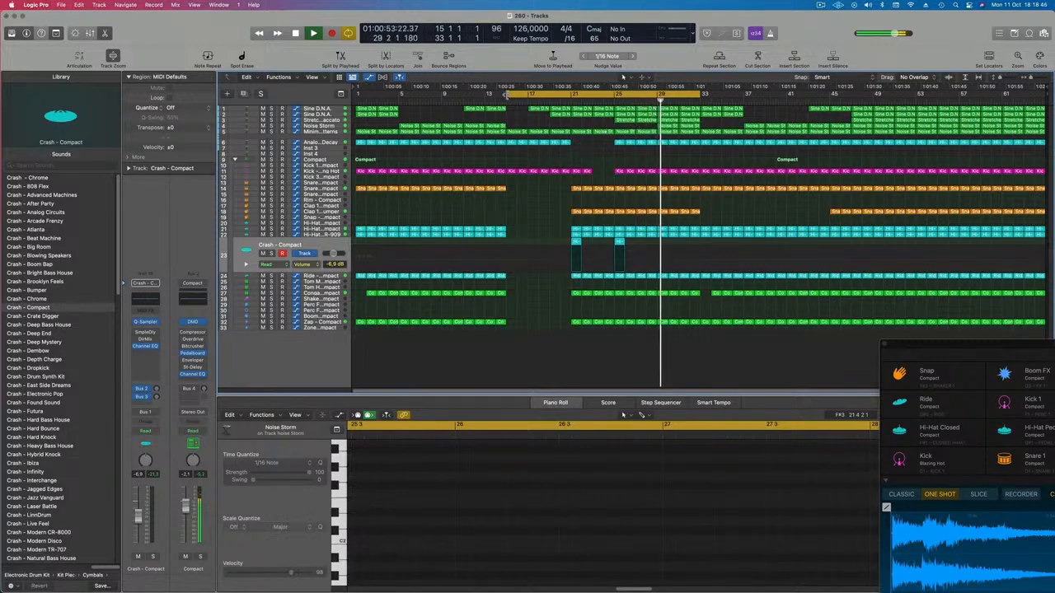
# - Extend the start of the cycle range back to bar 1
pyautogui.moveTo(507, 94); pyautogui.dragTo(358, 94)
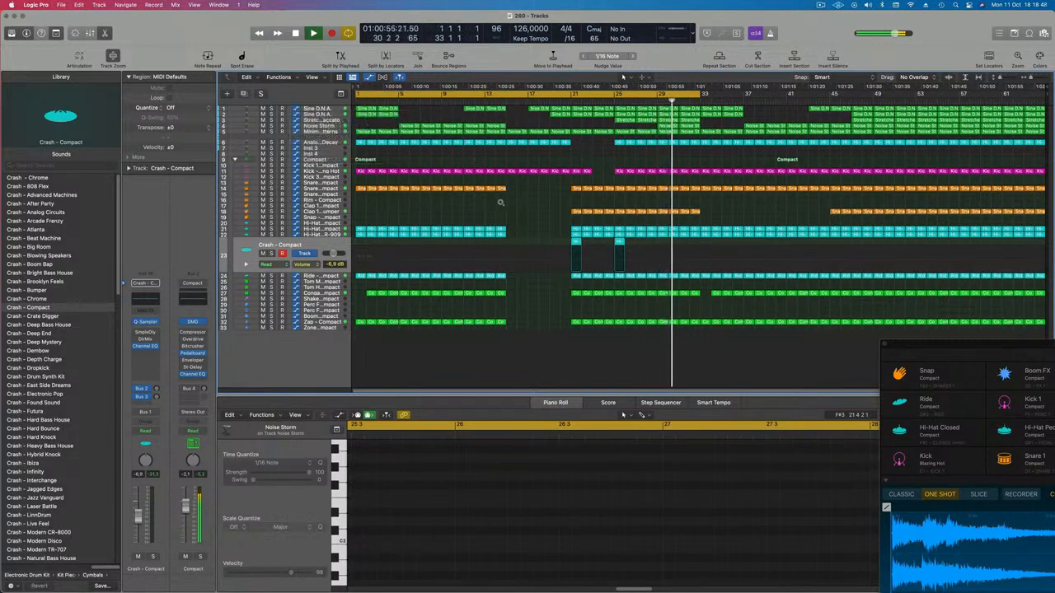